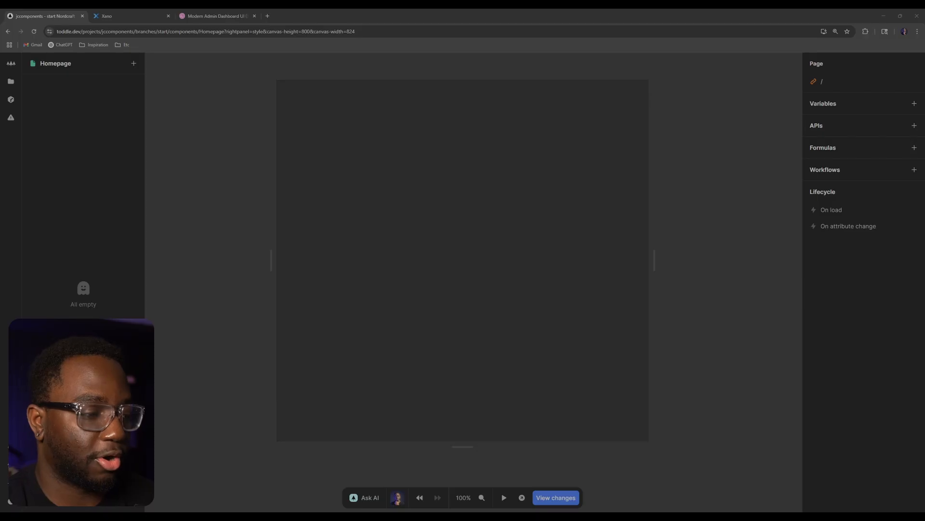
- Switch to Xano and return from the single entry's records to the full data table to review it
{"action": "left_click", "coordinate": [198, 80]}
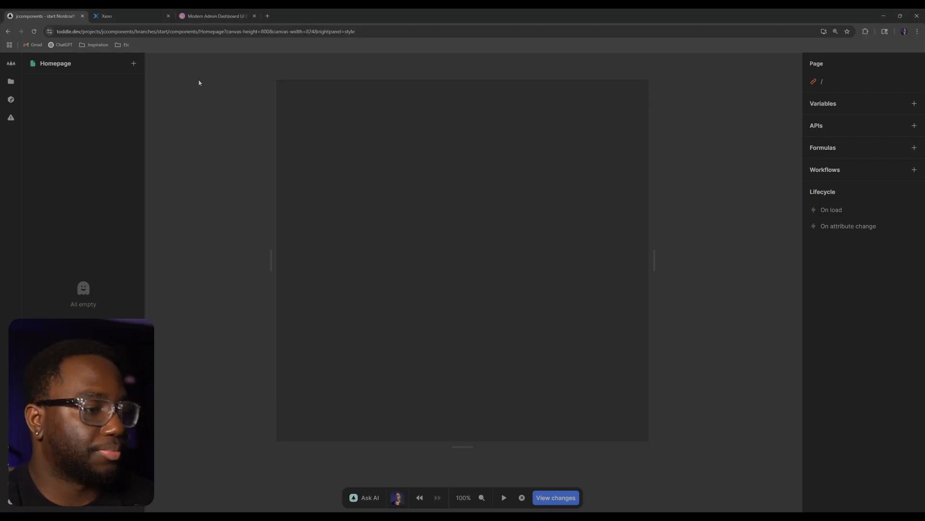
{"action": "left_click", "coordinate": [117, 21]}
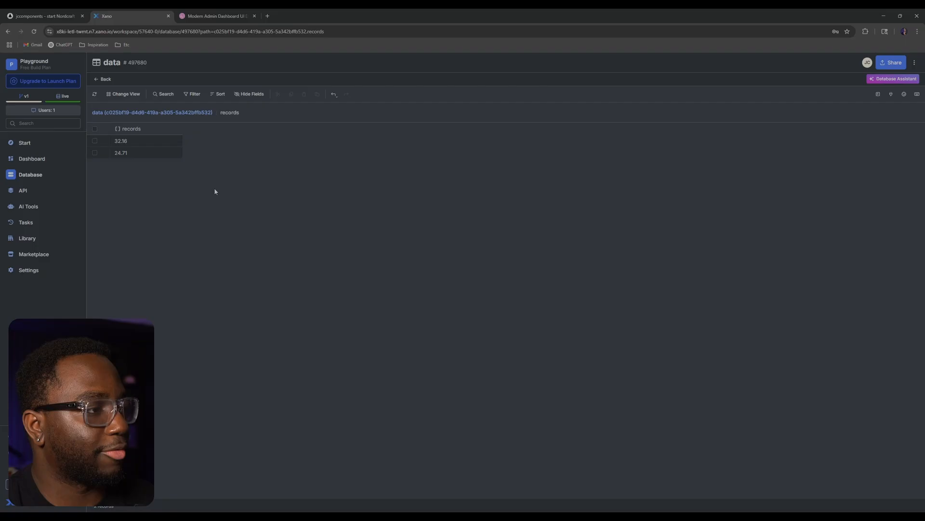
{"action": "left_click", "coordinate": [145, 112]}
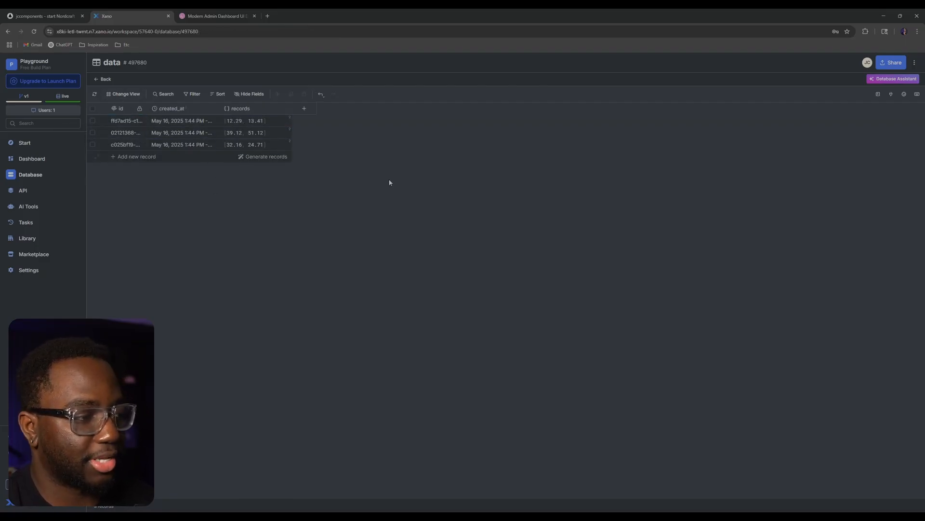
- Switch to the Dribbble dashboard reference and examine its statistic cards and product sales chart up close
{"action": "left_click", "coordinate": [215, 18]}
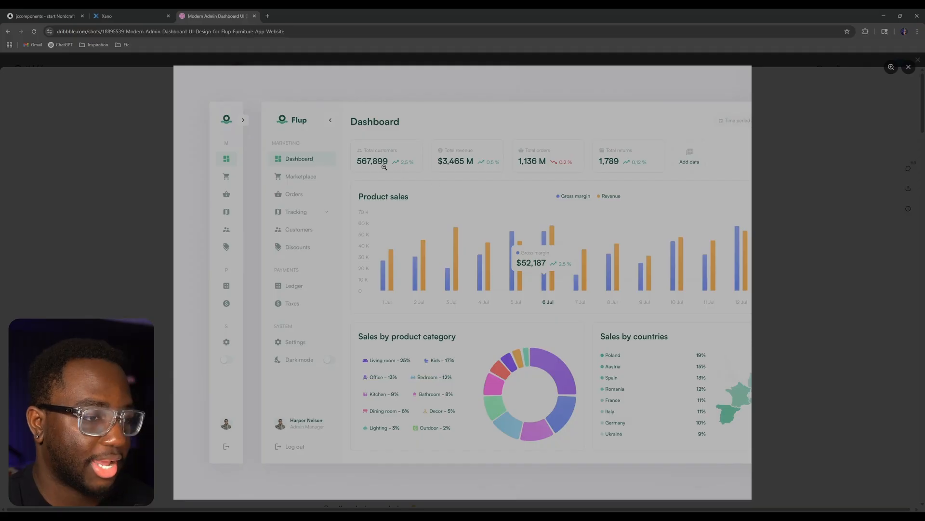
{"action": "left_click", "coordinate": [415, 159]}
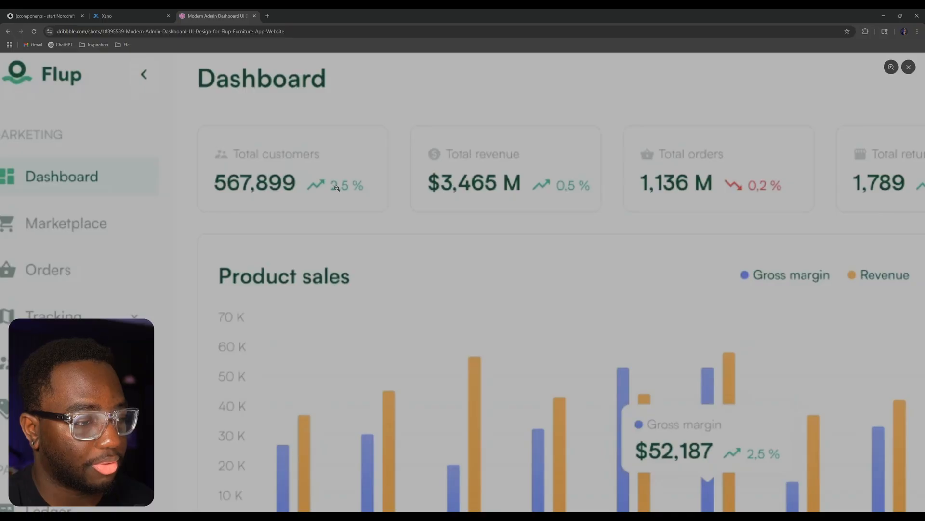
{"action": "left_click", "coordinate": [552, 228]}
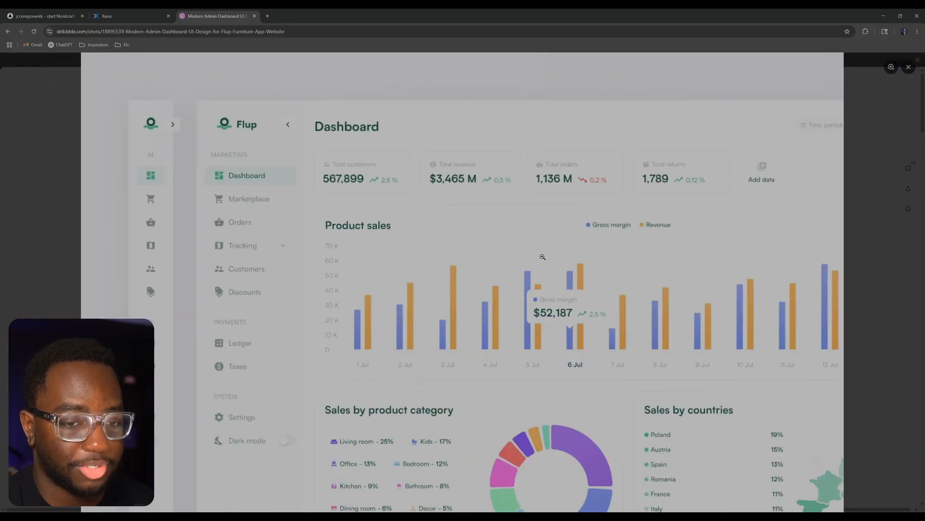
- Return to the Nordcraft project and create a new component named app--provider
{"action": "left_click", "coordinate": [46, 16]}
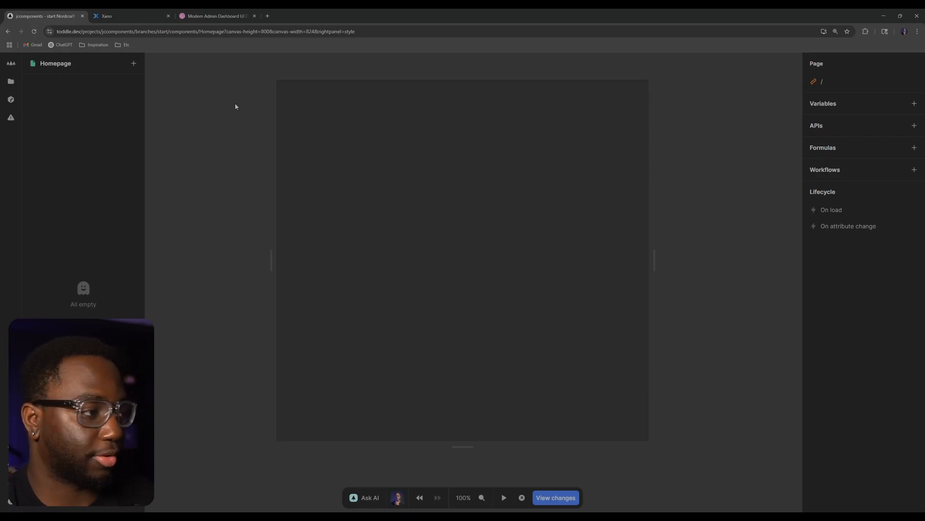
{"action": "left_click", "coordinate": [10, 81]}
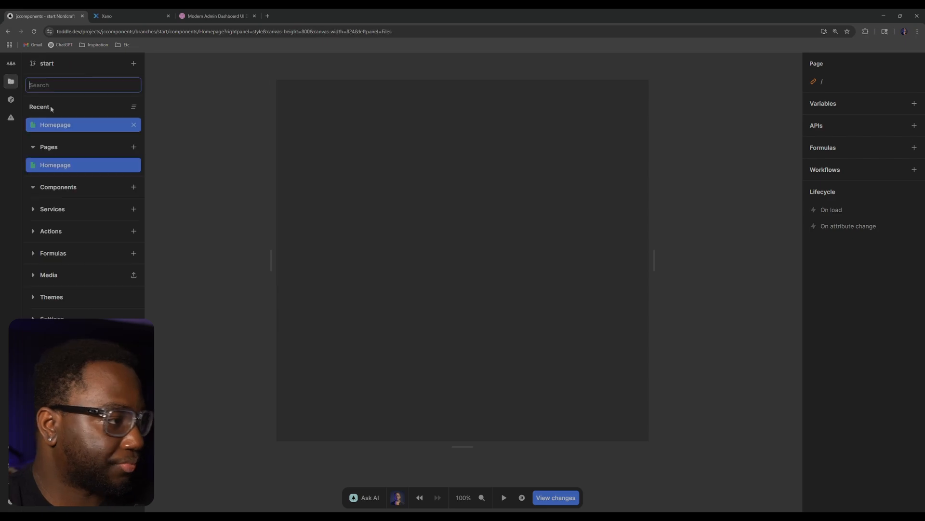
{"action": "left_click", "coordinate": [134, 187]}
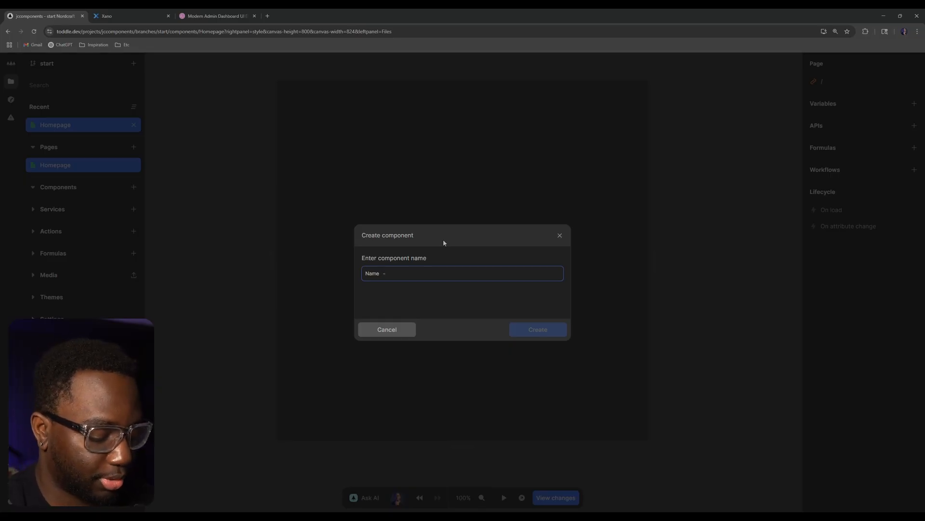
{"action": "type", "text": "app-pro"}
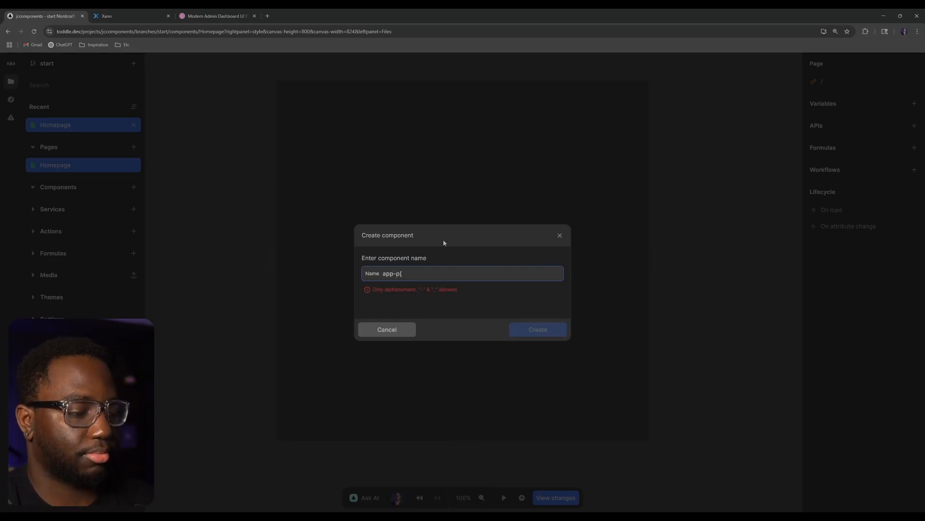
{"action": "key", "text": "BackSpace"}
{"action": "key", "text": "BackSpace"}
{"action": "key", "text": "BackSpace"}
{"action": "key", "text": "BackSpace"}
{"action": "type", "text": "-_pro"}
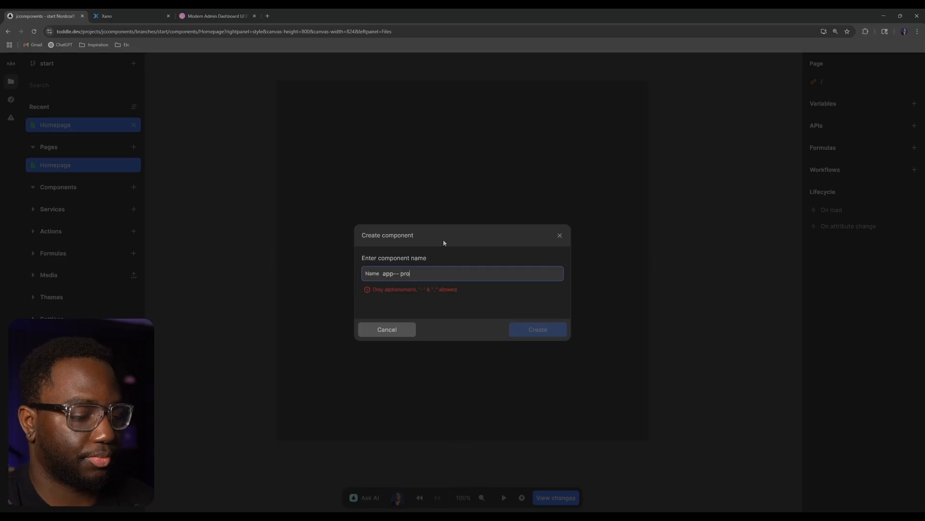
{"action": "key", "text": "BackSpace"}
{"action": "key", "text": "BackSpace"}
{"action": "key", "text": "BackSpace"}
{"action": "key", "text": "BackSpace"}
{"action": "type", "text": "-provider"}
{"action": "key", "text": "Return"}
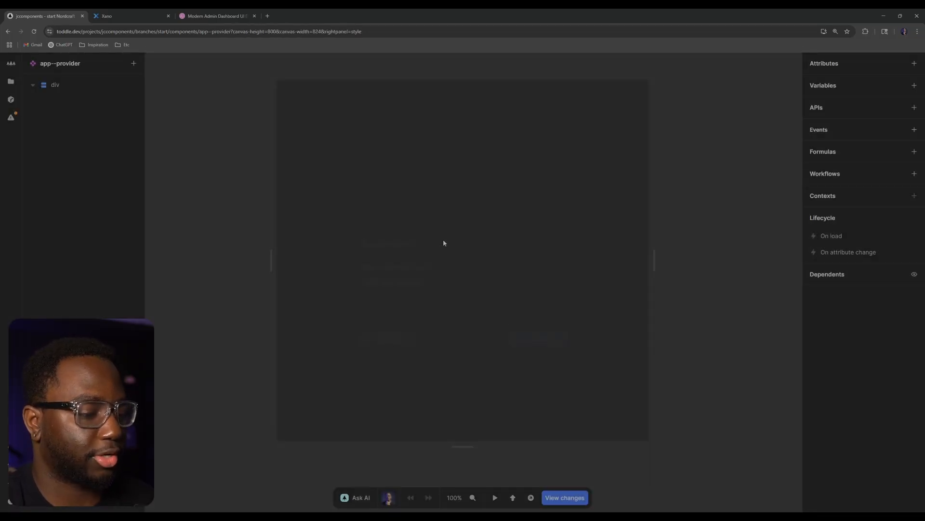
- Change the HTML tag of the component's root div to main
{"action": "left_click", "coordinate": [103, 87]}
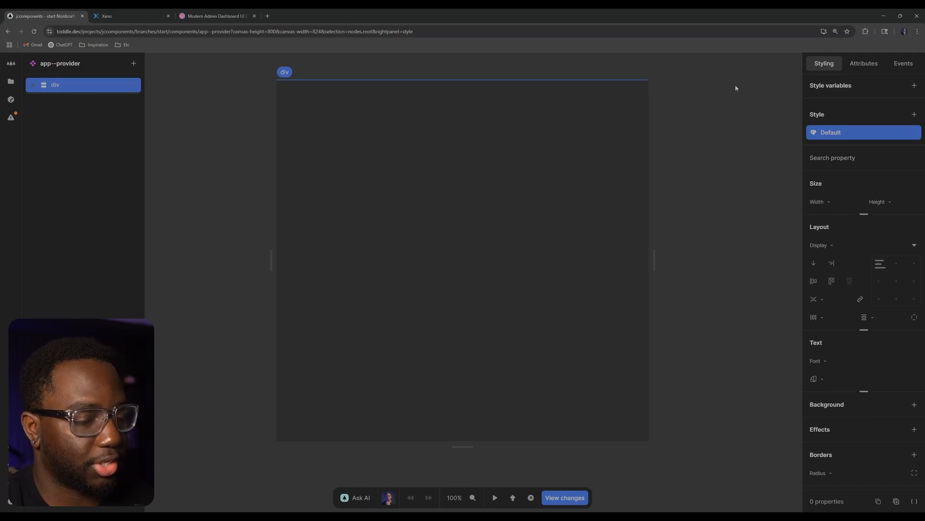
{"action": "left_click", "coordinate": [863, 63]}
{"action": "left_click", "coordinate": [846, 84]}
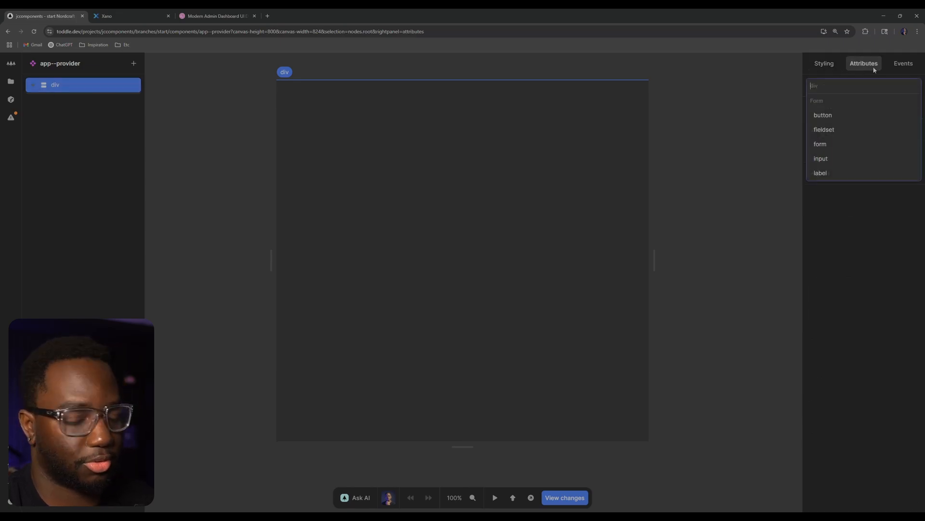
{"action": "type", "text": "main"}
{"action": "key", "text": "Return"}
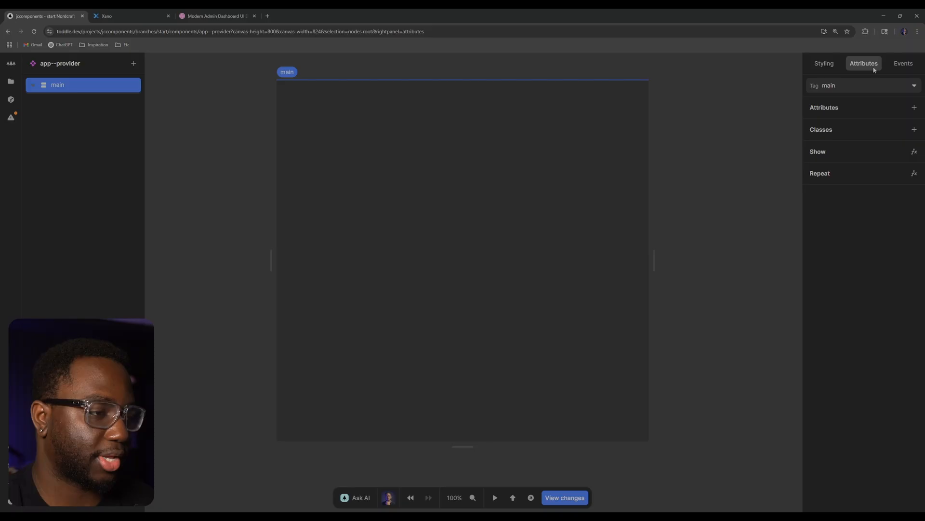
{"action": "left_click", "coordinate": [727, 87]}
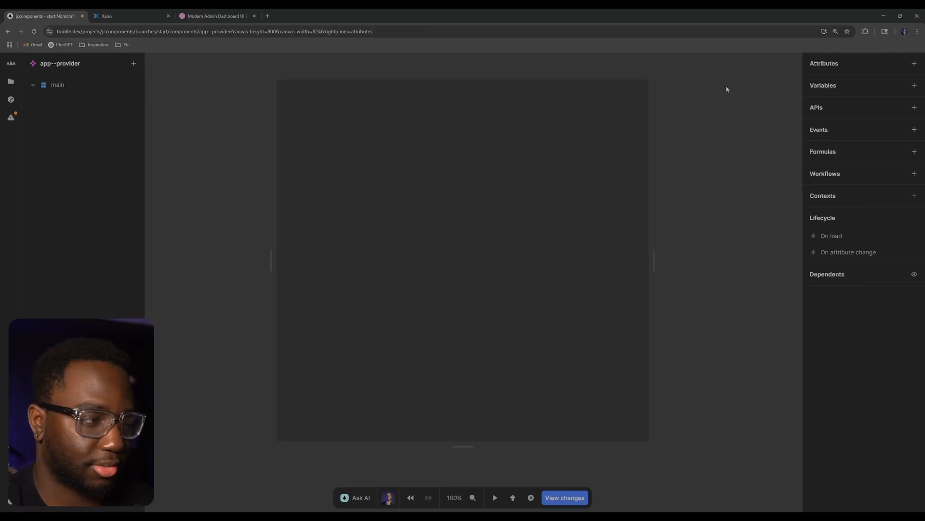
- Set the main element's minimum height to 100%
{"action": "left_click", "coordinate": [90, 89]}
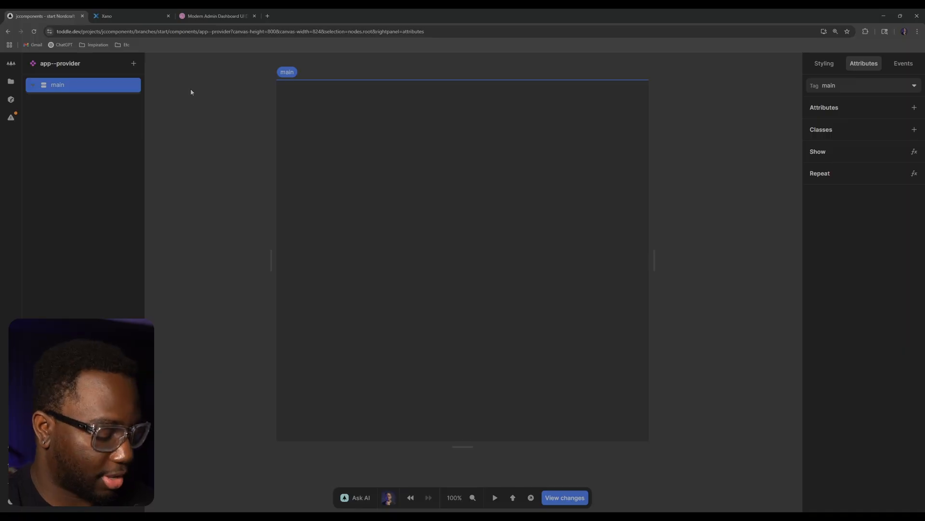
{"action": "left_click", "coordinate": [824, 63]}
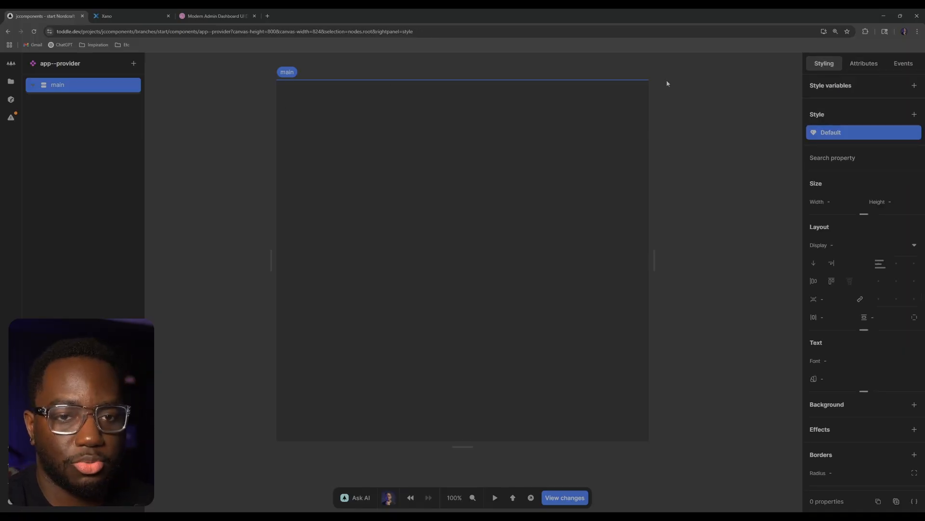
{"action": "left_click", "coordinate": [80, 90]}
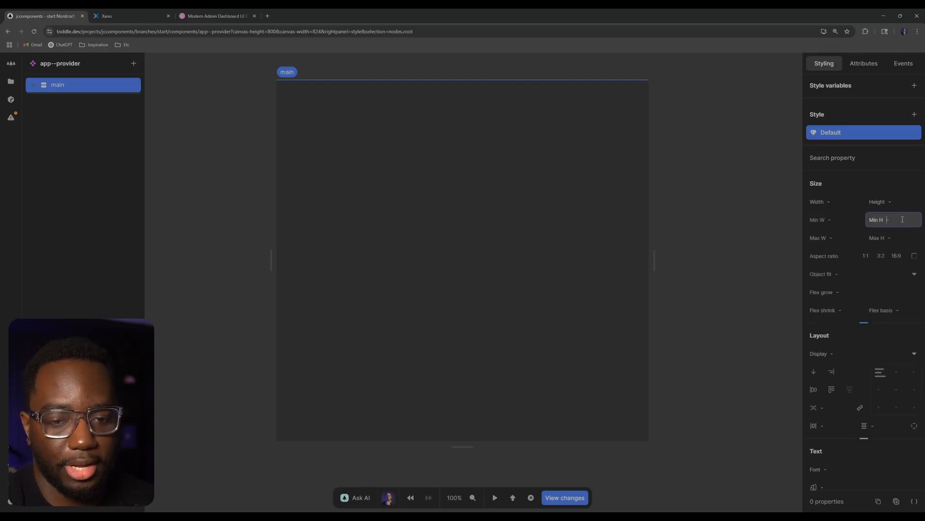
{"action": "left_click", "coordinate": [903, 219]}
{"action": "type", "text": "100%"}
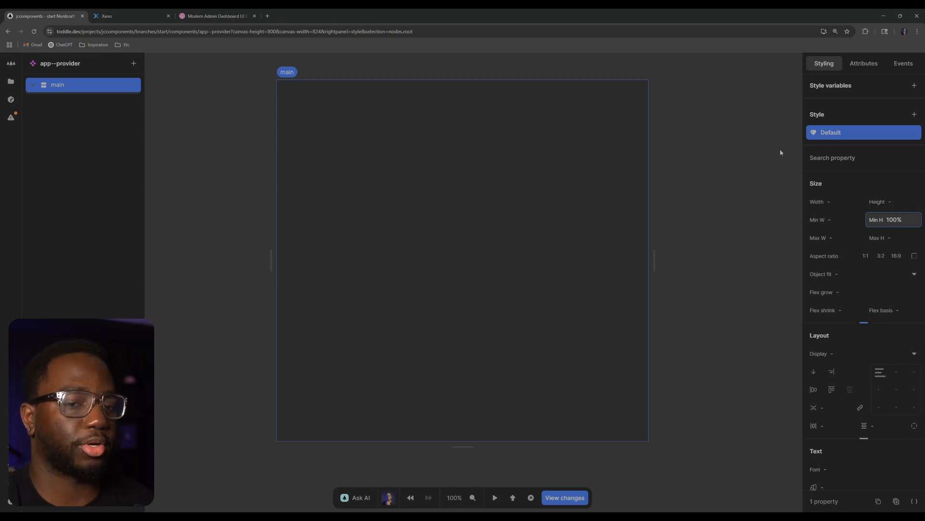
{"action": "scroll", "coordinate": [896, 286], "scroll_direction": "down", "scroll_amount": 3}
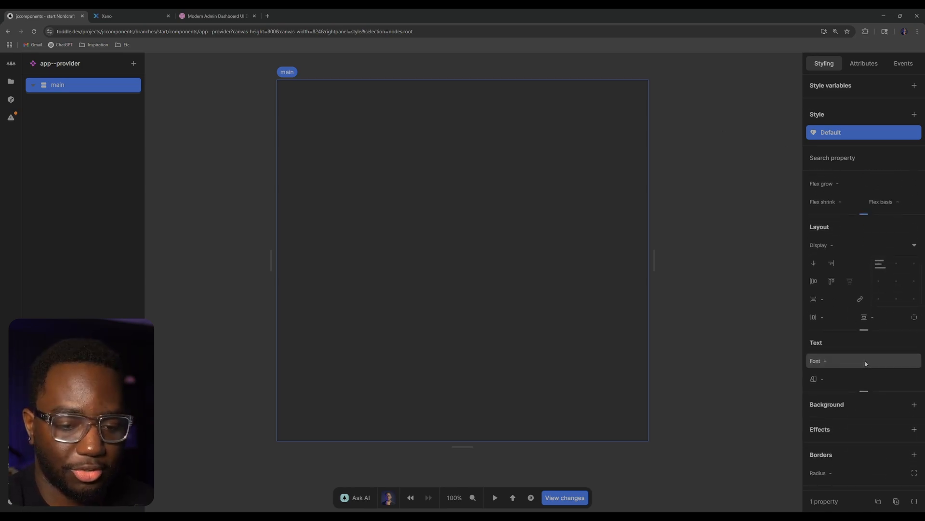
{"action": "scroll", "coordinate": [872, 331], "scroll_direction": "down", "scroll_amount": 1}
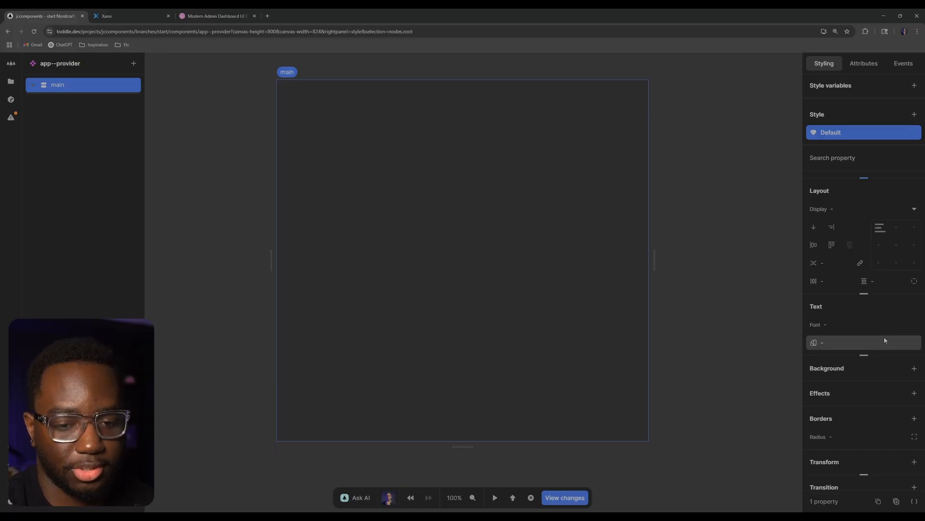
{"action": "left_click", "coordinate": [914, 368]}
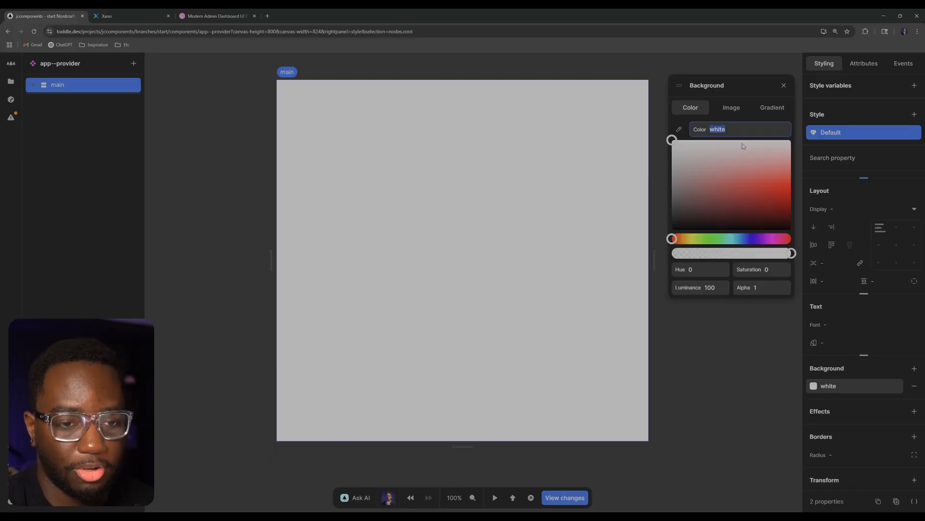
{"action": "key", "text": "BackSpace"}
{"action": "type", "text": "--g"}
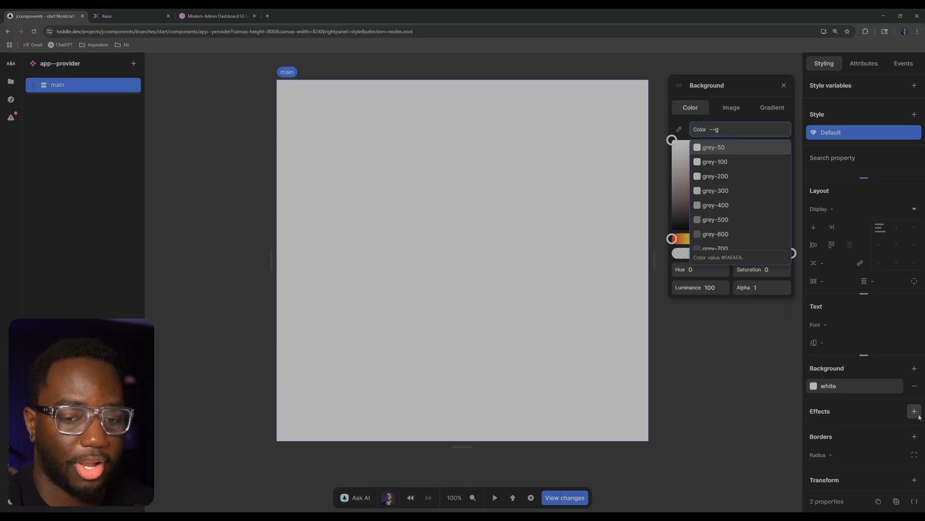
{"action": "left_click", "coordinate": [915, 386]}
- Give the main element a background using the --grey-100 colour variable
{"action": "left_click", "coordinate": [914, 369]}
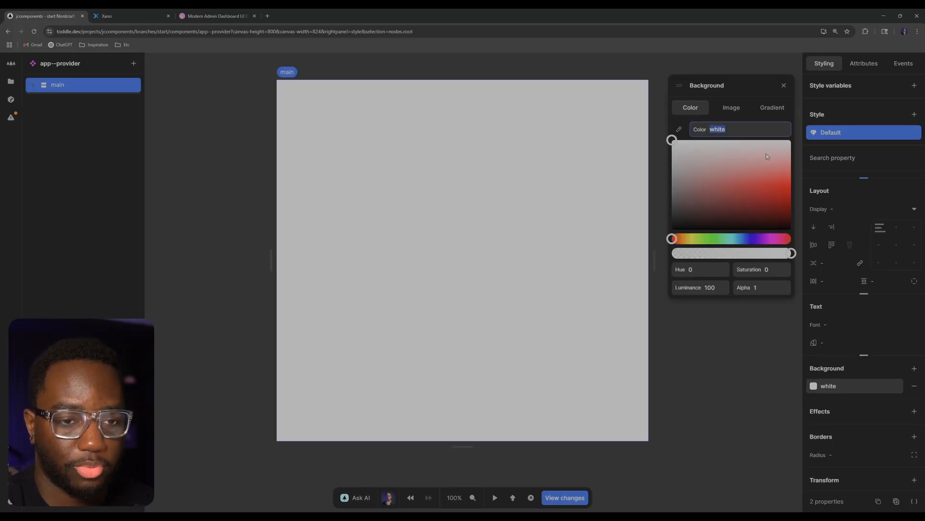
{"action": "key", "text": "BackSpace"}
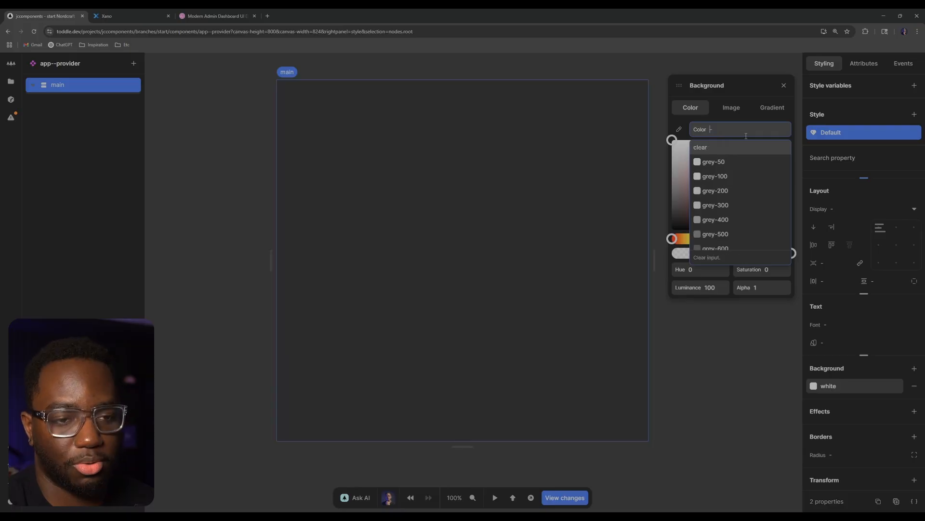
{"action": "key", "text": "Down"}
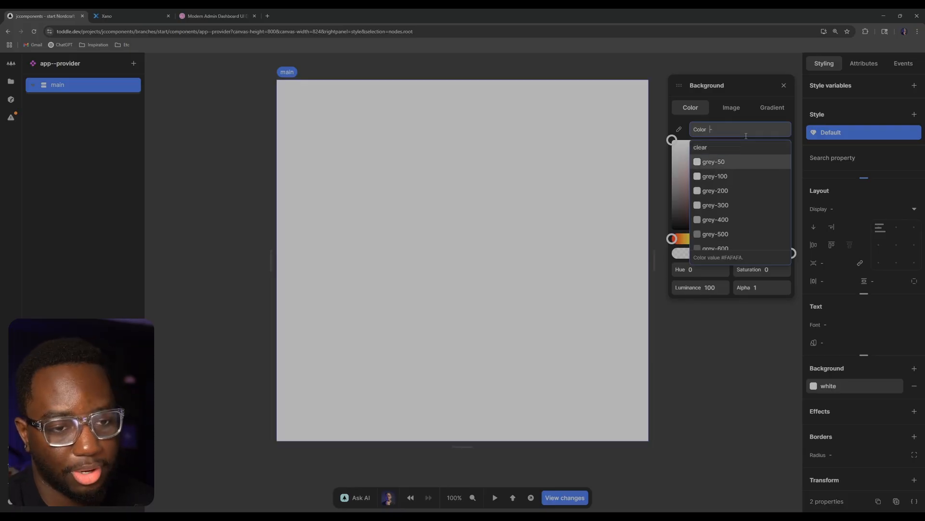
{"action": "key", "text": "Down"}
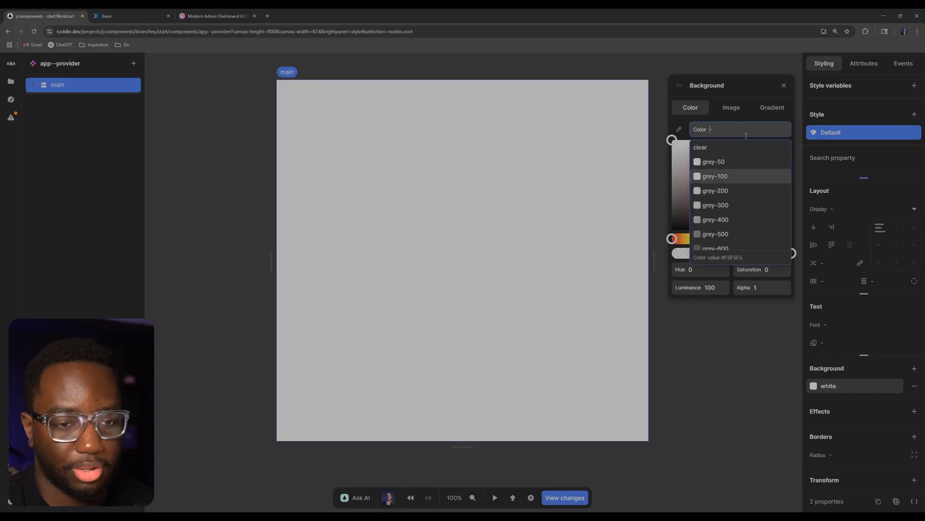
{"action": "key", "text": "Return"}
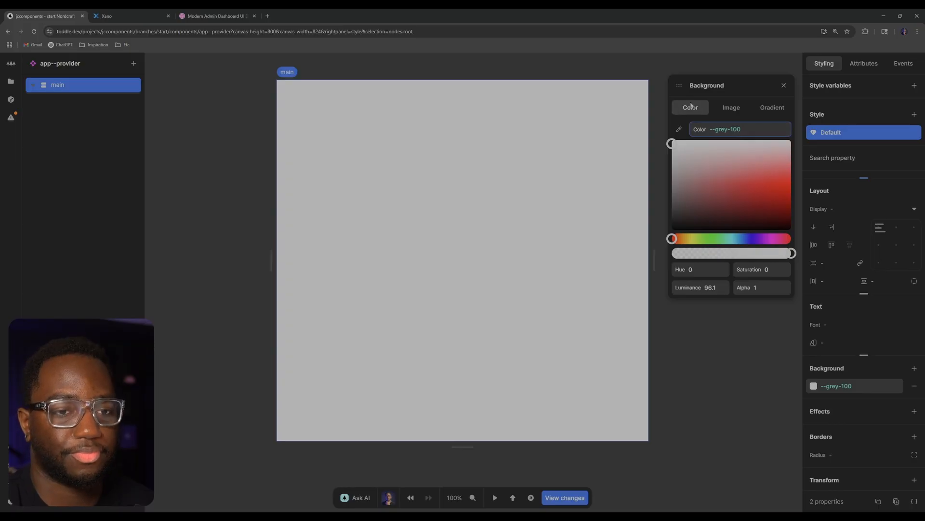
{"action": "left_click", "coordinate": [784, 86]}
- Set the main element's text colour to the --grey-800 variable and deselect the element
{"action": "scroll", "coordinate": [810, 246], "scroll_direction": "down", "scroll_amount": 1}
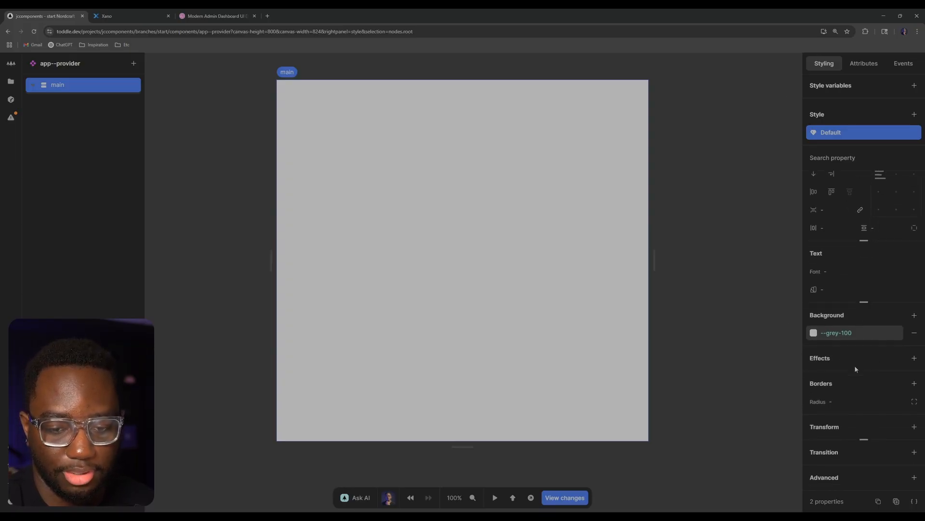
{"action": "left_click", "coordinate": [866, 273]}
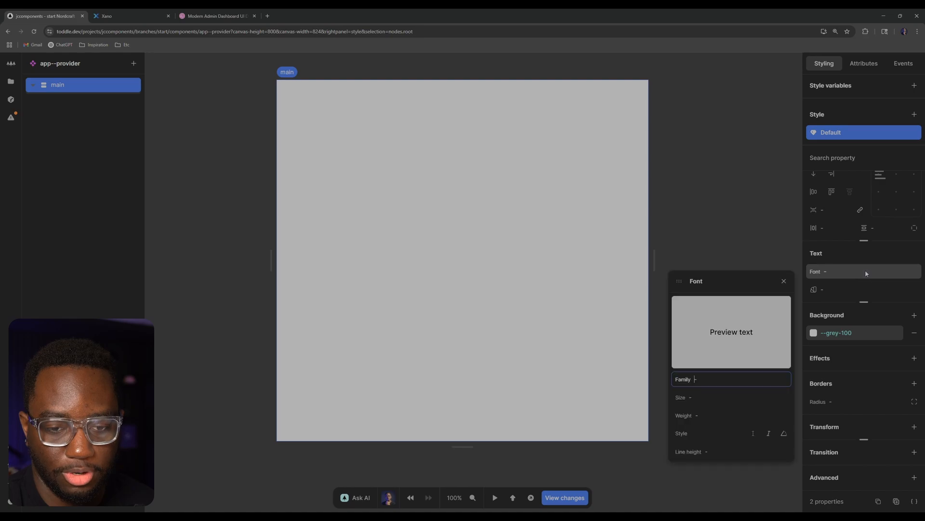
{"action": "left_click", "coordinate": [865, 290]}
{"action": "type", "text": "--"}
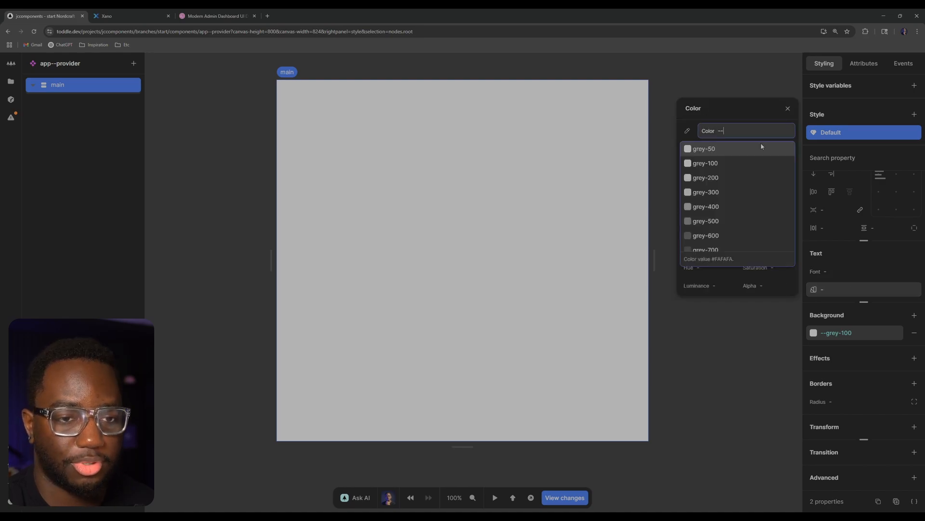
{"action": "type", "text": "g"}
{"action": "key", "text": "Down"}
{"action": "key", "text": "Down"}
{"action": "key", "text": "Down"}
{"action": "key", "text": "Down"}
{"action": "key", "text": "Down"}
{"action": "key", "text": "Down"}
{"action": "key", "text": "Down"}
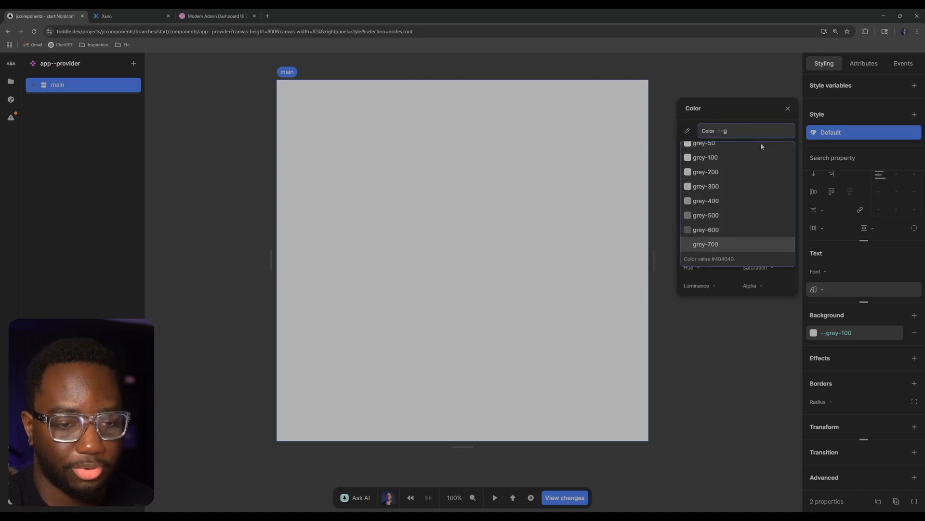
{"action": "key", "text": "Down"}
{"action": "key", "text": "Return"}
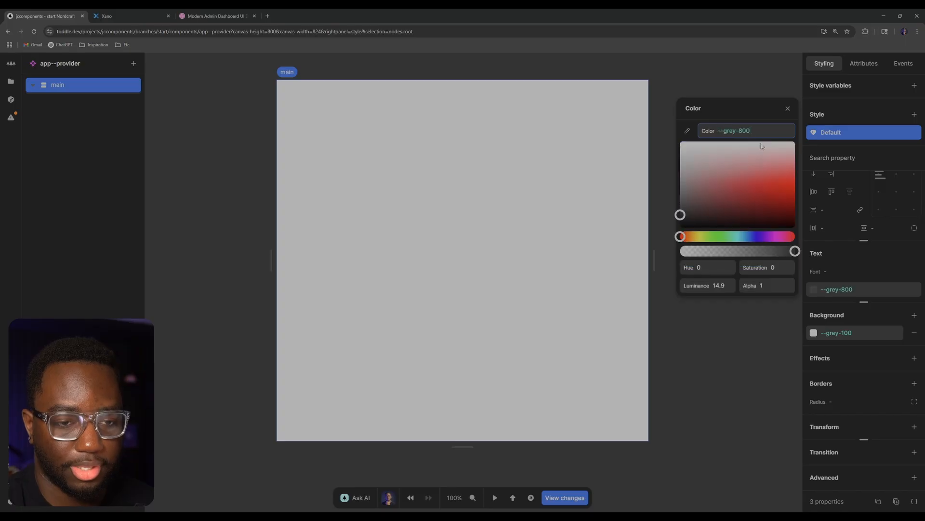
{"action": "left_click", "coordinate": [788, 108]}
{"action": "left_click", "coordinate": [723, 85]}
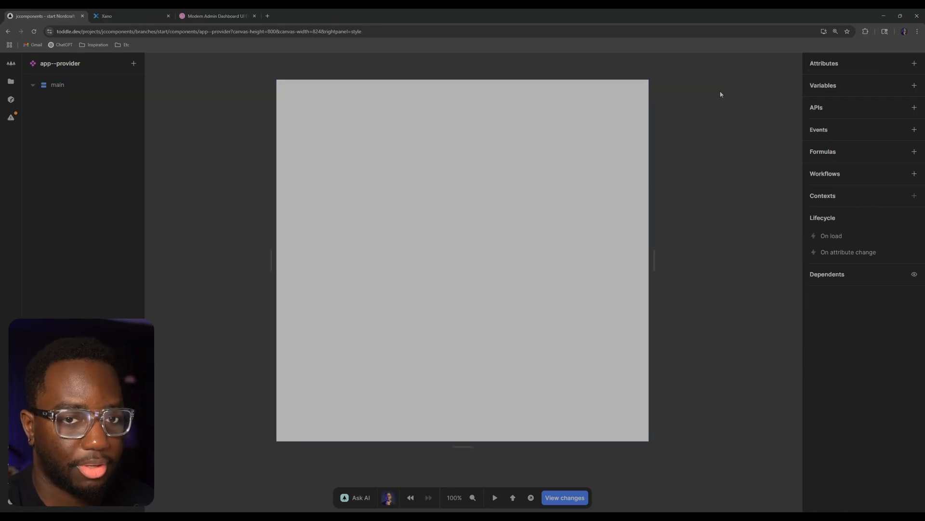
- Add a Slot element inside the main element of the app--provider component and deselect it
{"action": "left_click", "coordinate": [114, 88]}
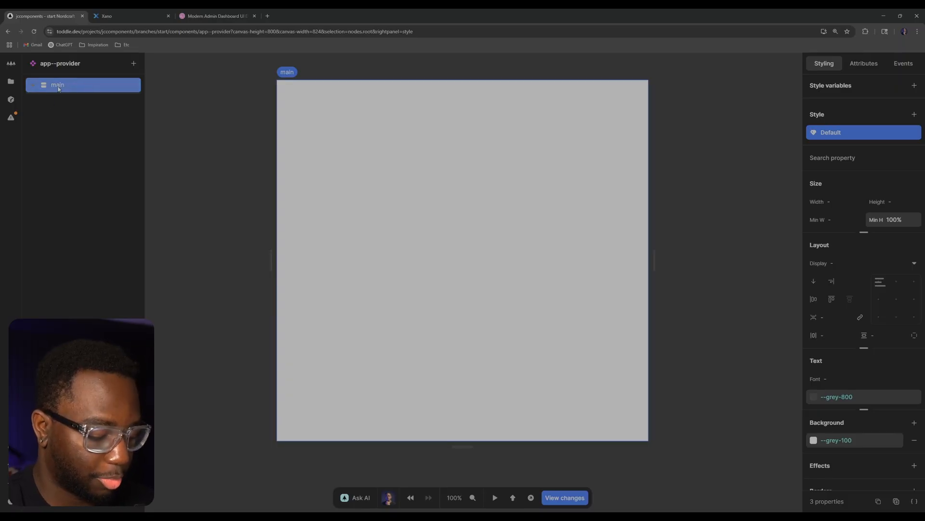
{"action": "key", "text": "e"}
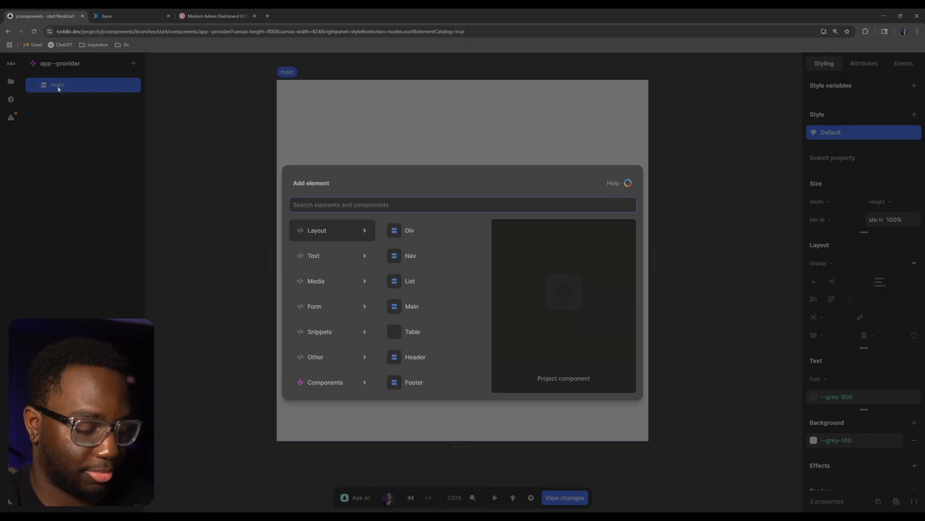
{"action": "type", "text": "slot"}
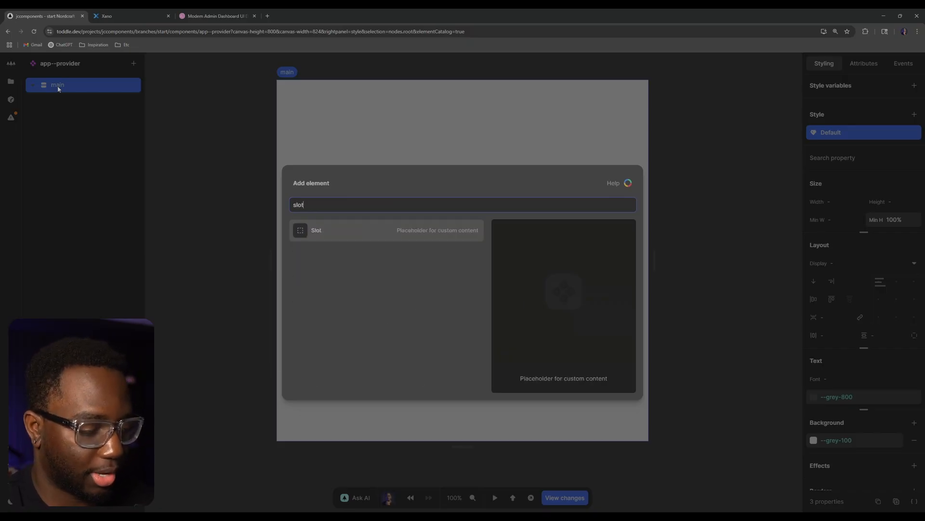
{"action": "key", "text": "Return"}
{"action": "left_click", "coordinate": [198, 113]}
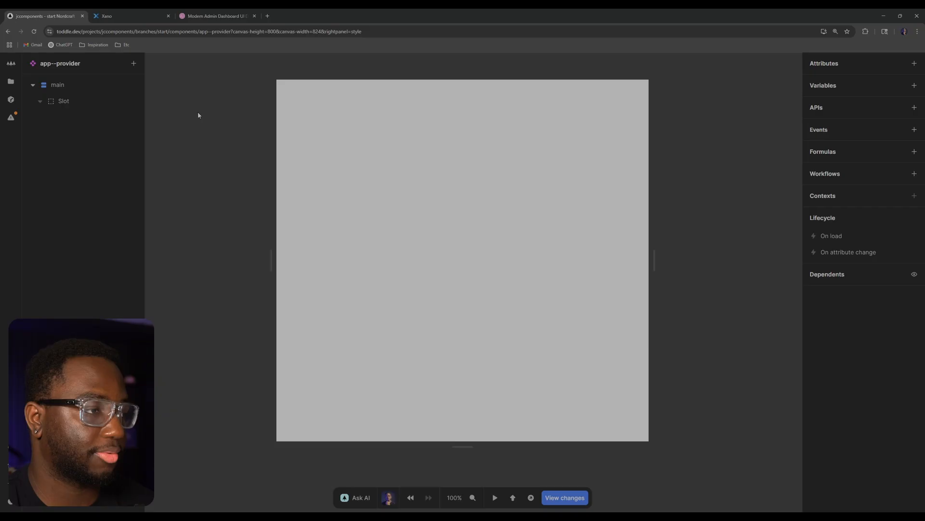
{"action": "left_click", "coordinate": [72, 91]}
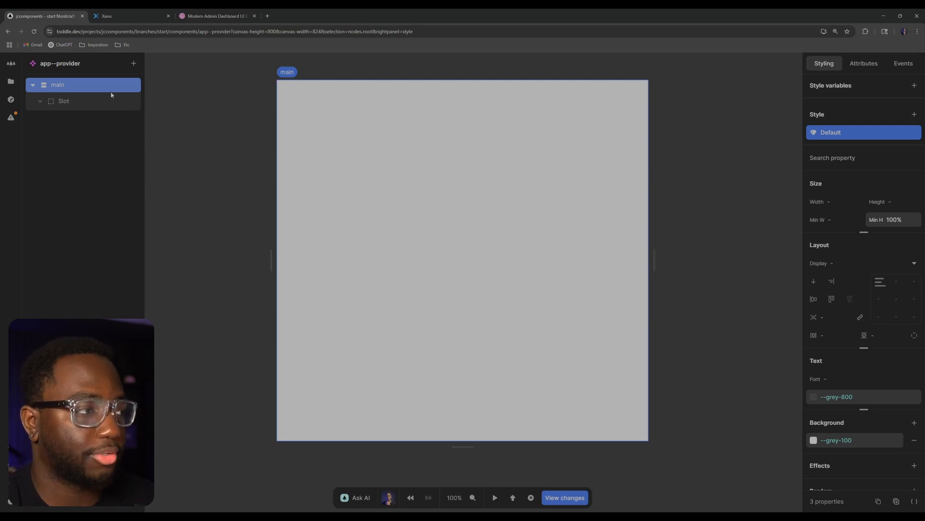
{"action": "left_click", "coordinate": [85, 105]}
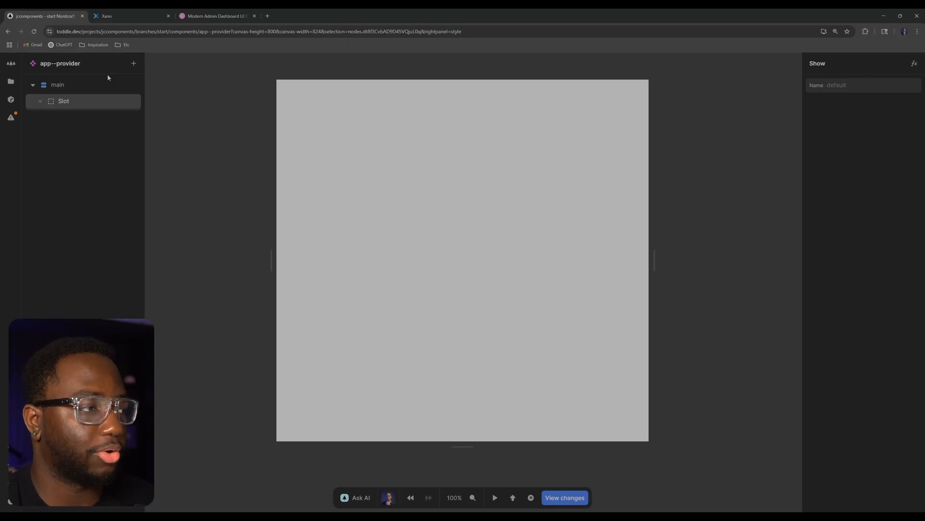
{"action": "left_click", "coordinate": [53, 88]}
- Open the Homepage page and add the app--provider component to it as the root element
{"action": "left_click", "coordinate": [11, 81]}
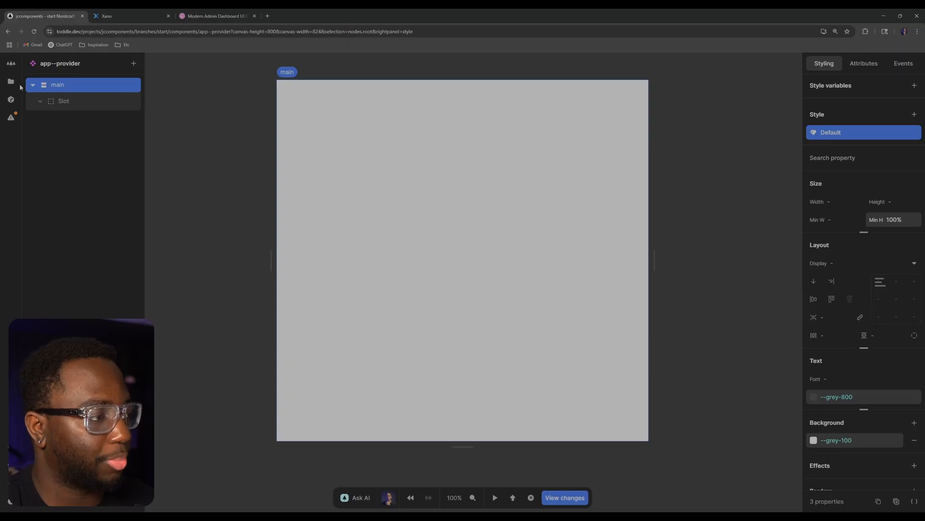
{"action": "left_click", "coordinate": [79, 168]}
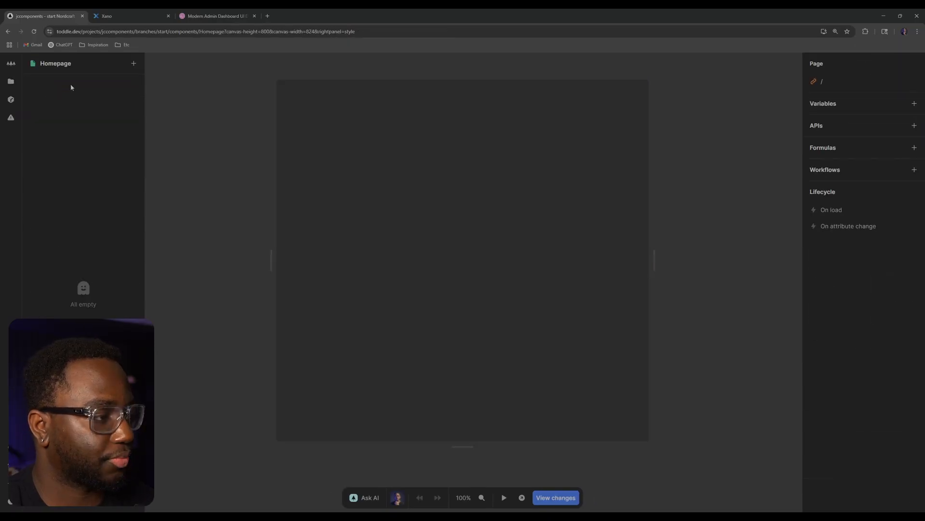
{"action": "type", "text": "e"}
{"action": "type", "text": "app"}
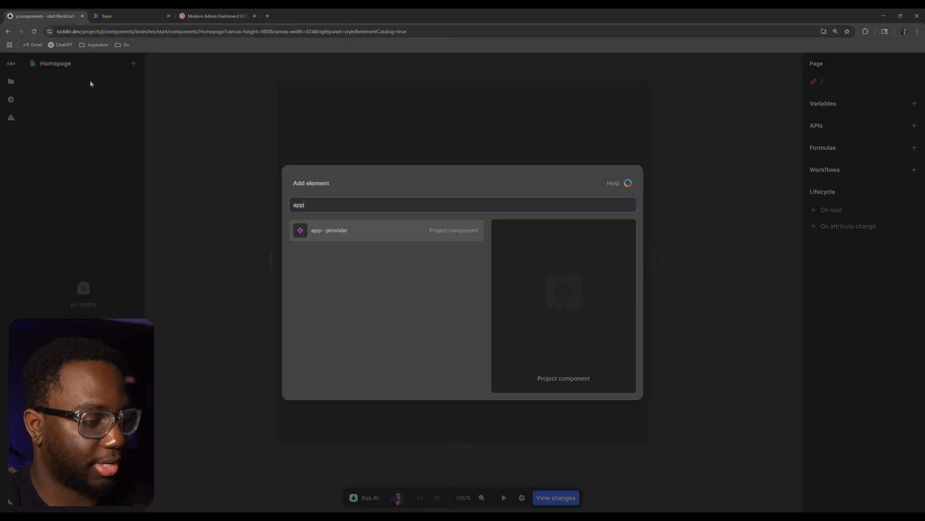
{"action": "key", "text": "Return"}
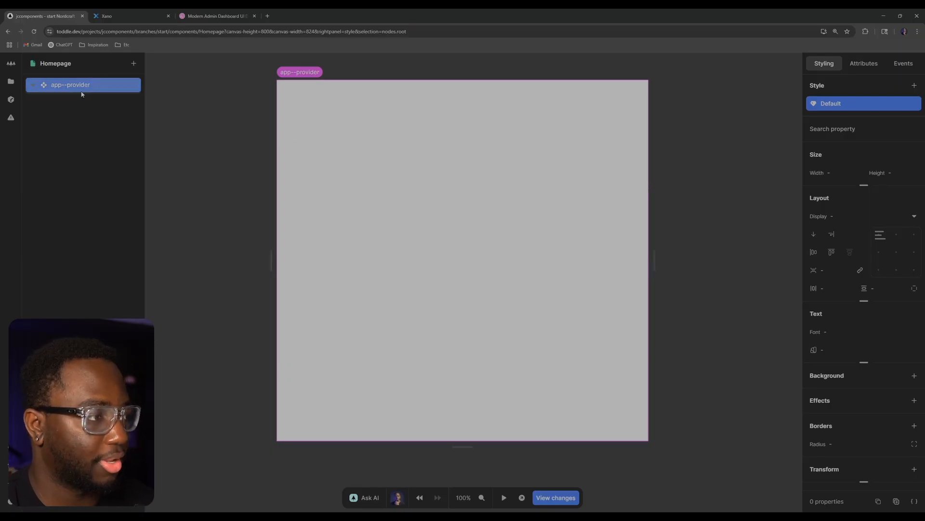
- Add a Heading 1 element inside app--provider on the Homepage and collapse it in the element tree
{"action": "type", "text": "e"}
{"action": "type", "text": "h1"}
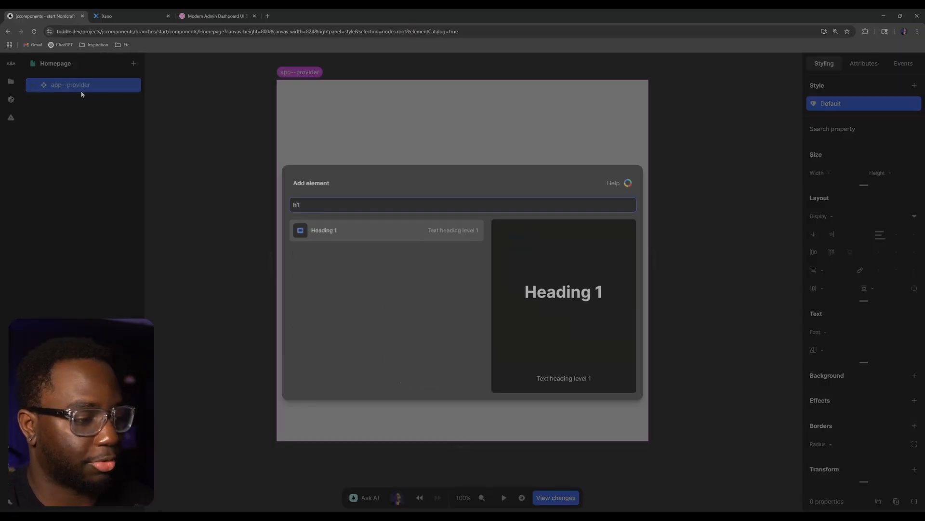
{"action": "key", "text": "Return"}
{"action": "left_click", "coordinate": [82, 117]}
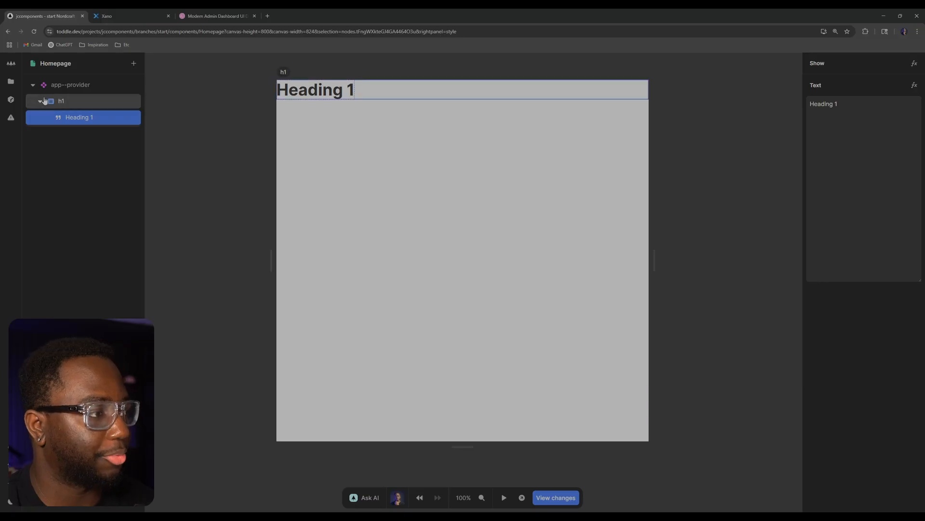
{"action": "left_click", "coordinate": [40, 101]}
- Open the app--provider component to examine its Slot, and return to the Homepage
{"action": "left_click", "coordinate": [63, 90]}
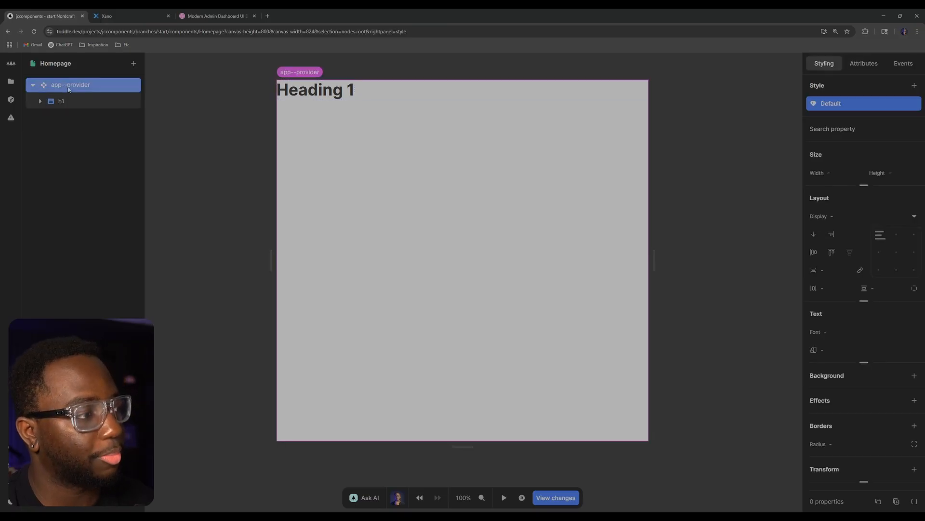
{"action": "double_click", "coordinate": [68, 89]}
{"action": "left_click", "coordinate": [77, 102]}
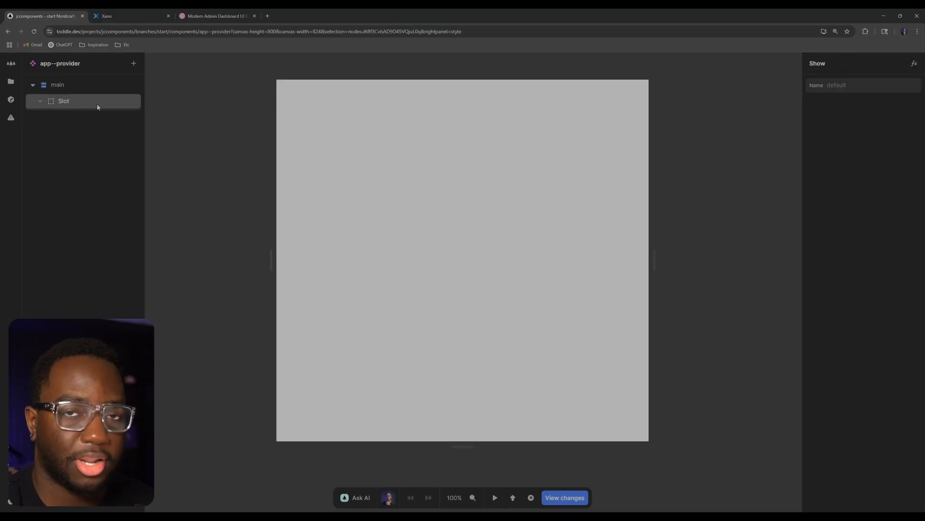
{"action": "left_click", "coordinate": [161, 107]}
{"action": "key", "text": "alt+Left"}
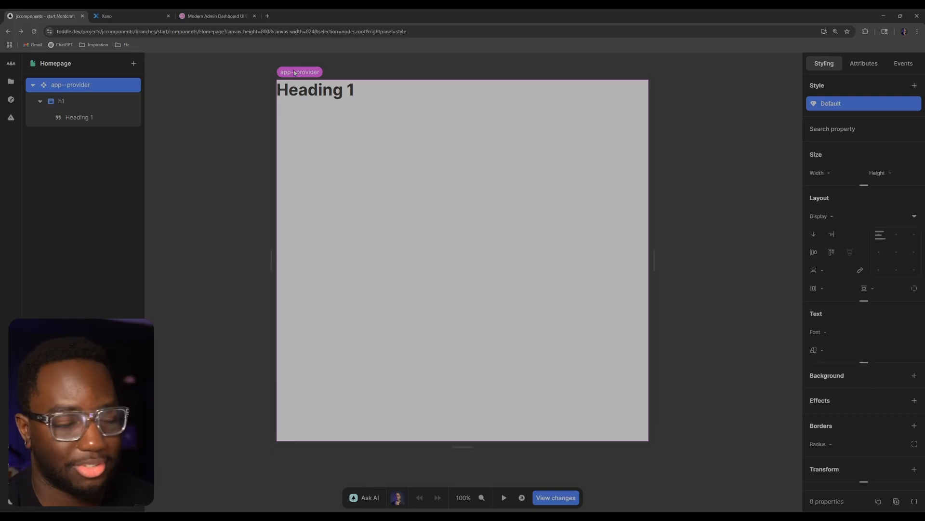
- Delete the h1 element from app--provider on the Homepage and clear the selection
{"action": "left_click", "coordinate": [119, 101]}
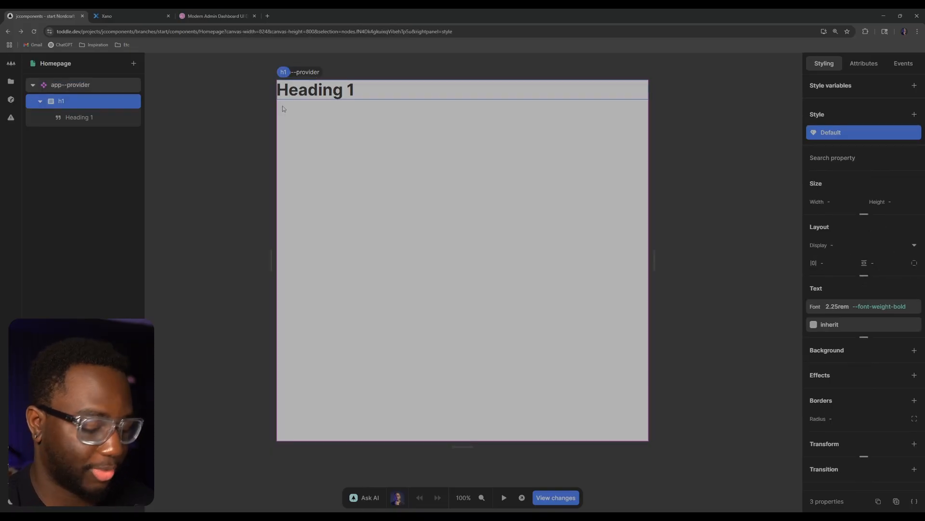
{"action": "key", "text": "Delete"}
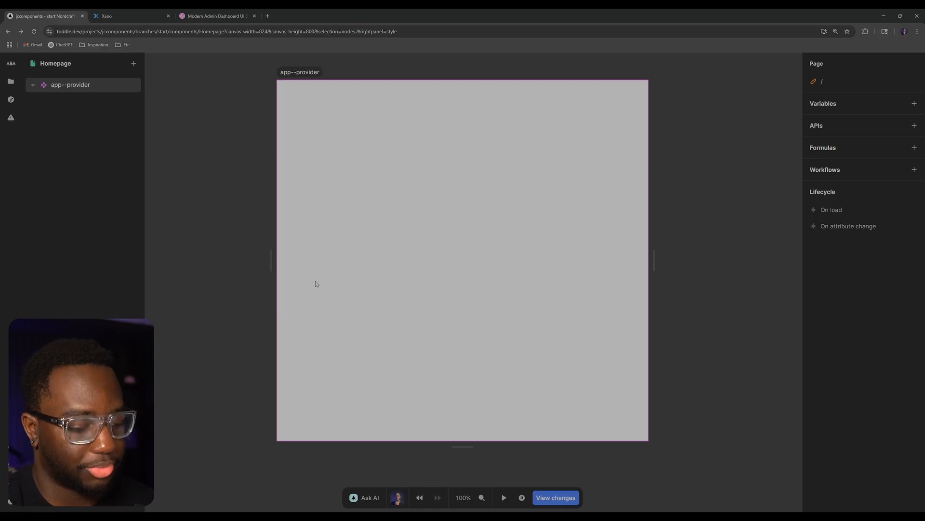
{"action": "left_click", "coordinate": [79, 92]}
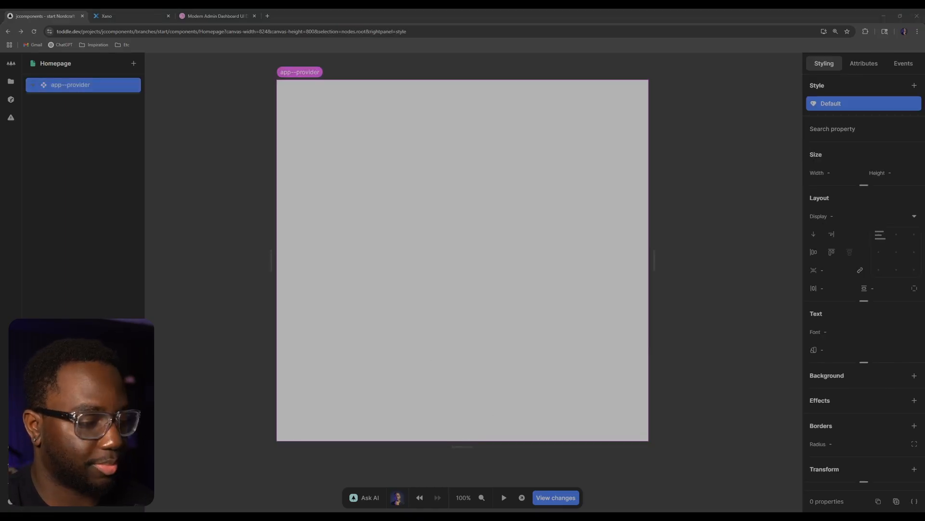
{"action": "key", "text": "Escape"}
- Create a new component named ui--container
{"action": "left_click", "coordinate": [15, 82]}
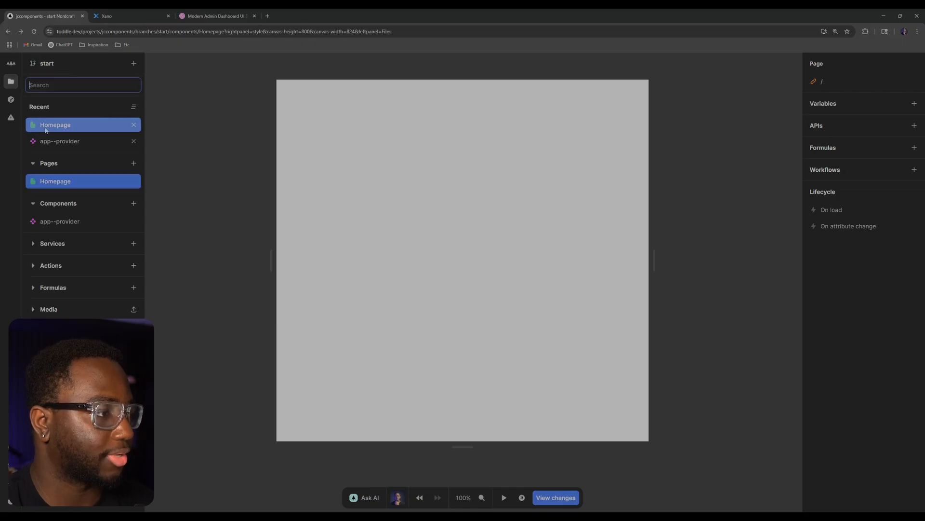
{"action": "left_click", "coordinate": [134, 204]}
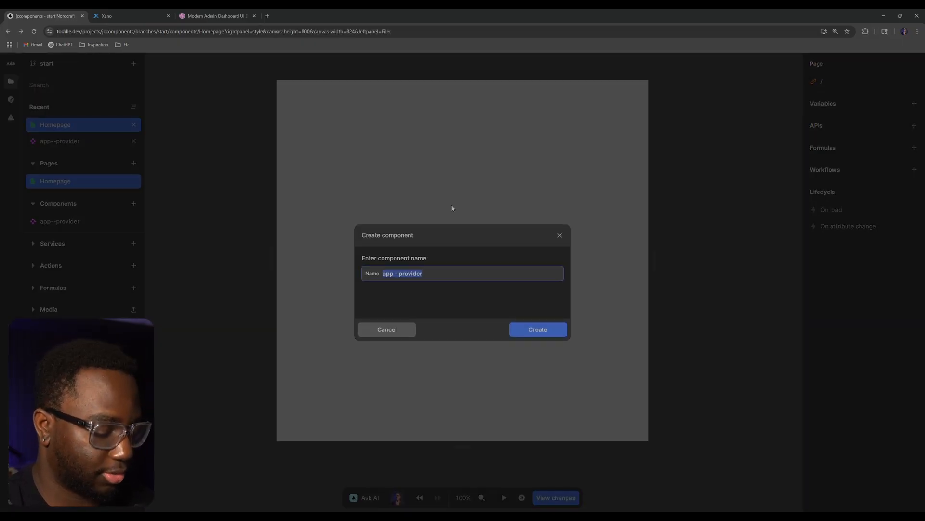
{"action": "type", "text": "ui--"}
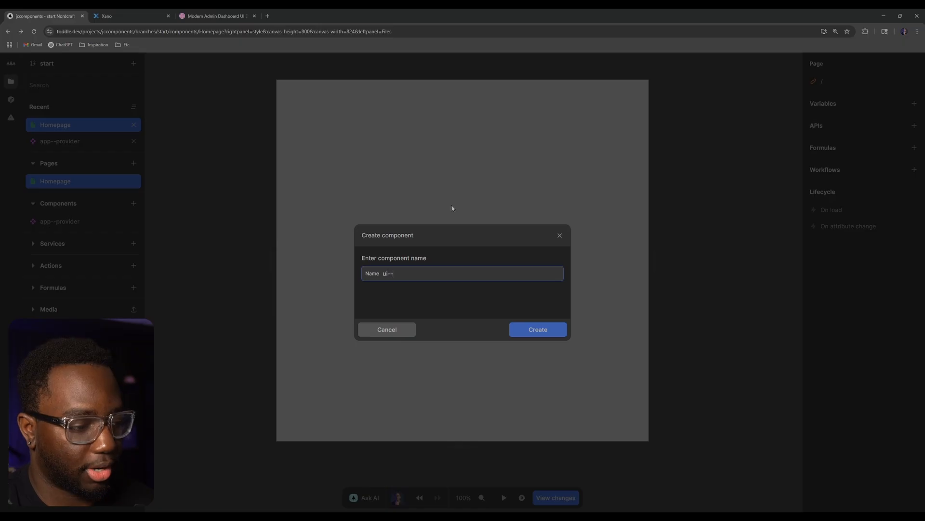
{"action": "type", "text": "container"}
{"action": "key", "text": "Return"}
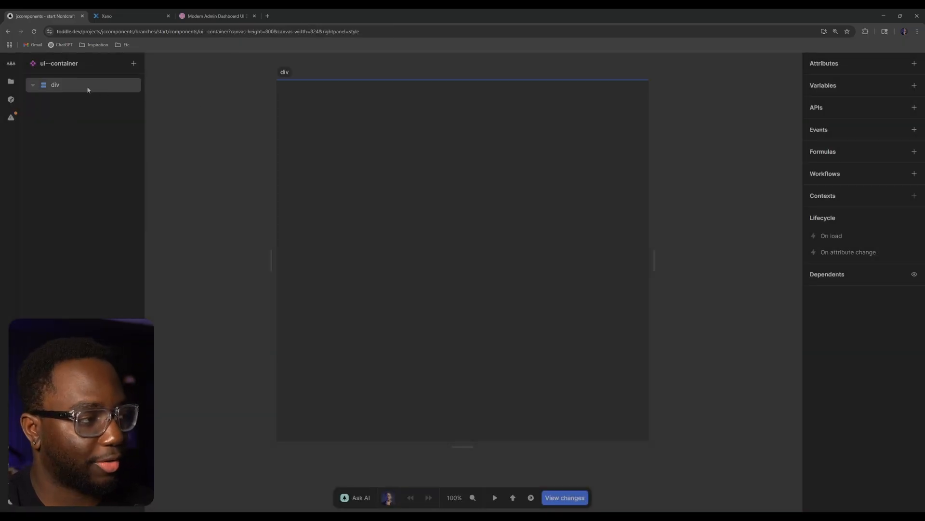
- Set the width of the ui--container root div to 100%
{"action": "left_click", "coordinate": [54, 87]}
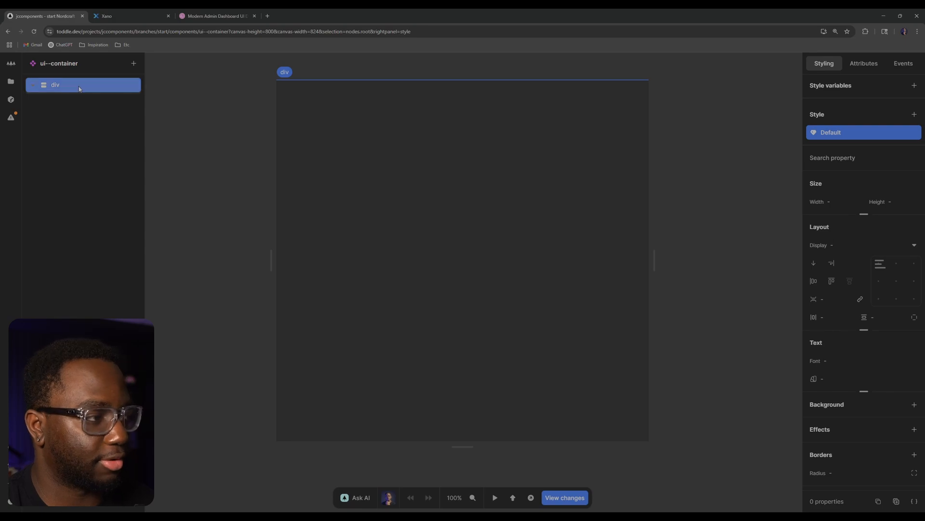
{"action": "left_click", "coordinate": [864, 216]}
{"action": "left_click", "coordinate": [843, 201]}
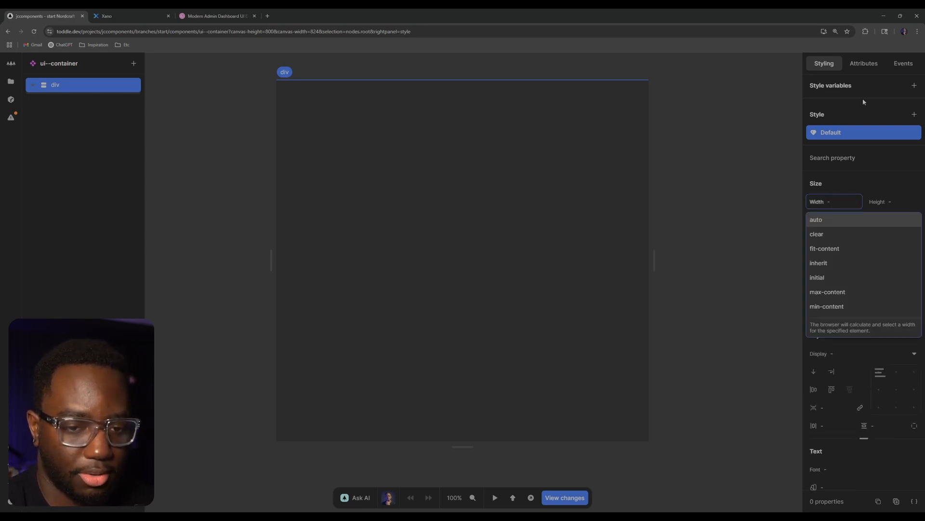
{"action": "type", "text": "100%"}
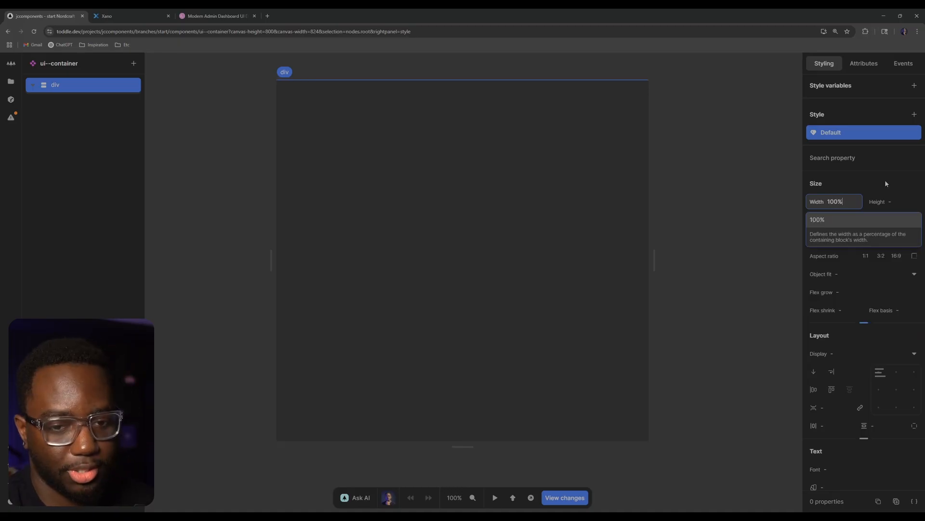
{"action": "key", "text": "Return"}
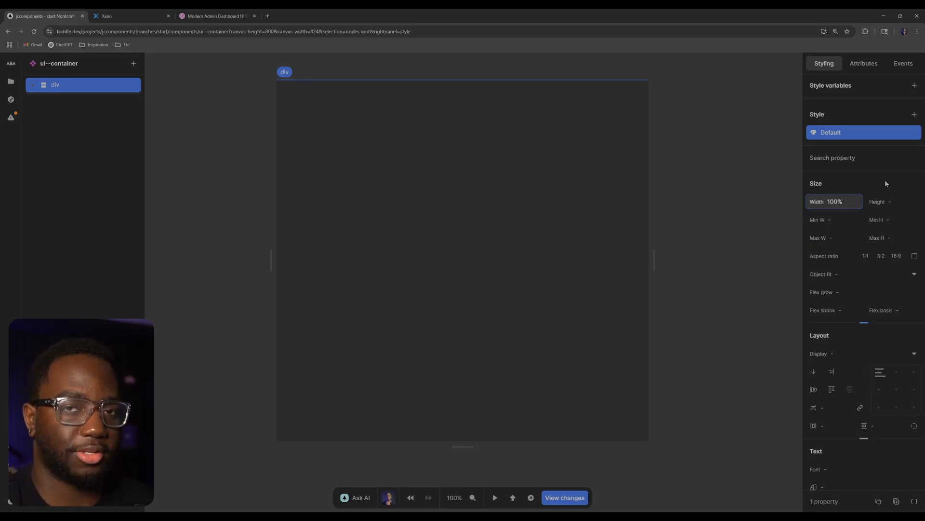
- Set the root div's maximum width to 90rem and deselect the element
{"action": "left_click", "coordinate": [832, 237]}
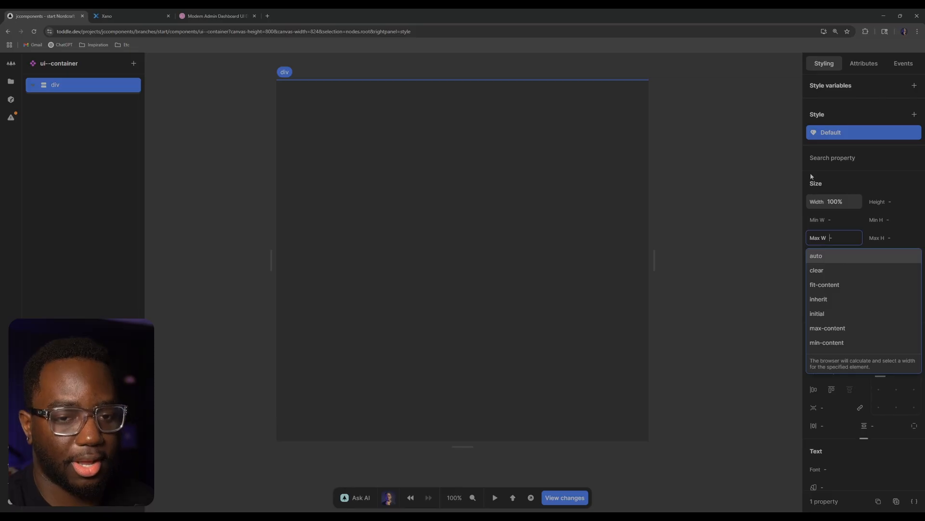
{"action": "type", "text": "90rem"}
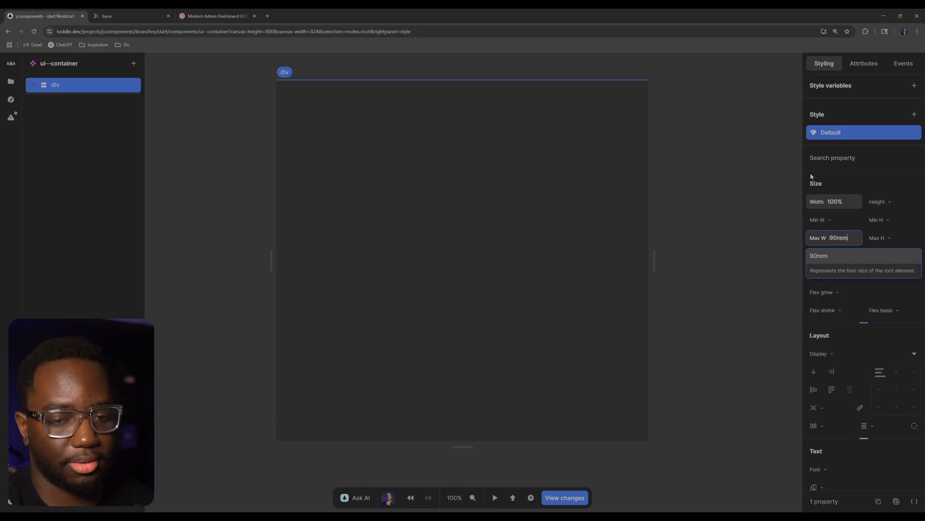
{"action": "key", "text": "Return"}
{"action": "left_click", "coordinate": [730, 204]}
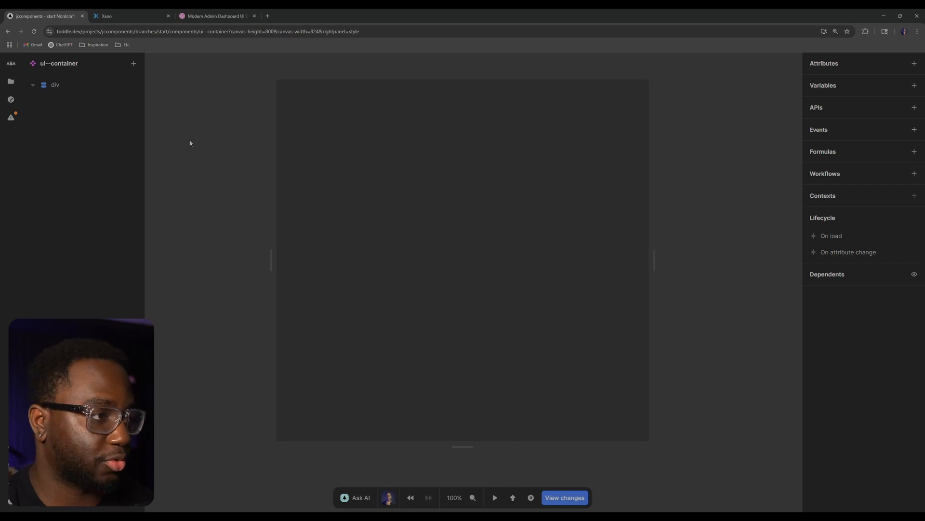
- Add a Heading 1 element inside the root div of ui--container
{"action": "left_click", "coordinate": [88, 91]}
{"action": "type", "text": "a"}
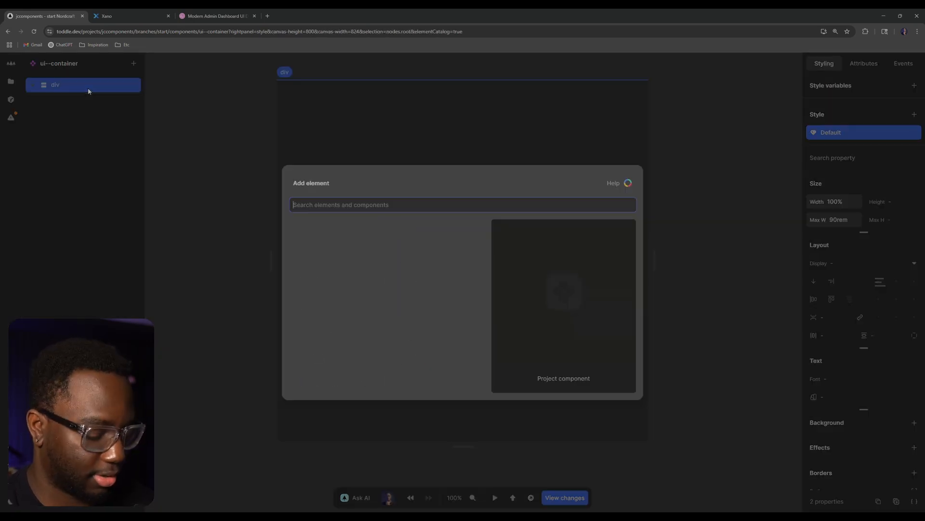
{"action": "type", "text": "hi"}
{"action": "key", "text": "BackSpace"}
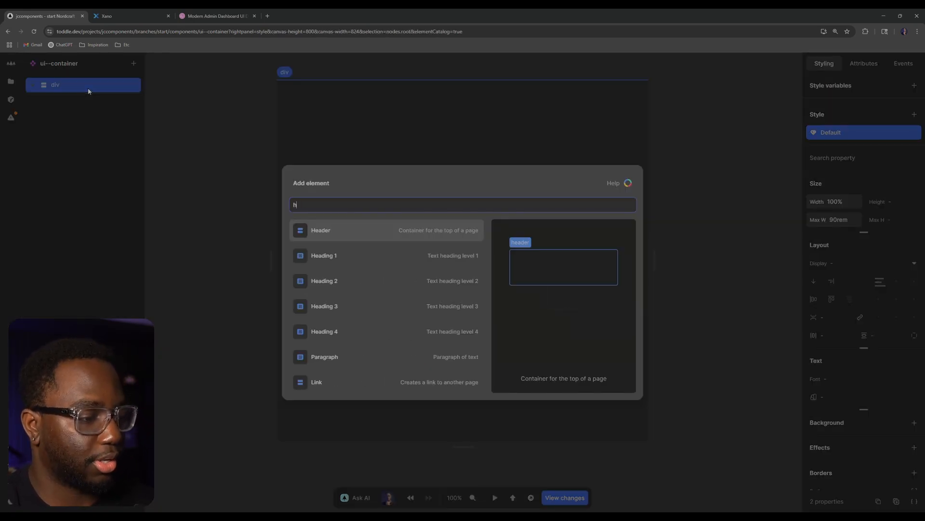
{"action": "type", "text": "1"}
{"action": "key", "text": "Return"}
{"action": "left_click", "coordinate": [318, 140]}
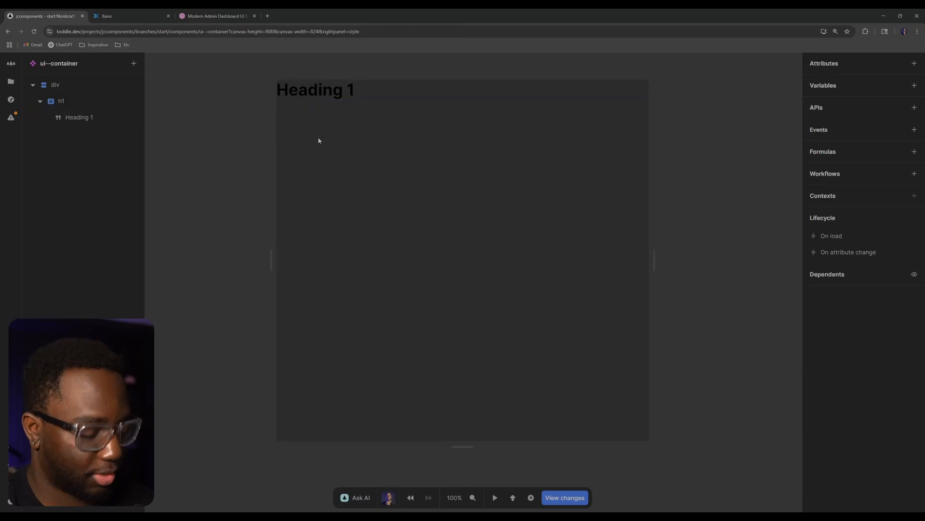
- Switch the canvas to the 2560 × 1440 screen size to preview the container's full extent
{"action": "key", "text": "4"}
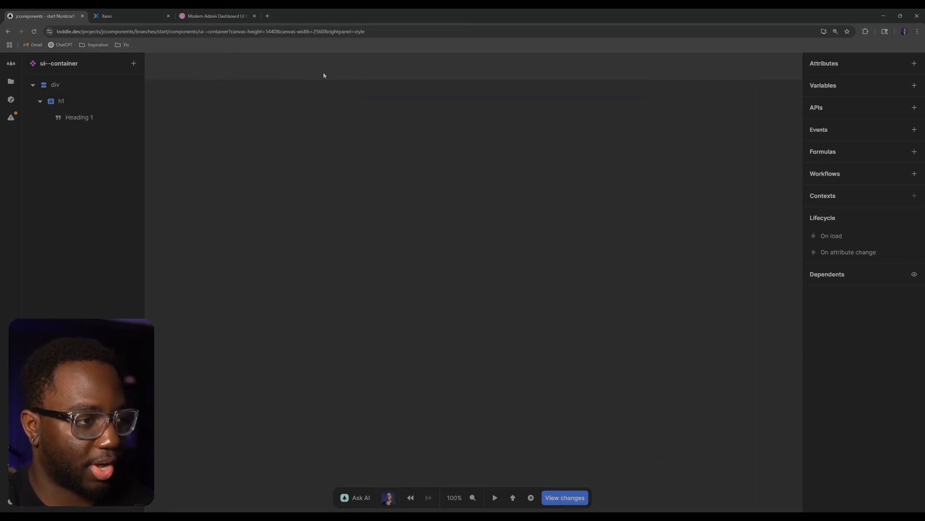
{"action": "scroll", "coordinate": [332, 144], "scroll_direction": "down", "scroll_amount": 6}
{"action": "left_click_drag", "start_coordinate": [319, 203], "coordinate": [383, 193]}
- Add a margin property to the root div of ui--container and set its left margin to auto
{"action": "left_click", "coordinate": [92, 85]}
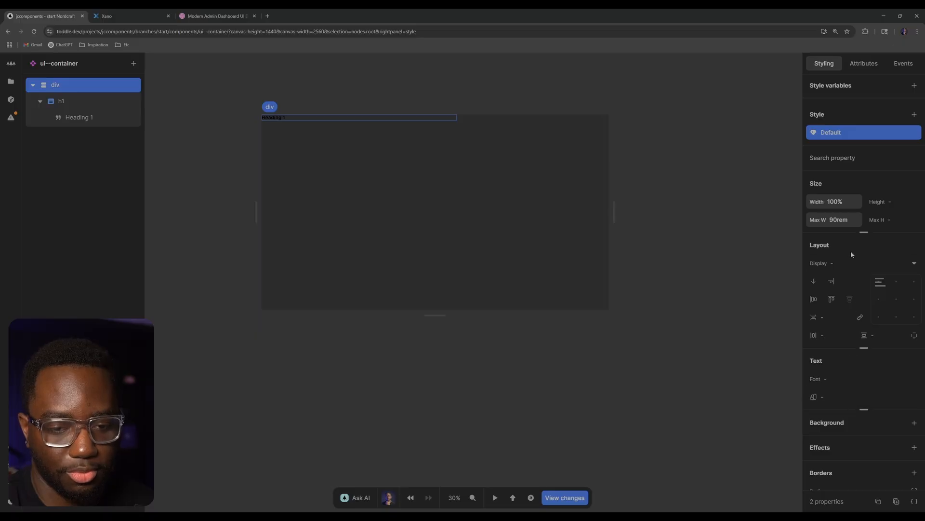
{"action": "left_click", "coordinate": [863, 233]}
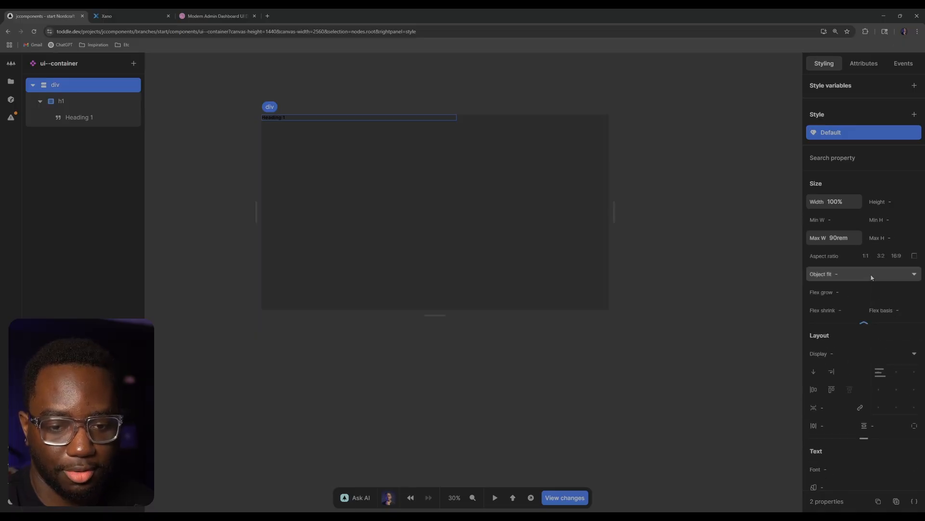
{"action": "left_click", "coordinate": [863, 322]}
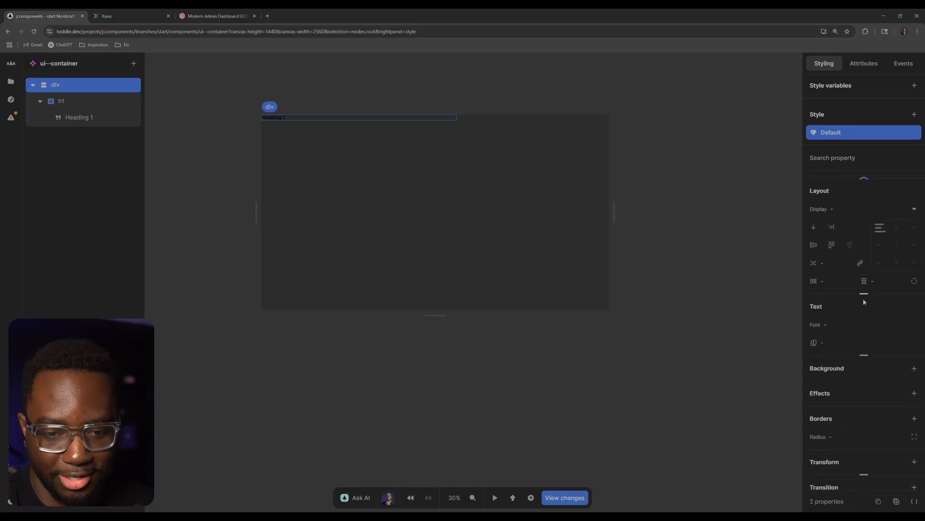
{"action": "scroll", "coordinate": [870, 318], "scroll_direction": "down", "scroll_amount": 1}
{"action": "scroll", "coordinate": [872, 325], "scroll_direction": "up", "scroll_amount": 3}
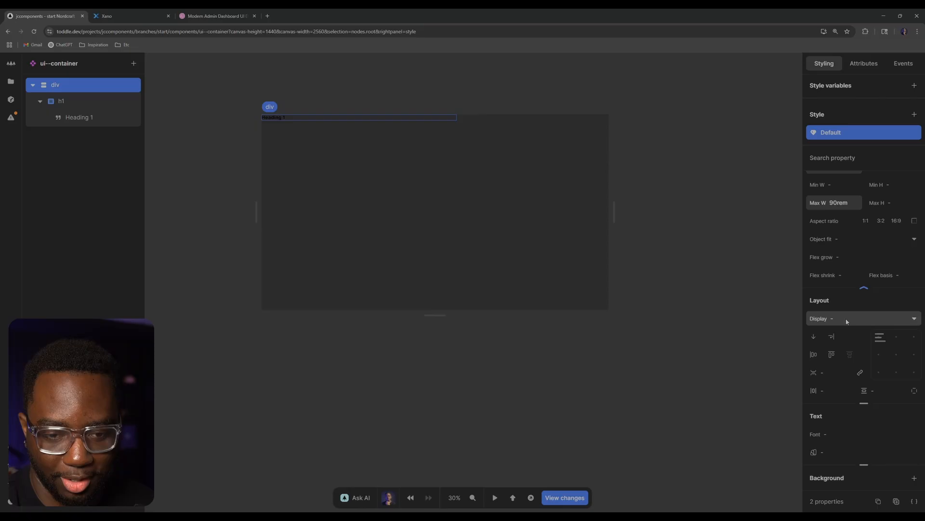
{"action": "scroll", "coordinate": [853, 158], "scroll_direction": "up", "scroll_amount": 1}
{"action": "left_click", "coordinate": [853, 157]}
{"action": "type", "text": "m"}
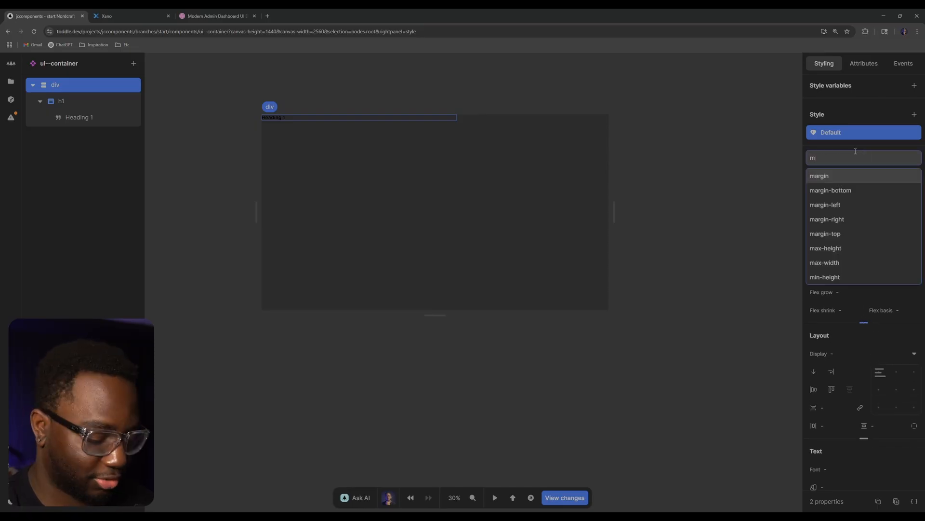
{"action": "type", "text": "argin"}
{"action": "key", "text": "Return"}
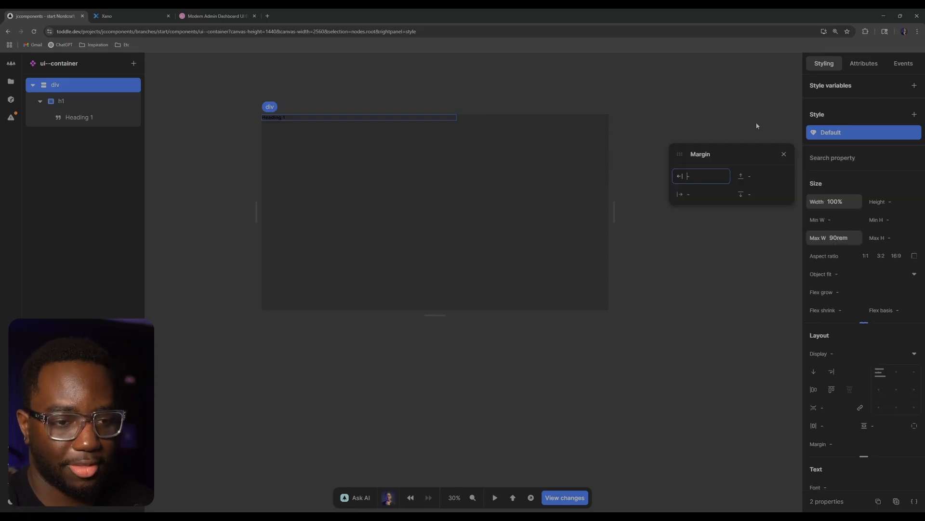
{"action": "type", "text": "auto"}
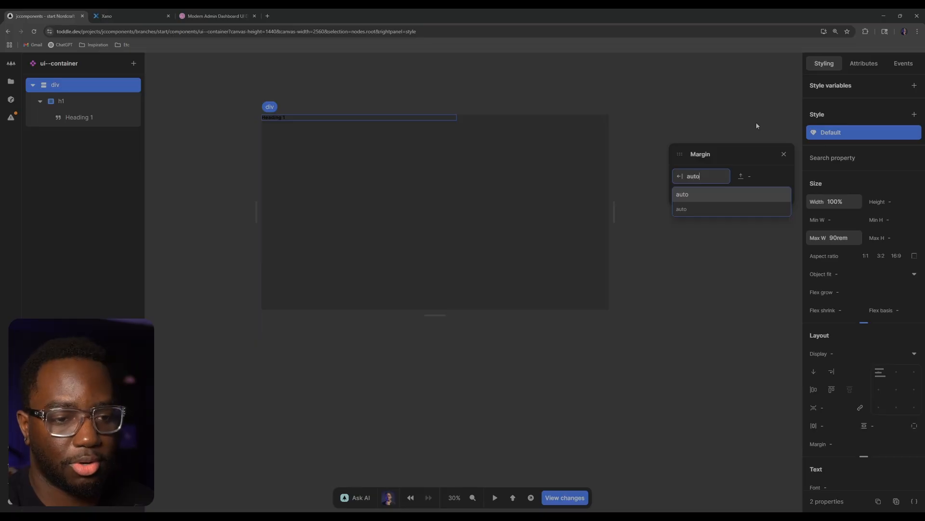
{"action": "left_click", "coordinate": [712, 214]}
- Set the root div's right margin to auto, close the margin settings and deselect the div
{"action": "left_click", "coordinate": [714, 193]}
{"action": "type", "text": "auto"}
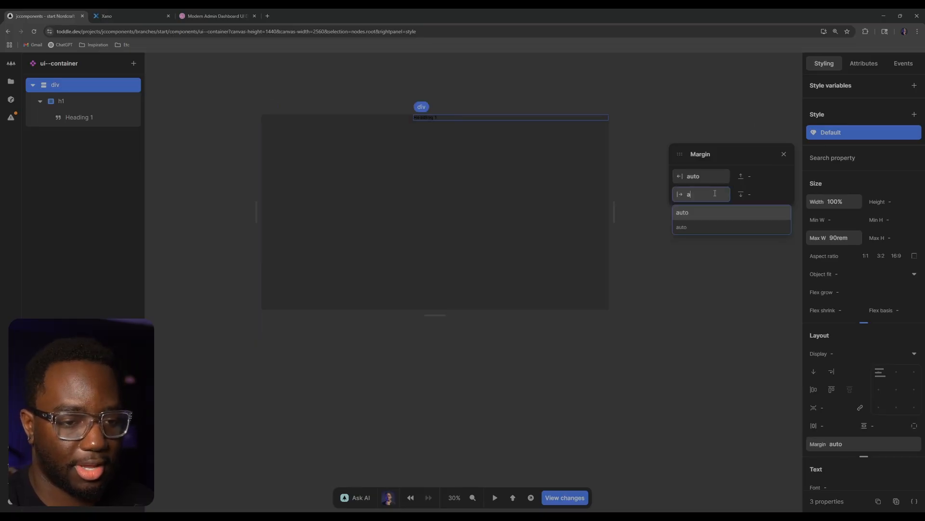
{"action": "left_click", "coordinate": [712, 213]}
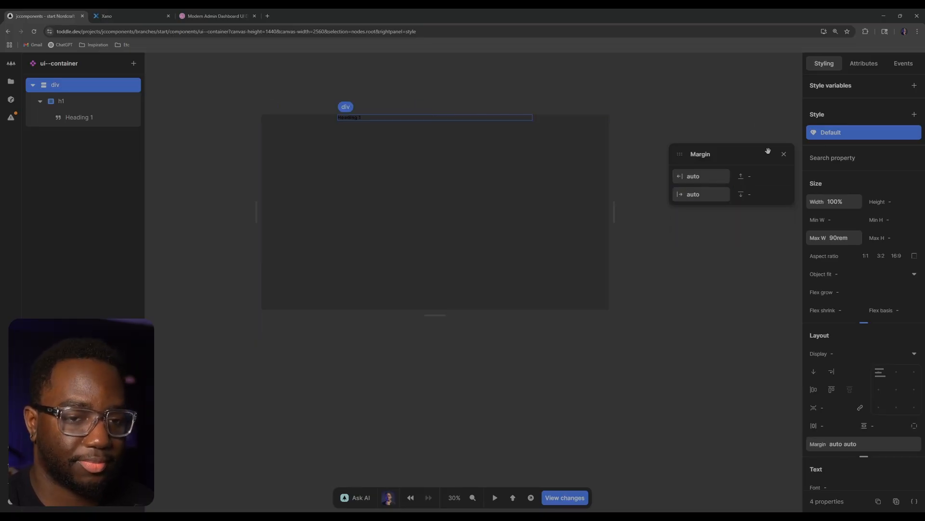
{"action": "left_click", "coordinate": [784, 154]}
{"action": "key", "text": "Escape"}
- Try a maximum width of 120rem on the root div of ui--container and restore it to 90rem
{"action": "scroll", "coordinate": [356, 128], "scroll_direction": "up", "scroll_amount": 3}
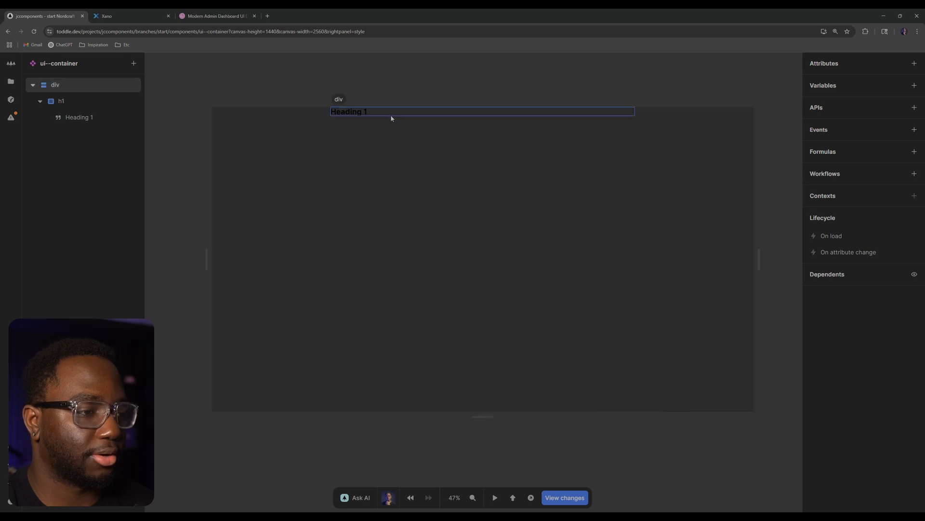
{"action": "left_click", "coordinate": [364, 131]}
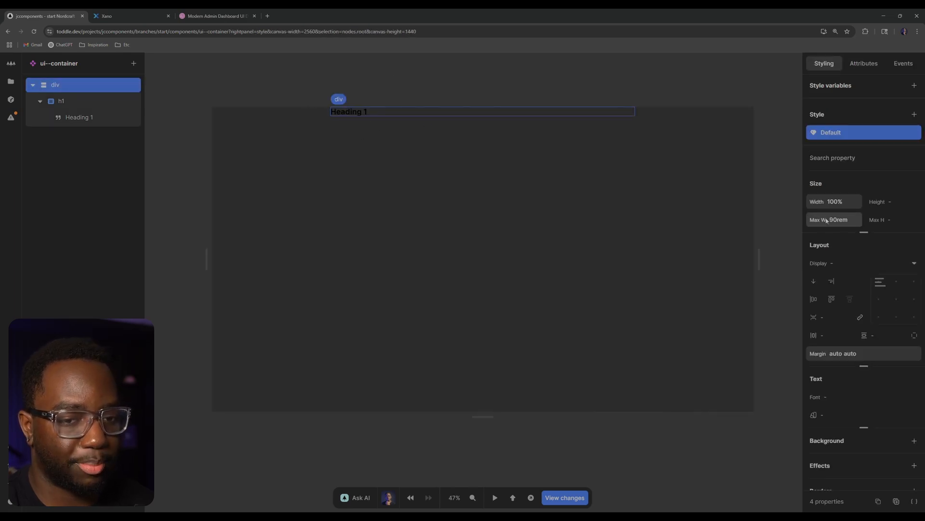
{"action": "left_click", "coordinate": [850, 219]}
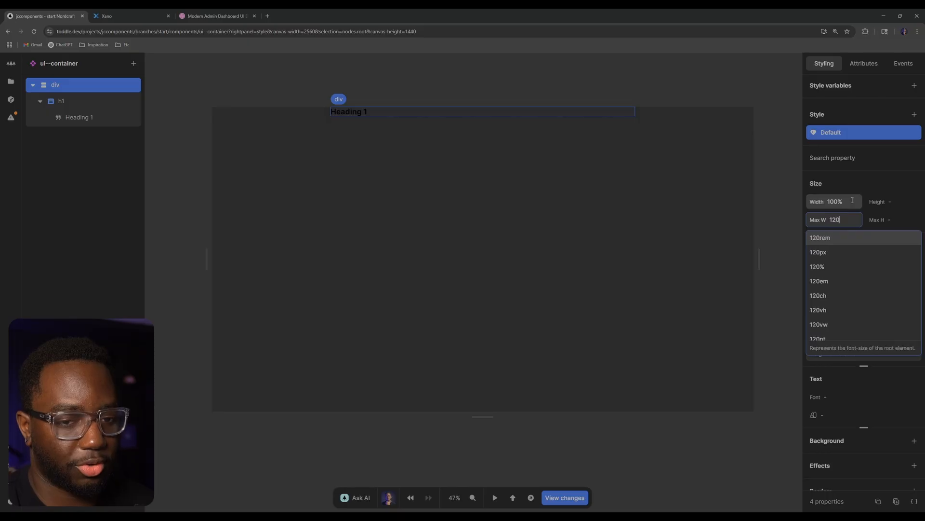
{"action": "type", "text": "120rem"}
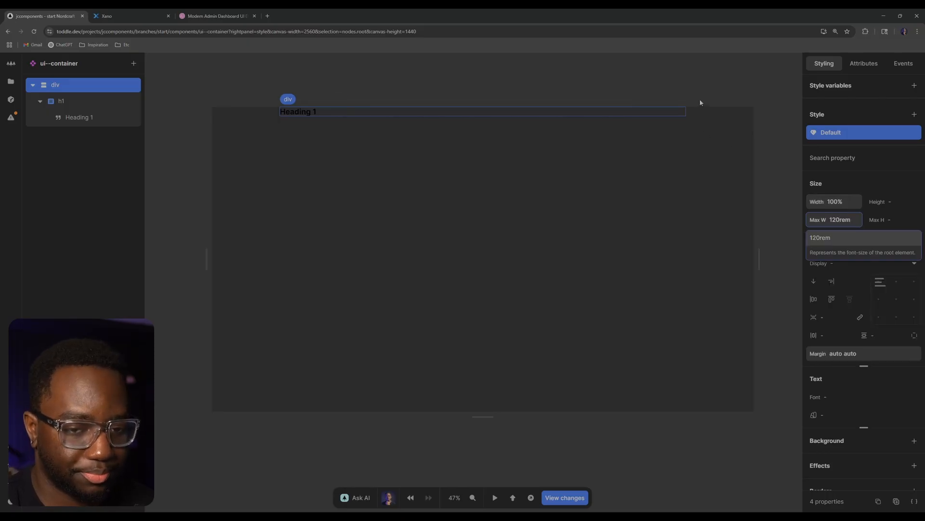
{"action": "key", "text": "ctrl+a"}
{"action": "type", "text": "90rem"}
{"action": "key", "text": "Return"}
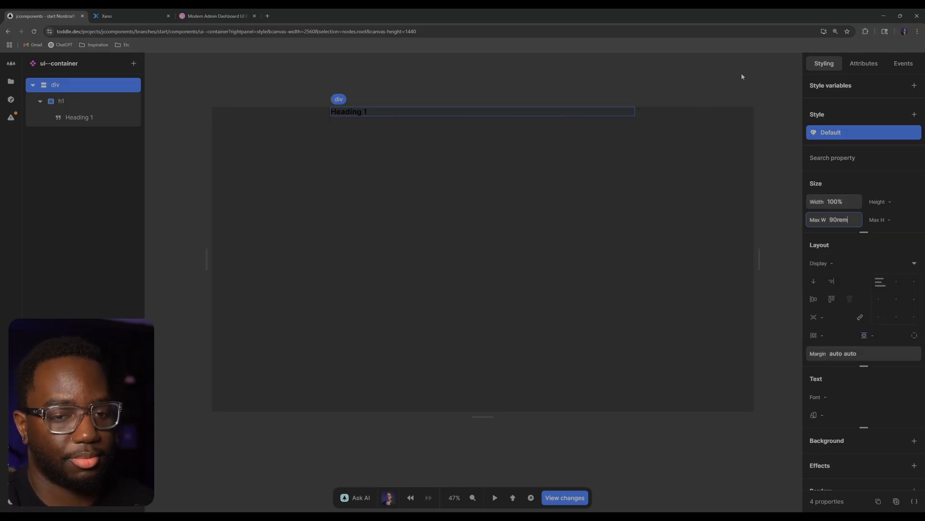
{"action": "left_click", "coordinate": [640, 83]}
- Delete the h1 from ui--container and add a slot element inside the root div instead
{"action": "left_click", "coordinate": [71, 100]}
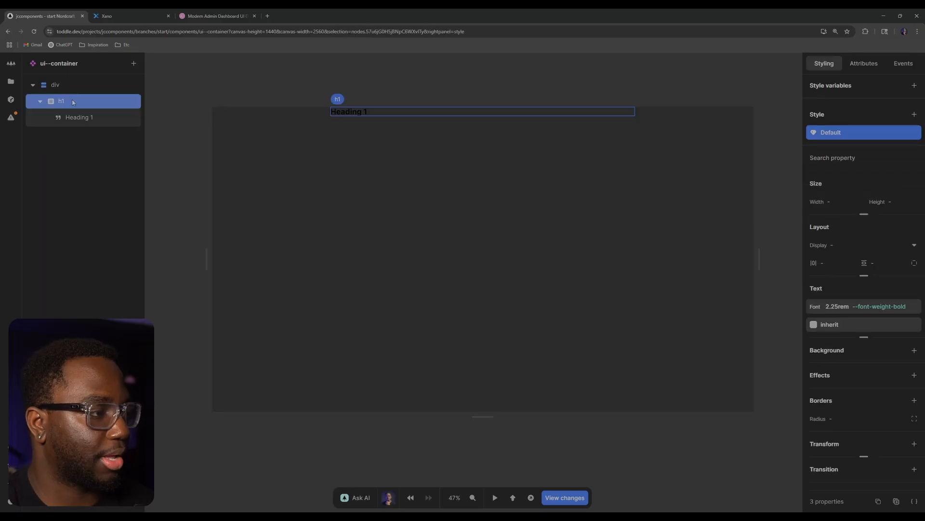
{"action": "key", "text": "Delete"}
{"action": "left_click", "coordinate": [80, 86]}
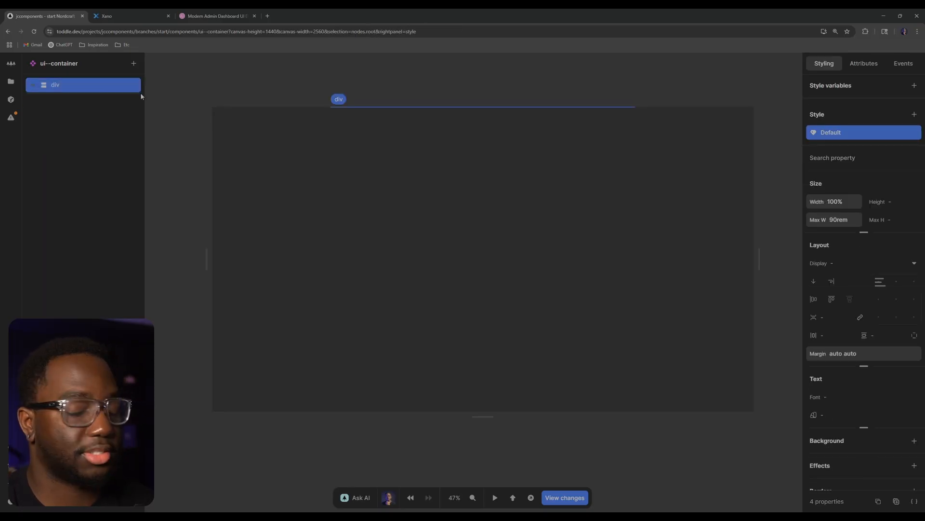
{"action": "key", "text": "e"}
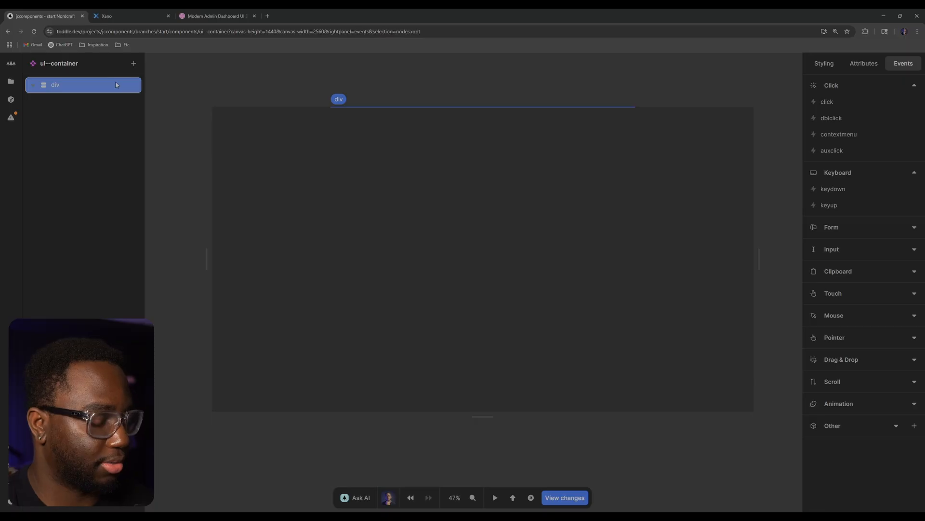
{"action": "type", "text": "aslot"}
{"action": "key", "text": "Return"}
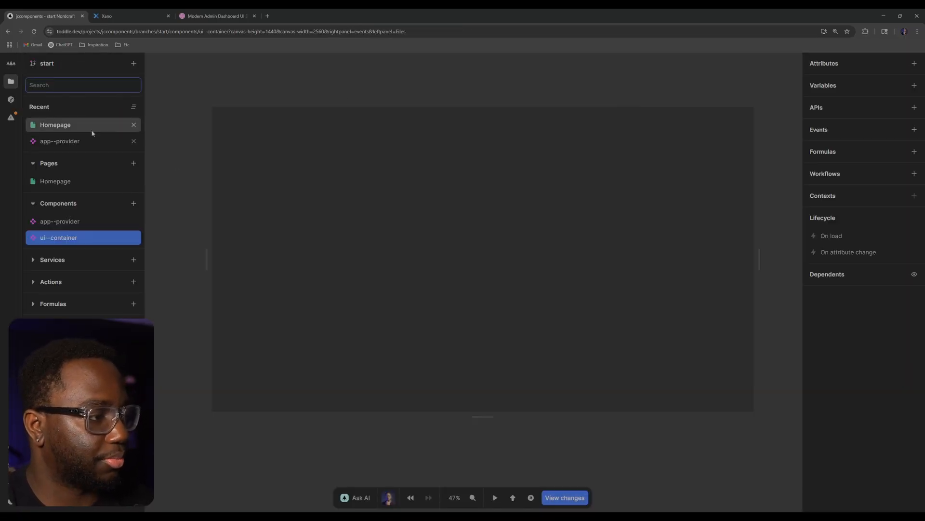
- Open the Homepage and add the ui--container component inside app--provider
{"action": "left_click", "coordinate": [88, 125]}
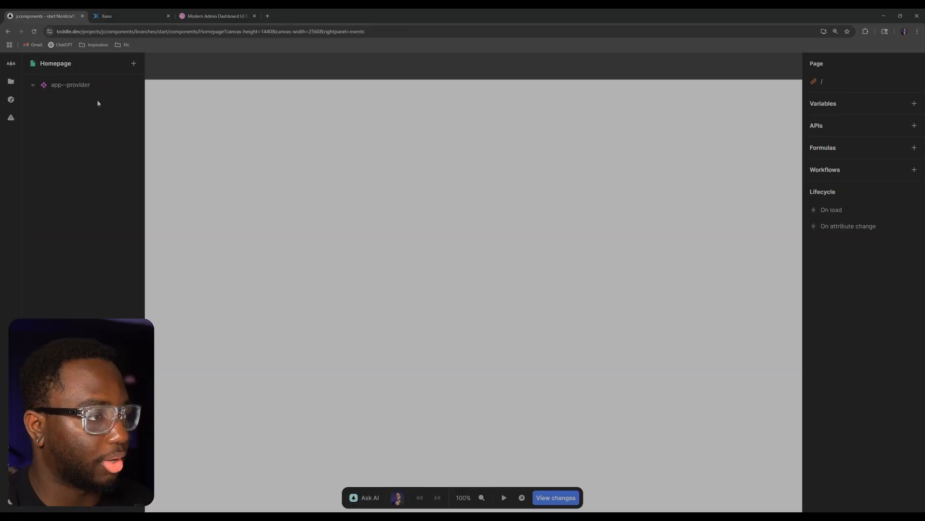
{"action": "left_click", "coordinate": [89, 87]}
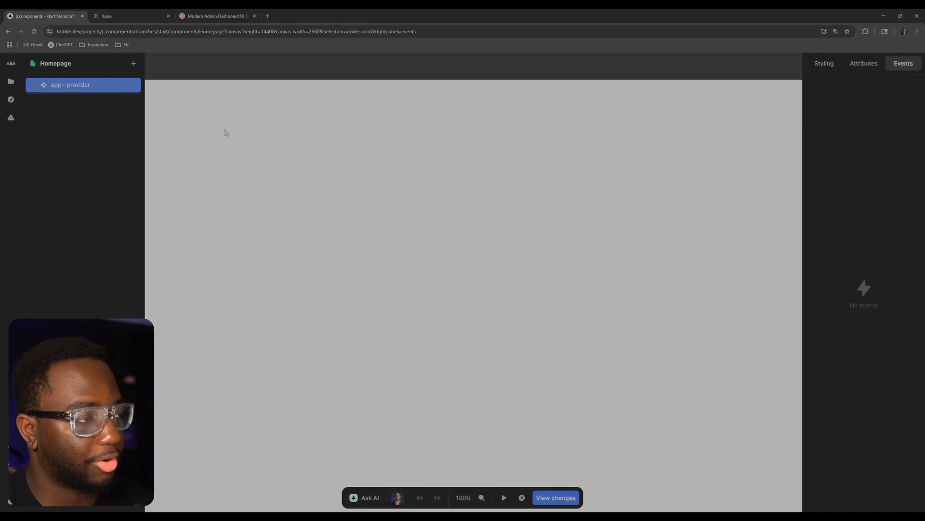
{"action": "type", "text": "a"}
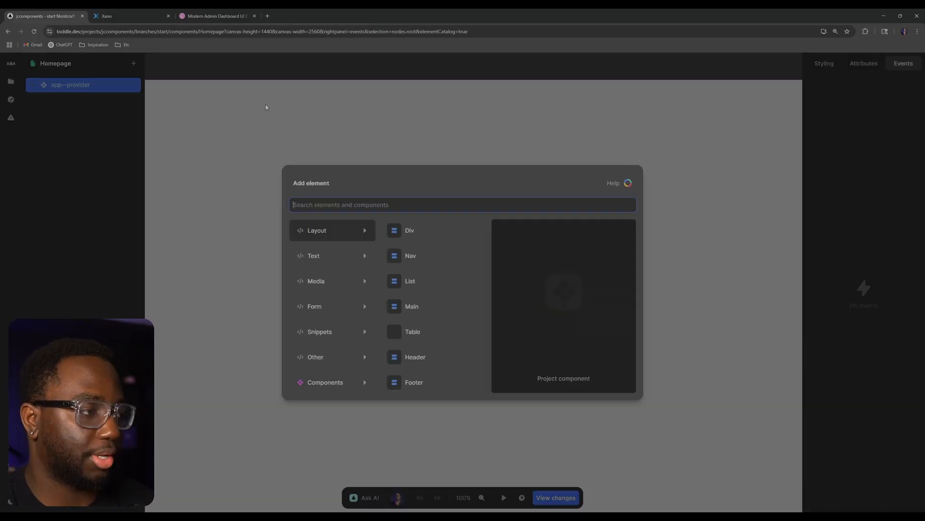
{"action": "type", "text": "container"}
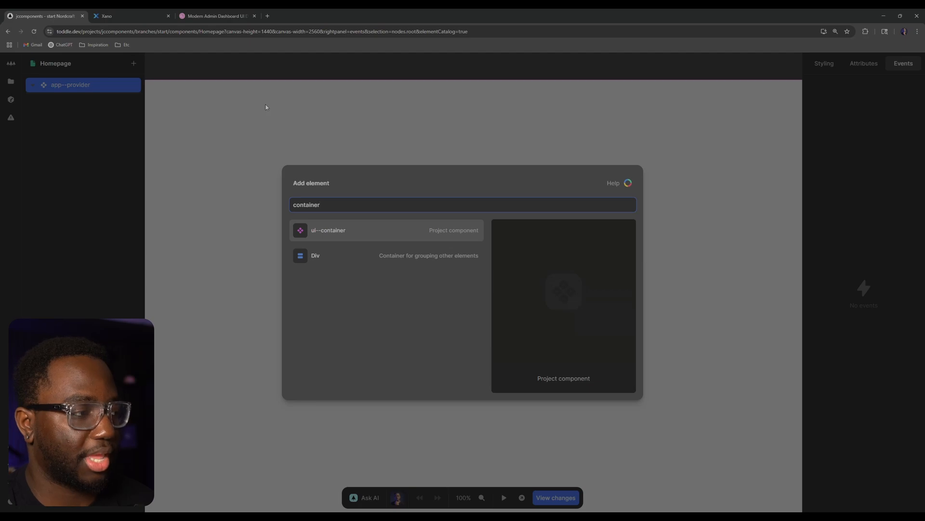
{"action": "key", "text": "Return"}
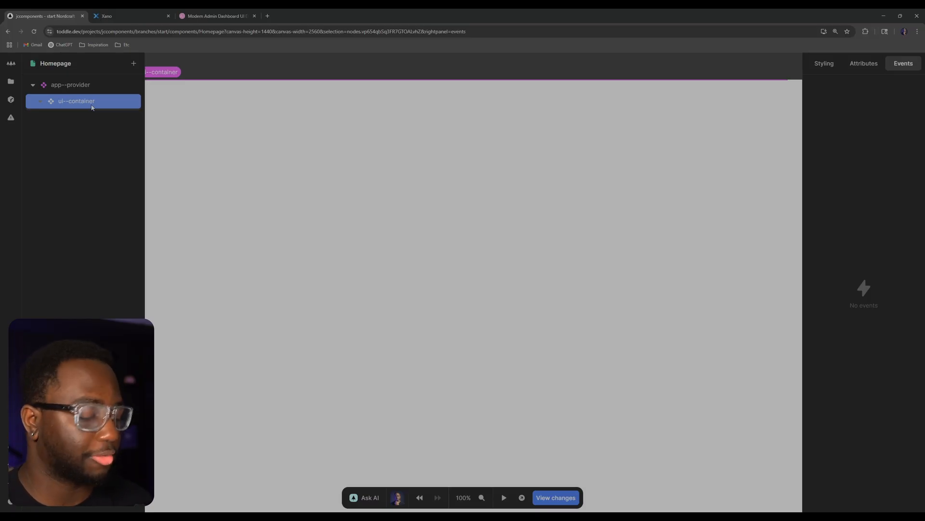
- Add a Heading 1 and a paragraph as test content for ui--container on the Homepage
{"action": "type", "text": "ah1"}
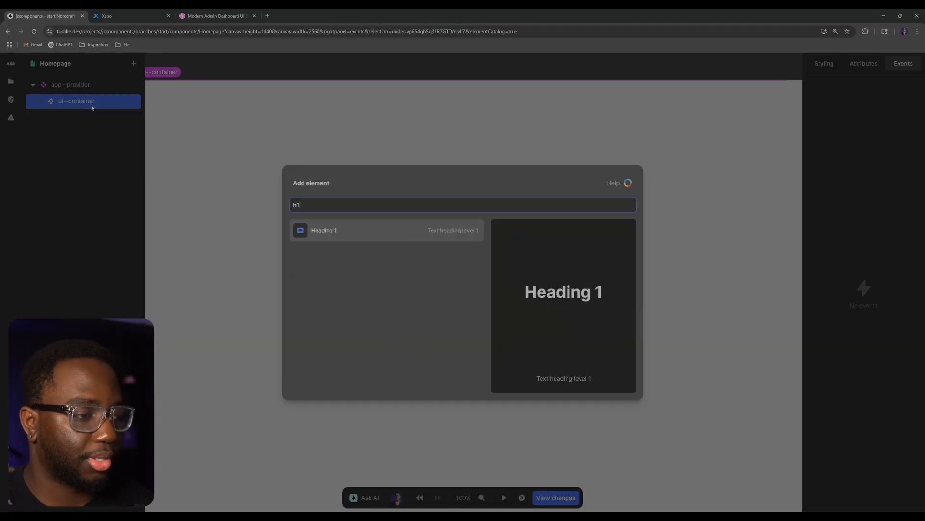
{"action": "key", "text": "Return"}
{"action": "type", "text": "ap"}
{"action": "key", "text": "Return"}
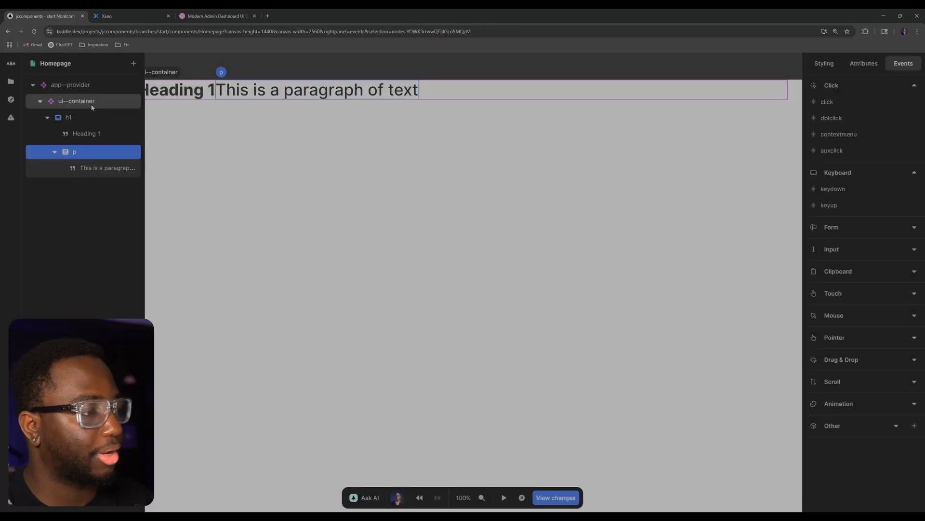
- Move the paragraph out of the h1 so it sits directly inside ui--container, and inspect the container on the canvas
{"action": "left_click", "coordinate": [47, 118]}
{"action": "left_click", "coordinate": [46, 119]}
{"action": "left_click_drag", "start_coordinate": [81, 152], "coordinate": [57, 162]}
{"action": "left_click", "coordinate": [47, 152]}
{"action": "left_click", "coordinate": [91, 106]}
{"action": "left_click", "coordinate": [371, 193]}
{"action": "scroll", "coordinate": [374, 194], "scroll_direction": "down", "scroll_amount": 5}
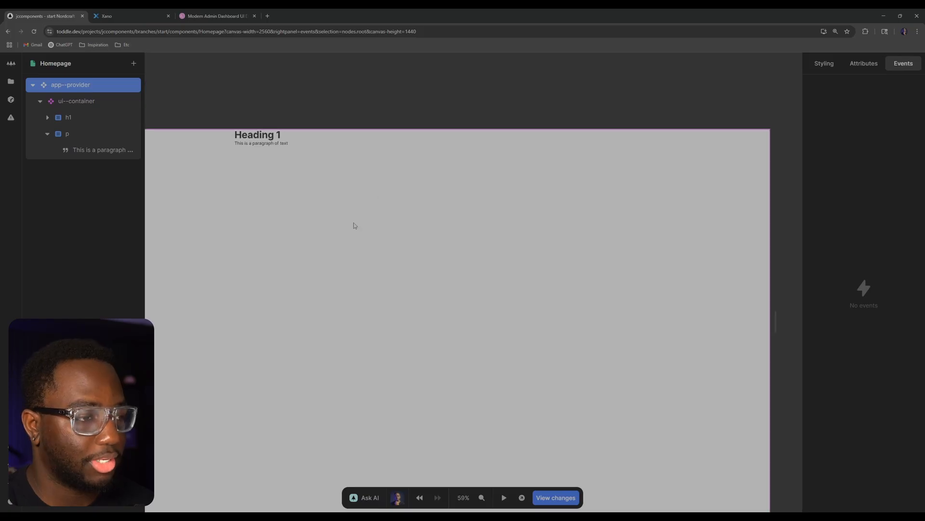
{"action": "scroll", "coordinate": [355, 225], "scroll_direction": "down", "scroll_amount": 2}
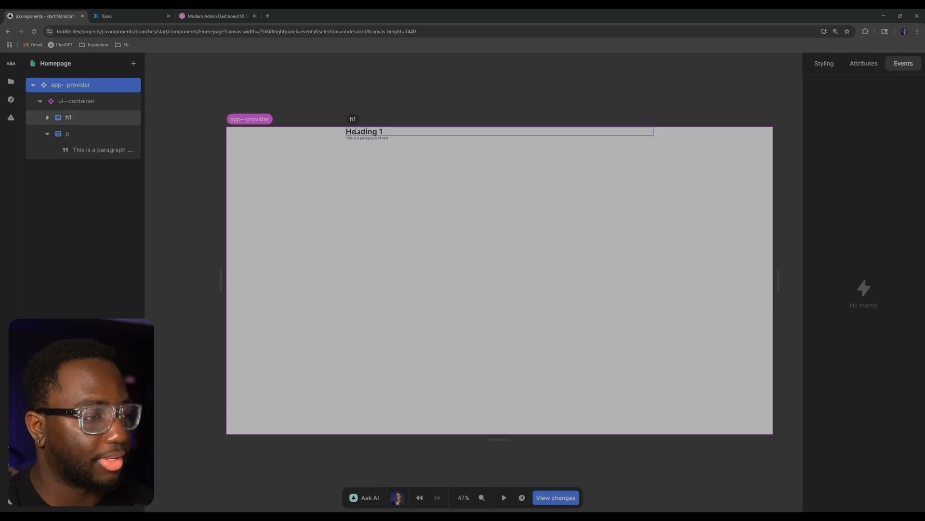
- Delete the test h1 and paragraph from ui--container on the Homepage
{"action": "left_click", "coordinate": [106, 120]}
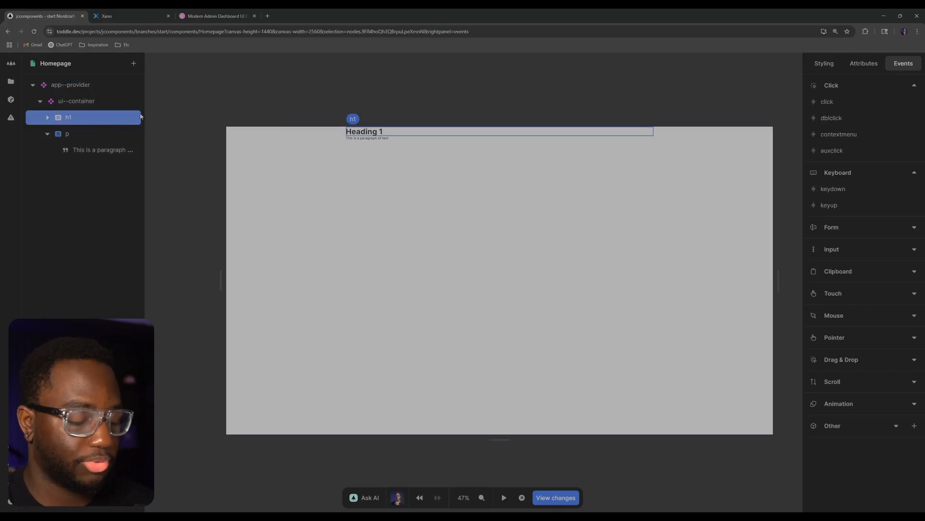
{"action": "key", "text": "Delete"}
{"action": "left_click", "coordinate": [75, 119]}
{"action": "key", "text": "Delete"}
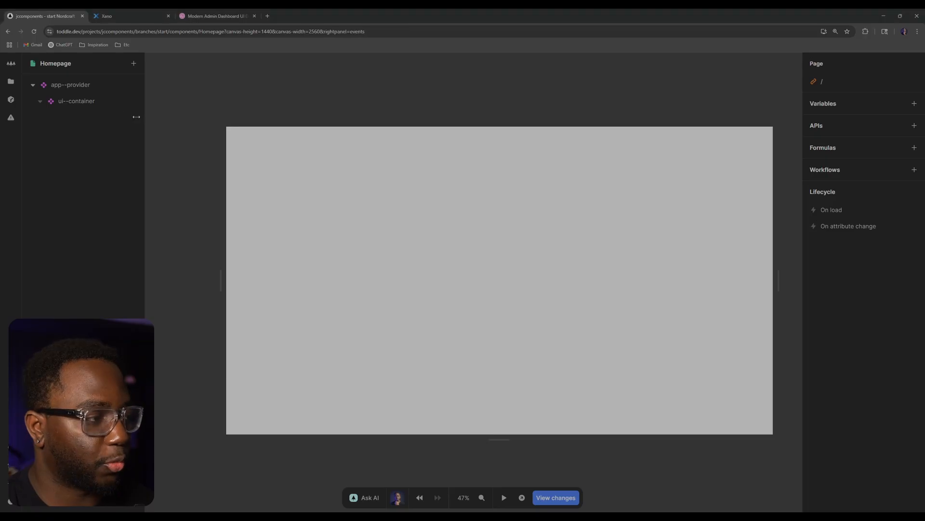
- Create a new component named ui--grid
{"action": "left_click", "coordinate": [118, 101]}
{"action": "left_click", "coordinate": [12, 81]}
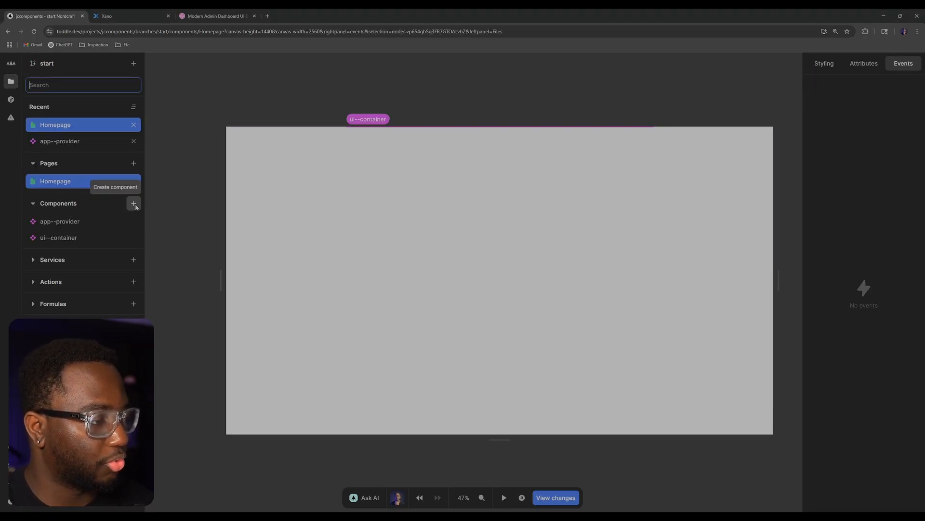
{"action": "left_click", "coordinate": [135, 204]}
{"action": "key", "text": "BackSpace"}
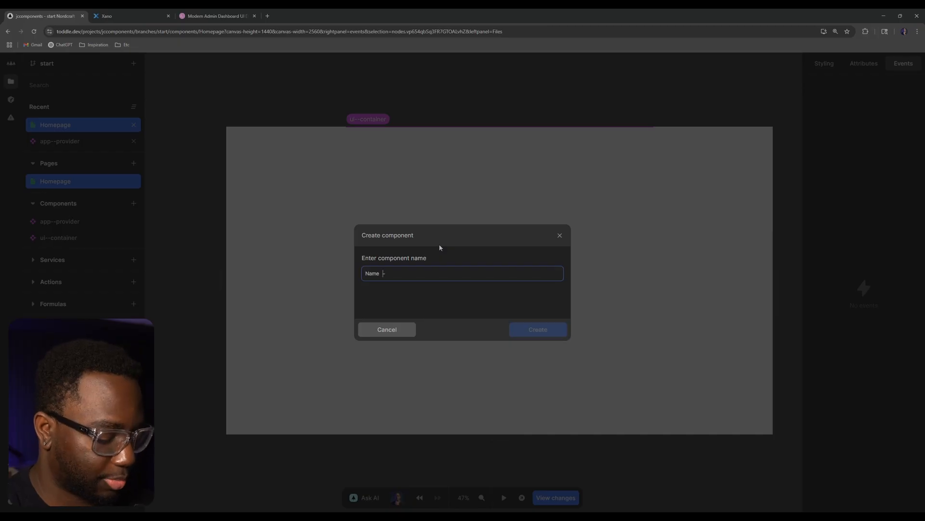
{"action": "type", "text": "ui--grid"}
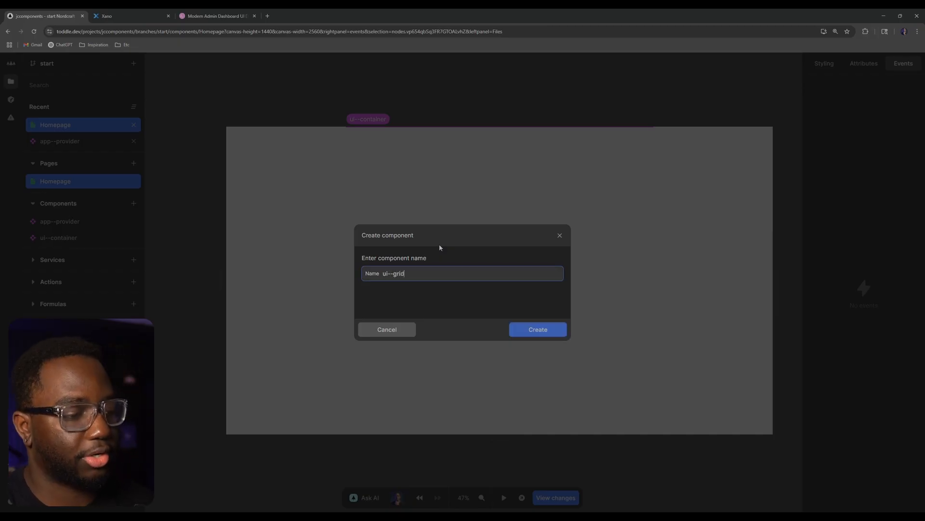
{"action": "key", "text": "Return"}
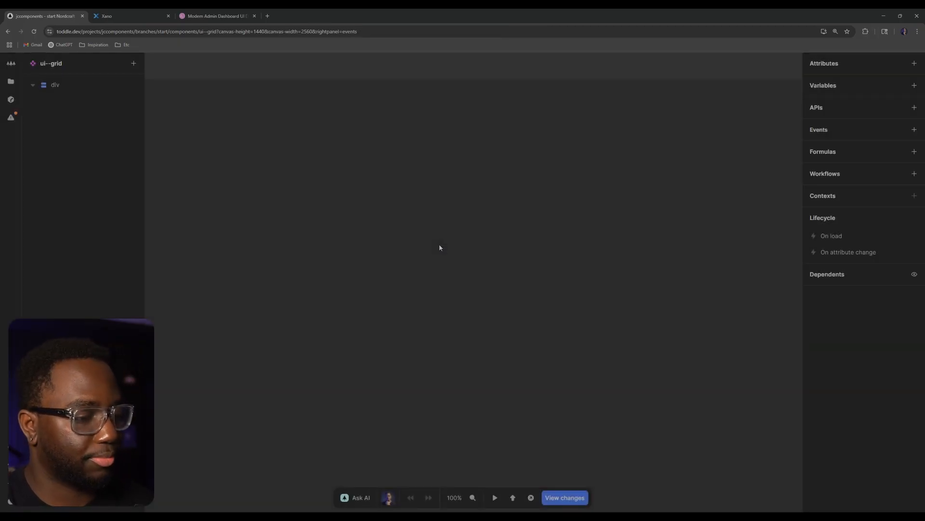
- Add the CSS declaration display: grid to the root div of the ui--grid component
{"action": "left_click", "coordinate": [104, 86]}
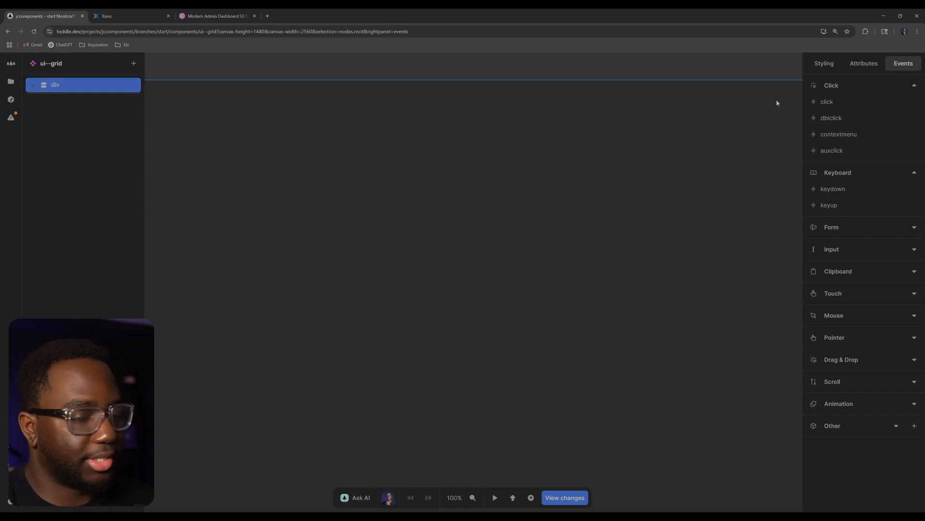
{"action": "left_click", "coordinate": [824, 63]}
{"action": "scroll", "coordinate": [848, 293], "scroll_direction": "down", "scroll_amount": 2}
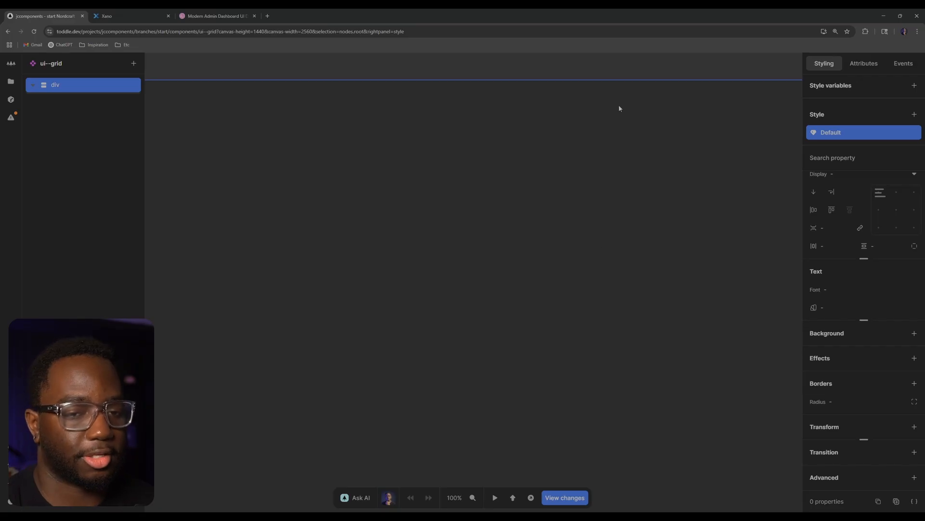
{"action": "scroll", "coordinate": [858, 193], "scroll_direction": "up", "scroll_amount": 2}
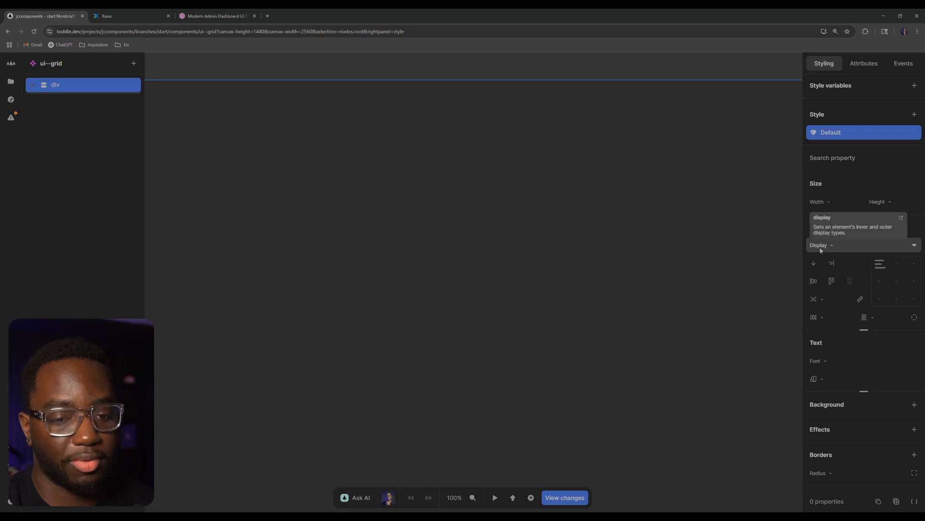
{"action": "left_click", "coordinate": [845, 246]}
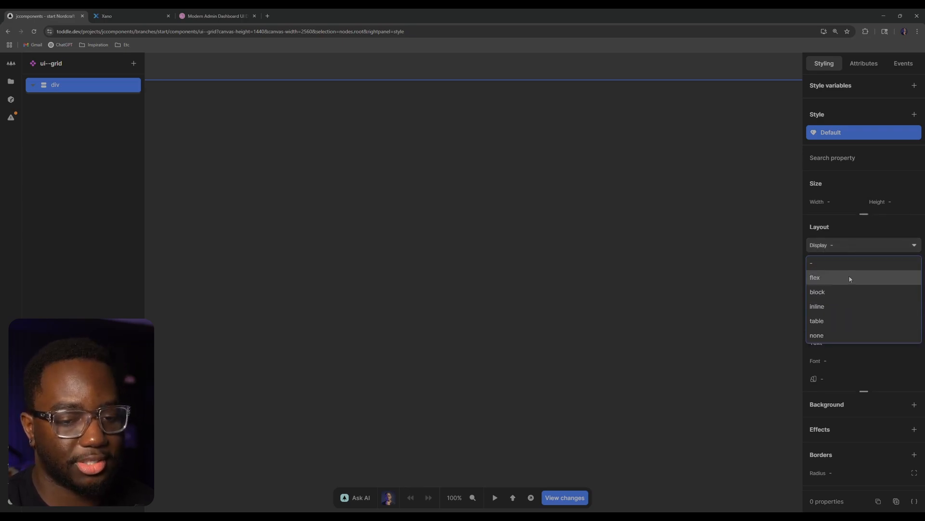
{"action": "left_click", "coordinate": [858, 246]}
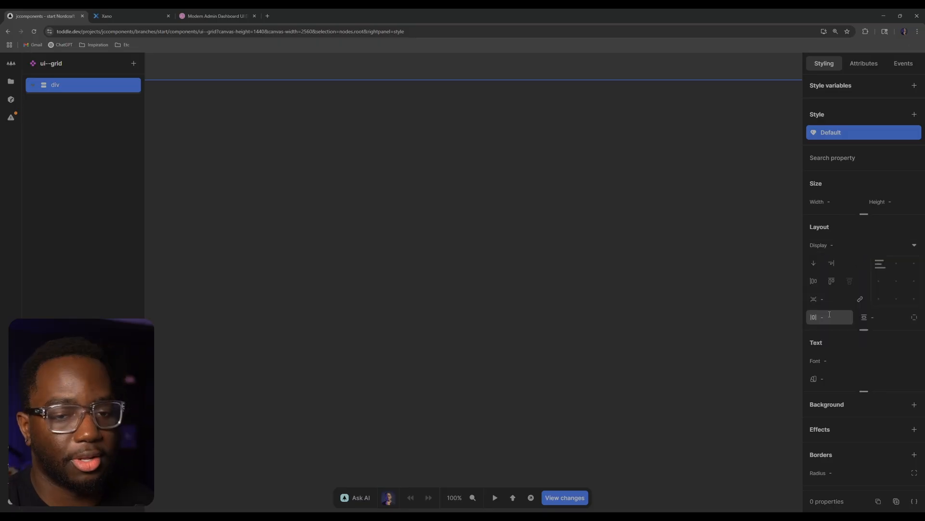
{"action": "left_click", "coordinate": [914, 501]}
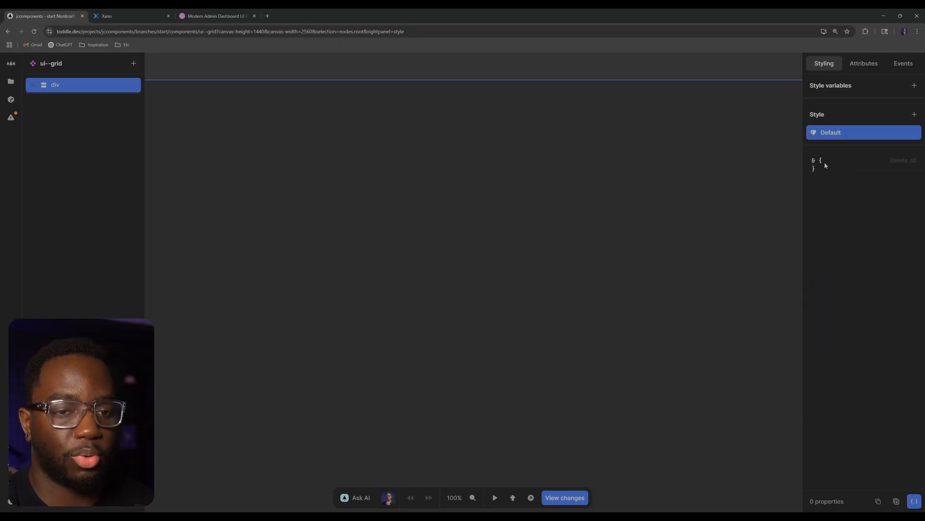
{"action": "left_click", "coordinate": [820, 159]}
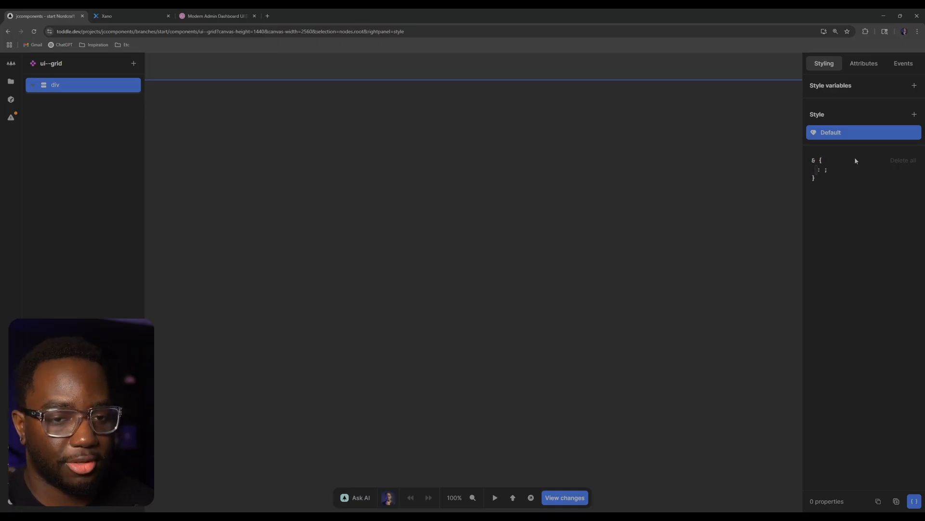
{"action": "type", "text": "dis"}
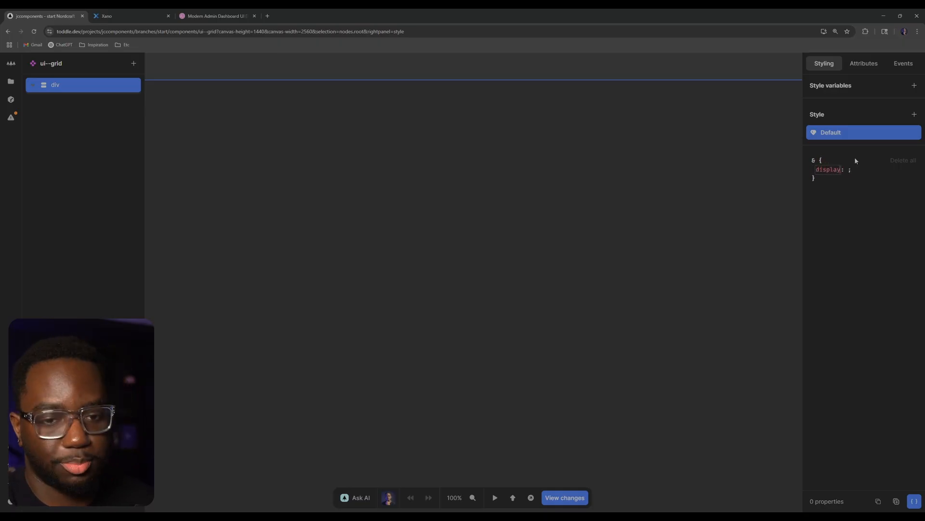
{"action": "type", "text": "play"}
{"action": "key", "text": "Tab"}
{"action": "type", "text": "grid"}
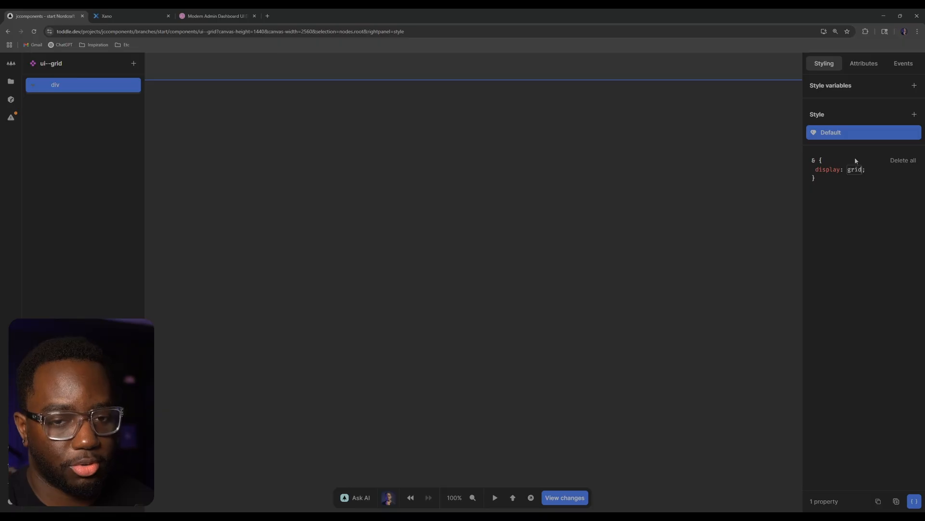
{"action": "key", "text": "Return"}
{"action": "left_click", "coordinate": [876, 271]}
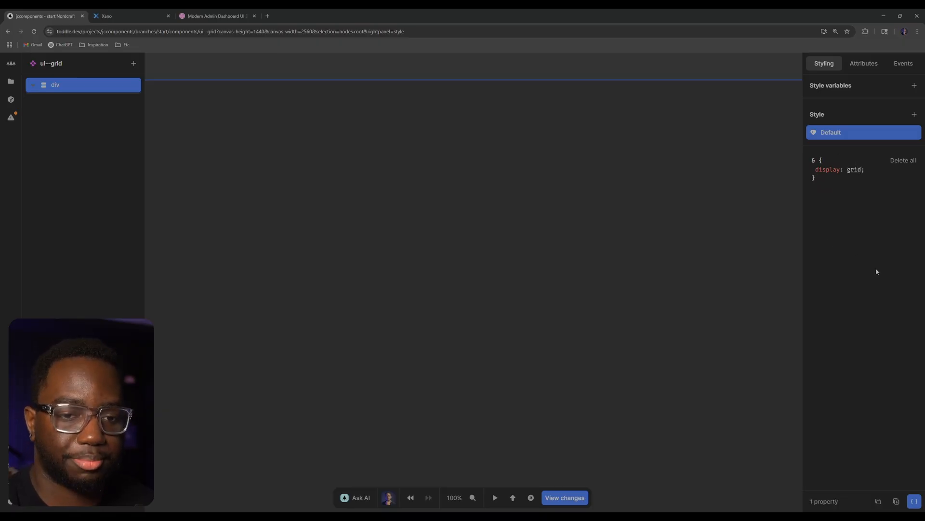
- Add a gap of 2rem to the root div's CSS in ui--grid
{"action": "left_click", "coordinate": [873, 171]}
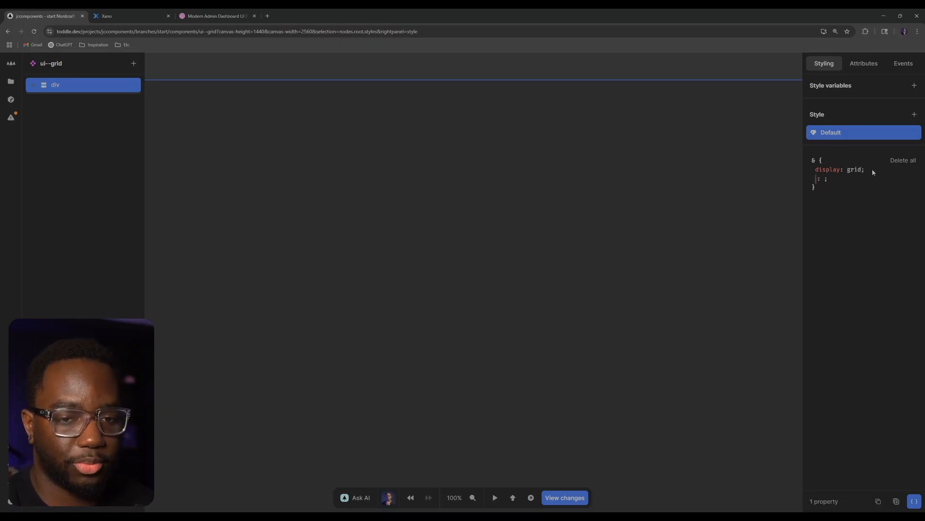
{"action": "type", "text": "gap"}
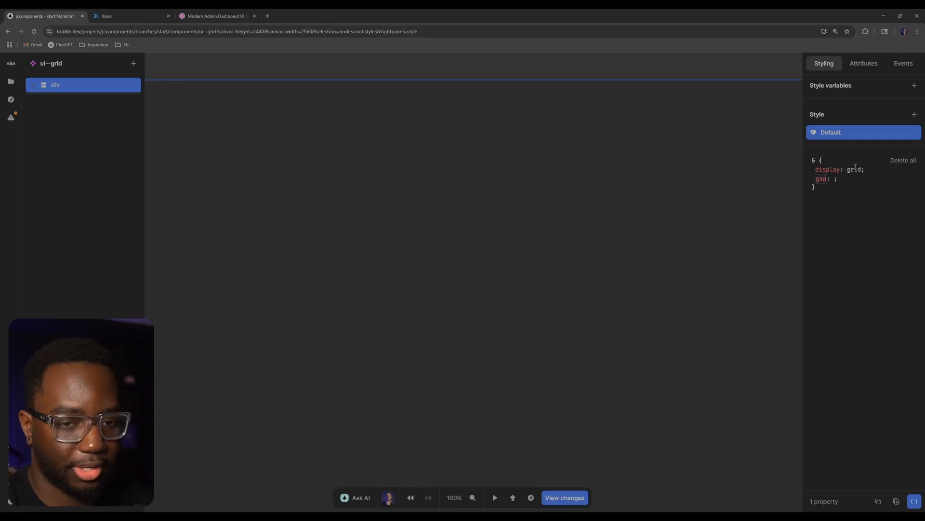
{"action": "key", "text": "Tab"}
{"action": "type", "text": "2rem"}
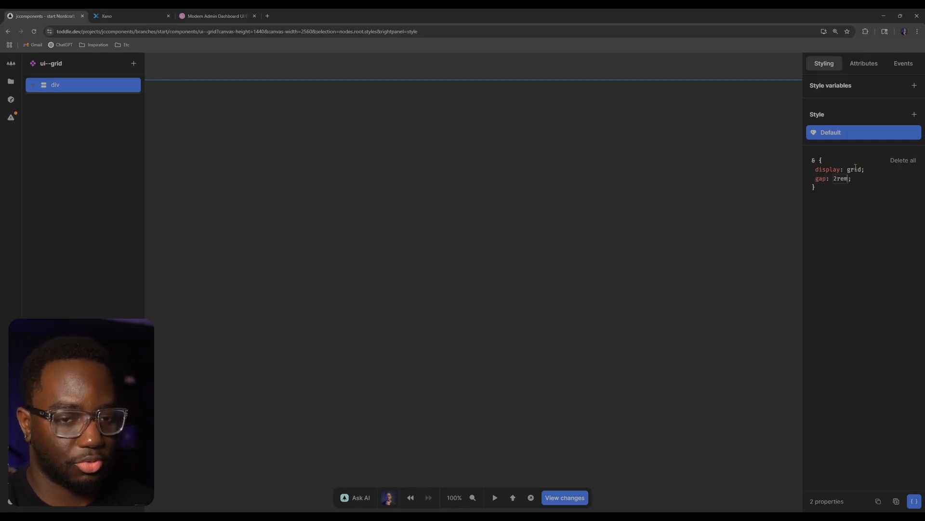
{"action": "left_click", "coordinate": [841, 244]}
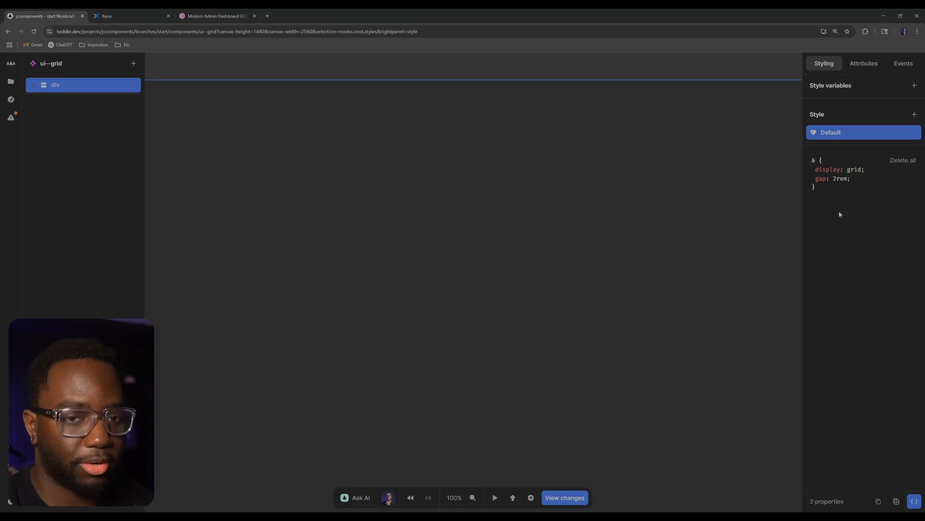
{"action": "left_click", "coordinate": [393, 130]}
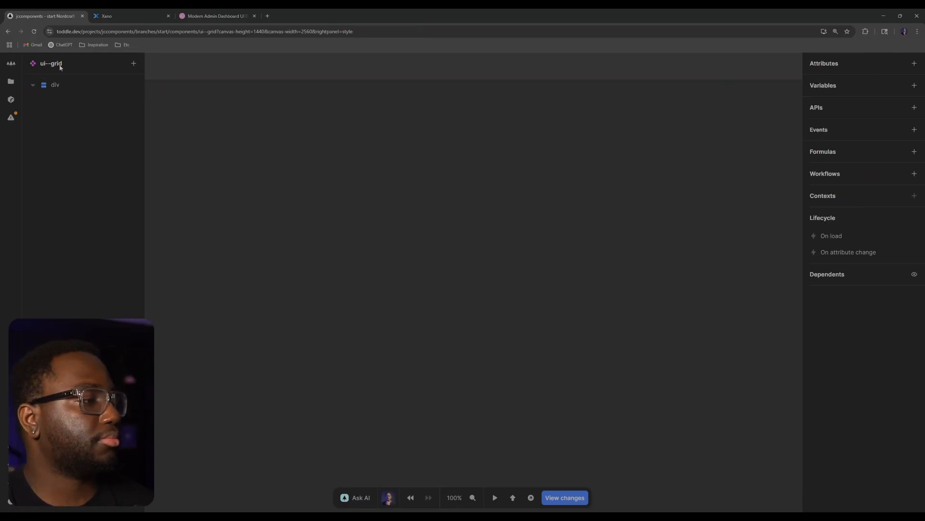
- Insert a Slot element inside the root div of ui--grid
{"action": "left_click", "coordinate": [126, 84]}
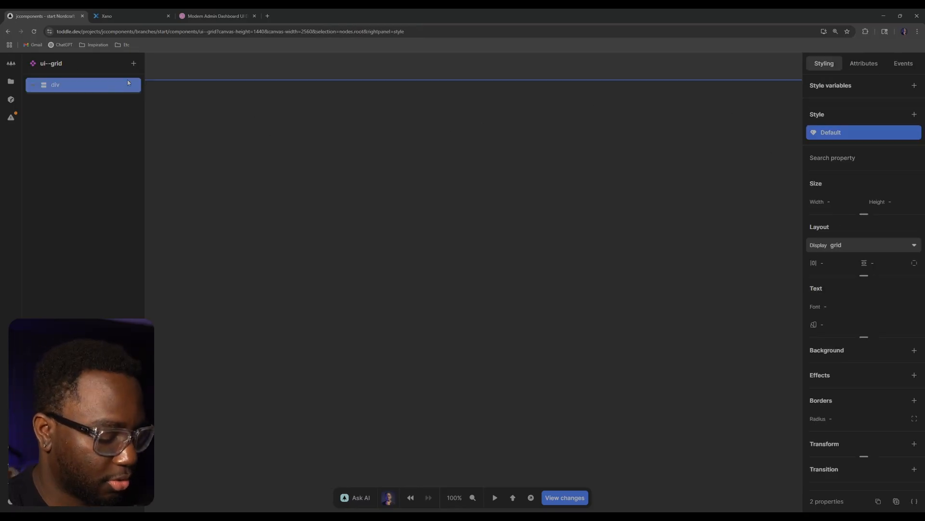
{"action": "type", "text": "kslo"}
{"action": "key", "text": "Return"}
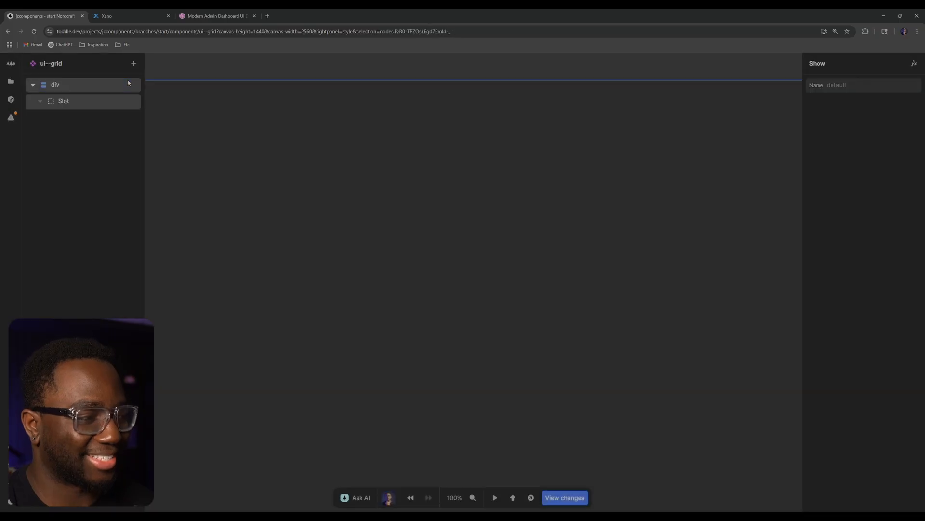
{"action": "left_click", "coordinate": [217, 95]}
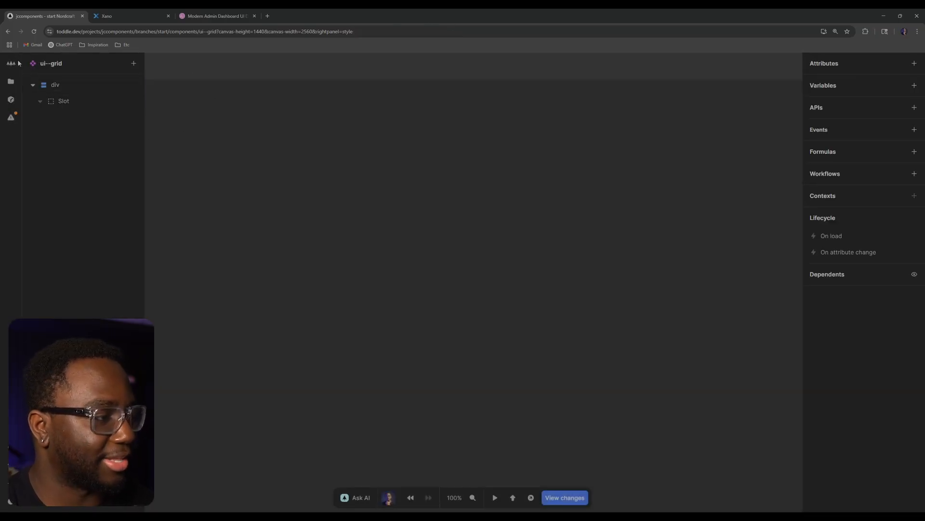
- Open the Homepage and insert the ui--grid component inside ui--container
{"action": "left_click", "coordinate": [11, 81]}
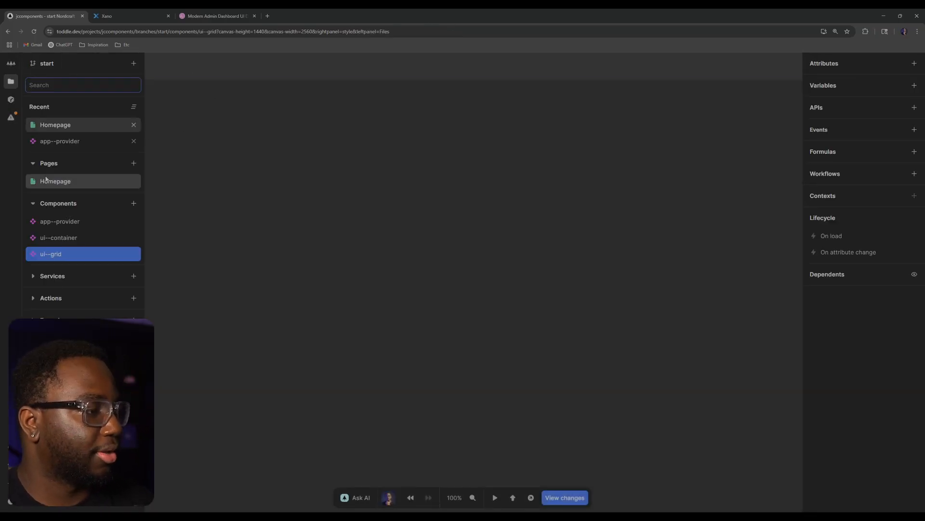
{"action": "left_click", "coordinate": [74, 183]}
{"action": "left_click", "coordinate": [92, 103]}
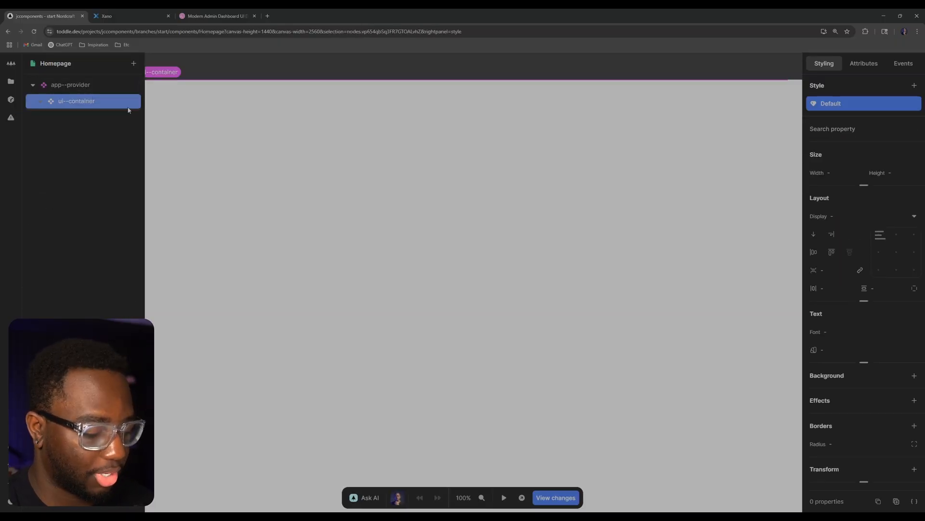
{"action": "type", "text": "a"}
{"action": "type", "text": "grid"}
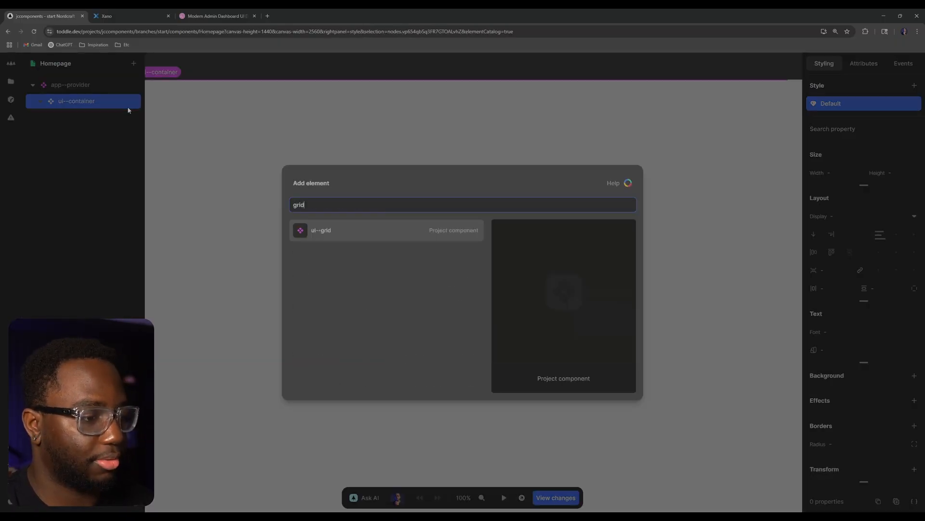
{"action": "key", "text": "Return"}
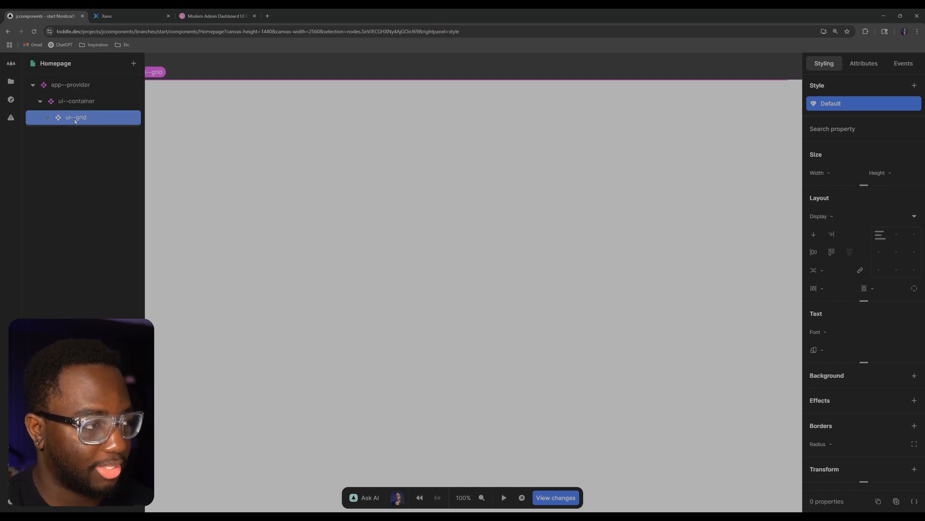
- Give the ui--grid instance on the Homepage the CSS declaration grid-template-columns: repeat(3, 1fr)
{"action": "scroll", "coordinate": [892, 426], "scroll_direction": "down", "scroll_amount": 1}
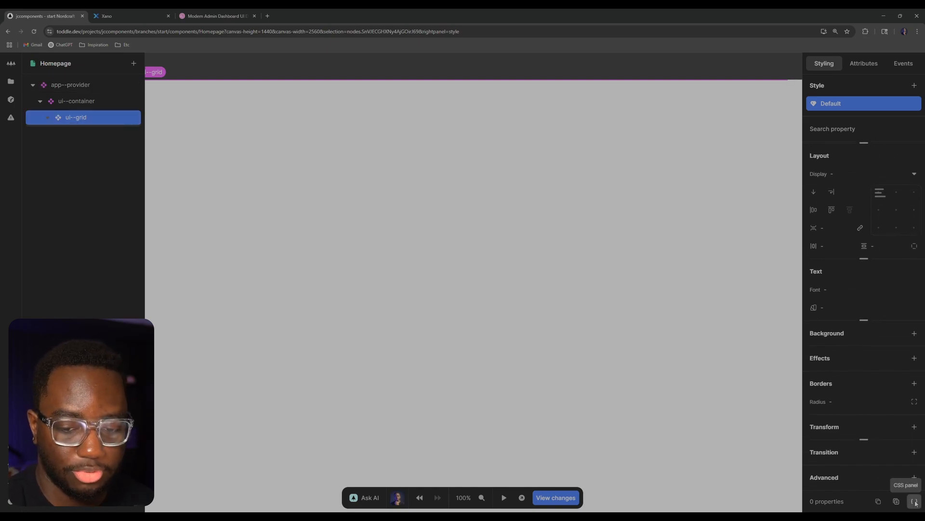
{"action": "left_click", "coordinate": [915, 501]}
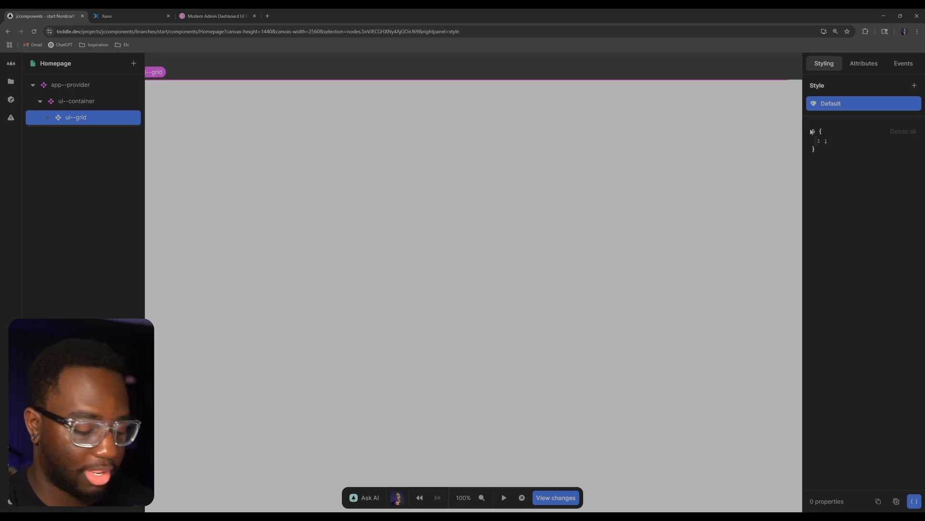
{"action": "type", "text": "grid-te"}
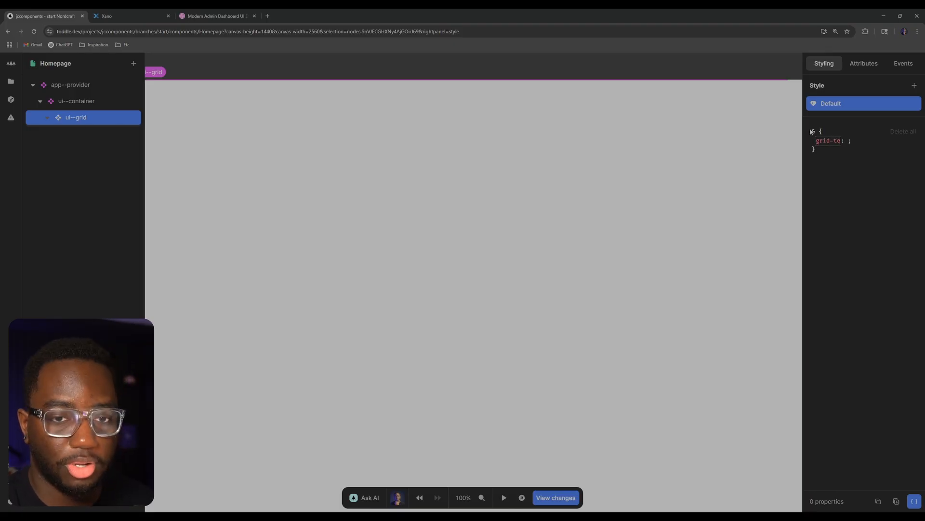
{"action": "type", "text": "mplate-columns"}
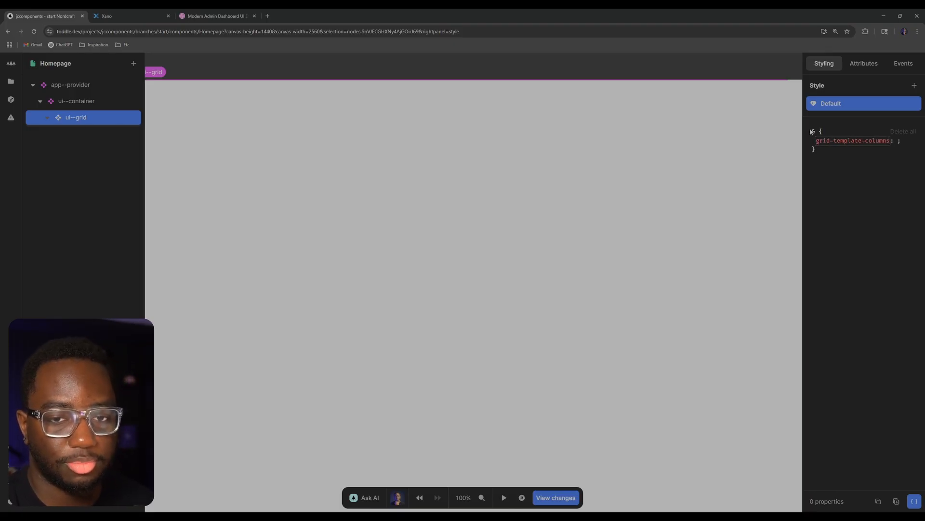
{"action": "key", "text": "Tab"}
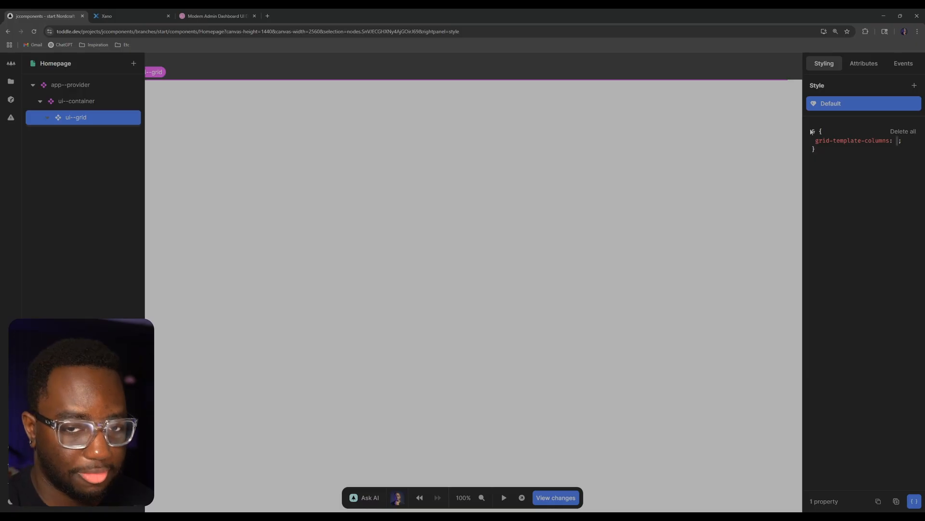
{"action": "type", "text": "repeat("}
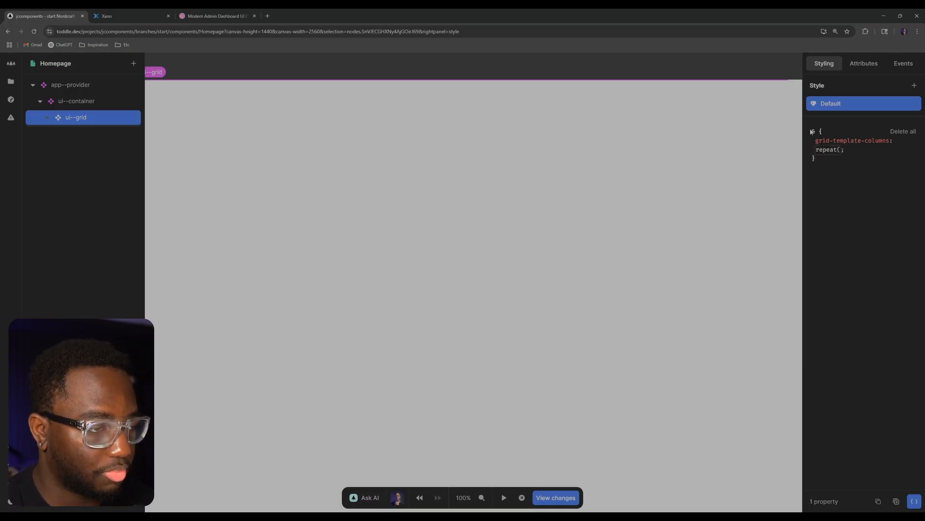
{"action": "type", "text": "3, 1fr)"}
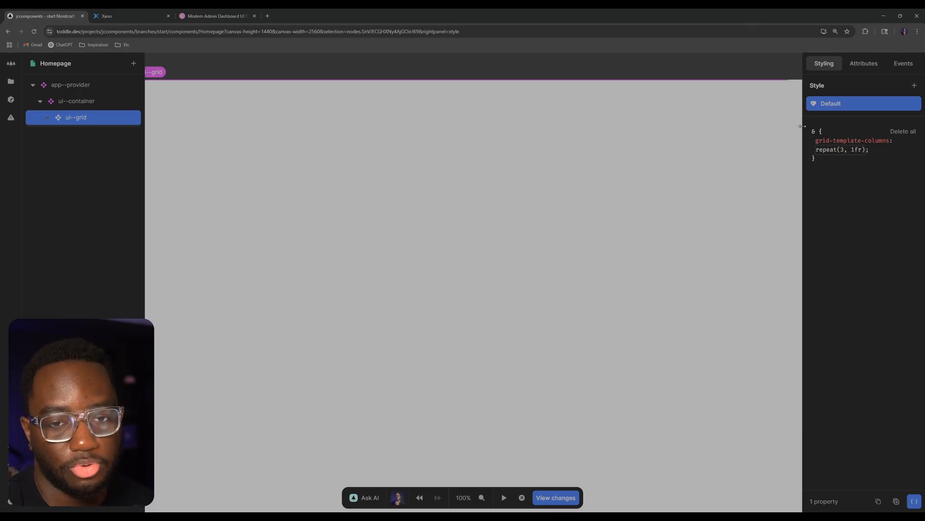
{"action": "double_click", "coordinate": [842, 149]}
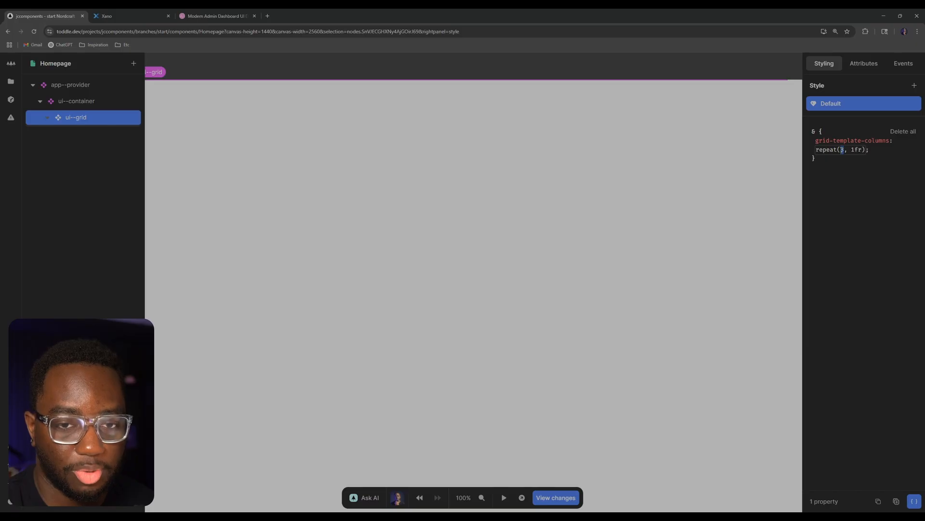
{"action": "double_click", "coordinate": [857, 149]}
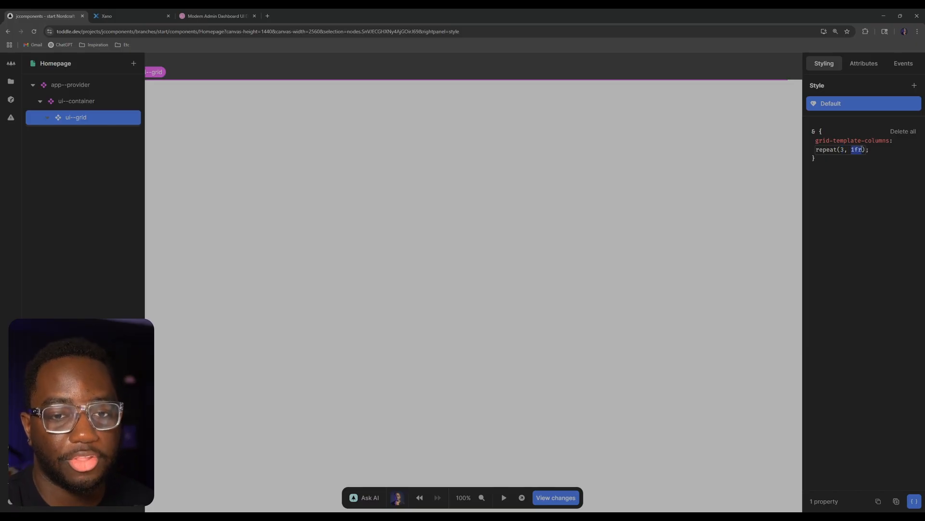
{"action": "left_click", "coordinate": [862, 149]}
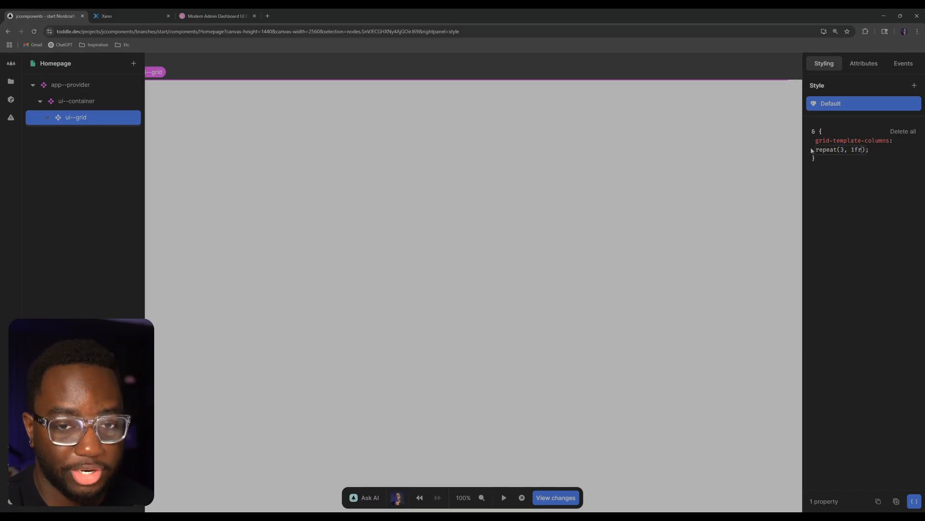
{"action": "double_click", "coordinate": [860, 149]}
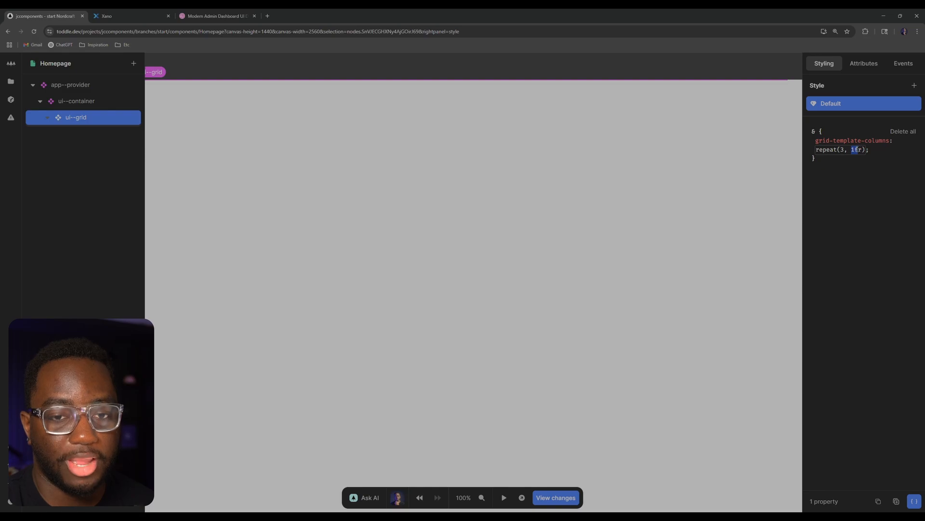
{"action": "left_click", "coordinate": [857, 150]}
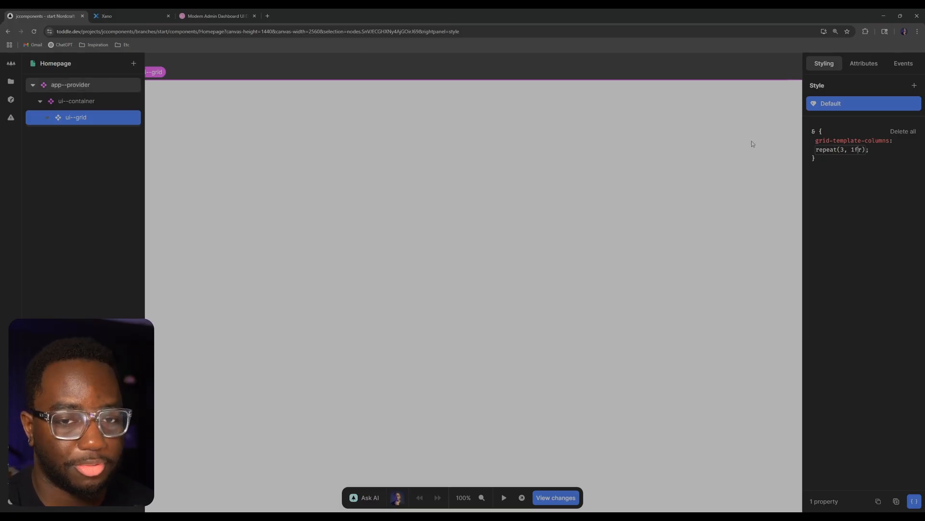
- Finish the CSS edit and select the ui--grid instance inside ui--container
{"action": "left_click", "coordinate": [640, 169]}
{"action": "left_click", "coordinate": [99, 112]}
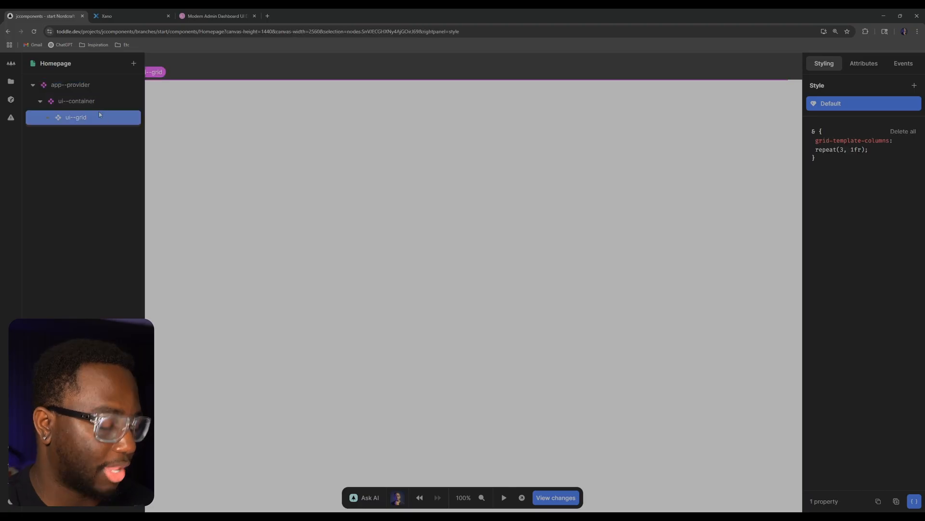
- Insert an h1 heading inside ui--grid and duplicate it twice to fill the three columns
{"action": "type", "text": "ah1"}
{"action": "key", "text": "Return"}
{"action": "key", "text": "a"}
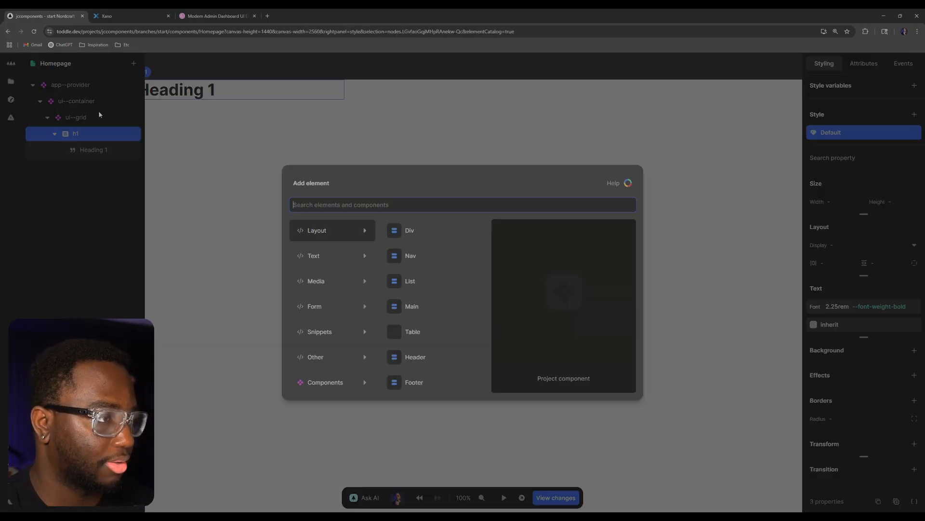
{"action": "key", "text": "Escape"}
{"action": "left_click", "coordinate": [102, 134]}
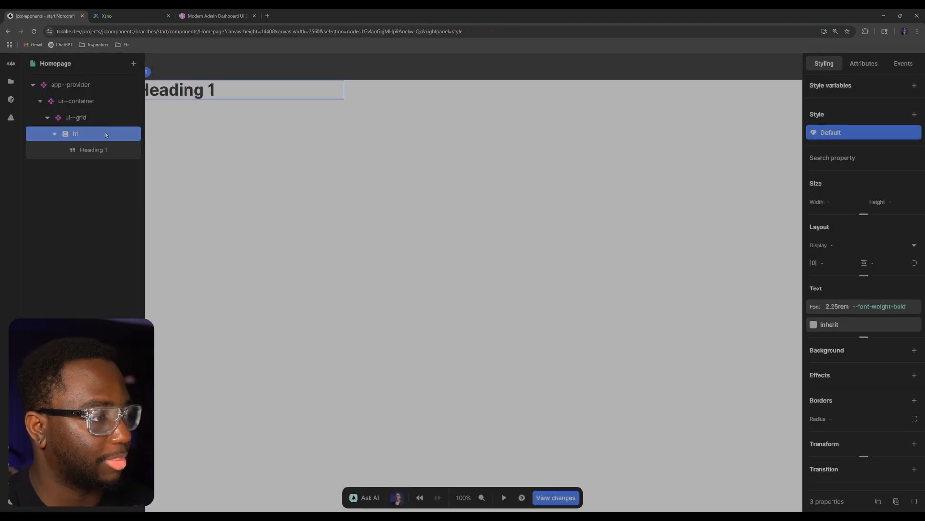
{"action": "key", "text": "ctrl+d"}
{"action": "key", "text": "ctrl+d"}
{"action": "scroll", "coordinate": [465, 175], "scroll_direction": "down", "scroll_amount": 5}
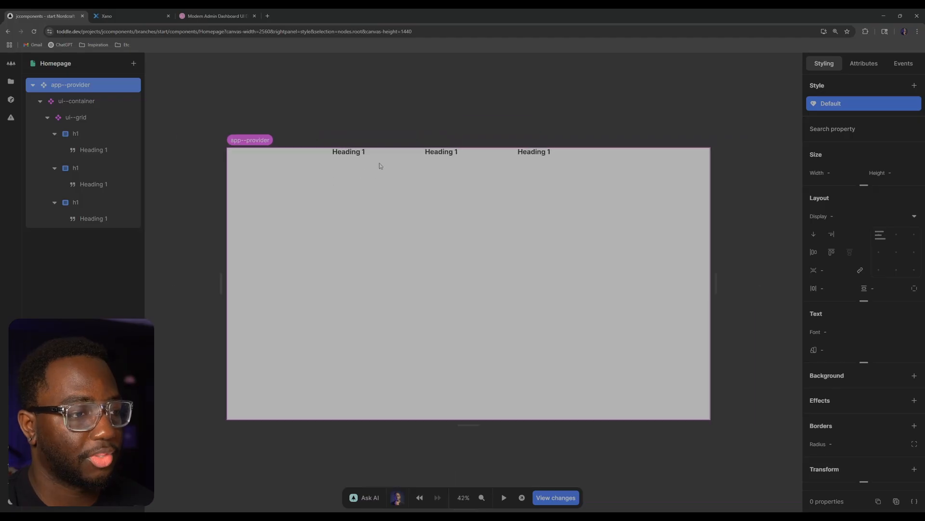
{"action": "left_click", "coordinate": [441, 151]}
{"action": "left_click", "coordinate": [534, 152]}
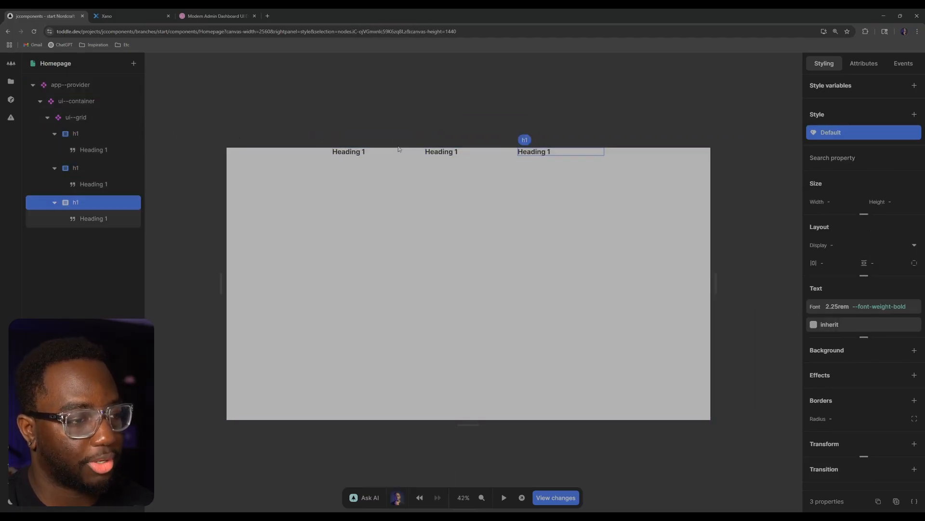
- Duplicate the third h1 in ui--grid to test how a fourth item wraps
{"action": "left_click", "coordinate": [54, 202]}
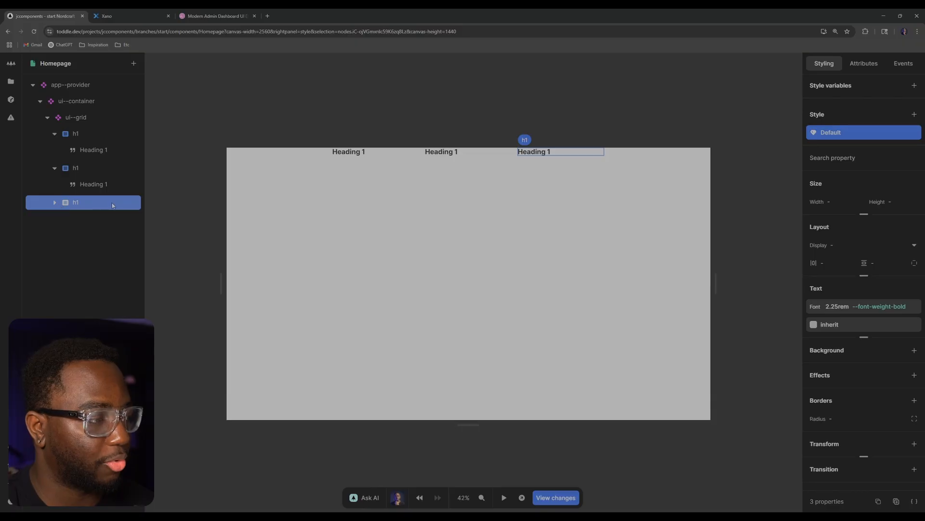
{"action": "key", "text": "ctrl+d"}
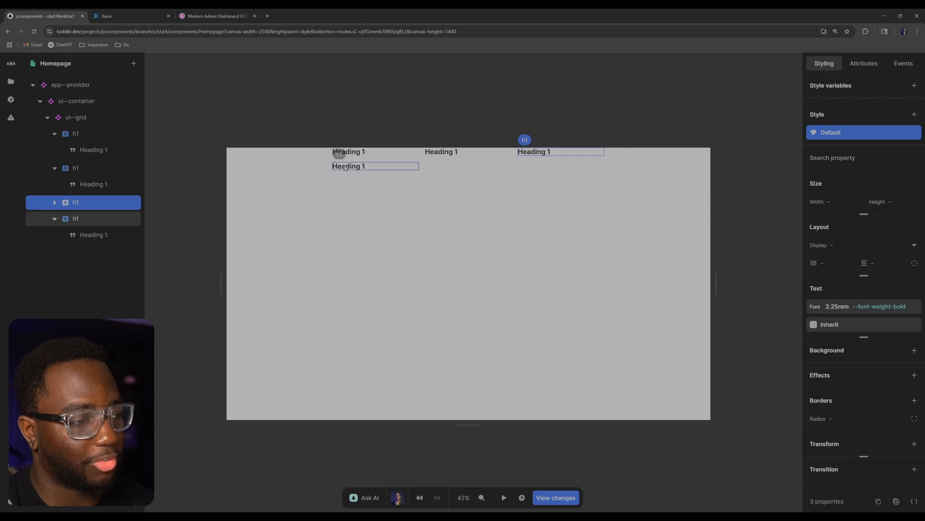
{"action": "left_click", "coordinate": [97, 202]}
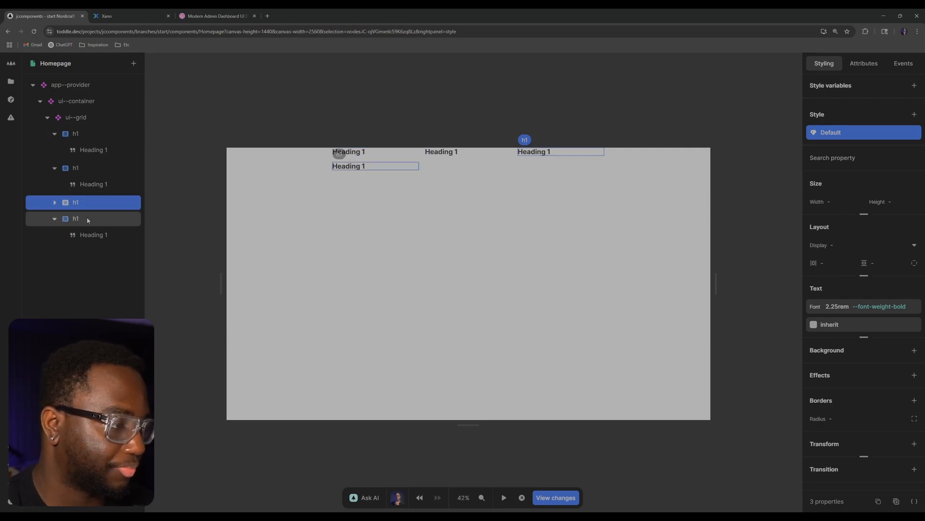
- Delete all the h1 test headings from ui--grid and select the empty grid instance
{"action": "left_click", "coordinate": [116, 220]}
{"action": "key", "text": "Delete"}
{"action": "left_click", "coordinate": [111, 202]}
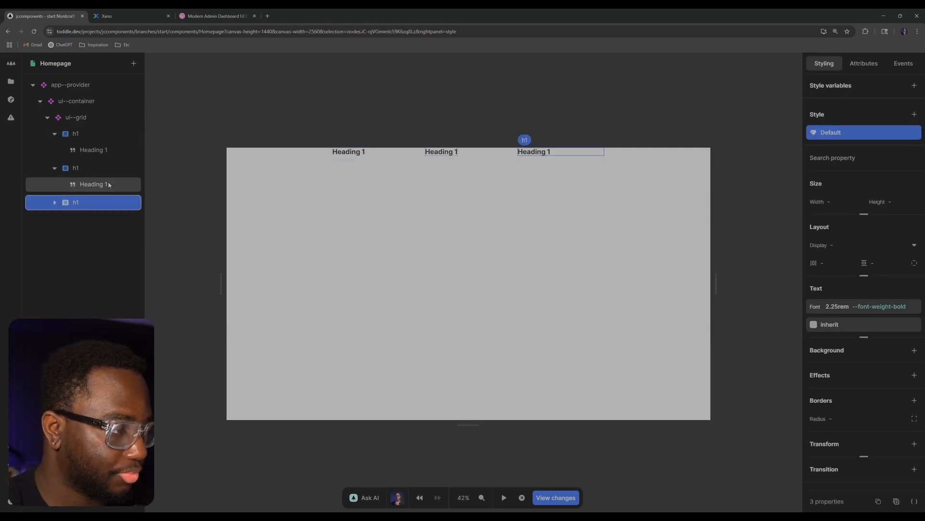
{"action": "key", "text": "Delete"}
{"action": "left_click", "coordinate": [108, 169]}
{"action": "key", "text": "Delete"}
{"action": "left_click", "coordinate": [107, 133]}
{"action": "key", "text": "Delete"}
{"action": "left_click", "coordinate": [109, 119]}
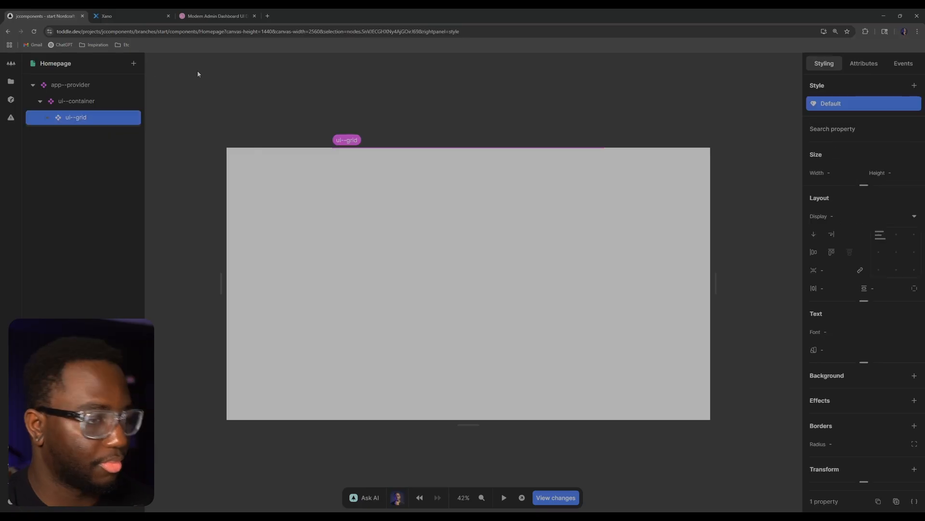
- Review the nested app--provider, ui--container and ui--grid components, then examine the card layout in the Dribbble dashboard reference
{"action": "left_click", "coordinate": [109, 86]}
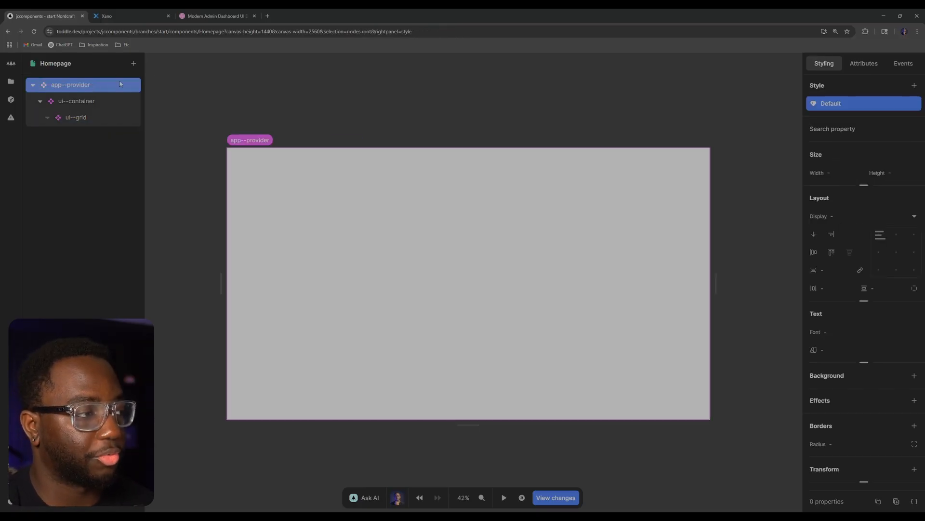
{"action": "left_click", "coordinate": [73, 101]}
{"action": "left_click", "coordinate": [90, 116]}
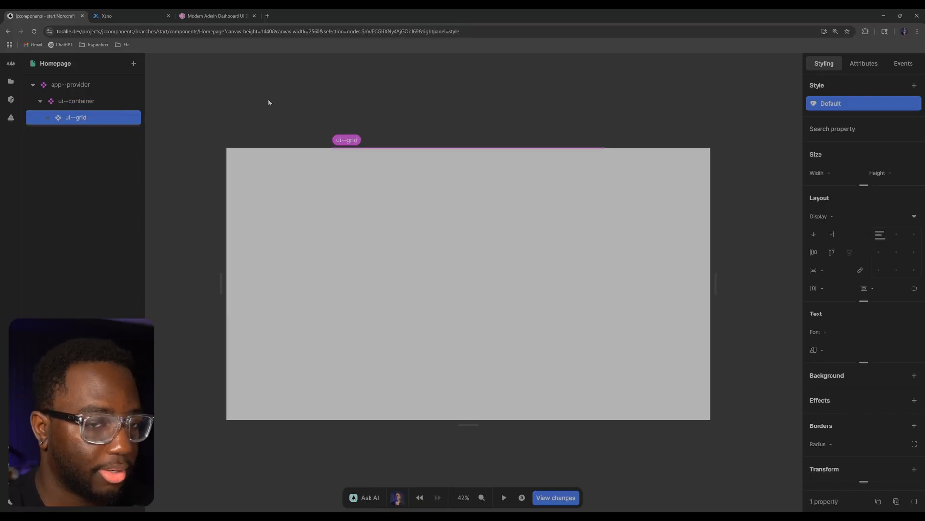
{"action": "left_click", "coordinate": [210, 17]}
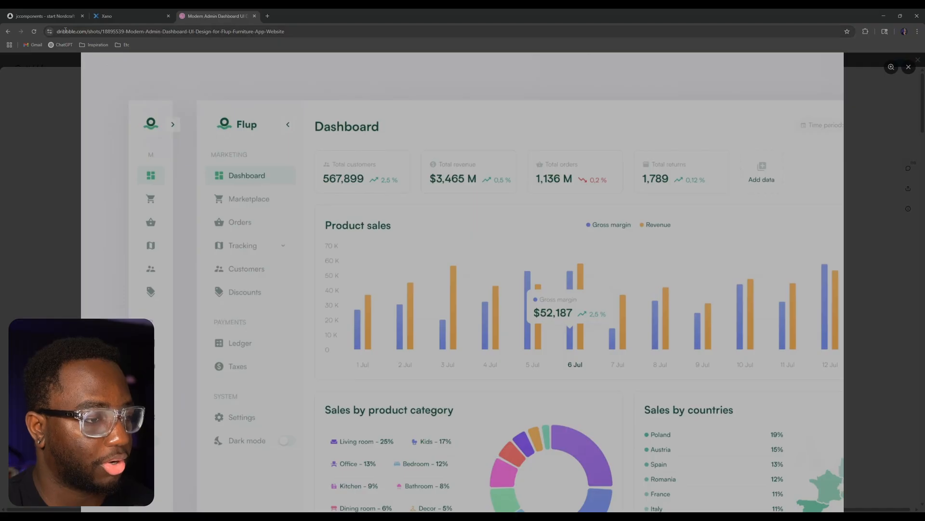
- Return to the Nordcraft project and create a new component named ui--card-base
{"action": "left_click", "coordinate": [44, 16]}
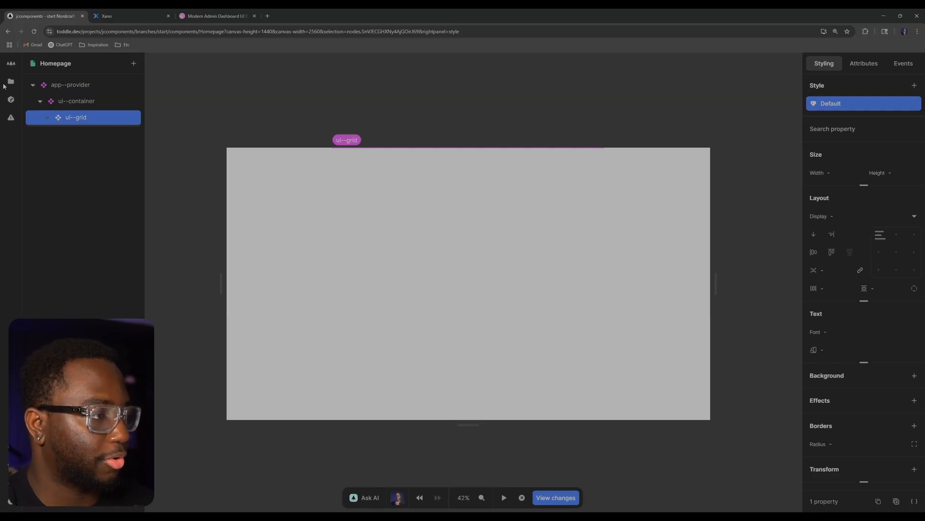
{"action": "left_click", "coordinate": [11, 82]}
{"action": "left_click", "coordinate": [134, 203]}
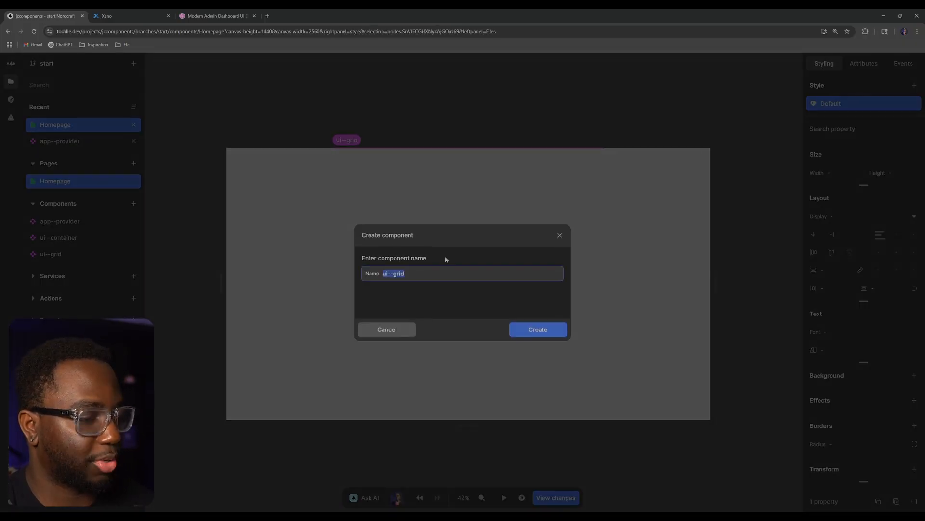
{"action": "key", "text": "End"}
{"action": "key", "text": "BackSpace"}
{"action": "key", "text": "BackSpace"}
{"action": "key", "text": "BackSpace"}
{"action": "key", "text": "BackSpace"}
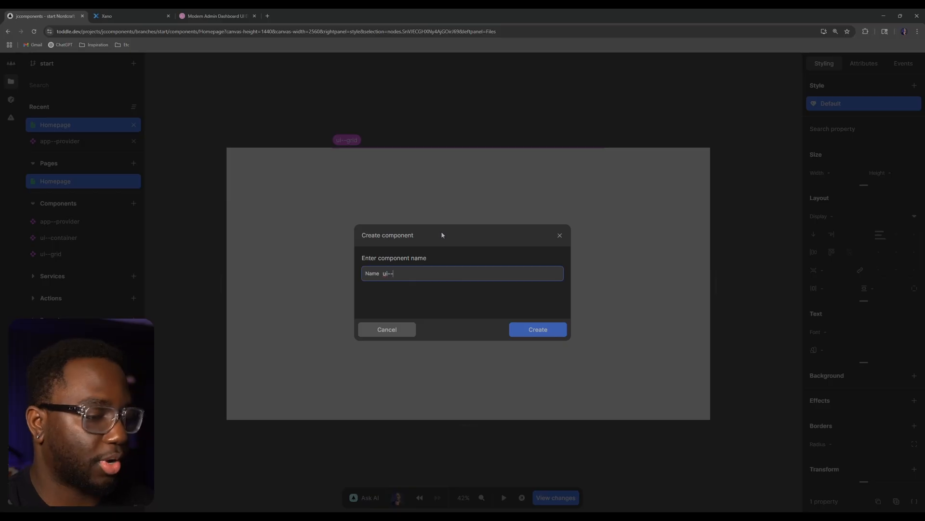
{"action": "type", "text": "card"}
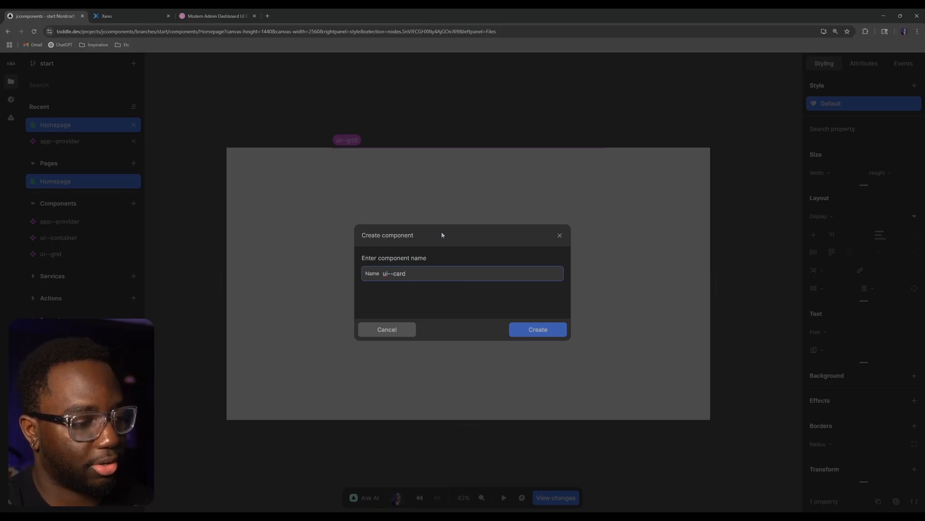
{"action": "type", "text": "-base"}
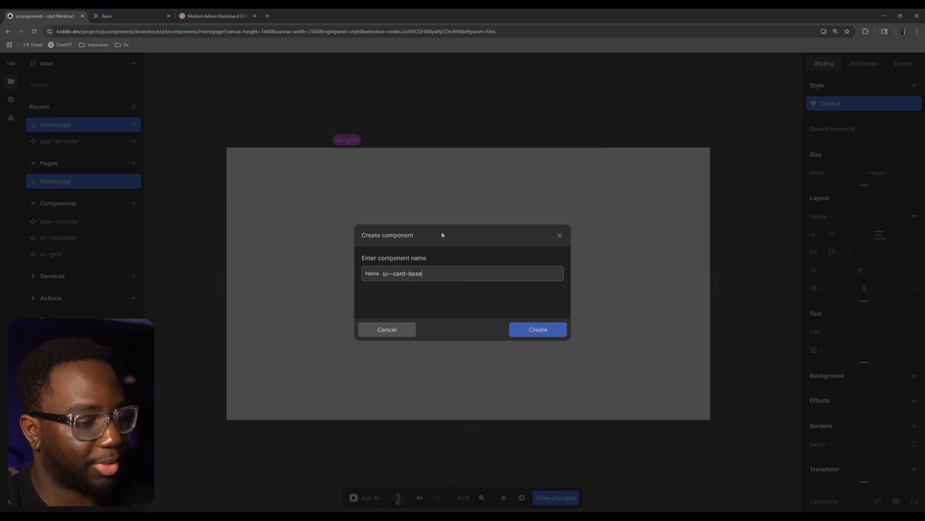
{"action": "key", "text": "Return"}
- Give the root div of ui--card-base a background colour of --grey-200
{"action": "left_click", "coordinate": [108, 85]}
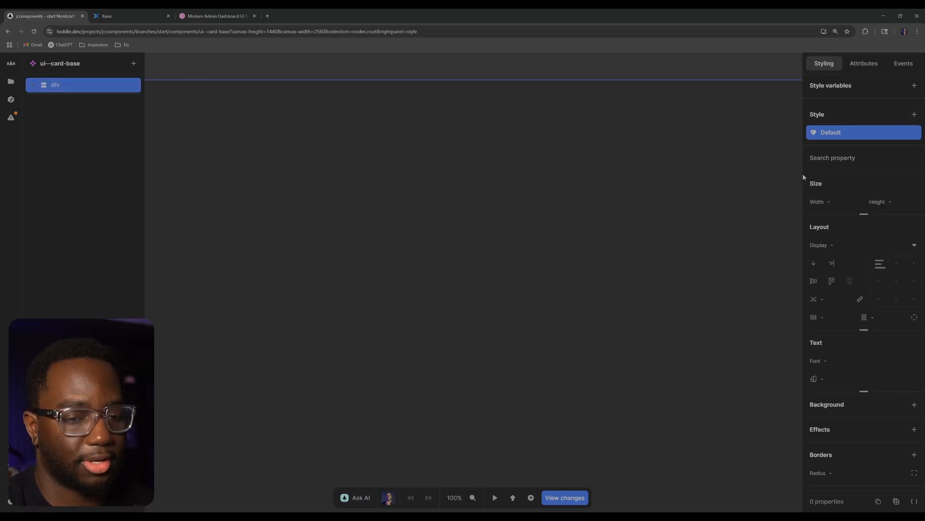
{"action": "scroll", "coordinate": [852, 233], "scroll_direction": "down", "scroll_amount": 2}
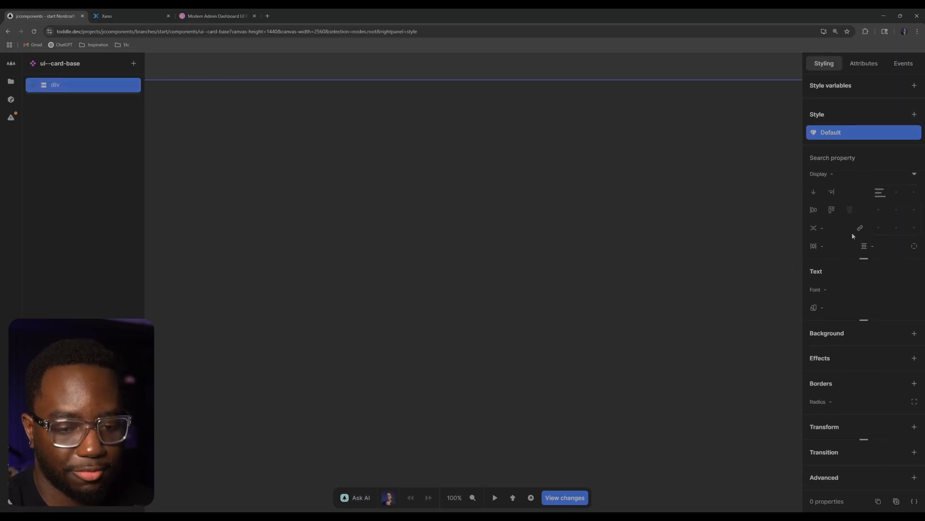
{"action": "left_click", "coordinate": [915, 333]}
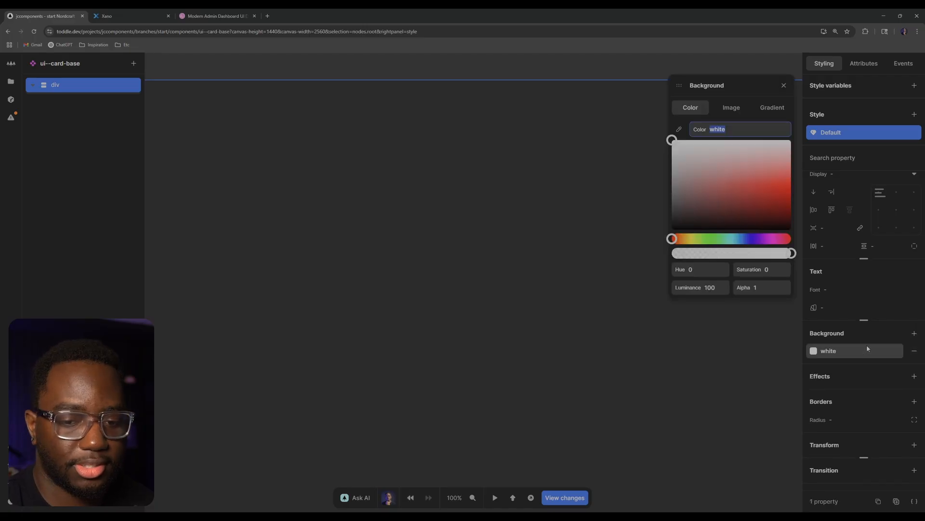
{"action": "key", "text": "BackSpace"}
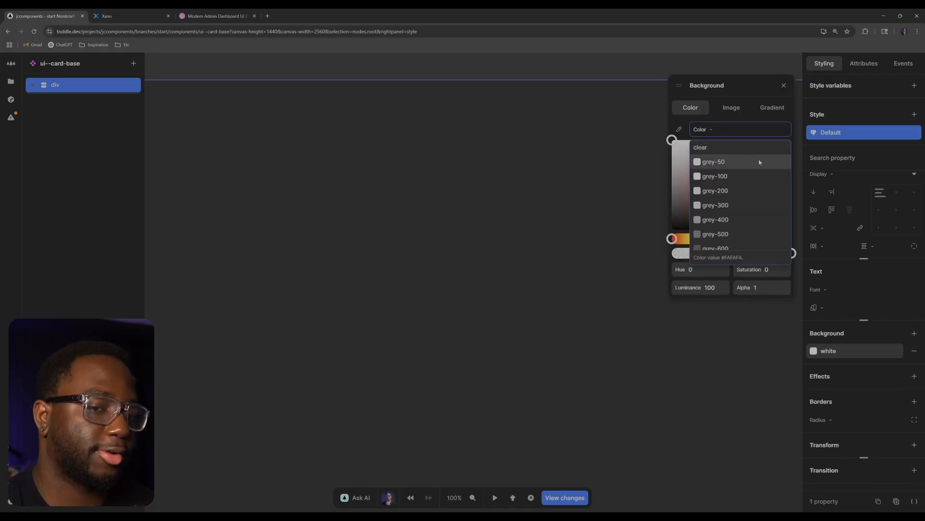
{"action": "left_click", "coordinate": [724, 191]}
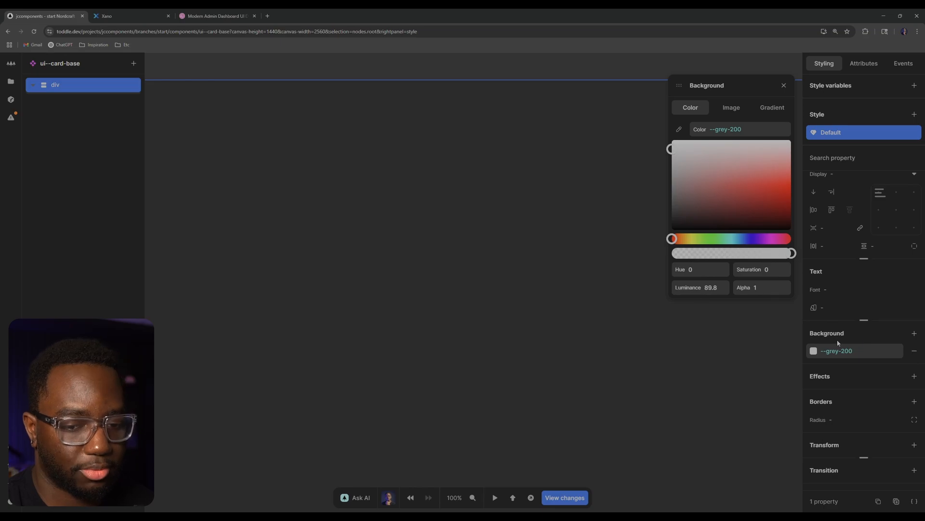
- Set the border radius of the ui--card-base root div to 1rem
{"action": "scroll", "coordinate": [850, 380], "scroll_direction": "down", "scroll_amount": 1}
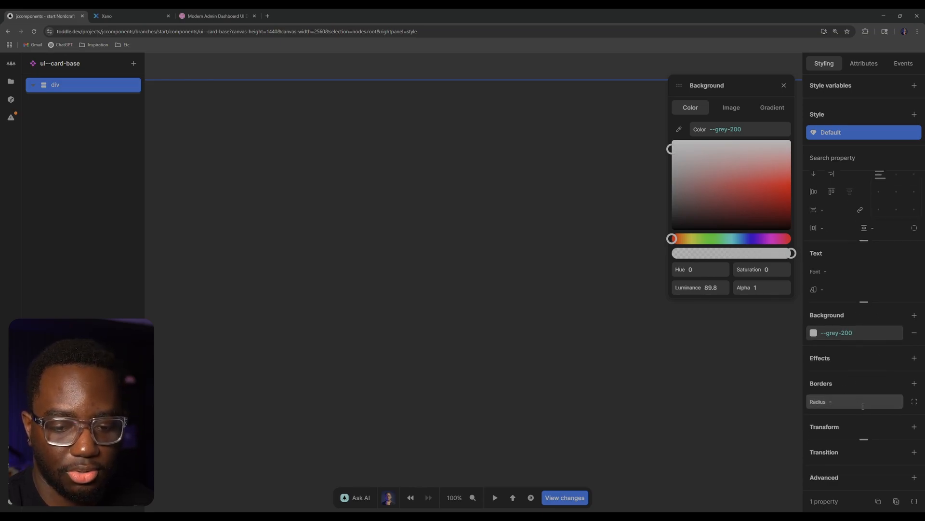
{"action": "left_click", "coordinate": [846, 402]}
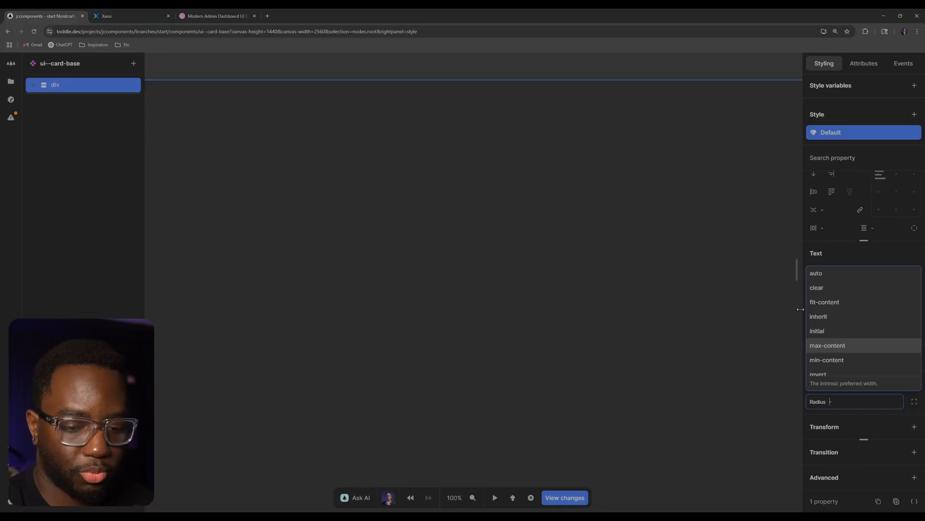
{"action": "type", "text": "1rem"}
{"action": "key", "text": "Return"}
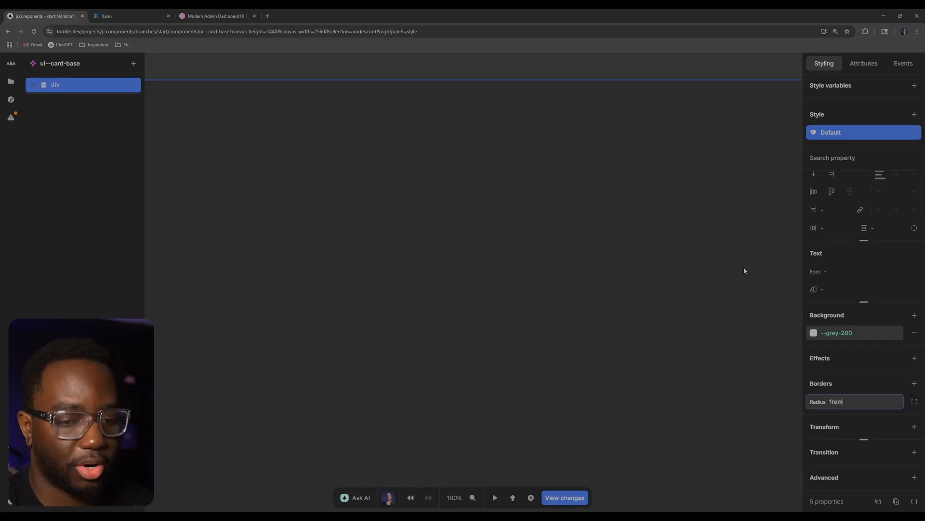
- Set the root div's horizontal and vertical padding to 2rem each and inspect the rounded card on the canvas
{"action": "left_click", "coordinate": [836, 226]}
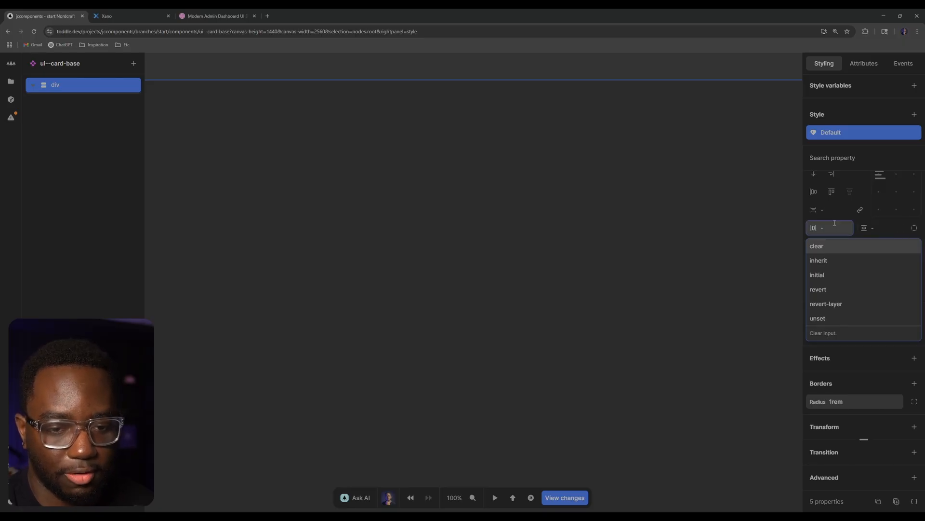
{"action": "type", "text": "2rem"}
{"action": "key", "text": "Tab"}
{"action": "type", "text": "2rem"}
{"action": "key", "text": "Return"}
{"action": "left_click", "coordinate": [525, 230]}
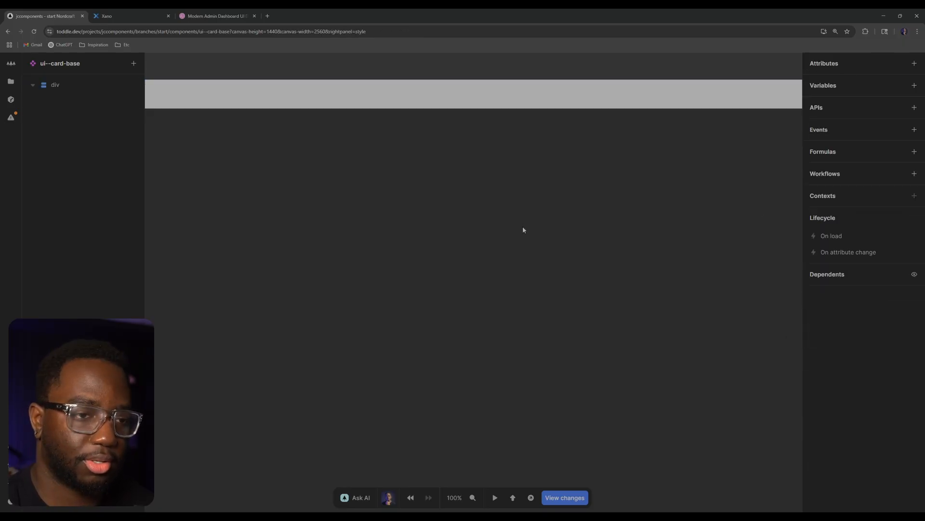
{"action": "scroll", "coordinate": [523, 227], "scroll_direction": "down", "scroll_amount": 5}
{"action": "scroll", "coordinate": [493, 220], "scroll_direction": "up", "scroll_amount": 3}
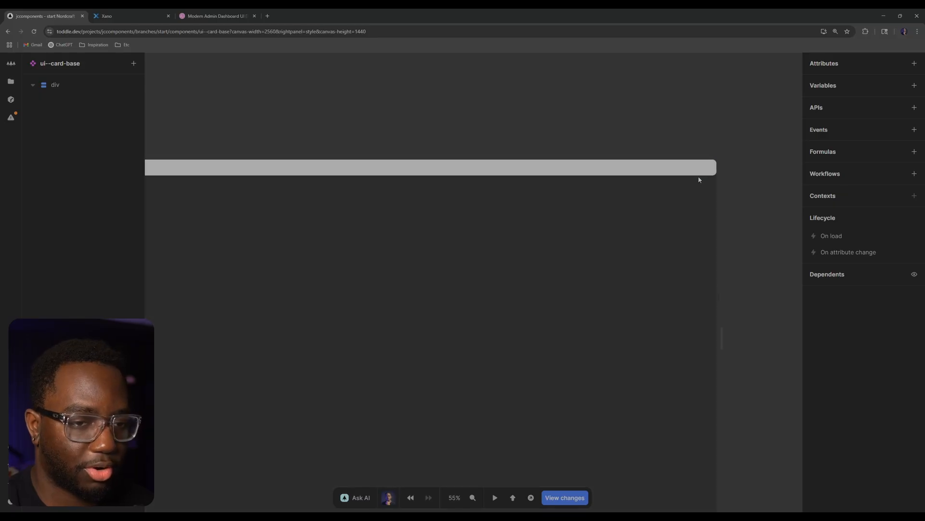
{"action": "scroll", "coordinate": [699, 180], "scroll_direction": "up", "scroll_amount": 6}
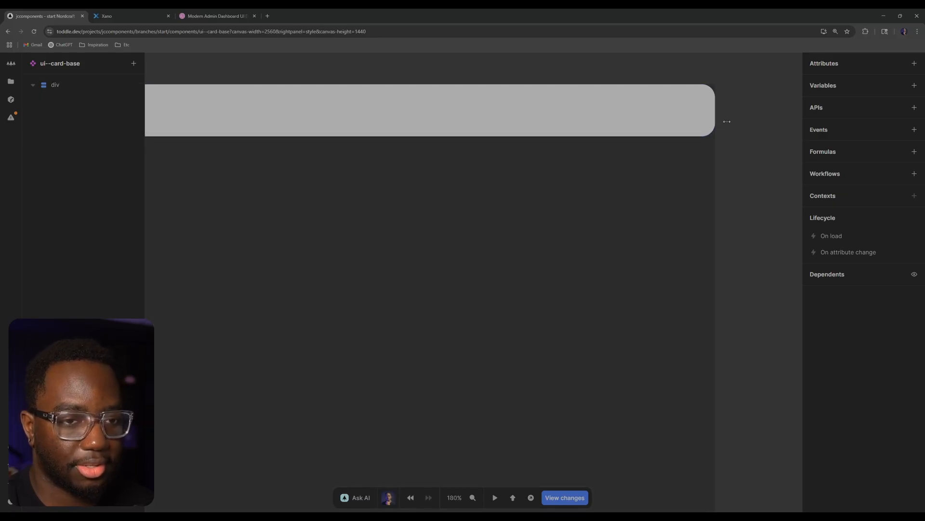
{"action": "scroll", "coordinate": [539, 258], "scroll_direction": "down", "scroll_amount": 4}
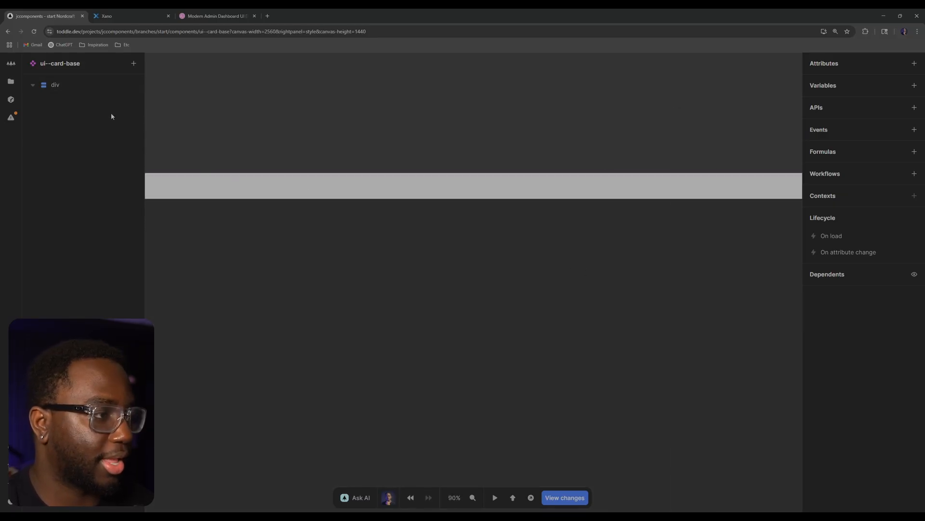
- Insert a Slot element inside the root div of ui--card-base
{"action": "left_click", "coordinate": [100, 89]}
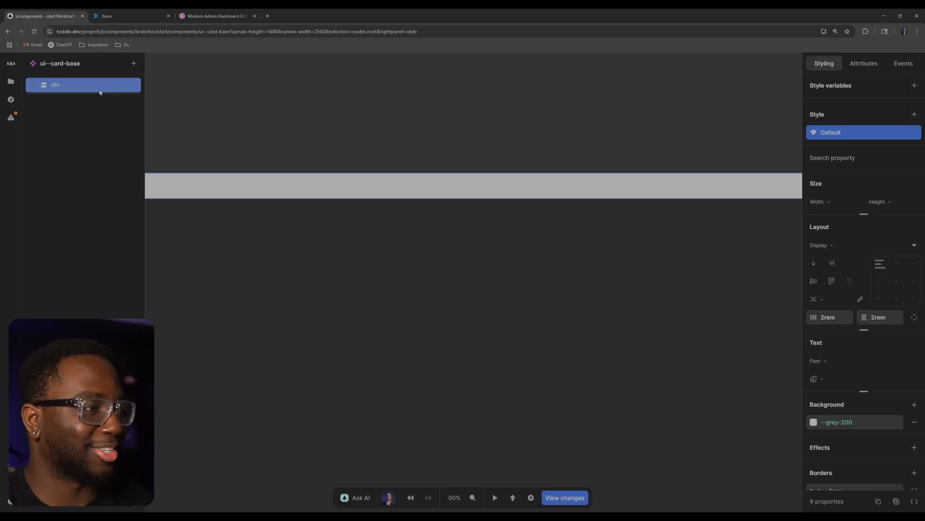
{"action": "type", "text": "a"}
{"action": "type", "text": "slot"}
{"action": "key", "text": "Return"}
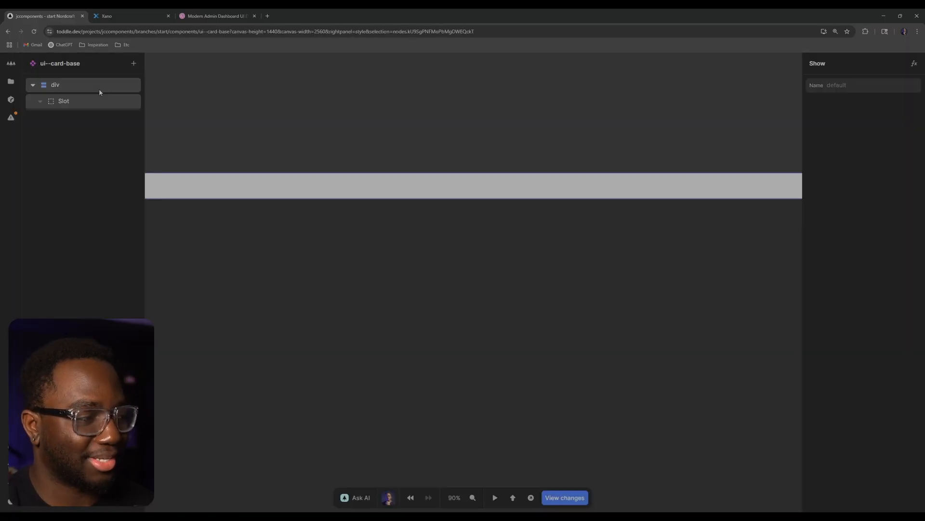
- Return to the Homepage and insert the ui--card-base component inside ui--grid
{"action": "left_click", "coordinate": [10, 81]}
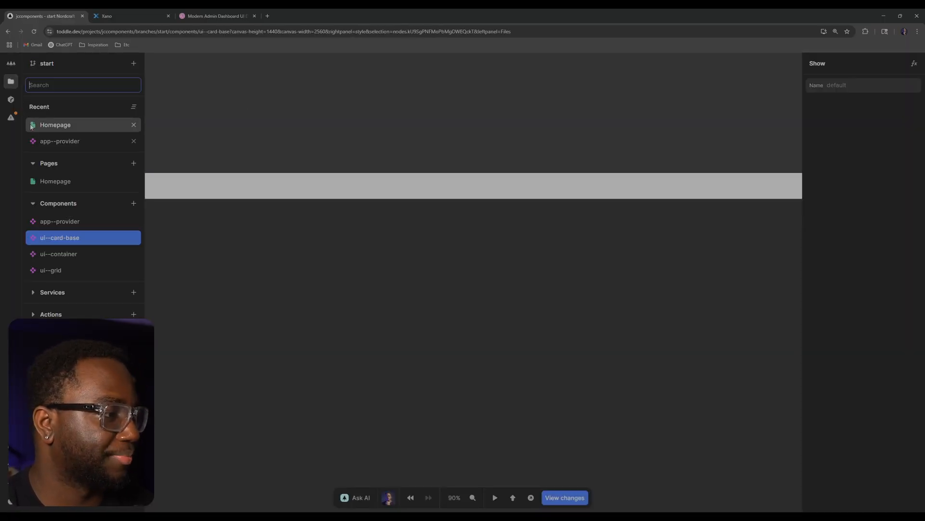
{"action": "left_click", "coordinate": [73, 125]}
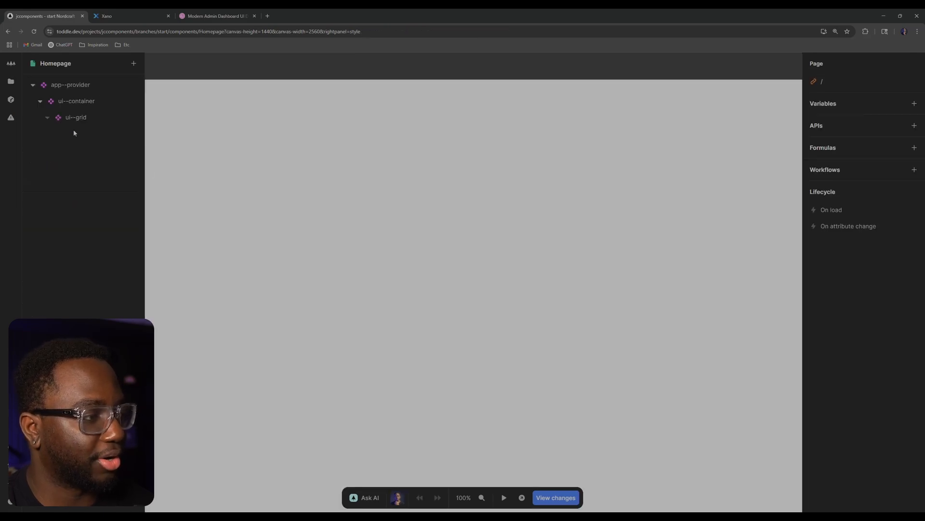
{"action": "left_click", "coordinate": [85, 119]}
{"action": "type", "text": "a"}
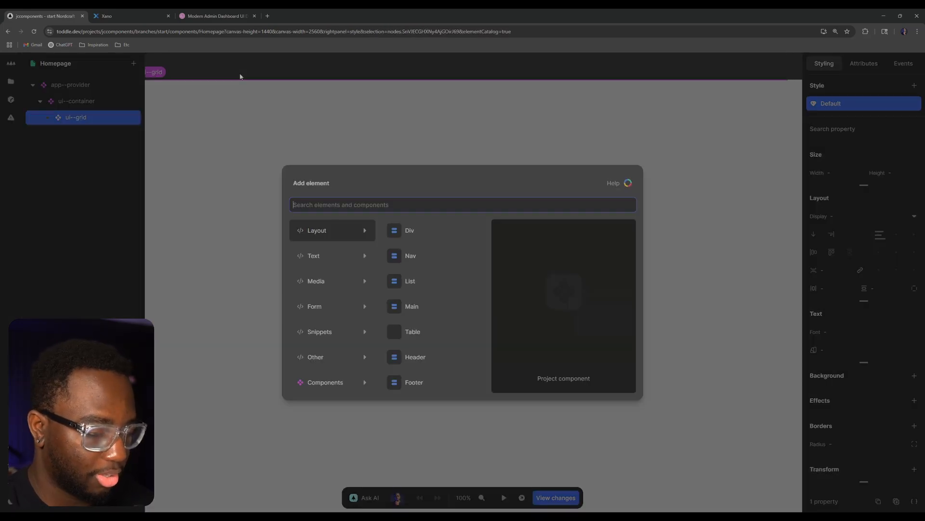
{"action": "type", "text": "card"}
{"action": "key", "text": "Down"}
{"action": "key", "text": "Return"}
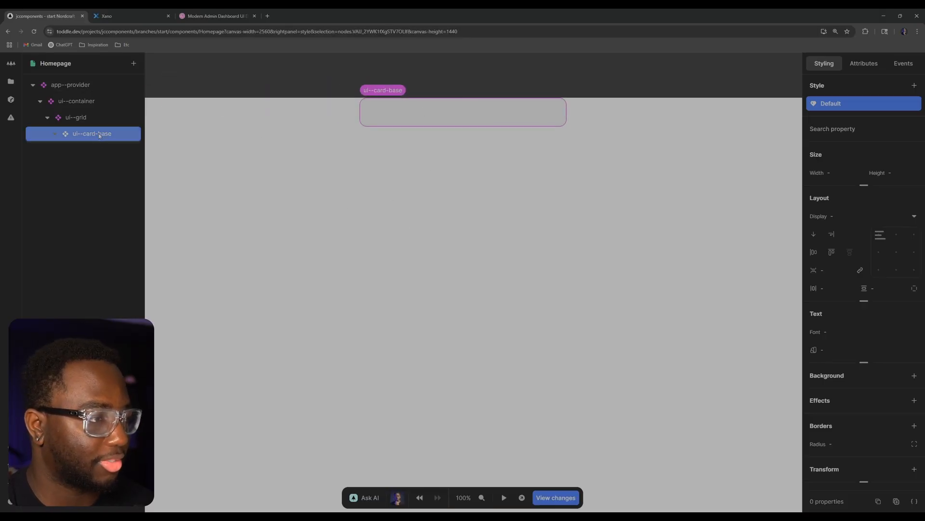
- Add an h1 heading inside ui--card-base on the Homepage and select the card on the canvas
{"action": "type", "text": "ah1"}
{"action": "key", "text": "Return"}
{"action": "left_click", "coordinate": [386, 229]}
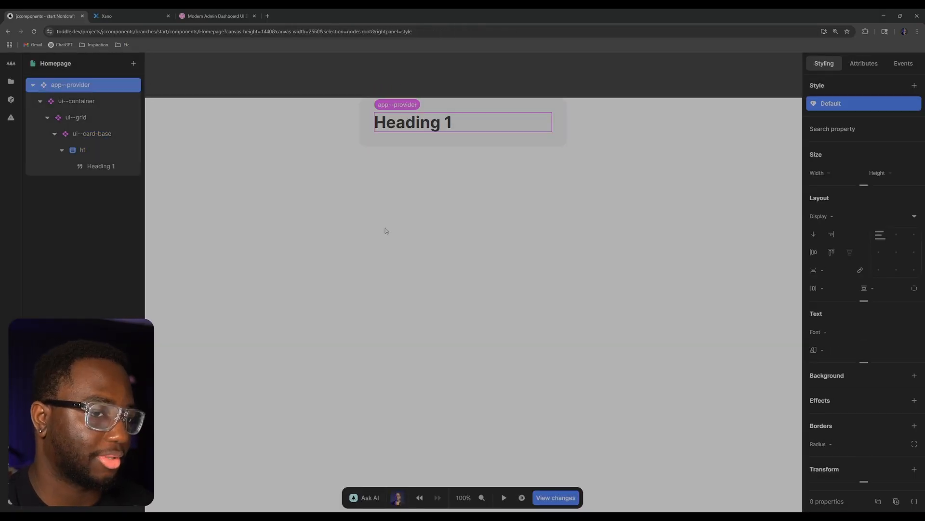
{"action": "left_click", "coordinate": [421, 108]}
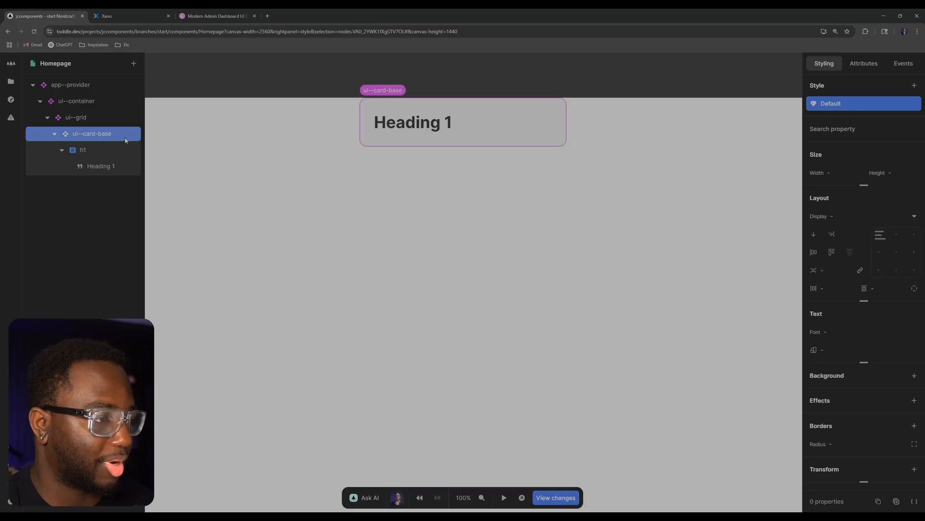
- Set the background colour of the ui--card-base root div to --grey-400 and check the card on the Homepage
{"action": "left_click", "coordinate": [310, 85]}
{"action": "left_click", "coordinate": [79, 139]}
{"action": "double_click", "coordinate": [78, 140]}
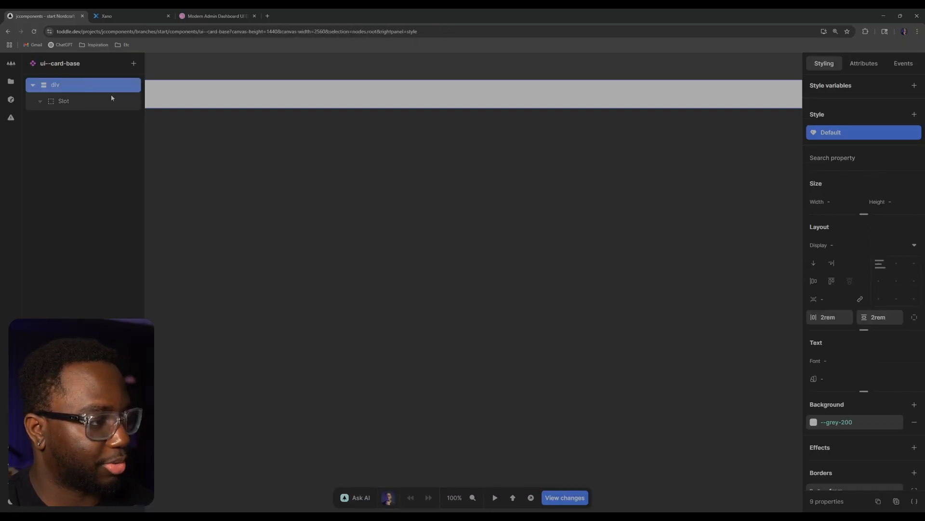
{"action": "left_click", "coordinate": [836, 422]}
{"action": "left_click", "coordinate": [753, 127]}
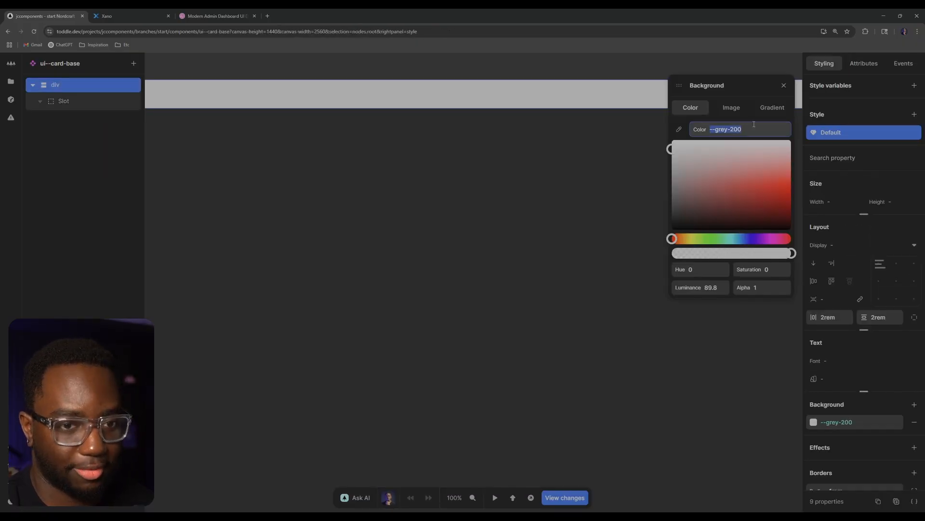
{"action": "key", "text": "BackSpace"}
{"action": "key", "text": "BackSpace"}
{"action": "key", "text": "BackSpace"}
{"action": "type", "text": "400"}
{"action": "key", "text": "Return"}
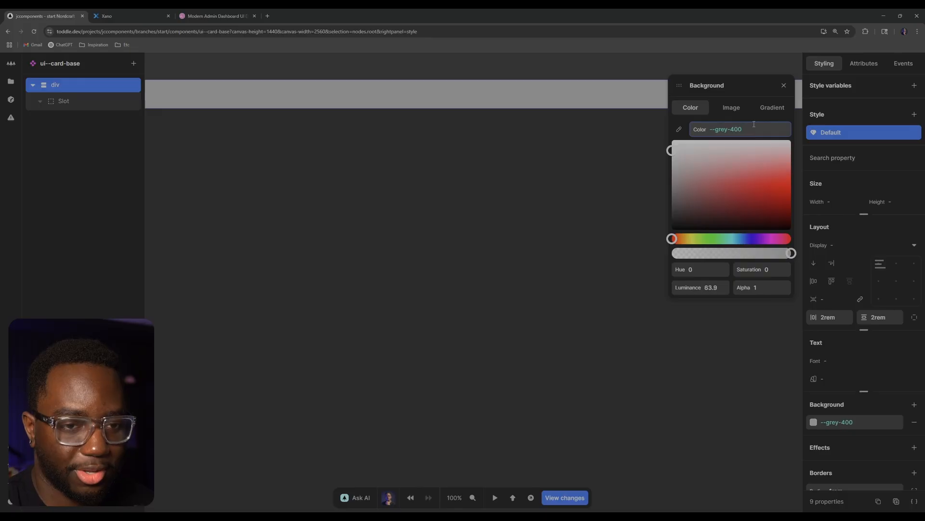
{"action": "left_click", "coordinate": [534, 159]}
{"action": "key", "text": "alt+Left"}
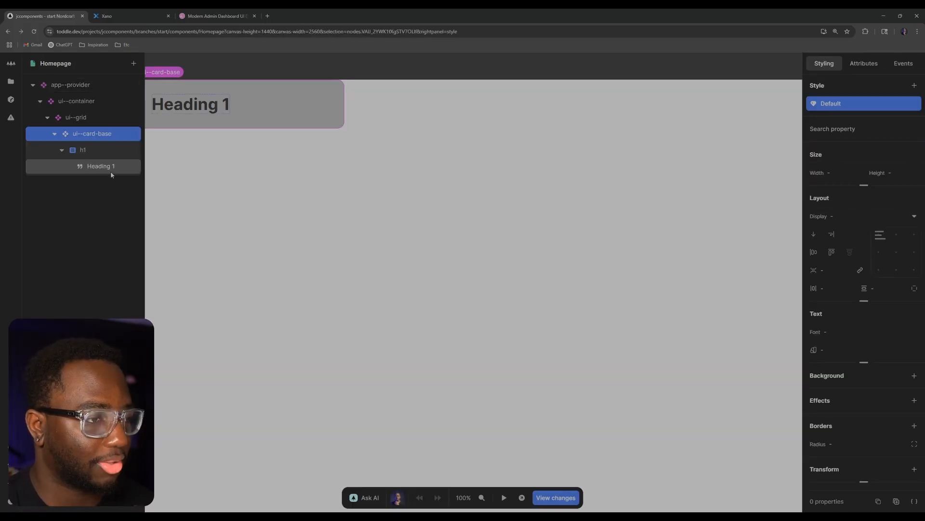
- Set the background colour of the ui--card-base root div to --grey-300 and return to the Homepage
{"action": "double_click", "coordinate": [78, 133]}
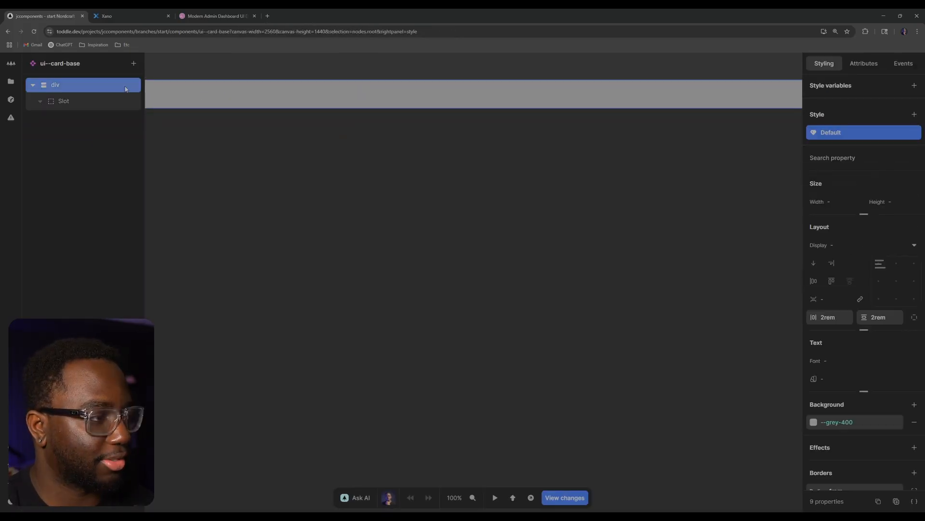
{"action": "left_click", "coordinate": [862, 422]}
{"action": "key", "text": "Right"}
{"action": "key", "text": "BackSpace"}
{"action": "key", "text": "BackSpace"}
{"action": "key", "text": "BackSpace"}
{"action": "type", "text": "300"}
{"action": "key", "text": "Return"}
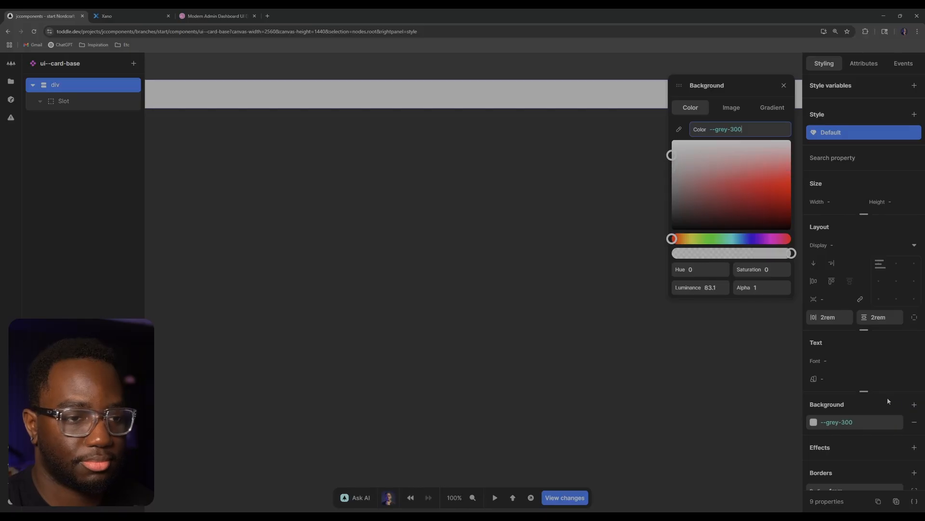
{"action": "left_click", "coordinate": [417, 346]}
{"action": "key", "text": "alt+Left"}
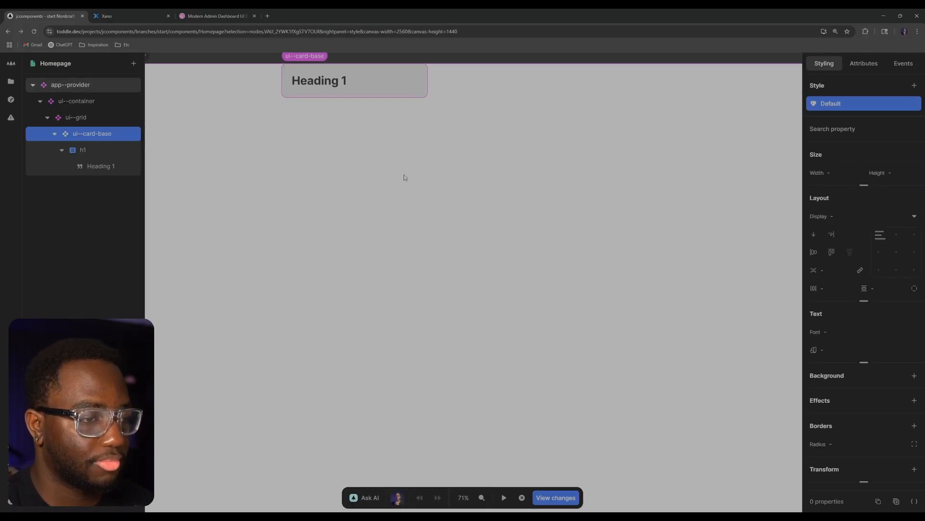
- Delete the h1 heading from ui--card-base on the Homepage
{"action": "left_click", "coordinate": [97, 149]}
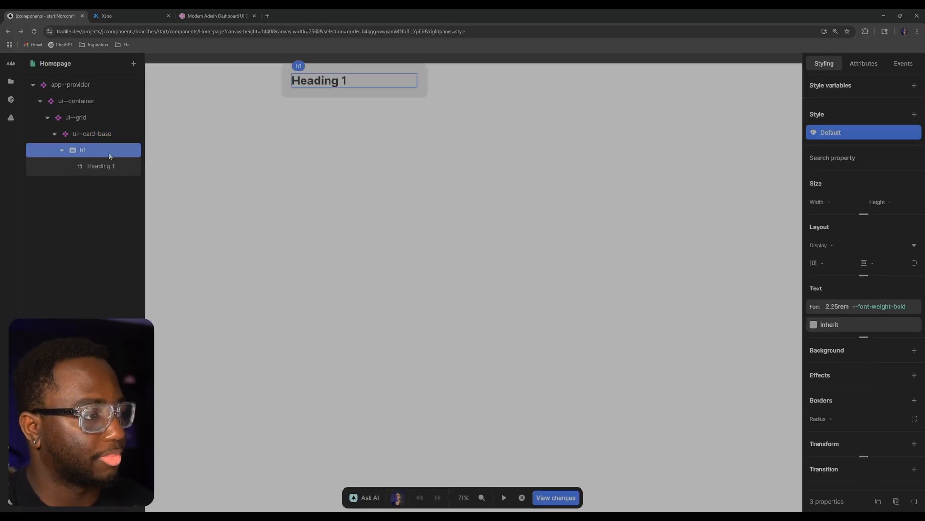
{"action": "key", "text": "Delete"}
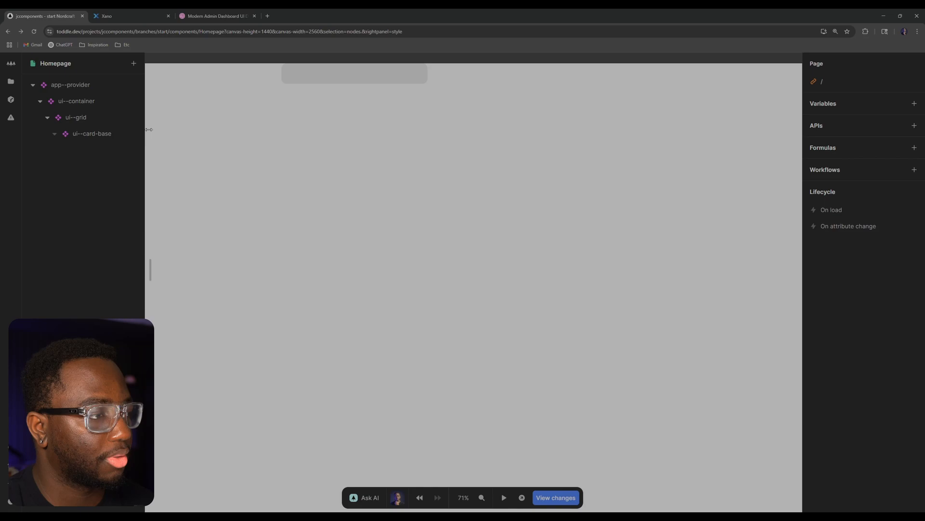
{"action": "left_click", "coordinate": [109, 131]}
- Open the app--provider component and review the size, text and background styles of its main element
{"action": "left_click", "coordinate": [88, 87]}
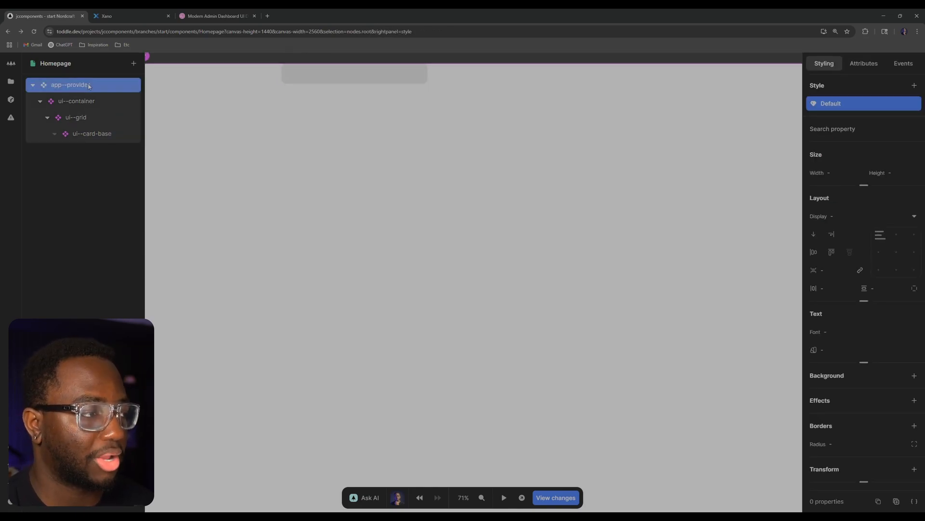
{"action": "double_click", "coordinate": [82, 91]}
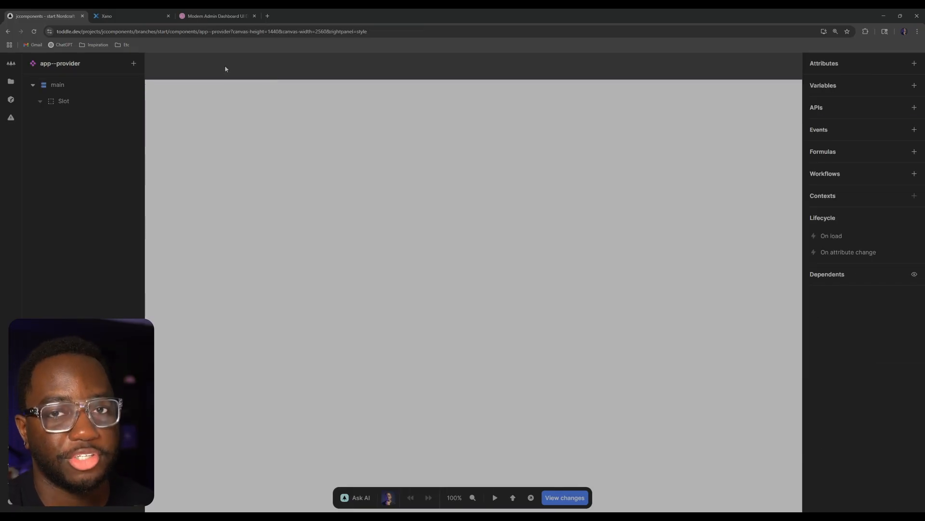
{"action": "left_click", "coordinate": [91, 83]}
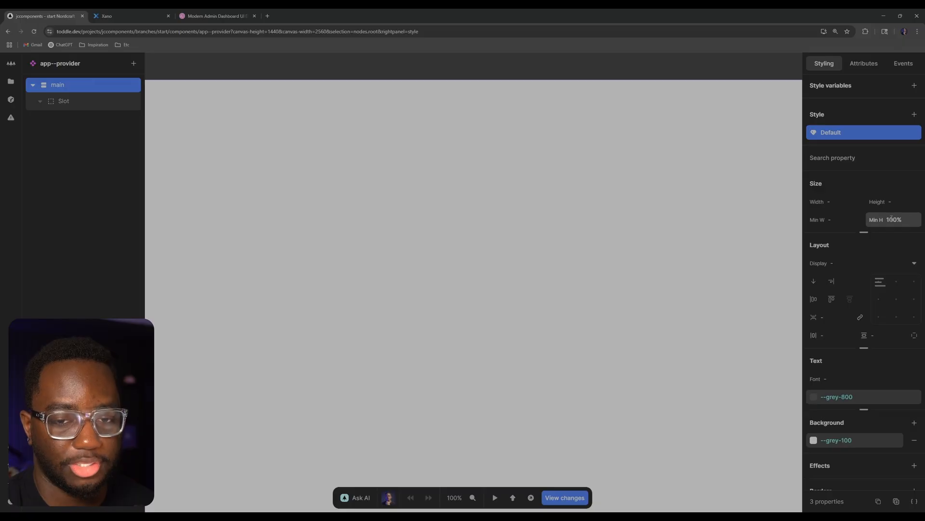
{"action": "scroll", "coordinate": [875, 391], "scroll_direction": "down", "scroll_amount": 2}
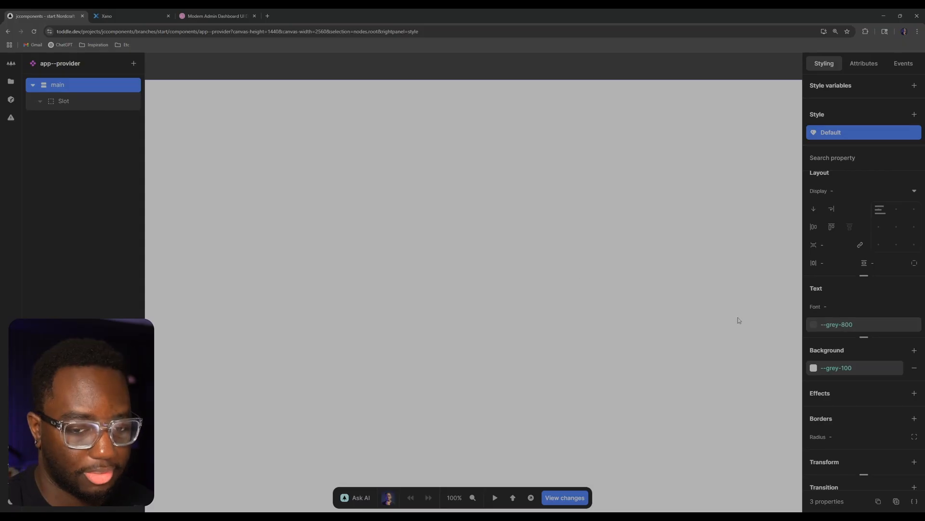
- Open ui--container from the Homepage and review its root div's width, maximum width and margin settings
{"action": "left_click", "coordinate": [11, 81]}
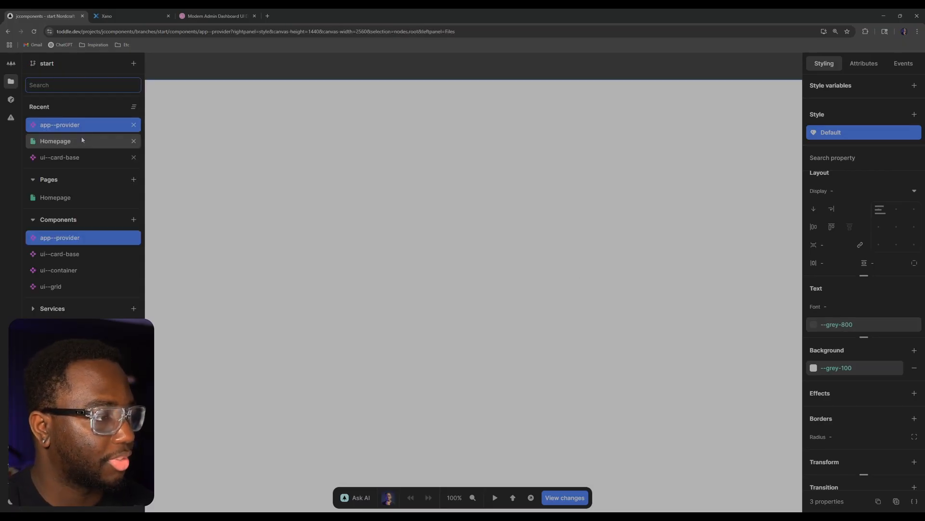
{"action": "left_click", "coordinate": [74, 145]}
{"action": "left_click", "coordinate": [92, 102]}
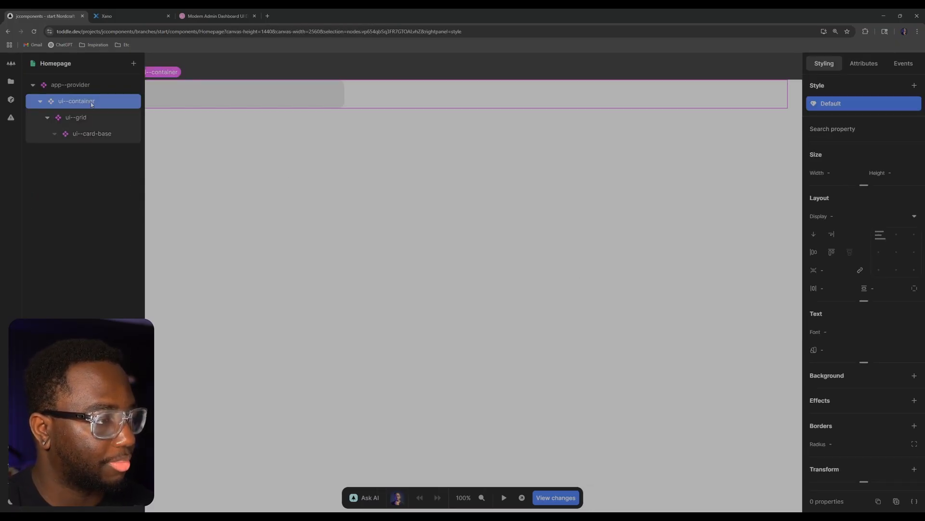
{"action": "double_click", "coordinate": [92, 103]}
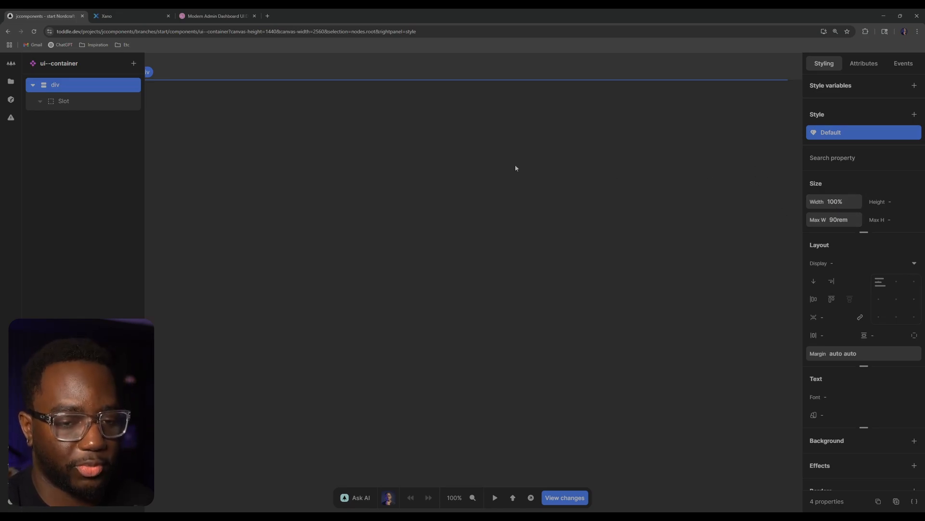
{"action": "left_click", "coordinate": [348, 157]}
- Open ui--grid from the Homepage and review its root div's styles as CSS code
{"action": "left_click", "coordinate": [10, 81]}
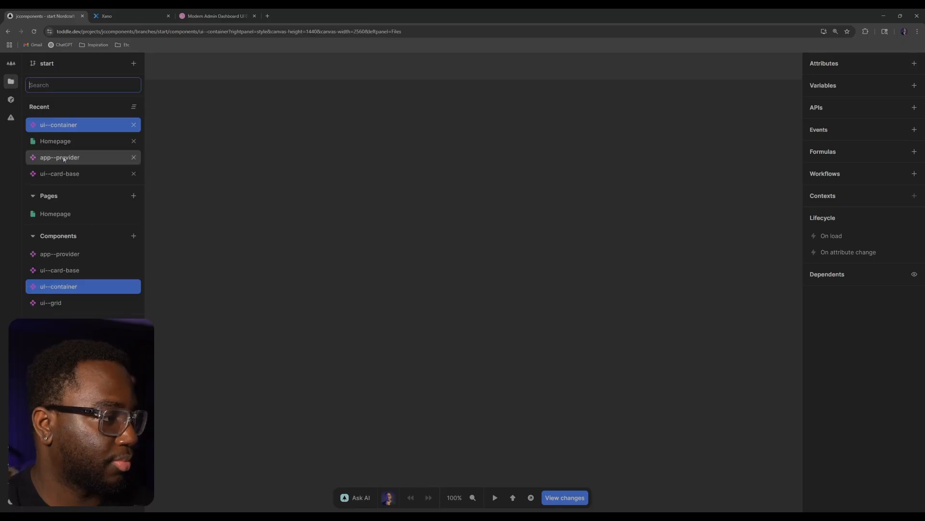
{"action": "left_click", "coordinate": [79, 127]}
{"action": "left_click", "coordinate": [100, 118]}
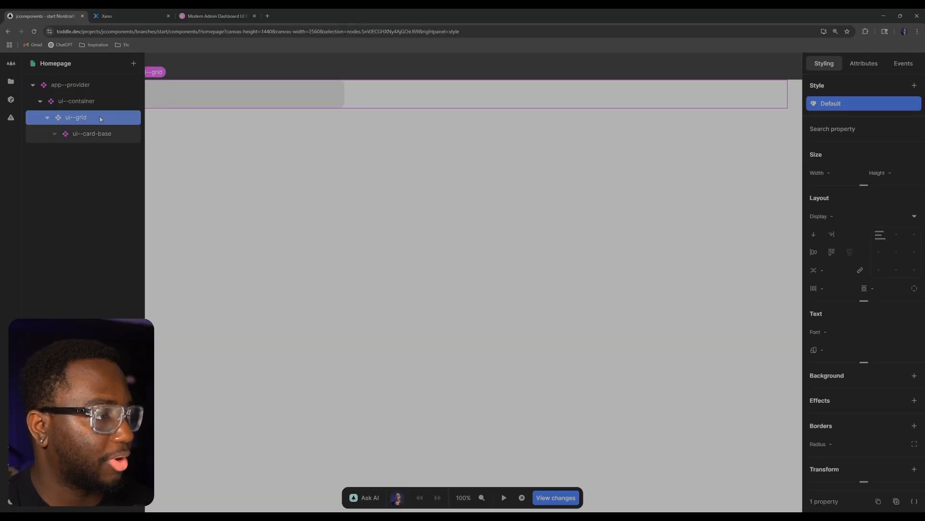
{"action": "double_click", "coordinate": [110, 121]}
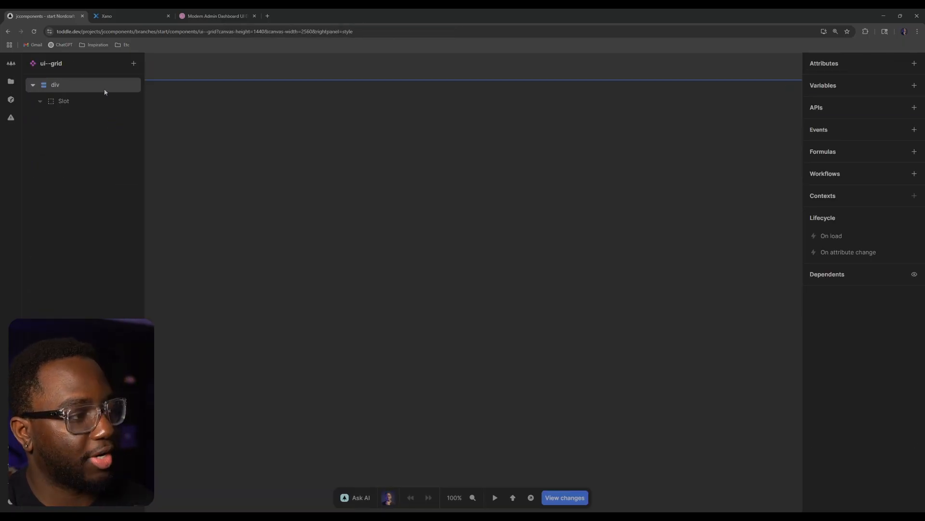
{"action": "left_click", "coordinate": [106, 88]}
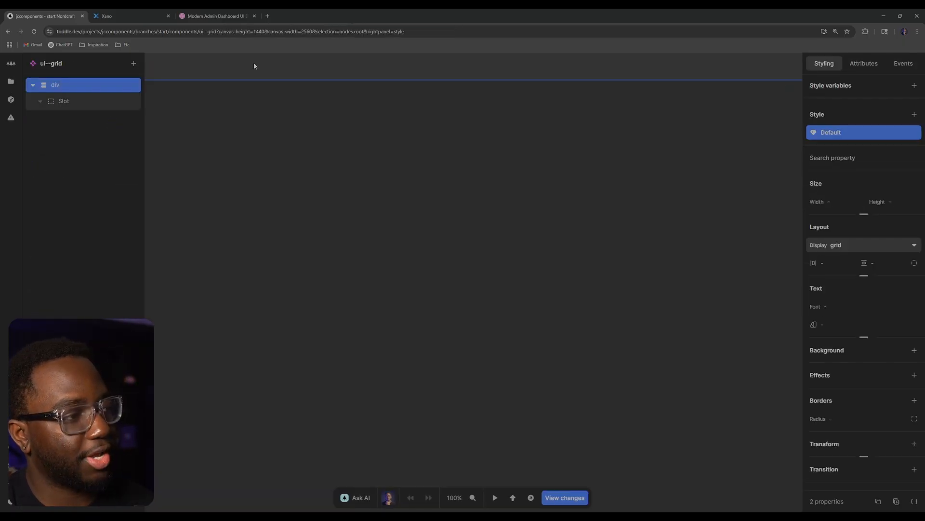
{"action": "left_click", "coordinate": [914, 501]}
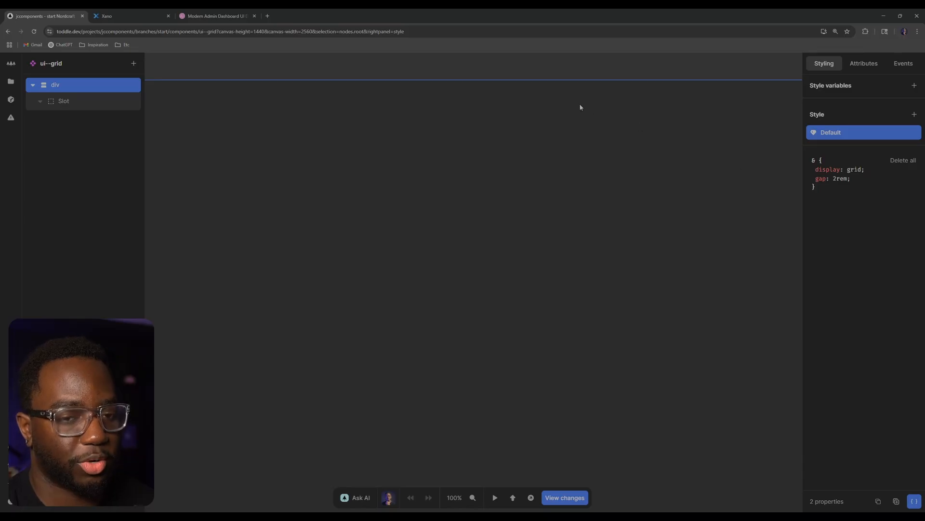
{"action": "left_click", "coordinate": [399, 90]}
- Select ui--card-base on the Homepage and compare it with the cards in the Dribbble dashboard reference
{"action": "left_click", "coordinate": [10, 81]}
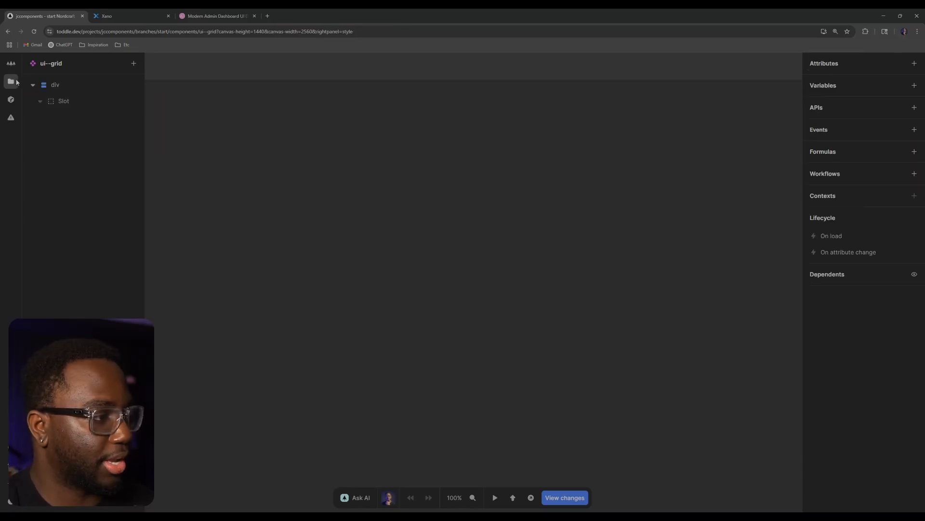
{"action": "left_click", "coordinate": [72, 141]}
{"action": "left_click", "coordinate": [77, 133]}
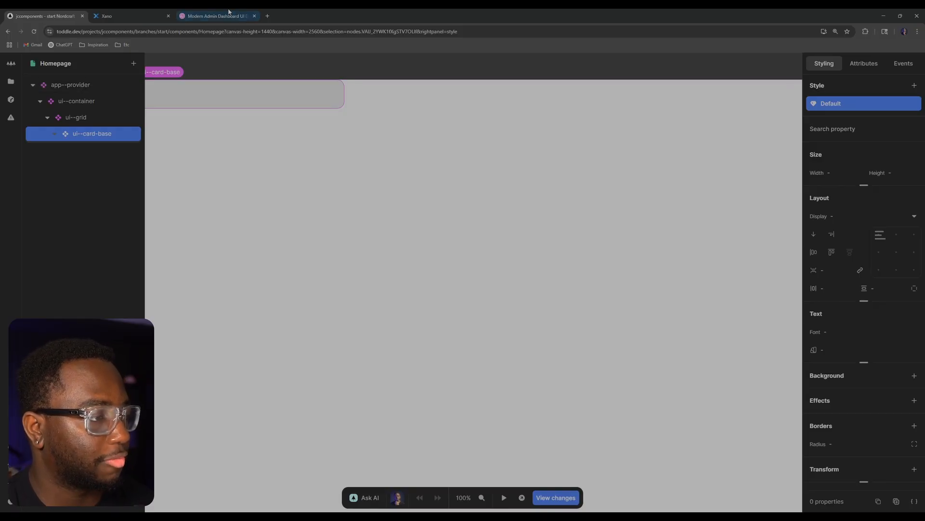
{"action": "left_click", "coordinate": [213, 18]}
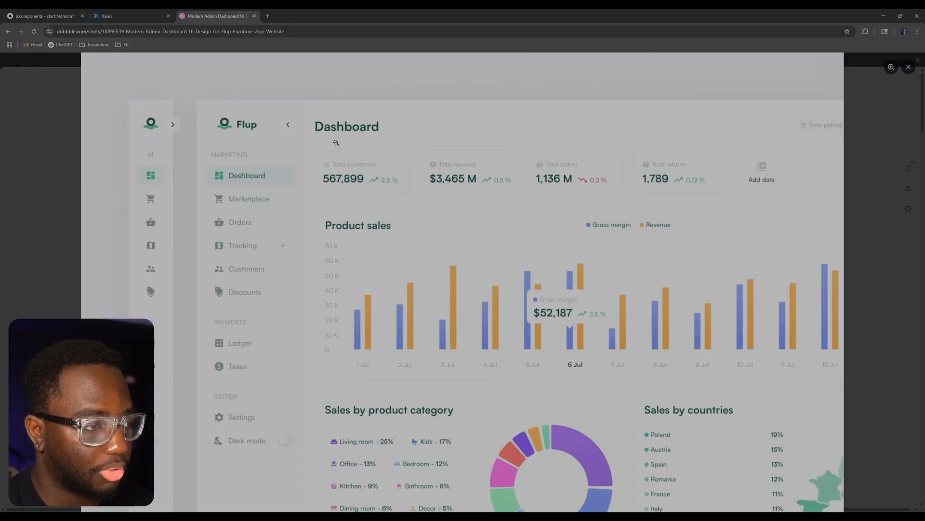
{"action": "left_click", "coordinate": [126, 18]}
{"action": "left_click", "coordinate": [45, 18]}
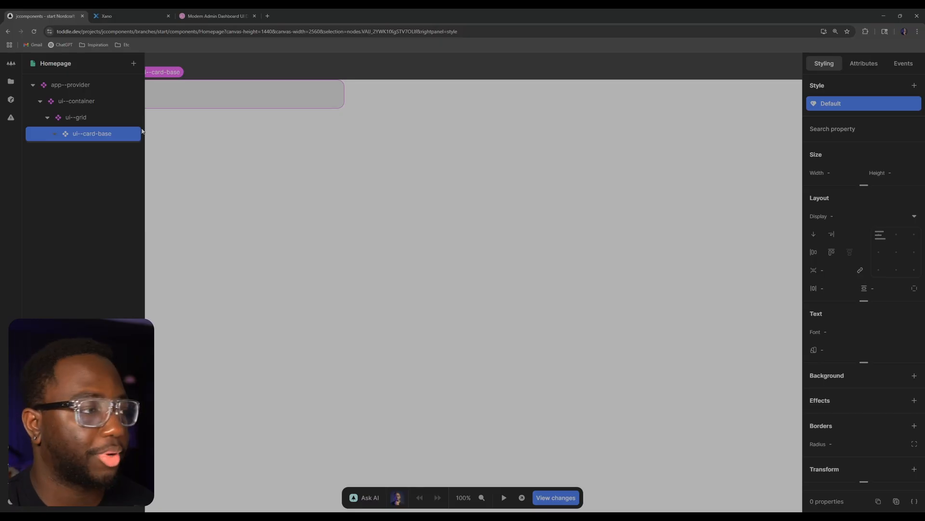
- Check the Dribbble dashboard reference and create a new component named ui--H1 in the Nordcraft project
{"action": "left_click", "coordinate": [11, 81]}
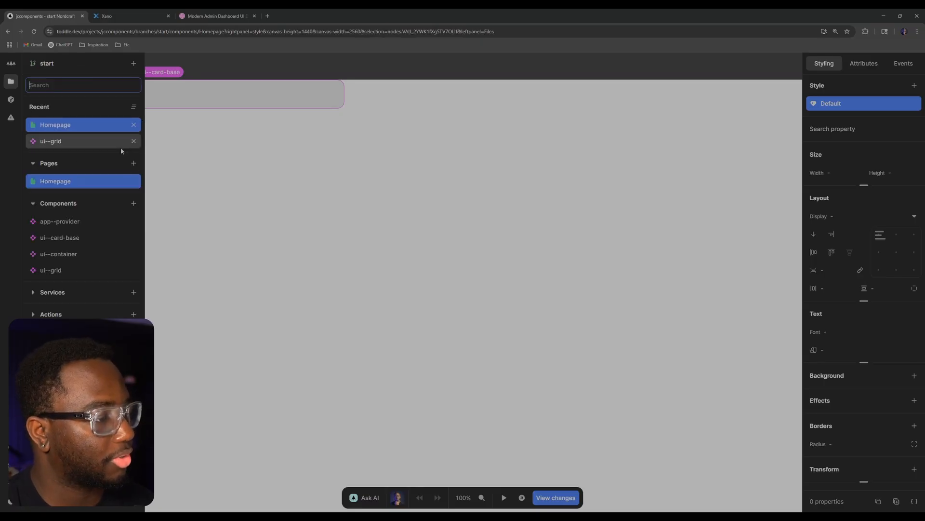
{"action": "left_click", "coordinate": [206, 14]}
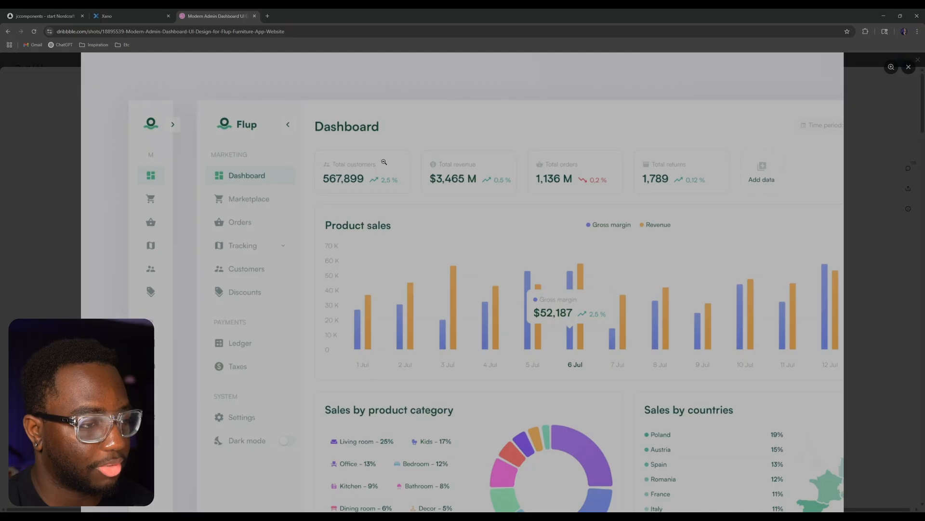
{"action": "left_click", "coordinate": [62, 12]}
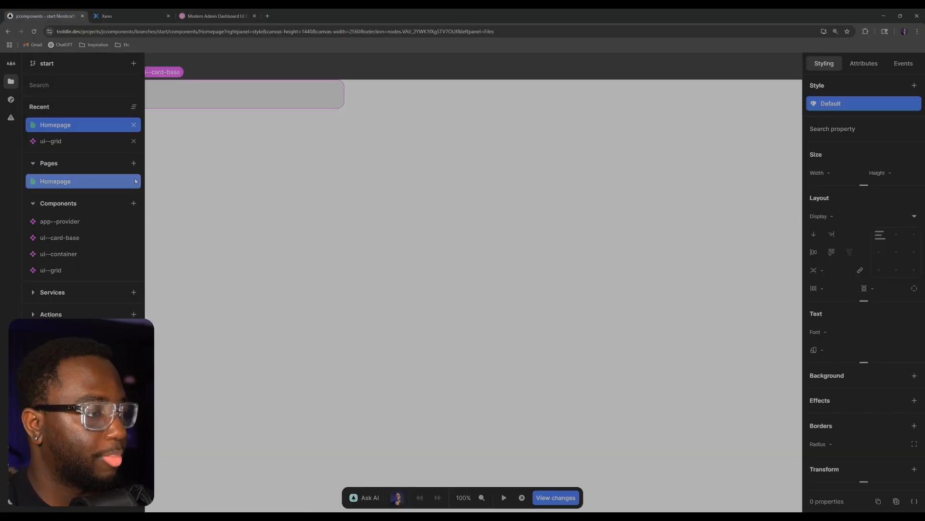
{"action": "left_click", "coordinate": [134, 203]}
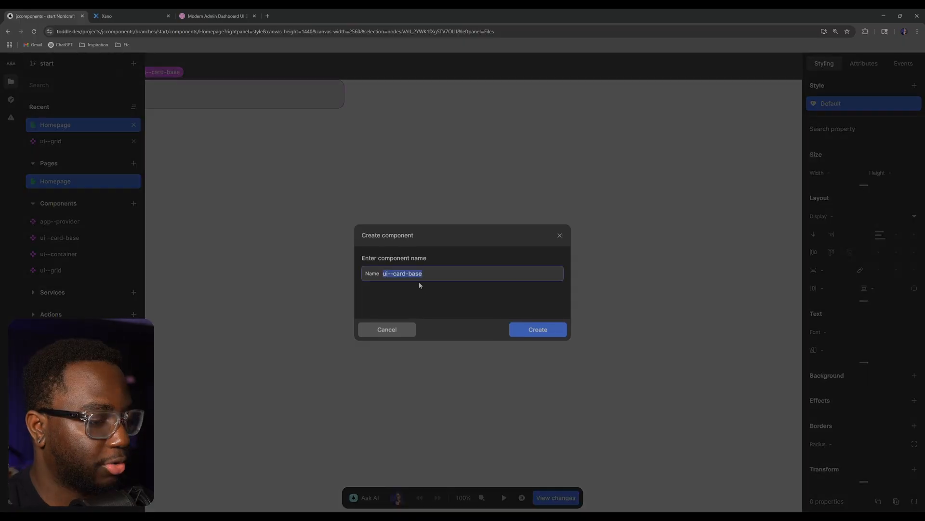
{"action": "key", "text": "Right"}
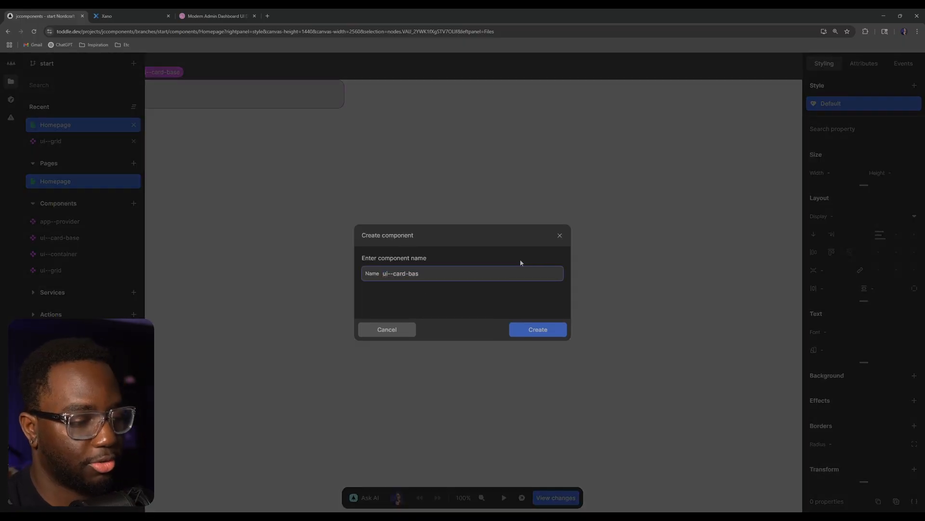
{"action": "key", "text": "BackSpace"}
{"action": "key", "text": "BackSpace"}
{"action": "key", "text": "BackSpace"}
{"action": "key", "text": "BackSpace"}
{"action": "key", "text": "BackSpace"}
{"action": "key", "text": "BackSpace"}
{"action": "key", "text": "BackSpace"}
{"action": "key", "text": "BackSpace"}
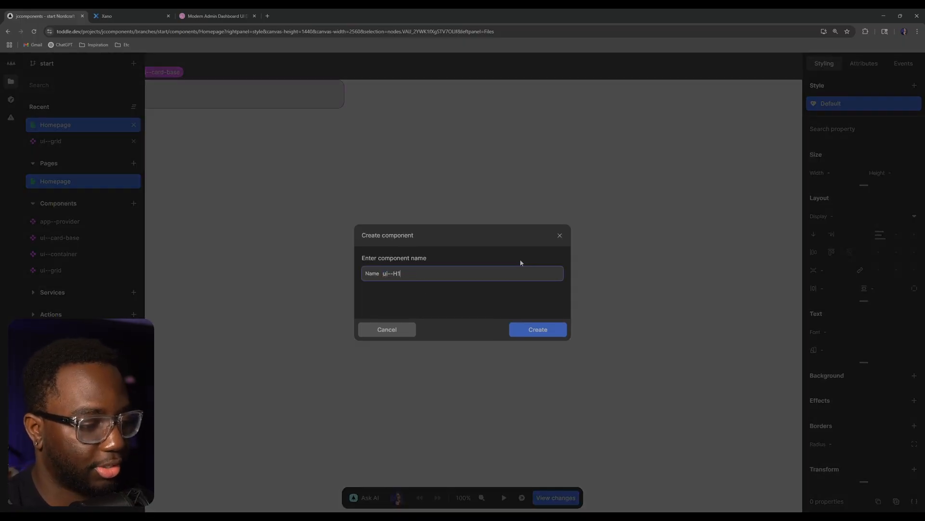
{"action": "key", "text": "Return"}
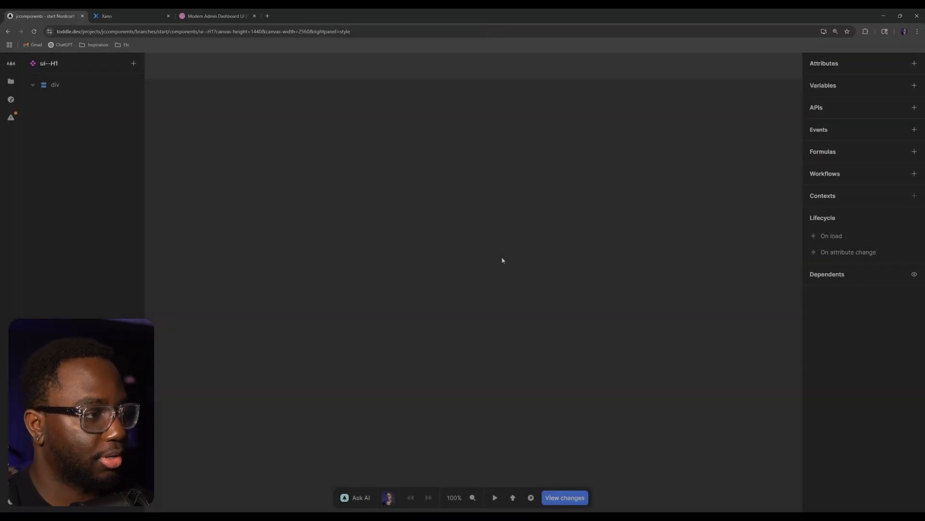
- Replace the default root div of ui--H1 with a Heading 1 element
{"action": "left_click", "coordinate": [62, 91]}
{"action": "key", "text": "Delete"}
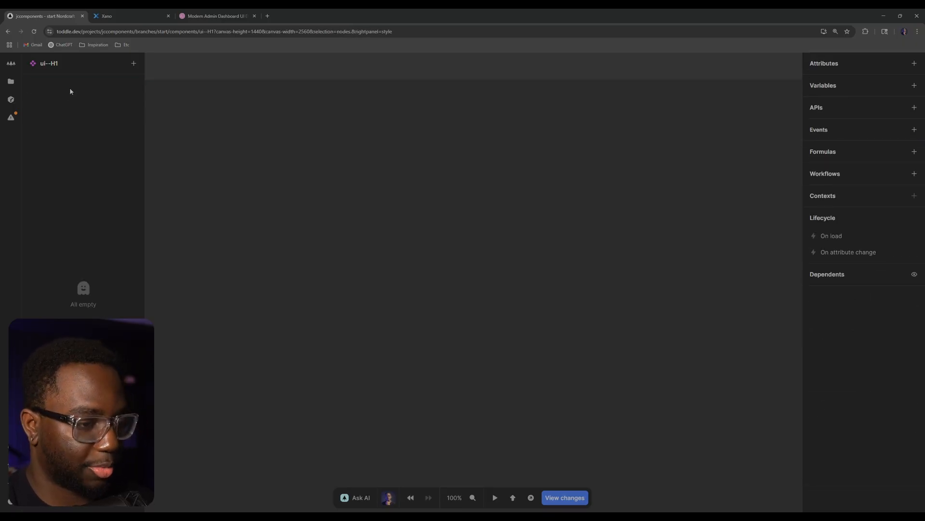
{"action": "key", "text": "a"}
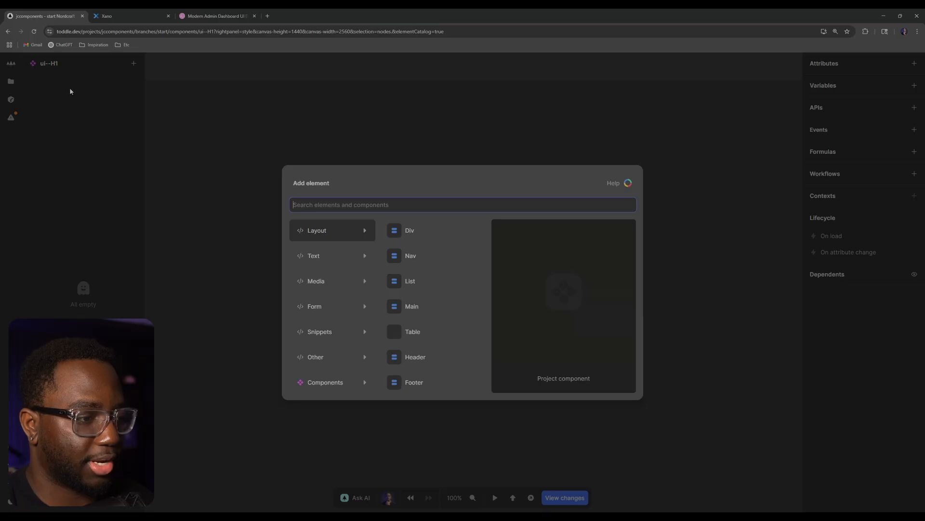
{"action": "type", "text": "head"}
{"action": "key", "text": "Down"}
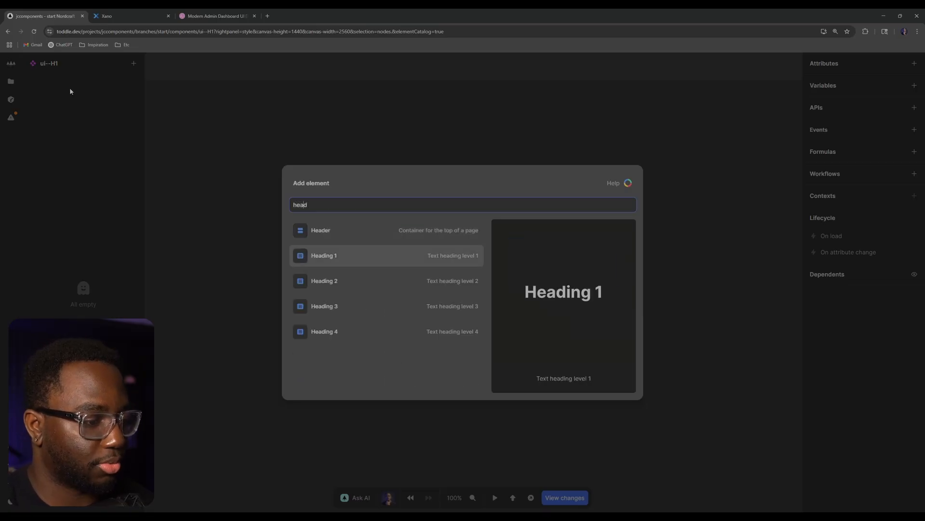
{"action": "key", "text": "Return"}
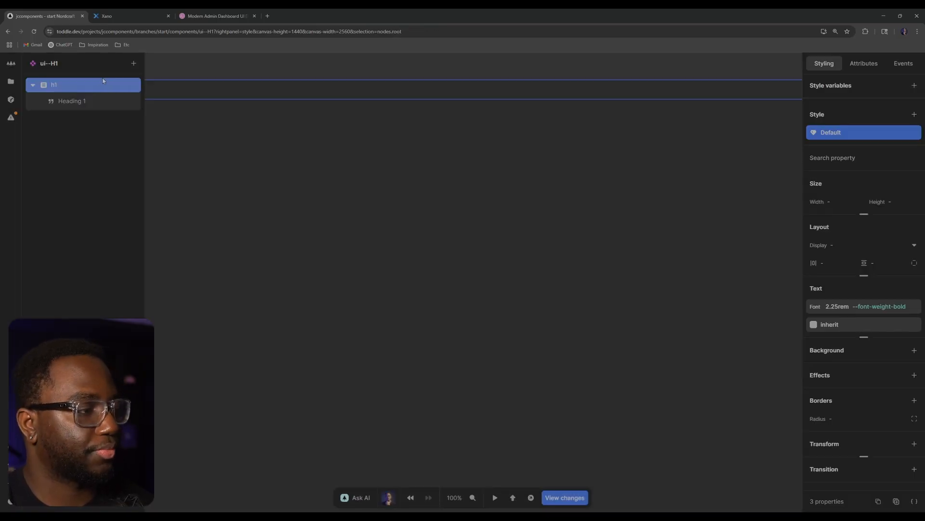
- Replace the text inside the h1 element with a slot
{"action": "left_click", "coordinate": [108, 102]}
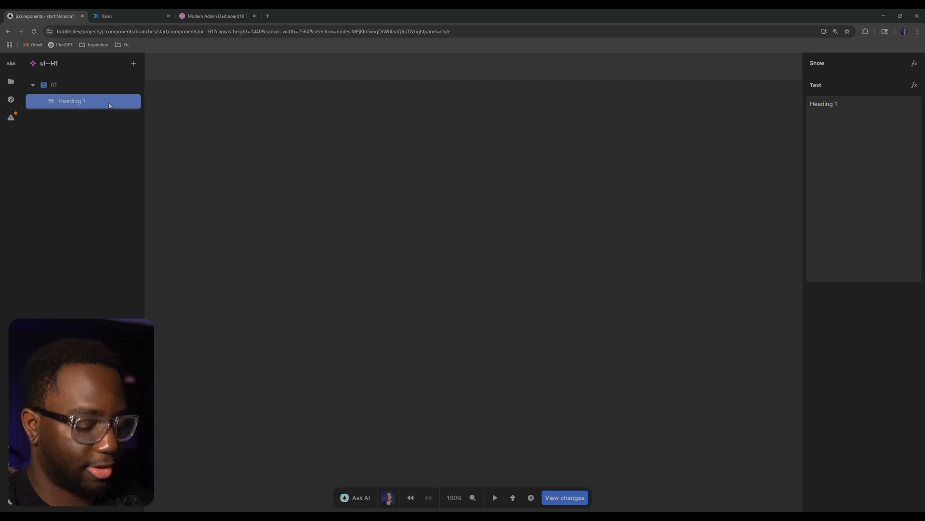
{"action": "key", "text": "Delete"}
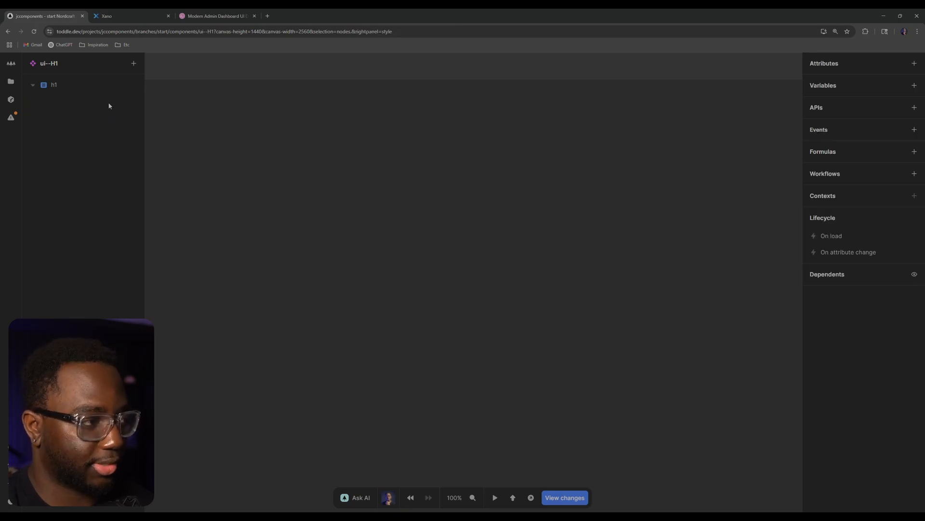
{"action": "left_click", "coordinate": [101, 88]}
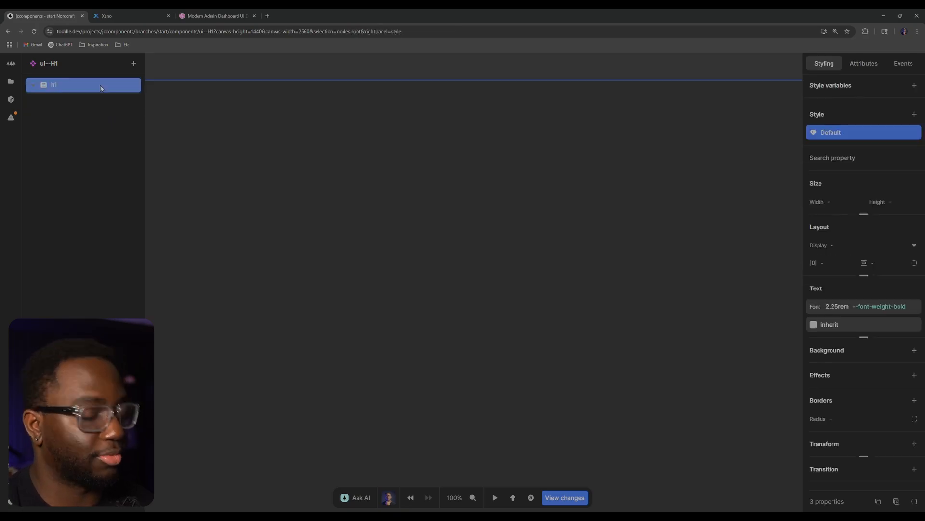
{"action": "type", "text": "aslot"}
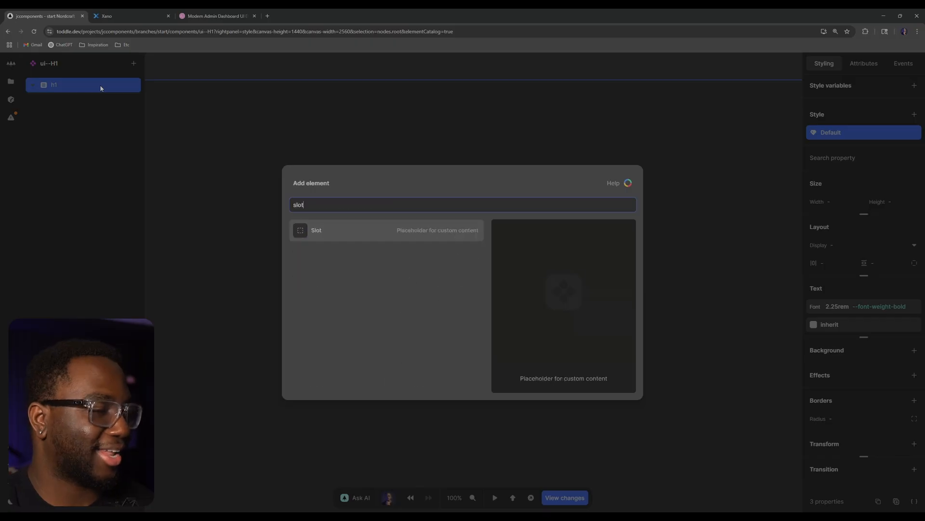
{"action": "key", "text": "Return"}
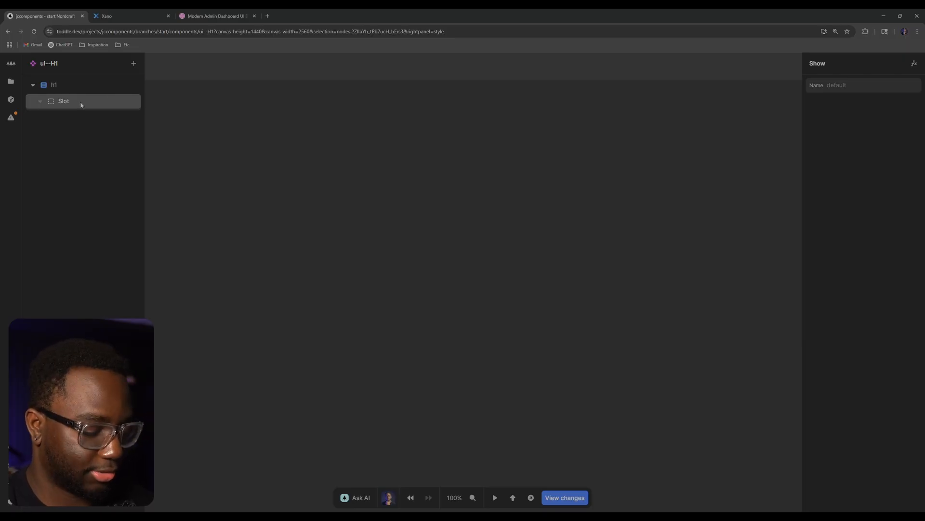
- Add a text element inside the slot and set its text to "Heading 1"
{"action": "type", "text": "atext"}
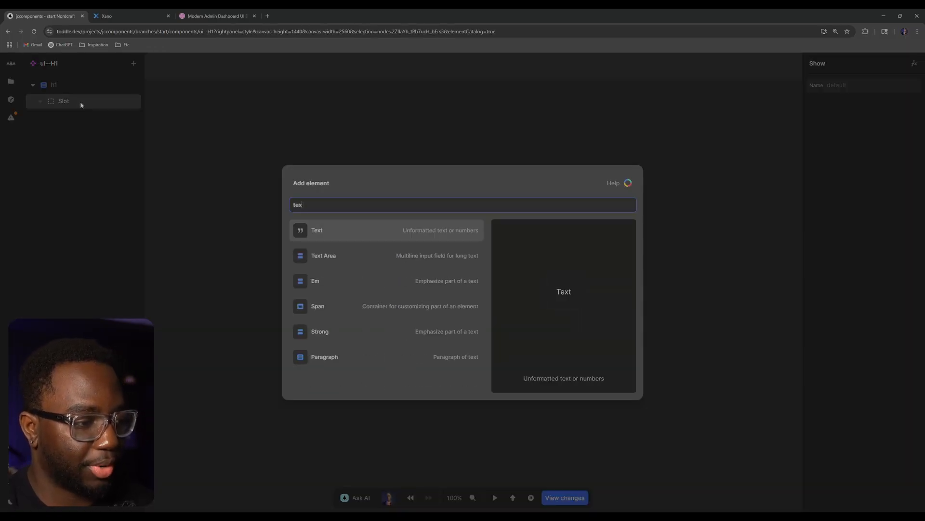
{"action": "key", "text": "Return"}
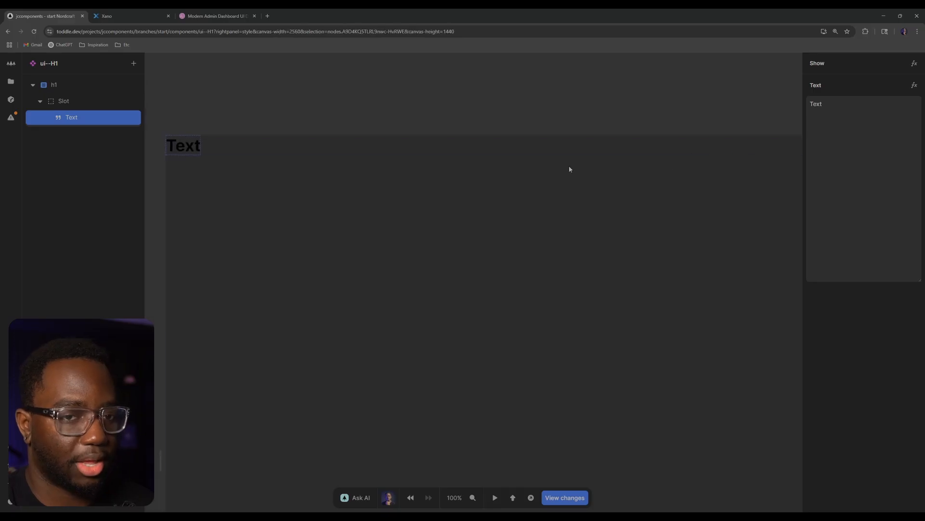
{"action": "left_click", "coordinate": [857, 116]}
{"action": "key", "text": "ctrl+a"}
{"action": "type", "text": "Heading 1"}
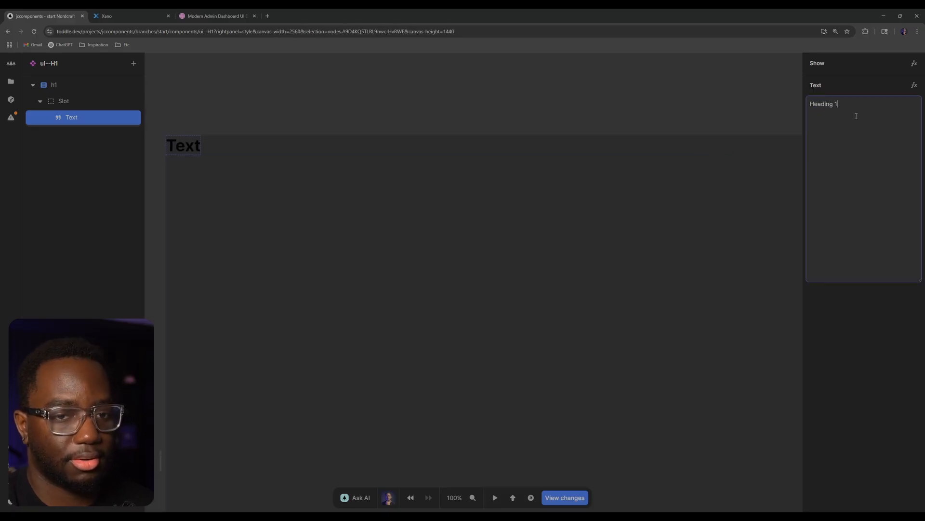
{"action": "left_click", "coordinate": [505, 88]}
- Shorten the slot's placeholder text to "Heading"
{"action": "left_click", "coordinate": [92, 118]}
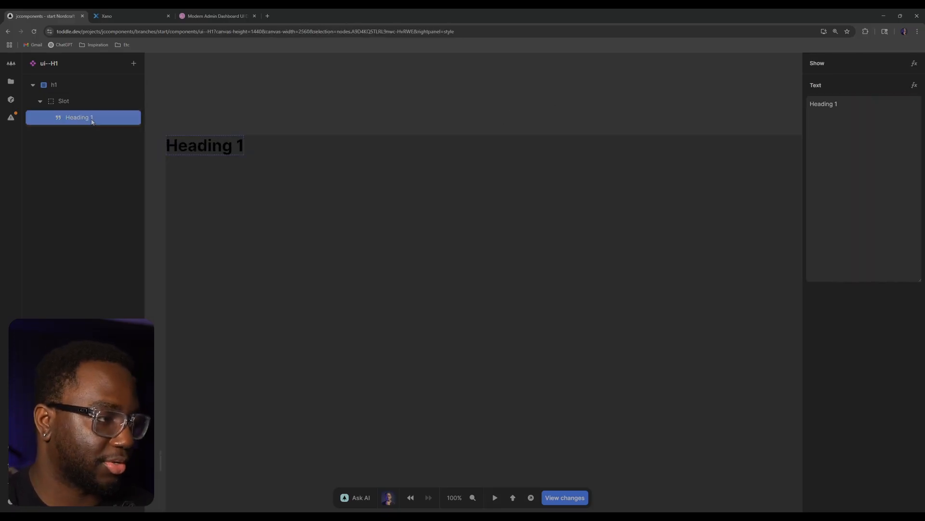
{"action": "left_click", "coordinate": [838, 110]}
{"action": "left_click", "coordinate": [839, 110]}
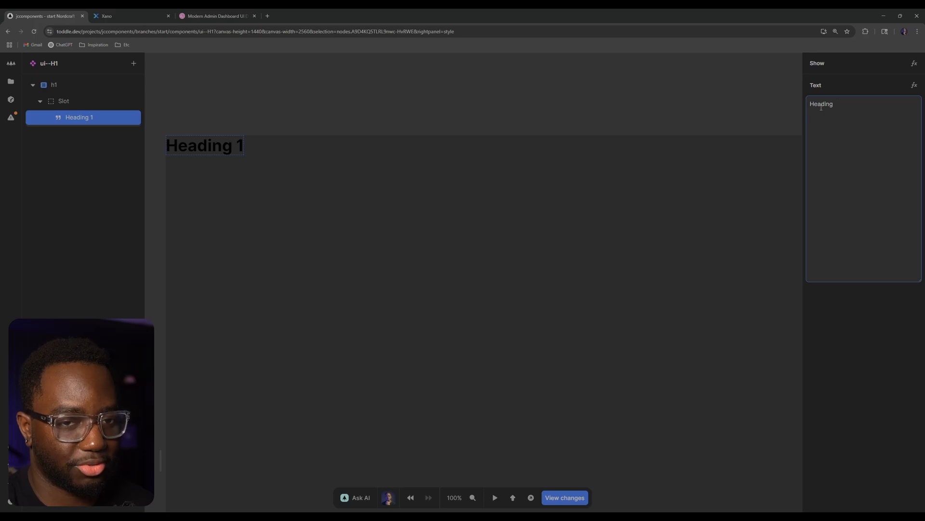
{"action": "left_click", "coordinate": [618, 87]}
- Select the h1 element and review its font family, size and weight settings
{"action": "left_click", "coordinate": [109, 100]}
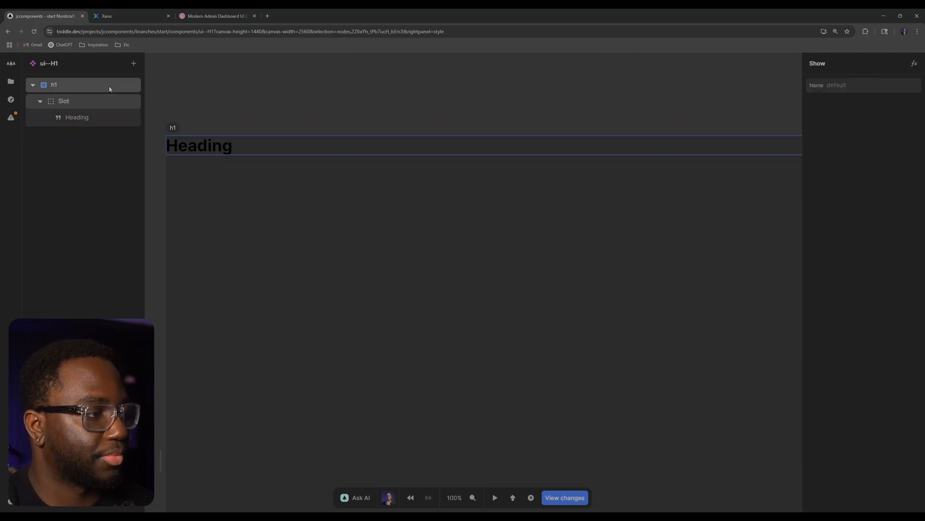
{"action": "left_click", "coordinate": [109, 88]}
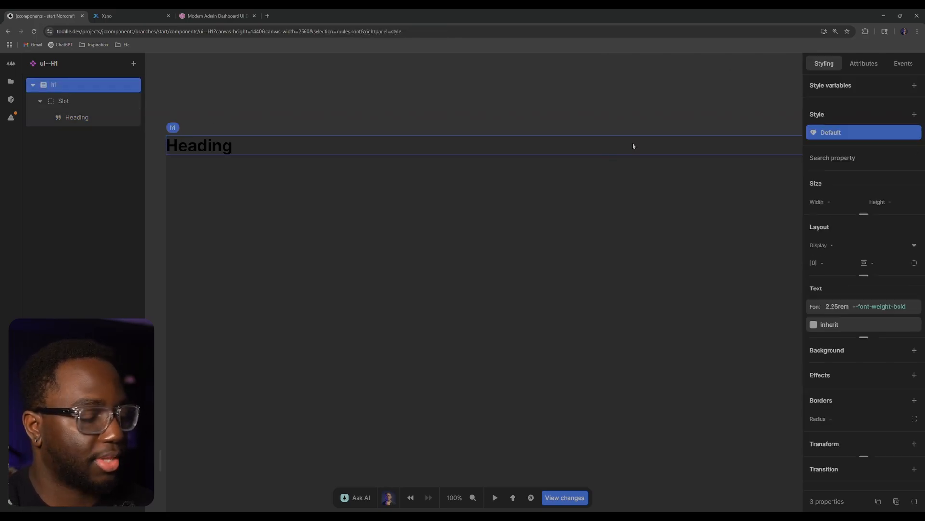
{"action": "left_click", "coordinate": [849, 308]}
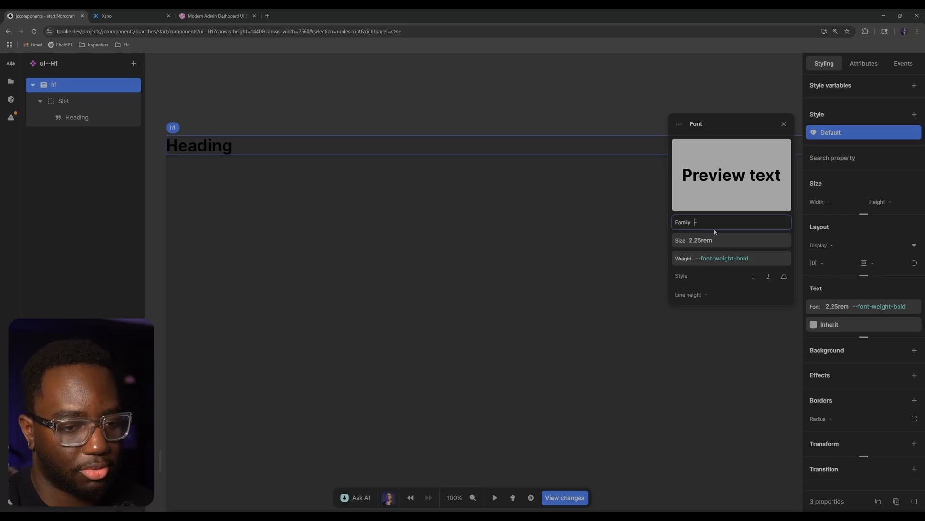
{"action": "left_click", "coordinate": [723, 241]}
{"action": "left_click", "coordinate": [571, 238]}
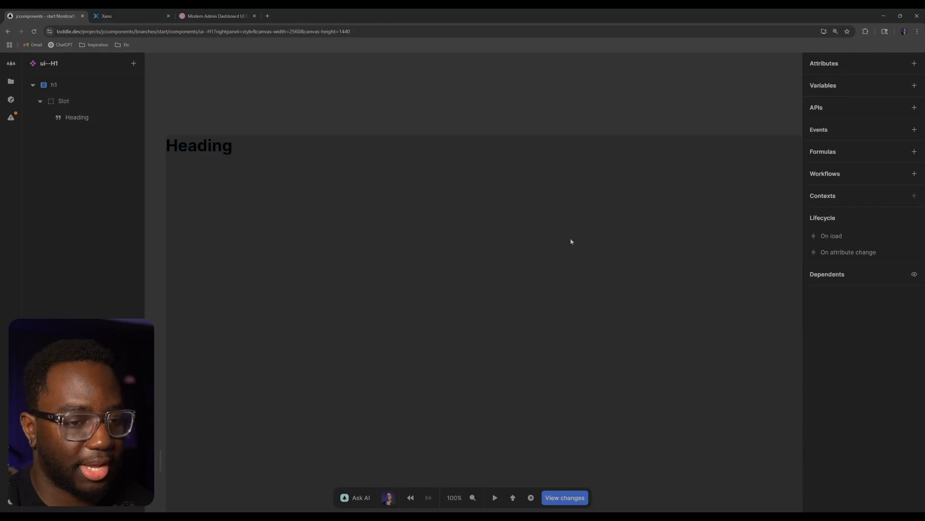
{"action": "left_click", "coordinate": [228, 144]}
{"action": "left_click", "coordinate": [253, 87]}
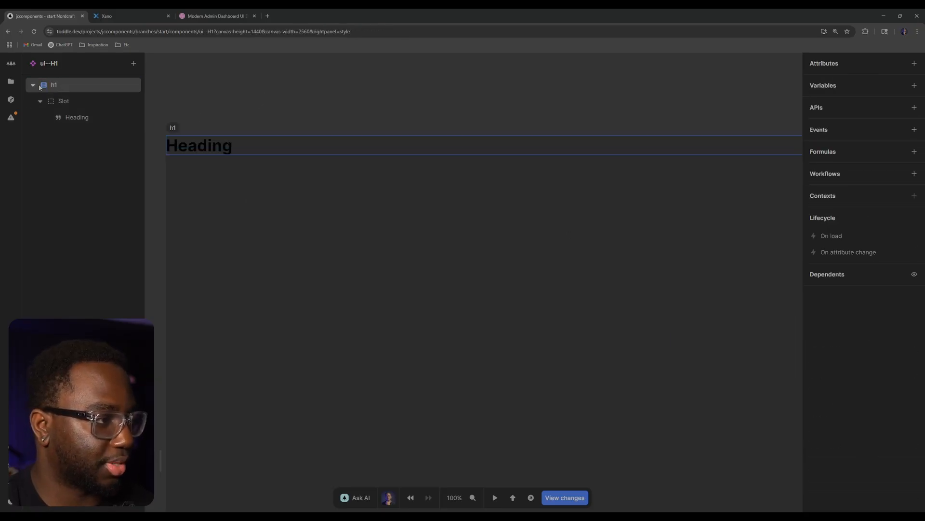
- Open the Homepage and add the ui--H1 component inside ui--card-base
{"action": "left_click", "coordinate": [16, 82]}
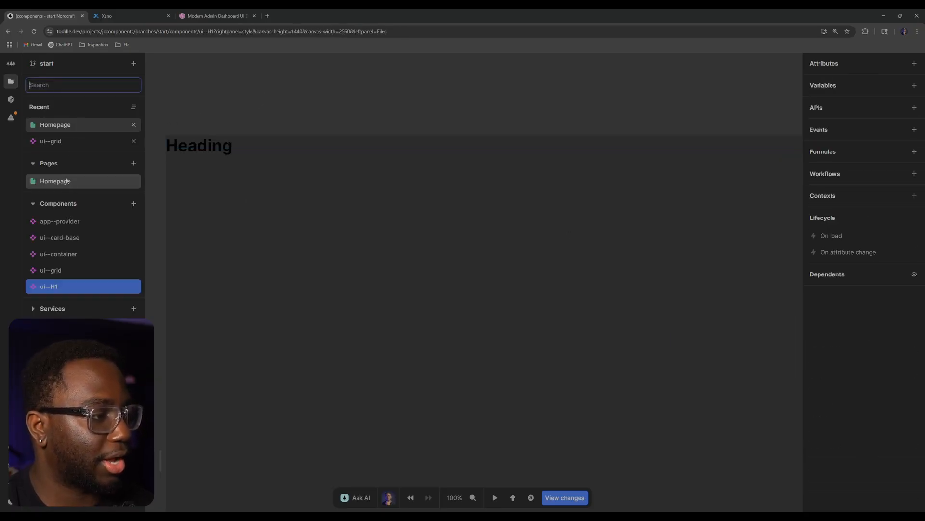
{"action": "left_click", "coordinate": [70, 181]}
{"action": "left_click", "coordinate": [92, 133]}
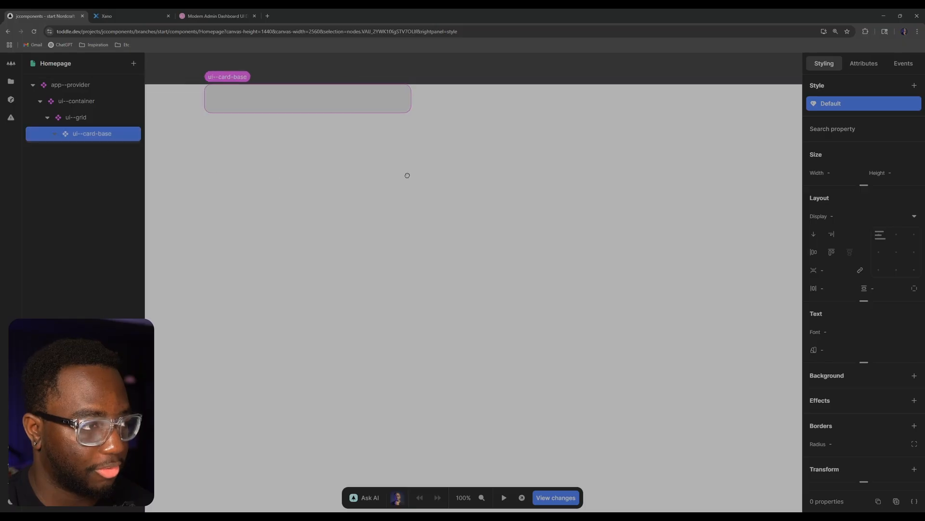
{"action": "type", "text": "a"}
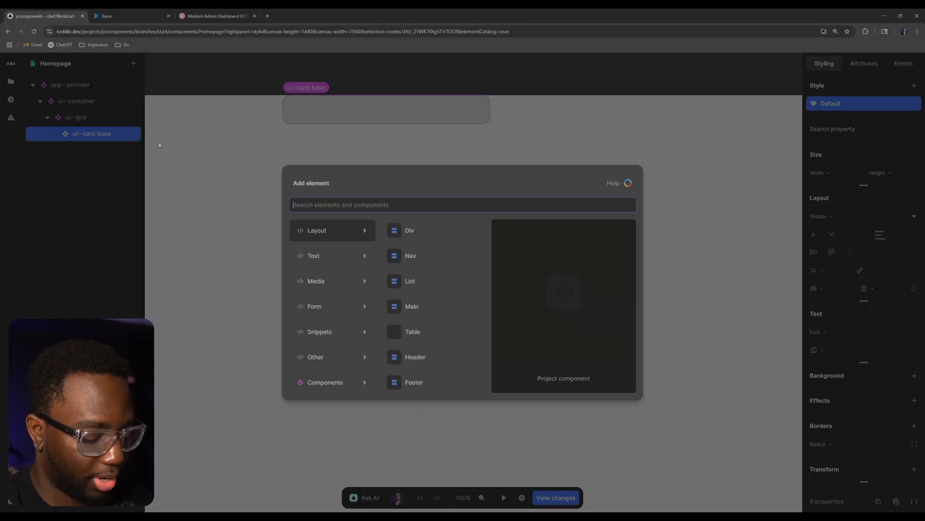
{"action": "type", "text": "h1"}
{"action": "key", "text": "Return"}
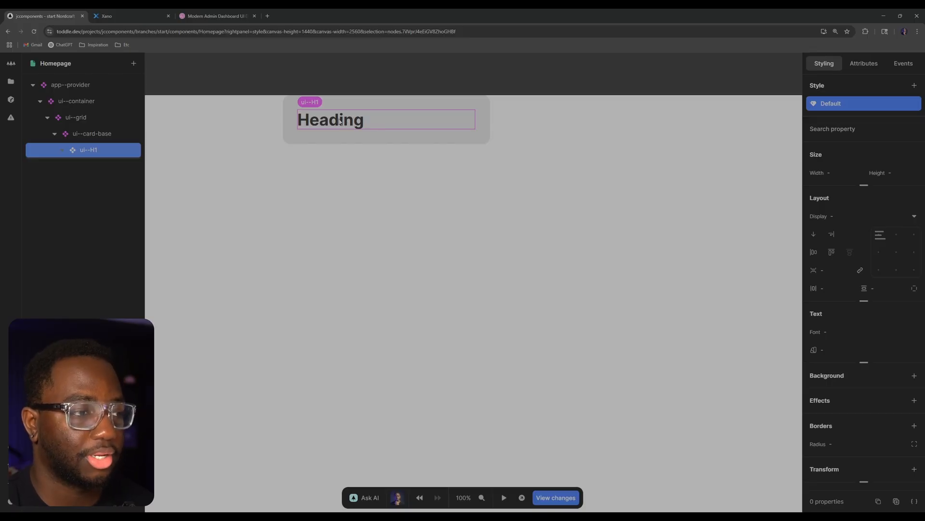
- Open ui--H1 from the Homepage, inspect its slot and placeholder text, and return to the Homepage
{"action": "double_click", "coordinate": [89, 150]}
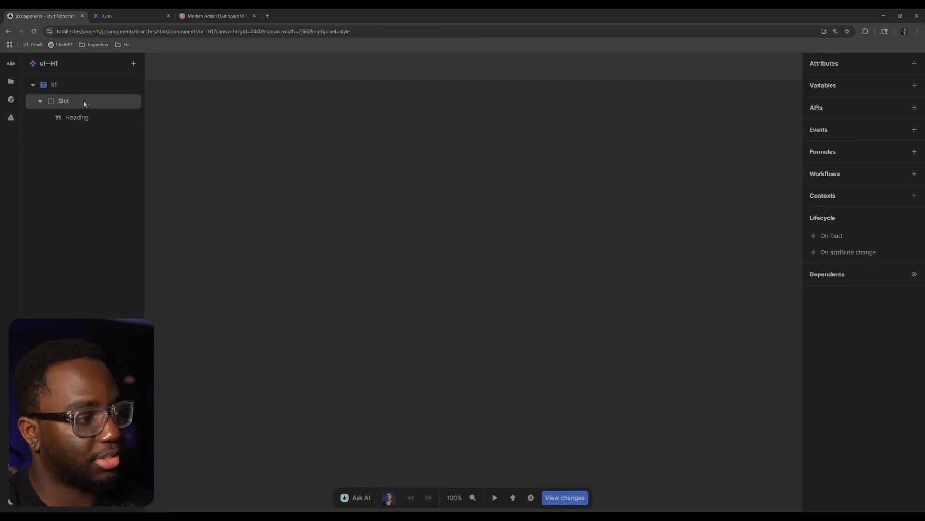
{"action": "left_click", "coordinate": [84, 104]}
{"action": "left_click", "coordinate": [73, 119]}
{"action": "key", "text": "alt+Left"}
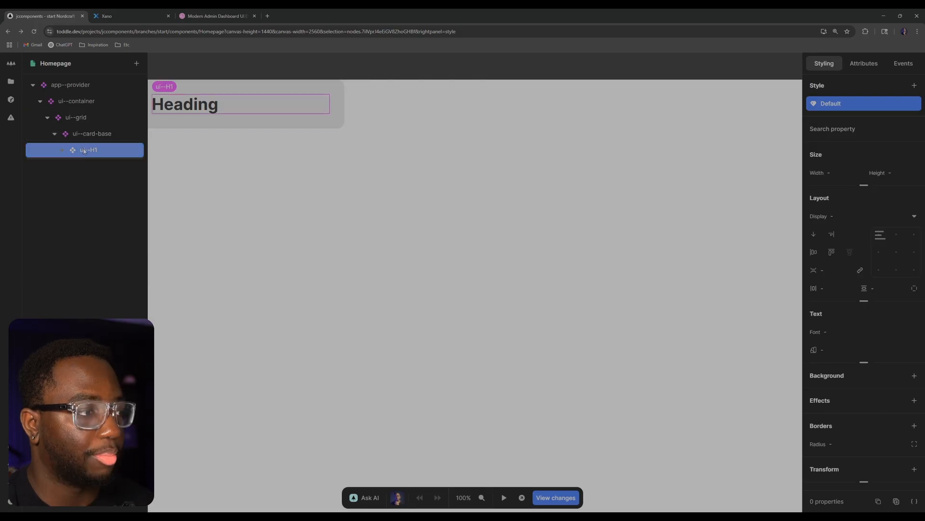
- Try overriding the heading's placeholder with a text element inside ui--H1 on the Homepage, and delete that element
{"action": "type", "text": "atext"}
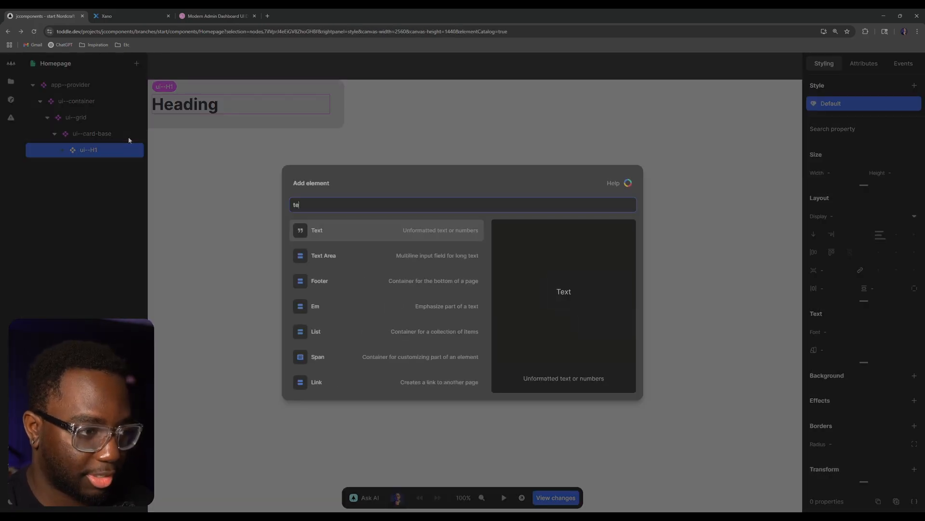
{"action": "key", "text": "Return"}
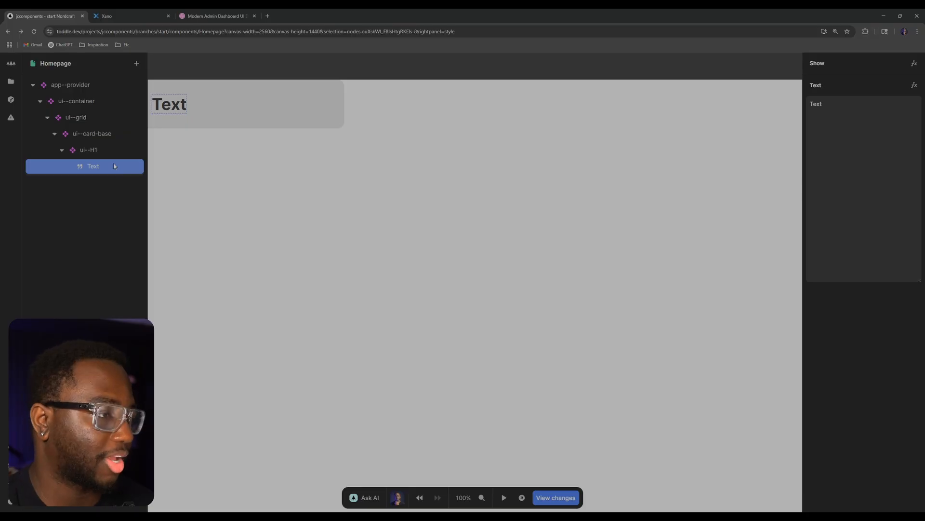
{"action": "key", "text": "Delete"}
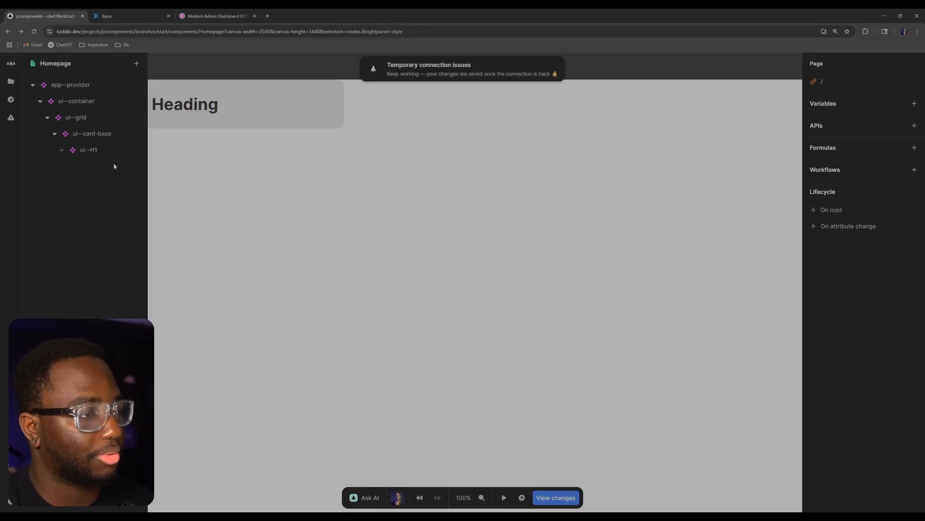
- Delete the ui--H1 component from ui--card-base on the Homepage
{"action": "left_click", "coordinate": [130, 152]}
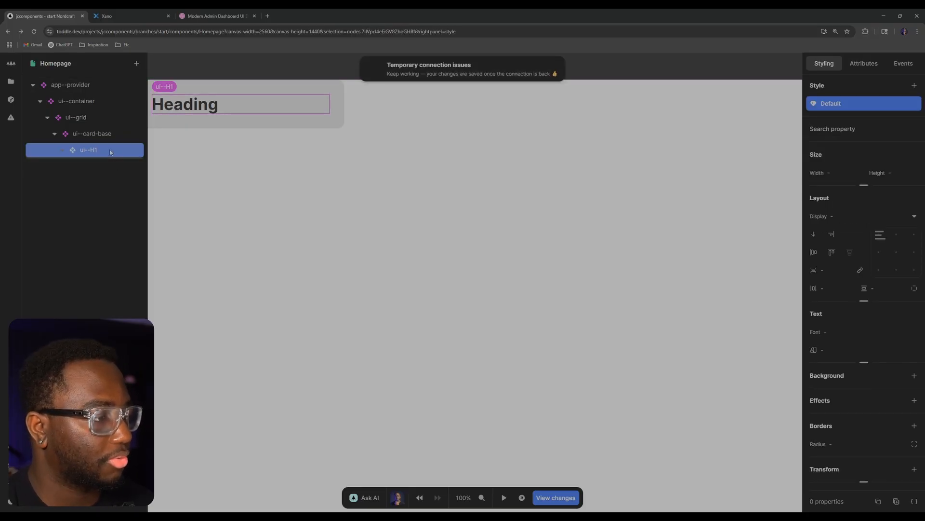
{"action": "key", "text": "Delete"}
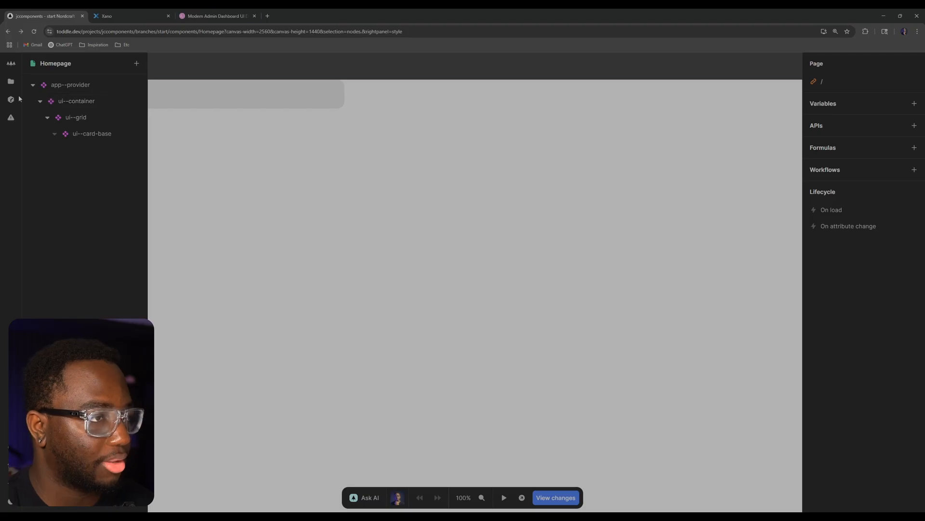
- Create a new component named ui--paragraph
{"action": "left_click", "coordinate": [10, 81]}
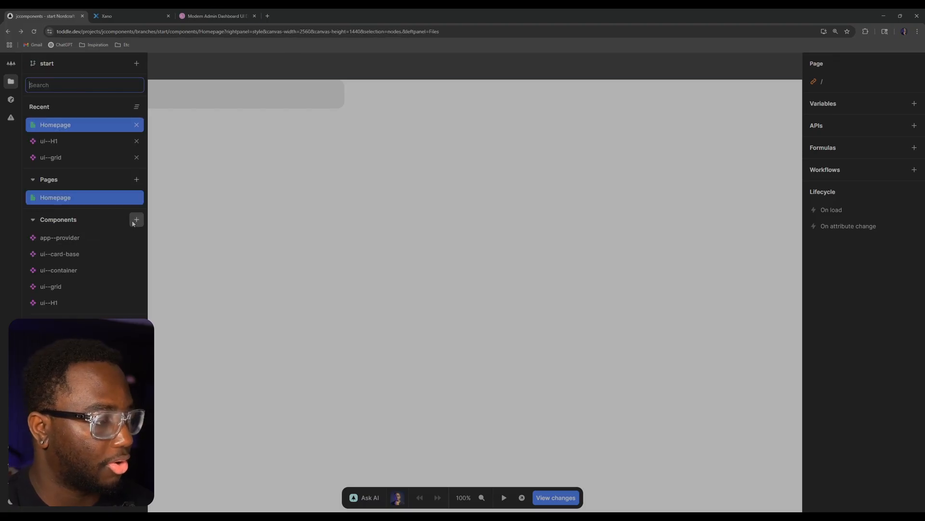
{"action": "left_click", "coordinate": [137, 220]}
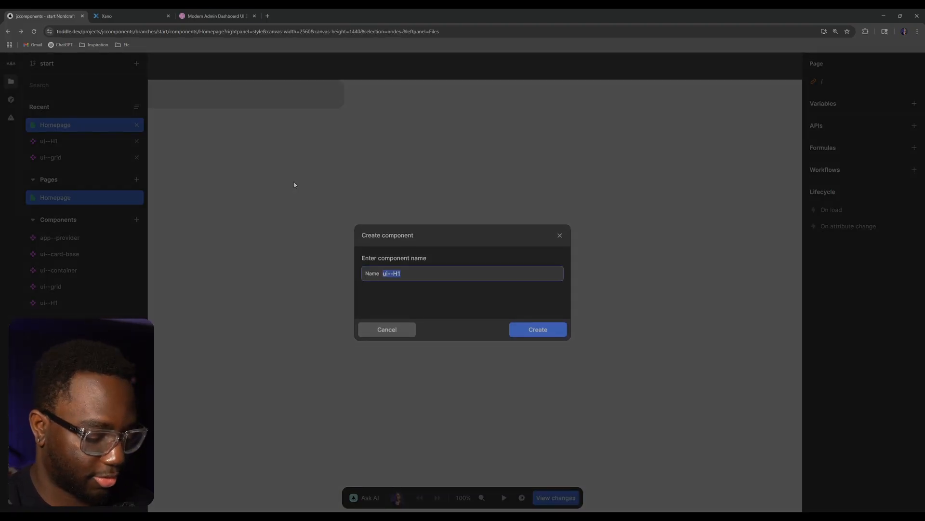
{"action": "key", "text": "Right"}
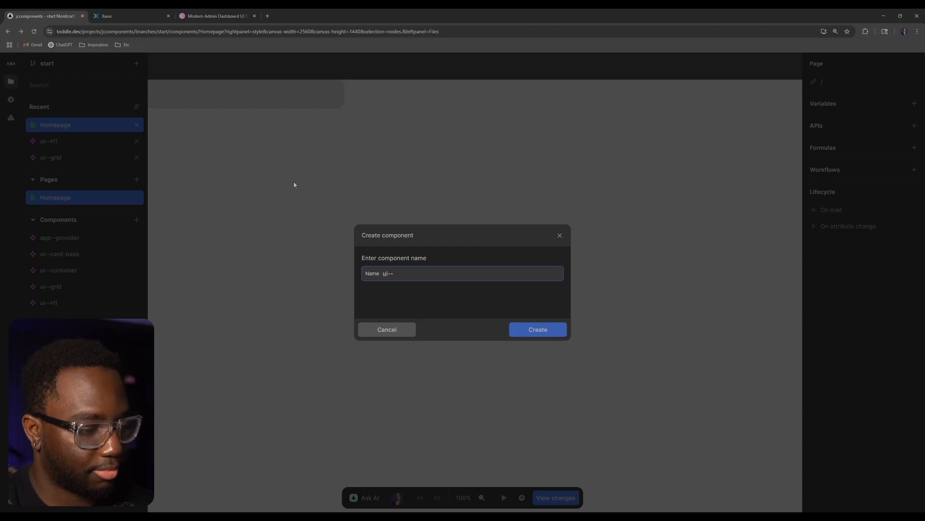
{"action": "type", "text": "P"}
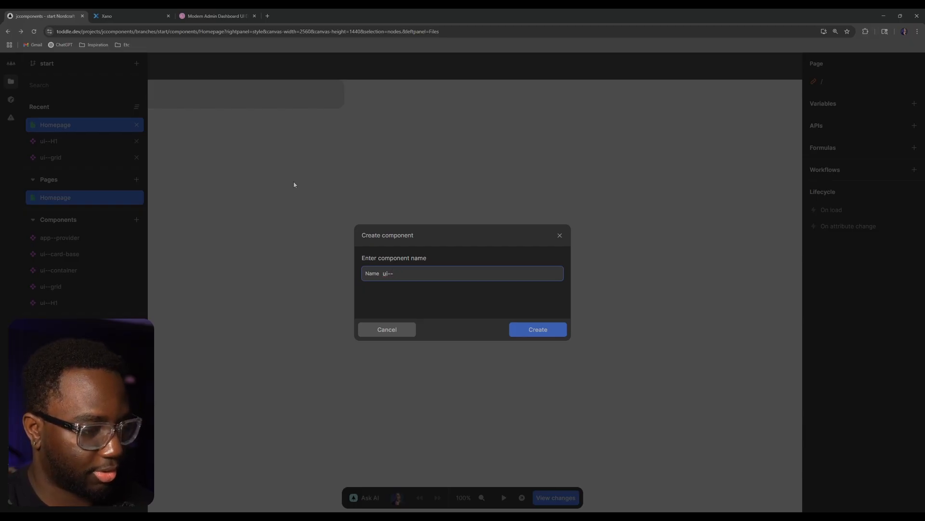
{"action": "type", "text": "paragraph"}
{"action": "key", "text": "Return"}
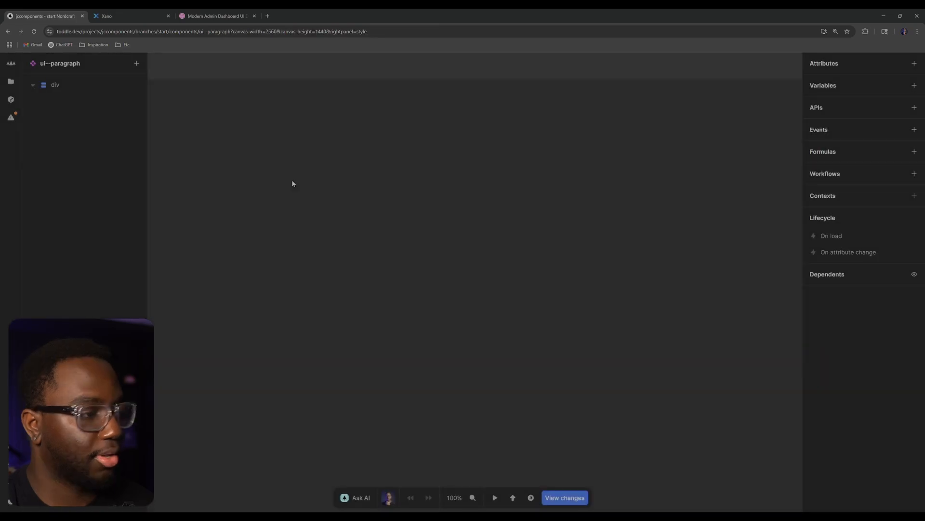
- Replace the default div in ui--paragraph with a Paragraph element
{"action": "left_click", "coordinate": [109, 88]}
{"action": "key", "text": "Delete"}
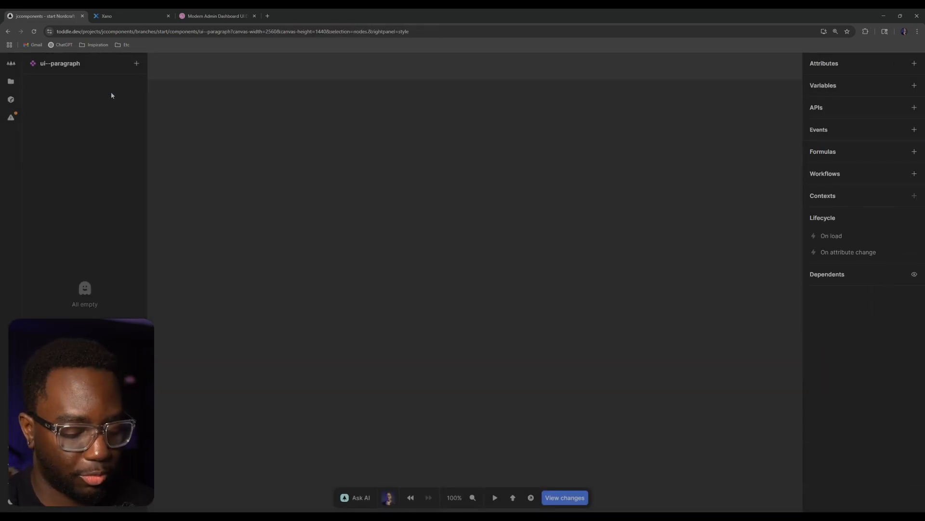
{"action": "type", "text": "apara"}
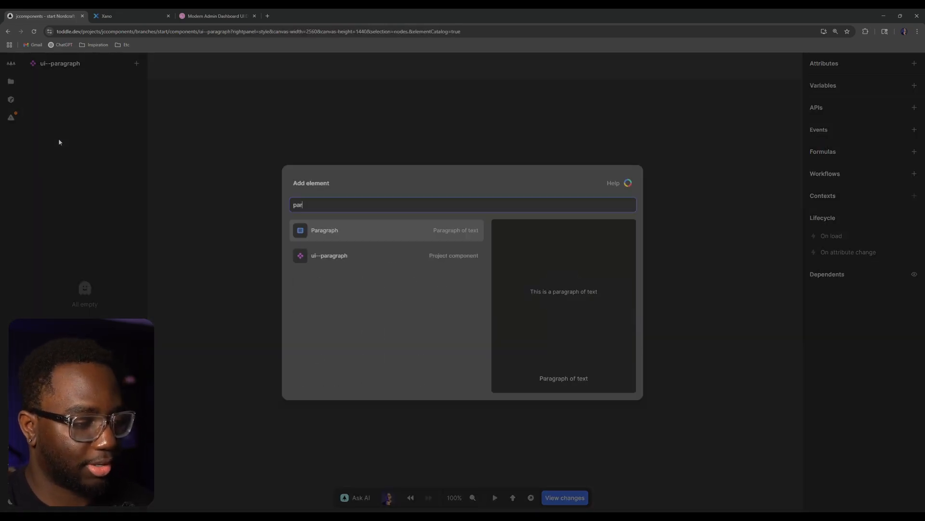
{"action": "key", "text": "Return"}
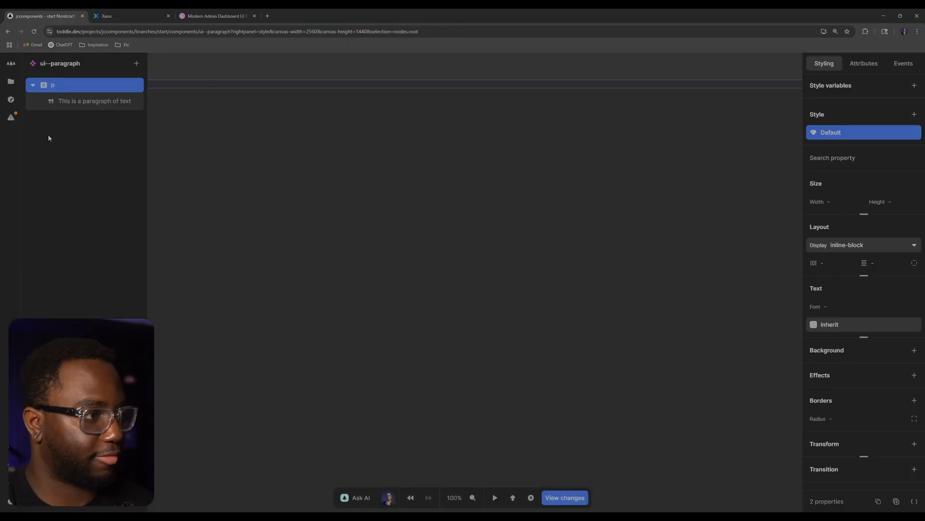
- Replace the default text inside the p element with a Slot
{"action": "left_click", "coordinate": [76, 103]}
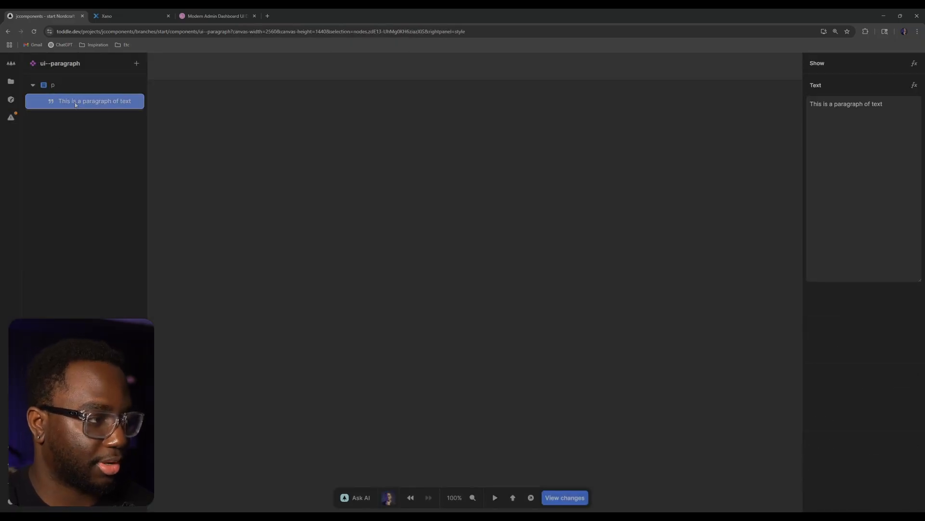
{"action": "key", "text": "Delete"}
{"action": "left_click", "coordinate": [109, 90]}
{"action": "type", "text": "a"}
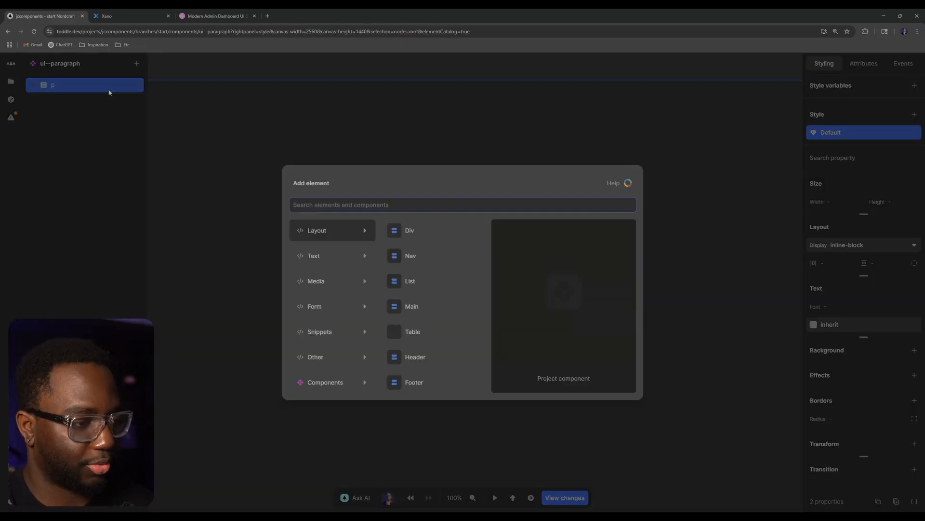
{"action": "type", "text": "slot"}
{"action": "key", "text": "Return"}
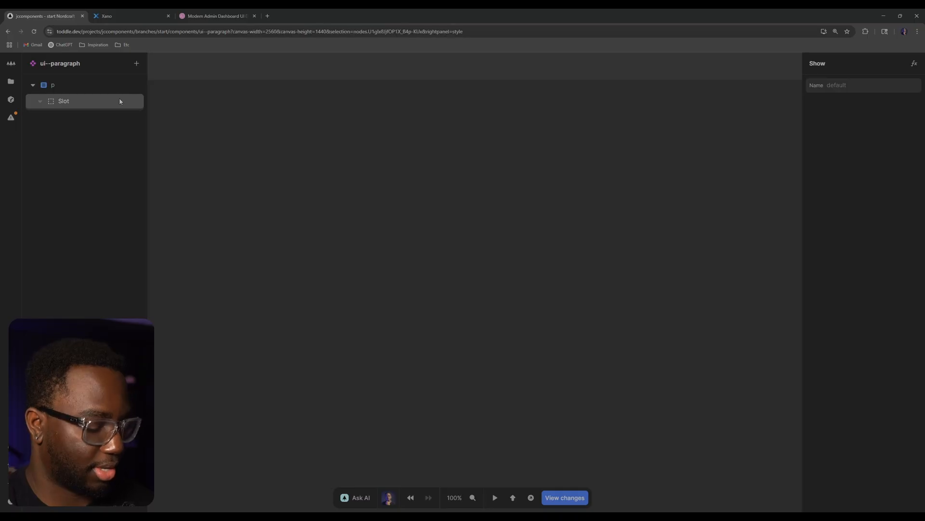
- Add a text element inside the slot of ui--paragraph as placeholder and set its content to "This is a paragraph."
{"action": "type", "text": "atex"}
{"action": "key", "text": "Return"}
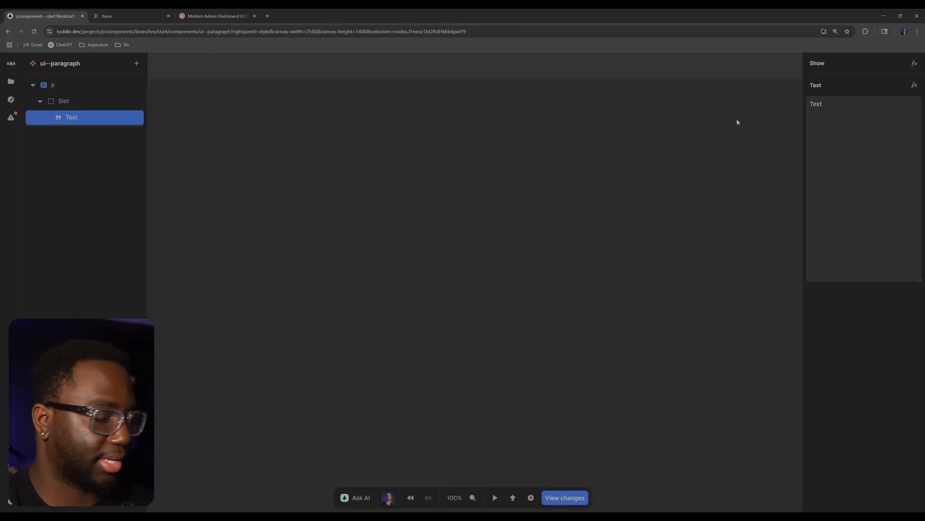
{"action": "left_click", "coordinate": [884, 120]}
{"action": "type", "text": "This is a para"}
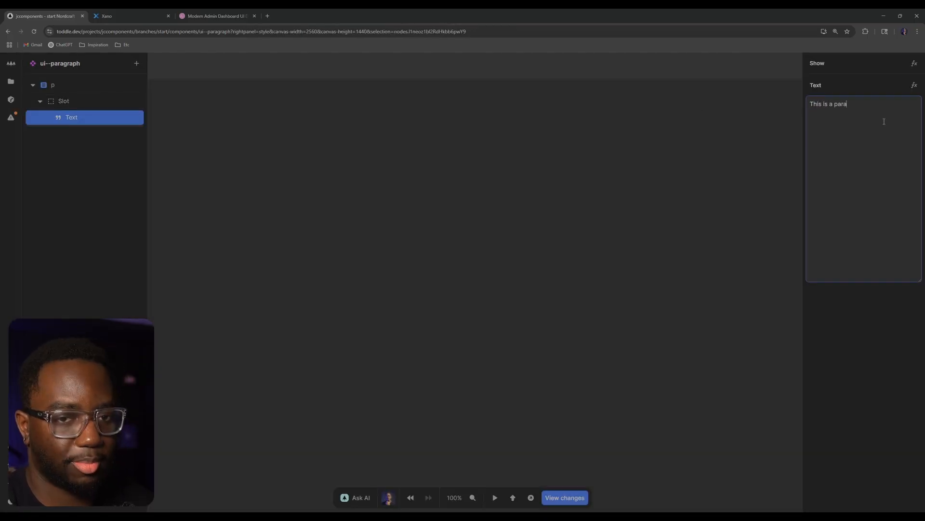
{"action": "type", "text": "graph."}
{"action": "left_click", "coordinate": [443, 204]}
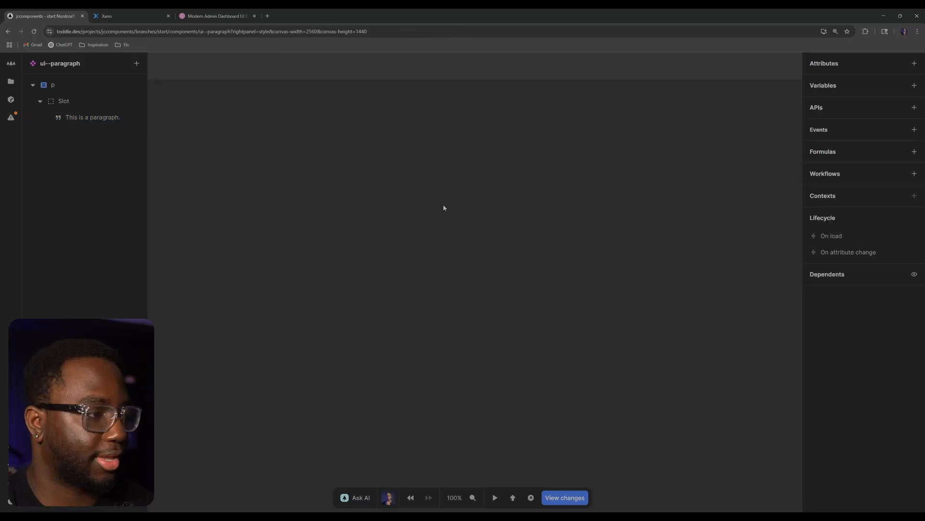
- Rename the ui--H1 component to ui--h1 in the project files
{"action": "left_click", "coordinate": [11, 82]}
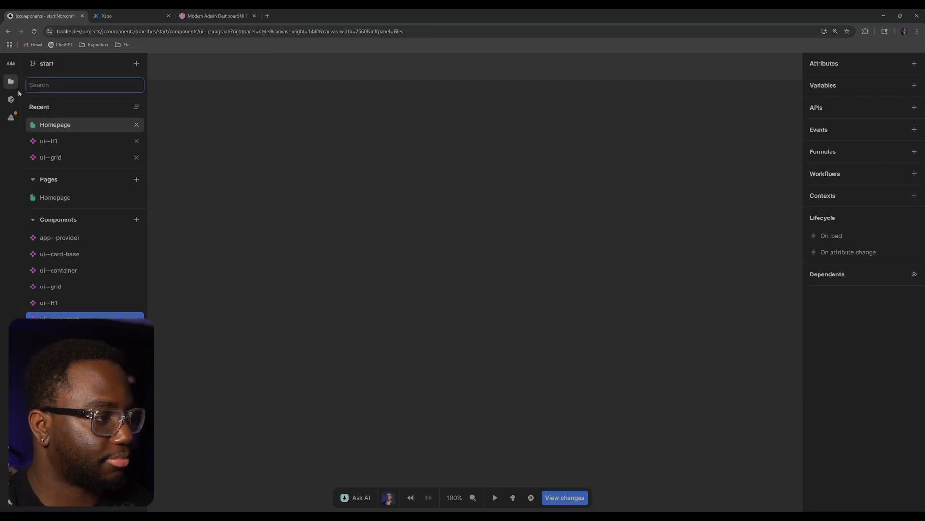
{"action": "right_click", "coordinate": [69, 302]}
{"action": "left_click", "coordinate": [116, 314]}
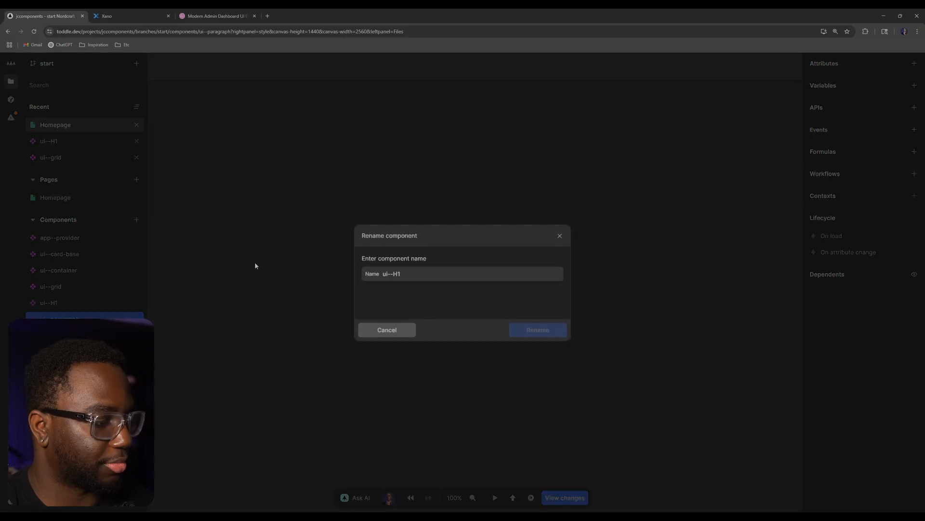
{"action": "key", "text": "BackSpace"}
{"action": "key", "text": "BackSpace"}
{"action": "type", "text": "h1"}
{"action": "key", "text": "Return"}
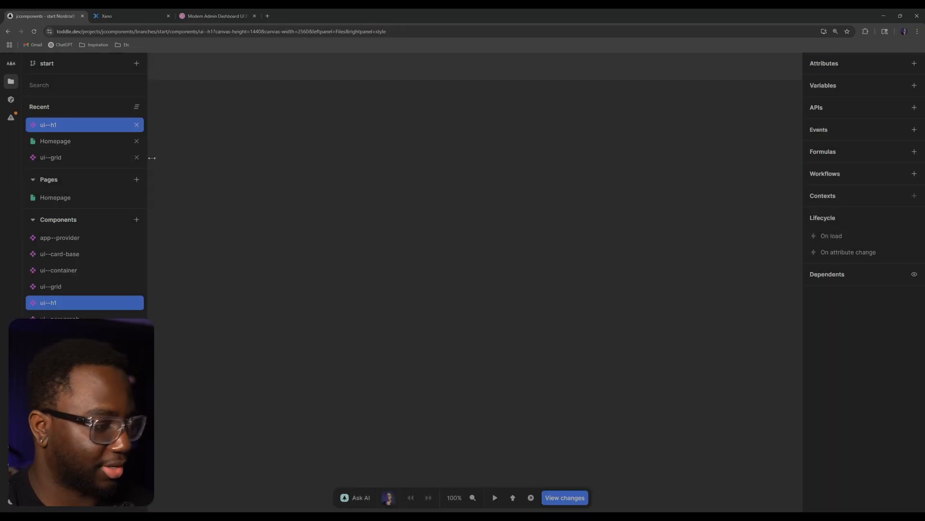
- Clear the recent files list, return to the Homepage and show the project files
{"action": "left_click", "coordinate": [137, 107]}
{"action": "left_click", "coordinate": [56, 125]}
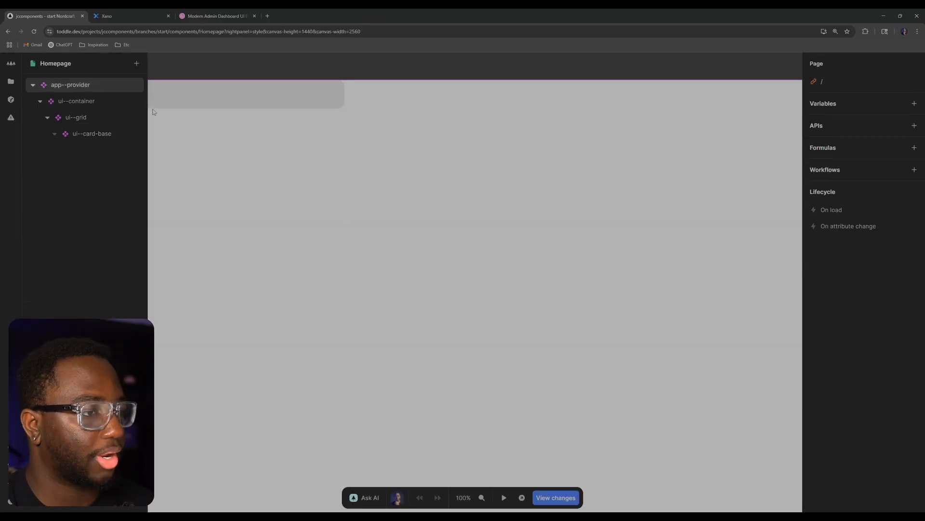
{"action": "left_click", "coordinate": [11, 81]}
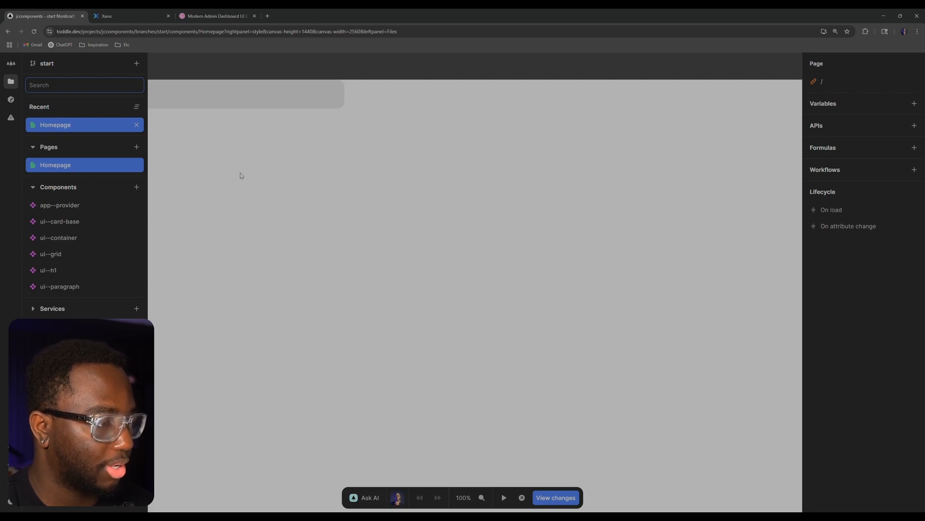
- Check the Dribbble dashboard reference for its page heading, and return to the Homepage's element tree in Nordcraft
{"action": "left_click", "coordinate": [235, 12]}
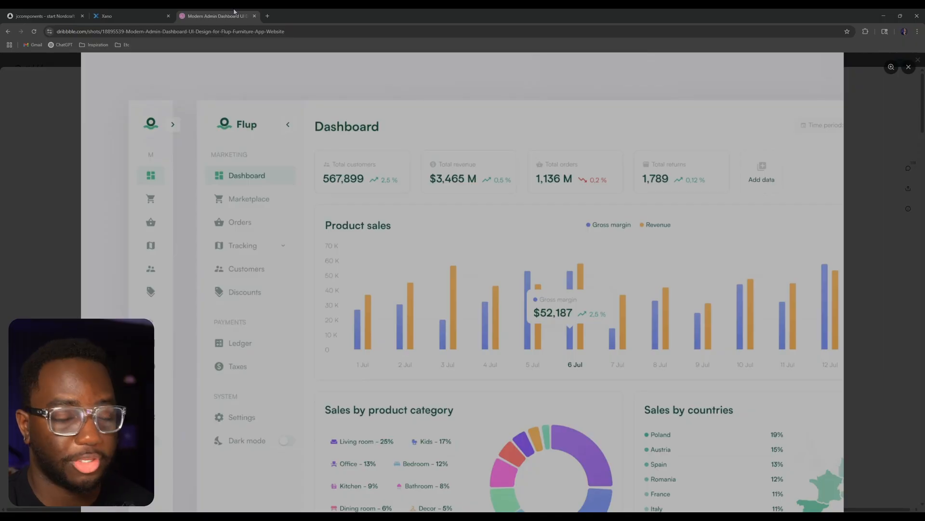
{"action": "left_click", "coordinate": [46, 16]}
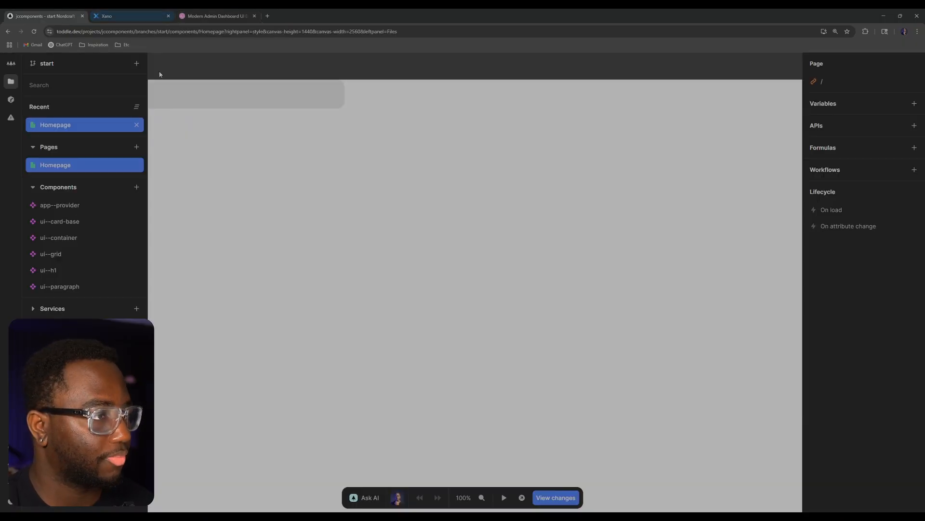
{"action": "left_click", "coordinate": [100, 121]}
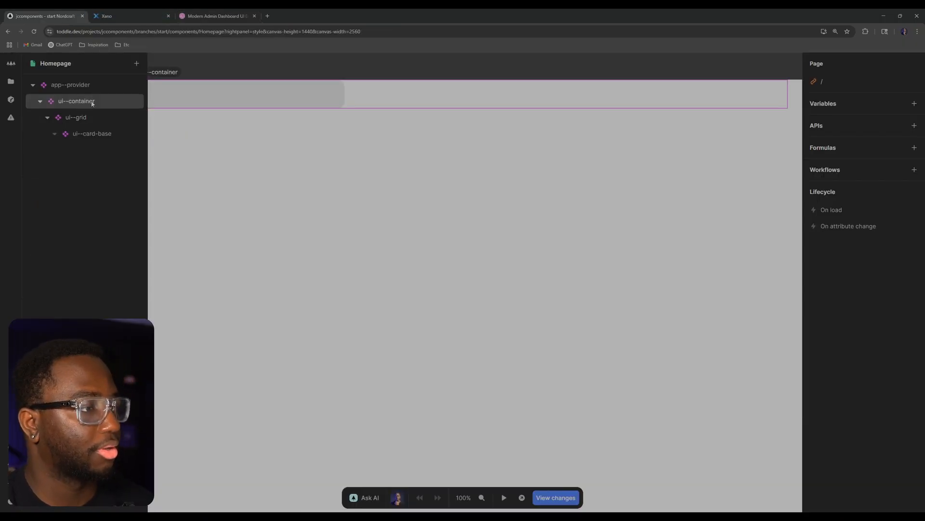
- Add the ui--h1 component inside ui--container on the Homepage and move it above ui--grid
{"action": "left_click", "coordinate": [72, 117]}
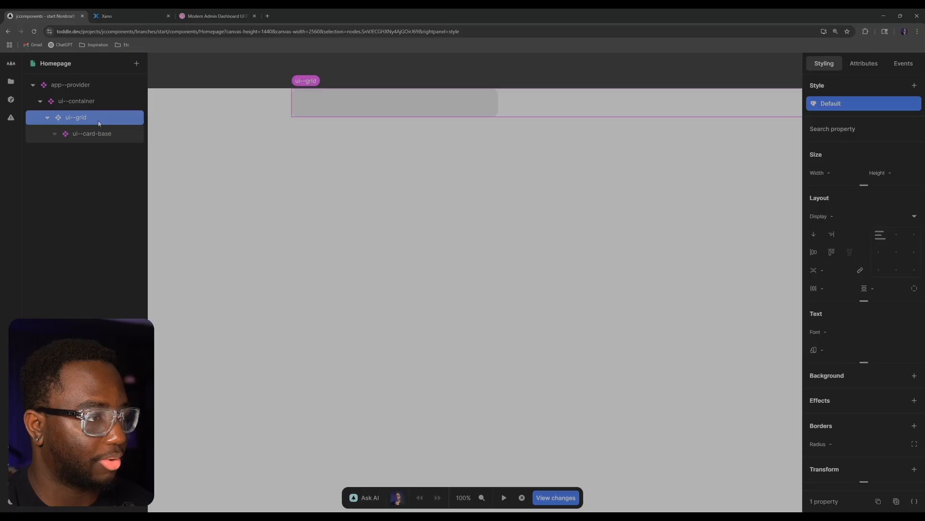
{"action": "left_click", "coordinate": [51, 121]}
{"action": "left_click", "coordinate": [89, 102]}
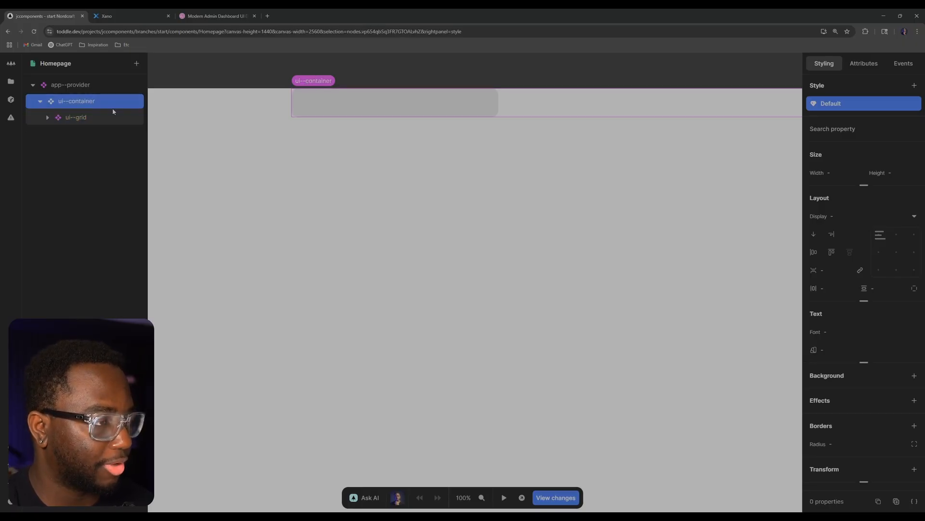
{"action": "type", "text": "ah1"}
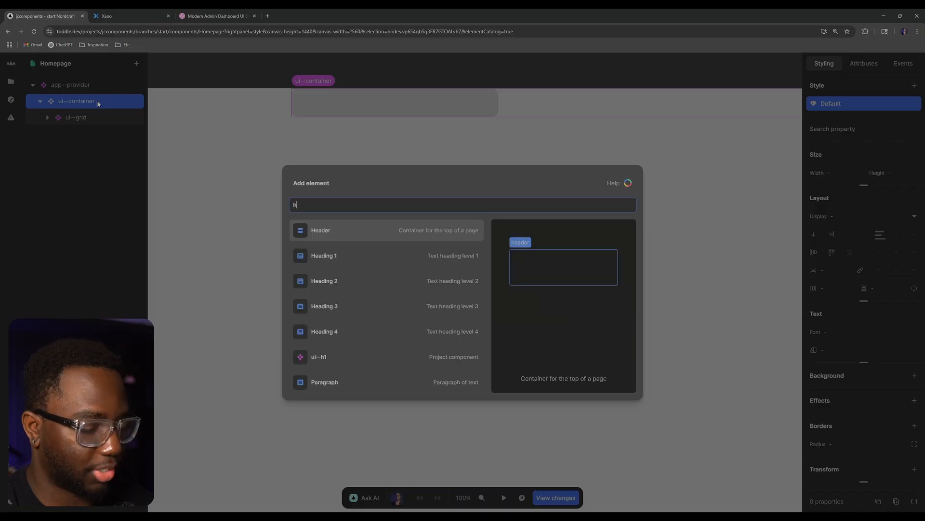
{"action": "key", "text": "Return"}
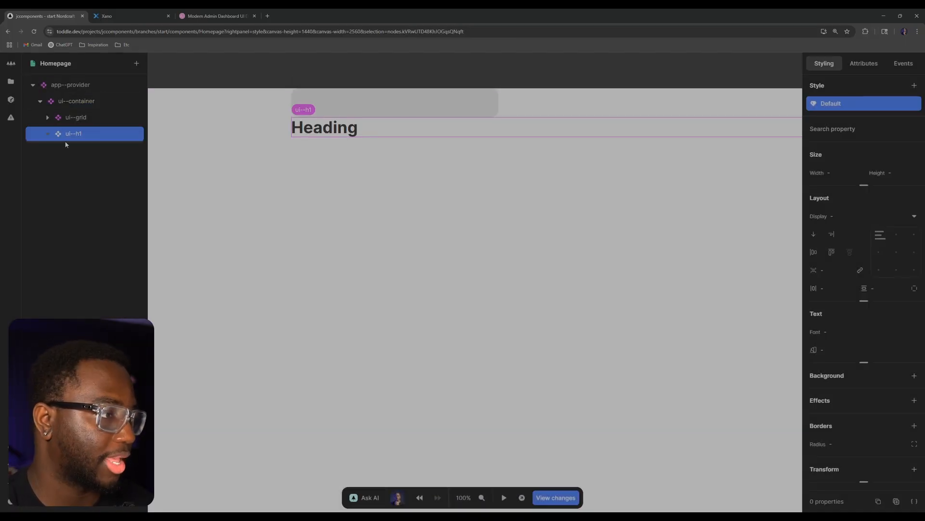
{"action": "mouse_move", "coordinate": [74, 131]}
{"action": "left_mouse_down"}
{"action": "mouse_move", "coordinate": [77, 98]}
{"action": "mouse_move", "coordinate": [80, 118]}
{"action": "left_mouse_up"}
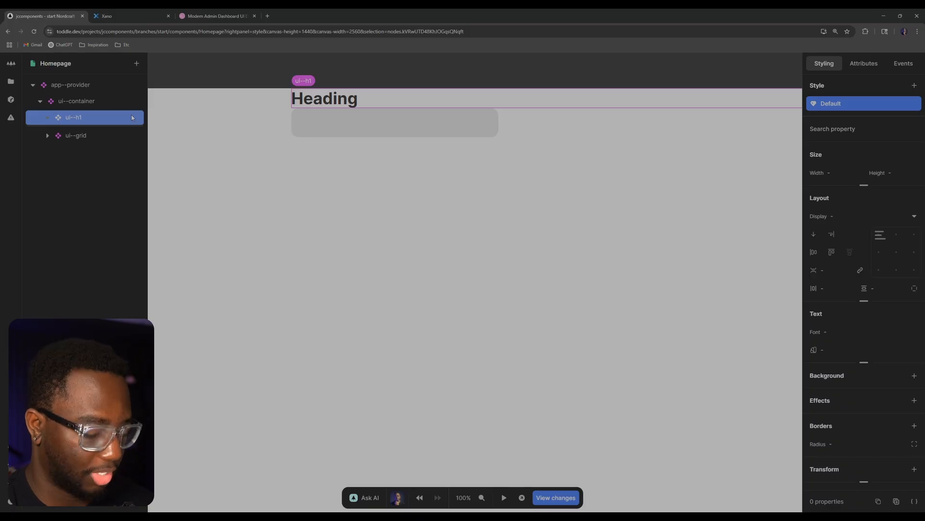
- Add a text element inside ui--h1 on the Homepage and set its content to "Dashboard"
{"action": "type", "text": "atex"}
{"action": "key", "text": "Return"}
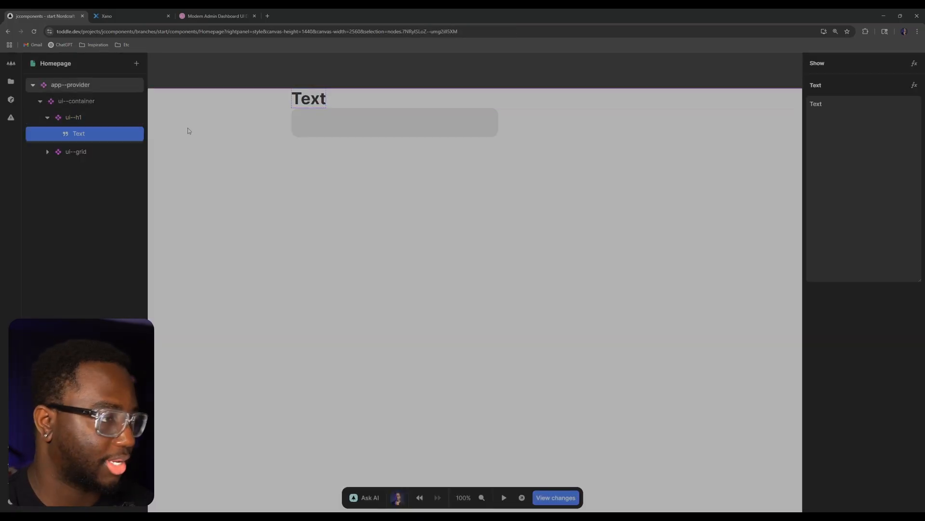
{"action": "left_click", "coordinate": [860, 138]}
{"action": "type", "text": "Dashboard"}
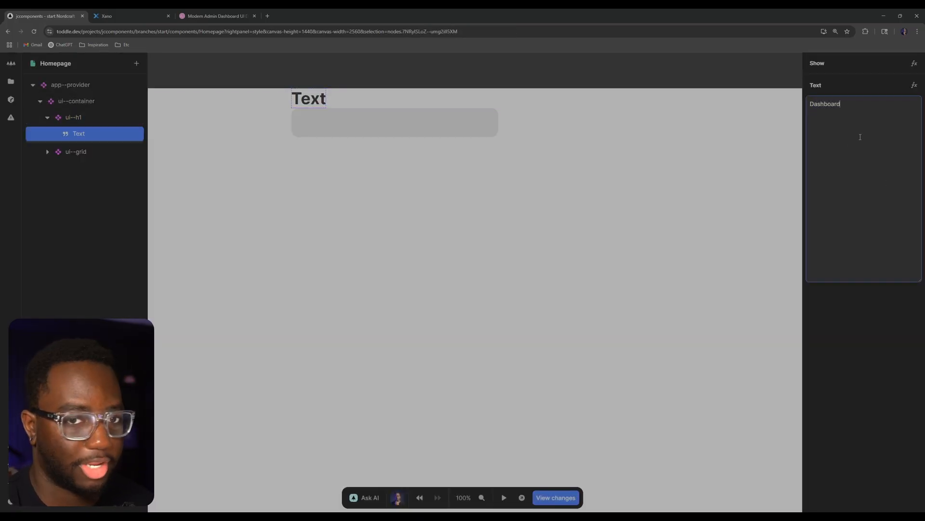
{"action": "left_click", "coordinate": [425, 252]}
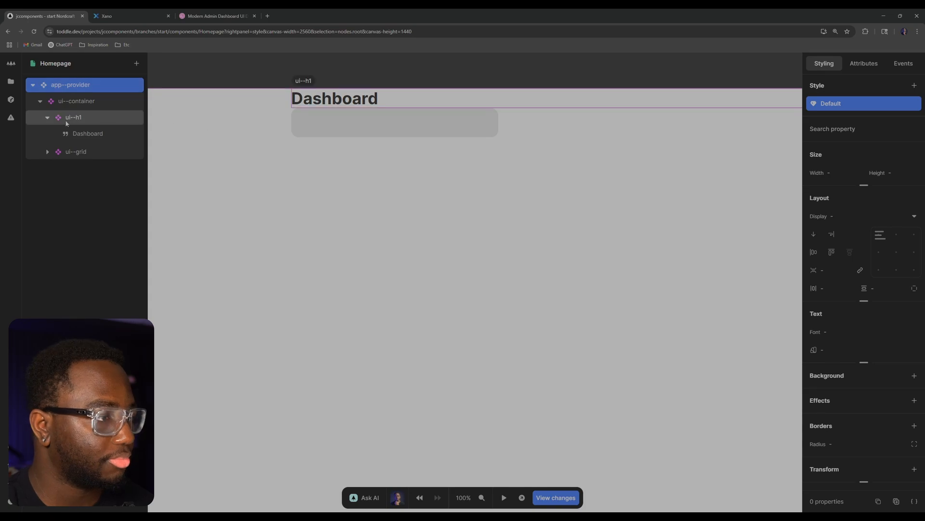
- Set the layout gap of ui--container on the Homepage to 2rem
{"action": "left_click", "coordinate": [47, 117]}
{"action": "left_click", "coordinate": [86, 101]}
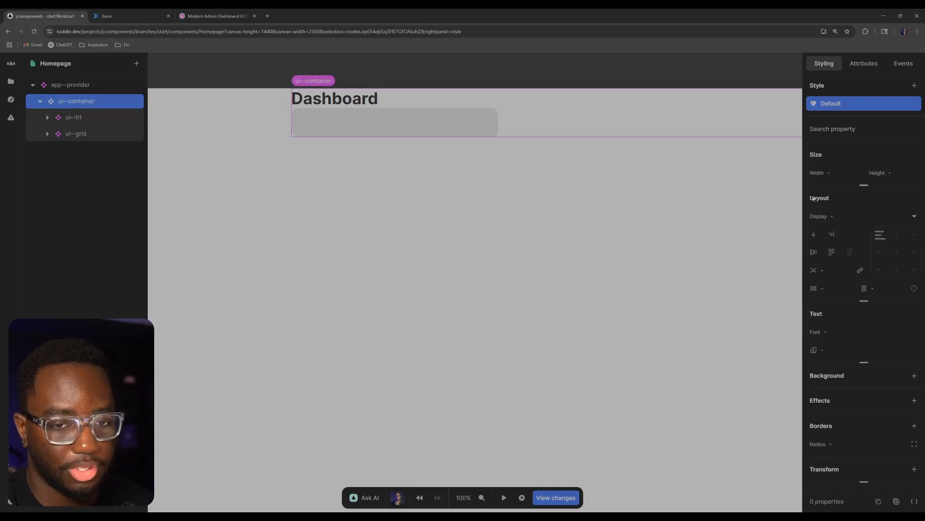
{"action": "left_click", "coordinate": [839, 268]}
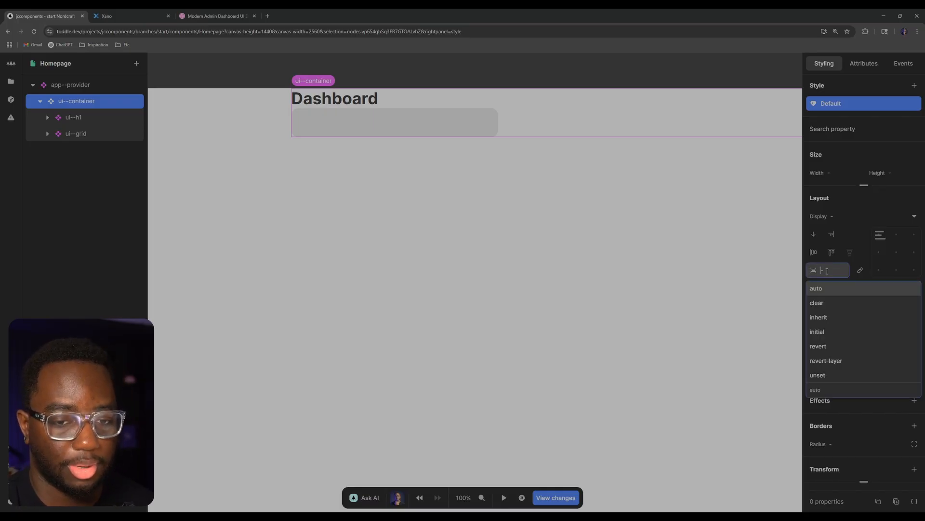
{"action": "type", "text": "2rem"}
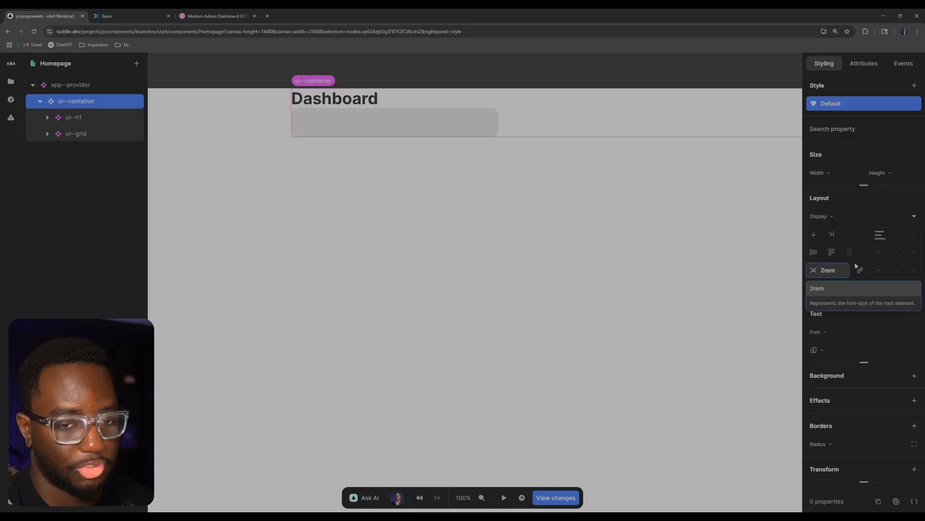
{"action": "key", "text": "Return"}
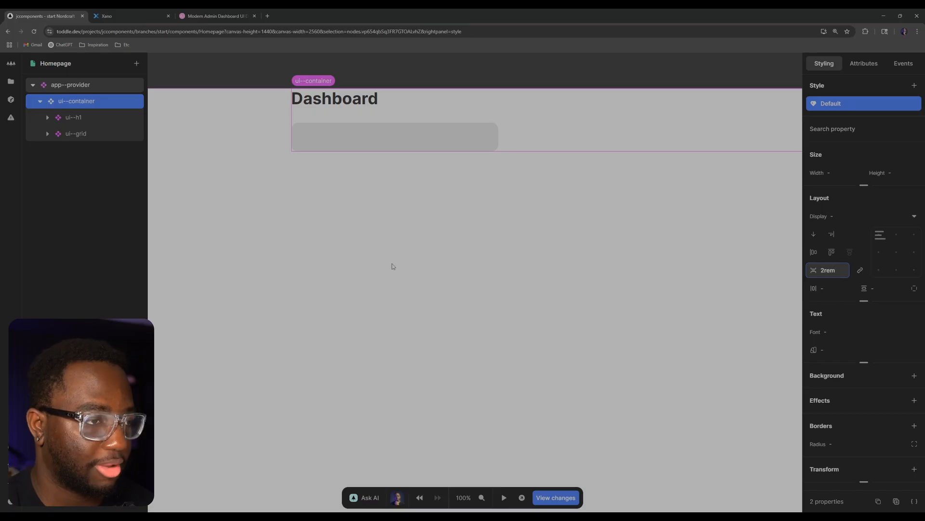
- Set the top padding of the ui--container element on the Homepage to 3rem
{"action": "left_click", "coordinate": [289, 261]}
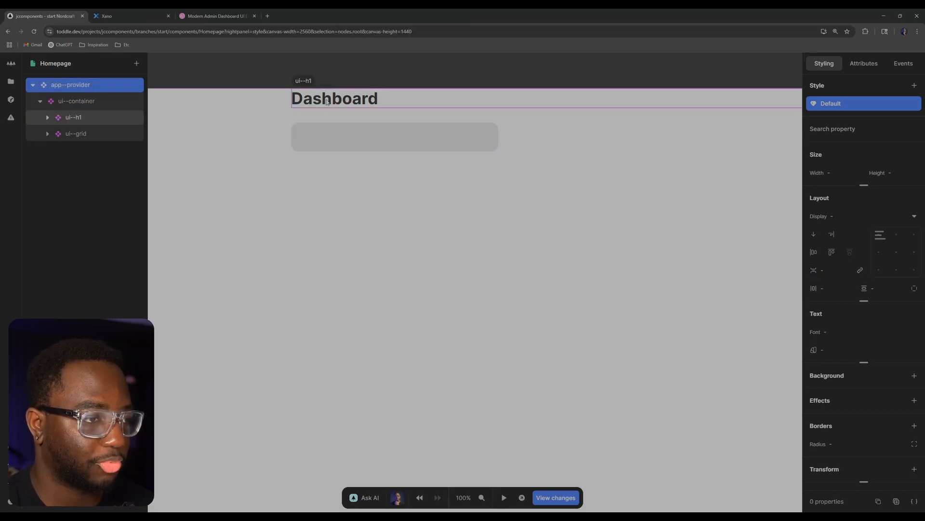
{"action": "left_click", "coordinate": [95, 101]}
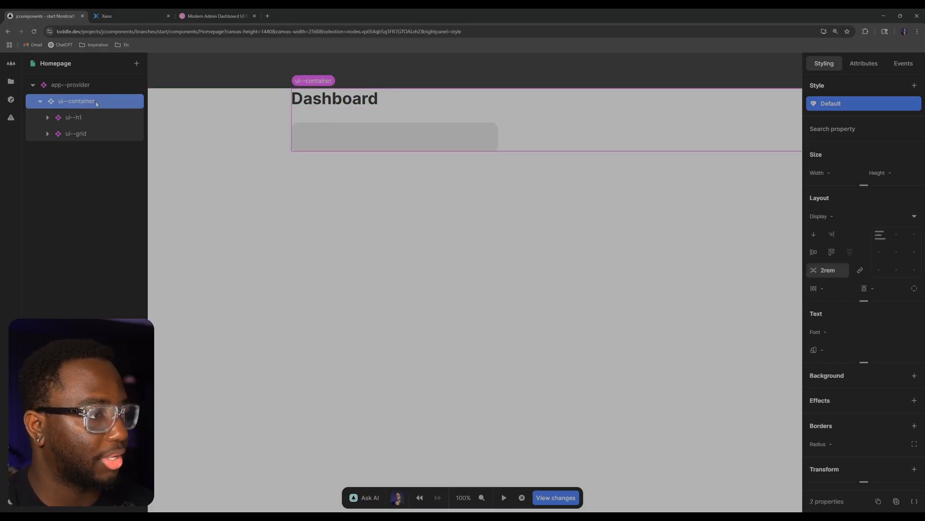
{"action": "left_click", "coordinate": [40, 101]}
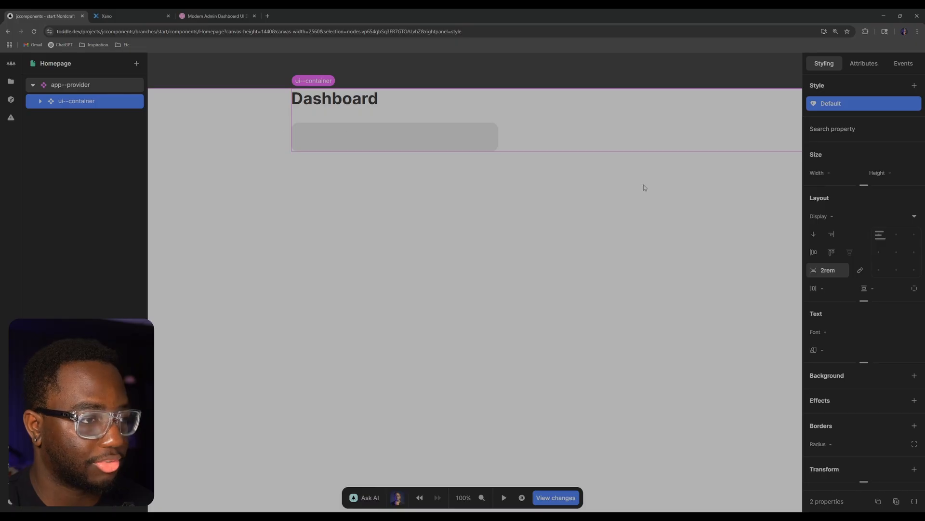
{"action": "left_click", "coordinate": [915, 288]}
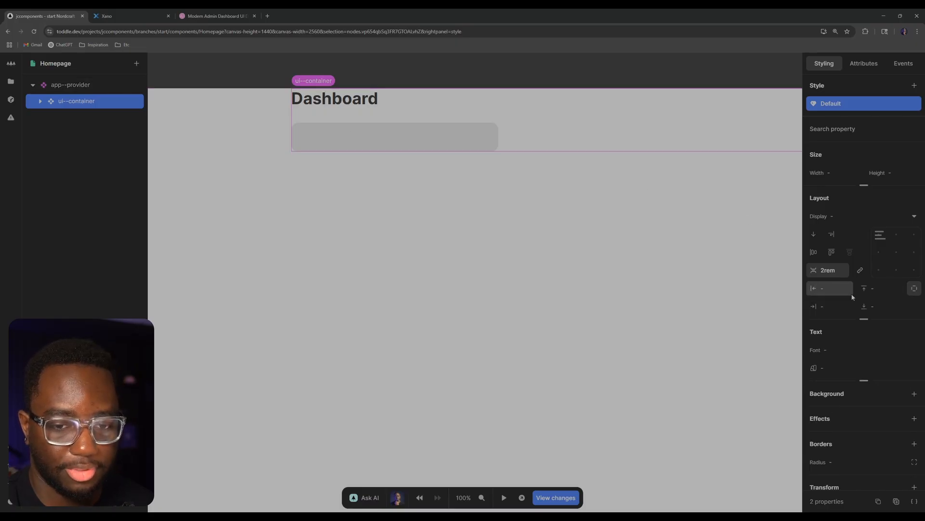
{"action": "left_click", "coordinate": [892, 291]}
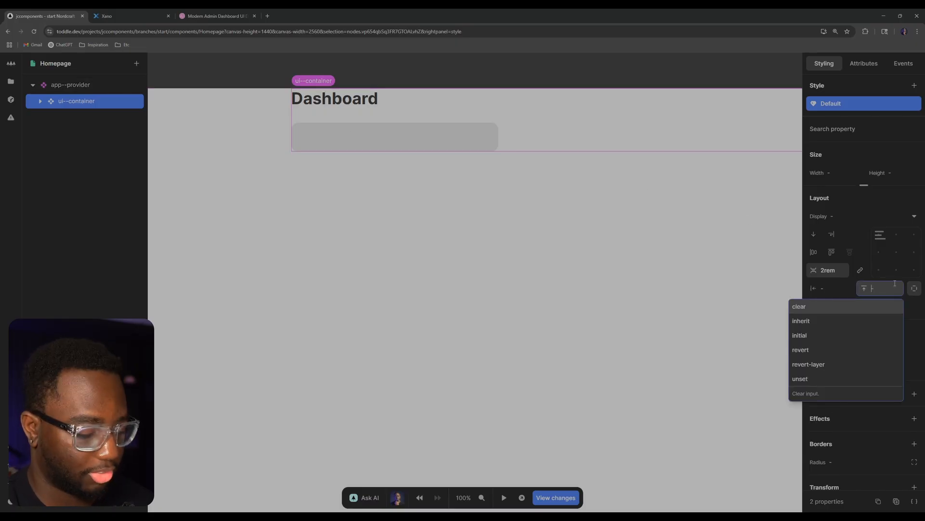
{"action": "type", "text": "3rem"}
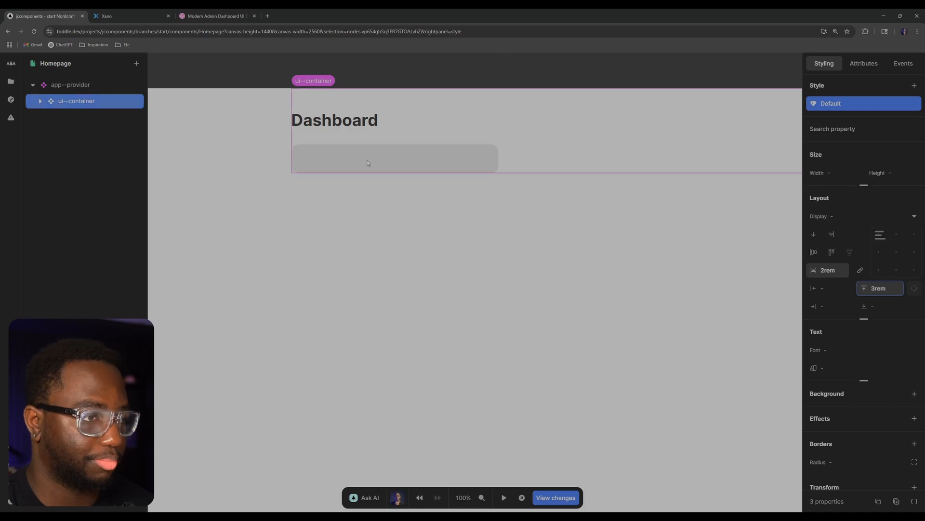
- Check the reference dashboard design and remove the ui--card-base element from the Homepage's ui--grid
{"action": "left_click", "coordinate": [208, 15]}
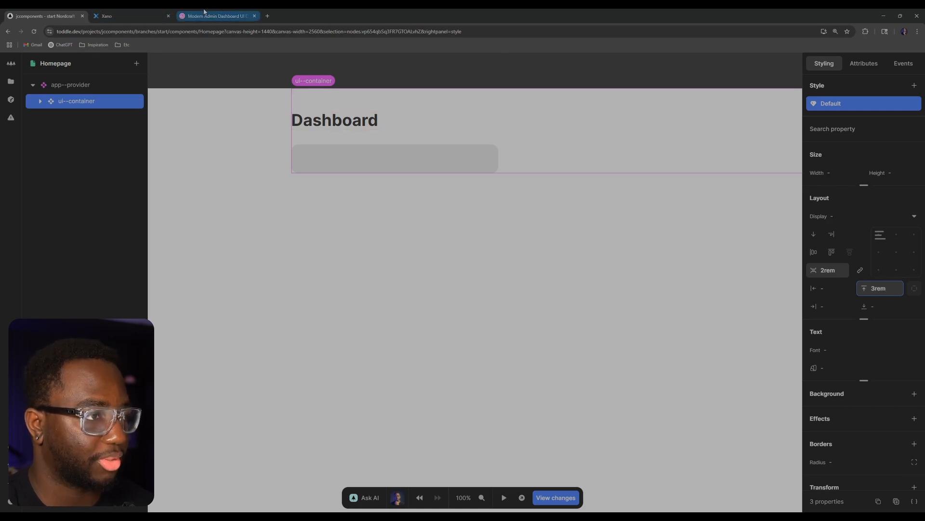
{"action": "left_click", "coordinate": [46, 16]}
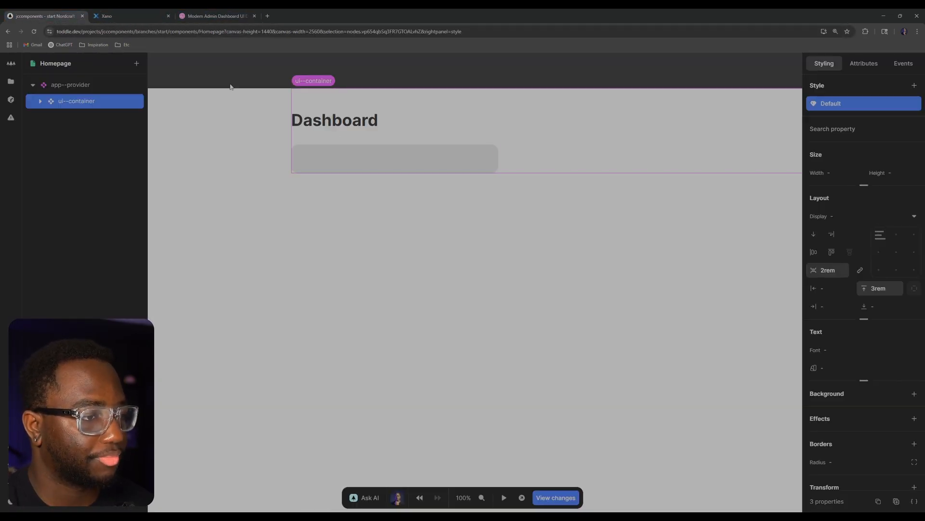
{"action": "left_click", "coordinate": [40, 101]}
{"action": "left_click", "coordinate": [47, 134]}
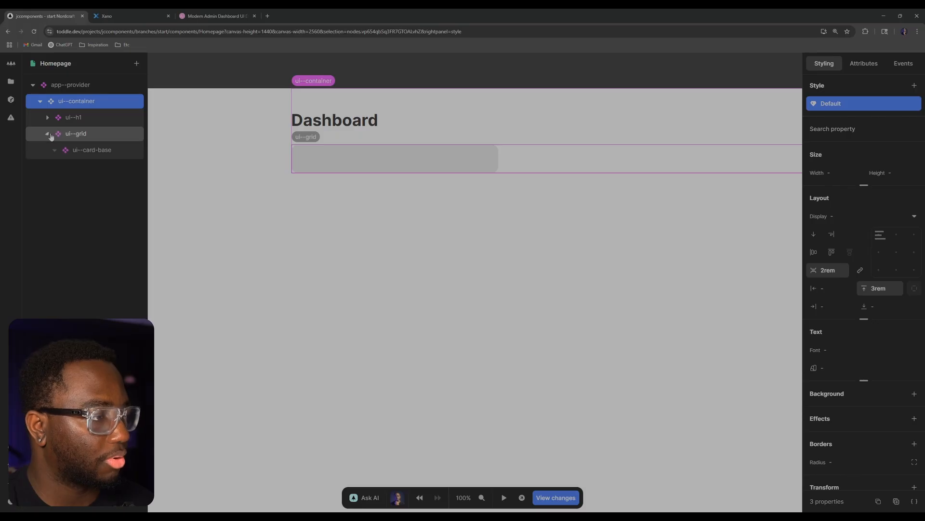
{"action": "left_click", "coordinate": [98, 148]}
{"action": "left_click", "coordinate": [99, 138]}
{"action": "left_click", "coordinate": [100, 148]}
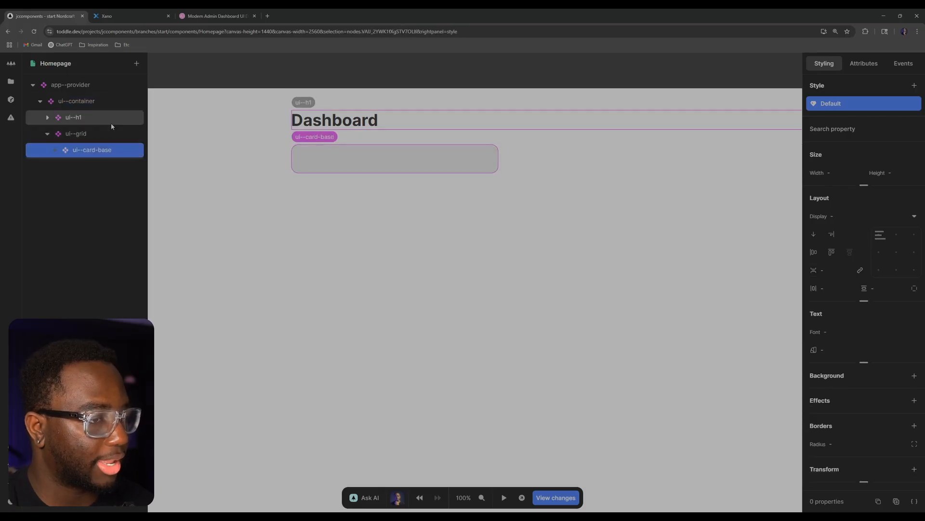
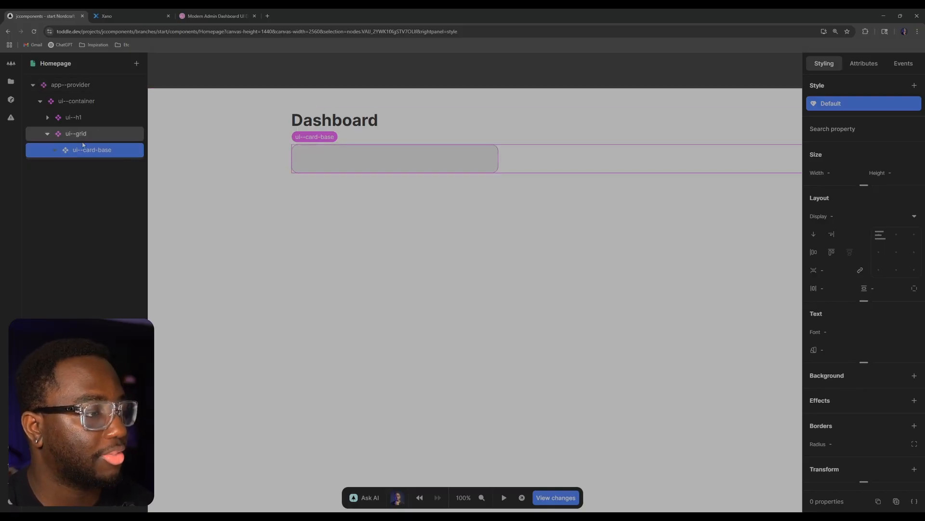
{"action": "left_click", "coordinate": [224, 14]}
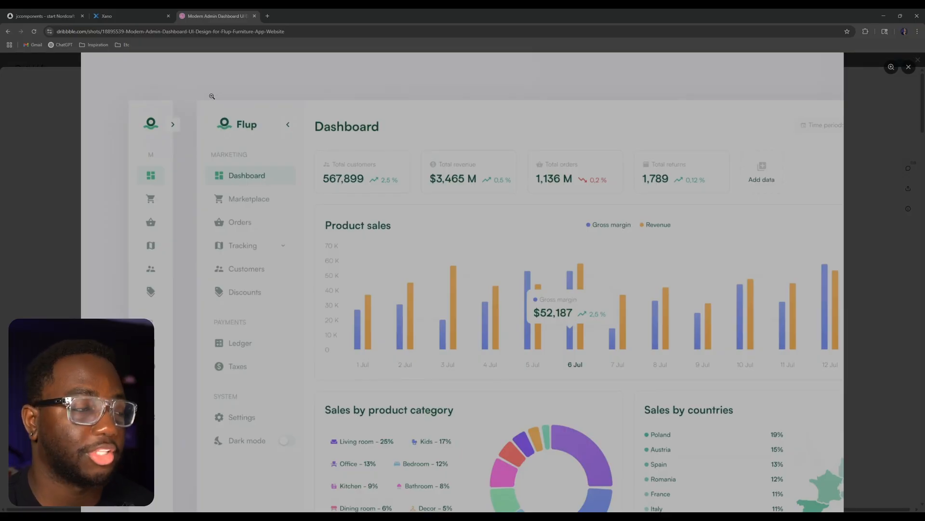
{"action": "key", "text": "ctrl+1"}
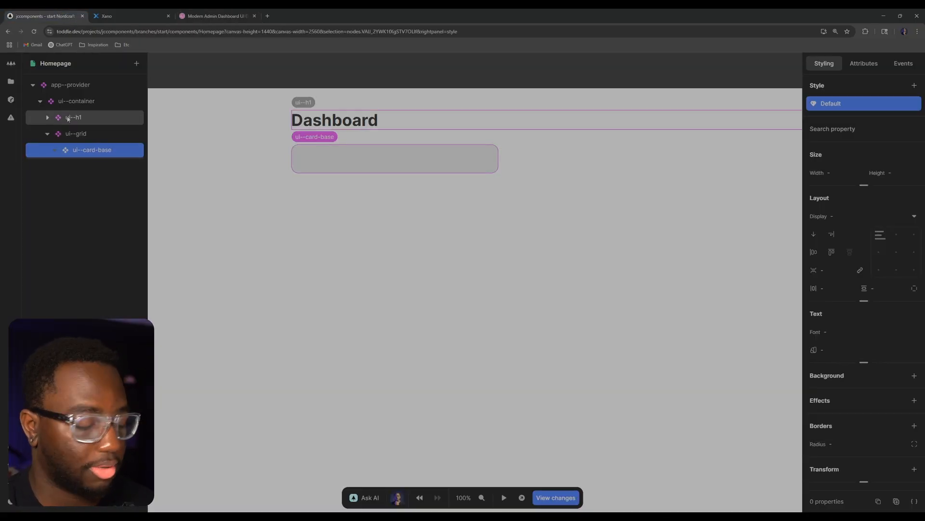
{"action": "key", "text": "Escape"}
- Start a new project component and enter ui--card-- as the beginning of its name
{"action": "left_click", "coordinate": [225, 17]}
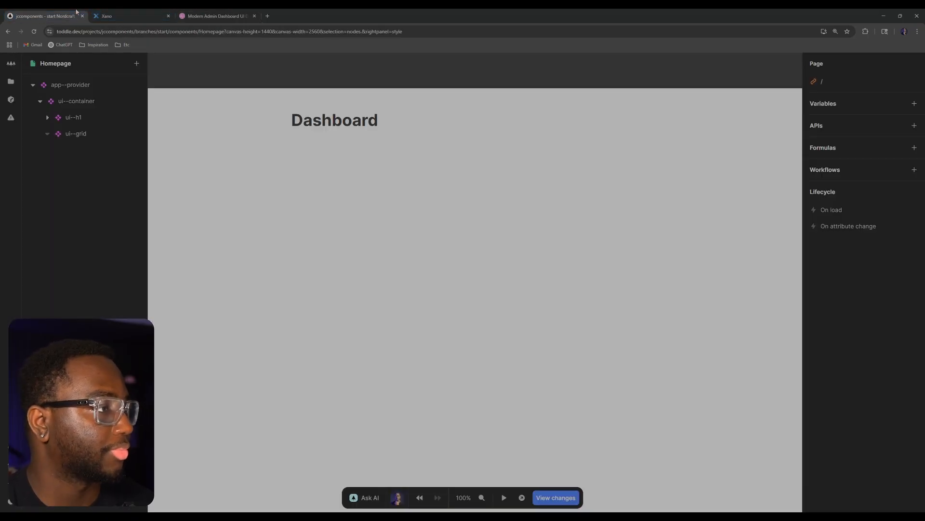
{"action": "left_click", "coordinate": [44, 16]}
{"action": "left_click", "coordinate": [11, 82]}
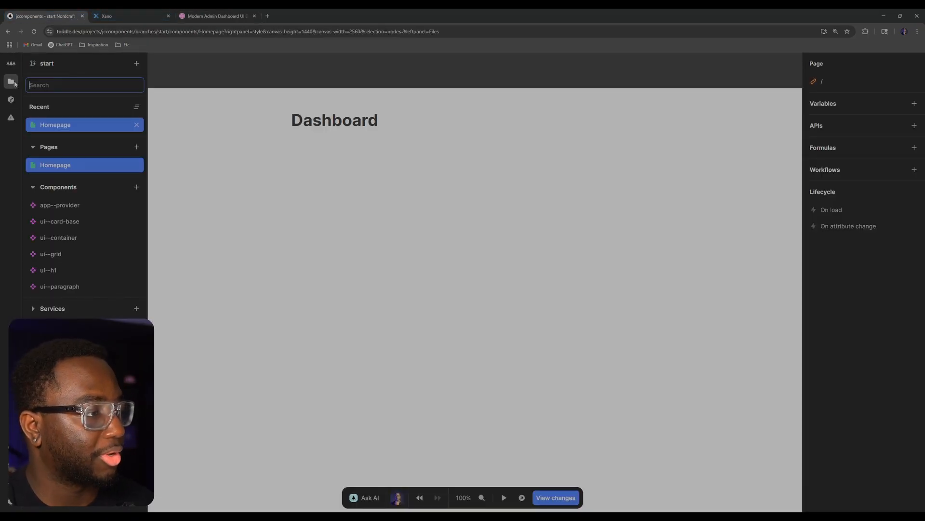
{"action": "left_click", "coordinate": [61, 188]}
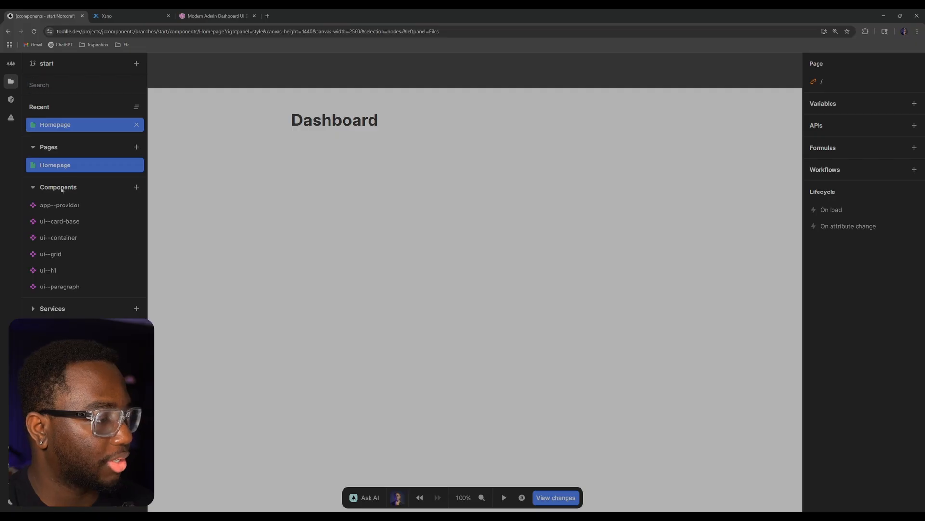
{"action": "left_click", "coordinate": [61, 188]}
{"action": "left_click", "coordinate": [137, 187]}
{"action": "left_click", "coordinate": [446, 274]}
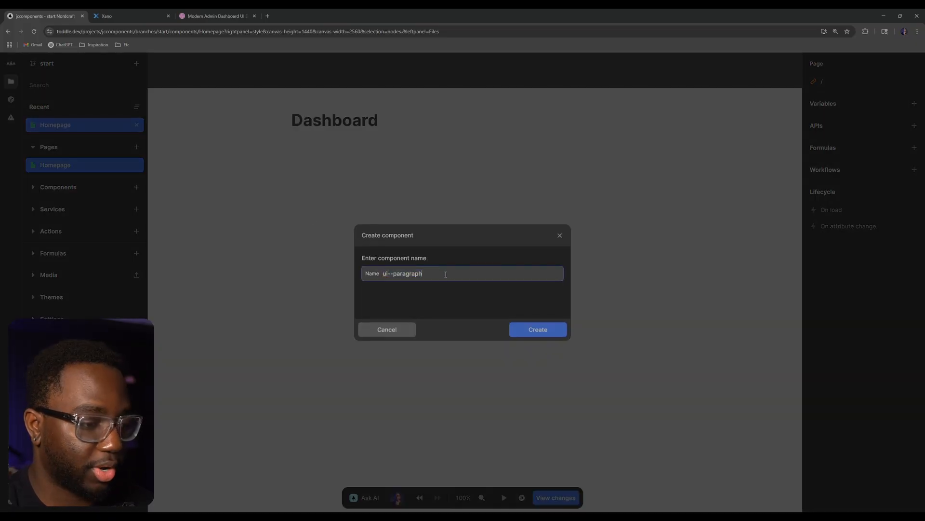
{"action": "key", "text": "shift+Left"}
{"action": "key", "text": "shift+Left"}
{"action": "key", "text": "shift+Left"}
{"action": "key", "text": "shift+Left"}
{"action": "key", "text": "shift+Left"}
{"action": "key", "text": "shift+Left"}
{"action": "key", "text": "shift+Left"}
{"action": "key", "text": "shift+Left"}
{"action": "key", "text": "shift+Left"}
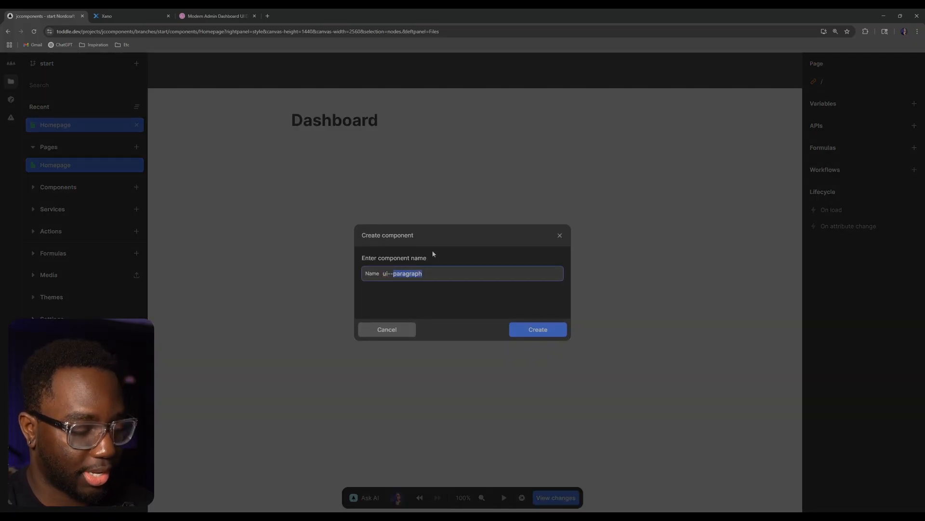
{"action": "type", "text": "card--"}
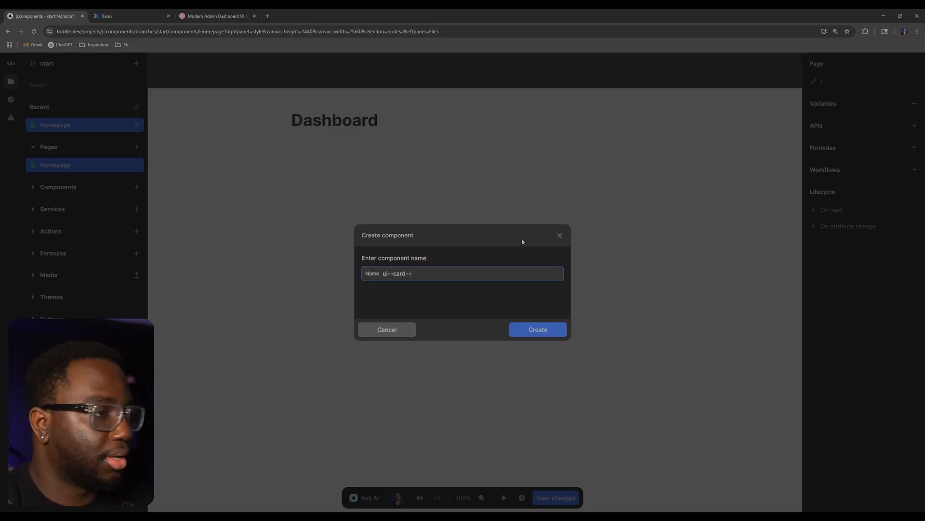
- Check the reference design, complete the component name as ui--card--stats and create the component
{"action": "left_click", "coordinate": [186, 15]}
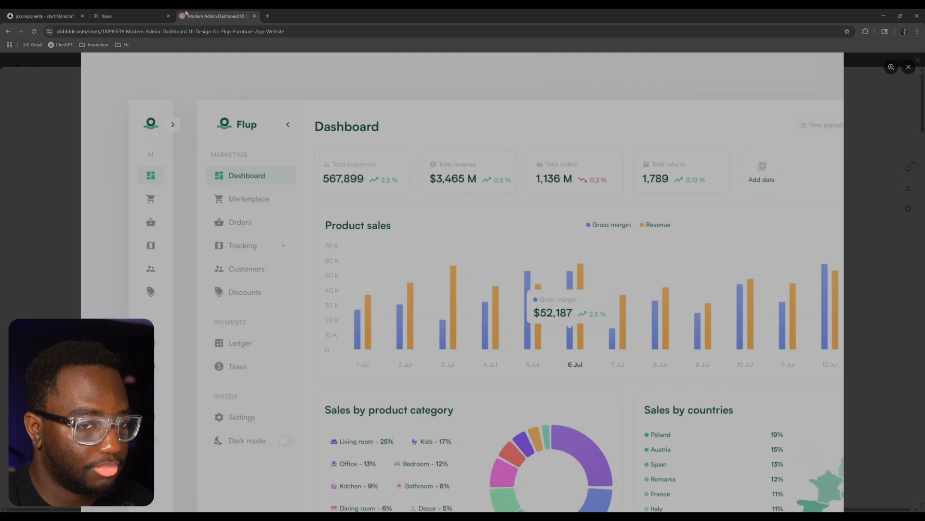
{"action": "left_click", "coordinate": [69, 13]}
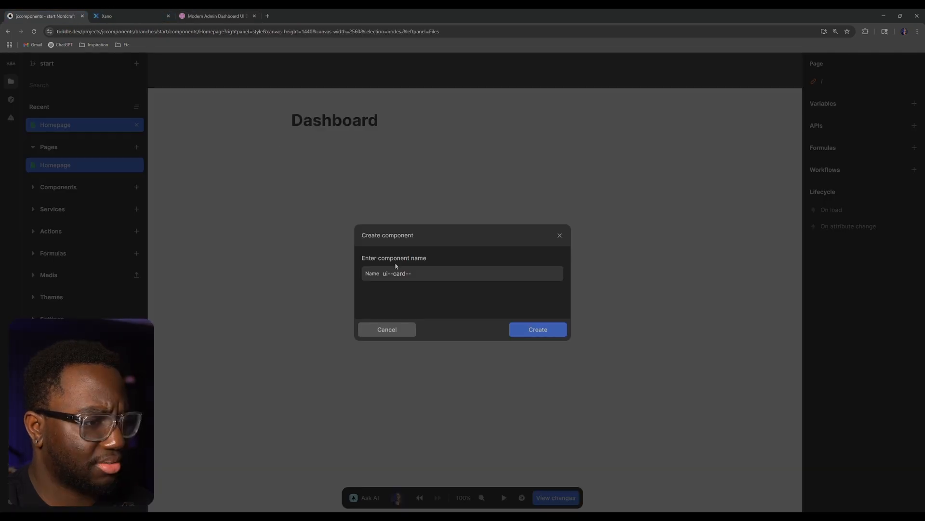
{"action": "left_click", "coordinate": [422, 273]}
{"action": "left_click", "coordinate": [423, 274]}
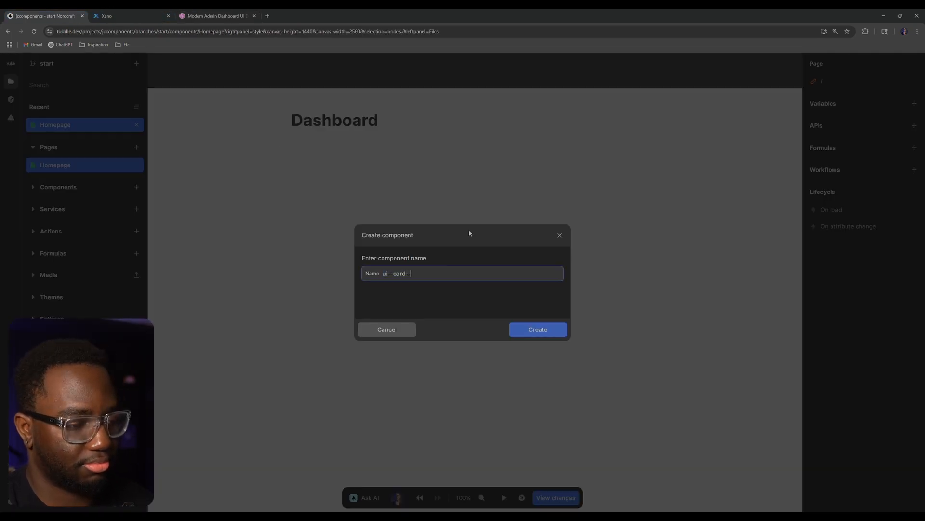
{"action": "type", "text": "stats"}
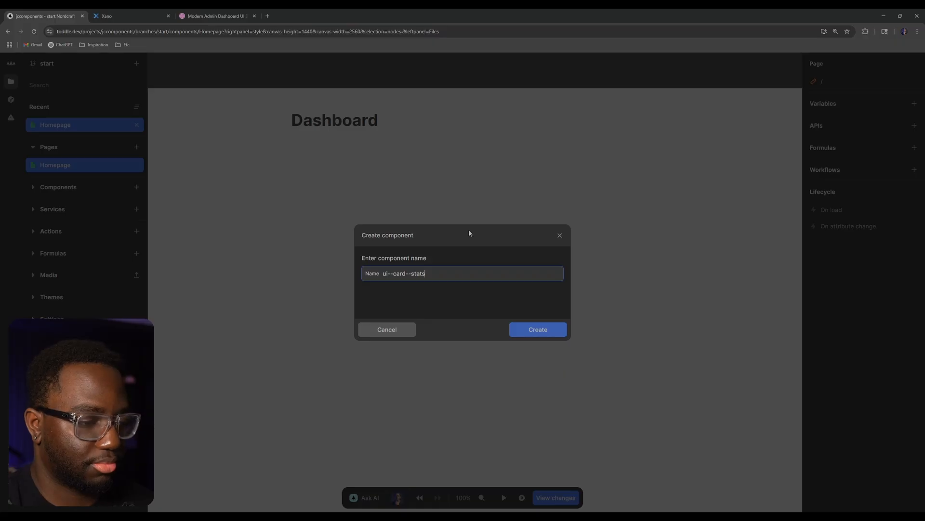
{"action": "key", "text": "BackSpace"}
{"action": "key", "text": "BackSpace"}
{"action": "key", "text": "BackSpace"}
{"action": "key", "text": "BackSpace"}
{"action": "key", "text": "BackSpace"}
{"action": "key", "text": "BackSpace"}
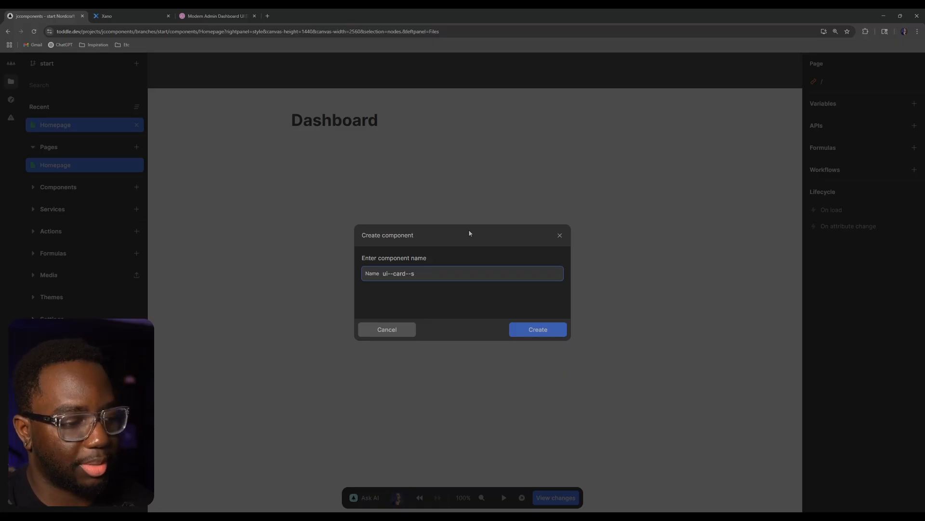
{"action": "type", "text": "-stats"}
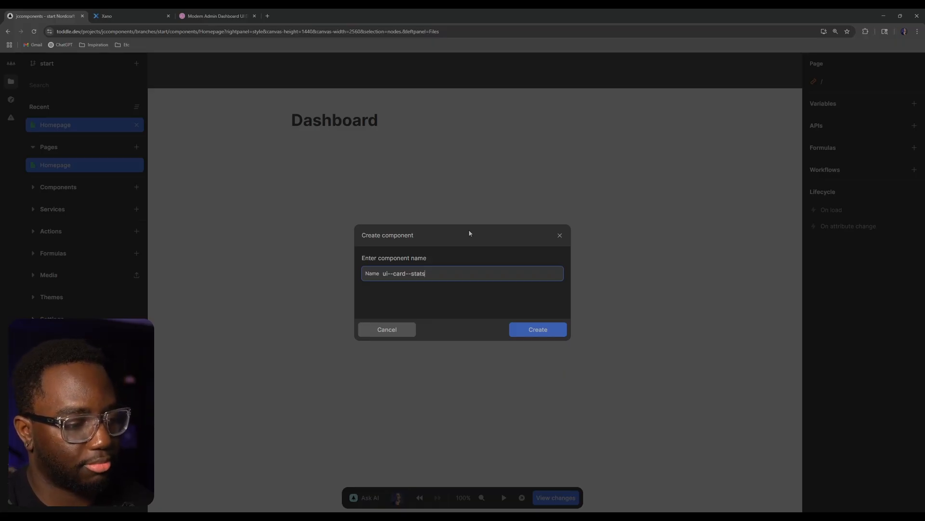
{"action": "key", "text": "Return"}
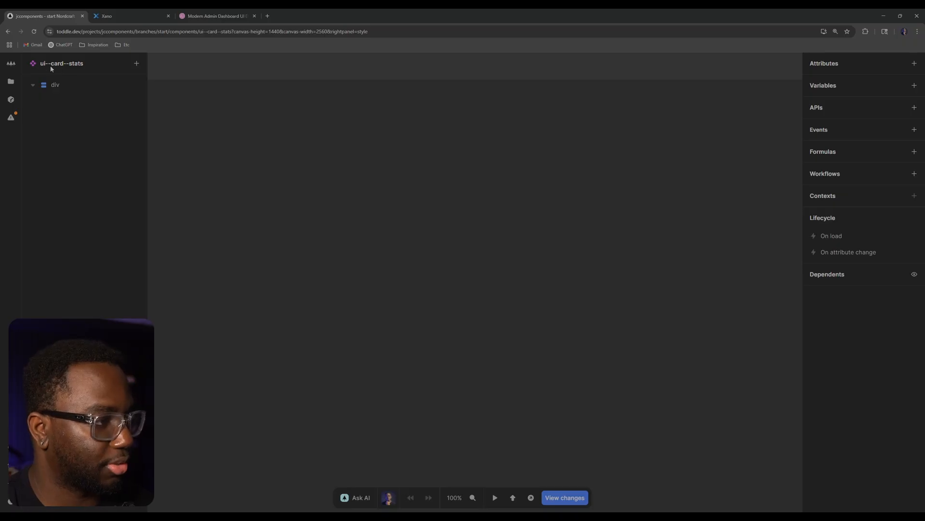
- Replace the default root div of ui--card--stats with the ui--card-base project component
{"action": "left_click", "coordinate": [73, 84]}
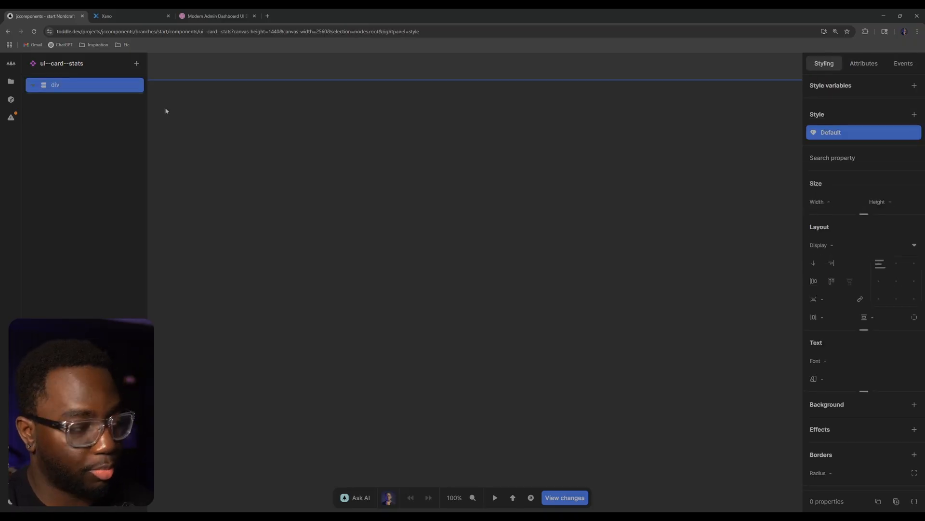
{"action": "key", "text": "Delete"}
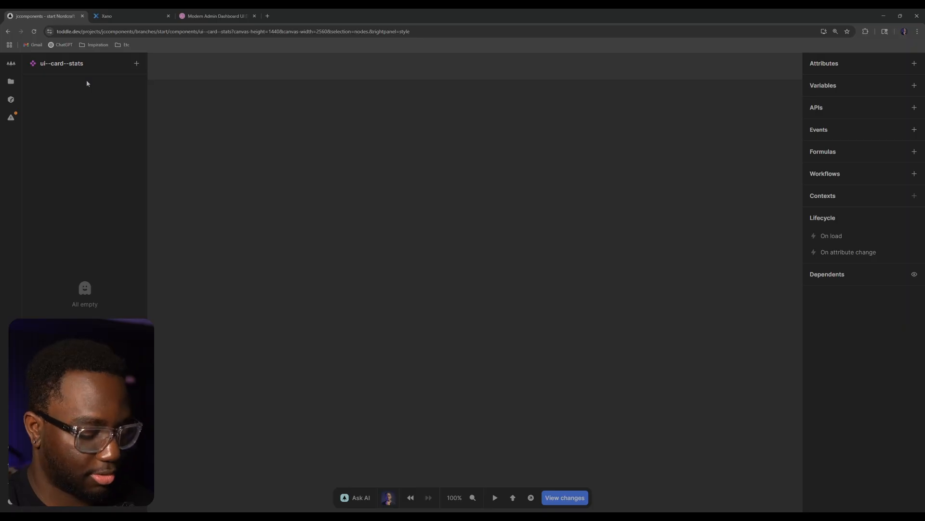
{"action": "type", "text": "a"}
{"action": "type", "text": "card"}
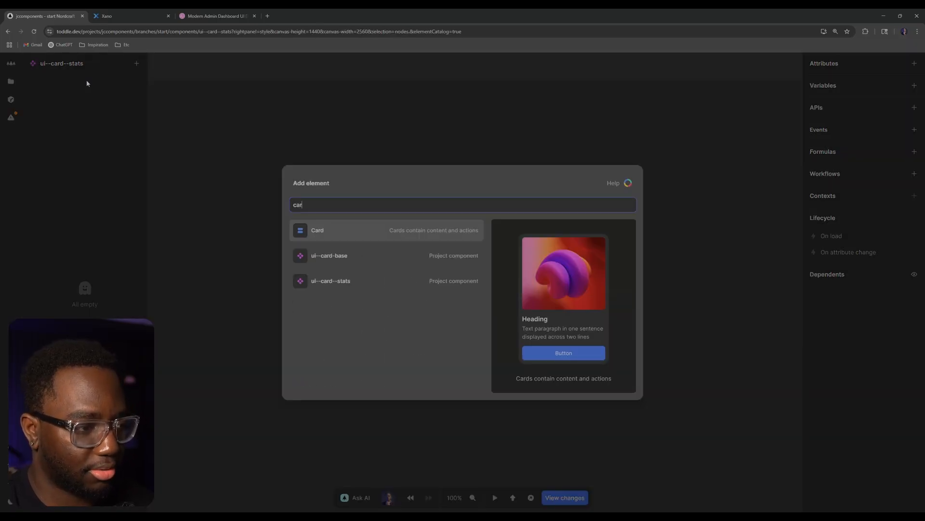
{"action": "key", "text": "Down"}
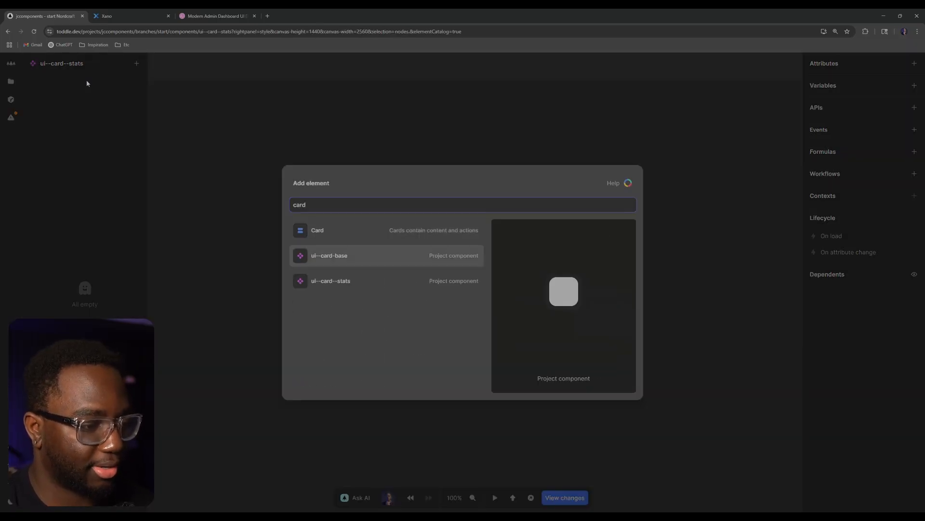
{"action": "key", "text": "Return"}
{"action": "key", "text": "Escape"}
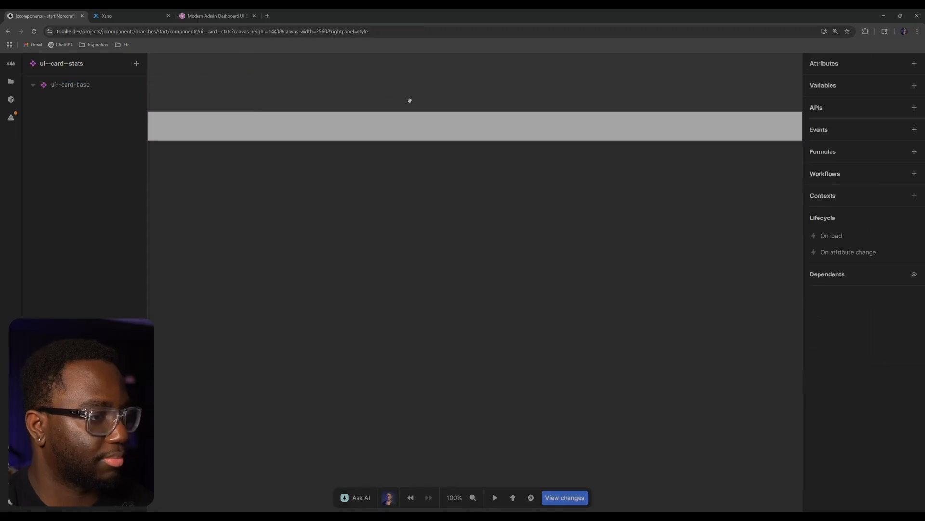
- Examine the stat cards in the Dribbble reference dashboard and the records in the Xano data table, and return to the component editor
{"action": "scroll", "coordinate": [328, 155], "scroll_direction": "down", "scroll_amount": 3}
{"action": "left_click_drag", "start_coordinate": [167, 94], "coordinate": [254, 110]}
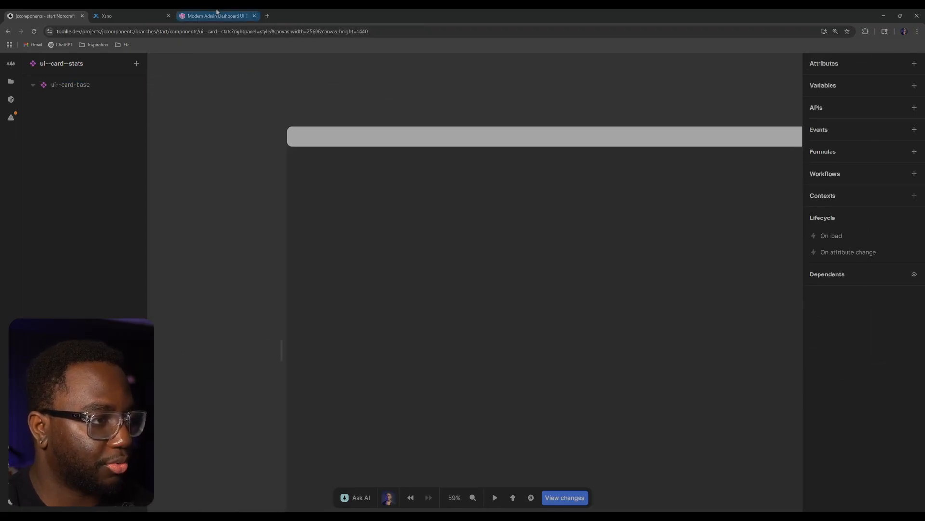
{"action": "left_click", "coordinate": [216, 14]}
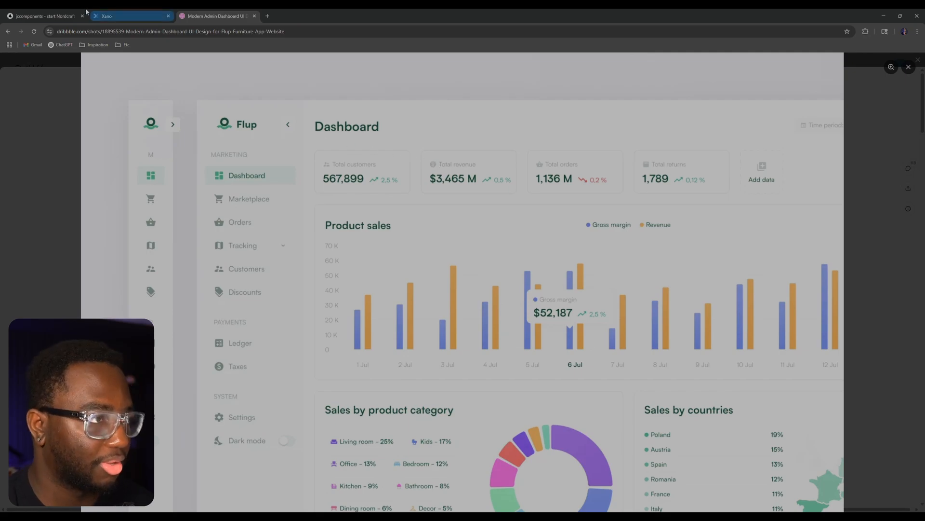
{"action": "left_click", "coordinate": [129, 16]}
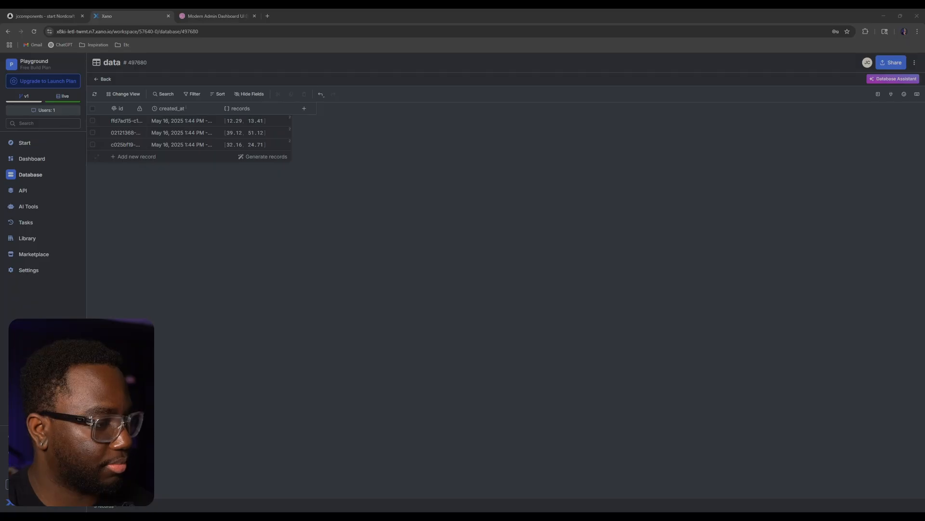
{"action": "left_click", "coordinate": [519, 204]}
{"action": "left_click", "coordinate": [47, 15]}
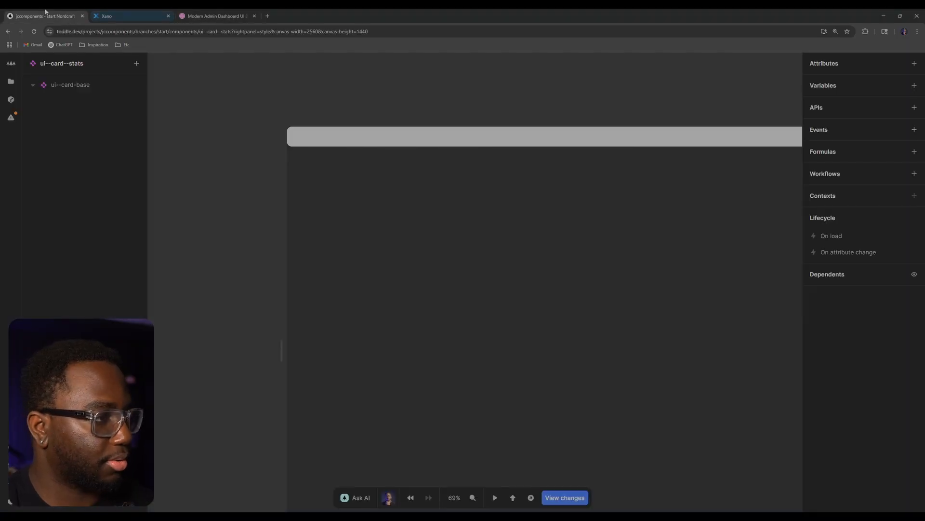
- Check the stat cards in the Dribbble reference and add a div inside ui--card-base
{"action": "left_click", "coordinate": [92, 85]}
{"action": "left_click", "coordinate": [159, 15]}
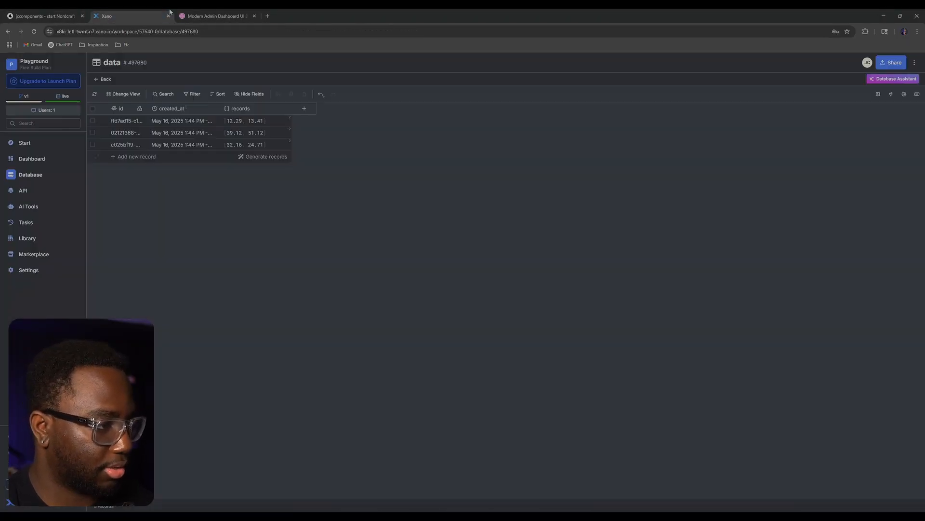
{"action": "left_click", "coordinate": [208, 15]}
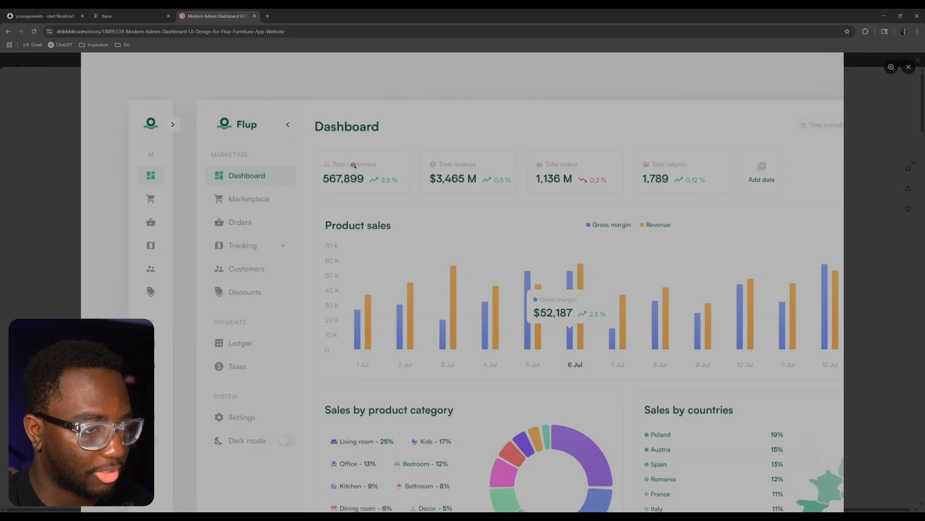
{"action": "left_click", "coordinate": [71, 16]}
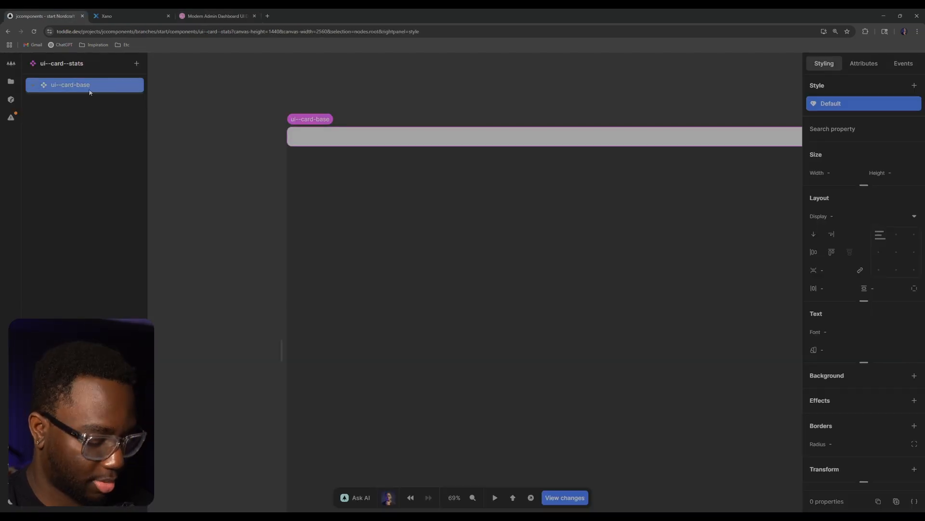
{"action": "type", "text": "adiv"}
{"action": "key", "text": "Return"}
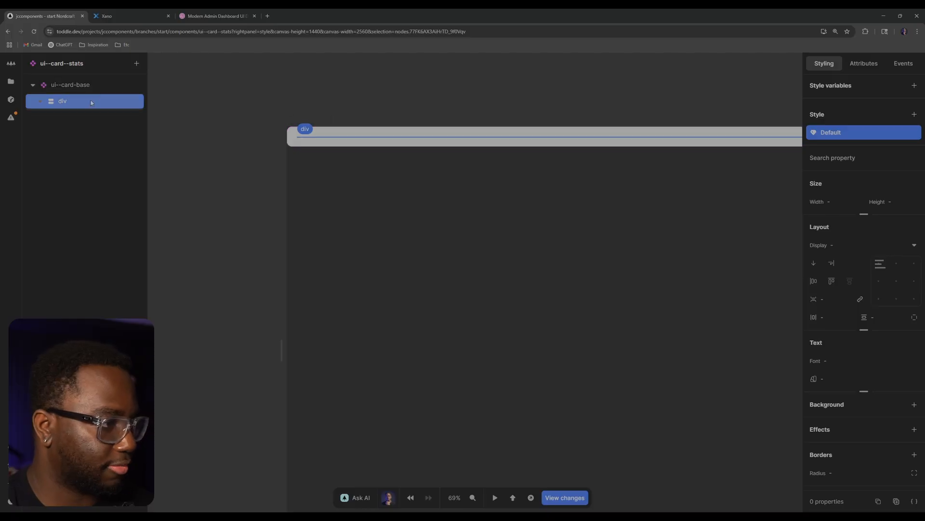
- Nest a second div inside the new div and paste the copied SVG icon into it
{"action": "key", "text": "a"}
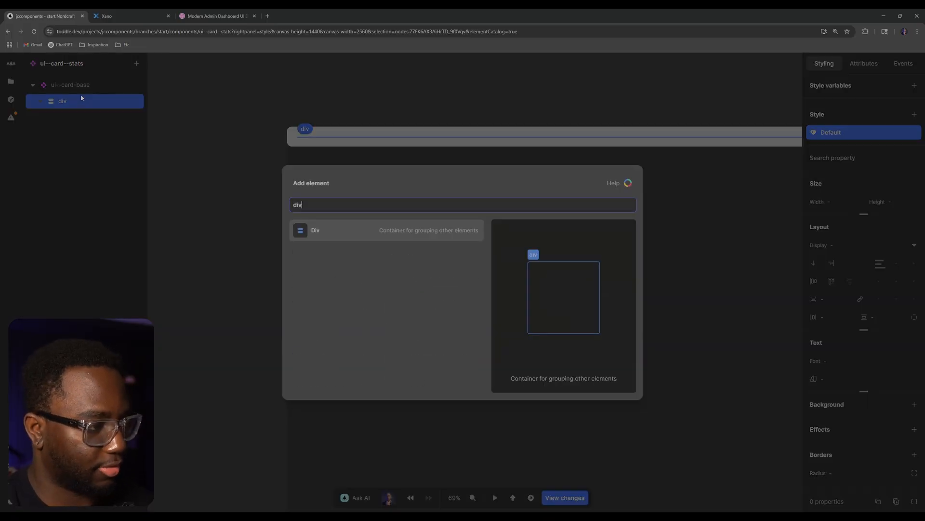
{"action": "key", "text": "Return"}
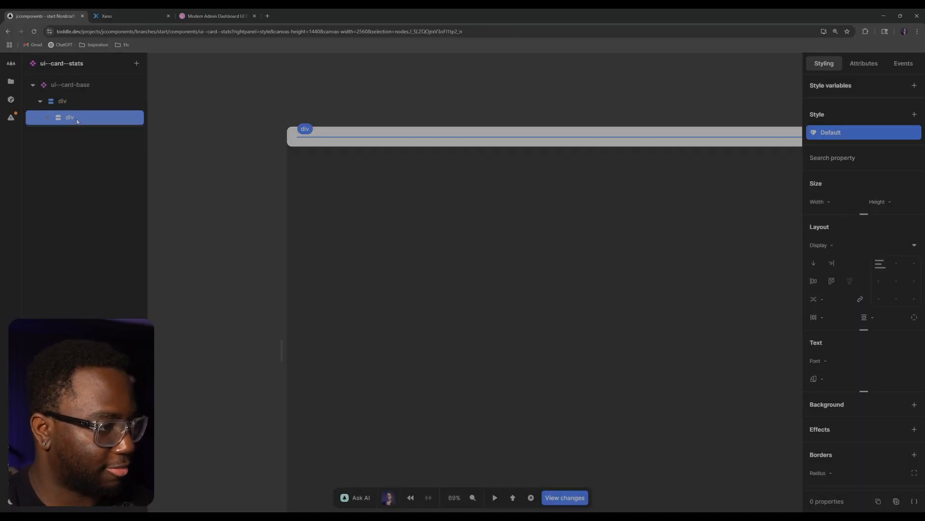
{"action": "key", "text": "ctrl+v"}
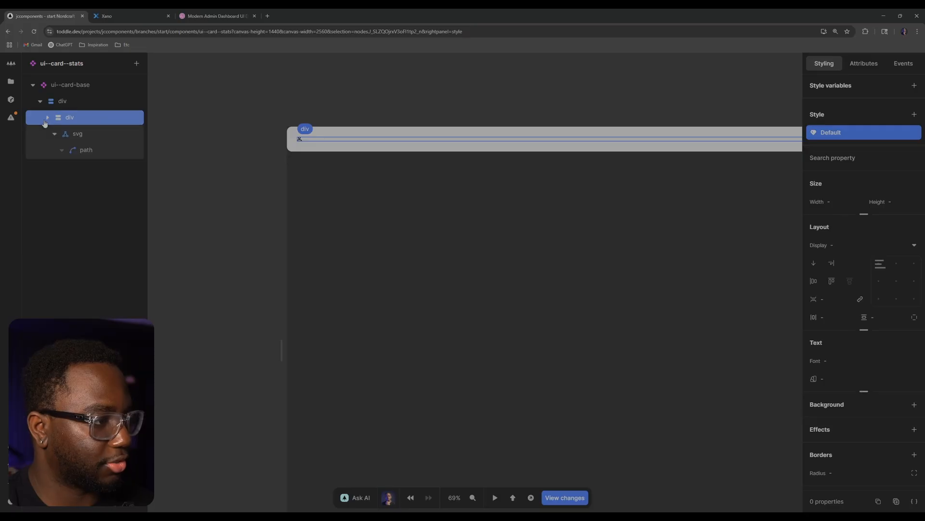
{"action": "left_click", "coordinate": [47, 118]}
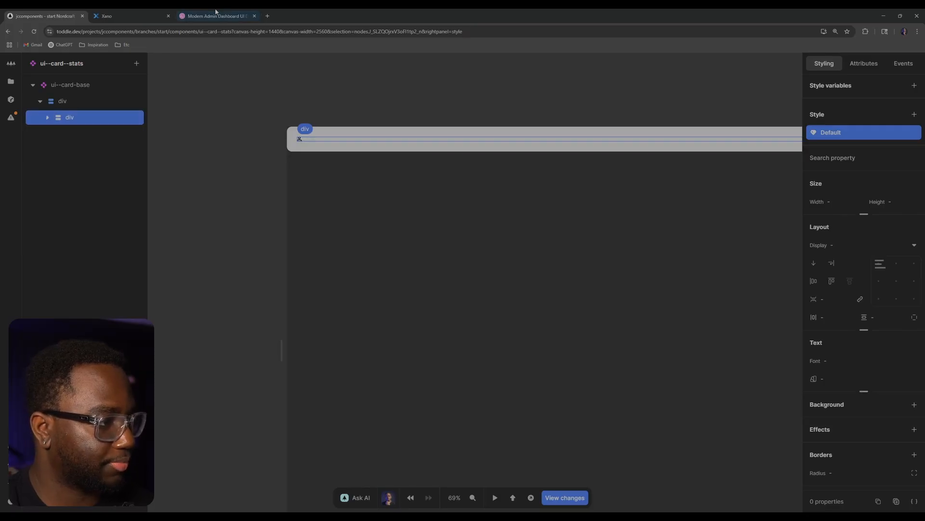
- Compare with the Dribbble reference and add the ui--paragraph project component to the outer div
{"action": "left_click", "coordinate": [130, 18]}
{"action": "left_click", "coordinate": [228, 13]}
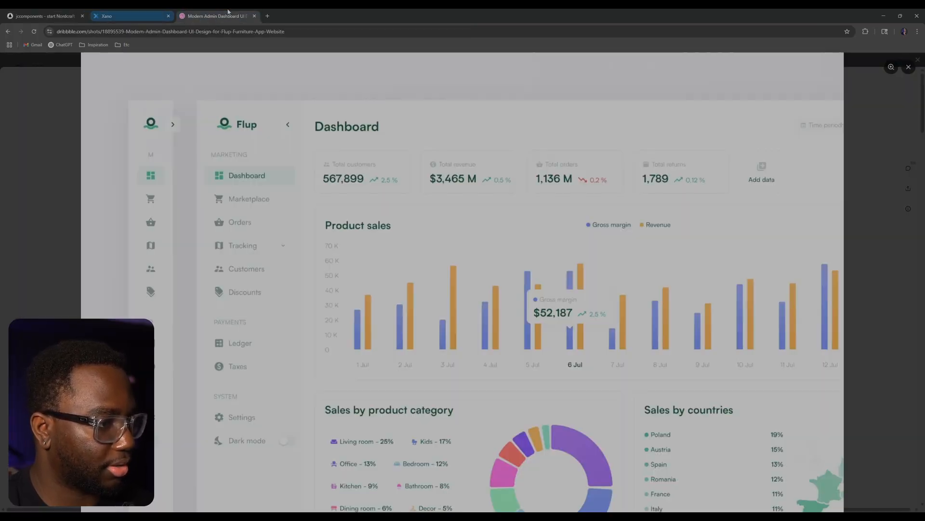
{"action": "left_click", "coordinate": [46, 16]}
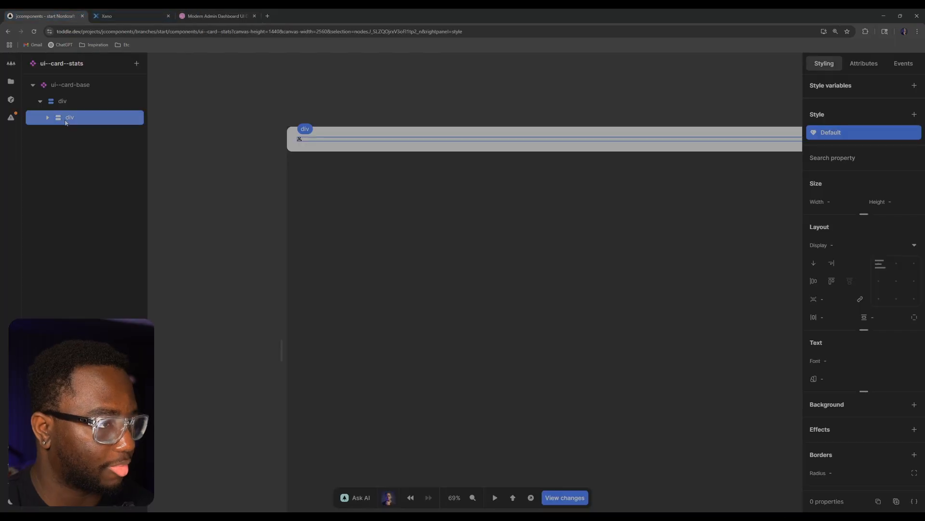
{"action": "left_click", "coordinate": [101, 102]}
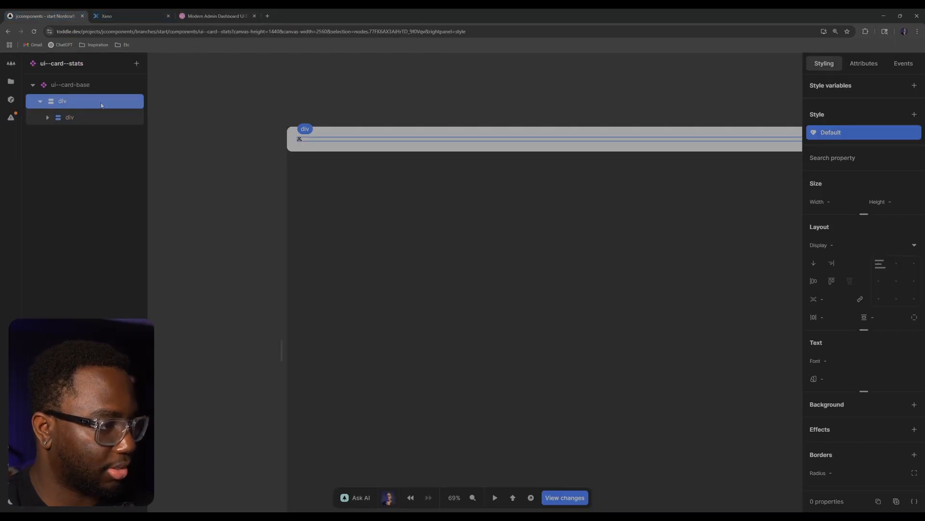
{"action": "type", "text": "i"}
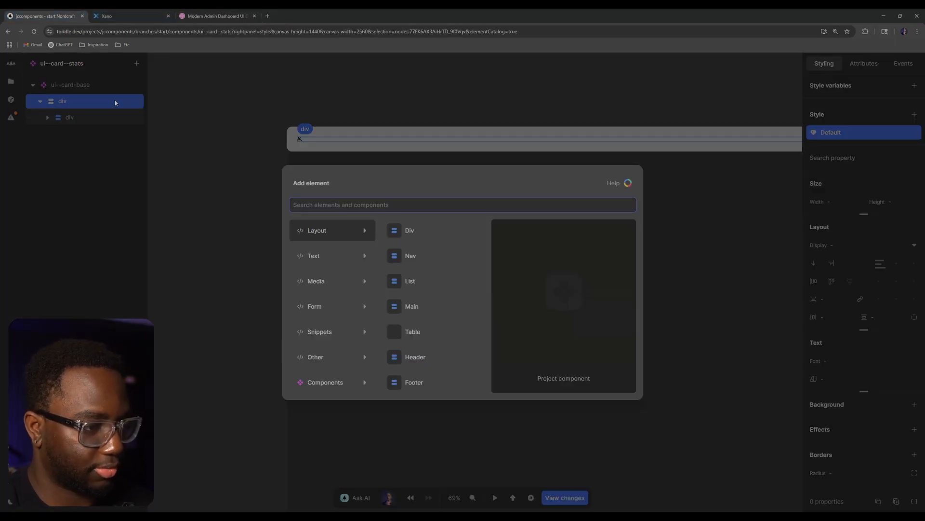
{"action": "type", "text": "paragra"}
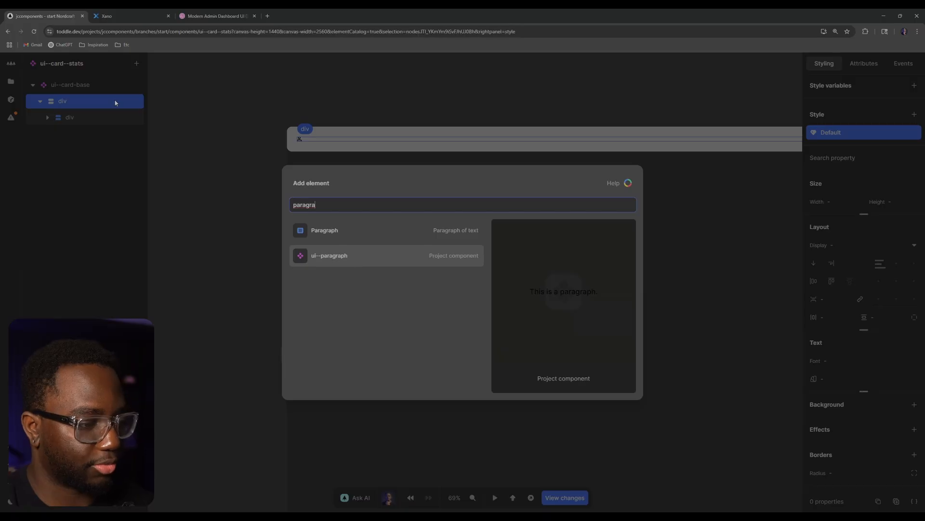
{"action": "key", "text": "Return"}
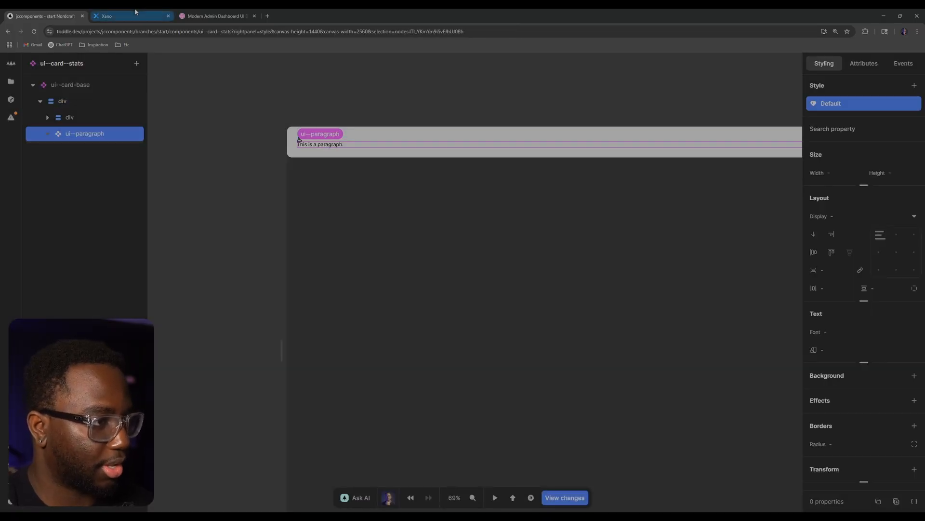
- Check the reference label, add a text element inside ui--paragraph and set its text to Total Customers
{"action": "left_click", "coordinate": [200, 13]}
{"action": "left_click", "coordinate": [58, 16]}
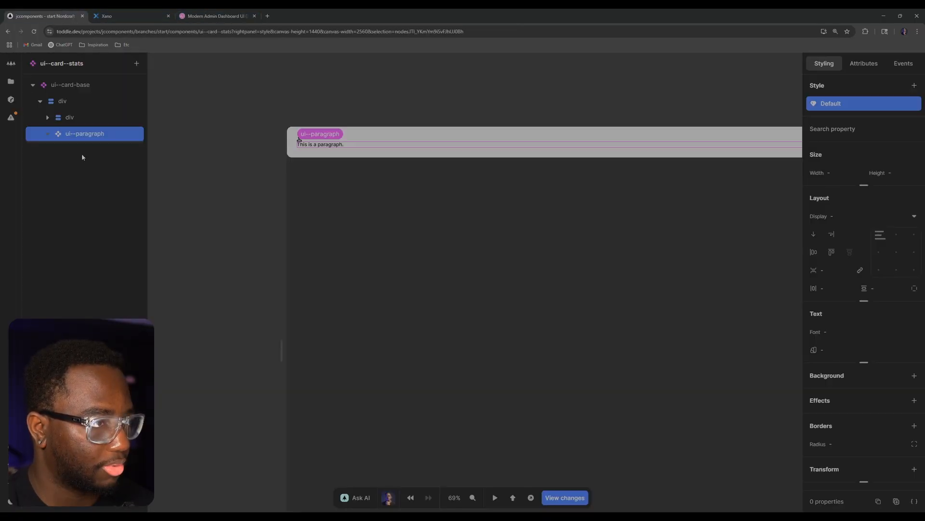
{"action": "key", "text": "a"}
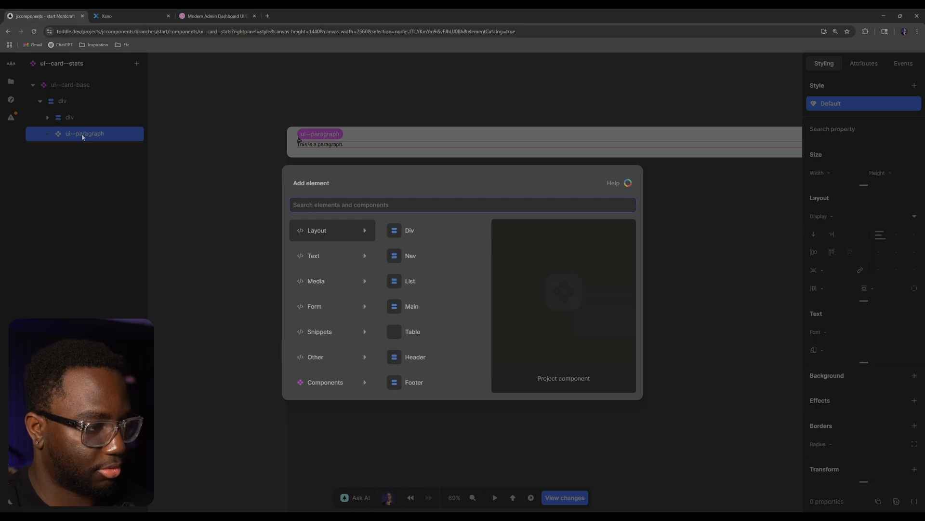
{"action": "type", "text": "text"}
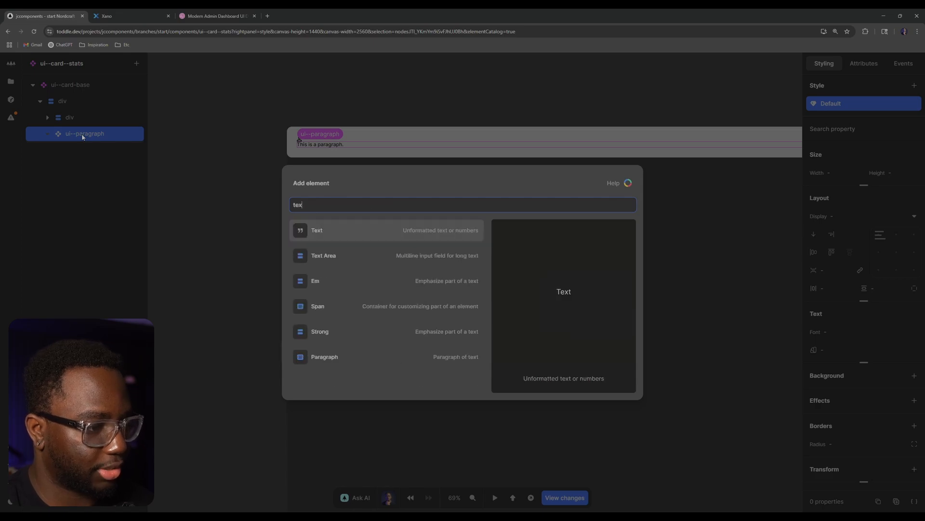
{"action": "key", "text": "Return"}
{"action": "double_click", "coordinate": [826, 116]}
{"action": "type", "text": "Total Customers"}
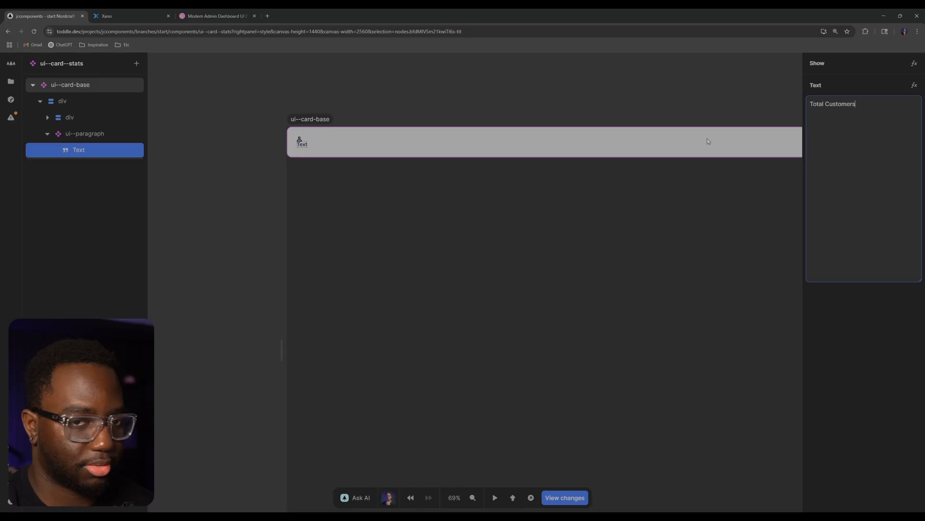
{"action": "left_click", "coordinate": [667, 90]}
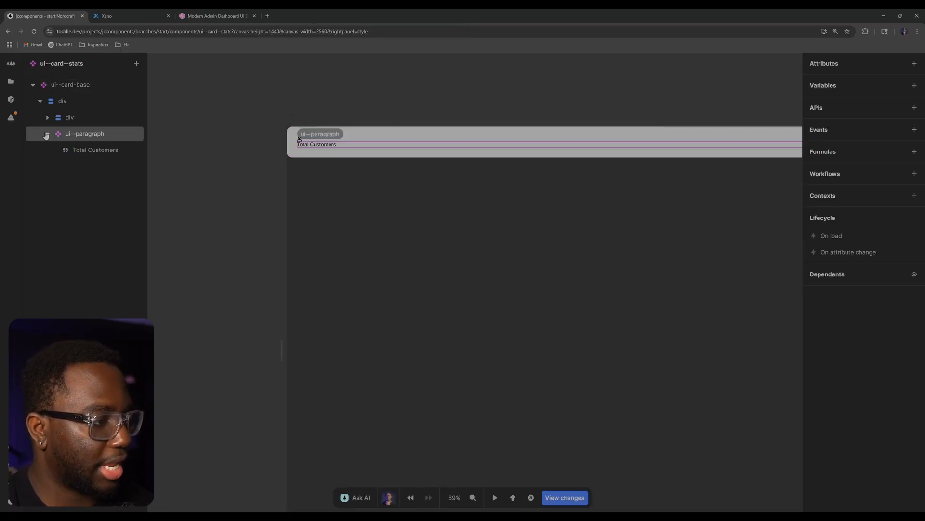
- Lay out the outer div as a row, start-aligned and vertically centred, with a 1rem gap
{"action": "left_click", "coordinate": [59, 118]}
{"action": "left_click", "coordinate": [69, 105]}
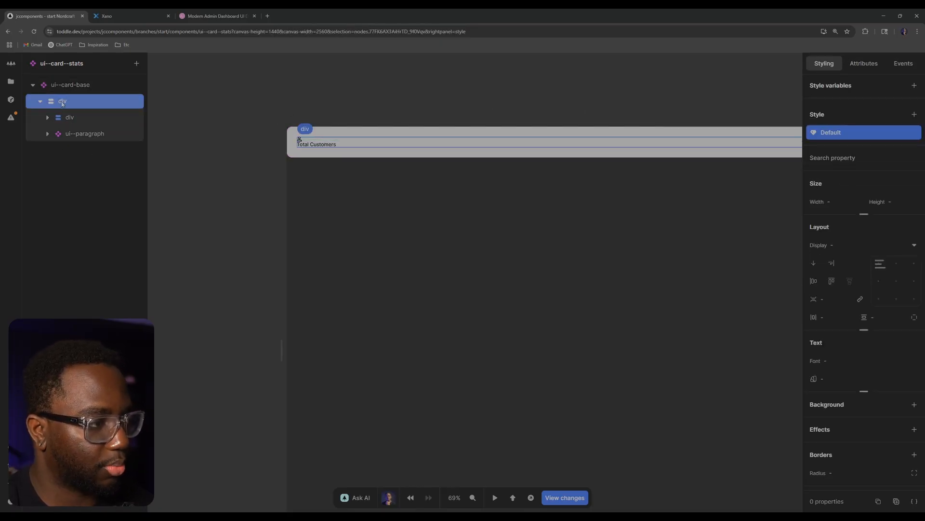
{"action": "left_click", "coordinate": [814, 263]}
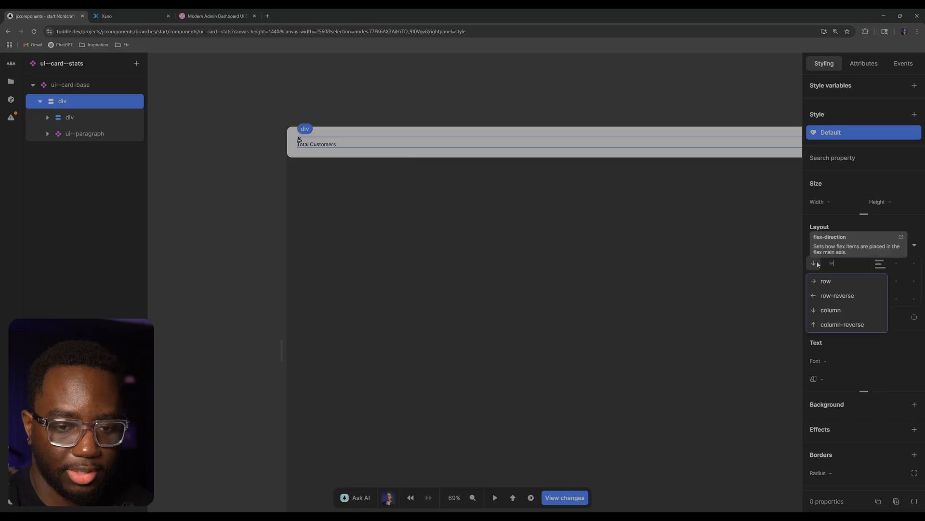
{"action": "left_click", "coordinate": [841, 283]}
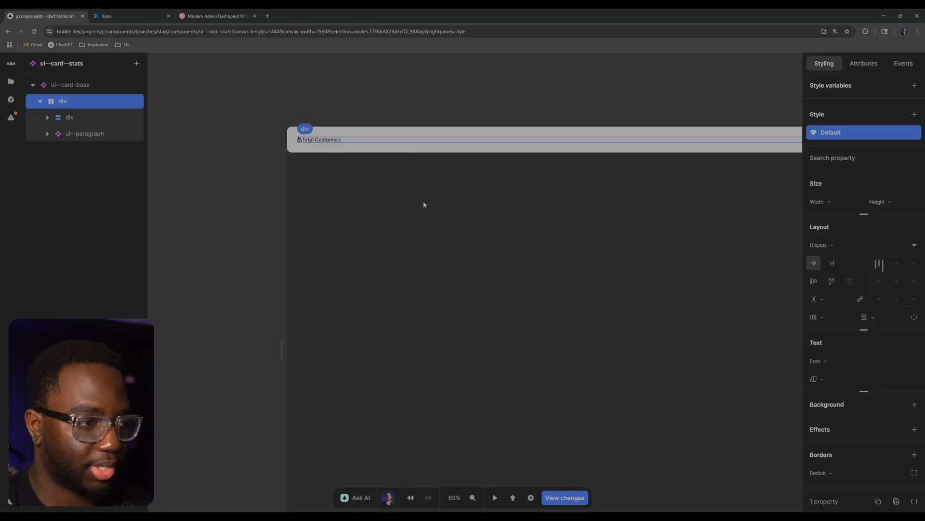
{"action": "left_click", "coordinate": [897, 281]}
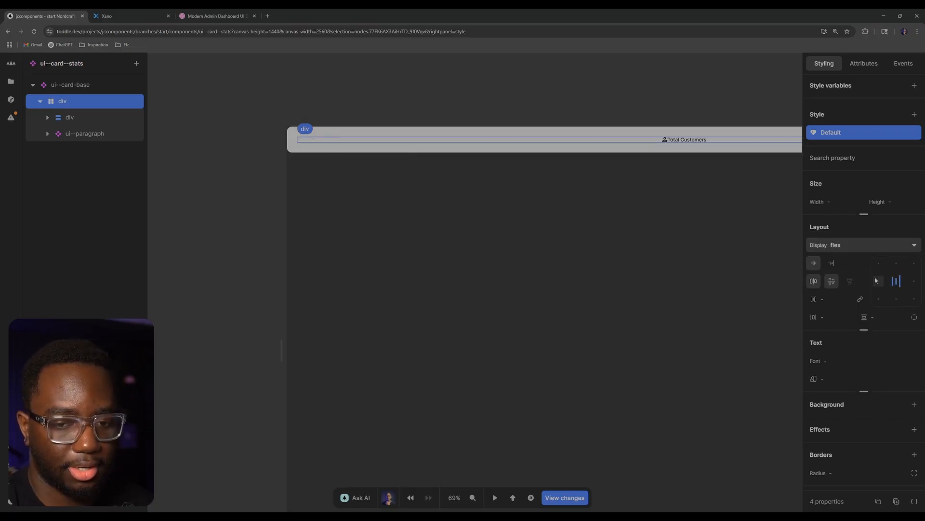
{"action": "left_click", "coordinate": [879, 281]}
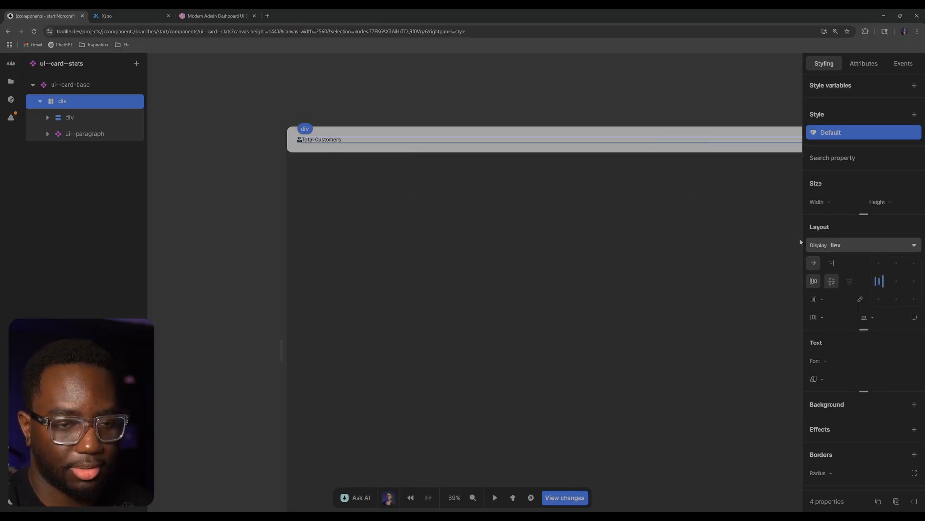
{"action": "left_click", "coordinate": [822, 299]}
{"action": "type", "text": "1rem"}
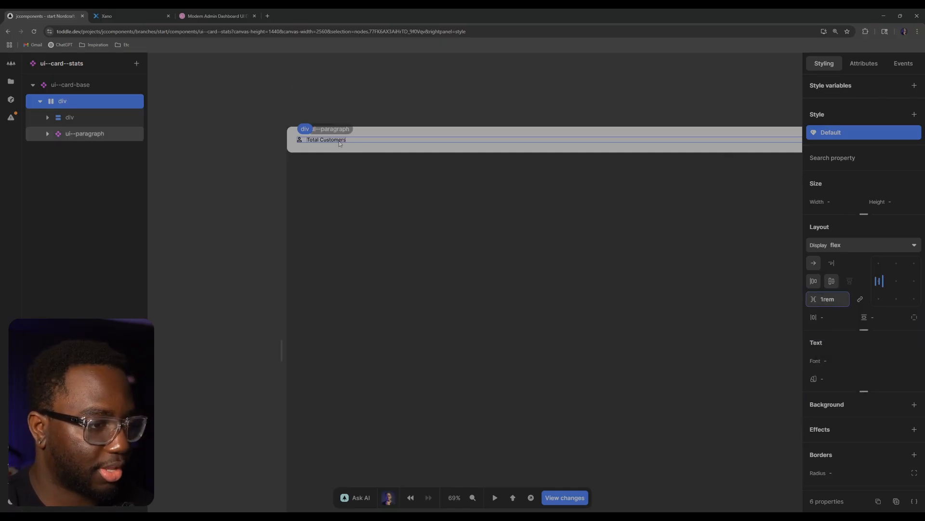
- Open the ui--paragraph component, examine its font and text colour settings, and return to ui--card--stats
{"action": "left_click", "coordinate": [326, 140]}
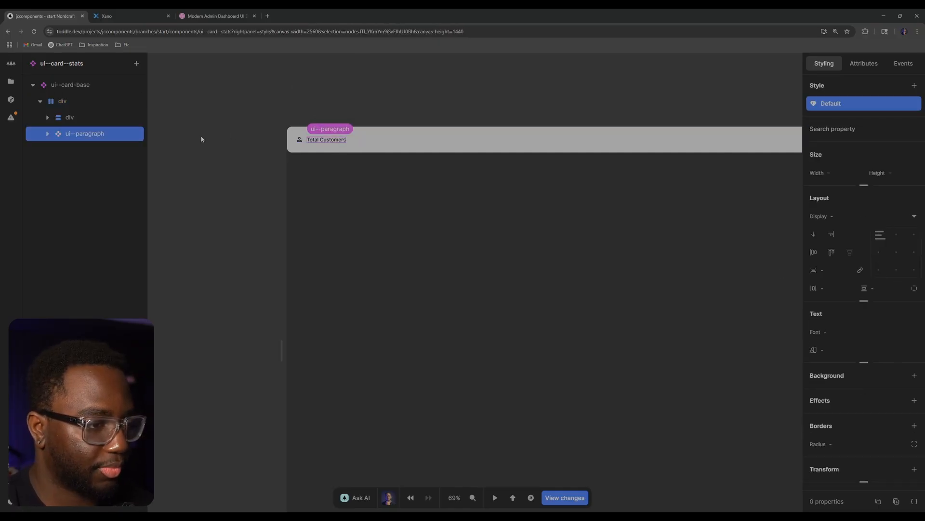
{"action": "double_click", "coordinate": [108, 133]}
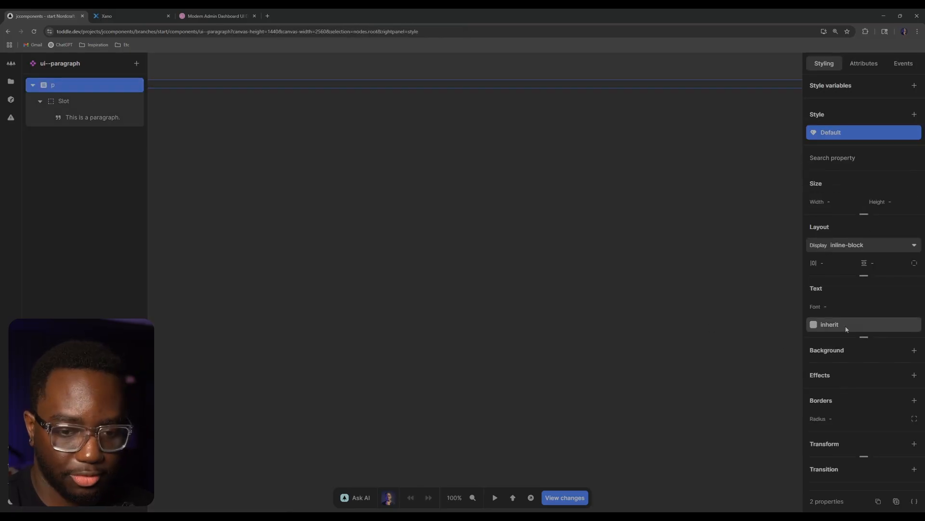
{"action": "left_click", "coordinate": [846, 309]}
{"action": "left_click", "coordinate": [815, 325]}
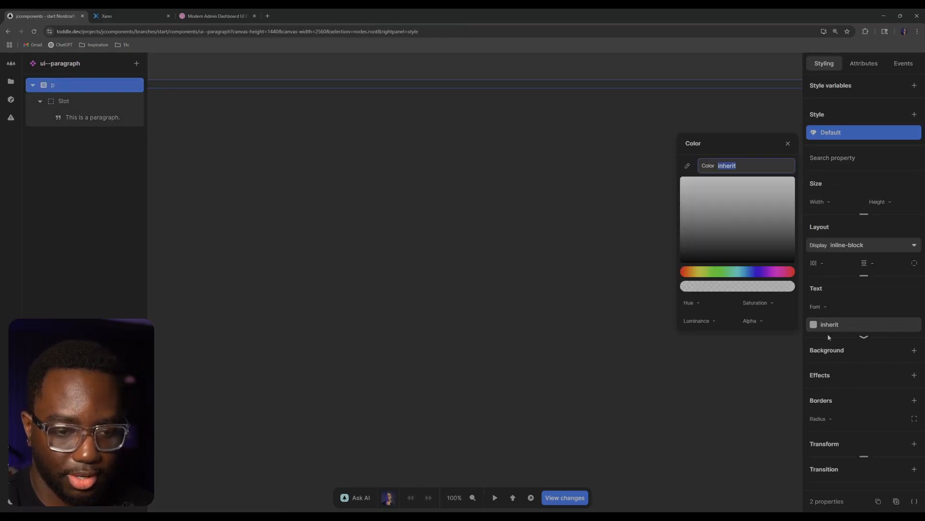
{"action": "left_click", "coordinate": [526, 279]}
{"action": "key", "text": "alt+Left"}
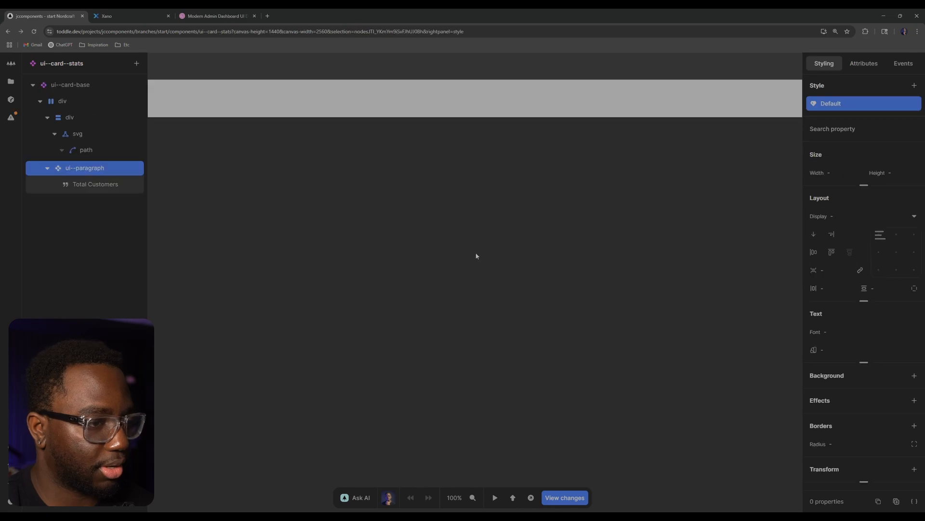
- Turn the svg icon into a component named svg--person, return to ui--card--stats and select the div holding the icon
{"action": "scroll", "coordinate": [436, 206], "scroll_direction": "up", "scroll_amount": 1}
{"action": "scroll", "coordinate": [347, 184], "scroll_direction": "left", "scroll_amount": 2}
{"action": "left_click", "coordinate": [78, 135]}
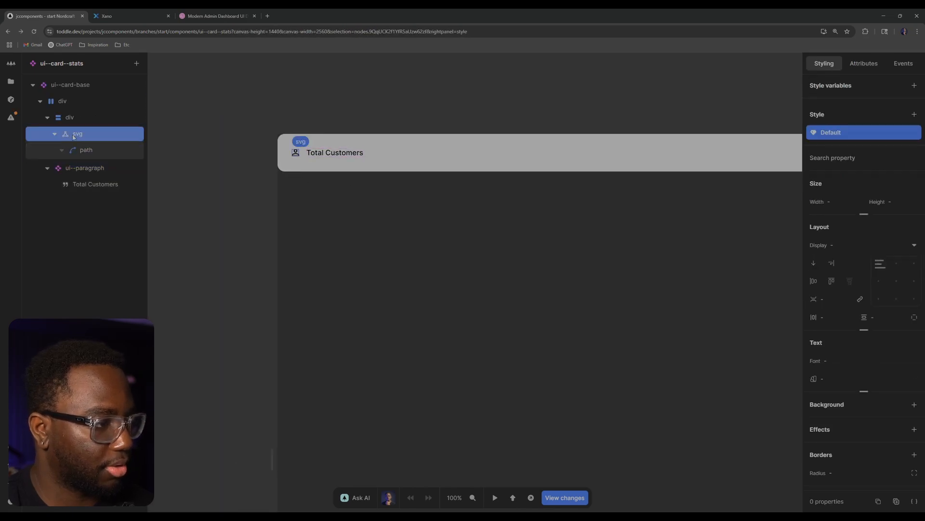
{"action": "left_click", "coordinate": [55, 134]}
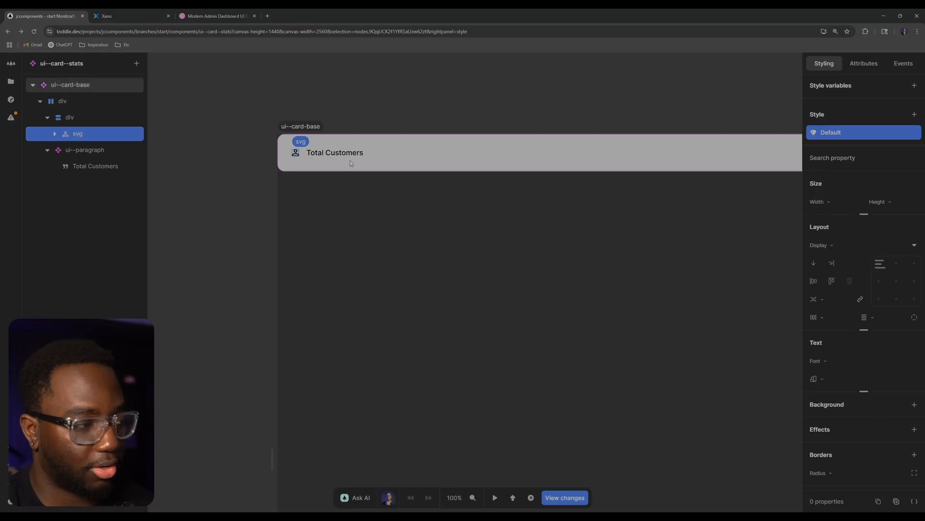
{"action": "right_click", "coordinate": [87, 138]}
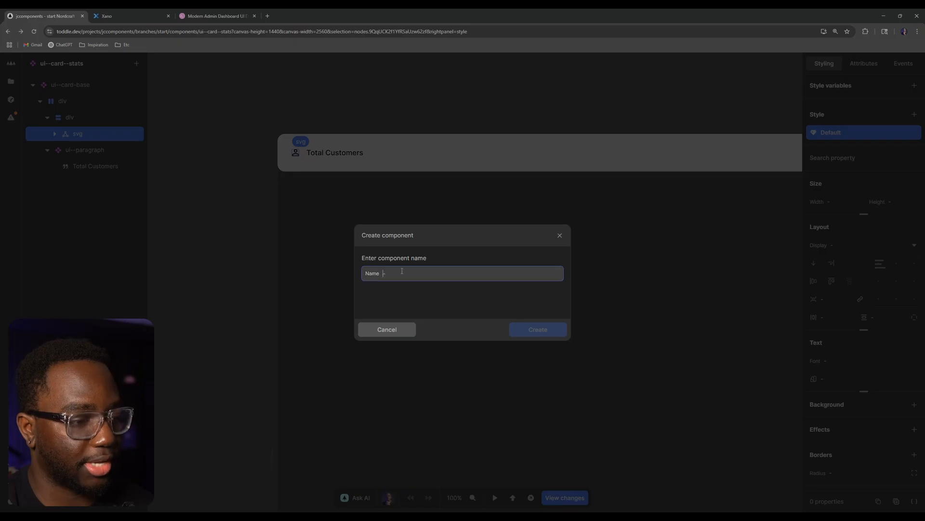
{"action": "type", "text": "scv"}
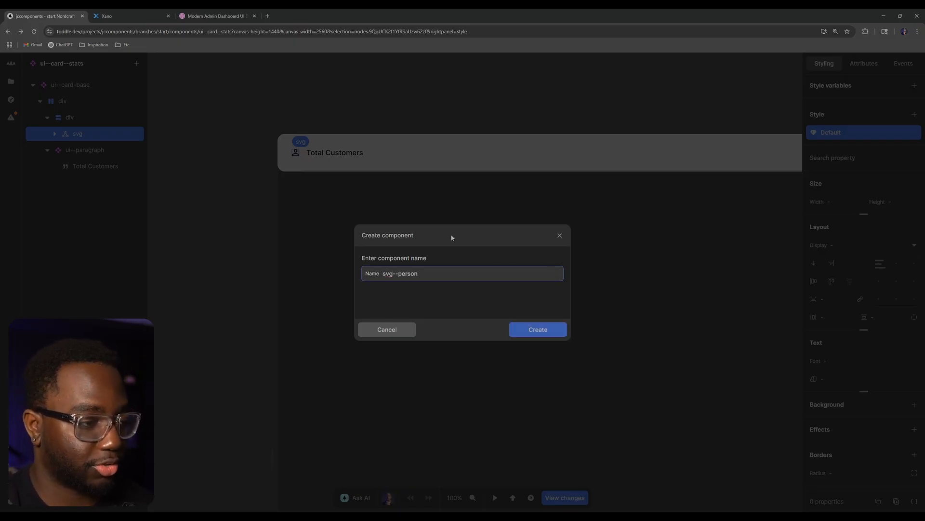
{"action": "key", "text": "Return"}
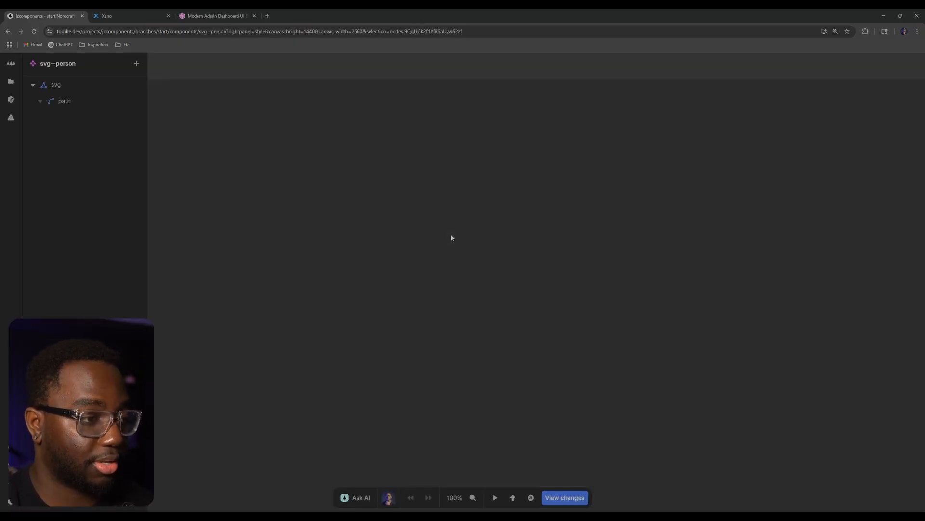
{"action": "left_click", "coordinate": [8, 32]}
{"action": "left_click", "coordinate": [82, 121]}
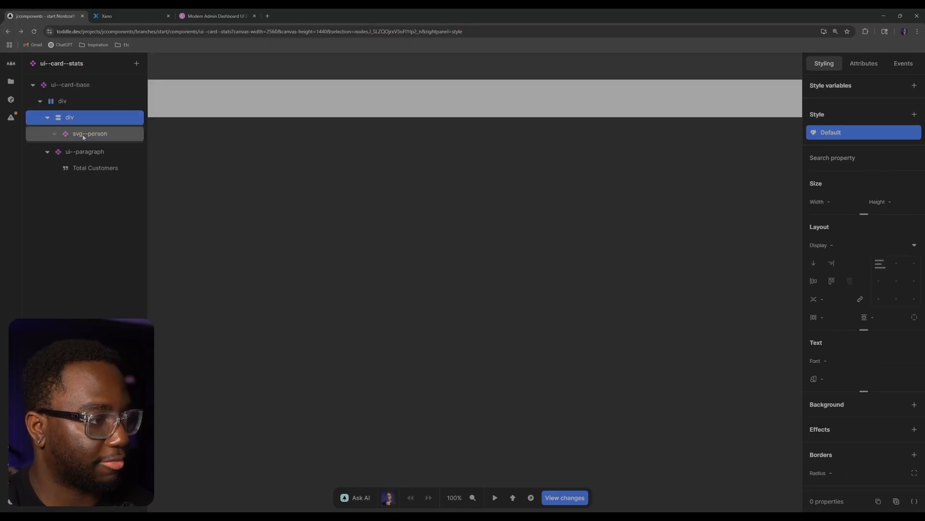
- Open the svg--person component, set its path's fill attribute to currentColor, and return to ui--card--stats
{"action": "left_click", "coordinate": [83, 134]}
{"action": "left_click_drag", "start_coordinate": [213, 131], "coordinate": [537, 166]}
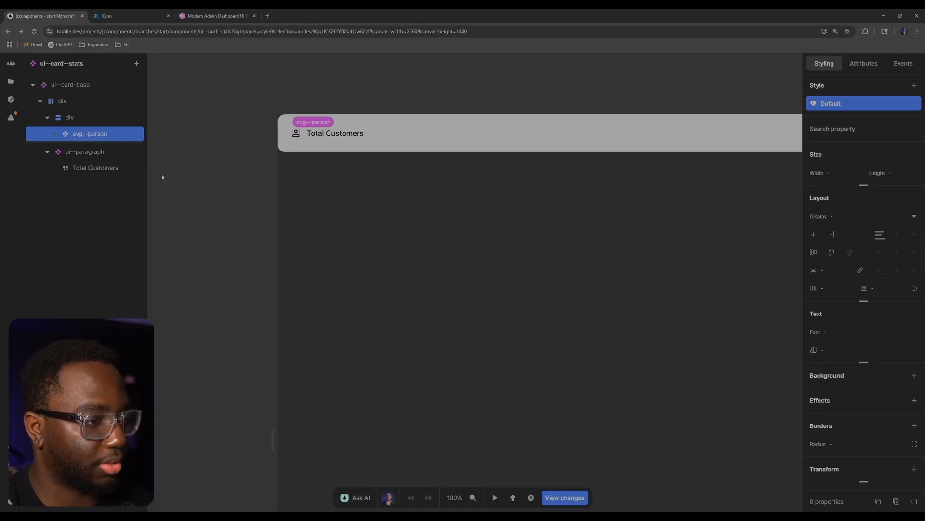
{"action": "left_click", "coordinate": [68, 137]}
{"action": "double_click", "coordinate": [68, 135]}
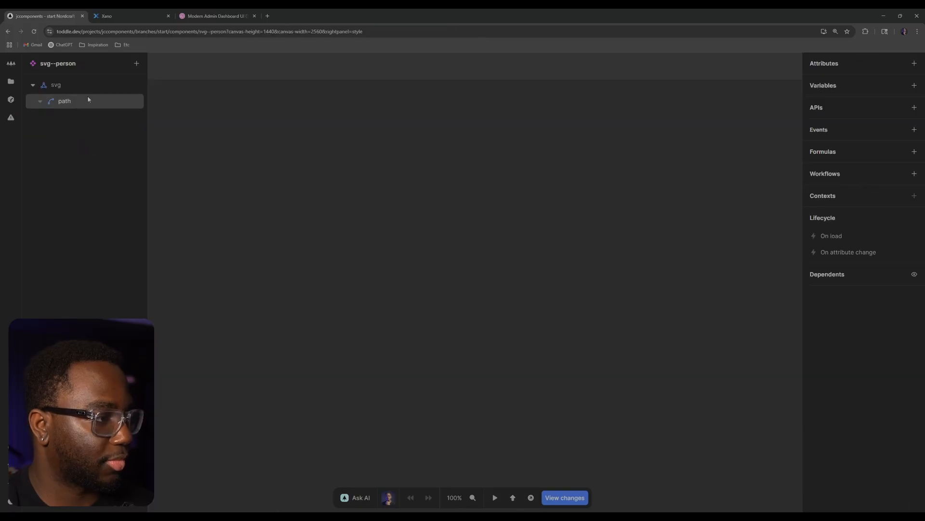
{"action": "left_click", "coordinate": [864, 63]}
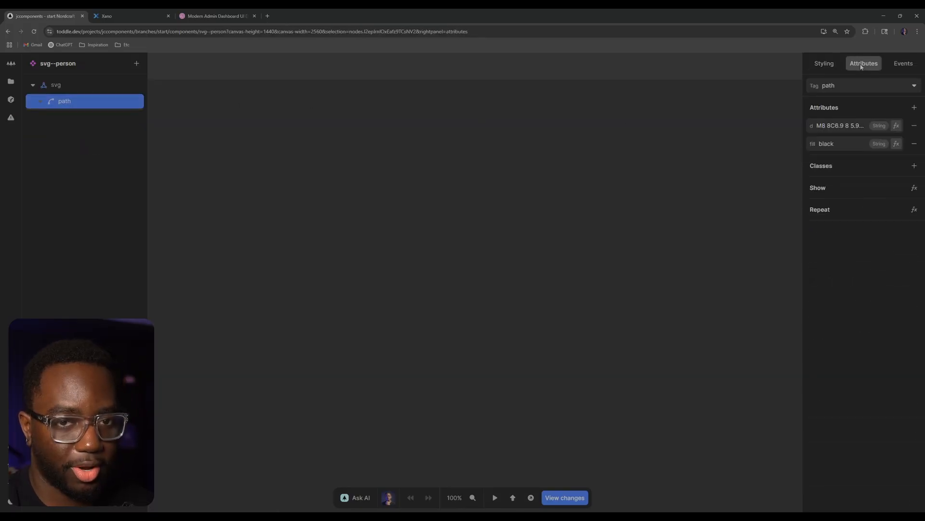
{"action": "double_click", "coordinate": [837, 140]}
{"action": "type", "text": "currentColor"}
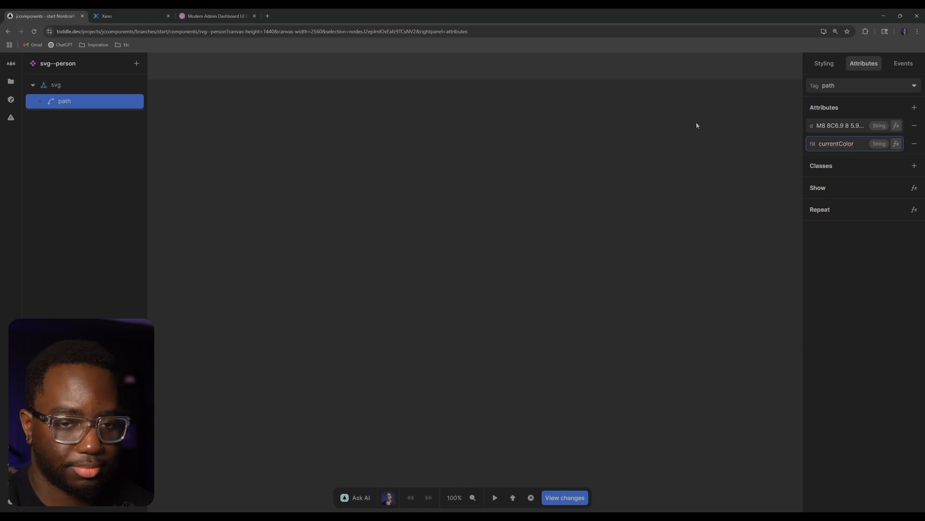
{"action": "left_click", "coordinate": [423, 127]}
{"action": "key", "text": "alt+Left"}
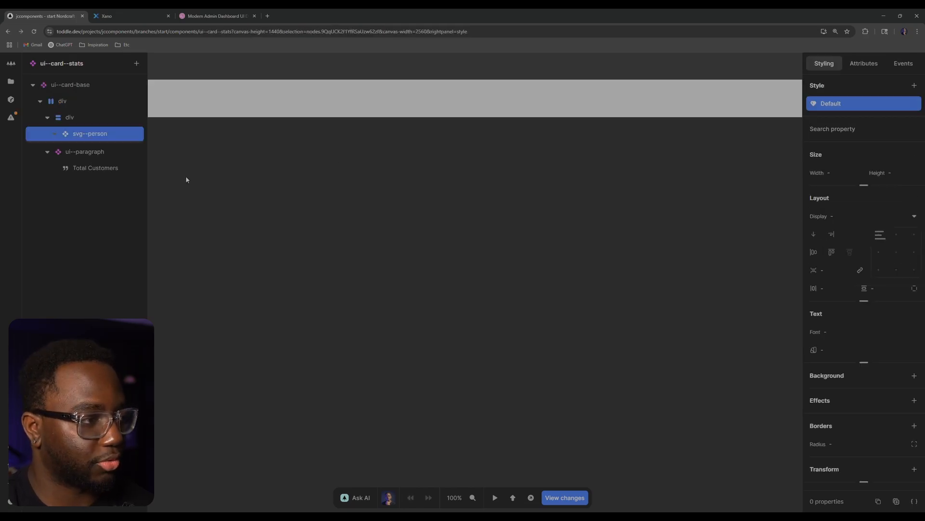
- Try a dark red text colour, #931d10, on the svg--person instance and inspect the icon up close
{"action": "left_click_drag", "start_coordinate": [246, 84], "coordinate": [377, 141]}
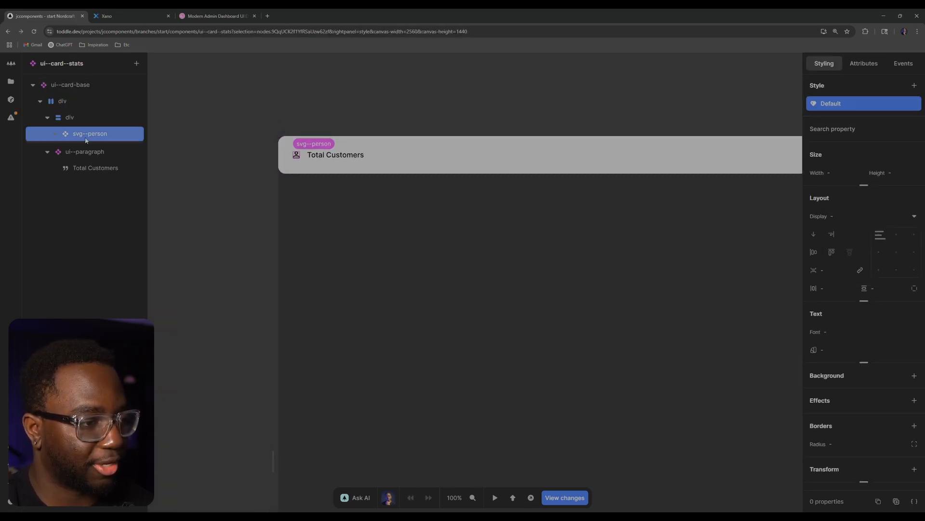
{"action": "left_click", "coordinate": [112, 120]}
{"action": "left_click", "coordinate": [119, 129]}
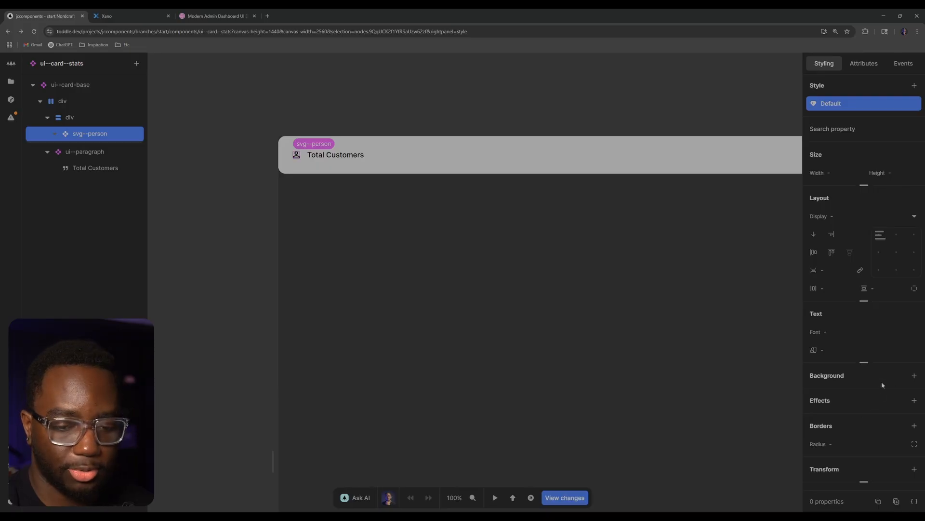
{"action": "left_click", "coordinate": [878, 349]}
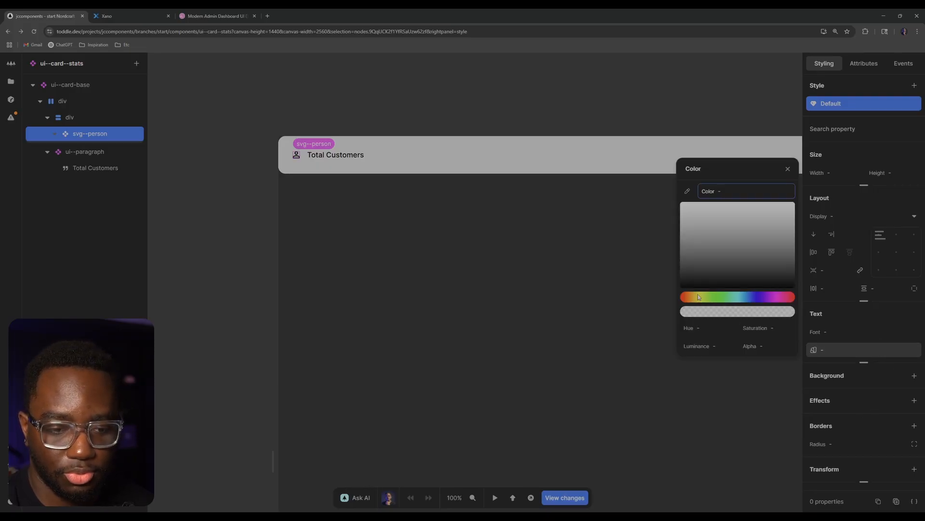
{"action": "left_click", "coordinate": [339, 183]}
{"action": "left_click", "coordinate": [92, 135]}
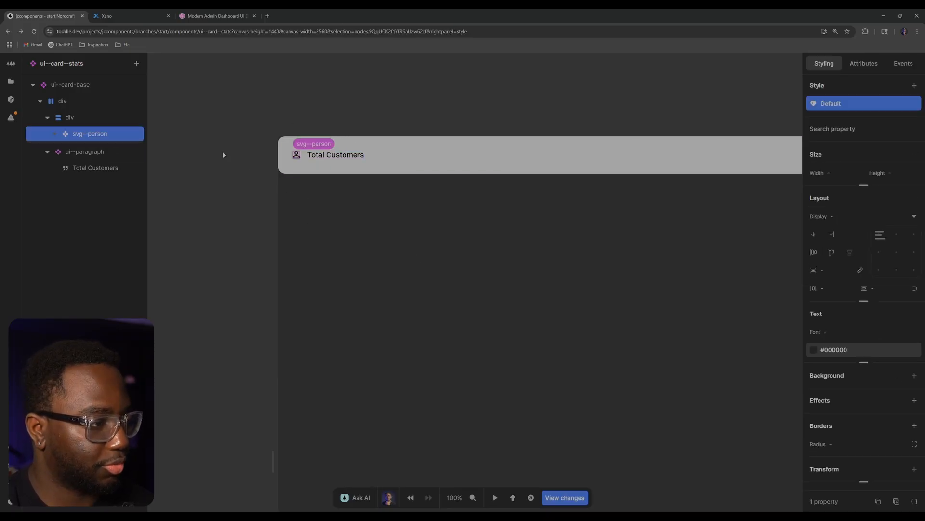
{"action": "left_click", "coordinate": [822, 348]}
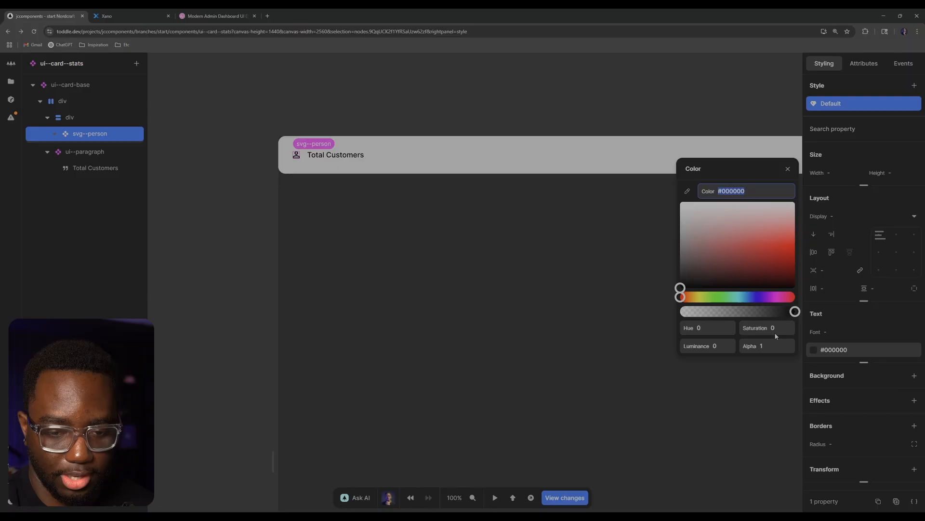
{"action": "left_click", "coordinate": [682, 298]}
{"action": "left_click_drag", "start_coordinate": [767, 260], "coordinate": [773, 260]}
{"action": "left_click", "coordinate": [497, 259]}
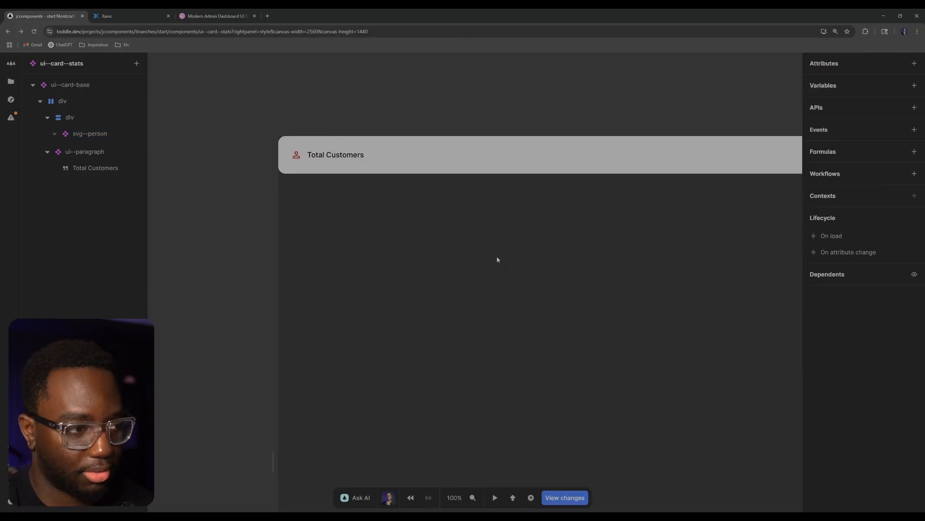
{"action": "scroll", "coordinate": [365, 194], "scroll_direction": "up", "scroll_amount": 6}
{"action": "left_click_drag", "start_coordinate": [377, 203], "coordinate": [429, 277]}
{"action": "scroll", "coordinate": [424, 241], "scroll_direction": "up", "scroll_amount": 2}
{"action": "left_click_drag", "start_coordinate": [419, 202], "coordinate": [447, 282]}
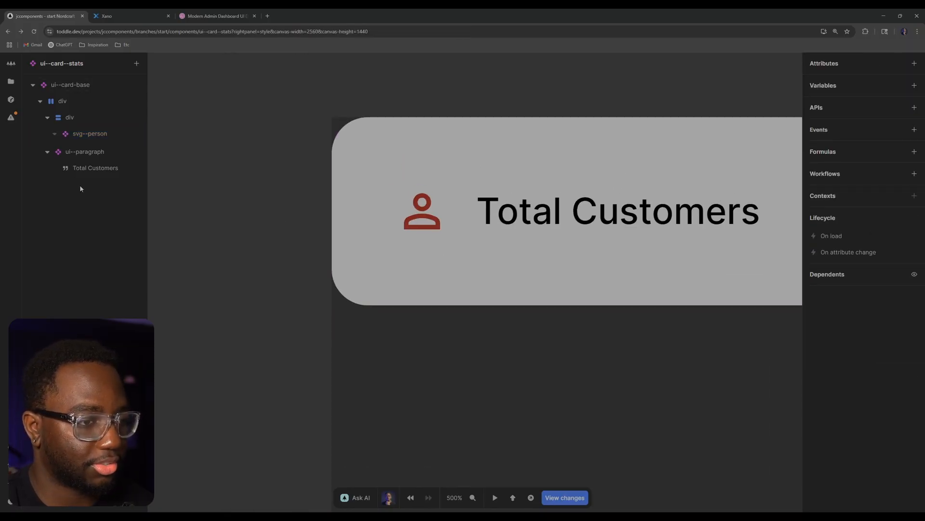
- Clear the text colour set on the svg--person instance
{"action": "left_click", "coordinate": [90, 134]}
{"action": "left_click", "coordinate": [829, 350]}
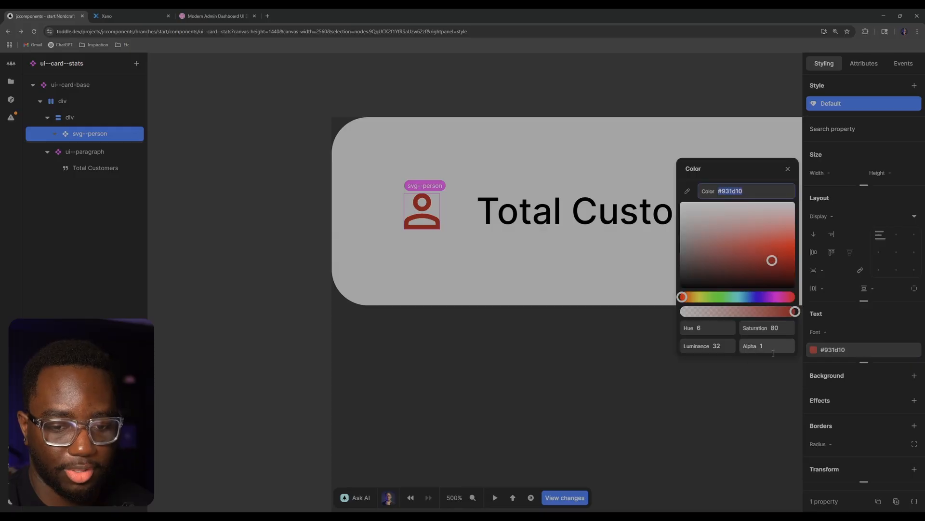
{"action": "key", "text": "BackSpace"}
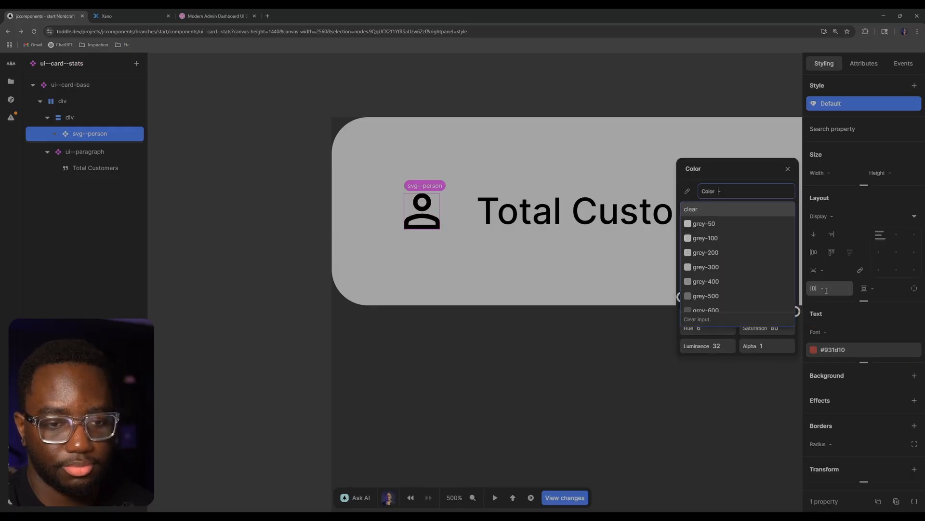
{"action": "left_click", "coordinate": [714, 464]}
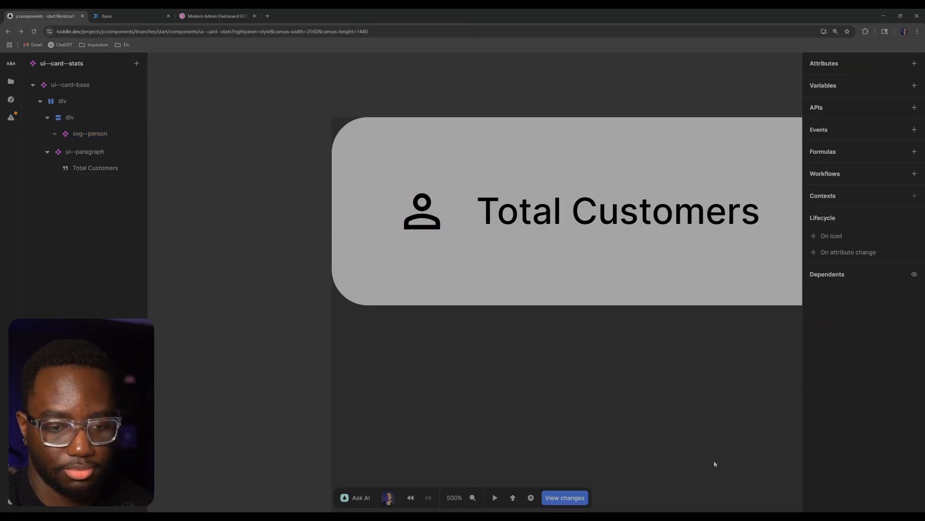
{"action": "scroll", "coordinate": [504, 377], "scroll_direction": "down", "scroll_amount": 10}
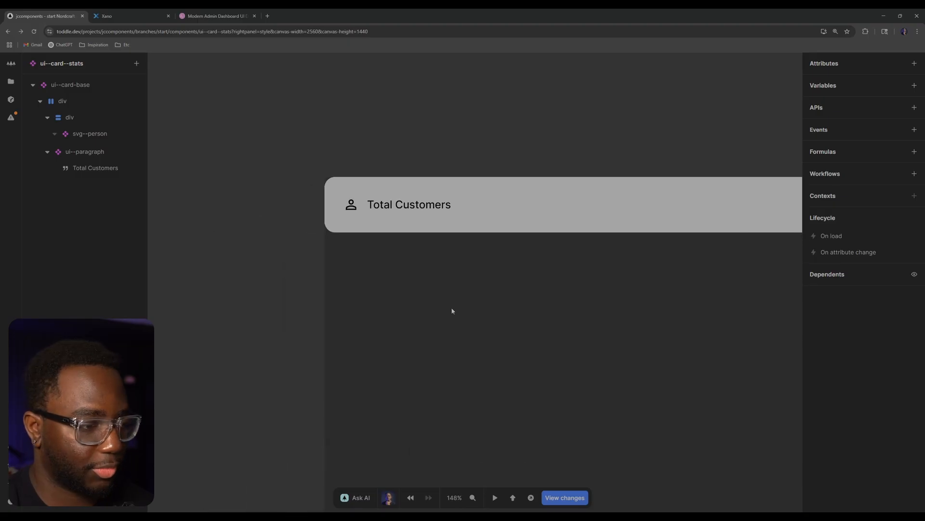
- Check the stats cards in the Dribbble reference, collapse the existing div and add a second div inside ui--card-base
{"action": "left_click", "coordinate": [210, 14]}
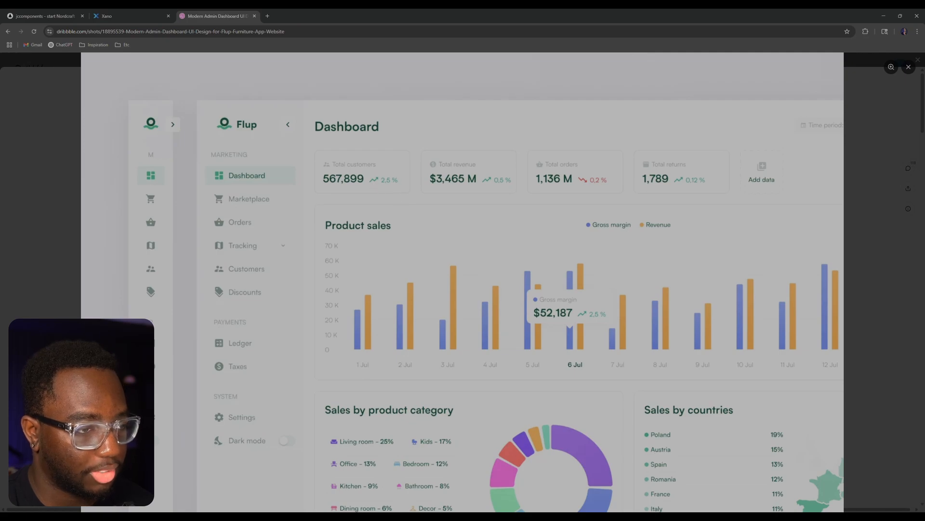
{"action": "left_click", "coordinate": [45, 16]}
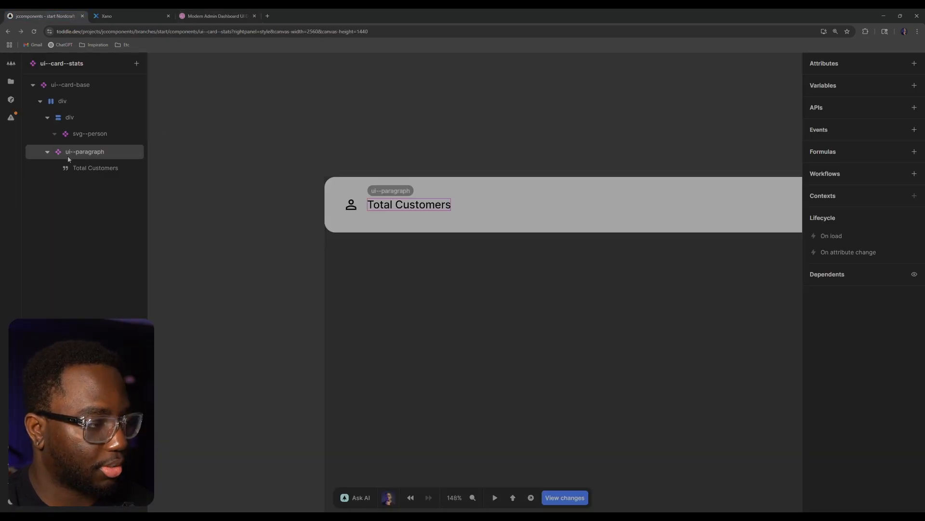
{"action": "left_click", "coordinate": [47, 118]}
{"action": "left_click", "coordinate": [40, 101]}
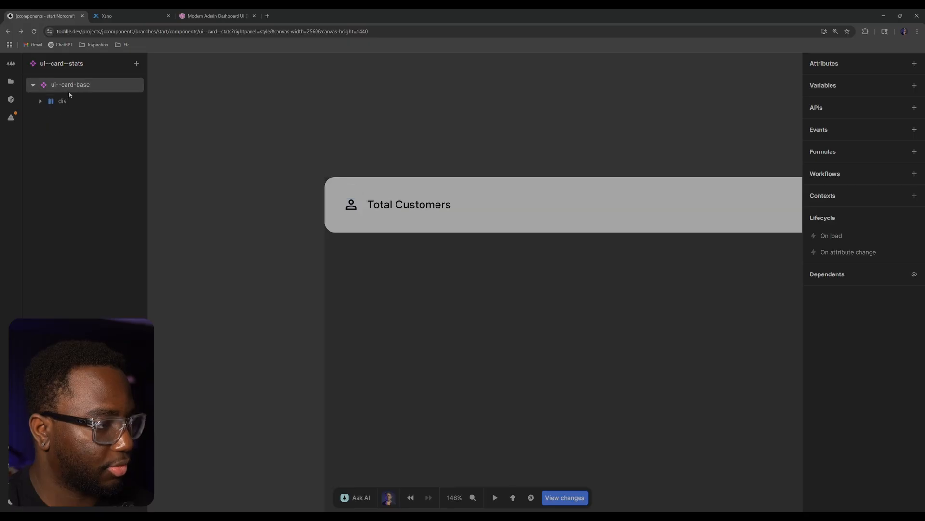
{"action": "left_click", "coordinate": [70, 86]}
{"action": "type", "text": "a"}
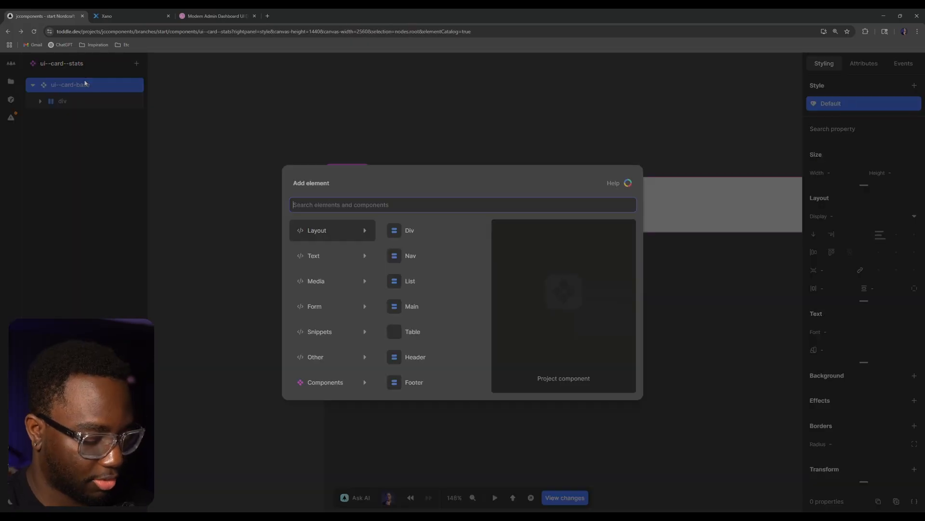
{"action": "type", "text": "div"}
{"action": "key", "text": "Return"}
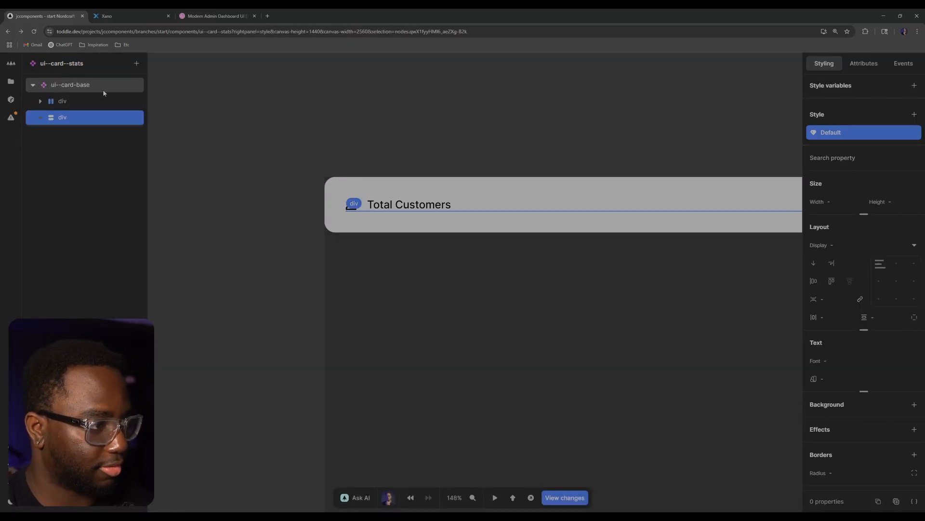
- Add the ui--paragraph project component inside the new second div of the card
{"action": "type", "text": "apara"}
{"action": "key", "text": "Down"}
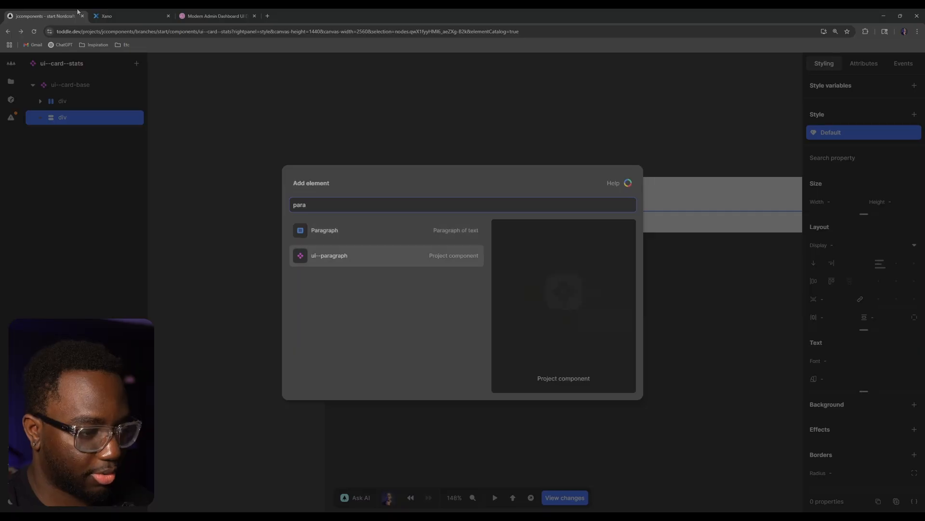
{"action": "key", "text": "Return"}
- Consult the Dribbble reference, add a div below ui--paragraph in the card's second div, and nest another div inside it
{"action": "left_click", "coordinate": [204, 12]}
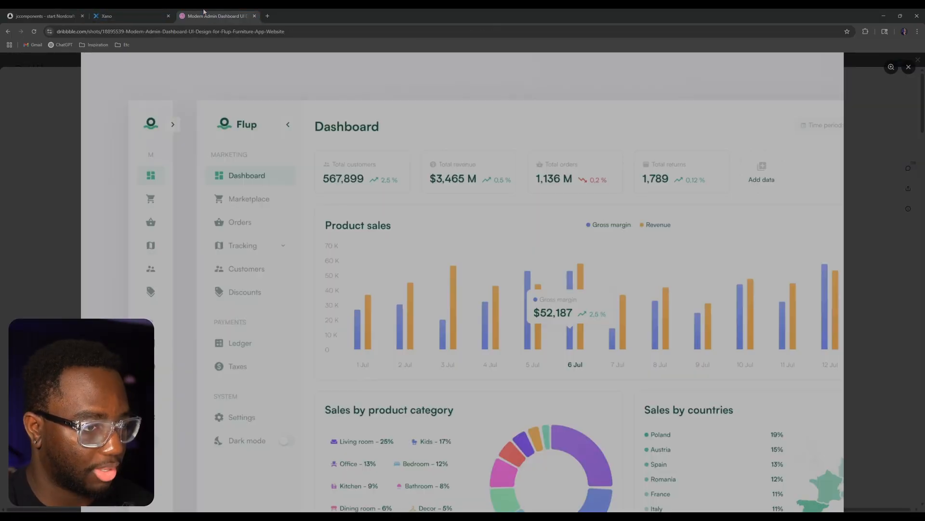
{"action": "left_click", "coordinate": [44, 16]}
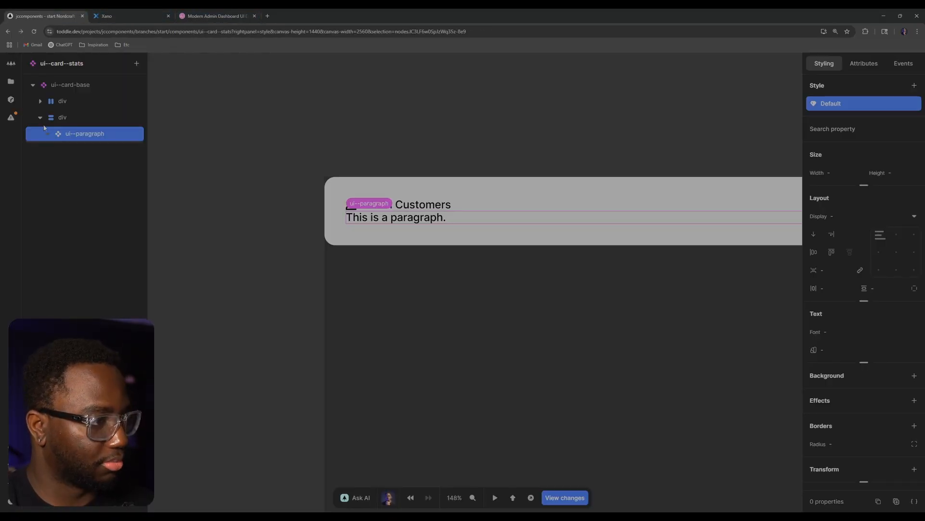
{"action": "left_click", "coordinate": [64, 118]}
{"action": "type", "text": "adiv"}
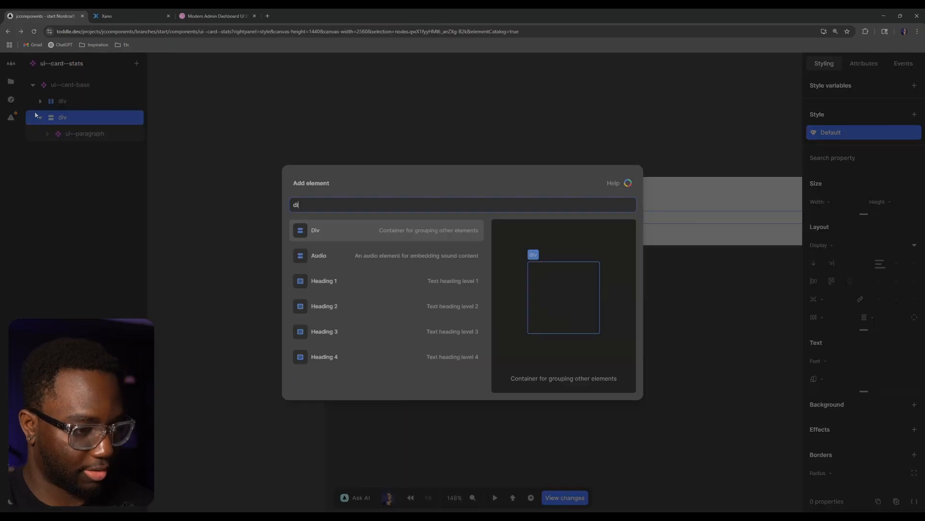
{"action": "key", "text": "Return"}
{"action": "left_click", "coordinate": [193, 13]}
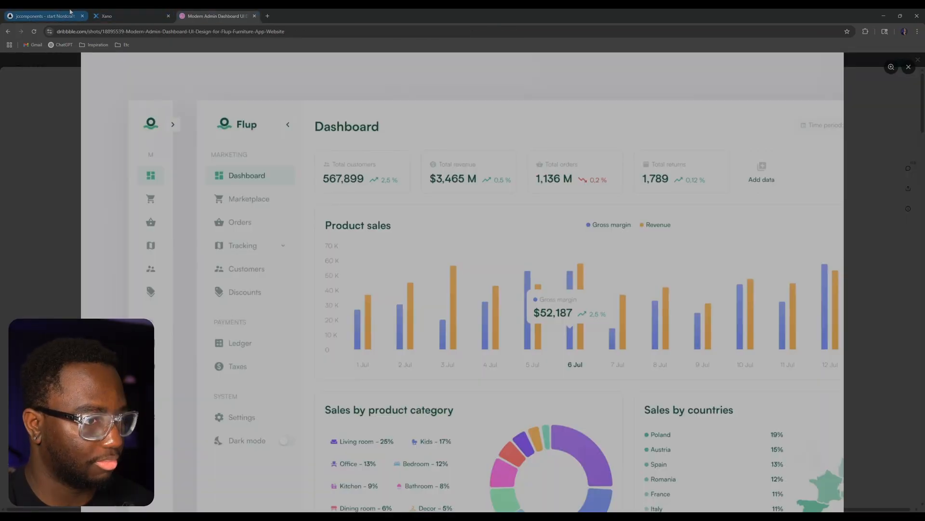
{"action": "left_click", "coordinate": [70, 12]}
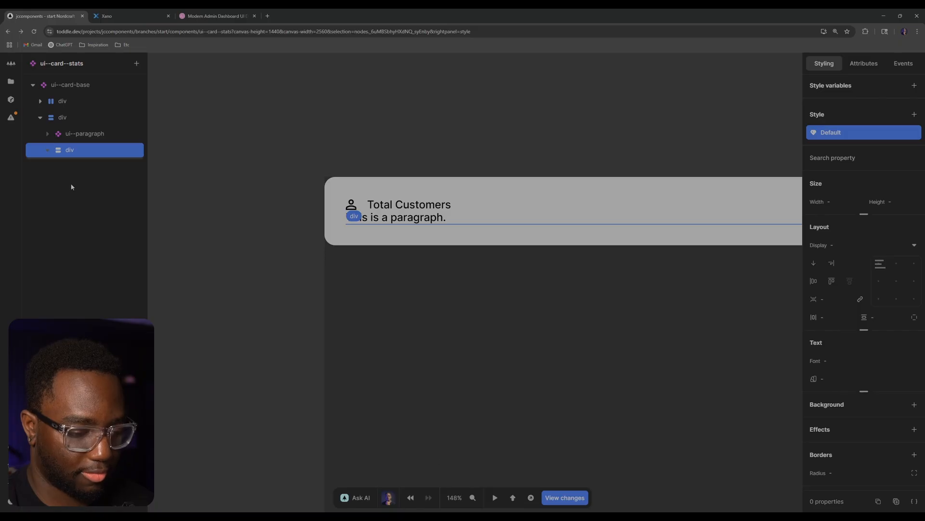
{"action": "type", "text": "adiv"}
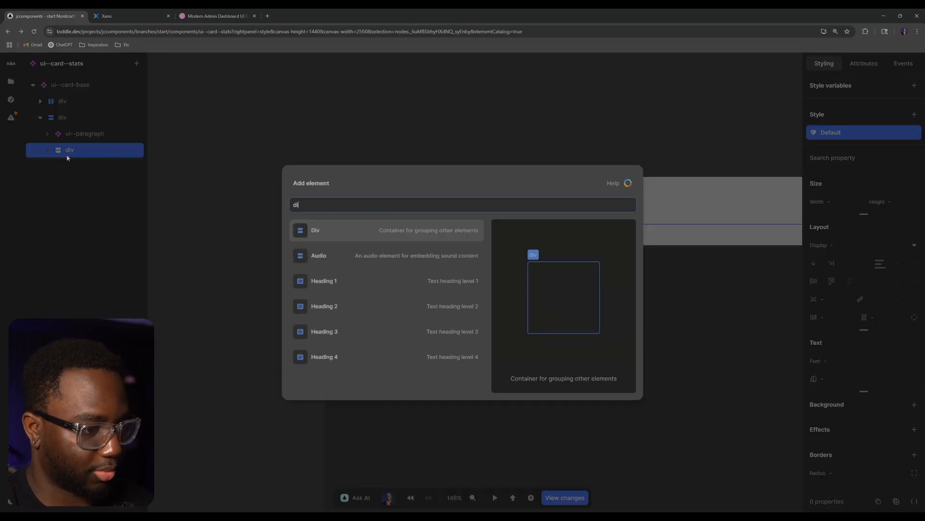
{"action": "key", "text": "Return"}
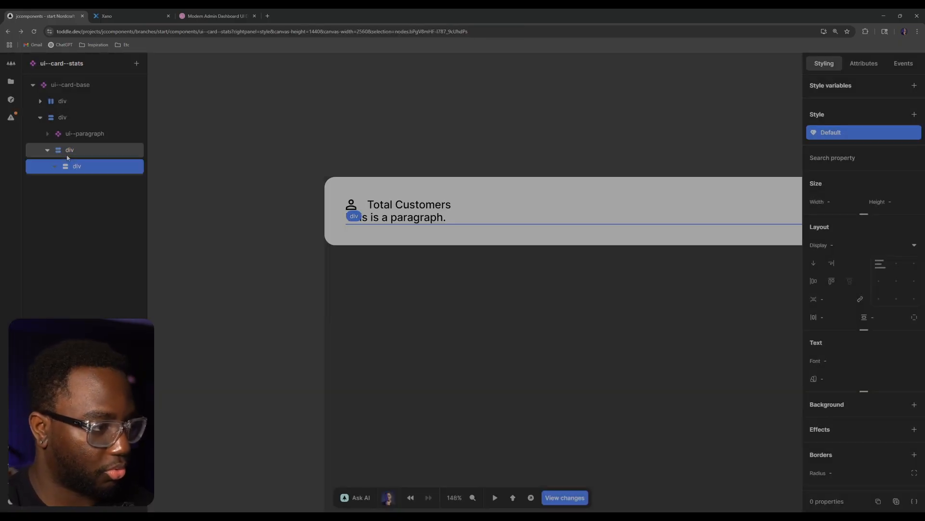
- Check the reference again, add a ui--paragraph component below the innermost div within its parent div, and expand the card's first div
{"action": "left_click", "coordinate": [219, 13]}
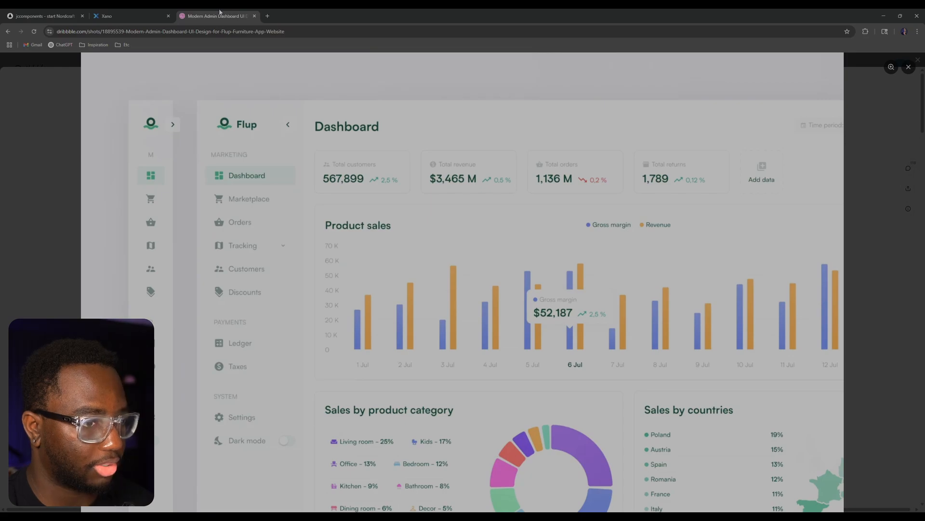
{"action": "left_click", "coordinate": [43, 16]}
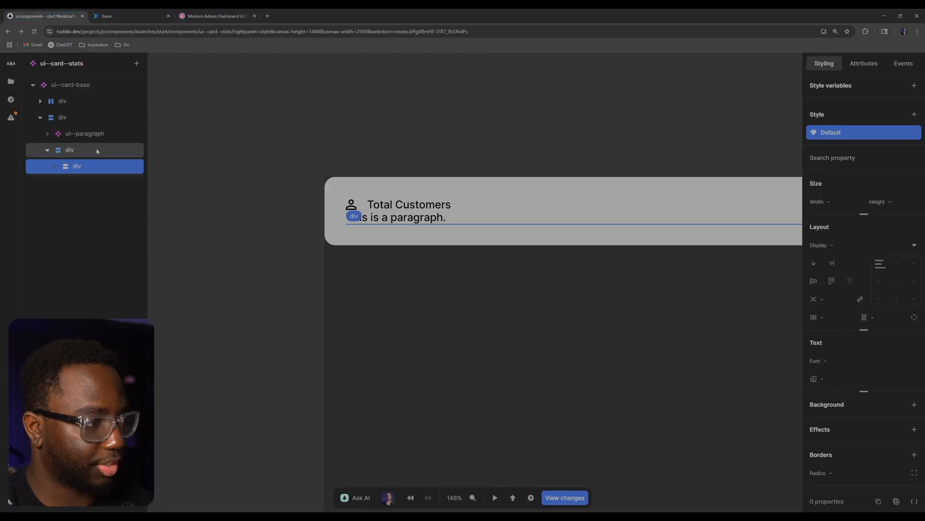
{"action": "left_click", "coordinate": [98, 149]}
{"action": "type", "text": "a para"}
{"action": "key", "text": "Down"}
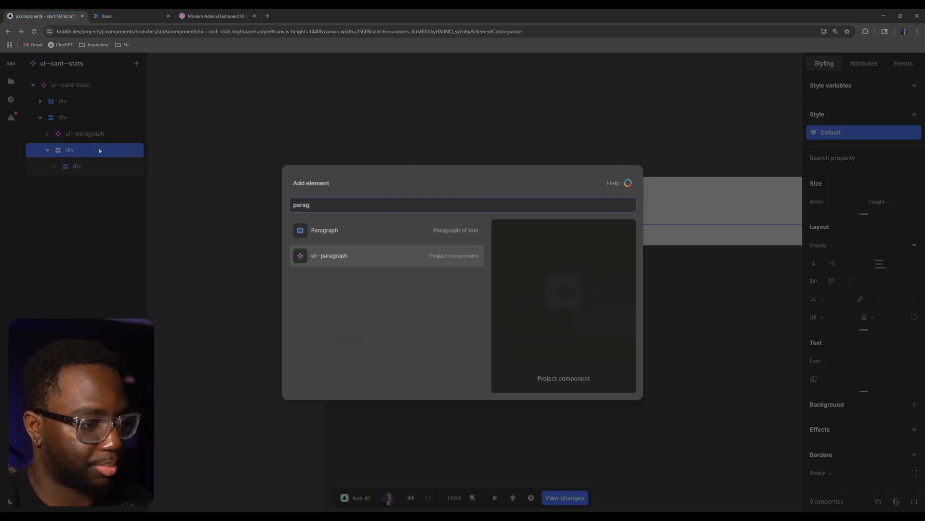
{"action": "key", "text": "Return"}
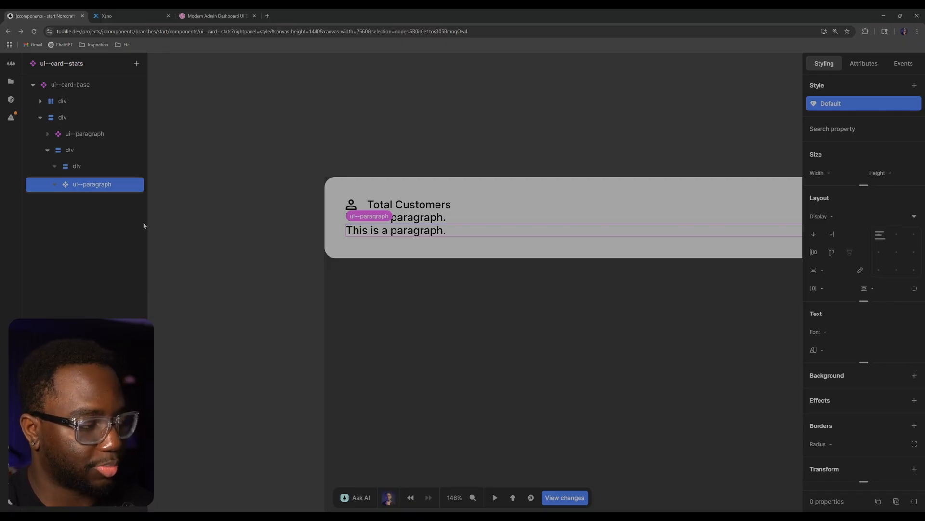
{"action": "left_click", "coordinate": [40, 101]}
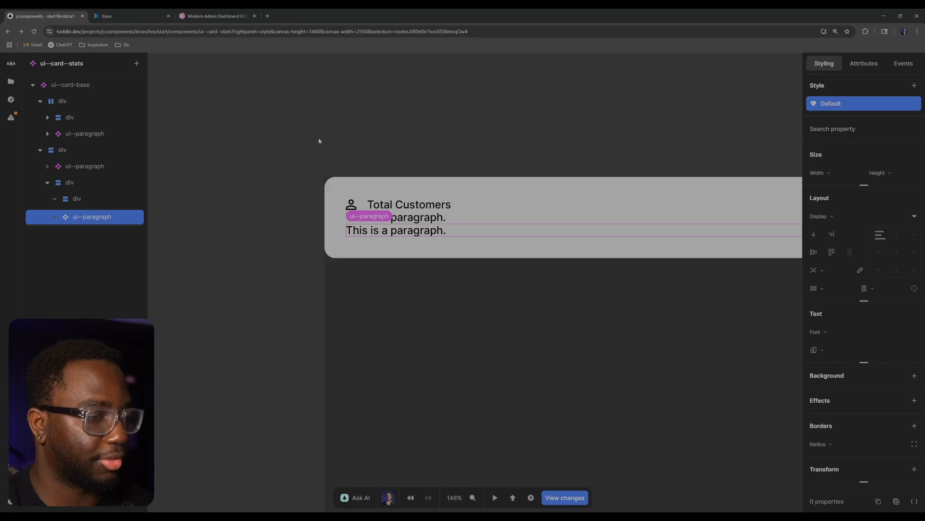
{"action": "key", "text": "Escape"}
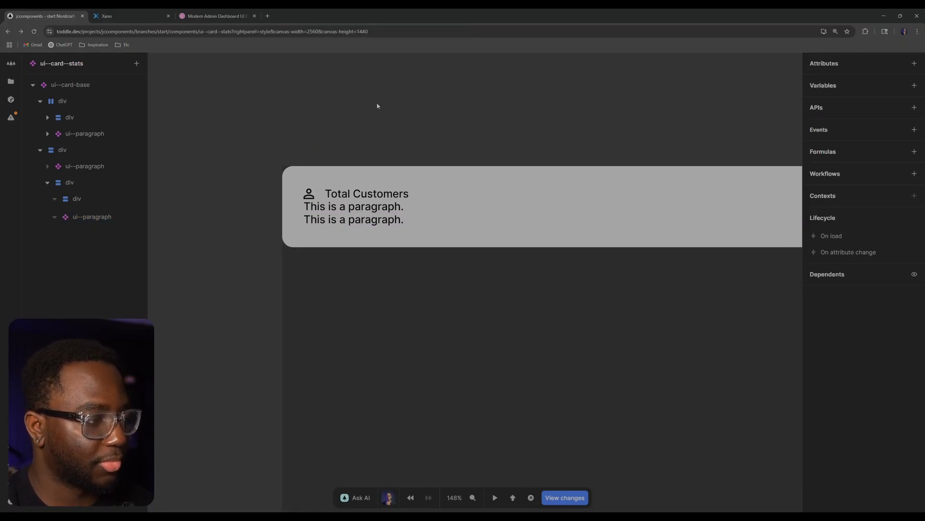
- Check the Dribbble reference and add a text element reading 579,990 inside the ui--paragraph directly under the card's second div
{"action": "left_click", "coordinate": [212, 16]}
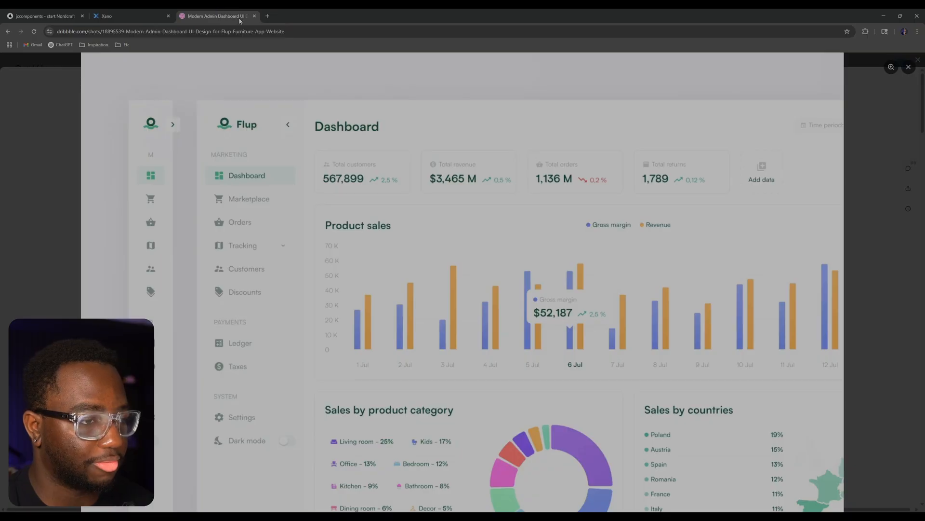
{"action": "left_click", "coordinate": [43, 16]}
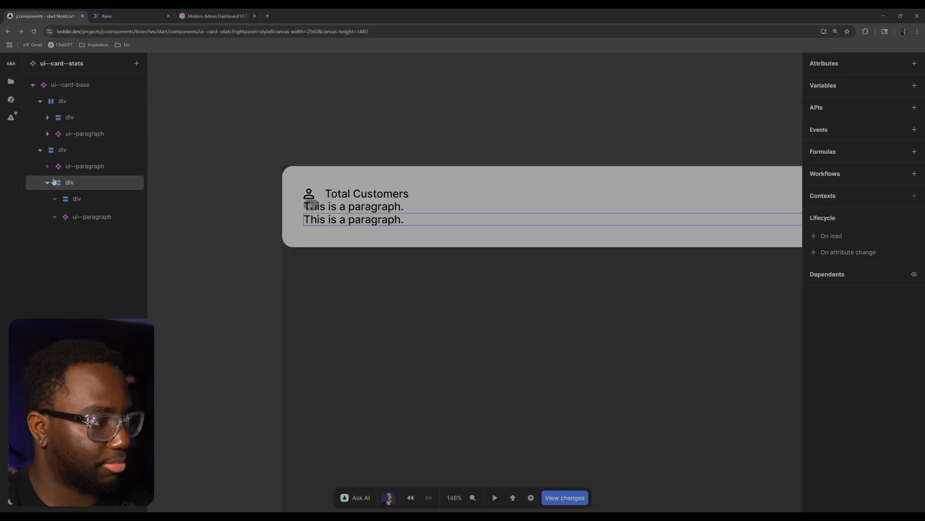
{"action": "left_click", "coordinate": [105, 166]}
{"action": "type", "text": "atext"}
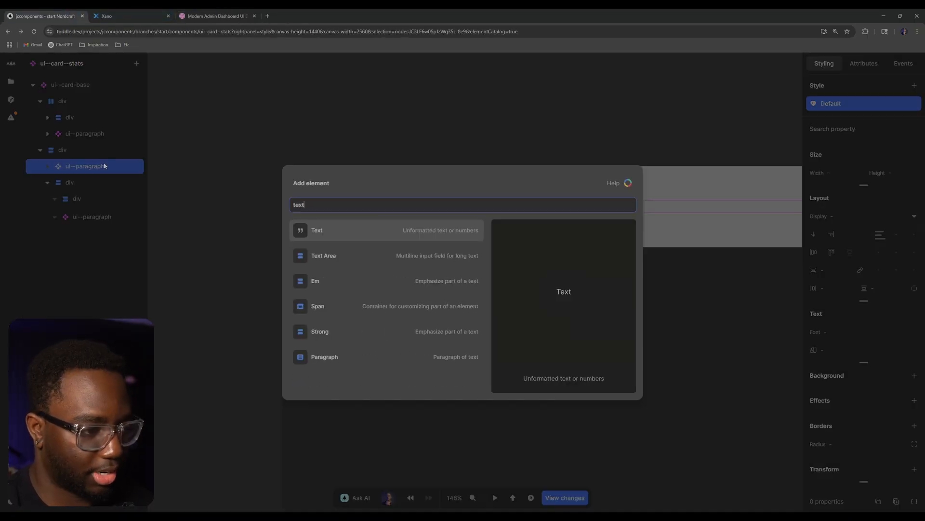
{"action": "key", "text": "Return"}
{"action": "triple_click", "coordinate": [877, 111]}
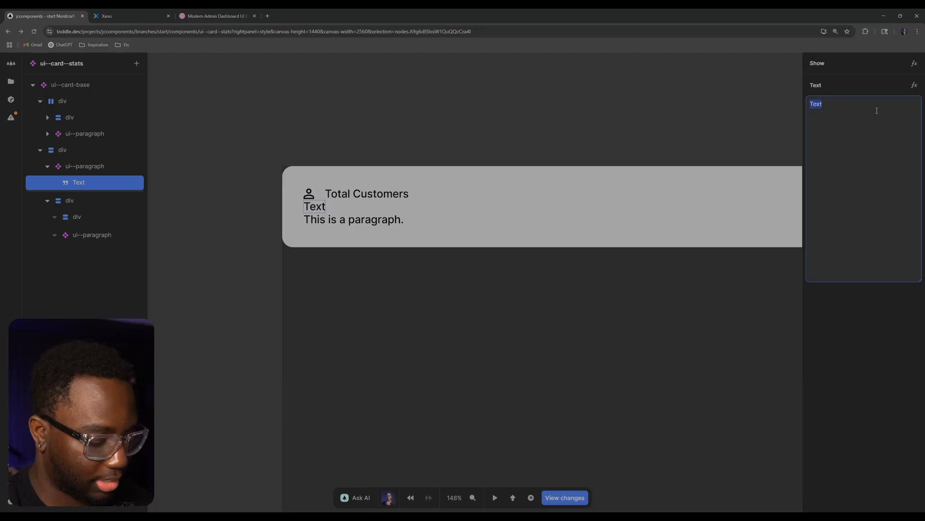
{"action": "type", "text": "579,990"}
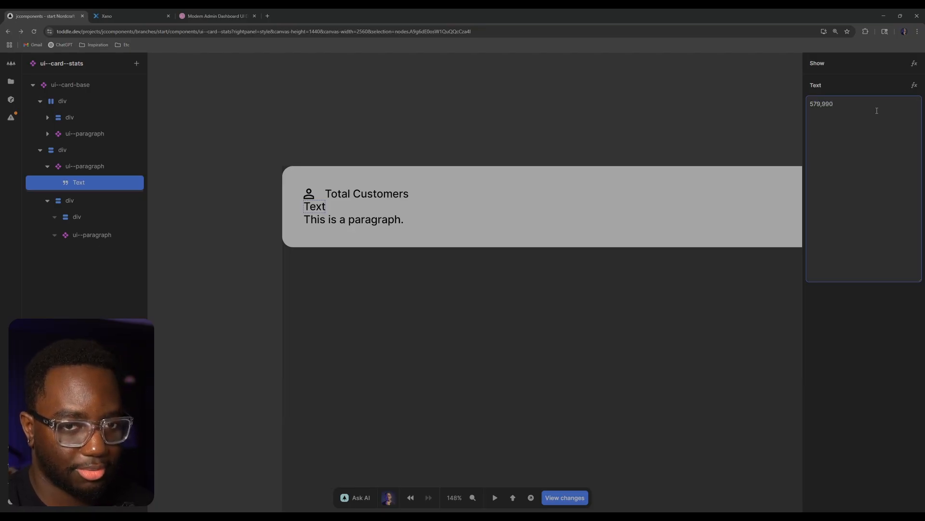
{"action": "left_click", "coordinate": [589, 92]}
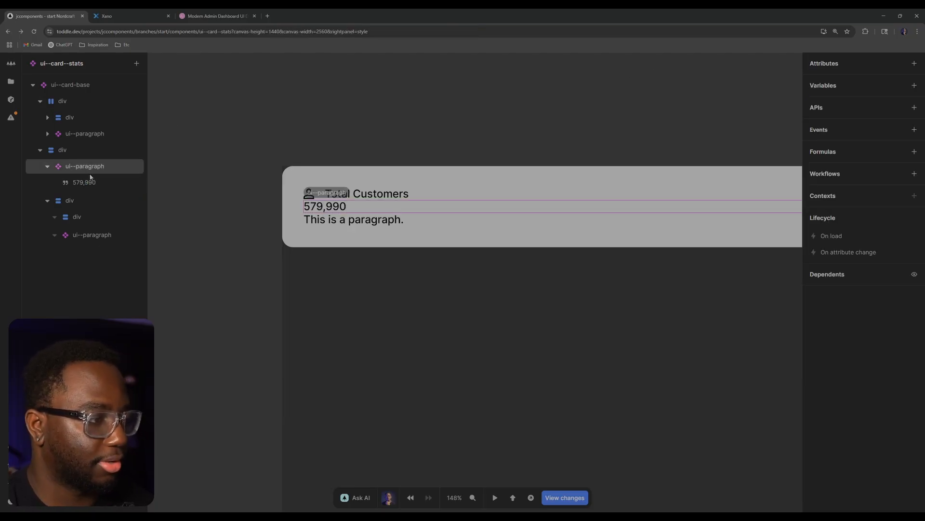
- Check the reference again and add a text element reading 2.5% inside the lower, nested ui--paragraph
{"action": "left_click", "coordinate": [205, 12]}
{"action": "left_click", "coordinate": [44, 16]}
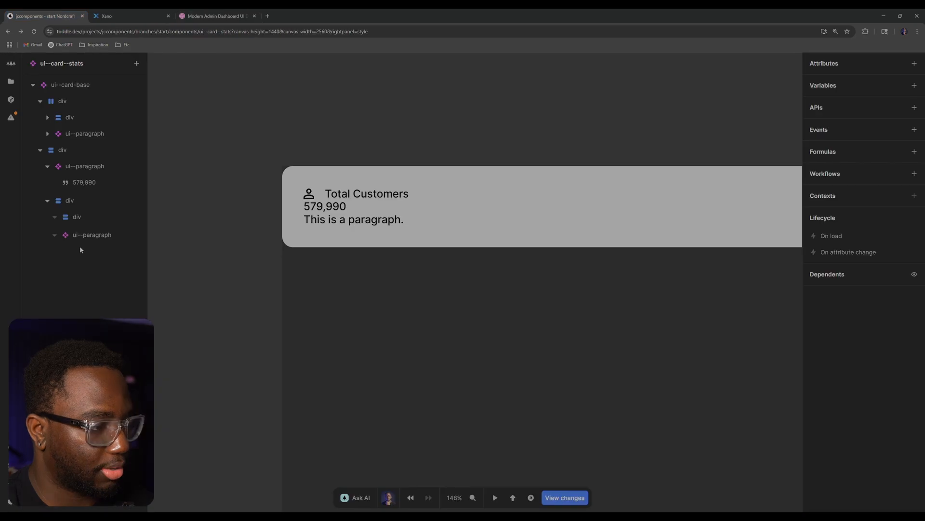
{"action": "left_click", "coordinate": [88, 239]}
{"action": "type", "text": "atext"}
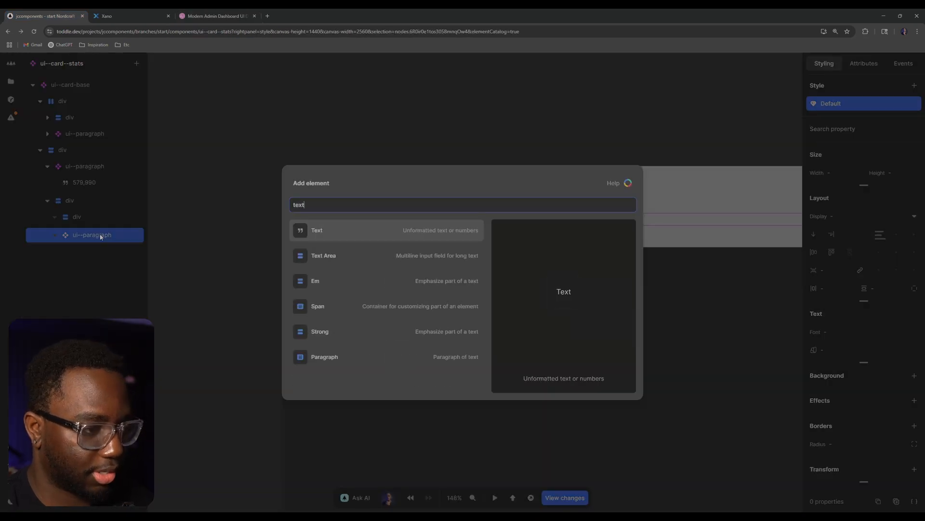
{"action": "key", "text": "Return"}
{"action": "left_click", "coordinate": [858, 129]}
{"action": "type", "text": "2.5"}
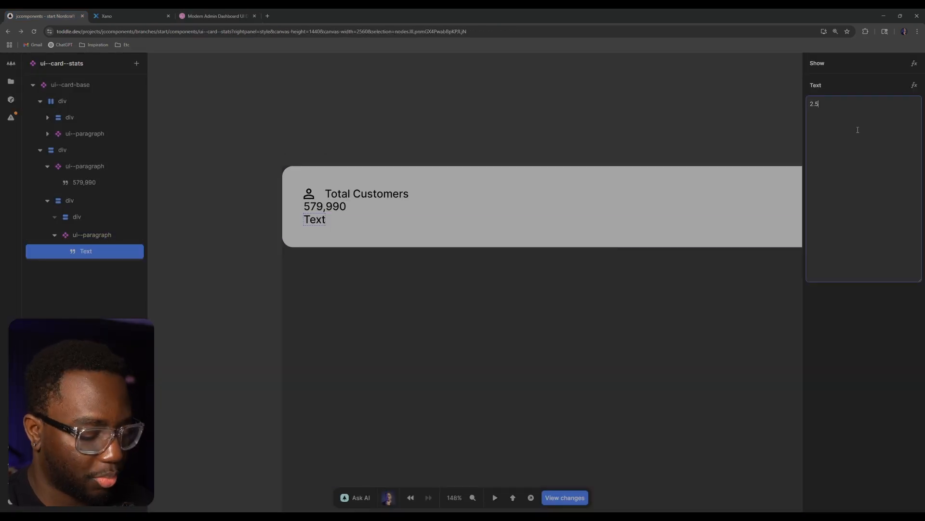
{"action": "left_click", "coordinate": [534, 89]}
- Switch the preview canvas to the 360 × 740 mobile size and frame the stats card
{"action": "scroll", "coordinate": [408, 157], "scroll_direction": "down", "scroll_amount": 5}
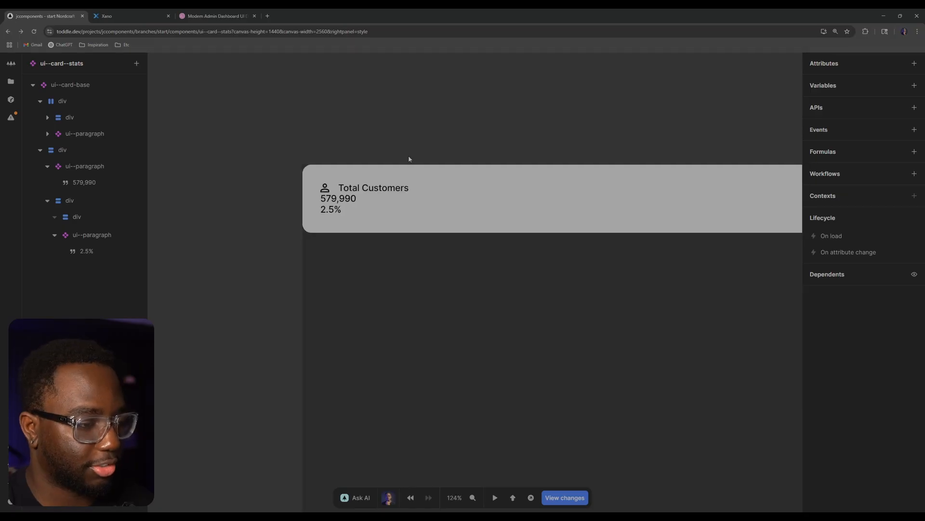
{"action": "scroll", "coordinate": [369, 209], "scroll_direction": "down", "scroll_amount": 5}
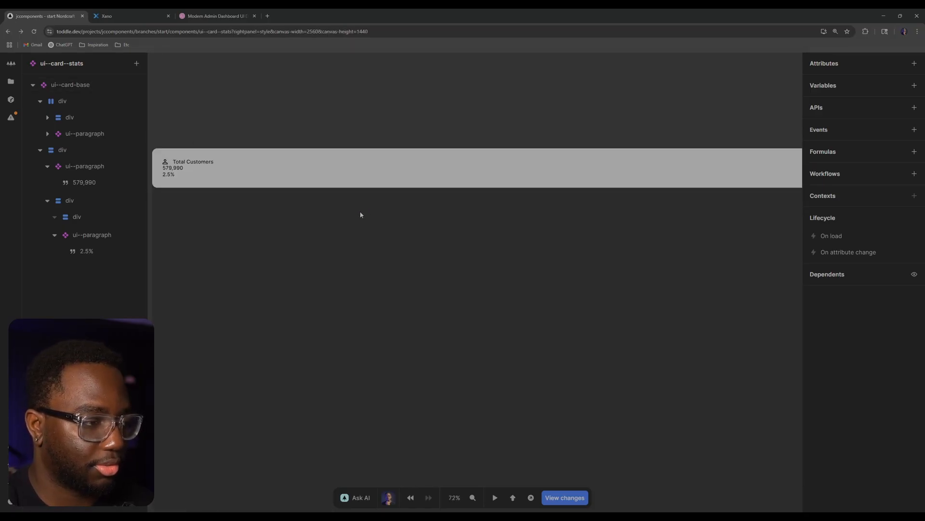
{"action": "key", "text": "1"}
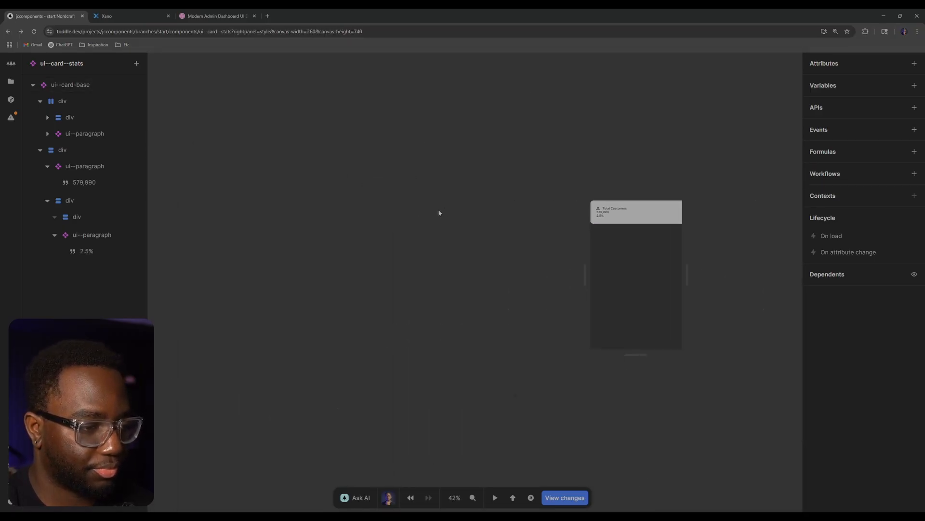
{"action": "scroll", "coordinate": [713, 185], "scroll_direction": "up", "scroll_amount": 6}
{"action": "left_click_drag", "start_coordinate": [647, 234], "coordinate": [435, 150]}
{"action": "scroll", "coordinate": [431, 248], "scroll_direction": "up", "scroll_amount": 2}
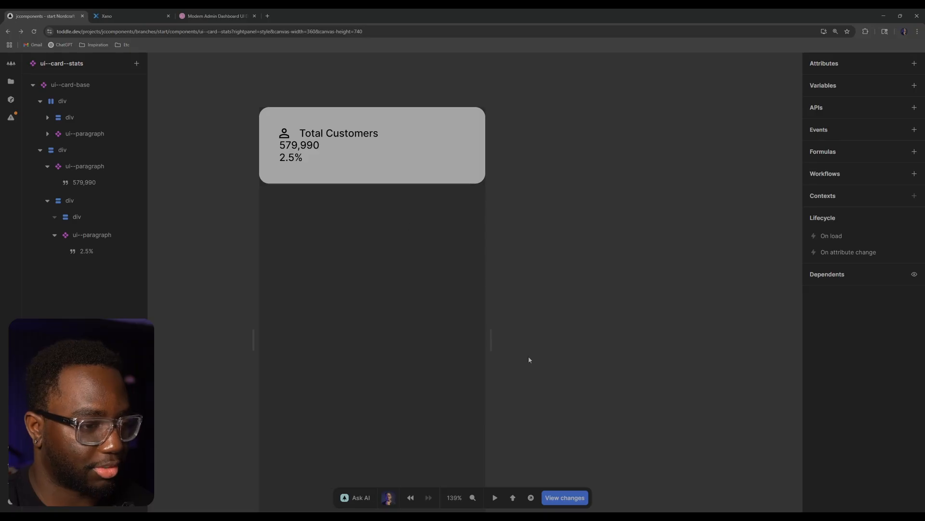
{"action": "mouse_move", "coordinate": [492, 341]}
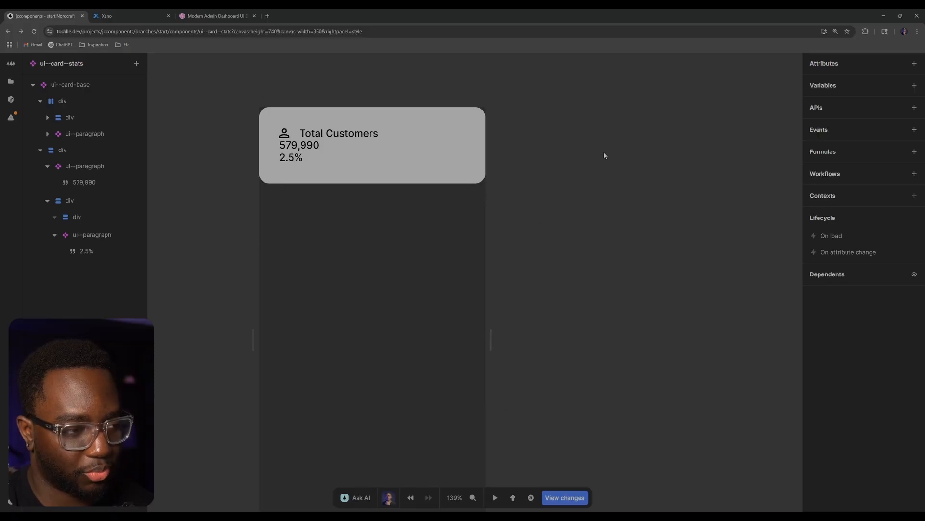
{"action": "scroll", "coordinate": [424, 210], "scroll_direction": "up", "scroll_amount": 3}
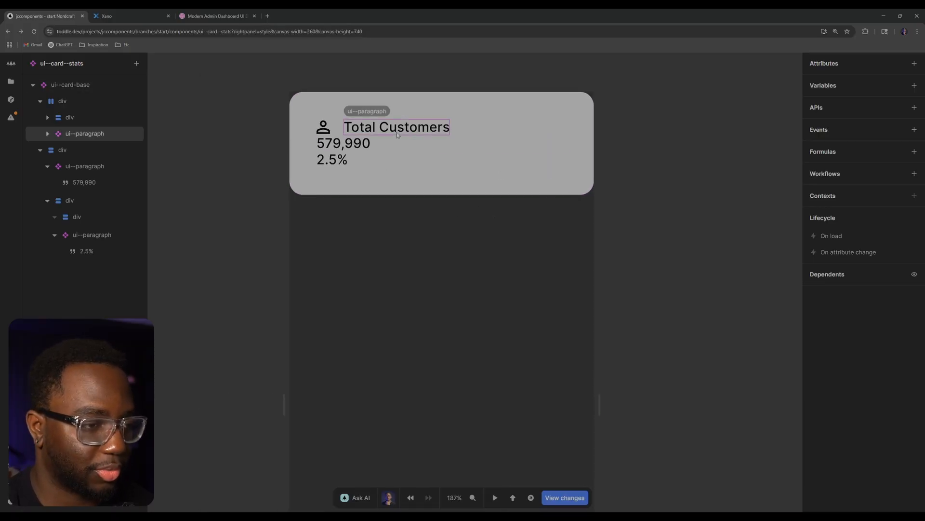
- Set the font size of the 579,990 ui--paragraph to font-size-4xl, comparing it with the Dribbble reference
{"action": "left_click", "coordinate": [111, 166]}
{"action": "left_click", "coordinate": [217, 16]}
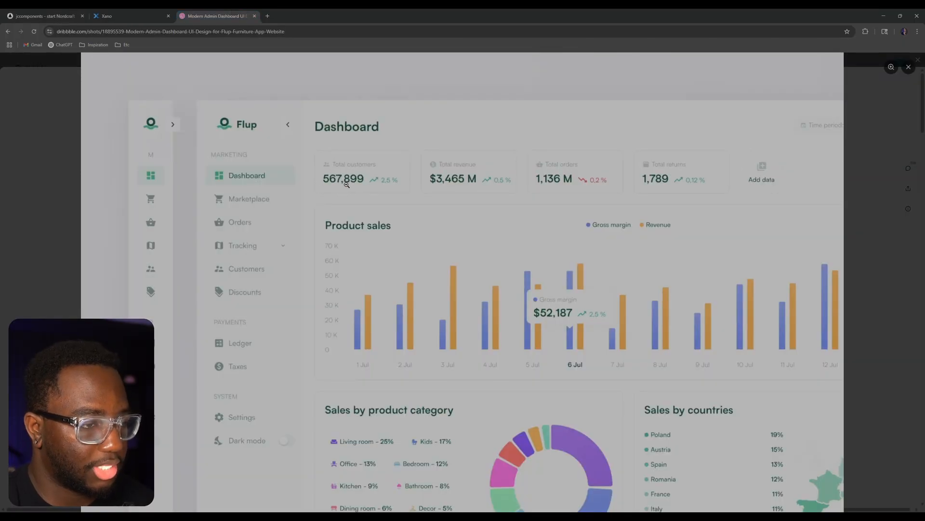
{"action": "left_click", "coordinate": [44, 16]}
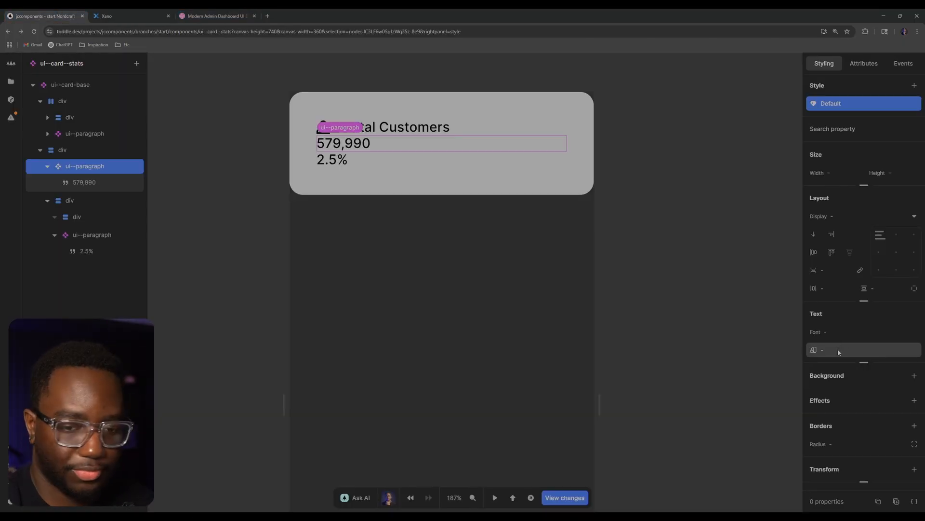
{"action": "left_click", "coordinate": [865, 332]}
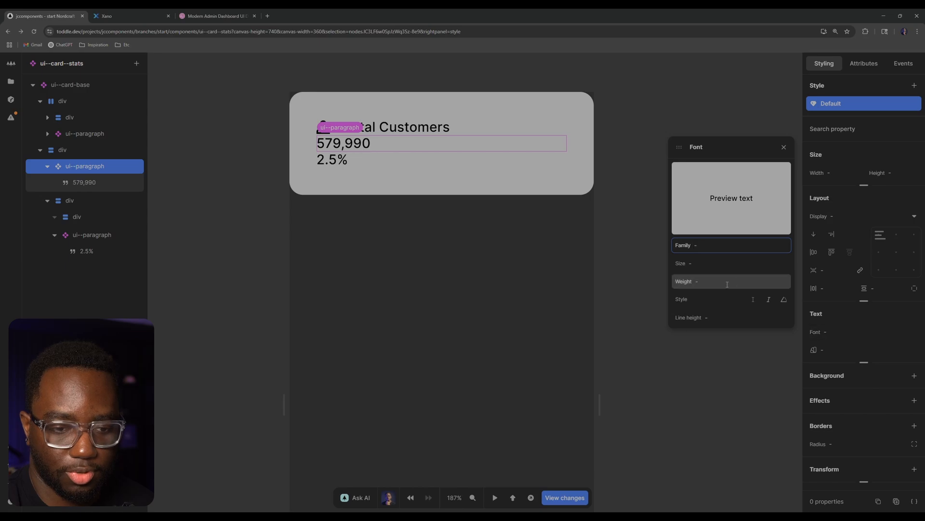
{"action": "left_click", "coordinate": [735, 264]}
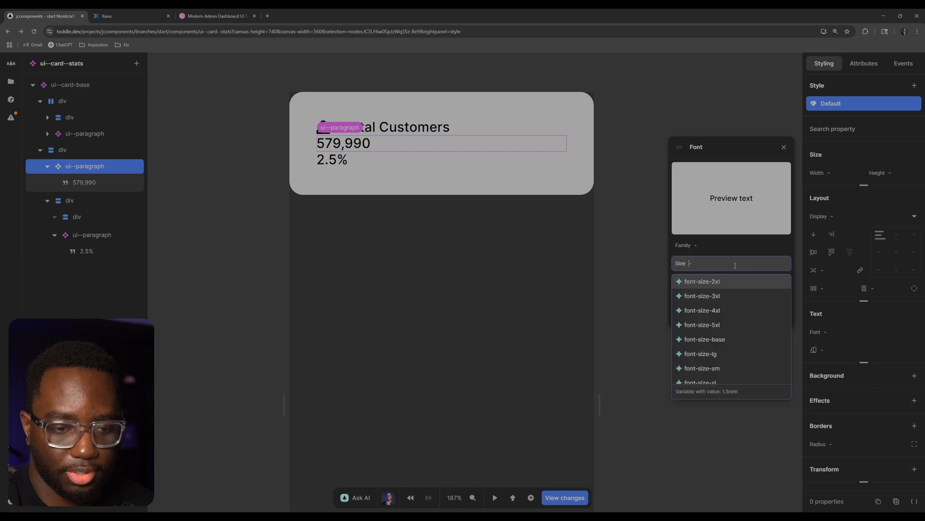
{"action": "left_click", "coordinate": [724, 311]}
{"action": "left_click", "coordinate": [216, 15]}
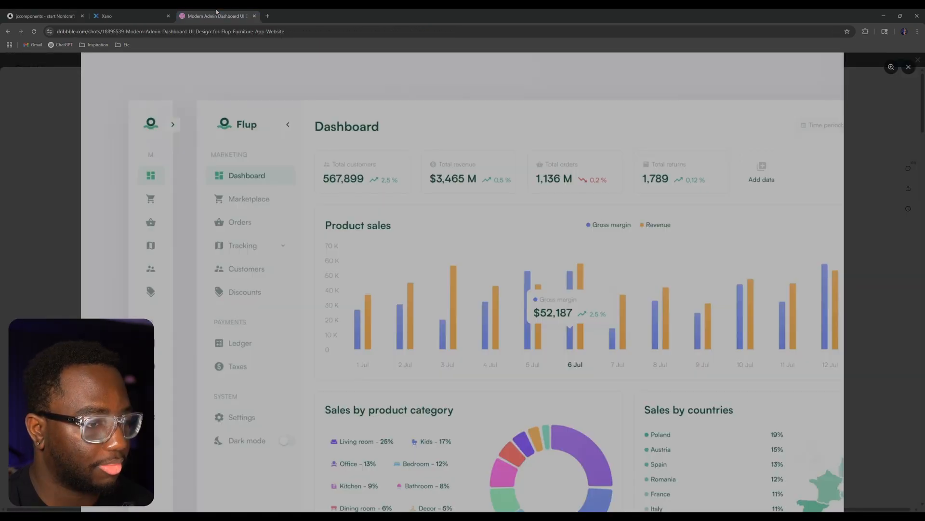
{"action": "left_click", "coordinate": [46, 15]}
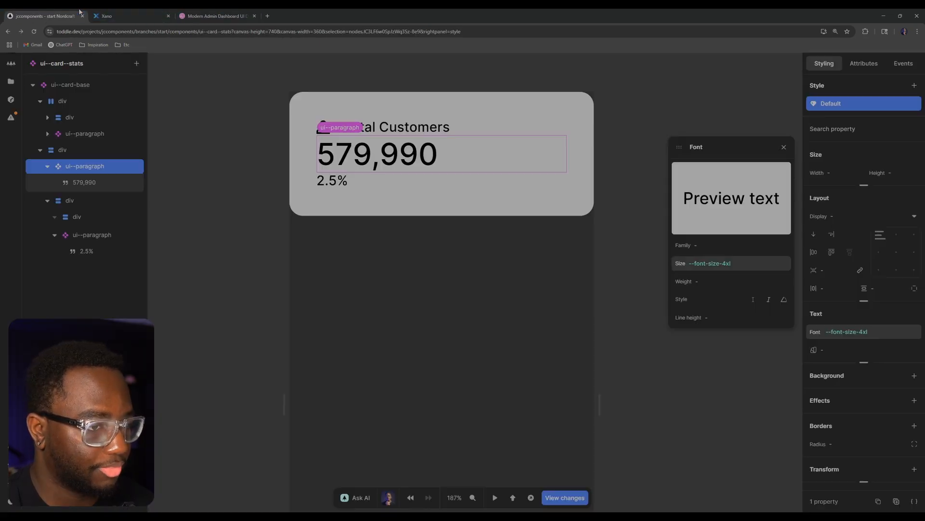
- Lay out the card's second div as a horizontal flex row with its items centred vertically
{"action": "left_click", "coordinate": [77, 152]}
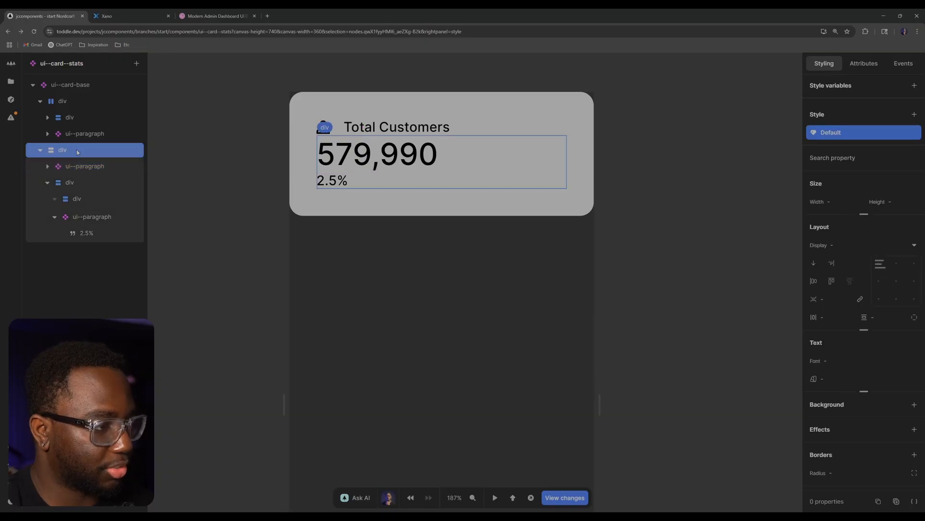
{"action": "left_click", "coordinate": [814, 263]}
{"action": "left_click", "coordinate": [836, 282]}
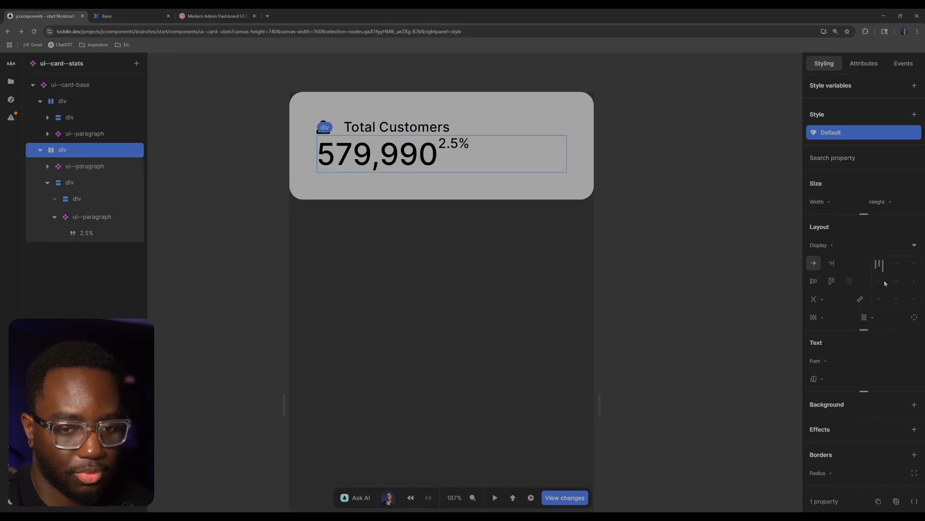
{"action": "left_click", "coordinate": [884, 282]}
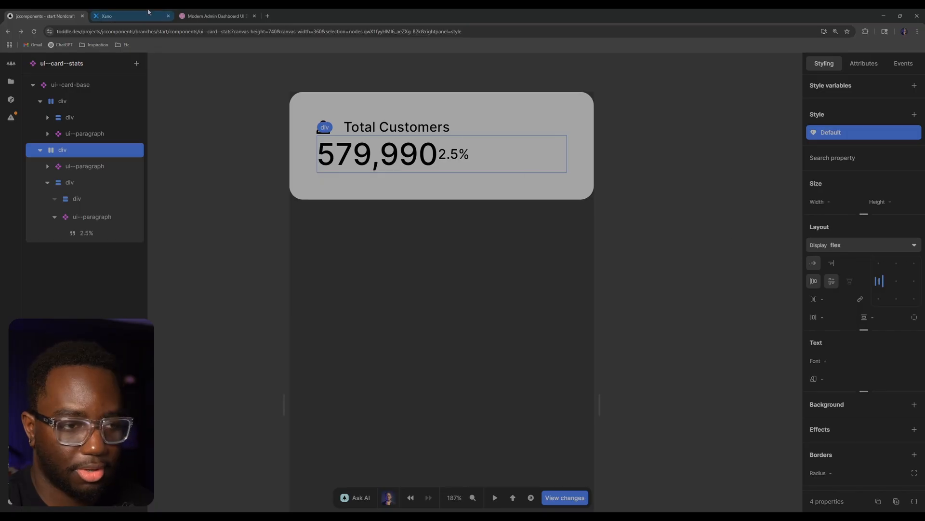
- Check the Dribbble reference, distribute the second div's items with space between them, and collapse that div in the element tree
{"action": "left_click", "coordinate": [198, 15]}
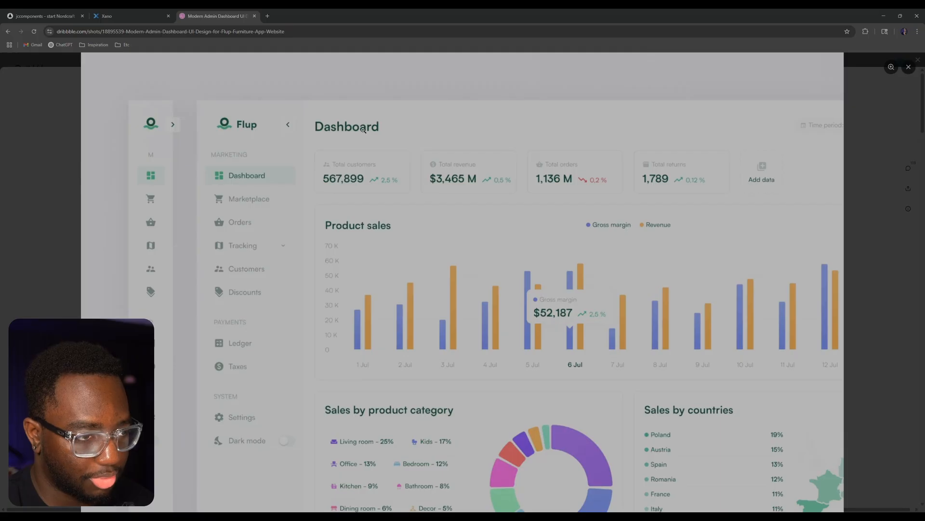
{"action": "left_click", "coordinate": [56, 12]}
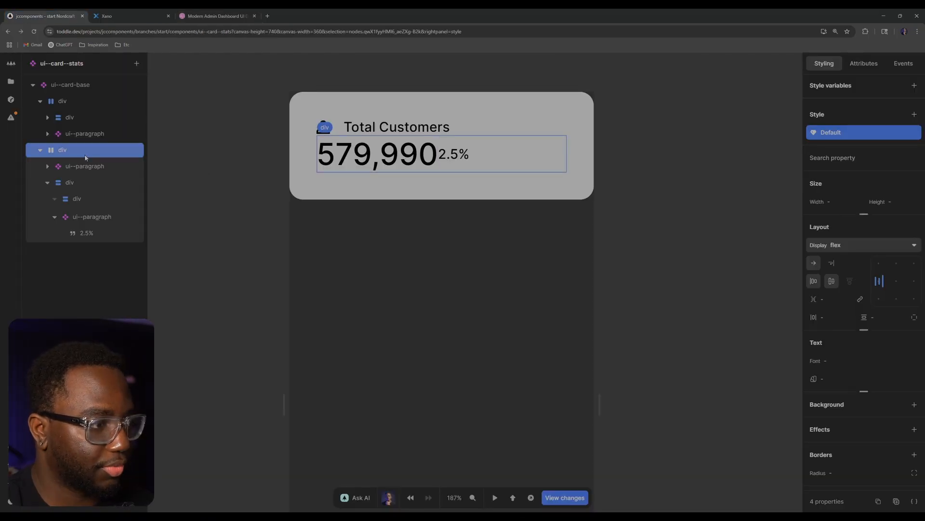
{"action": "left_click", "coordinate": [879, 282]}
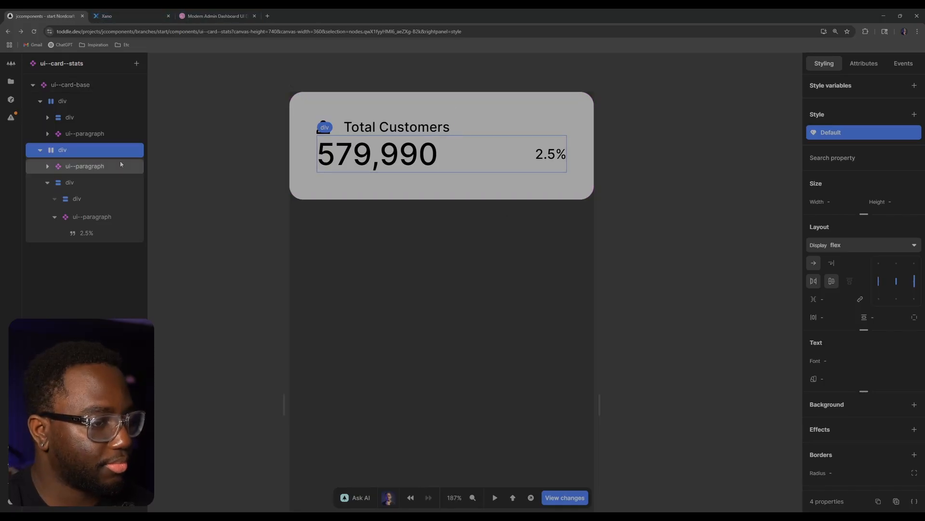
{"action": "left_click", "coordinate": [40, 150]}
- Set the gap between the rows of ui--card-base to 1rem
{"action": "left_click", "coordinate": [73, 85]}
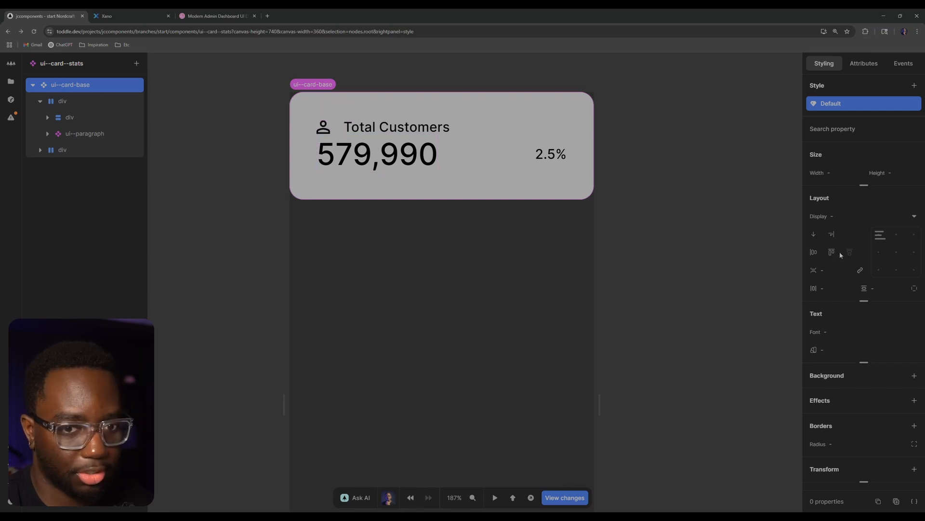
{"action": "left_click", "coordinate": [826, 270]}
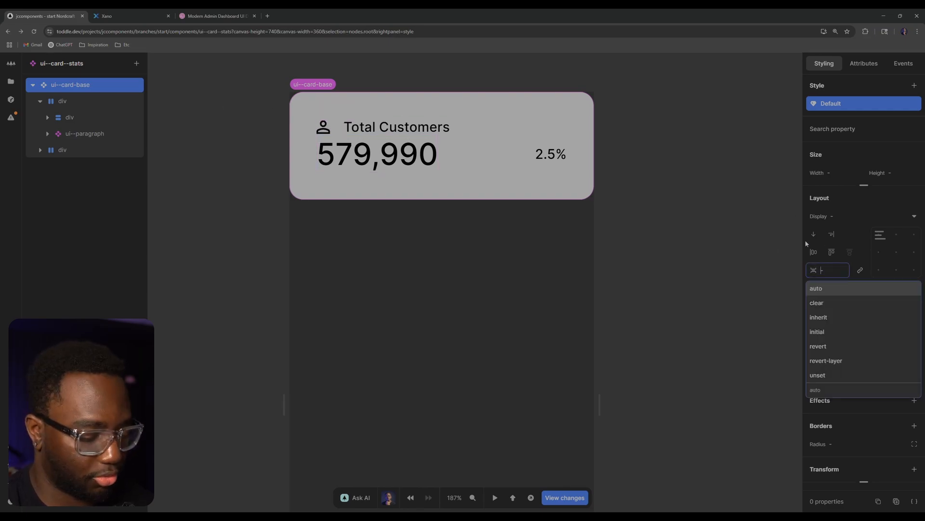
{"action": "type", "text": "1rem"}
{"action": "key", "text": "Return"}
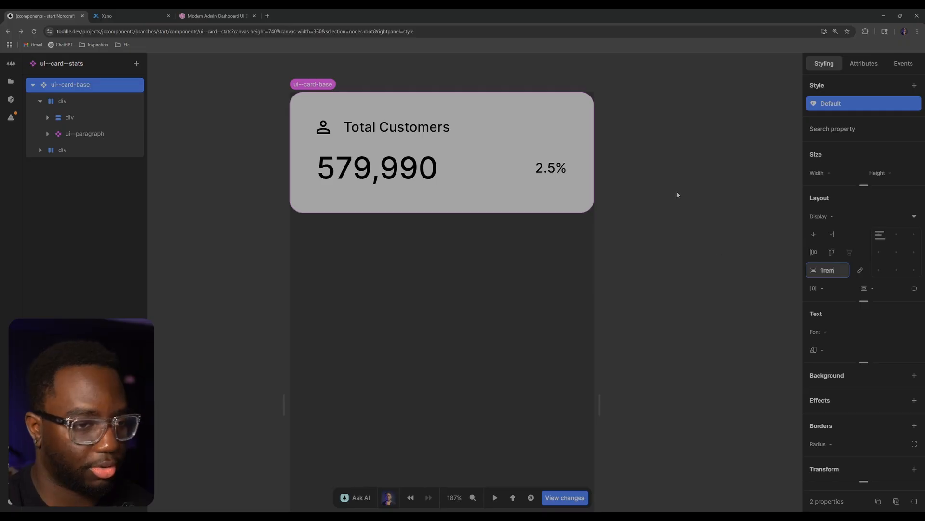
{"action": "left_click", "coordinate": [676, 173]}
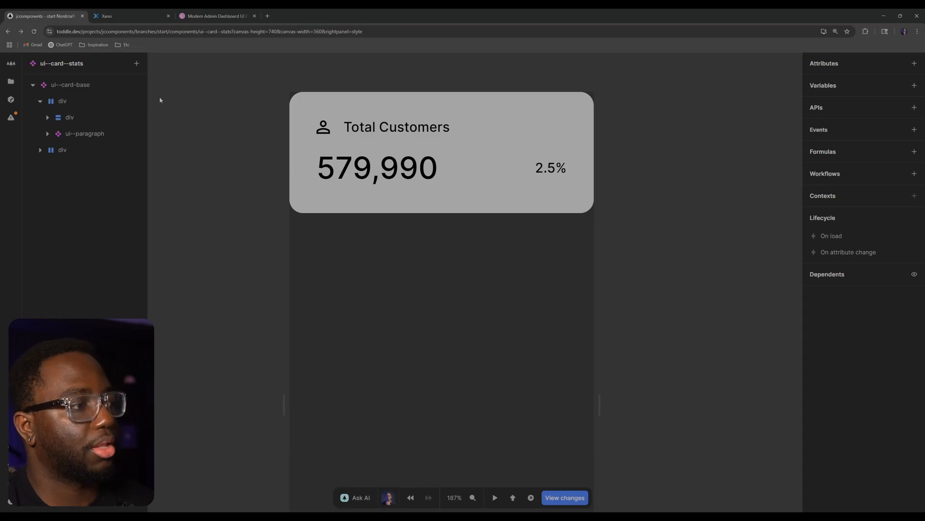
- Open the ui--card-base component, inspect its root div's styling, and return to ui--card--stats
{"action": "left_click", "coordinate": [95, 89]}
{"action": "left_click", "coordinate": [92, 133]}
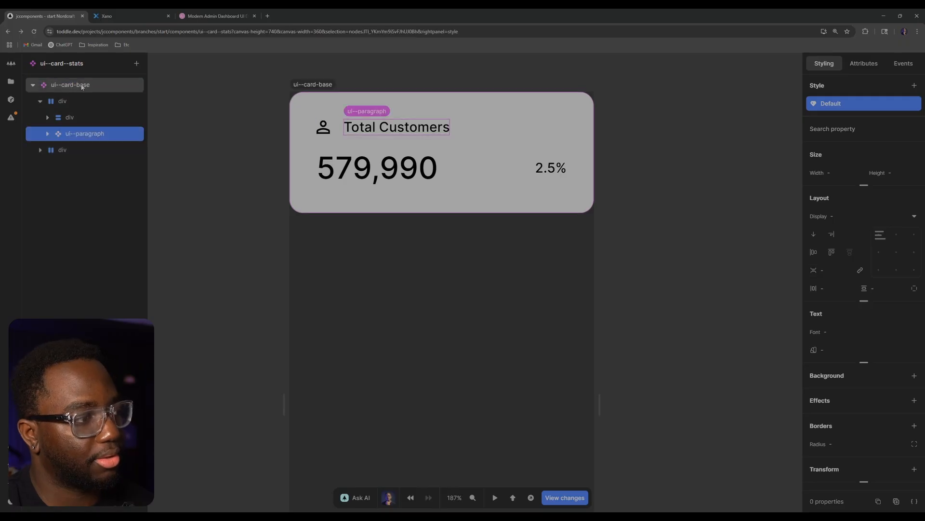
{"action": "left_click", "coordinate": [69, 87]}
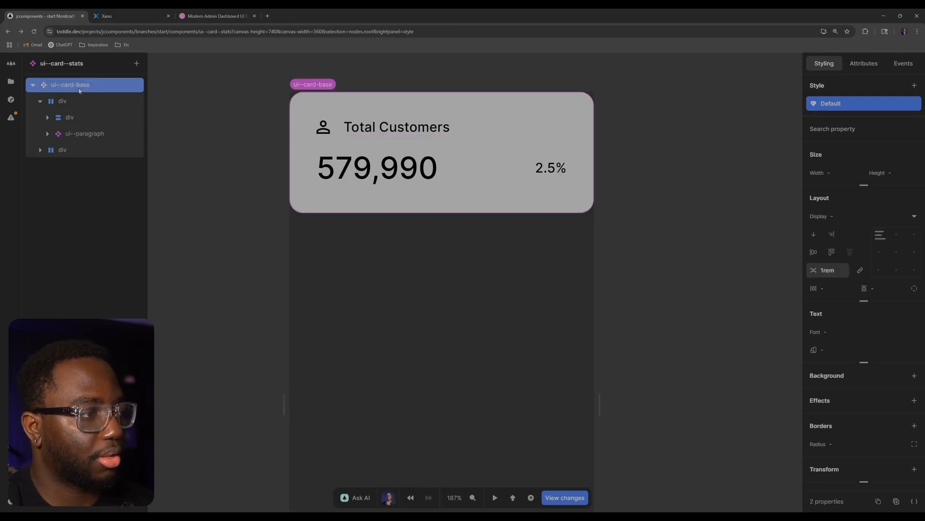
{"action": "double_click", "coordinate": [79, 85]}
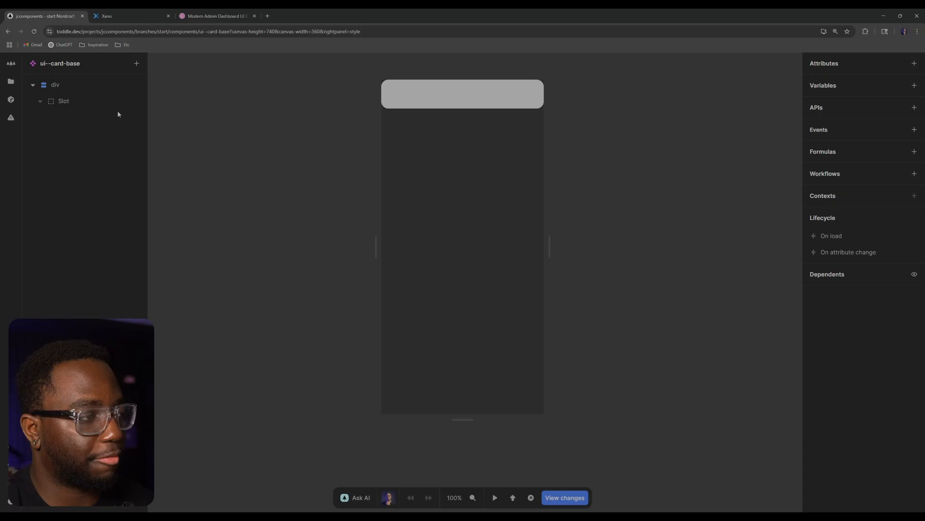
{"action": "left_click", "coordinate": [46, 84]}
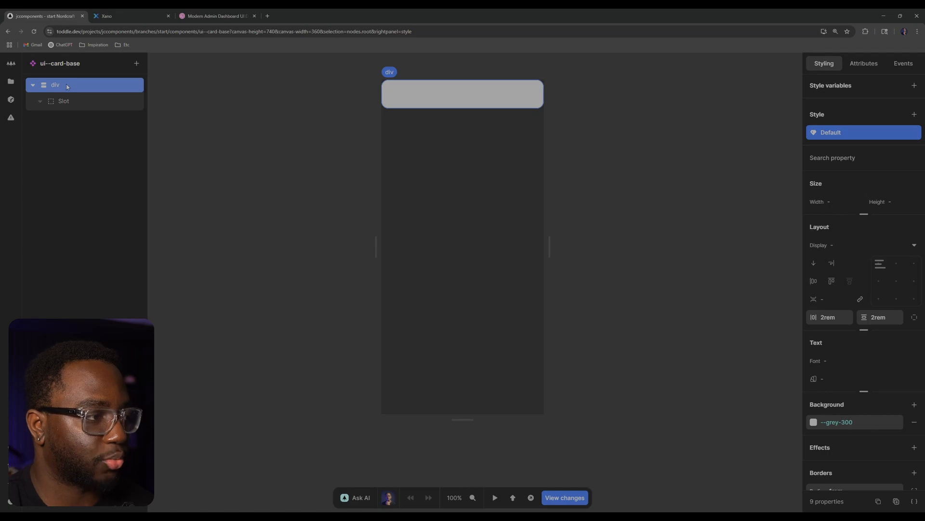
{"action": "key", "text": "alt+Left"}
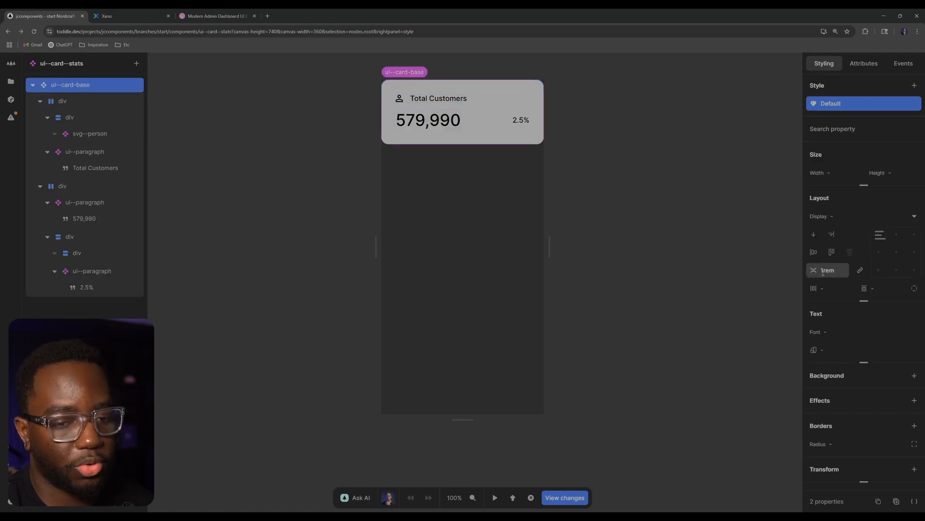
- Try a 1rem gap on the root div inside the ui--card-base component, then return to ui--card--stats
{"action": "double_click", "coordinate": [80, 86]}
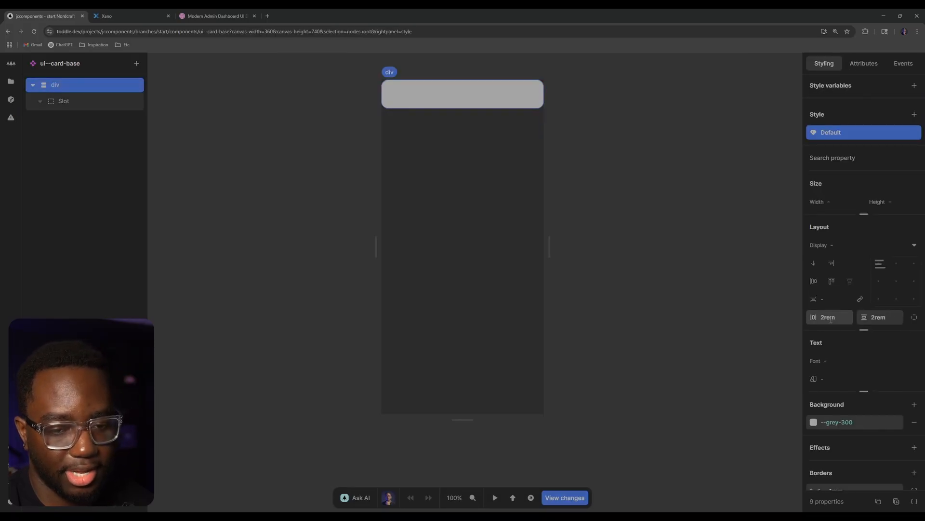
{"action": "left_click", "coordinate": [836, 298]}
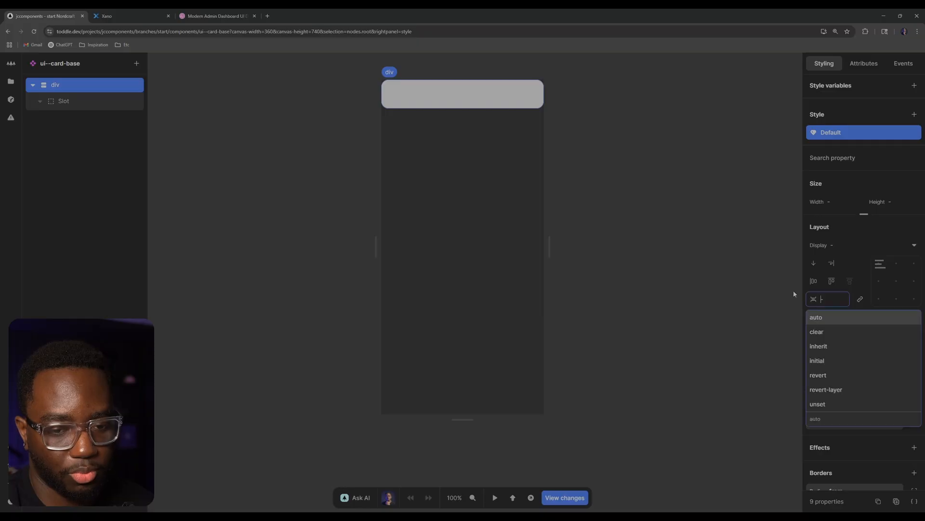
{"action": "type", "text": "1rem"}
{"action": "key", "text": "Return"}
{"action": "left_click", "coordinate": [816, 245]}
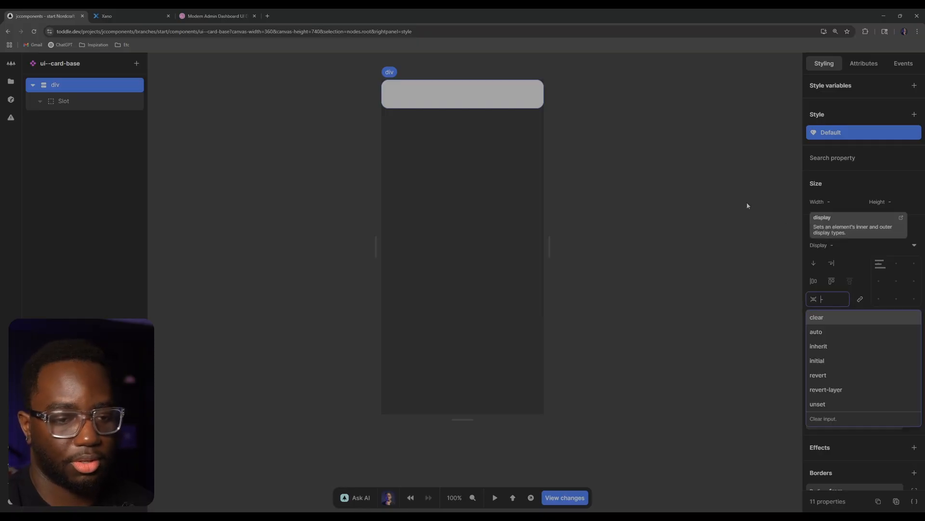
{"action": "left_click", "coordinate": [667, 200]}
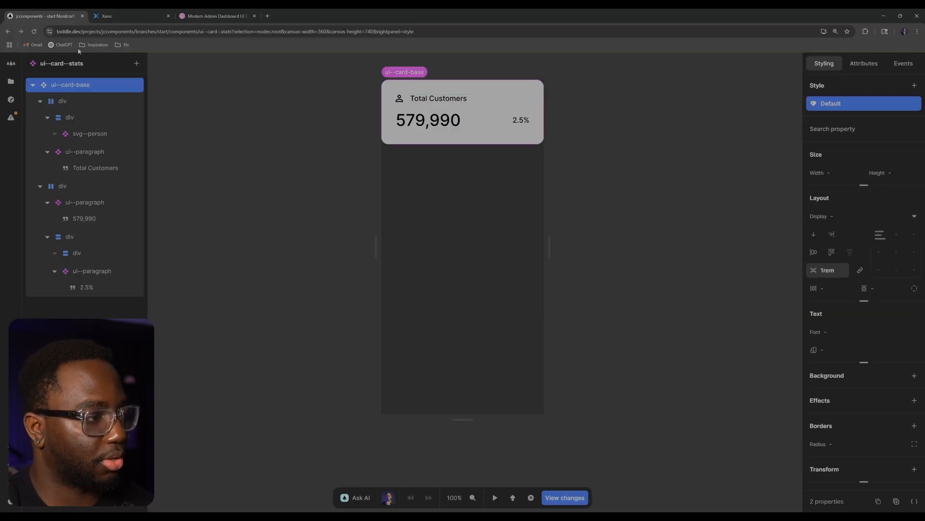
- Reopen the ui--card-base component and review the layout and background styles of its root div
{"action": "double_click", "coordinate": [97, 85]}
{"action": "left_click", "coordinate": [74, 82]}
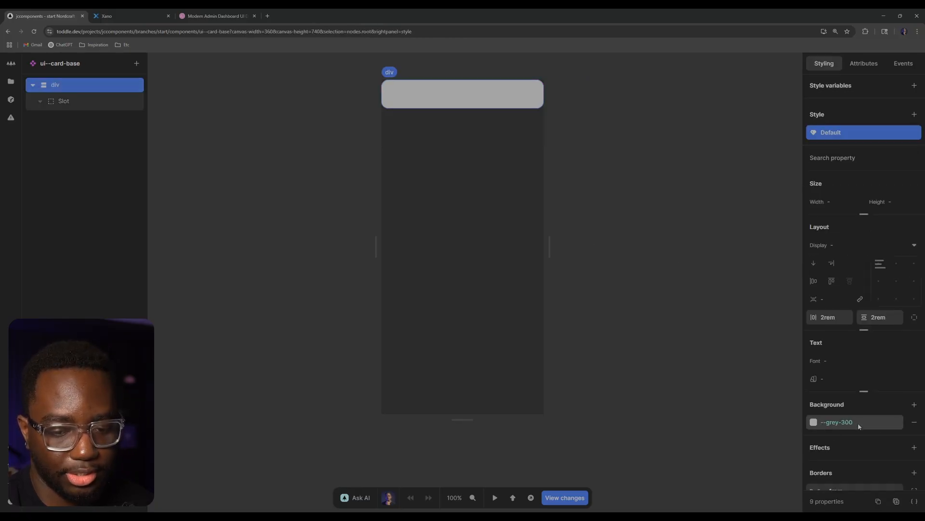
{"action": "left_click", "coordinate": [626, 245]}
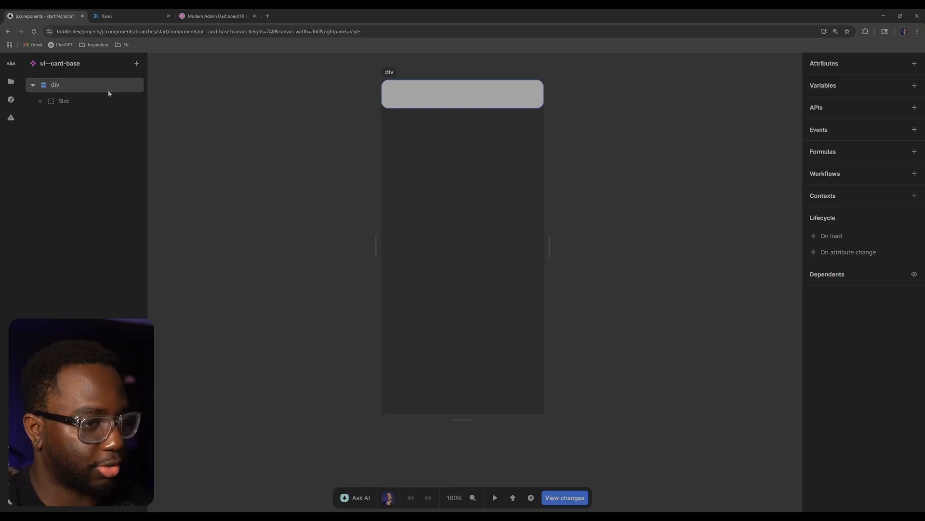
- Give the ui--card-base instance in ui--card--stats a --red-300 background colour
{"action": "left_click", "coordinate": [70, 87]}
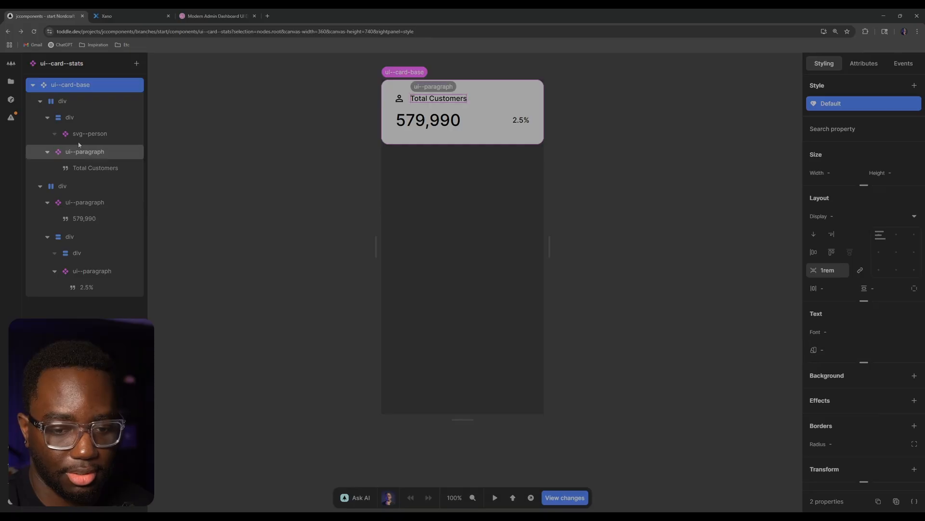
{"action": "left_click", "coordinate": [914, 376]}
{"action": "type", "text": "--re"}
{"action": "key", "text": "Down"}
{"action": "key", "text": "Down"}
{"action": "key", "text": "Down"}
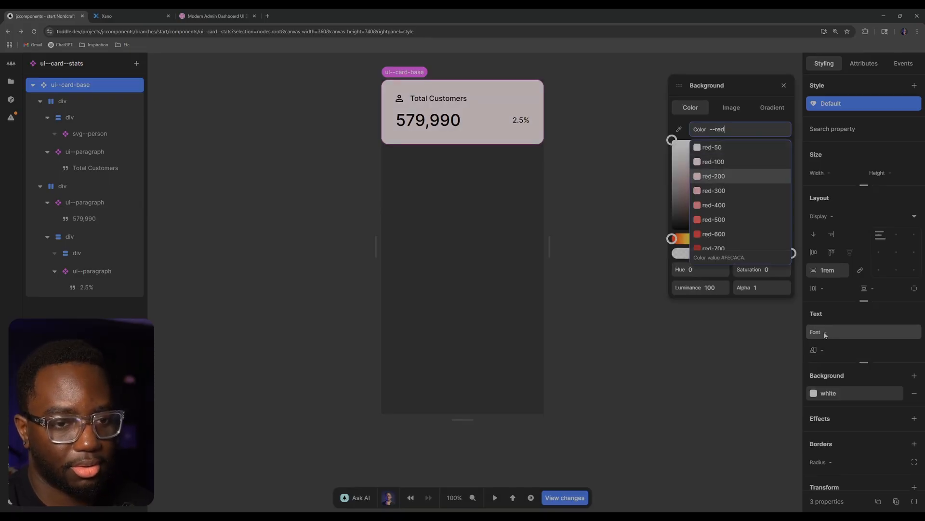
{"action": "key", "text": "Return"}
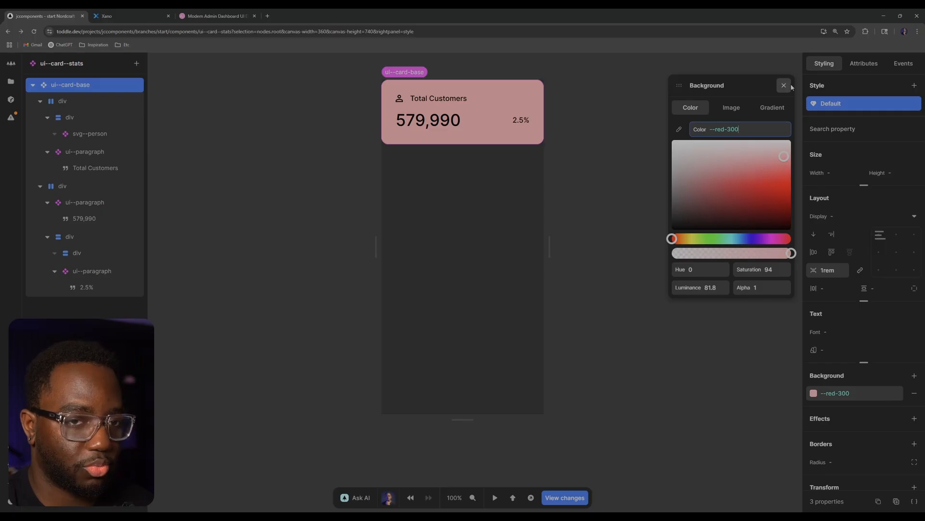
{"action": "left_click", "coordinate": [784, 85]}
{"action": "left_click", "coordinate": [714, 83]}
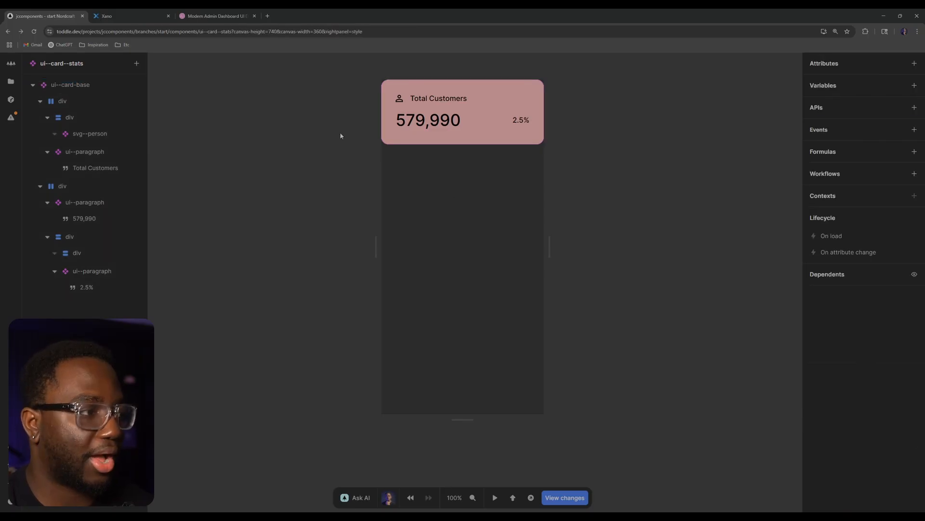
- Remove the red background from the ui--card-base instance
{"action": "left_click", "coordinate": [109, 90]}
{"action": "left_click", "coordinate": [913, 391]}
{"action": "left_click", "coordinate": [646, 211]}
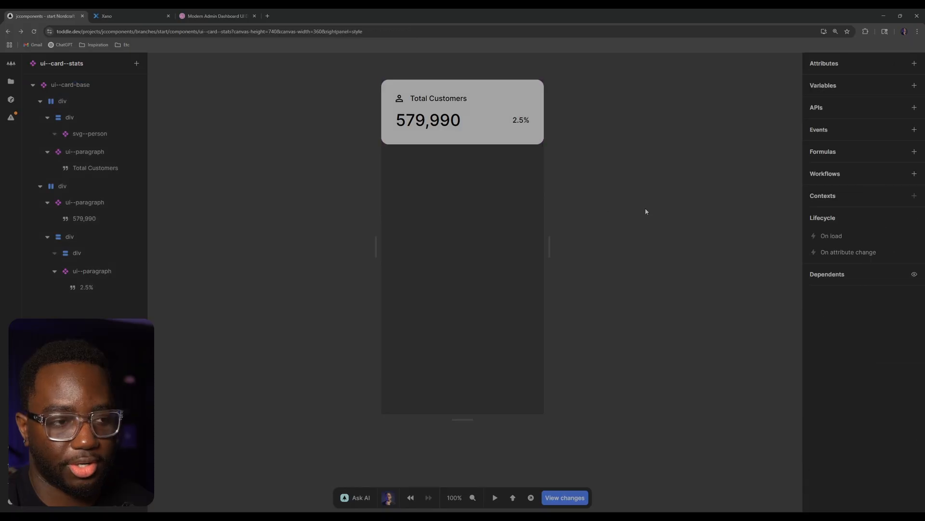
- Open the ui--card-base component, add a div inside its root div, and place it above the Slot
{"action": "left_click", "coordinate": [63, 90]}
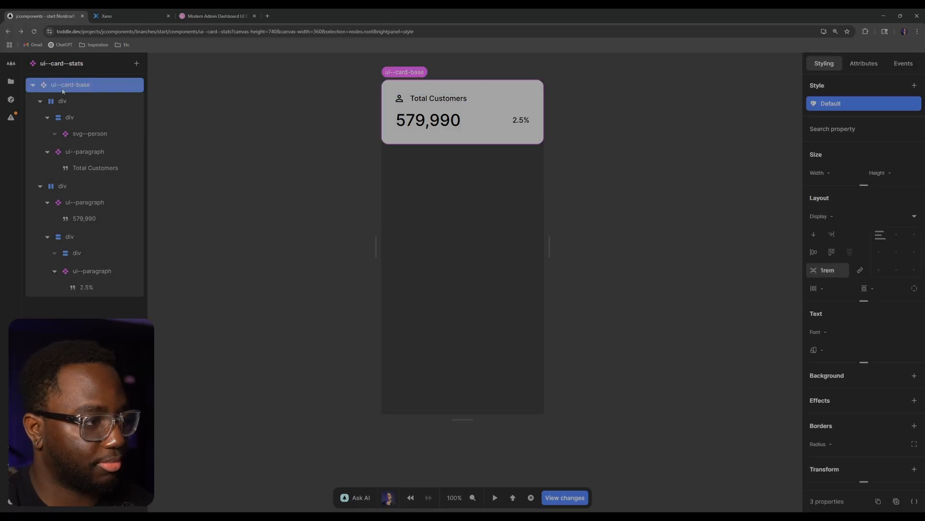
{"action": "double_click", "coordinate": [88, 89]}
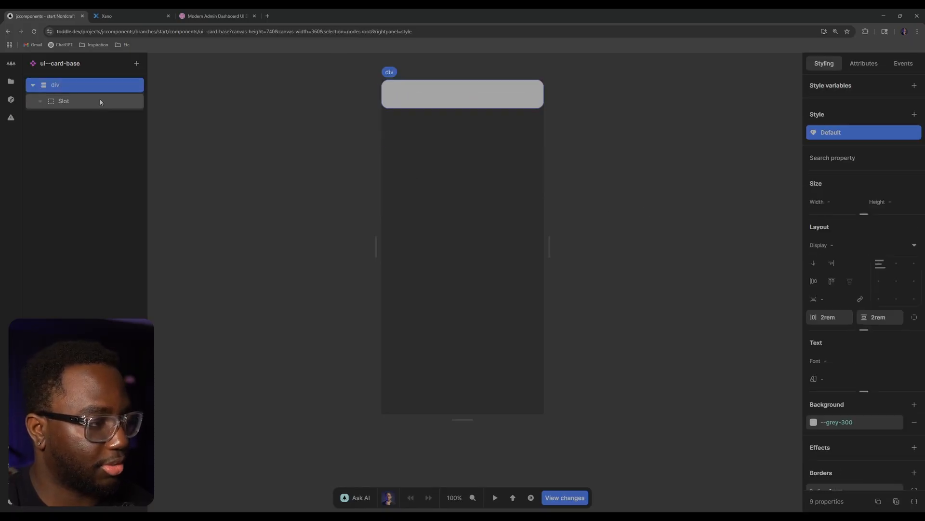
{"action": "key", "text": "ctrl+k"}
{"action": "type", "text": "div"}
{"action": "key", "text": "Return"}
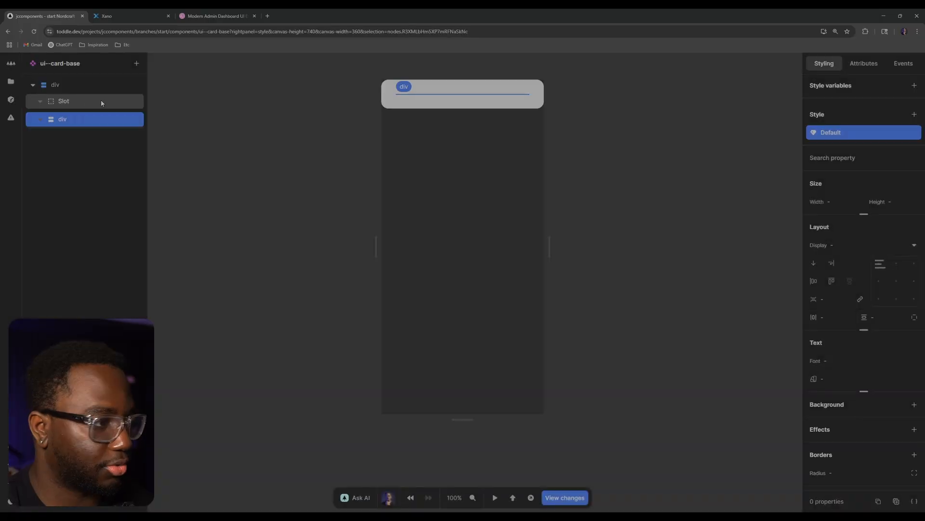
{"action": "left_click_drag", "start_coordinate": [89, 118], "coordinate": [88, 90]}
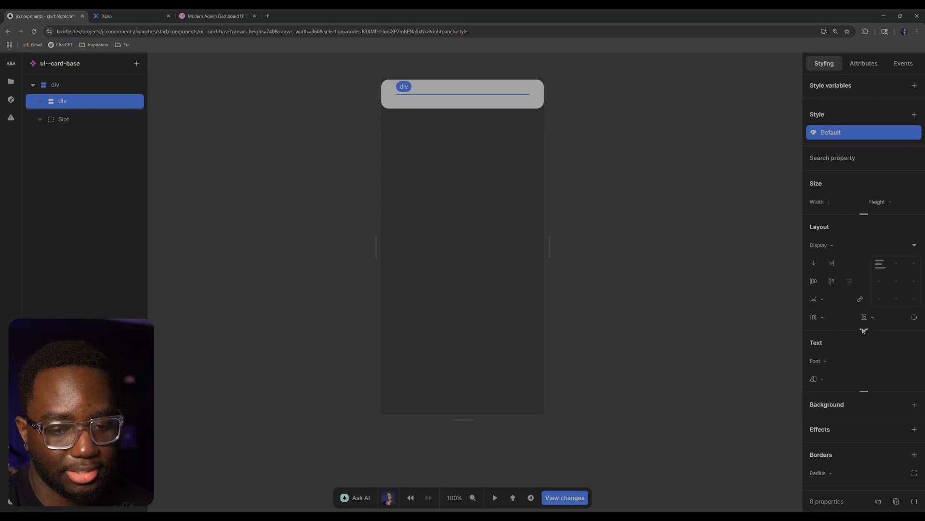
- Set the new inner div's background colour to #e10909
{"action": "left_click", "coordinate": [915, 404]}
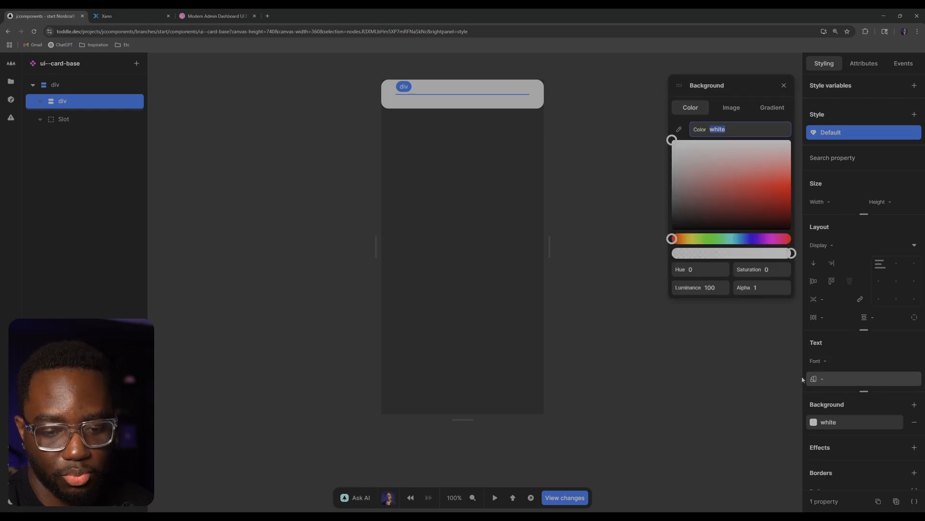
{"action": "left_click_drag", "start_coordinate": [752, 175], "coordinate": [782, 188]}
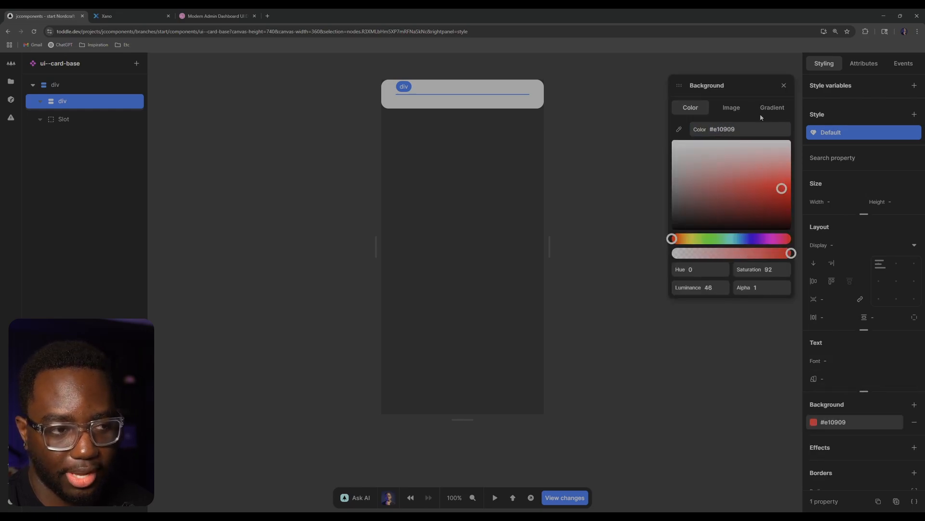
{"action": "left_click", "coordinate": [783, 86]}
- Nest the Slot inside the red div, return to ui--card--stats, and collapse its first div in the element tree
{"action": "left_click_drag", "start_coordinate": [104, 118], "coordinate": [93, 111]}
{"action": "left_click", "coordinate": [225, 97]}
{"action": "key", "text": "alt+Left"}
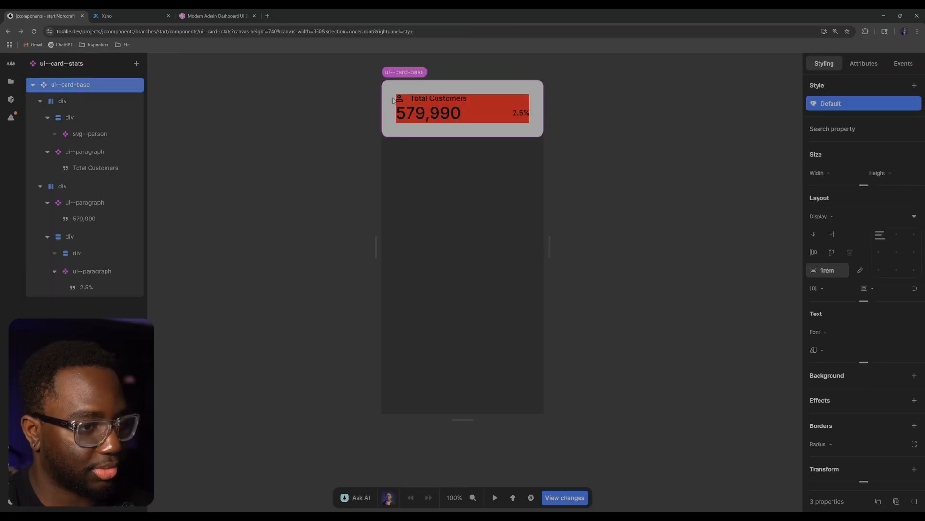
{"action": "left_click", "coordinate": [123, 105]}
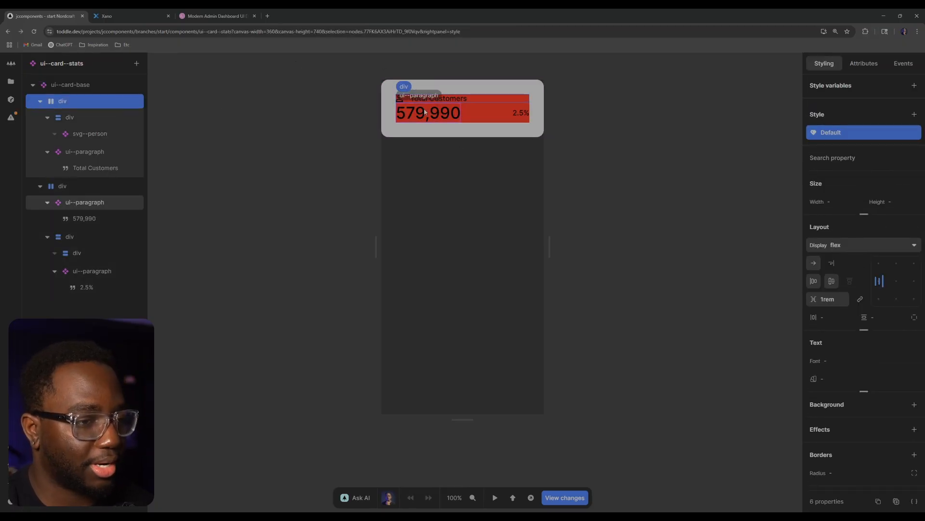
{"action": "left_click", "coordinate": [36, 102]}
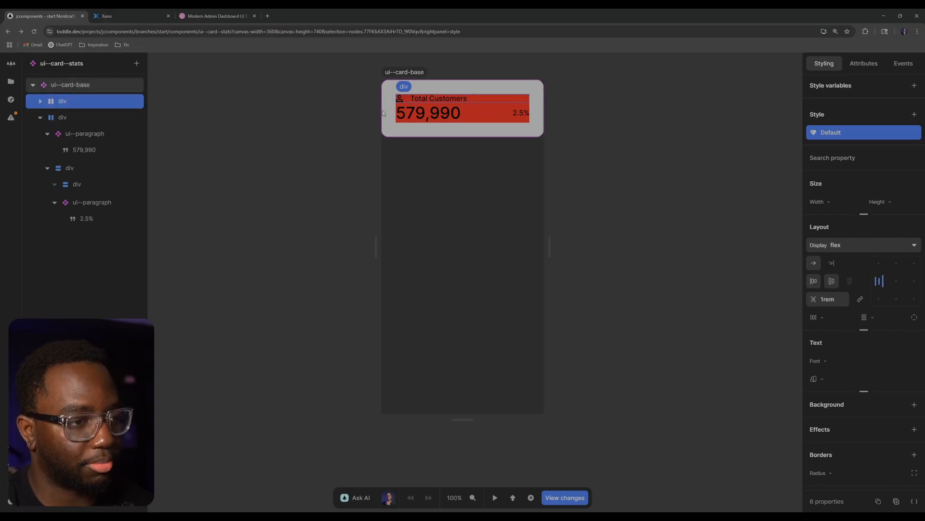
- Give the ui--card-base instance a --blue-300 background colour to contrast with the red inner div
{"action": "left_click", "coordinate": [114, 86]}
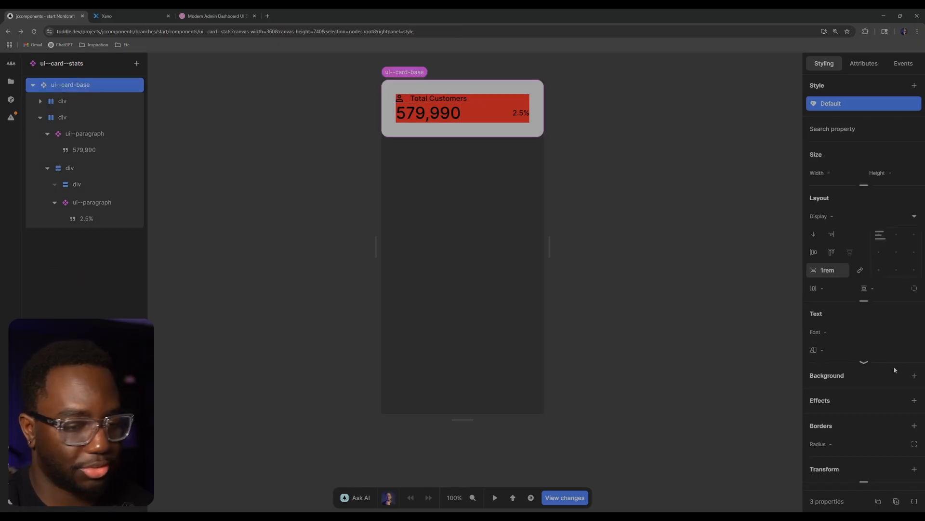
{"action": "left_click", "coordinate": [915, 375]}
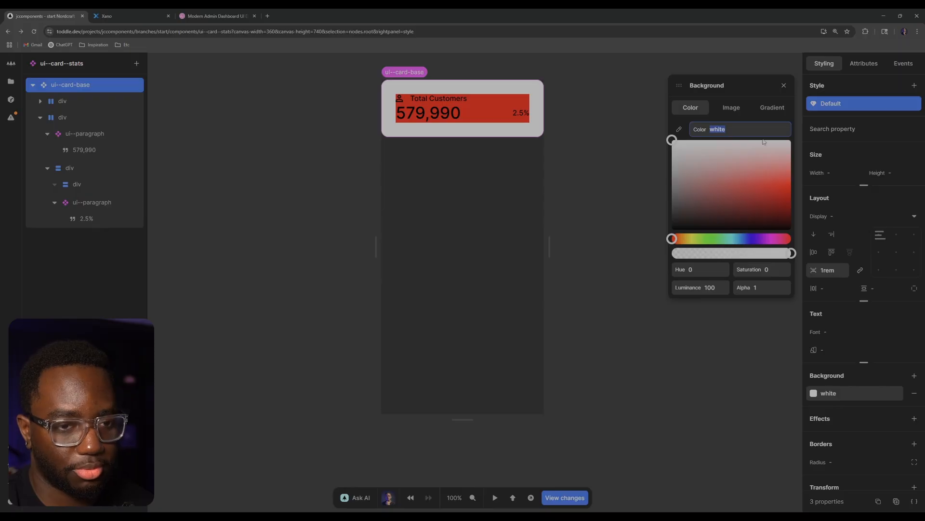
{"action": "type", "text": "--bg"}
{"action": "key", "text": "BackSpace"}
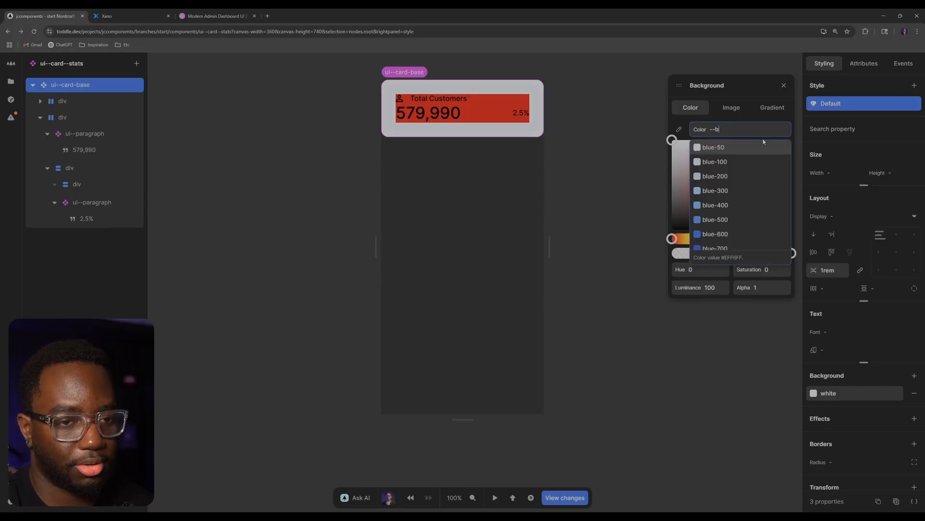
{"action": "type", "text": "lue"}
{"action": "left_click", "coordinate": [751, 191]}
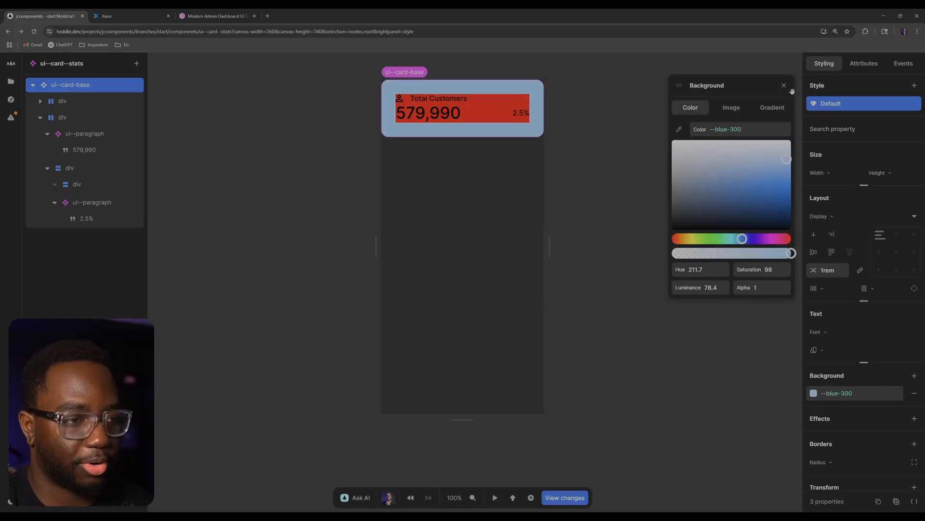
{"action": "left_click", "coordinate": [589, 121]}
- In the ui--card-base component, move the Slot out of the red div, delete that div, and return to ui--card--stats
{"action": "left_click", "coordinate": [84, 89]}
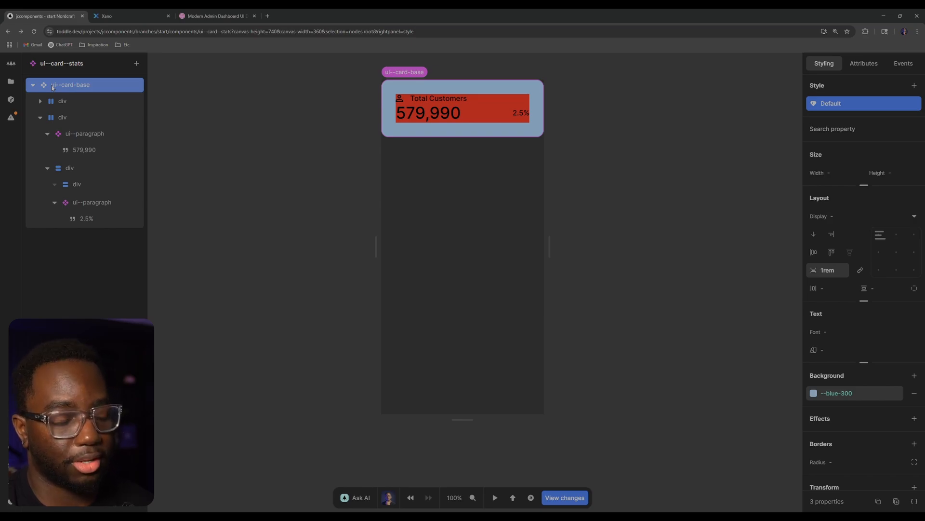
{"action": "double_click", "coordinate": [78, 85]}
{"action": "left_click", "coordinate": [92, 105]}
{"action": "mouse_move", "coordinate": [91, 115]}
{"action": "left_mouse_down"}
{"action": "mouse_move", "coordinate": [103, 93]}
{"action": "mouse_move", "coordinate": [99, 105]}
{"action": "left_mouse_up"}
{"action": "left_click", "coordinate": [102, 119]}
{"action": "key", "text": "Delete"}
{"action": "left_click", "coordinate": [269, 98]}
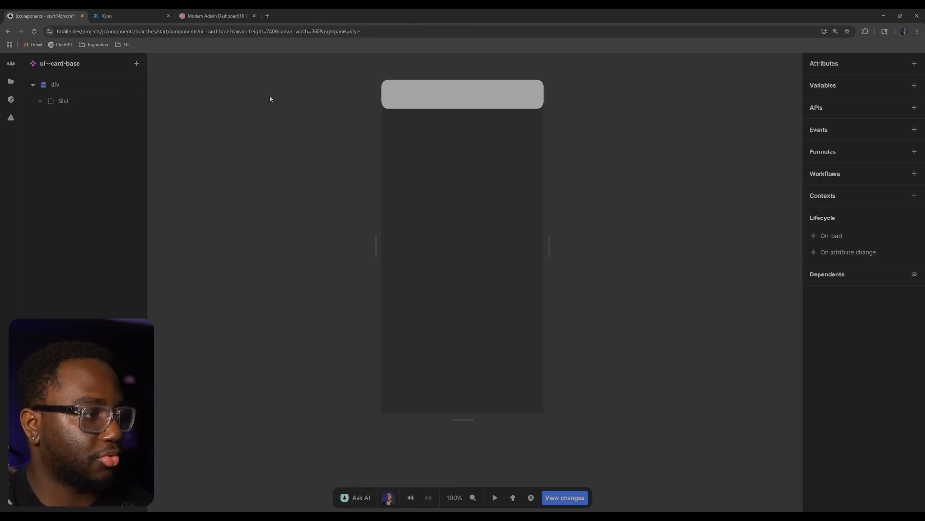
{"action": "key", "text": "alt+Left"}
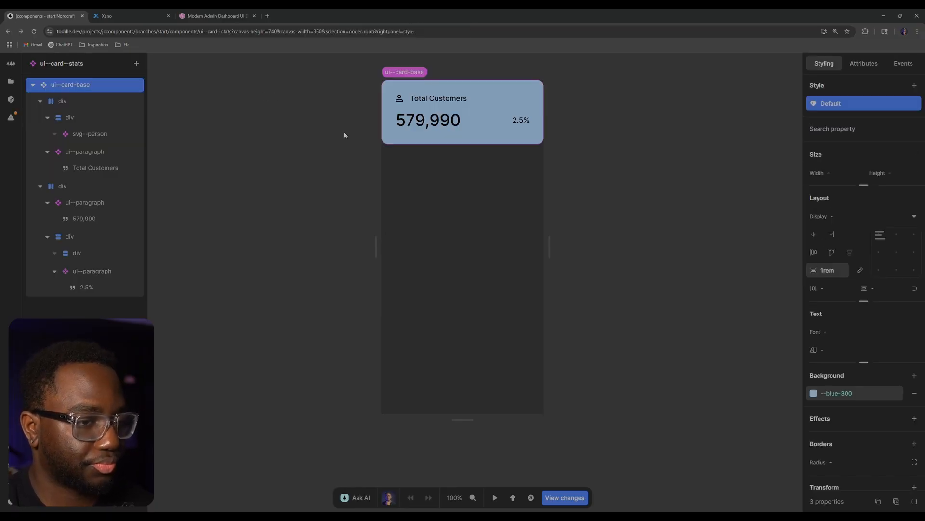
- Remove the blue background from the ui--card-base instance and check the stats cards in the Dribbble reference
{"action": "left_click", "coordinate": [914, 393]}
{"action": "left_click", "coordinate": [688, 202]}
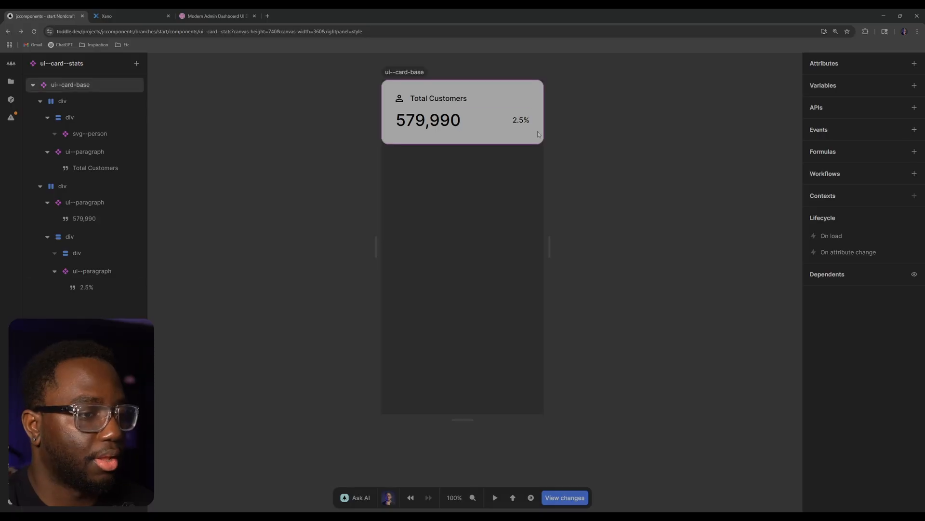
{"action": "left_click", "coordinate": [204, 16]}
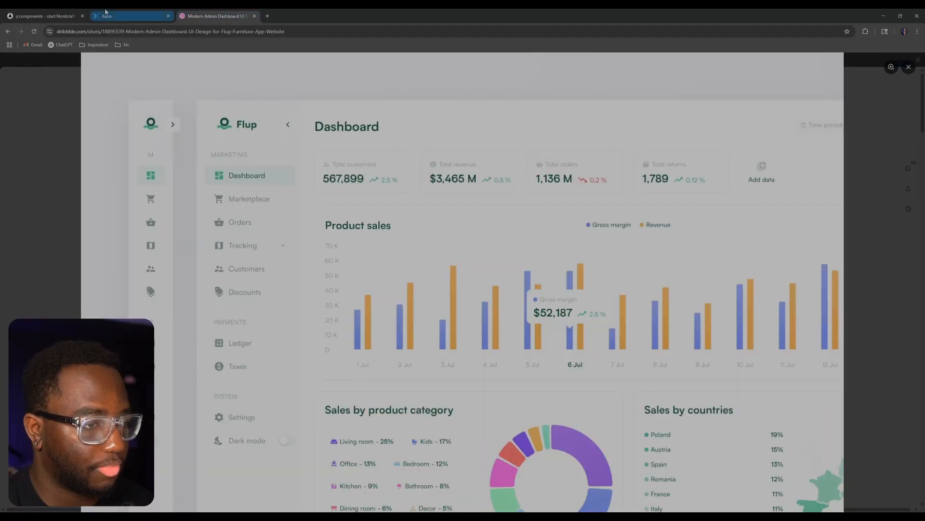
{"action": "left_click", "coordinate": [63, 11]}
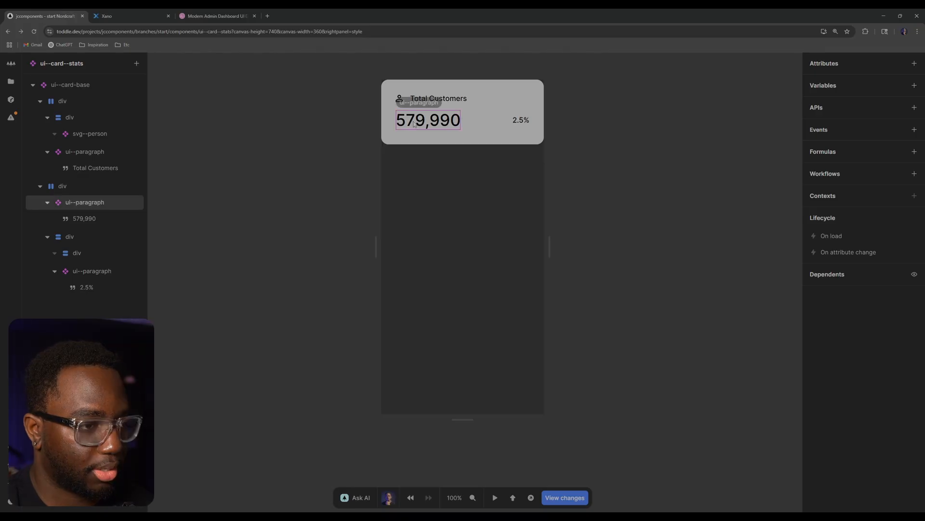
- Set the font weight of the 579,990 paragraph to font-weight-semi-bold
{"action": "left_click", "coordinate": [85, 202]}
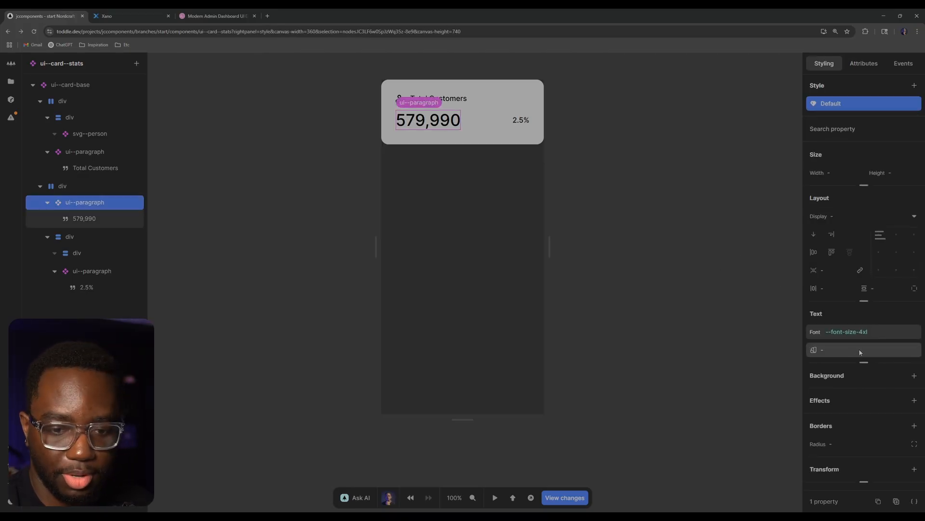
{"action": "left_click", "coordinate": [861, 332]}
{"action": "left_click", "coordinate": [733, 283]}
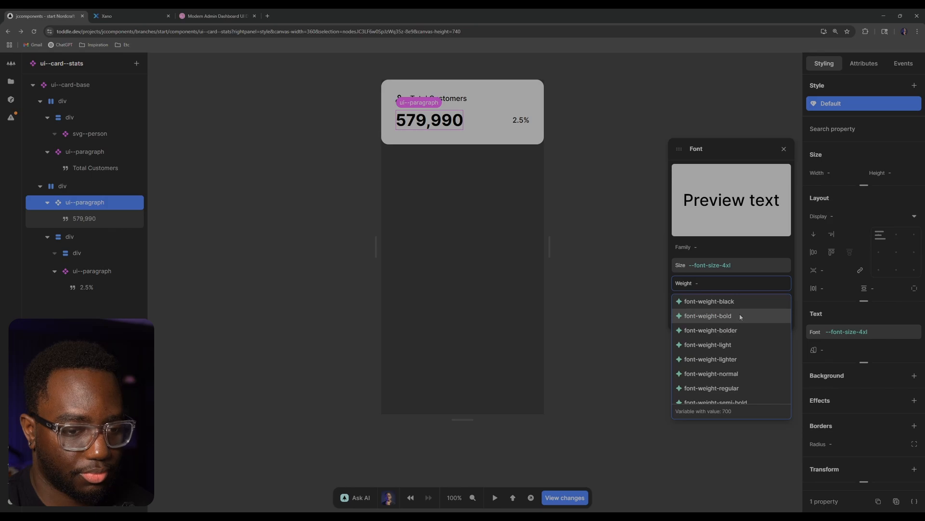
{"action": "left_click", "coordinate": [738, 402]}
{"action": "left_click", "coordinate": [783, 149]}
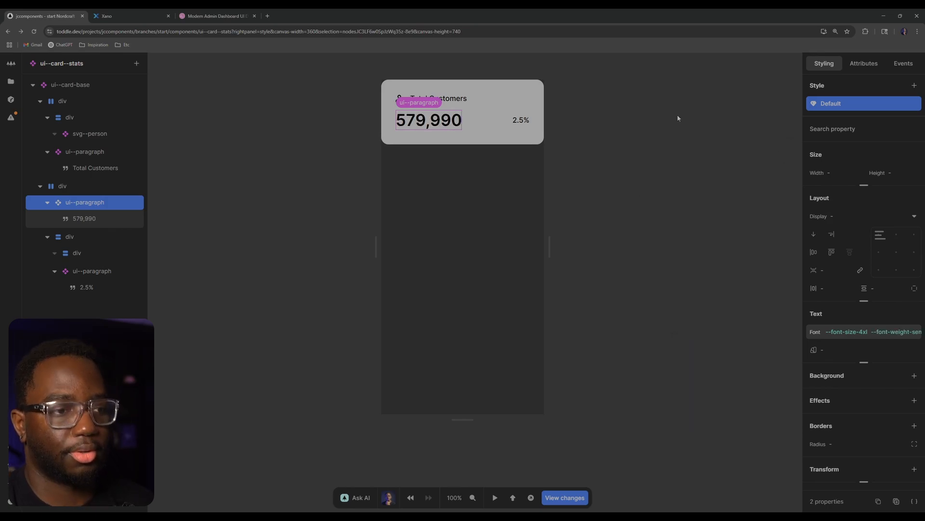
{"action": "left_click", "coordinate": [677, 118]}
{"action": "scroll", "coordinate": [440, 170], "scroll_direction": "up", "scroll_amount": 3}
{"action": "left_click_drag", "start_coordinate": [441, 169], "coordinate": [418, 283]}
- Check the trend arrows on the stats cards in the Dribbble reference and return to the ui--card--stats component
{"action": "key", "text": "ctrl+Tab"}
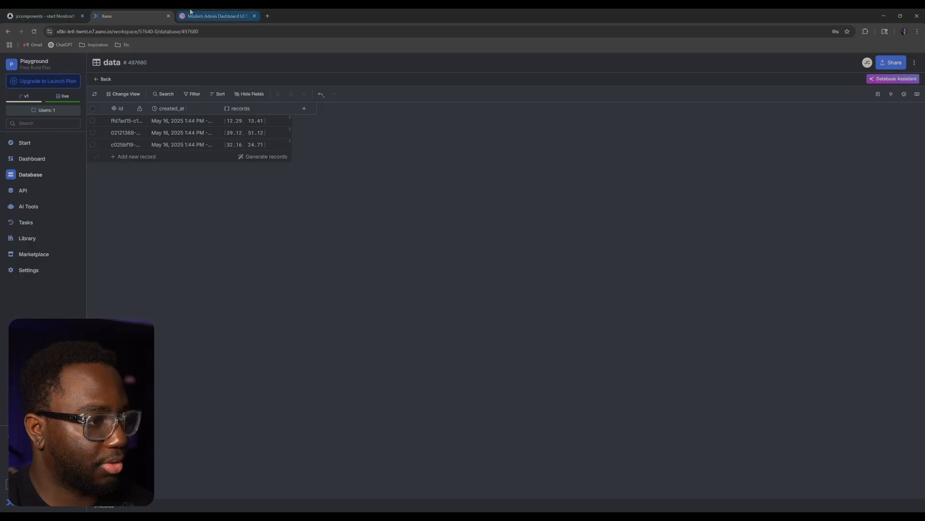
{"action": "key", "text": "ctrl+Tab"}
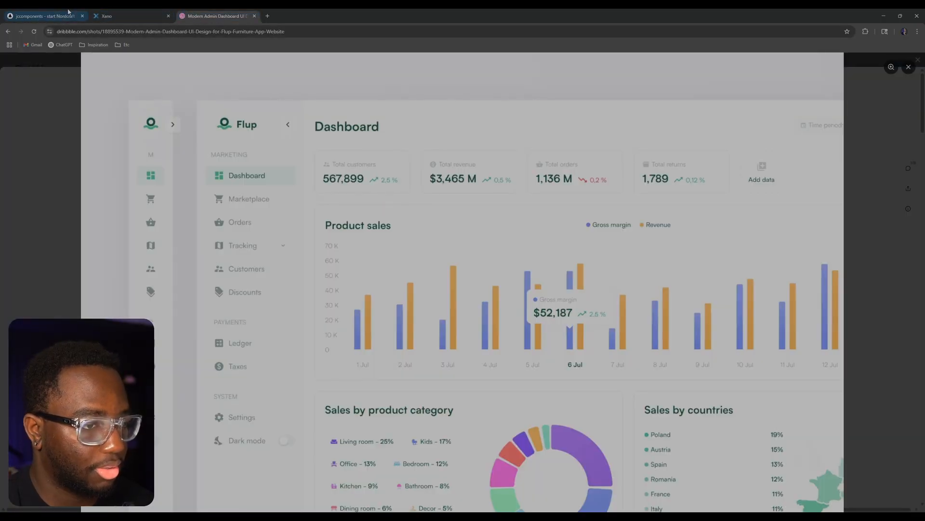
{"action": "left_click", "coordinate": [67, 14]}
{"action": "left_click", "coordinate": [226, 10]}
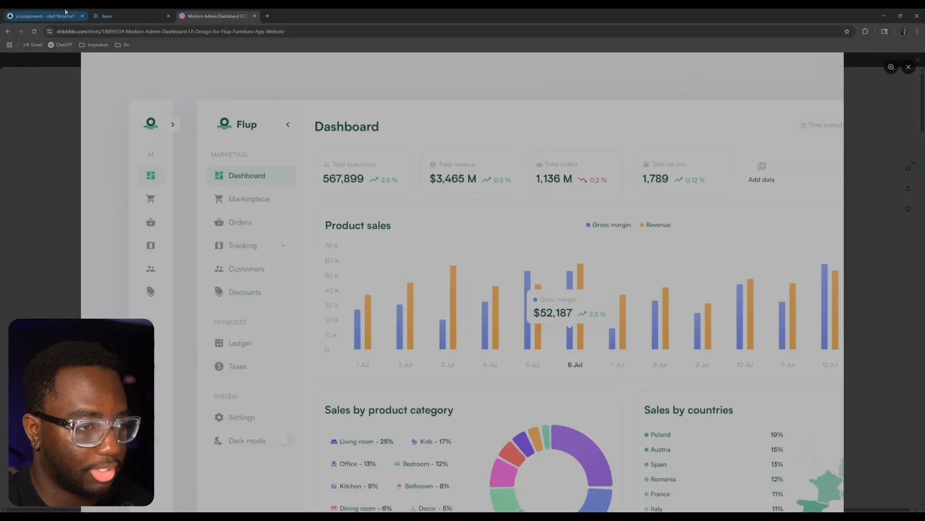
{"action": "left_click", "coordinate": [48, 16]}
- Paste the copied trend-arrow svg into the empty div above the 2.5% paragraph and collapse it in the element tree
{"action": "left_click", "coordinate": [65, 252]}
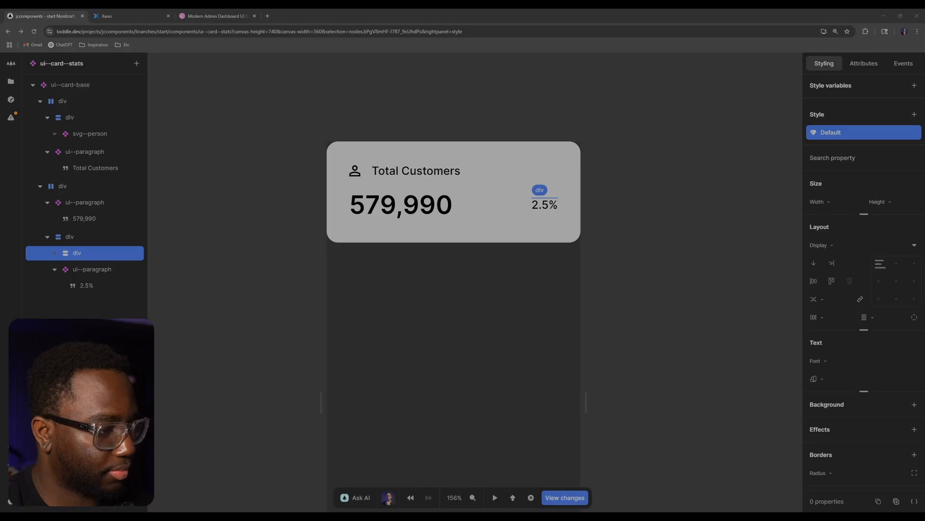
{"action": "key", "text": "ctrl+v"}
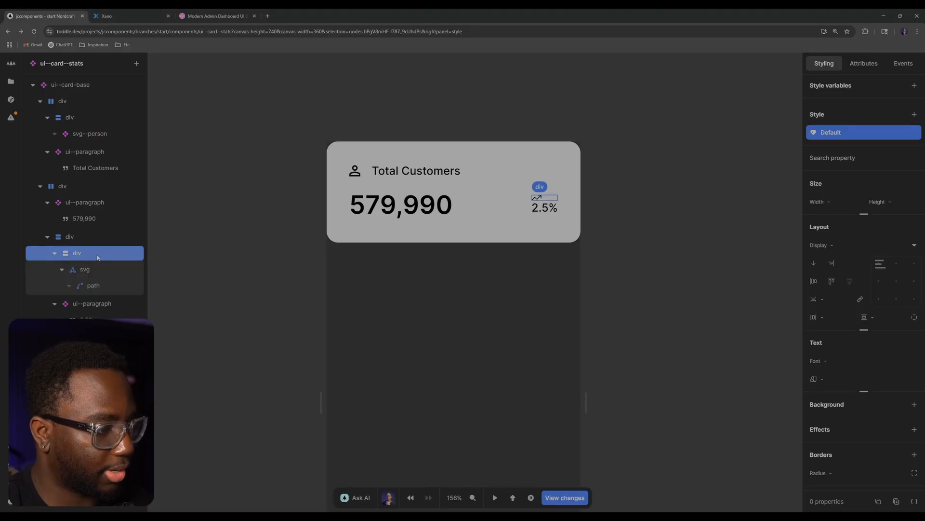
{"action": "left_click", "coordinate": [97, 269]}
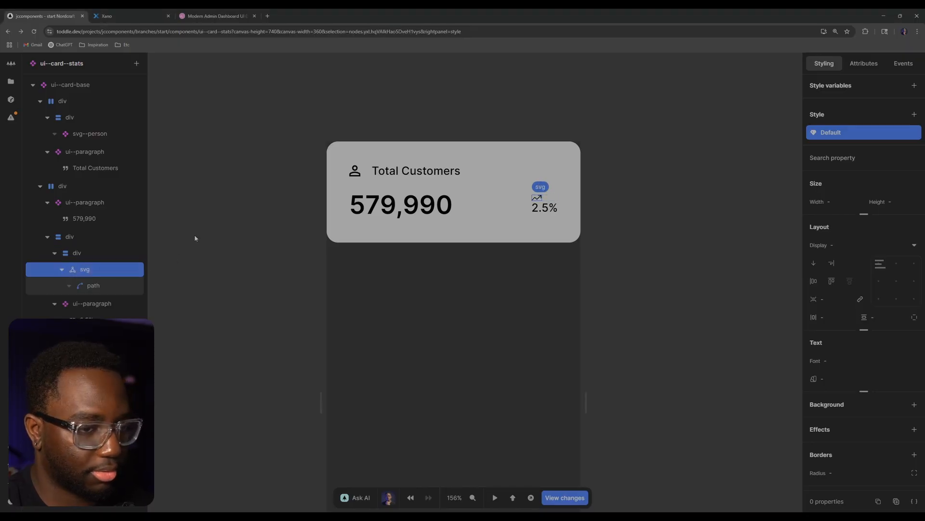
{"action": "left_click", "coordinate": [62, 269]}
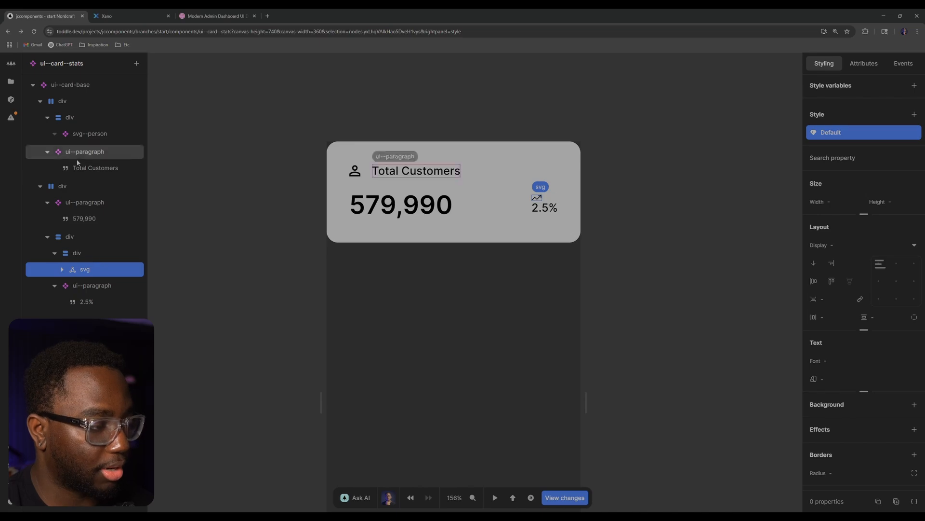
- Extract the pasted trend-arrow svg as a component named svg--up-arrow
{"action": "left_click", "coordinate": [93, 135]}
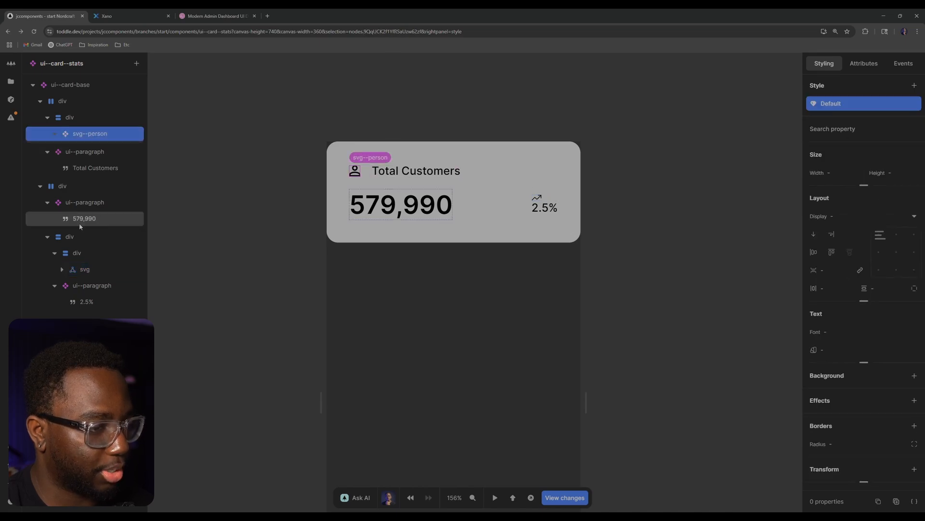
{"action": "left_click", "coordinate": [100, 271]}
{"action": "right_click", "coordinate": [102, 273]}
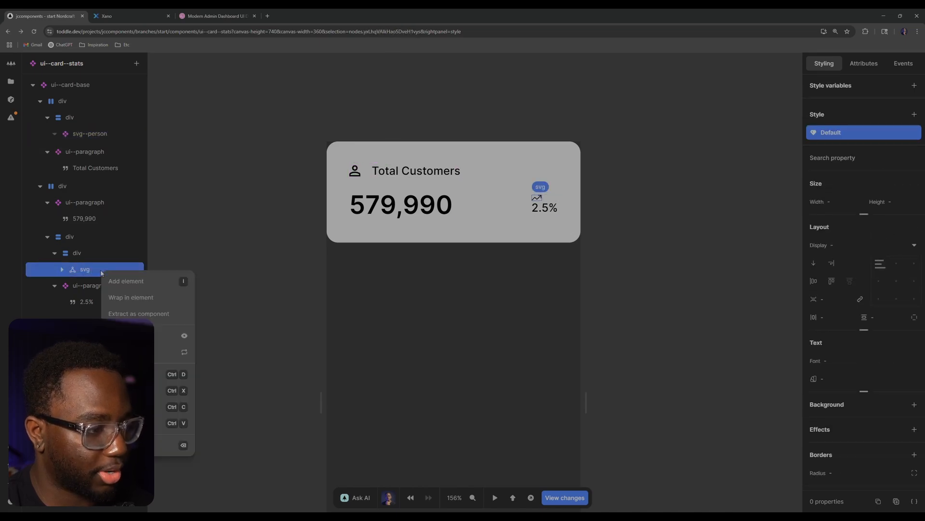
{"action": "left_click", "coordinate": [145, 313]}
{"action": "type", "text": "svg--"}
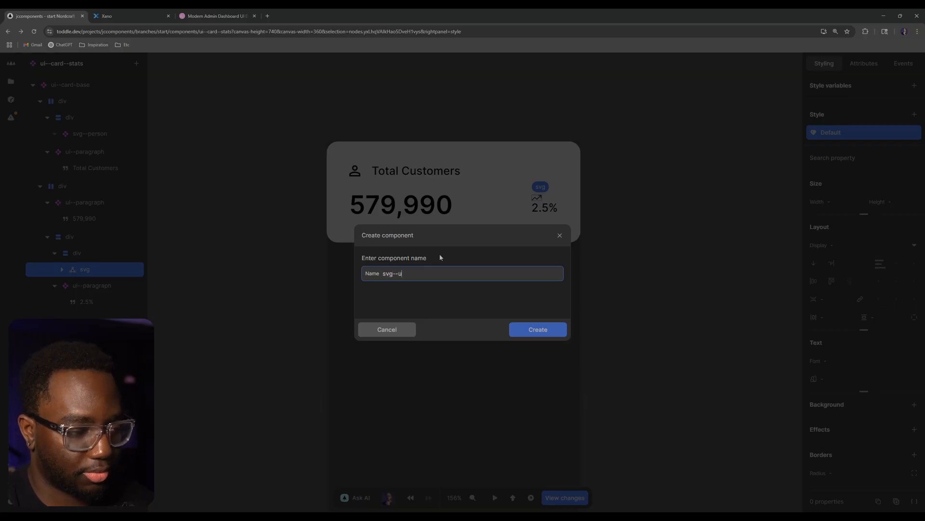
{"action": "type", "text": "up-arrow"}
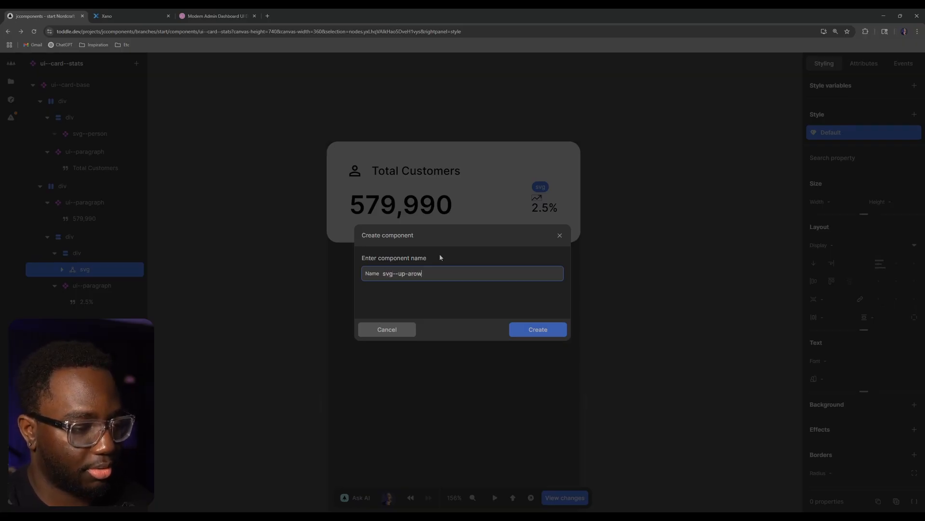
{"action": "key", "text": "Return"}
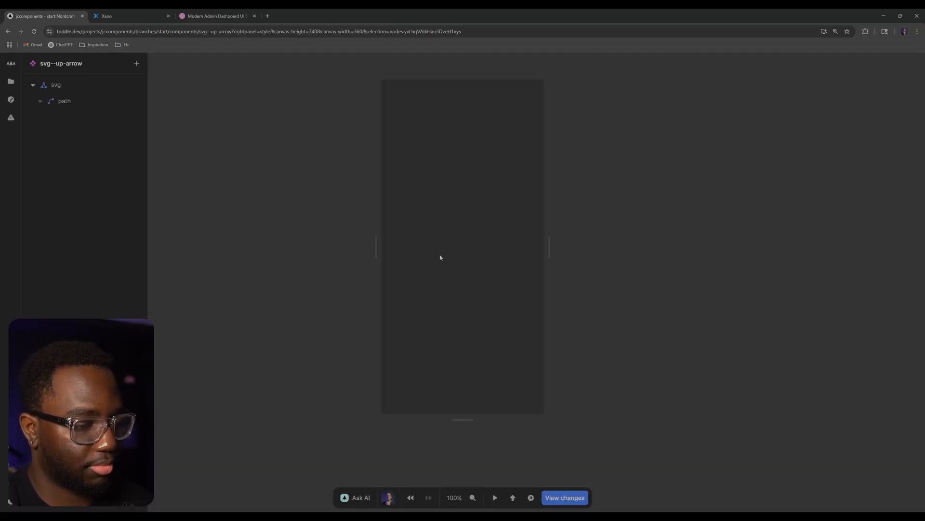
- In svg--up-arrow, set the path's stroke attribute to currentColor and return to ui--card--stats
{"action": "left_click", "coordinate": [50, 102]}
{"action": "left_click", "coordinate": [865, 65]}
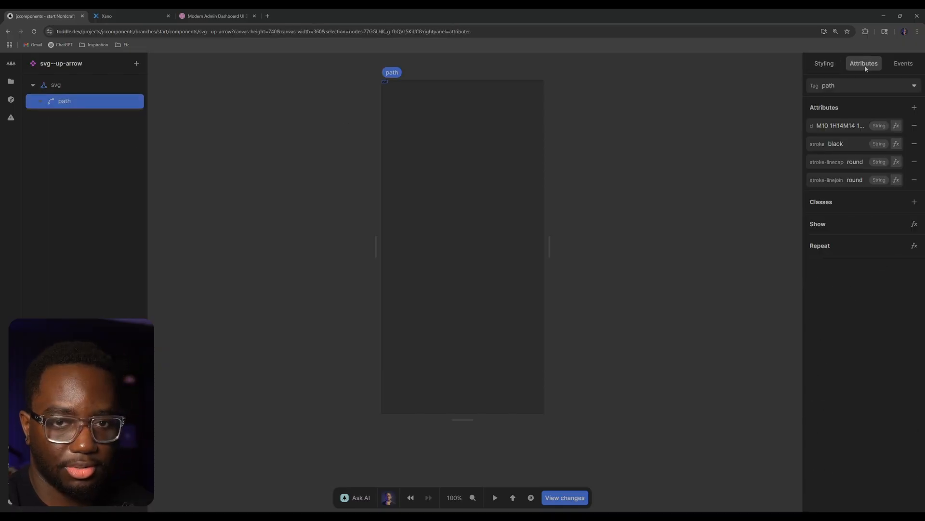
{"action": "left_click", "coordinate": [854, 143]}
{"action": "type", "text": "currentColor"}
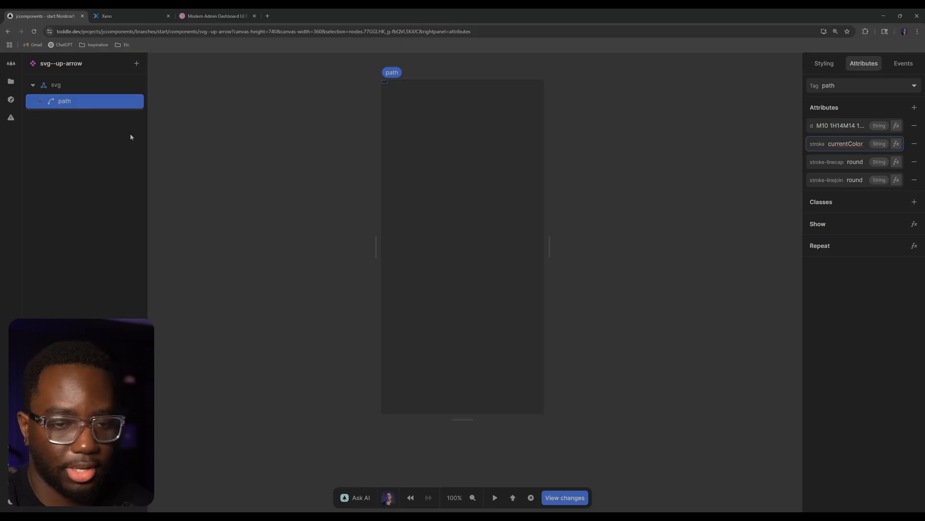
{"action": "left_click", "coordinate": [97, 85]}
{"action": "left_click", "coordinate": [676, 183]}
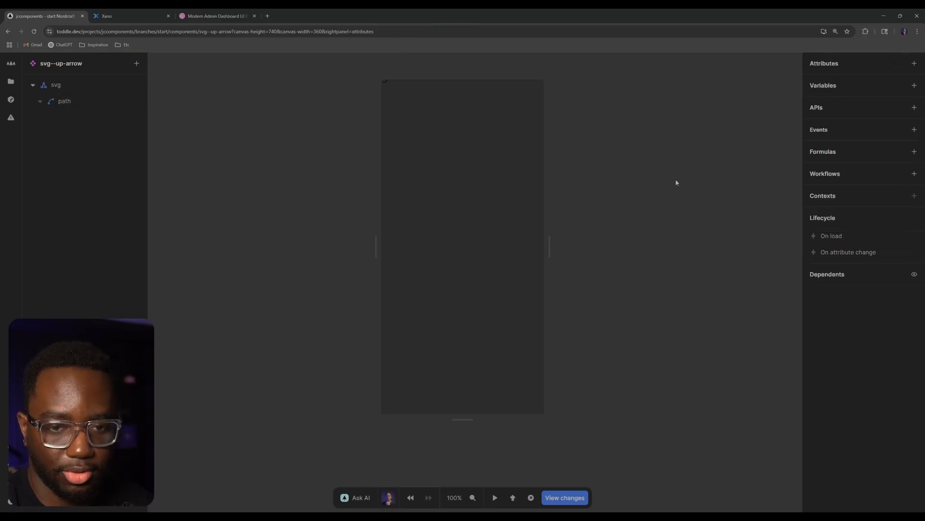
{"action": "key", "text": "alt+Left"}
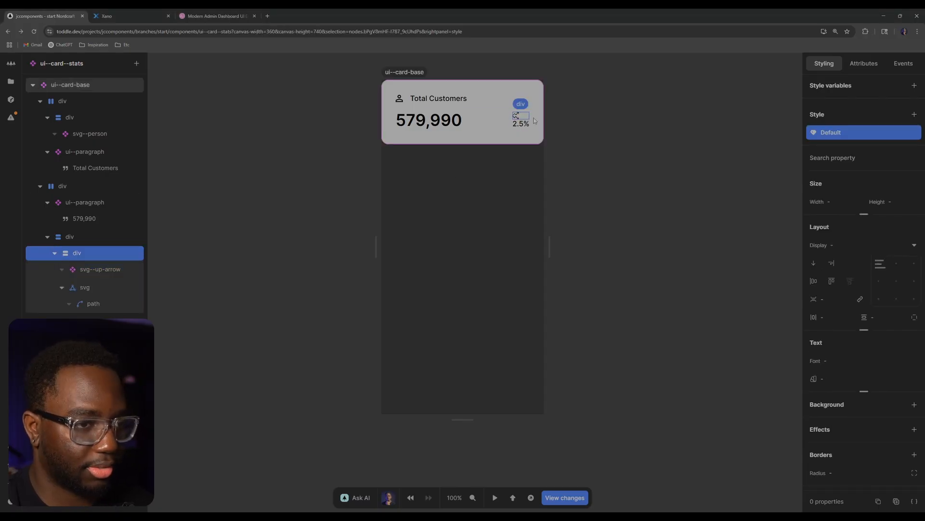
- Extract the second svg, beneath svg--up-arrow, as a component named svg--down-arrow
{"action": "left_click", "coordinate": [60, 288]}
{"action": "right_click", "coordinate": [100, 289]}
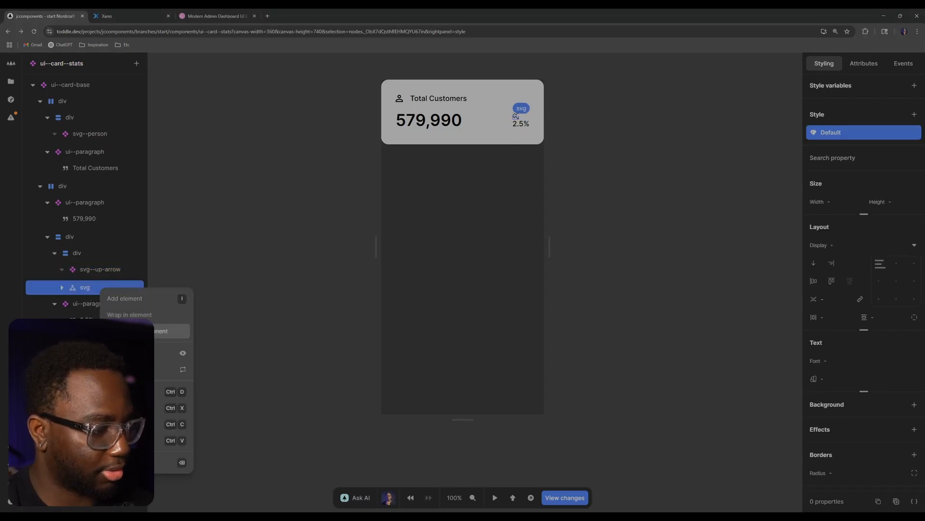
{"action": "left_click", "coordinate": [137, 331]}
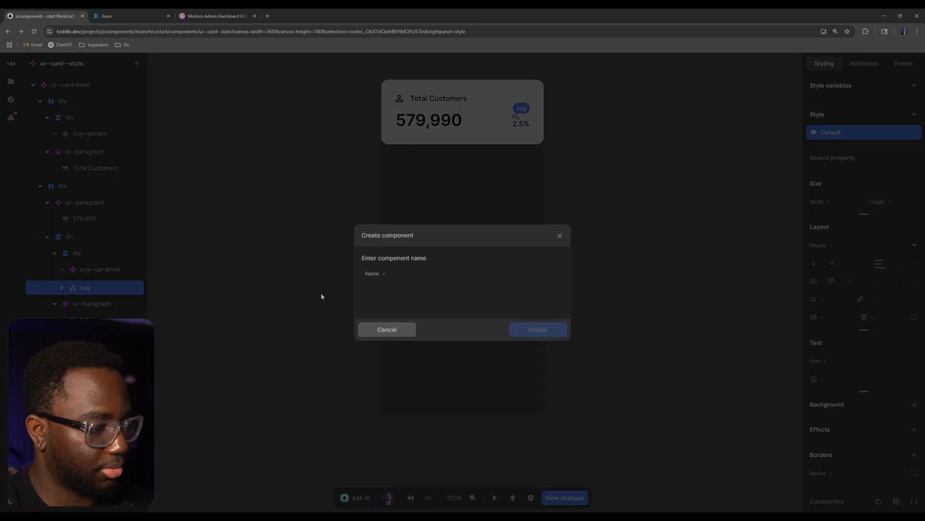
{"action": "left_click", "coordinate": [441, 274]}
{"action": "type", "text": "svg"}
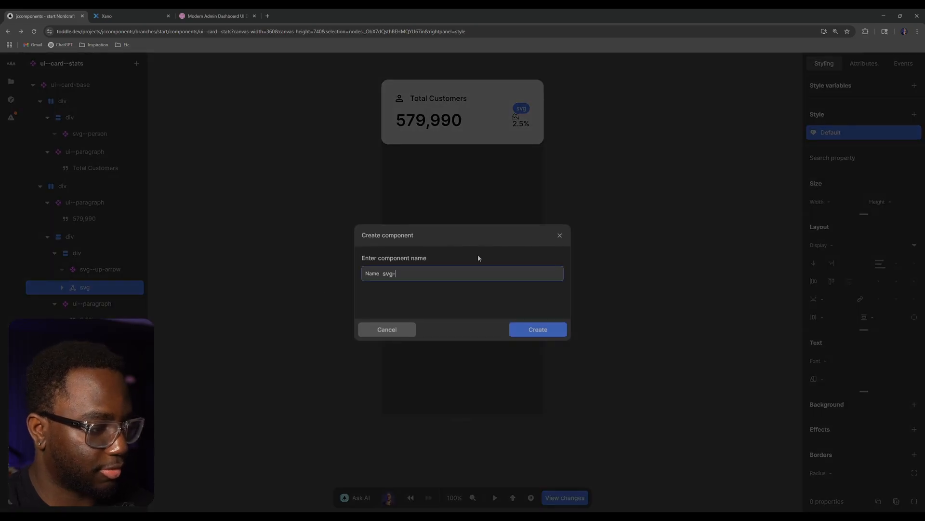
{"action": "type", "text": "--down-arrow"}
{"action": "key", "text": "Return"}
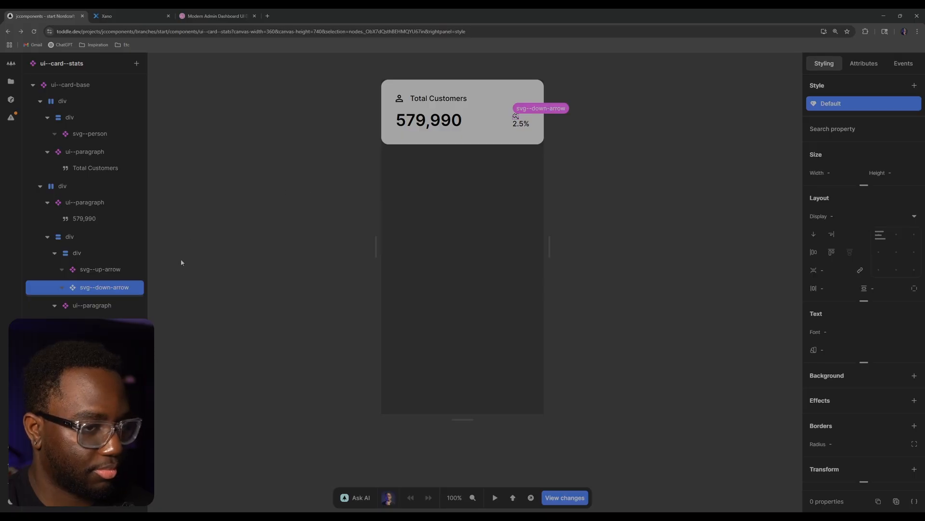
- Collapse the div with the arrows and lay out its parent div as a row with centred alignment
{"action": "left_click", "coordinate": [101, 269]}
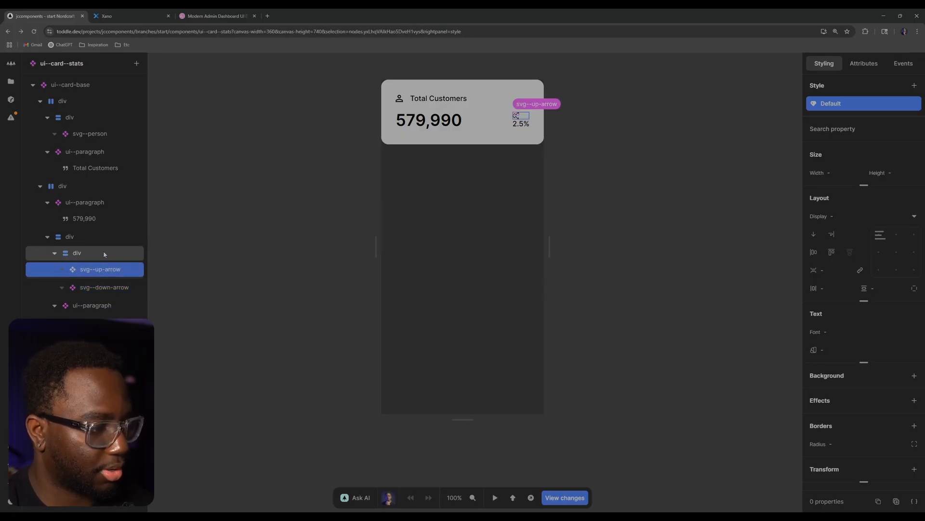
{"action": "left_click", "coordinate": [270, 203]}
{"action": "left_click", "coordinate": [59, 254]}
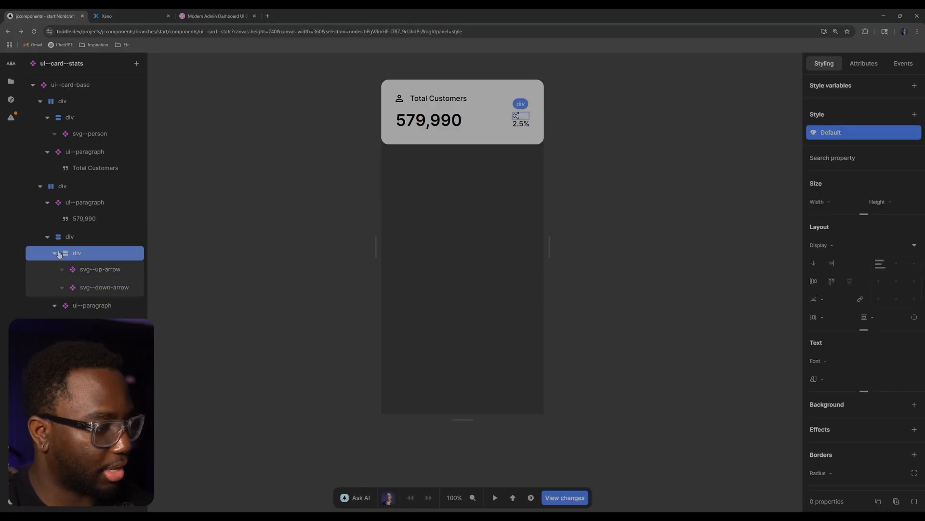
{"action": "left_click", "coordinate": [55, 253]}
{"action": "left_click", "coordinate": [70, 237]}
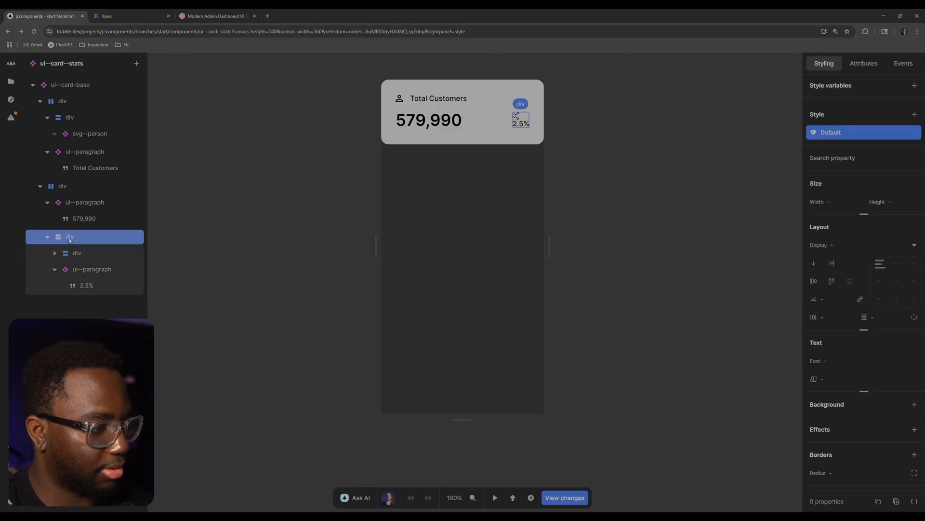
{"action": "left_click", "coordinate": [813, 263]}
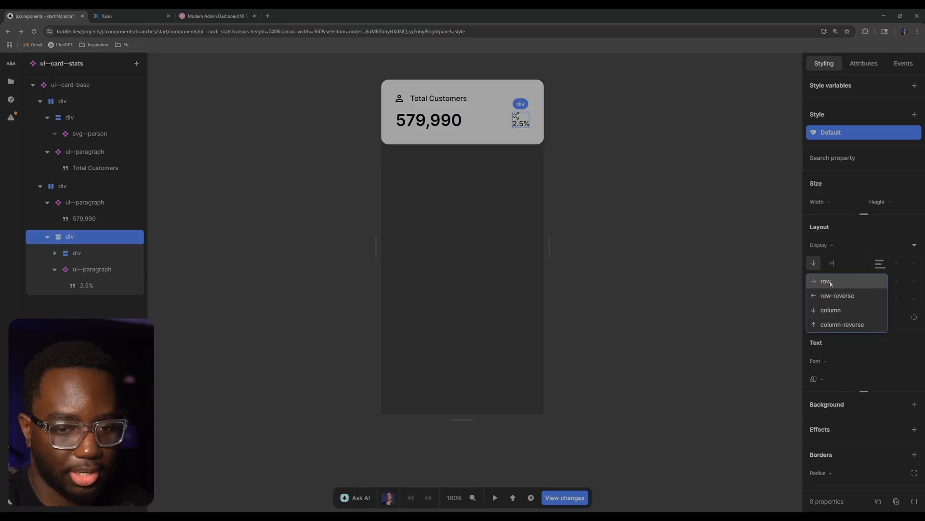
{"action": "left_click", "coordinate": [826, 281]}
{"action": "left_click", "coordinate": [894, 282]}
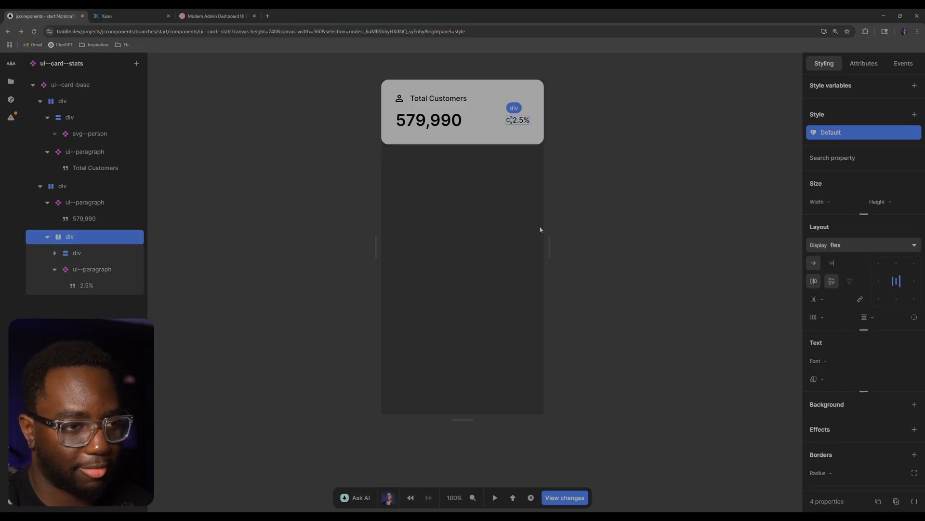
- Set a 1rem gap between the arrow icons and the 2.5% paragraph
{"action": "left_click", "coordinate": [821, 299]}
{"action": "type", "text": "1rem"}
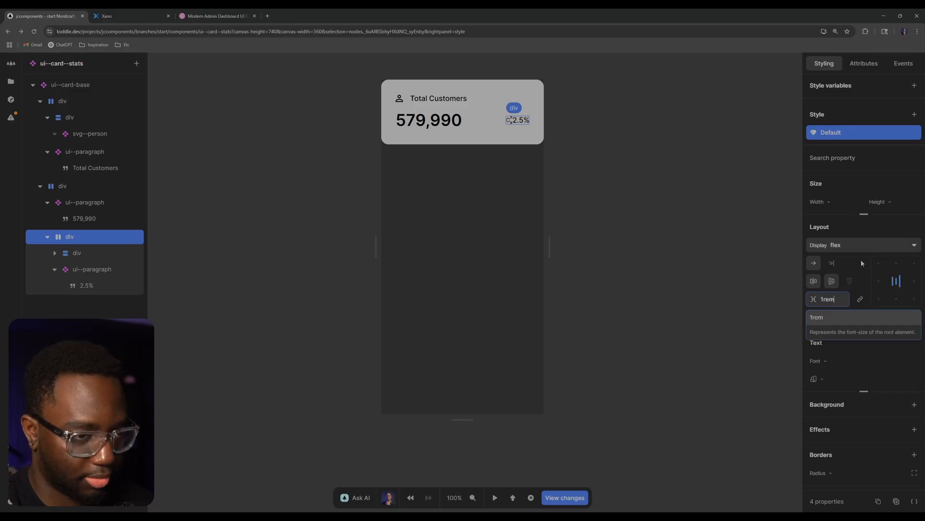
{"action": "key", "text": "Return"}
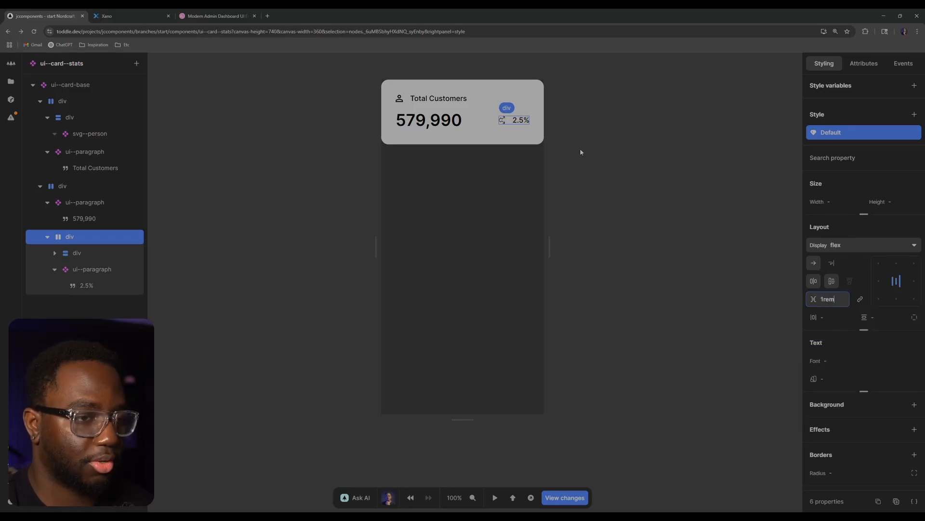
{"action": "left_click", "coordinate": [604, 162]}
{"action": "scroll", "coordinate": [557, 152], "scroll_direction": "up", "scroll_amount": 2}
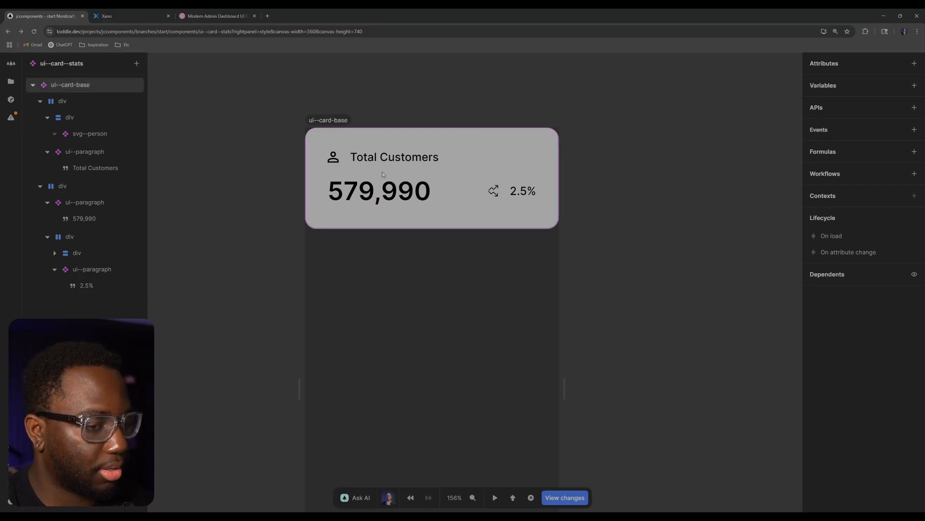
- Compare the ui--card--stats layout with the stats cards in the Dribbble reference
{"action": "left_click", "coordinate": [195, 12]}
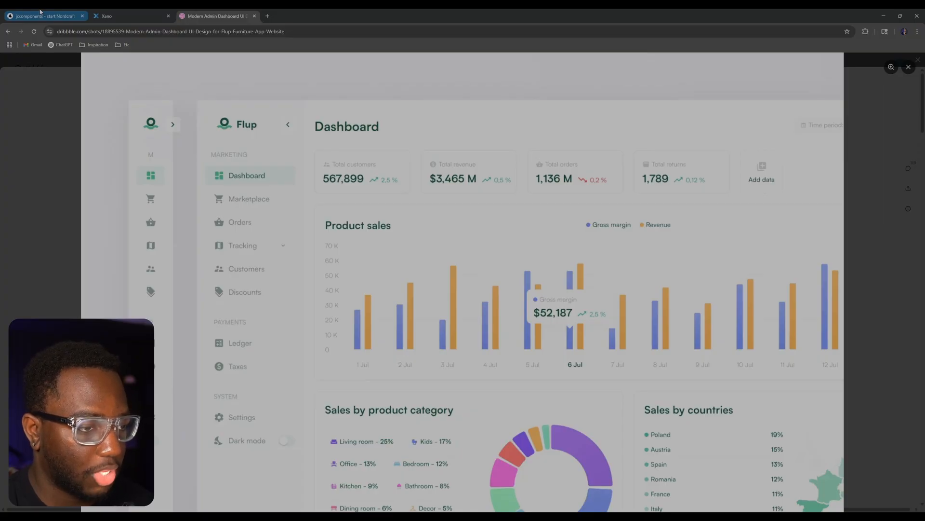
{"action": "left_click", "coordinate": [39, 12]}
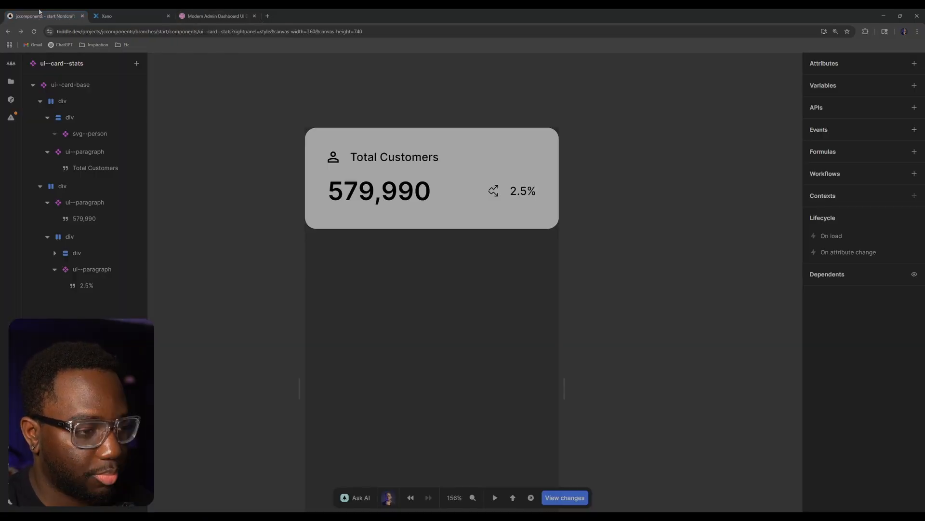
{"action": "left_click", "coordinate": [213, 11]}
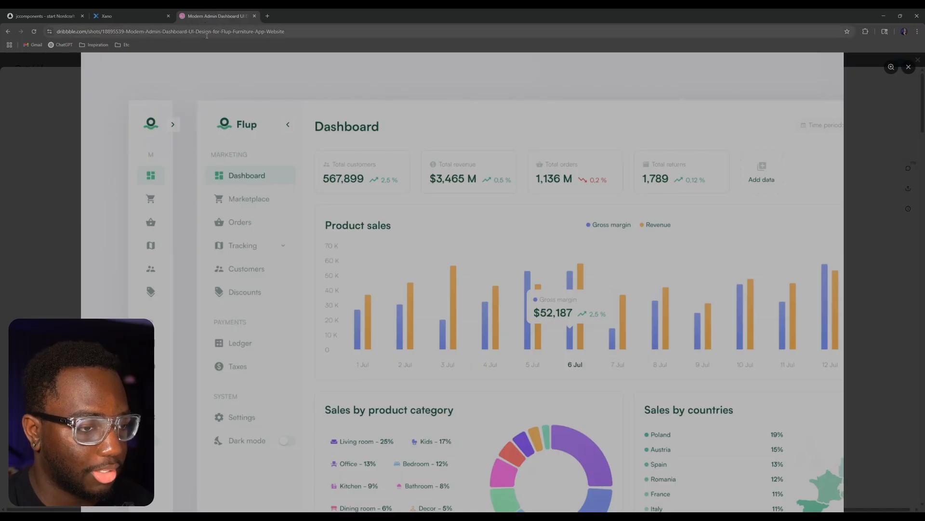
{"action": "left_click", "coordinate": [40, 15]}
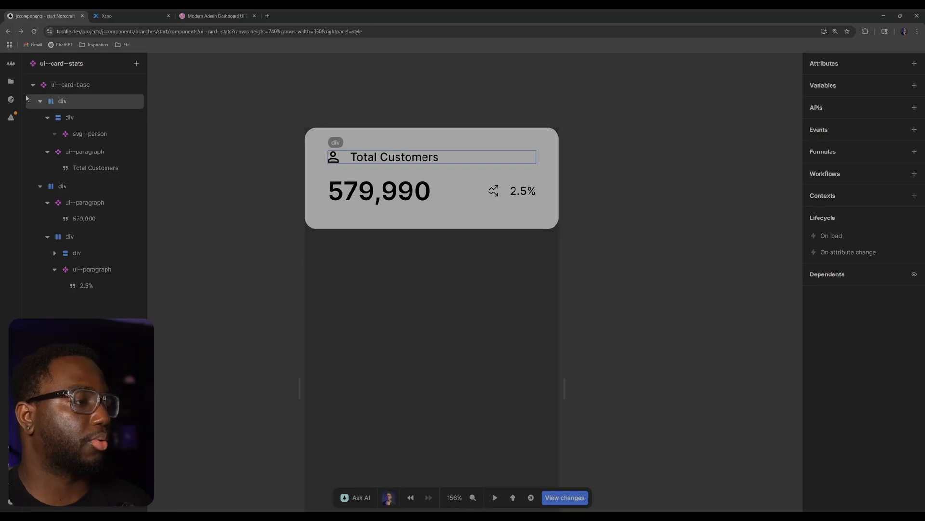
- Compare the ui--card--stats component with the data table in Xano and the stats cards in the Dribbble reference
{"action": "left_click", "coordinate": [10, 81]}
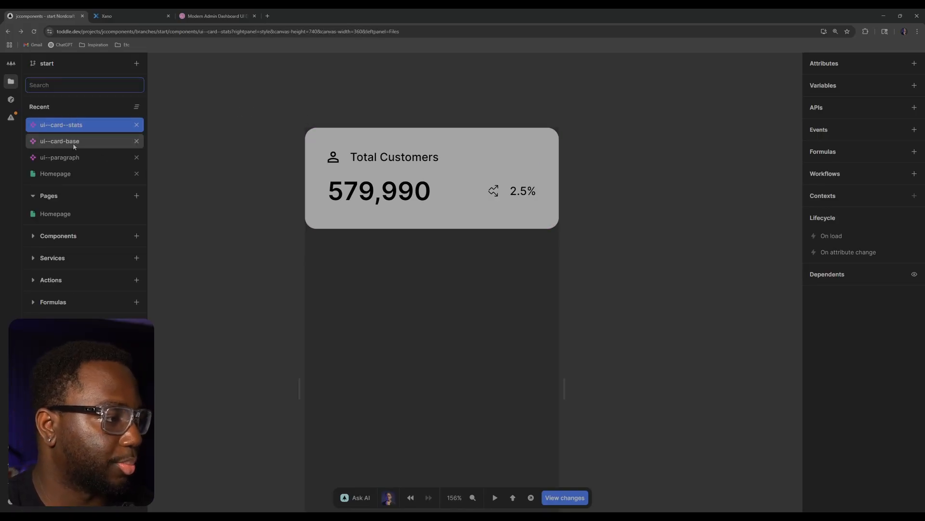
{"action": "left_click", "coordinate": [79, 128]}
{"action": "left_click_drag", "start_coordinate": [366, 97], "coordinate": [287, 91]}
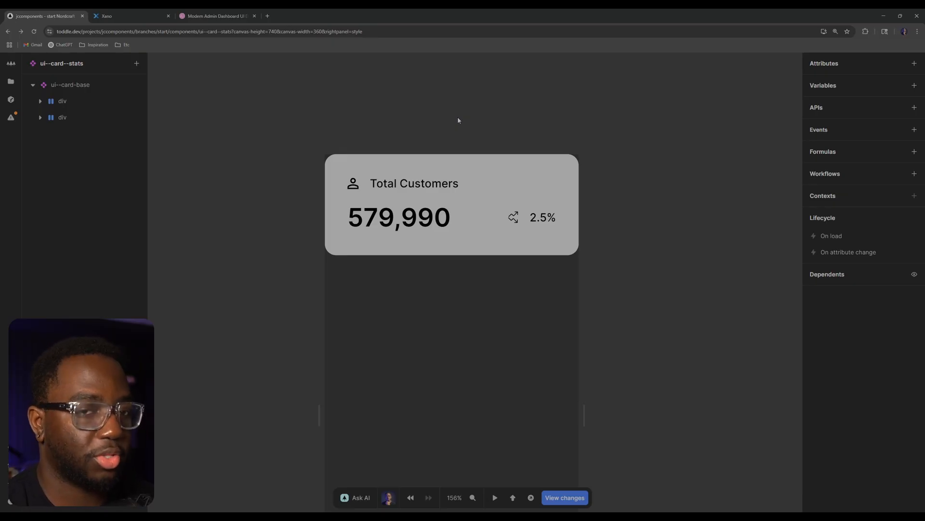
{"action": "left_click", "coordinate": [107, 16]}
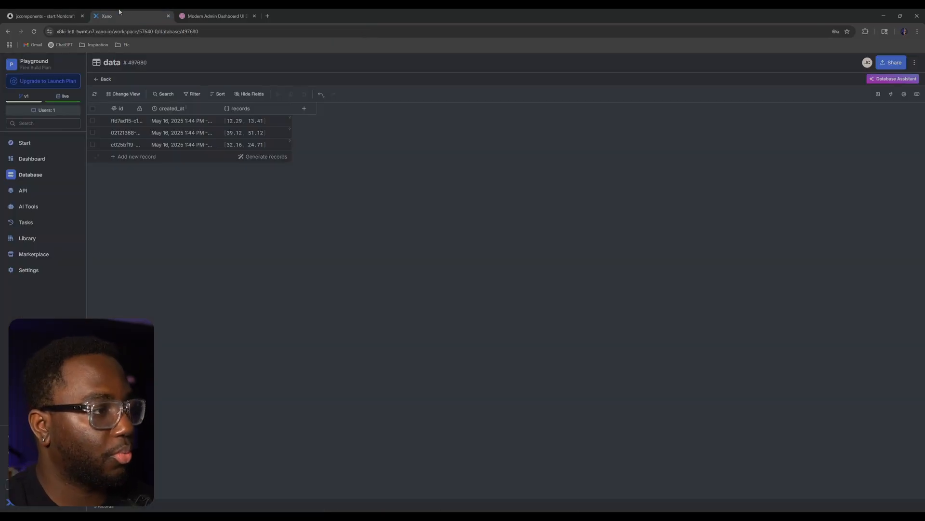
{"action": "left_click", "coordinate": [216, 15]}
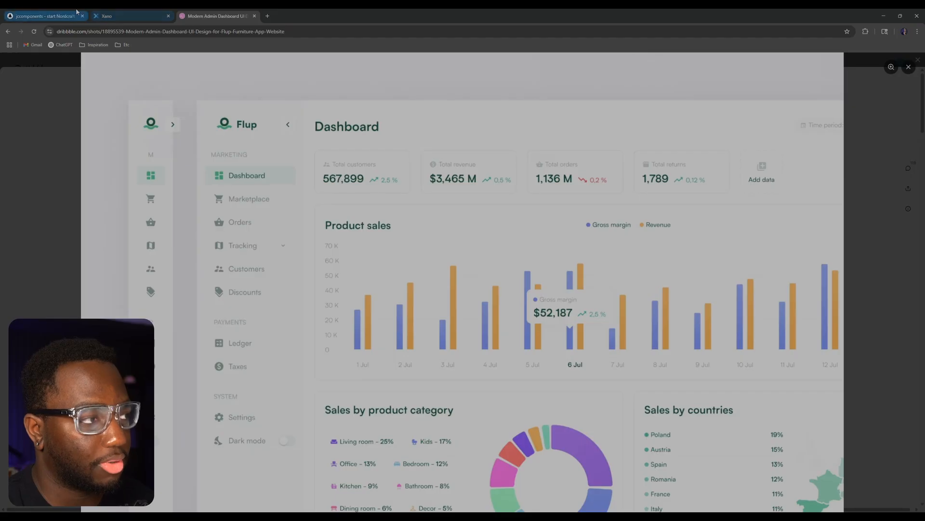
{"action": "left_click", "coordinate": [43, 16]}
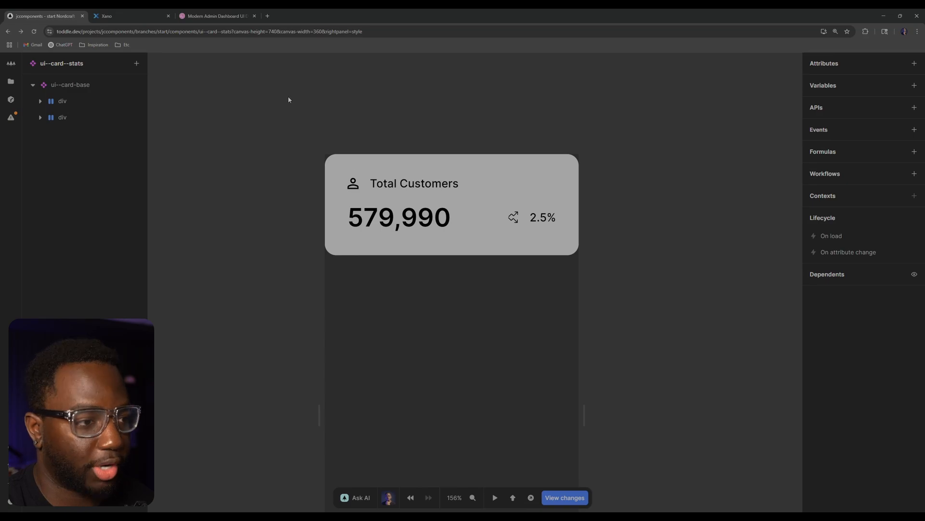
{"action": "left_click", "coordinate": [68, 89]}
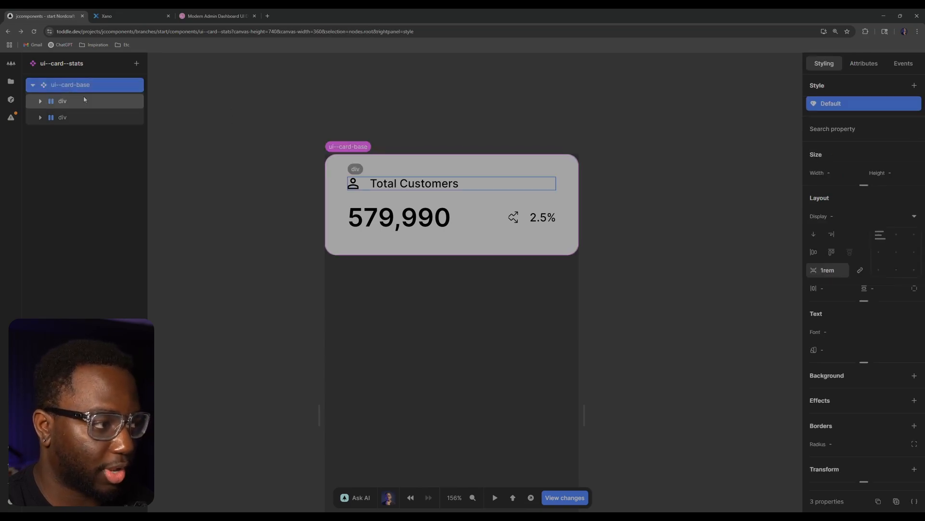
{"action": "left_click", "coordinate": [84, 107]}
{"action": "left_click", "coordinate": [76, 118]}
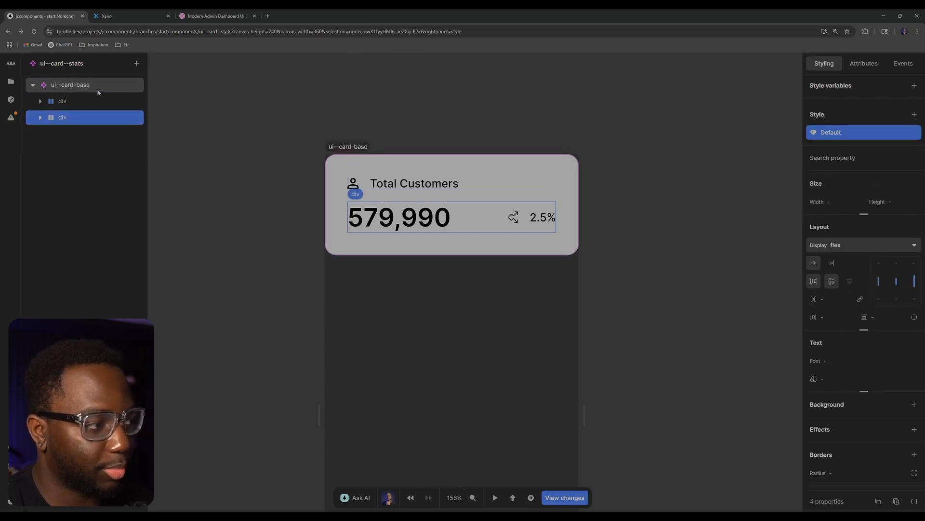
{"action": "left_click", "coordinate": [82, 85]}
- Add an attribute named number to the ui--card--stats component, with the test value 123,456
{"action": "left_click", "coordinate": [276, 218]}
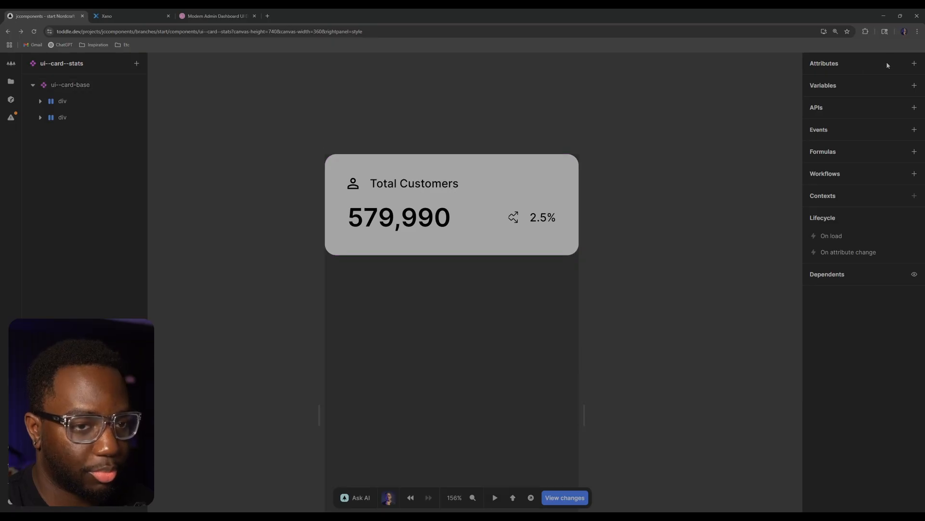
{"action": "left_click", "coordinate": [915, 64]}
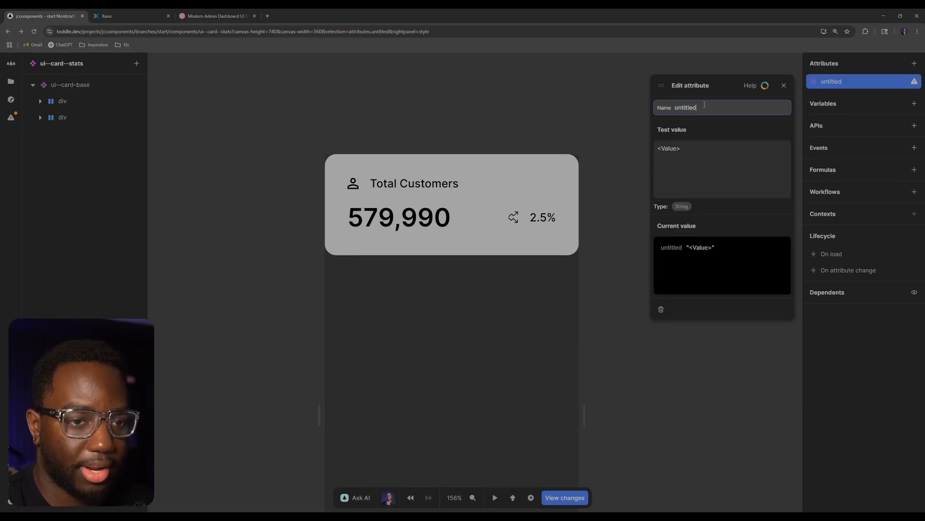
{"action": "key", "text": "BackSpace"}
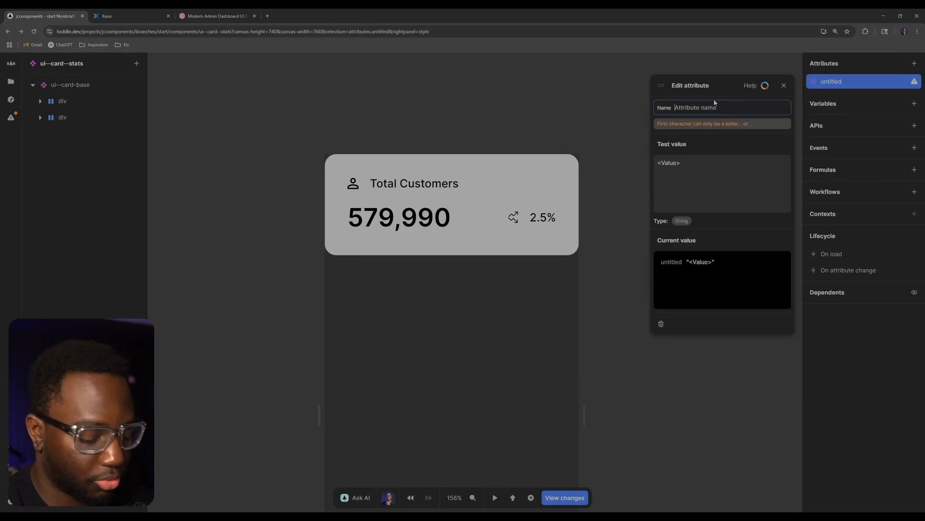
{"action": "type", "text": "number"}
{"action": "key", "text": "Tab"}
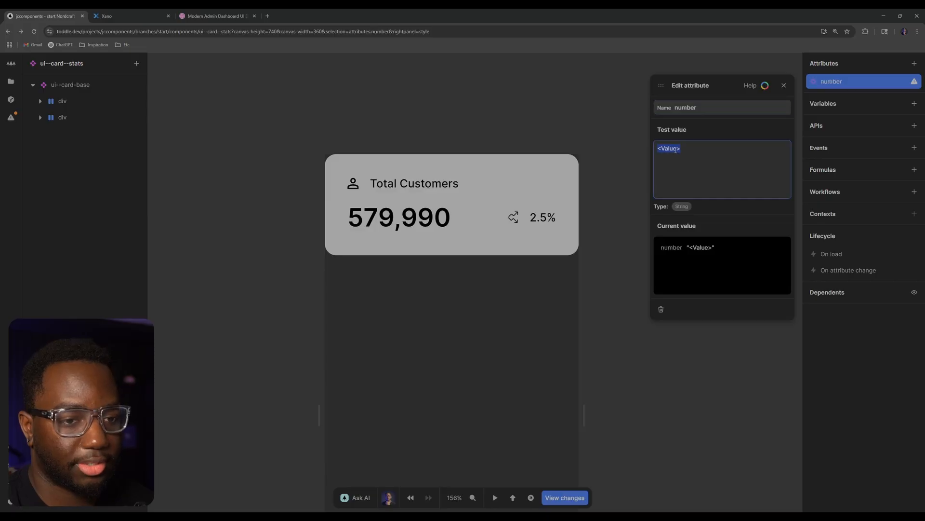
{"action": "type", "text": "123"}
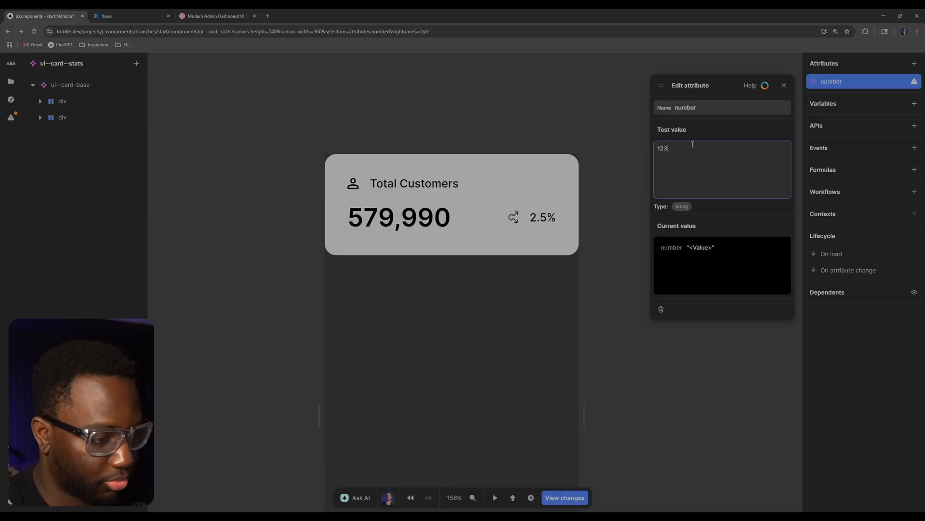
{"action": "type", "text": ",456"}
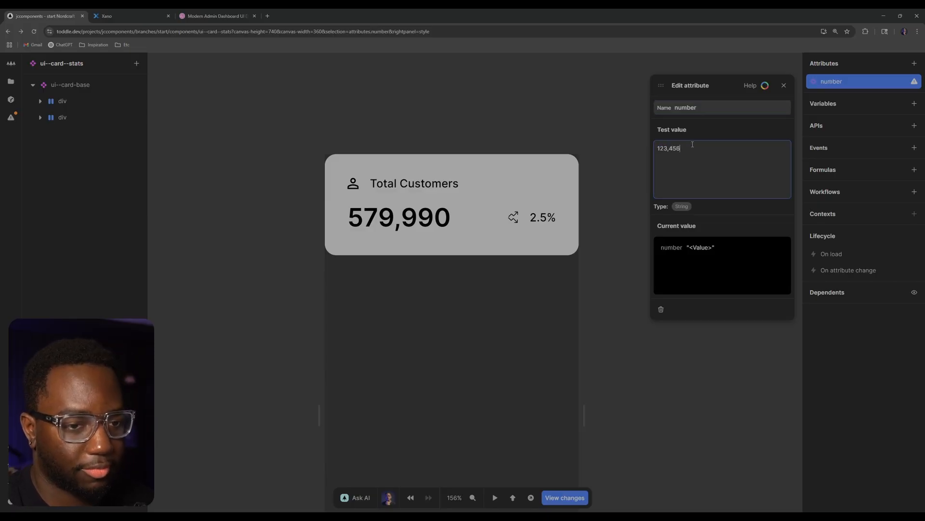
{"action": "left_click", "coordinate": [783, 85]}
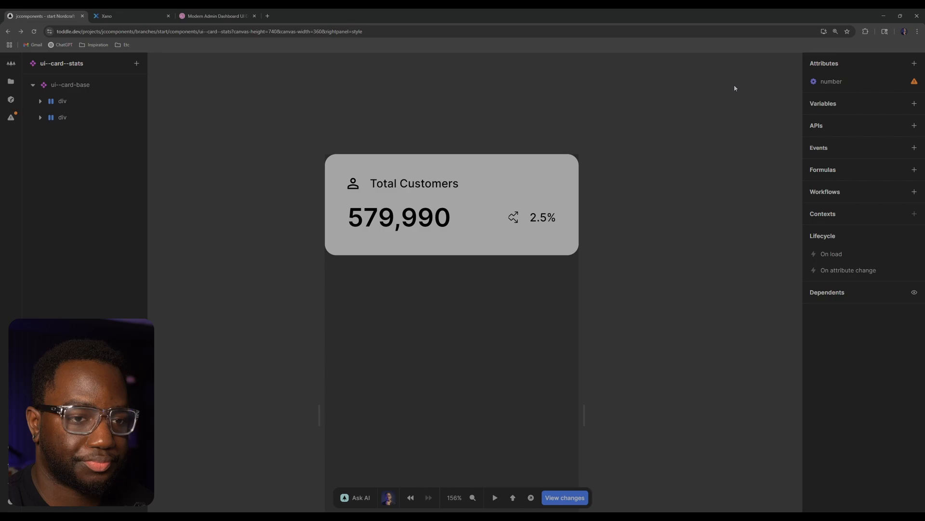
{"action": "left_click", "coordinate": [849, 83]}
{"action": "left_click", "coordinate": [784, 86]}
- Bind the text of the card's large 579,990 paragraph to the number attribute through a formula
{"action": "left_click", "coordinate": [399, 216]}
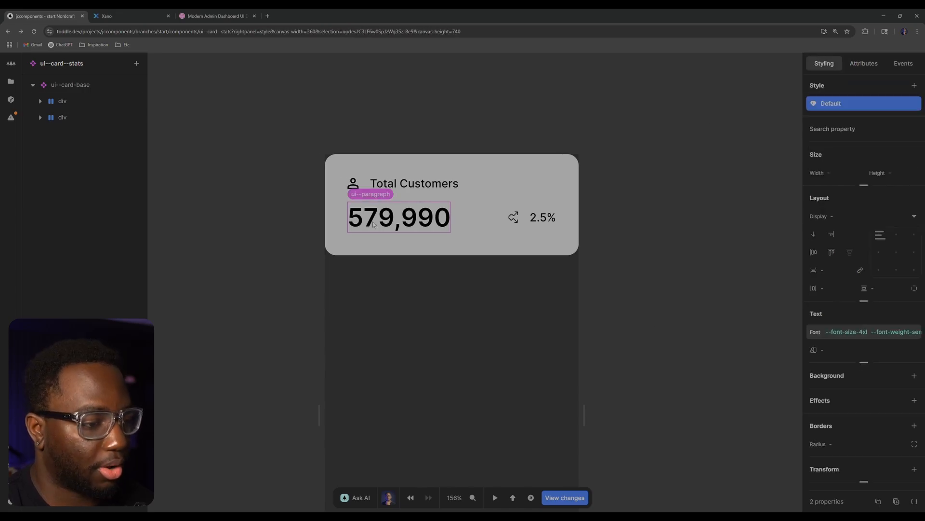
{"action": "left_click", "coordinate": [109, 150]}
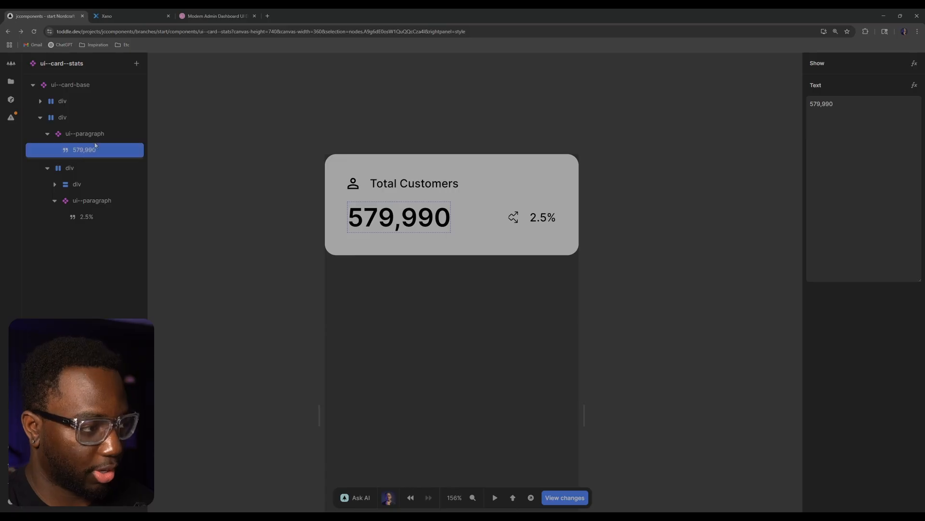
{"action": "left_click", "coordinate": [98, 139]}
{"action": "left_click", "coordinate": [87, 150]}
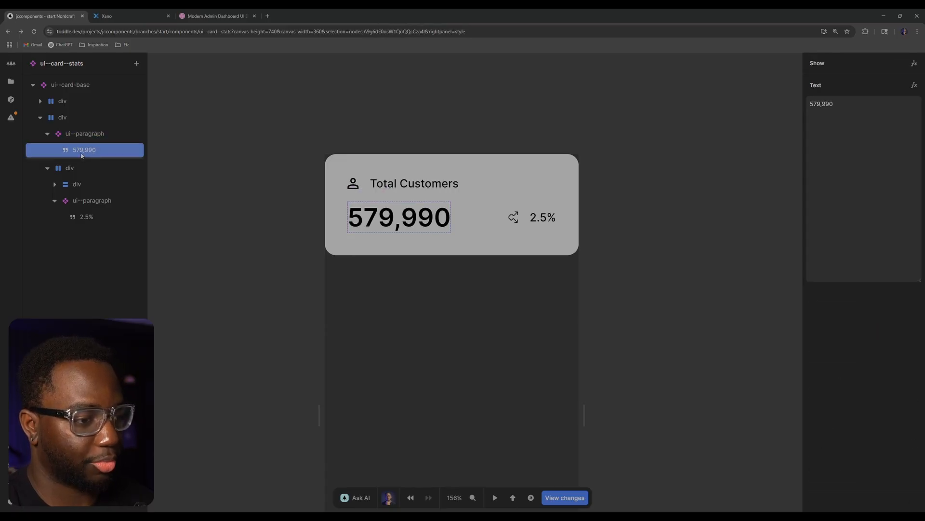
{"action": "left_click", "coordinate": [915, 85]}
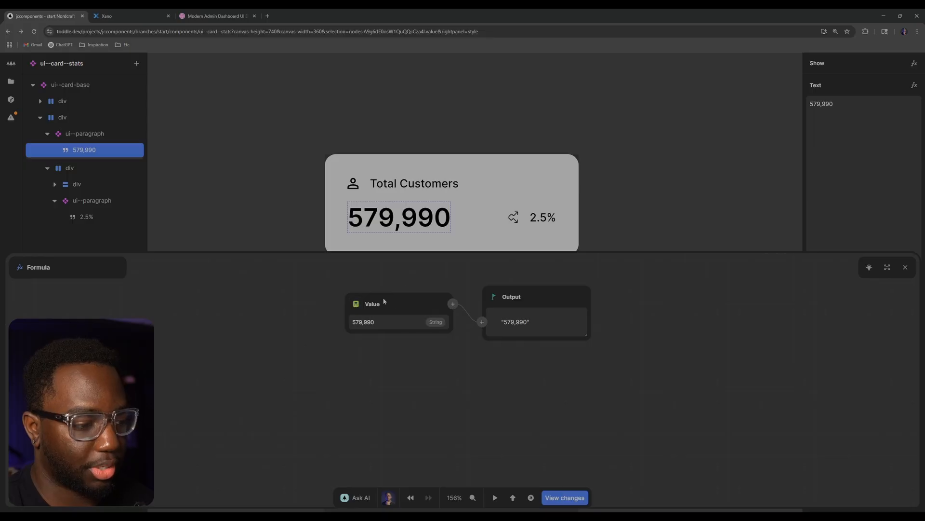
{"action": "left_click", "coordinate": [356, 304]}
{"action": "left_click", "coordinate": [370, 342]}
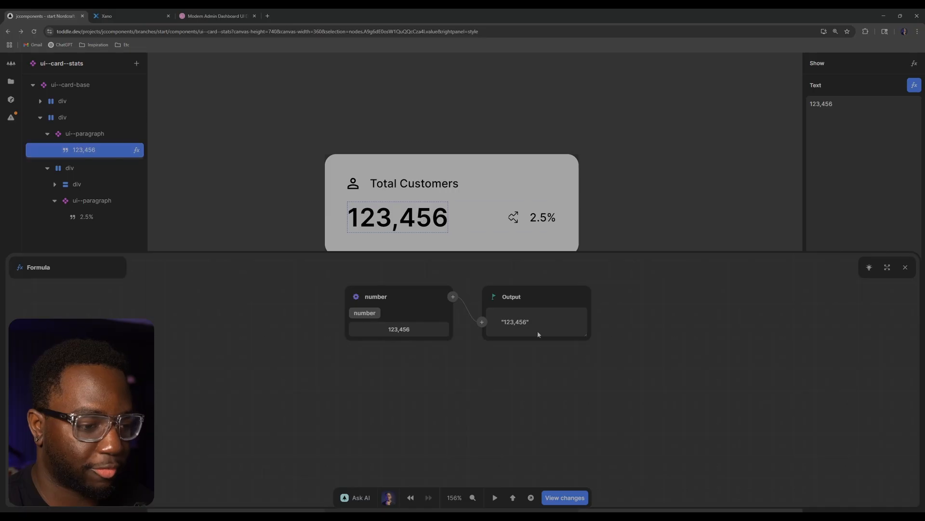
{"action": "left_click", "coordinate": [904, 268]}
{"action": "left_click", "coordinate": [733, 144]}
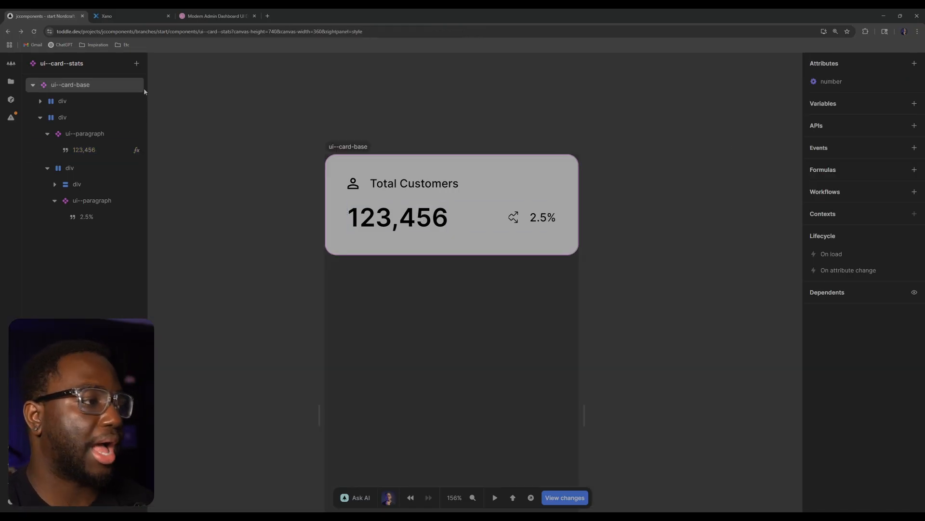
- On the Homepage at the 1920-wide canvas size, insert a ui--card--stats component inside ui--grid
{"action": "left_click", "coordinate": [11, 81]}
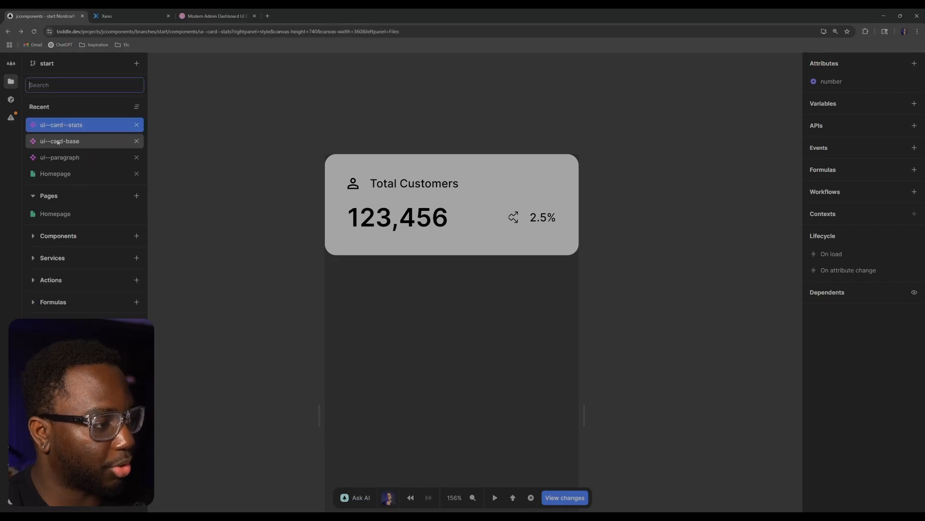
{"action": "left_click", "coordinate": [71, 174]}
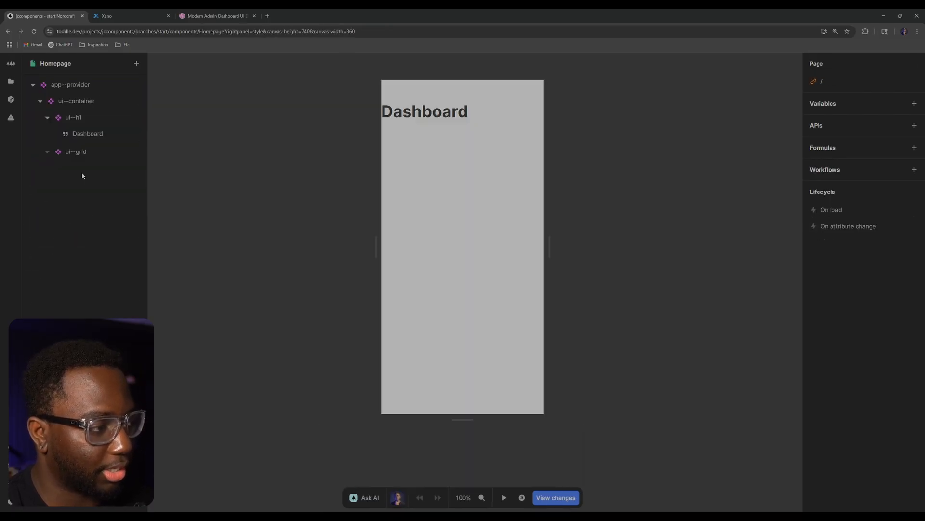
{"action": "left_click", "coordinate": [50, 152]}
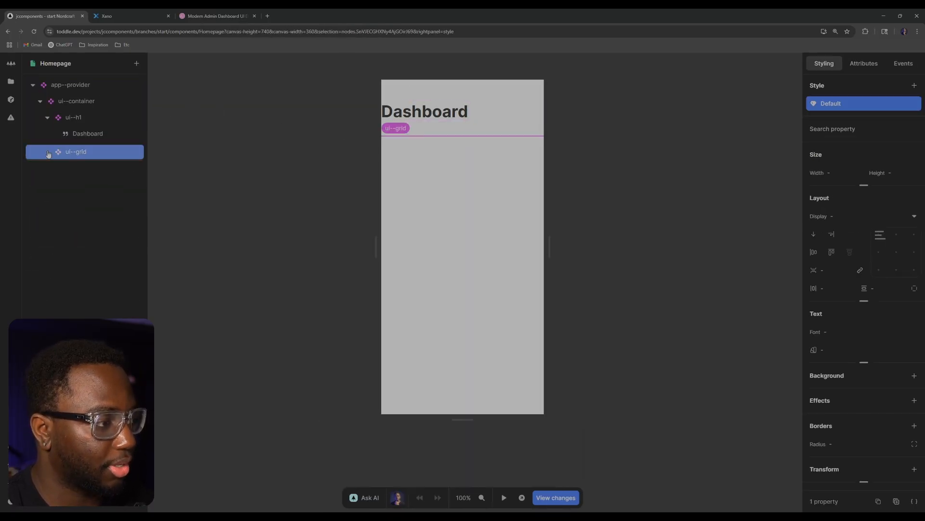
{"action": "key", "text": "3"}
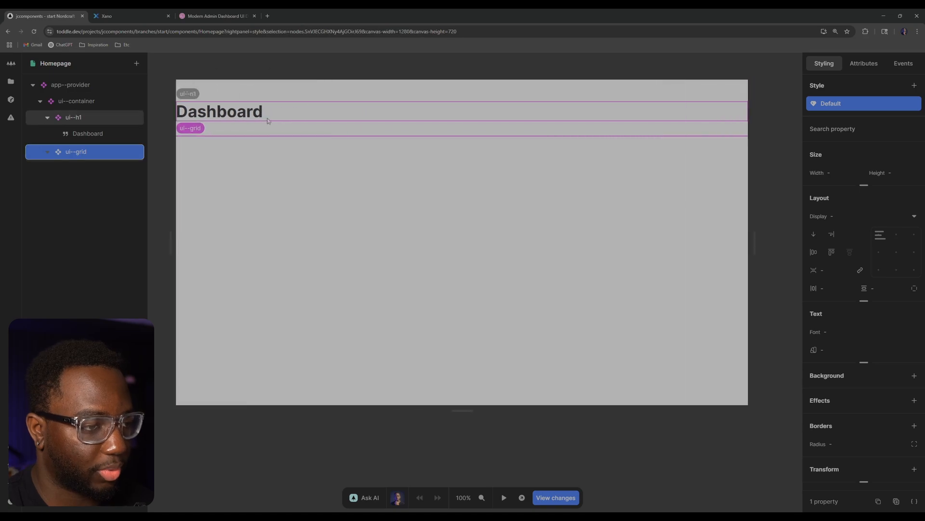
{"action": "key", "text": "4"}
{"action": "scroll", "coordinate": [300, 164], "scroll_direction": "down", "scroll_amount": 2}
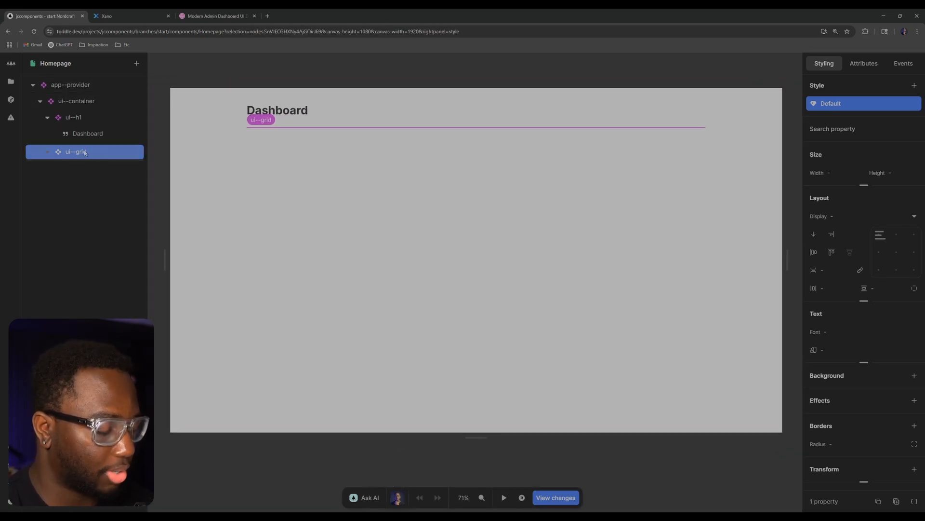
{"action": "type", "text": "a"}
{"action": "type", "text": "stat"}
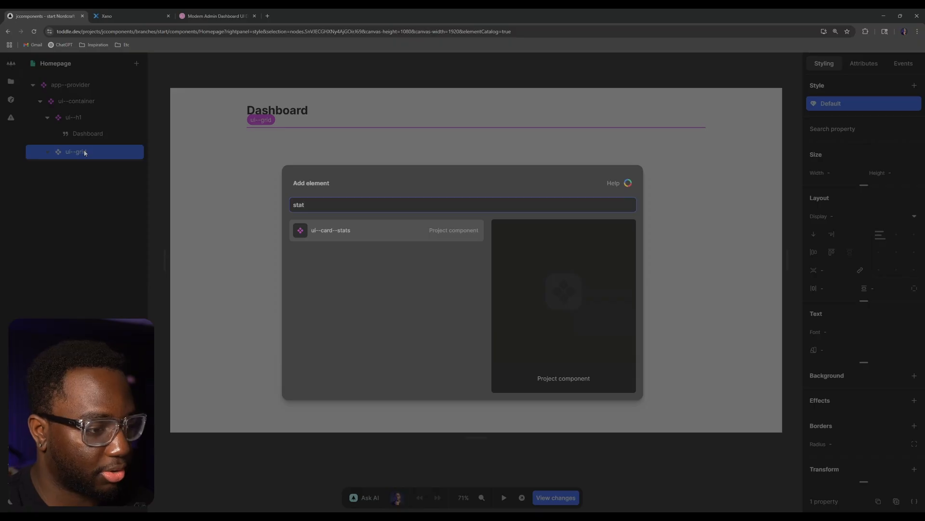
{"action": "key", "text": "Return"}
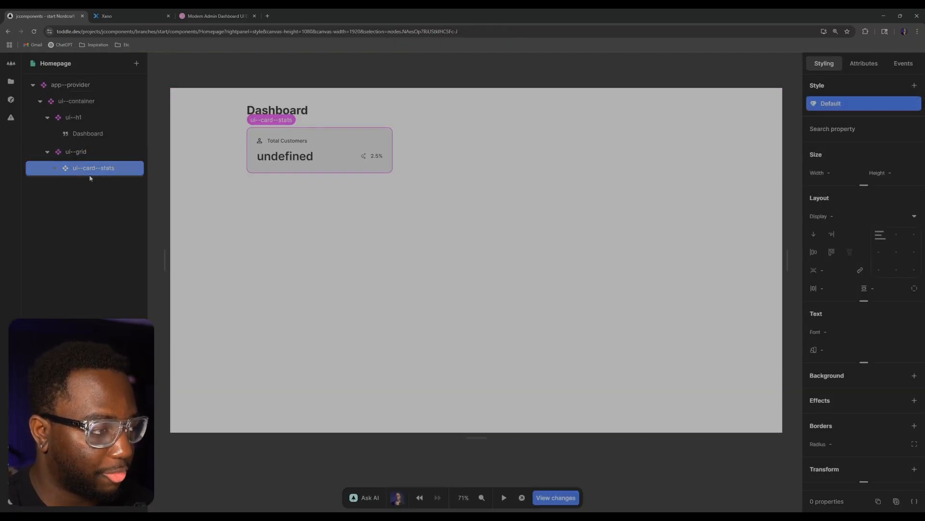
- Set the number attribute of the Homepage's ui--card--stats instance to 900,121
{"action": "left_click", "coordinate": [863, 65]}
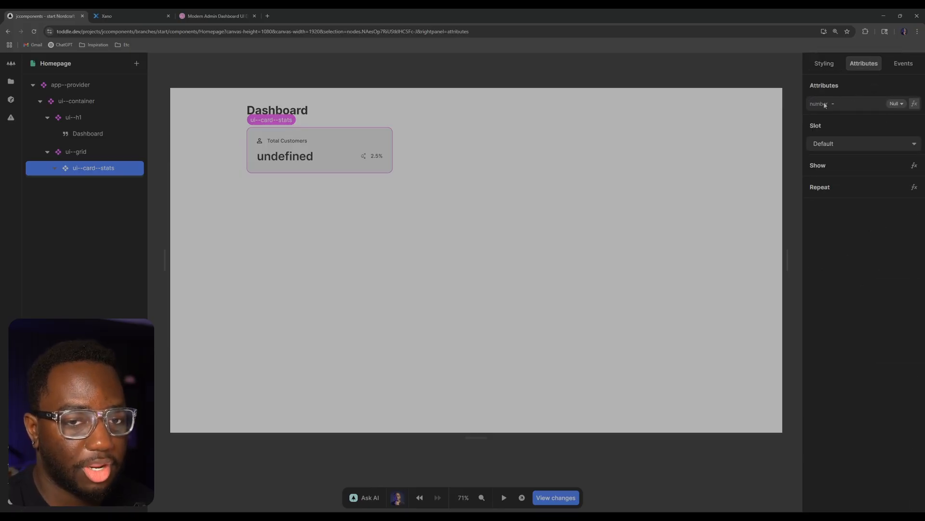
{"action": "left_click", "coordinate": [844, 98]}
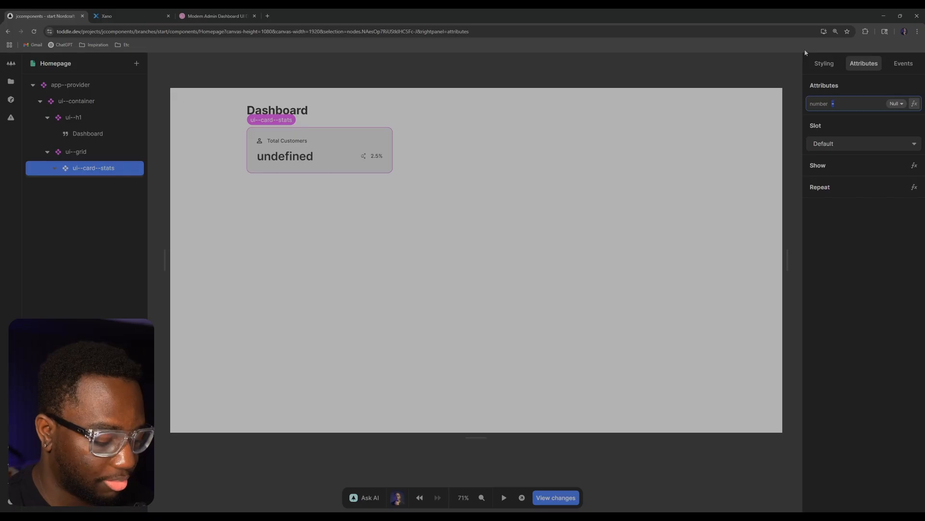
{"action": "type", "text": "900,"}
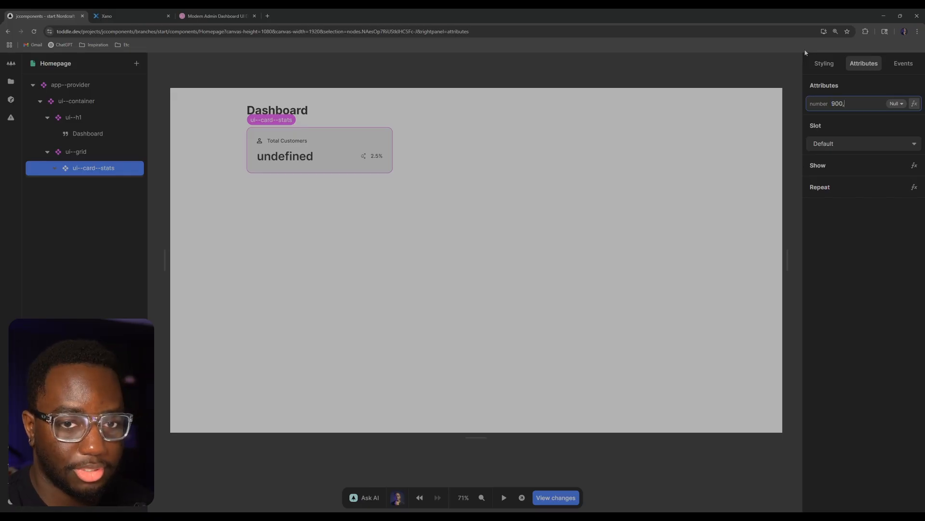
{"action": "type", "text": "121"}
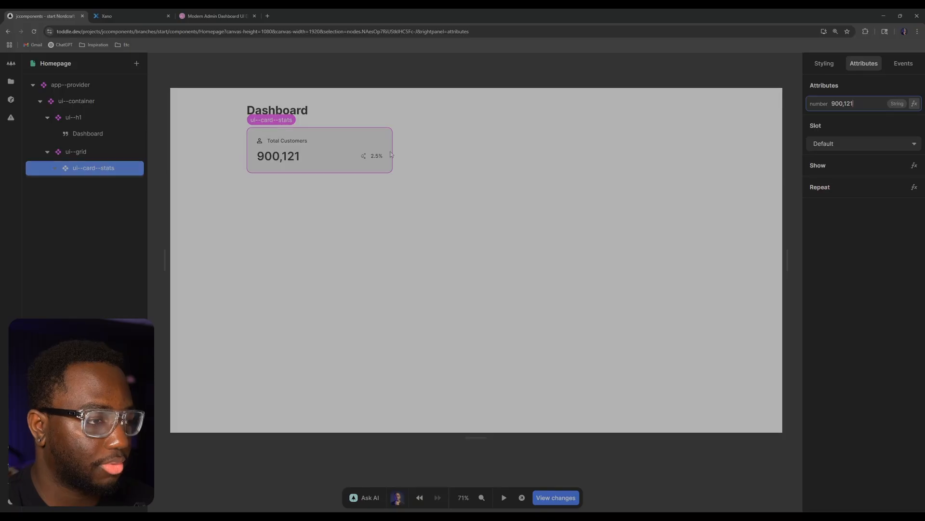
- Clear the number attribute's value on the Homepage's ui--card--stats instance
{"action": "left_click_drag", "start_coordinate": [861, 106], "coordinate": [808, 89]}
{"action": "key", "text": "BackSpace"}
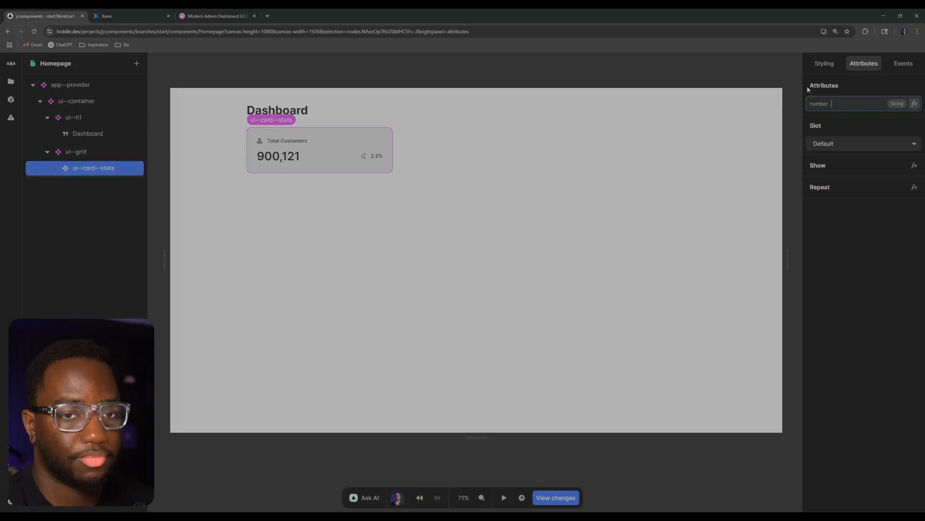
{"action": "left_click", "coordinate": [107, 168]}
- Open the ui--card--stats component from its instance in ui--grid and show the settings of its number attribute
{"action": "left_click", "coordinate": [104, 153]}
{"action": "left_click", "coordinate": [105, 168]}
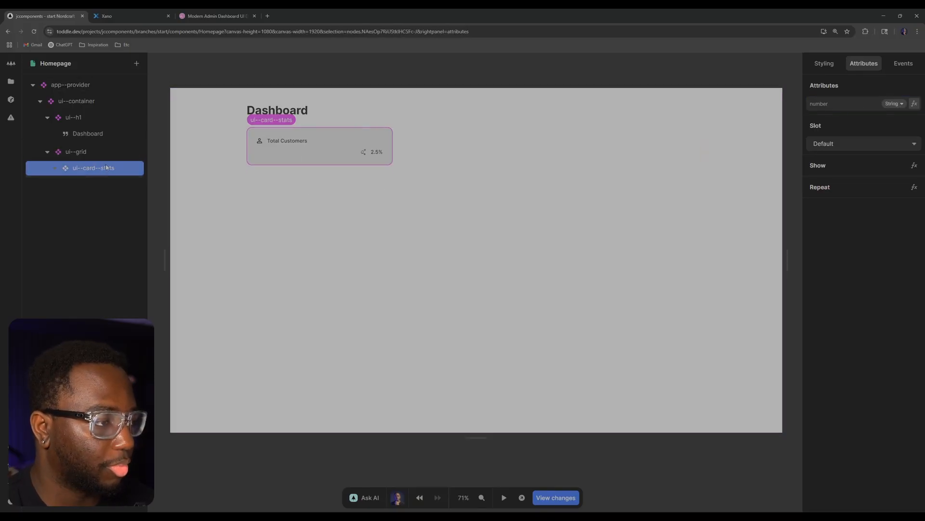
{"action": "left_click", "coordinate": [100, 157]}
{"action": "double_click", "coordinate": [104, 168]}
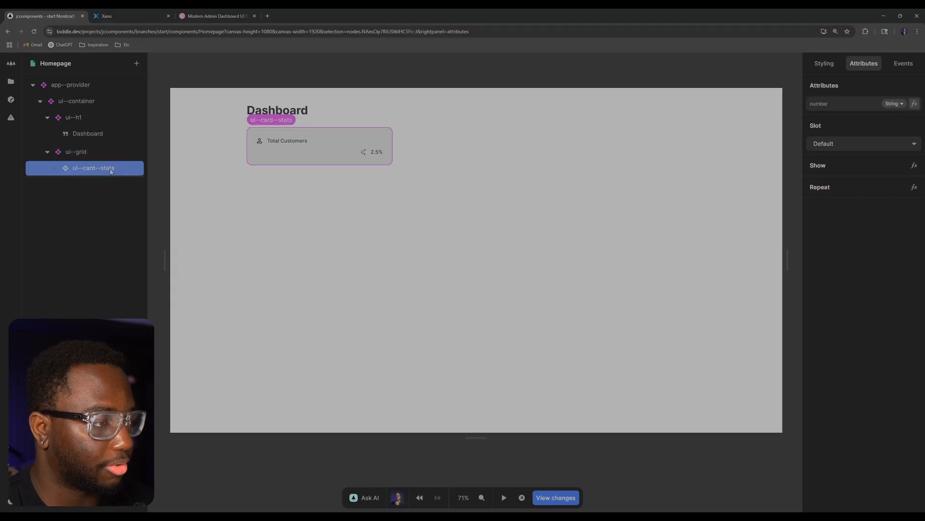
{"action": "left_click", "coordinate": [831, 82]}
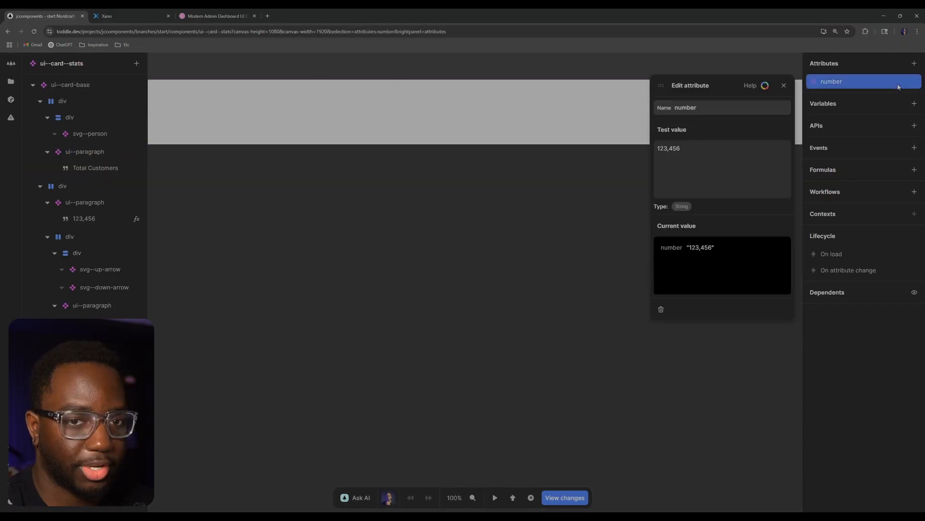
- Delete the number attribute from ui--card--stats and remove the broken formula from the text node that referenced it
{"action": "left_click", "coordinate": [661, 309]}
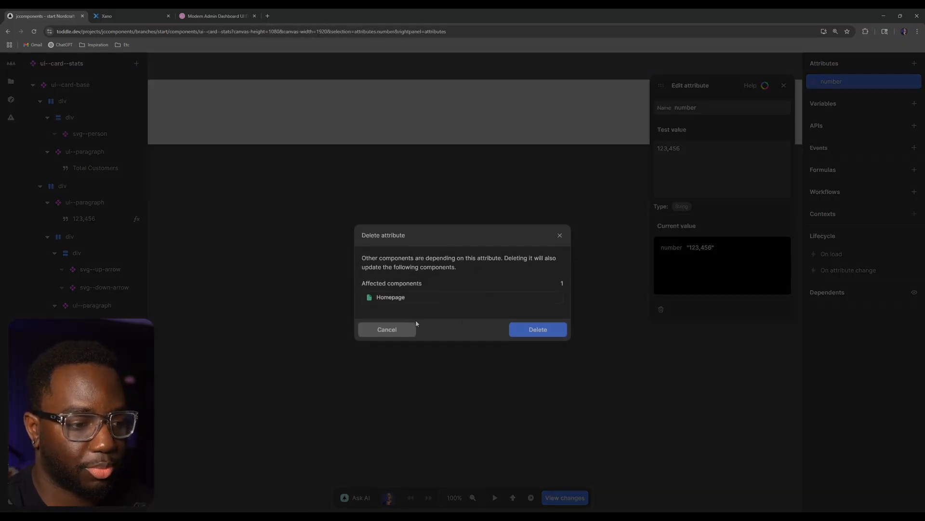
{"action": "left_click", "coordinate": [538, 330]}
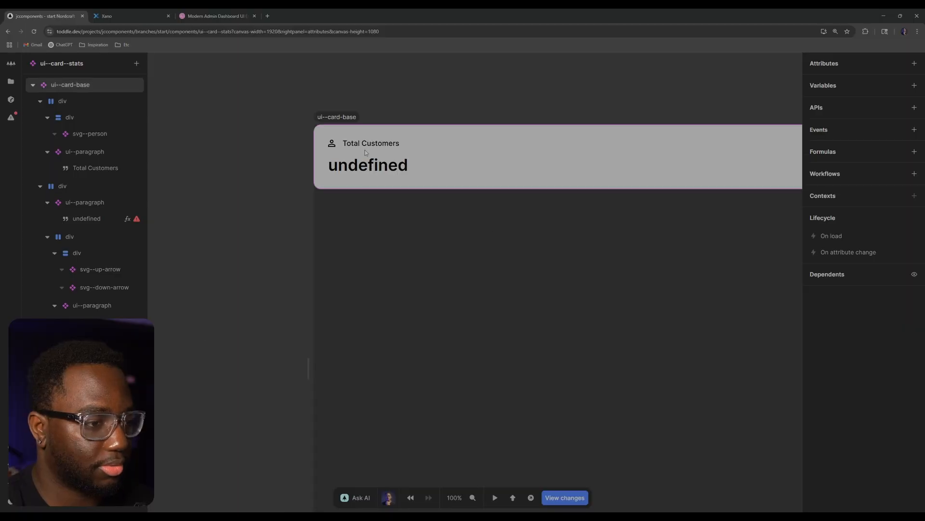
{"action": "left_click", "coordinate": [125, 202]}
{"action": "left_click", "coordinate": [129, 219]}
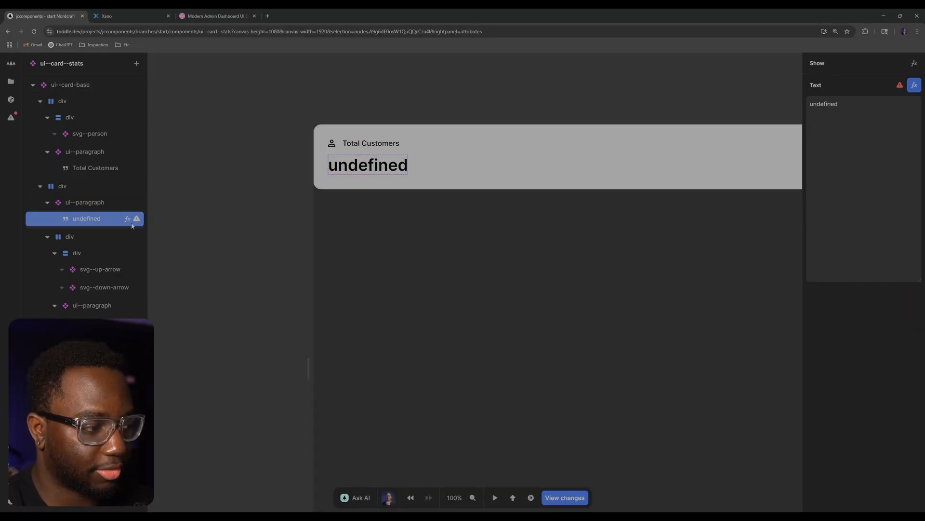
{"action": "left_click", "coordinate": [128, 218]}
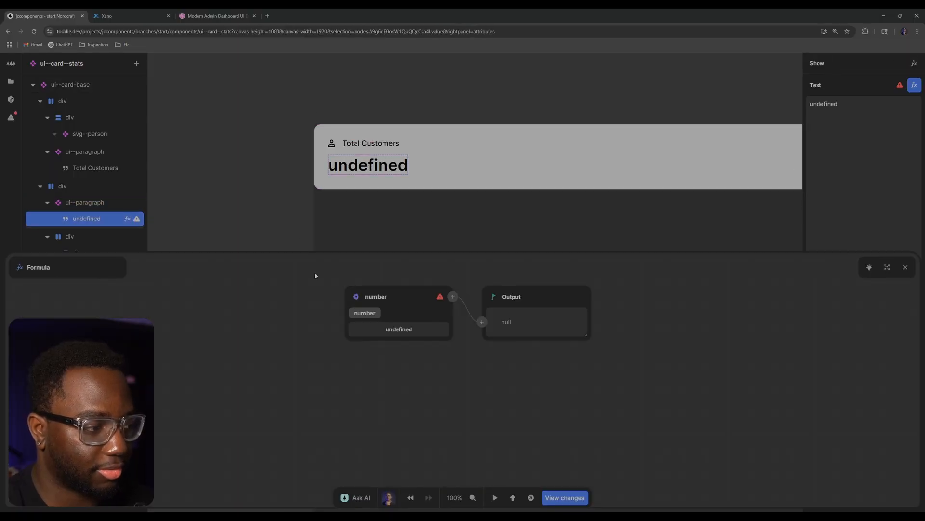
{"action": "right_click", "coordinate": [420, 308]}
{"action": "left_click", "coordinate": [439, 351]}
- Set the large number text in ui--card--stats to the static value 123,456
{"action": "left_click", "coordinate": [834, 129]}
{"action": "type", "text": "12"}
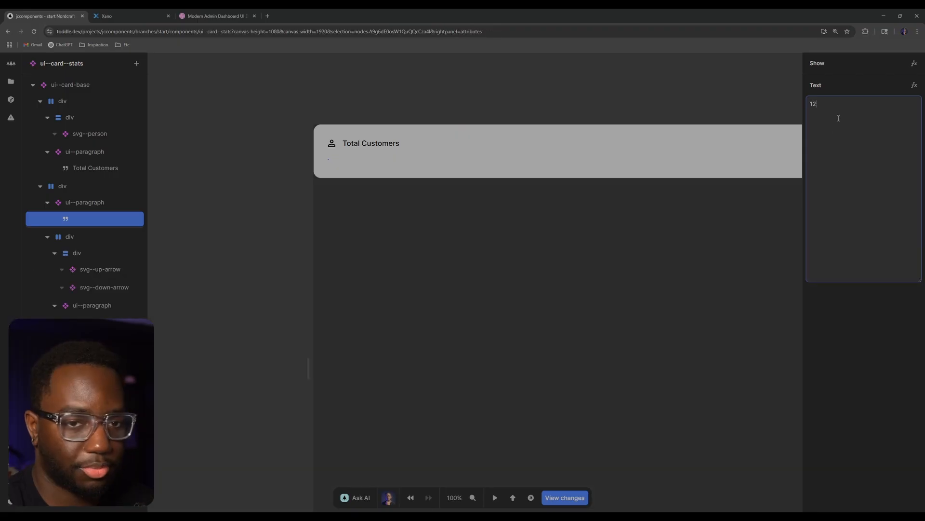
{"action": "type", "text": "3,456"}
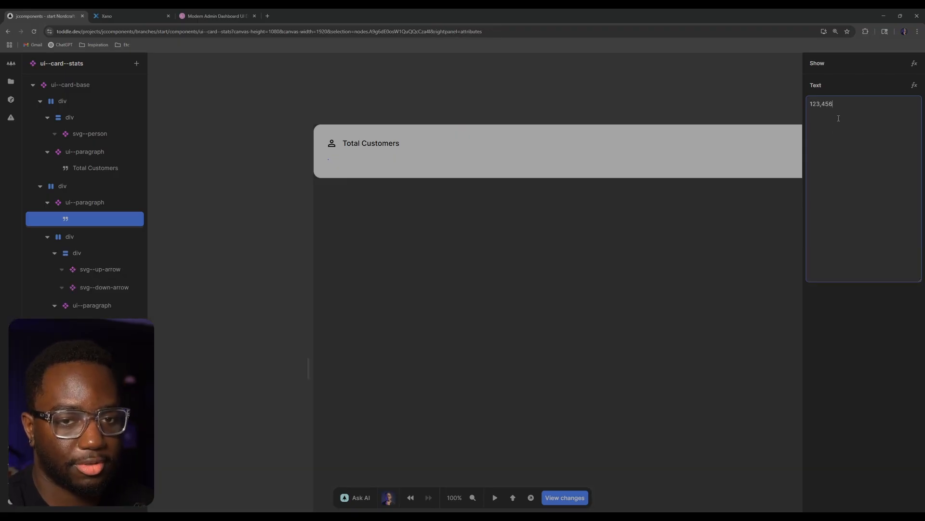
{"action": "left_click", "coordinate": [466, 87]}
- Show the ui--card--stats component at the 360-wide mobile canvas size and enlarge the card in view
{"action": "scroll", "coordinate": [490, 210], "scroll_direction": "down", "scroll_amount": 5}
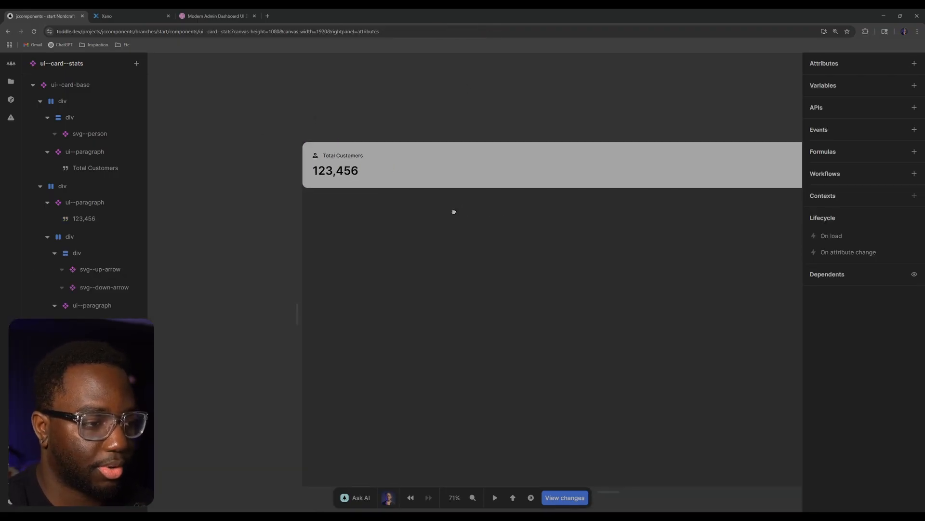
{"action": "key", "text": "1"}
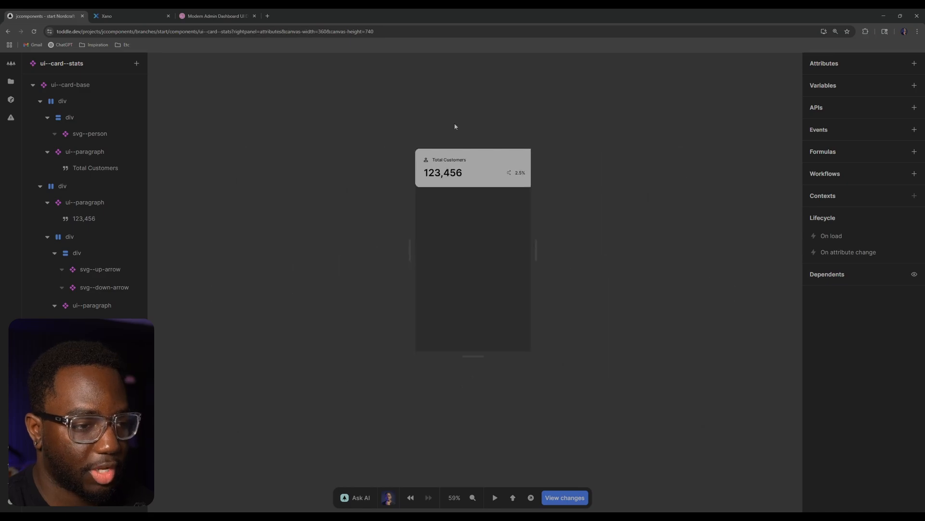
{"action": "scroll", "coordinate": [456, 171], "scroll_direction": "up", "scroll_amount": 5}
{"action": "scroll", "coordinate": [588, 164], "scroll_direction": "up", "scroll_amount": 4}
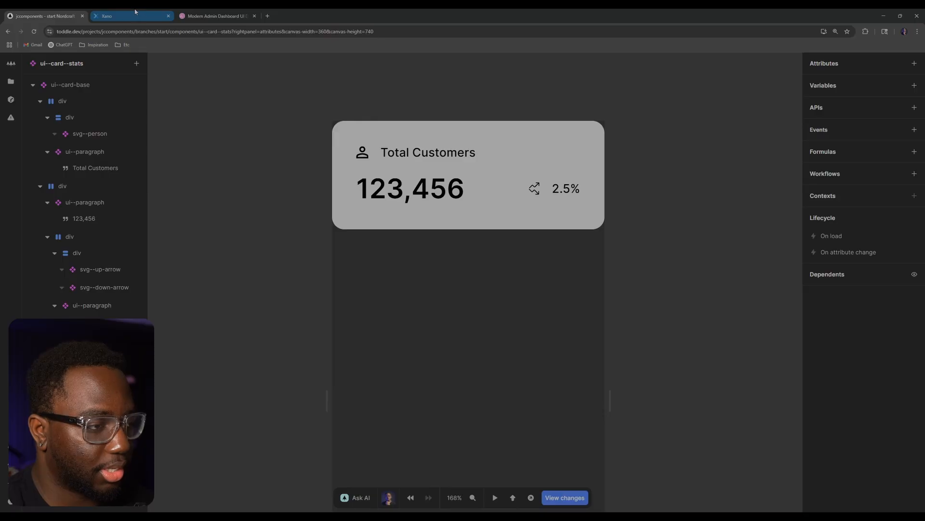
- Compare the percentage figures on the Dribbble reference's stat cards with the records column of the data table in Xano
{"action": "left_click", "coordinate": [194, 12]}
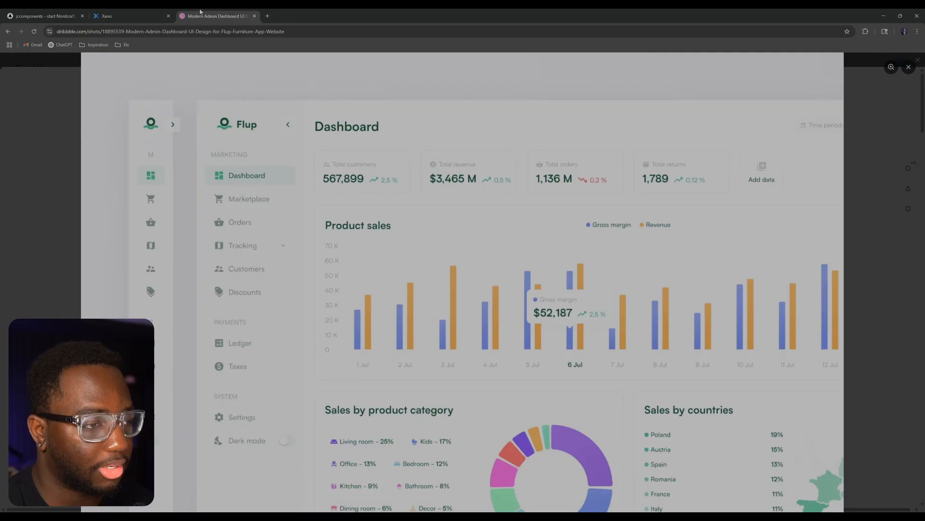
{"action": "left_click", "coordinate": [140, 16]}
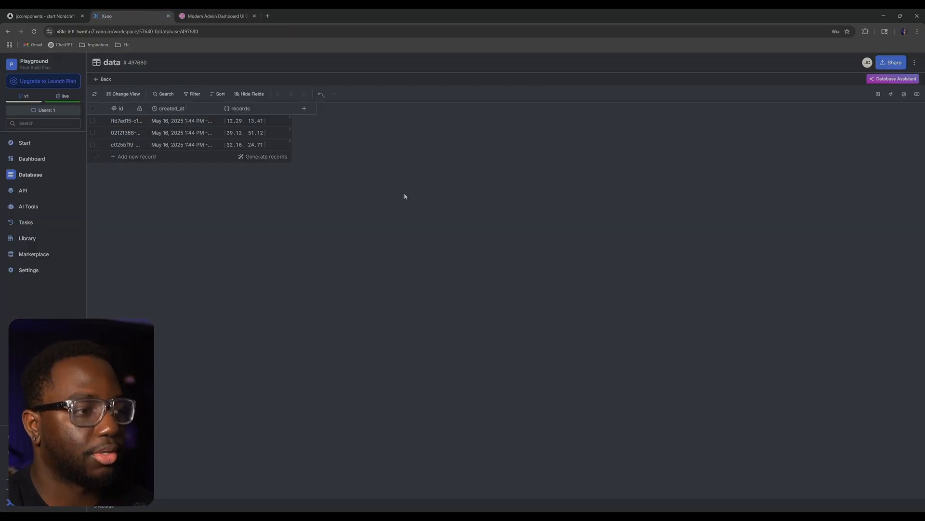
{"action": "key", "text": "ctrl+plus"}
{"action": "key", "text": "ctrl+plus"}
{"action": "key", "text": "ctrl+plus"}
{"action": "key", "text": "ctrl+plus"}
{"action": "key", "text": "ctrl+plus"}
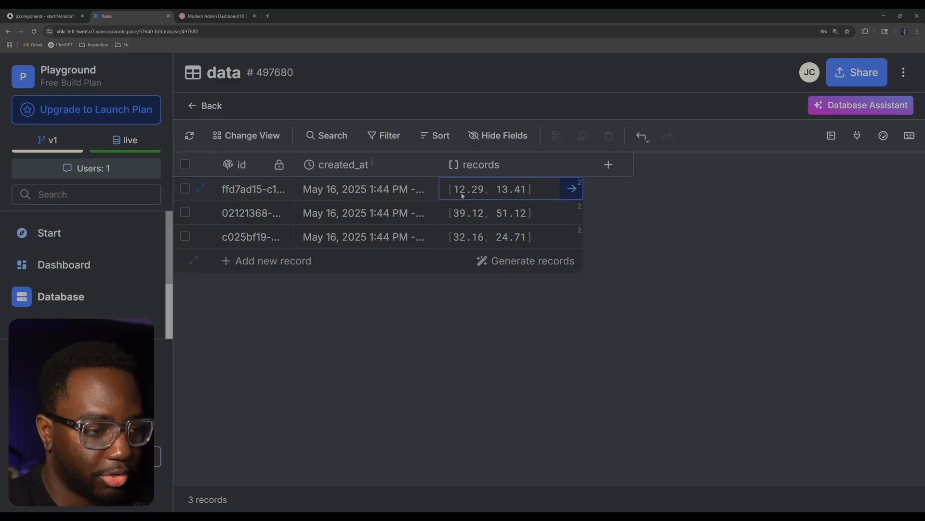
{"action": "key", "text": "ctrl+0"}
{"action": "left_click", "coordinate": [218, 16]}
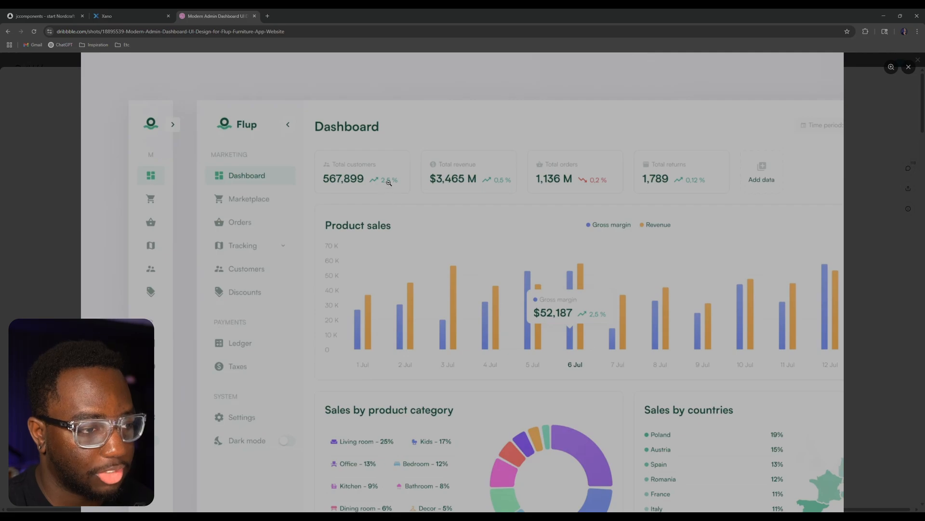
{"action": "left_click", "coordinate": [129, 16]}
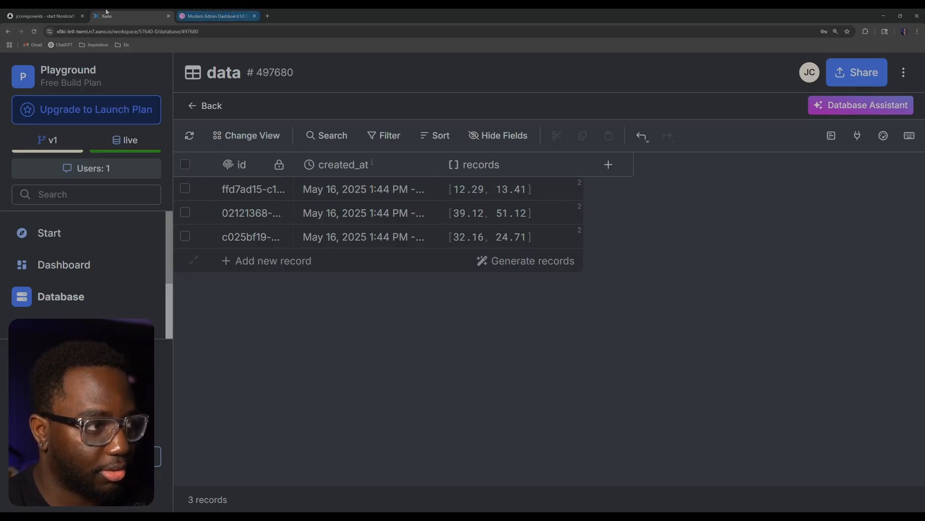
- Switch back to the Nordcraft editor and add an attribute named data to ui--card--stats
{"action": "left_click", "coordinate": [65, 16]}
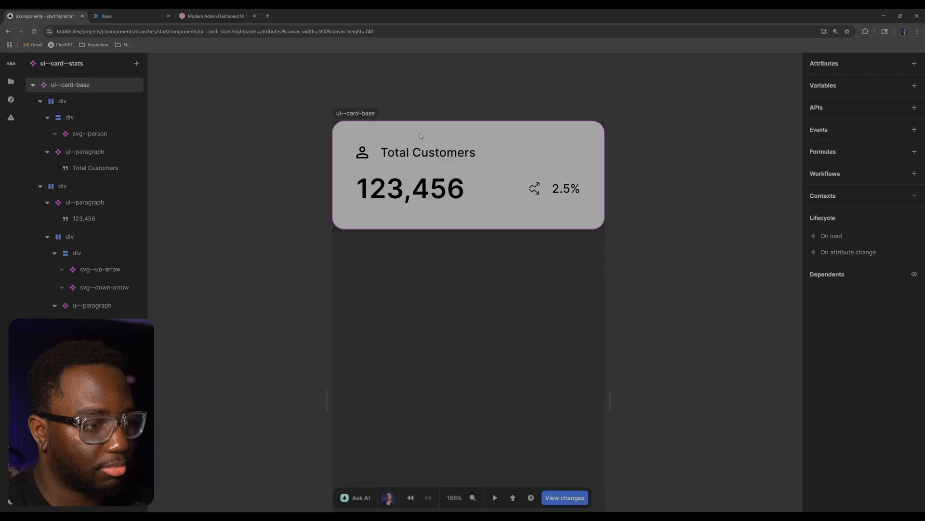
{"action": "left_click", "coordinate": [914, 63]}
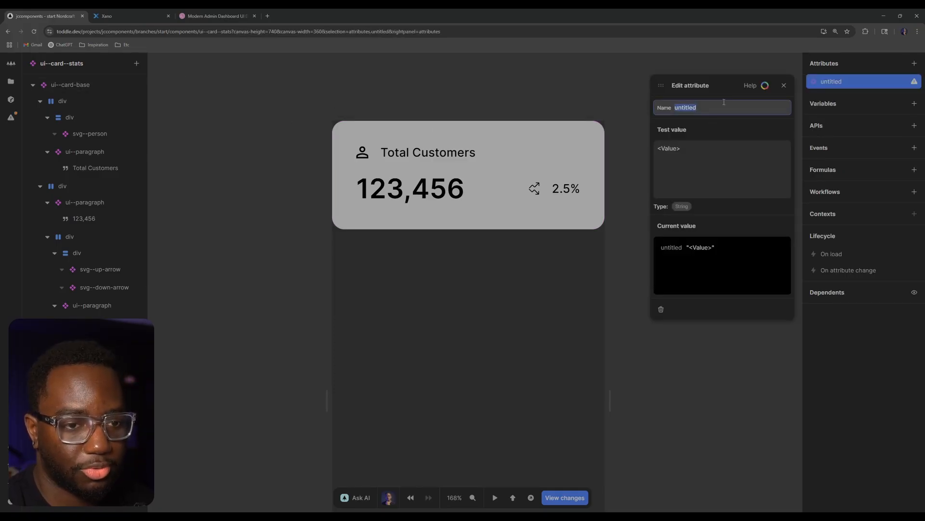
{"action": "type", "text": "data"}
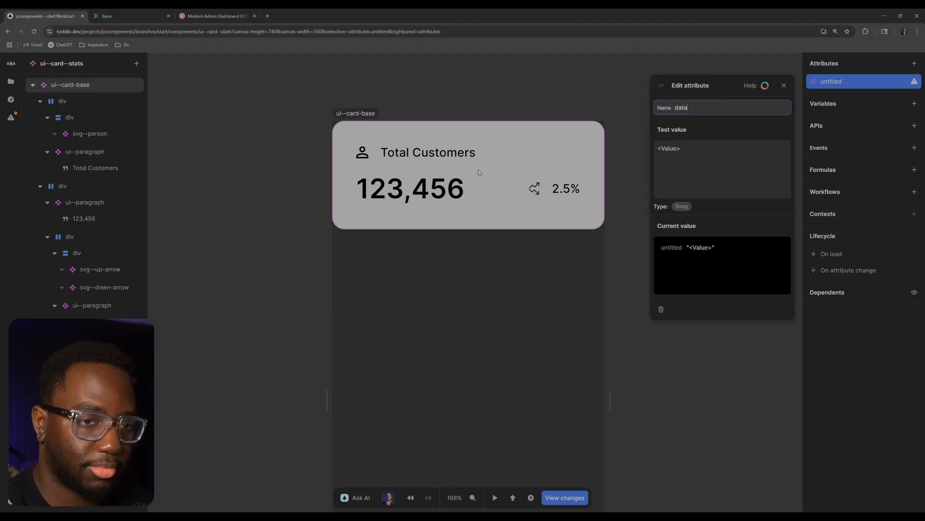
- Switch to Xano and examine the created_at and records cells in the first row of the data table
{"action": "left_click", "coordinate": [217, 16]}
{"action": "left_click", "coordinate": [130, 16]}
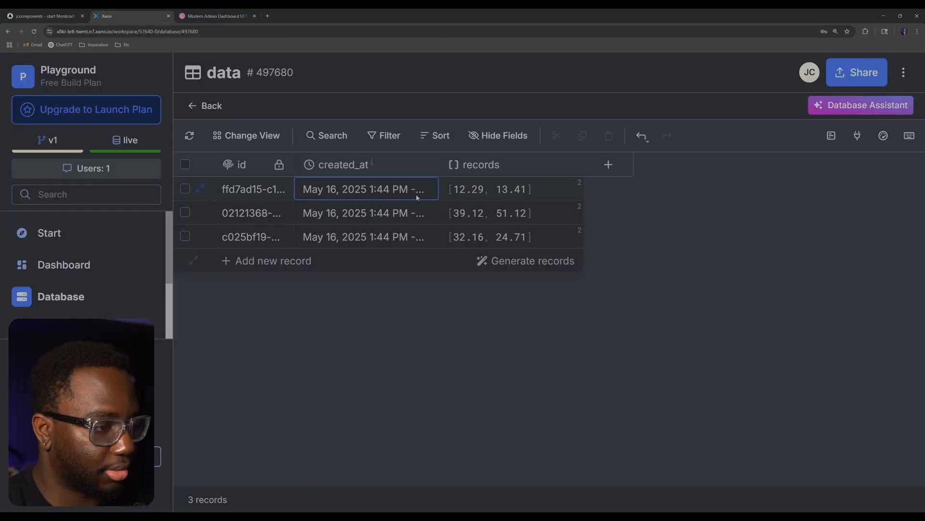
{"action": "left_click", "coordinate": [482, 194]}
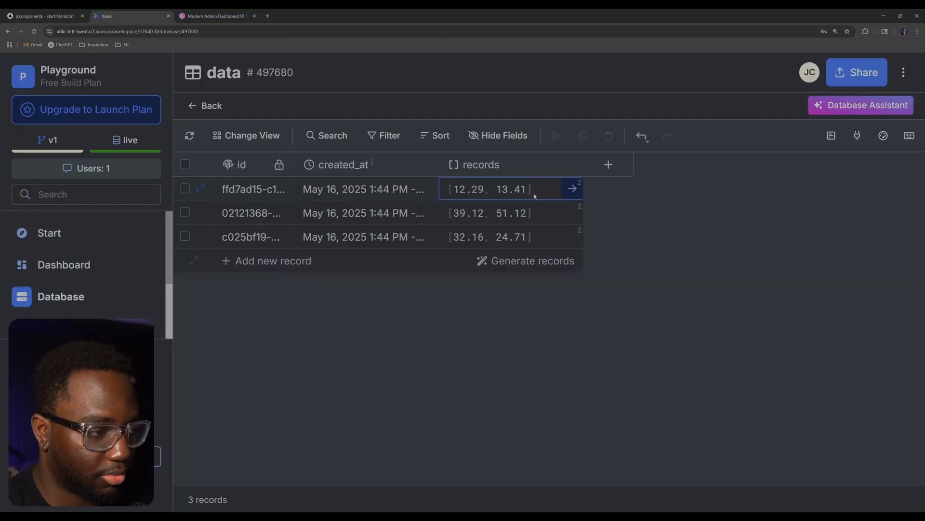
{"action": "right_click", "coordinate": [496, 192]}
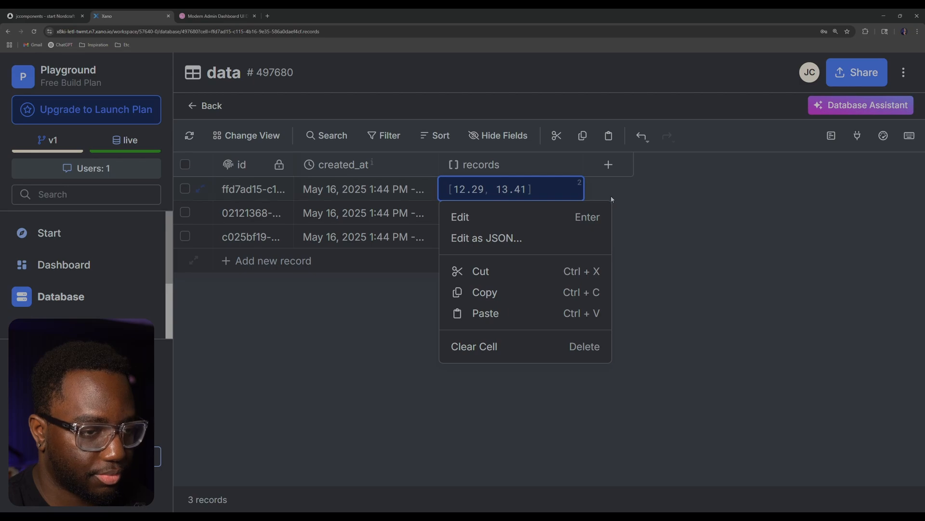
{"action": "key", "text": "Escape"}
{"action": "left_click", "coordinate": [360, 188]}
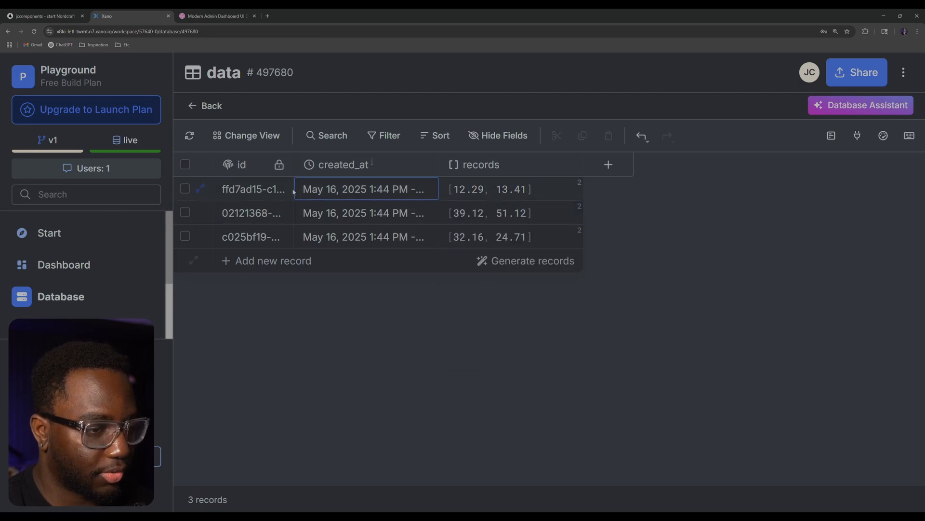
{"action": "left_click", "coordinate": [472, 187]}
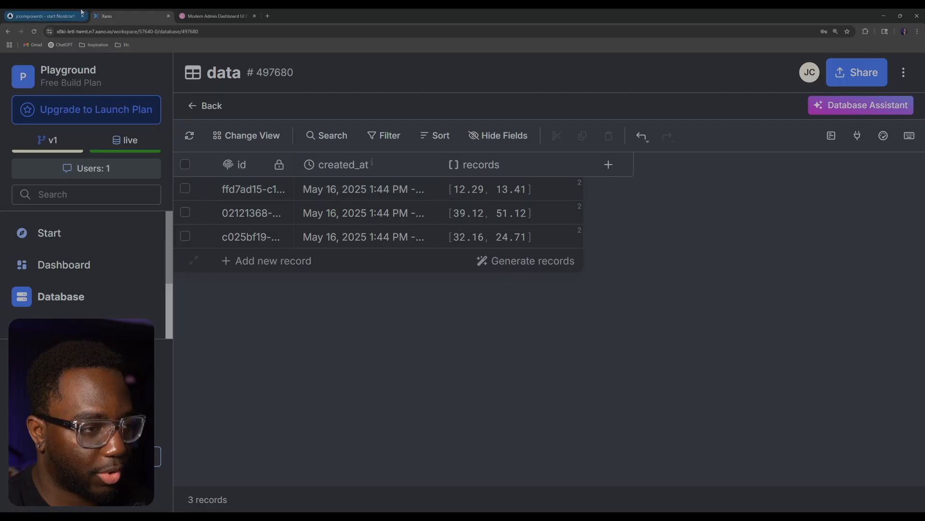
- Switch back to the Nordcraft editor and replace the data attribute's test value with an empty object {}
{"action": "left_click", "coordinate": [43, 16]}
{"action": "left_click", "coordinate": [742, 156]}
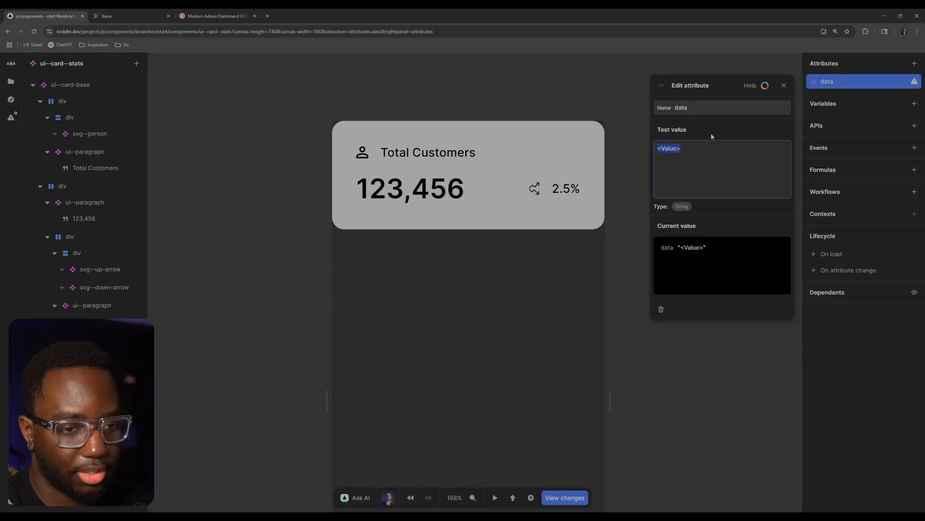
{"action": "key", "text": "BackSpace"}
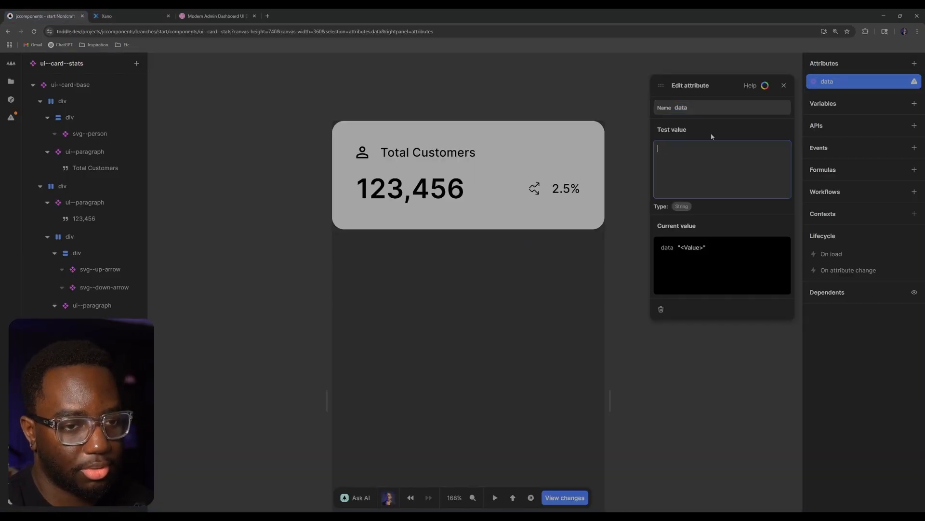
{"action": "type", "text": "{"}
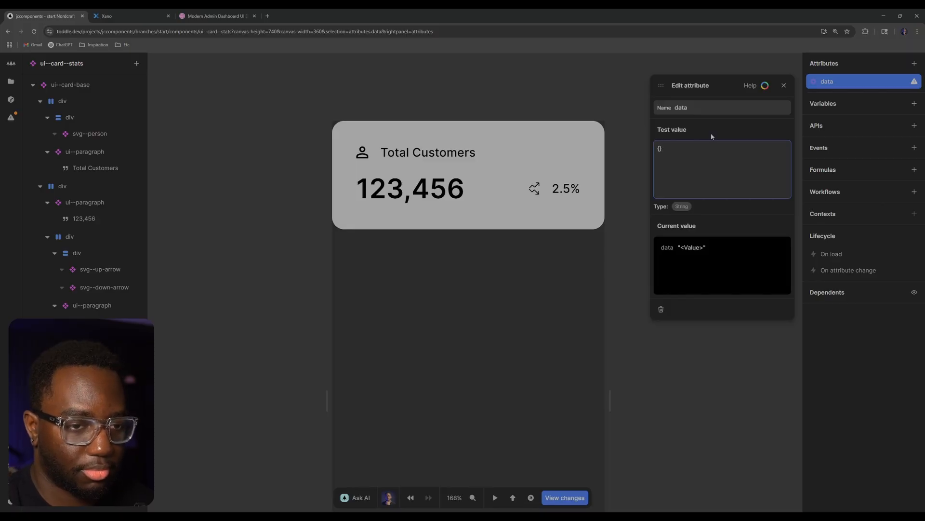
- Switch to Xano and review the data table's fields as the model for the data attribute's structure
{"action": "left_click", "coordinate": [214, 16]}
{"action": "left_click", "coordinate": [154, 14]}
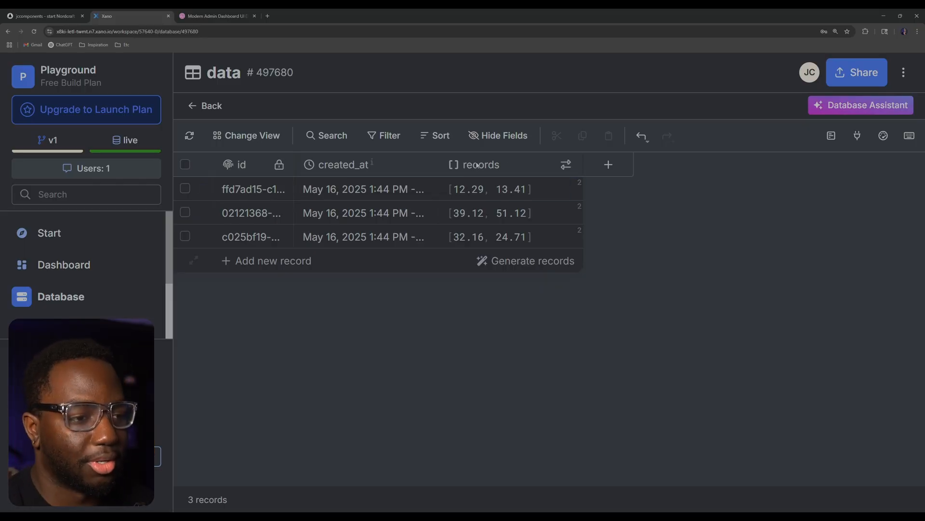
{"action": "left_click", "coordinate": [315, 213]}
{"action": "left_click", "coordinate": [403, 320]}
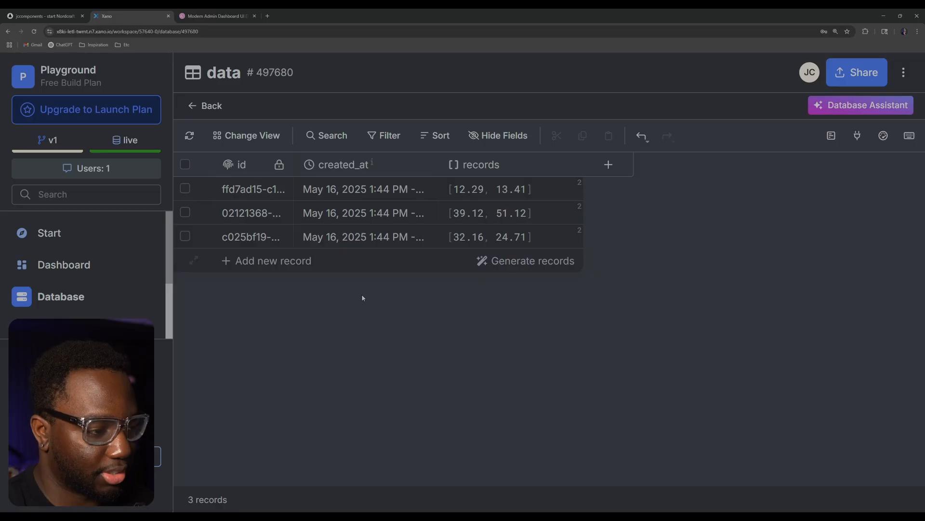
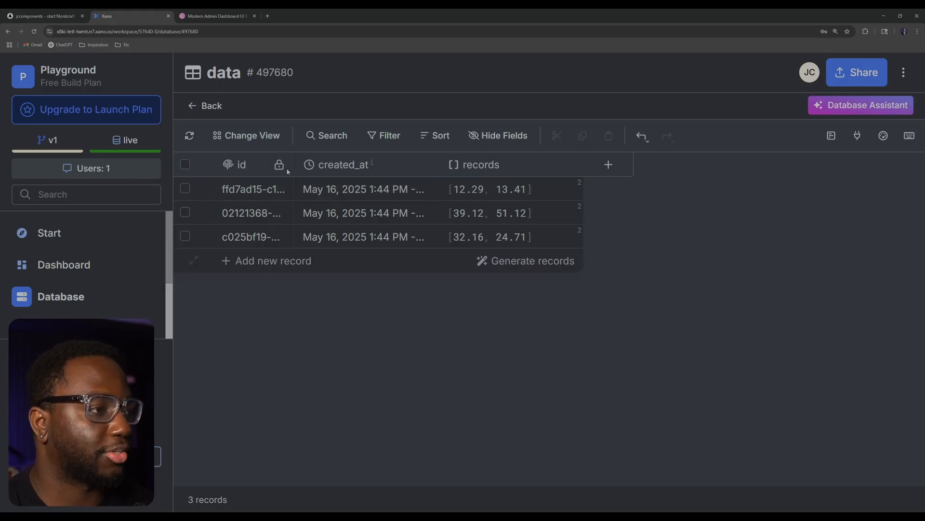
- Switch back to the Nordcraft editor and open an empty line between the braces of the data attribute's test value
{"action": "left_click", "coordinate": [83, 12]}
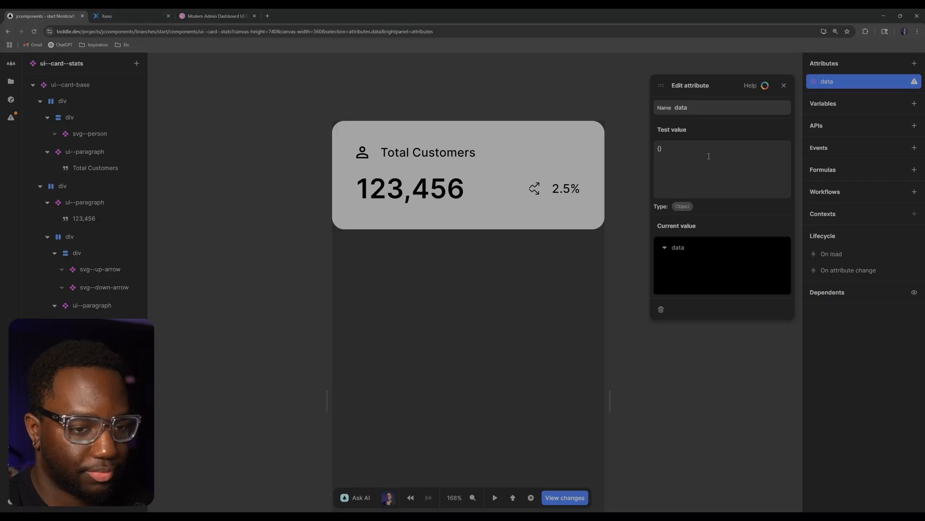
{"action": "left_click", "coordinate": [677, 140]}
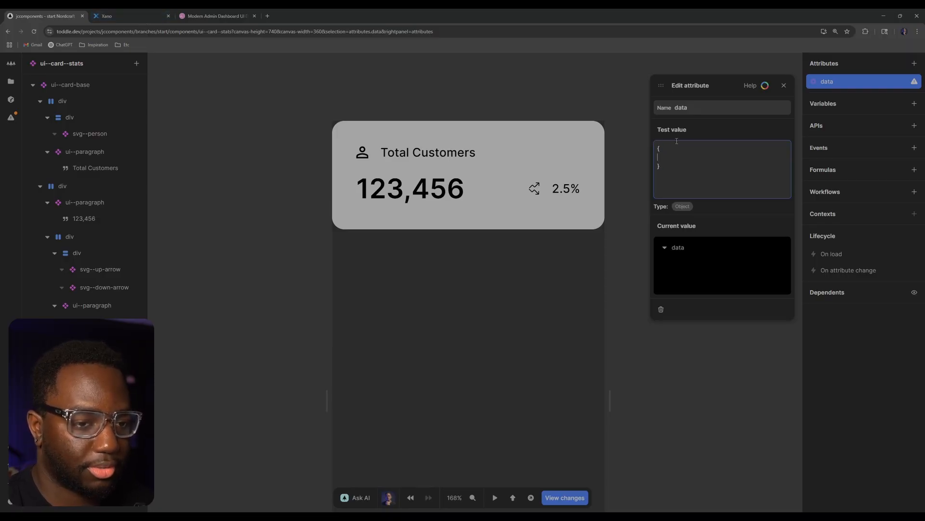
- Add "id": "1" and "created_at": "Date" to the data attribute's test object, checking the field names against the Xano data table
{"action": "type", "text": "\"id\":"}
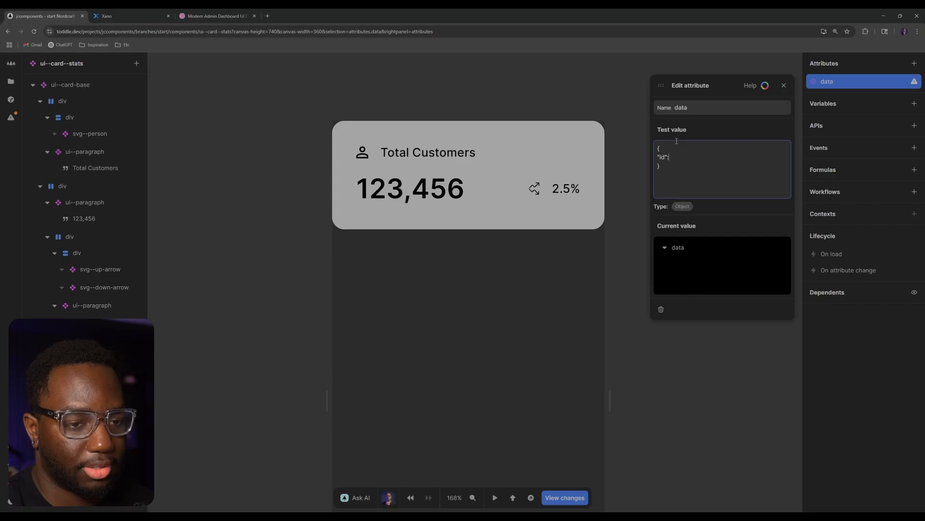
{"action": "type", "text": " \"1\", \"created"}
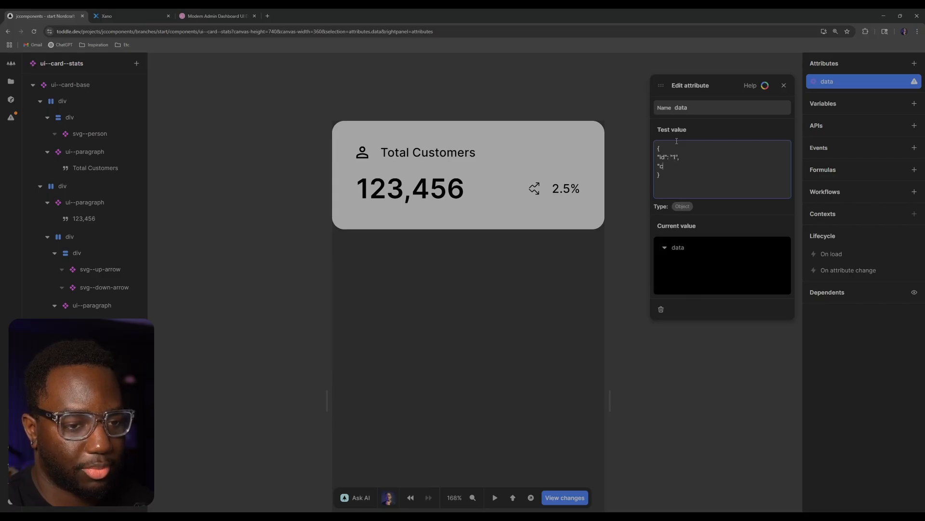
{"action": "key", "text": "ctrl+shift+Tab"}
{"action": "key", "text": "ctrl+shift+Tab"}
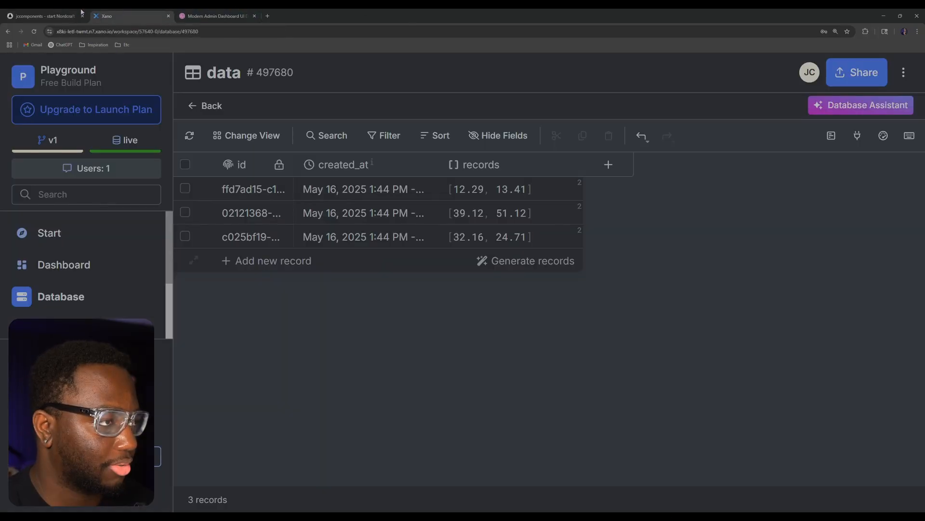
{"action": "left_click", "coordinate": [66, 13]}
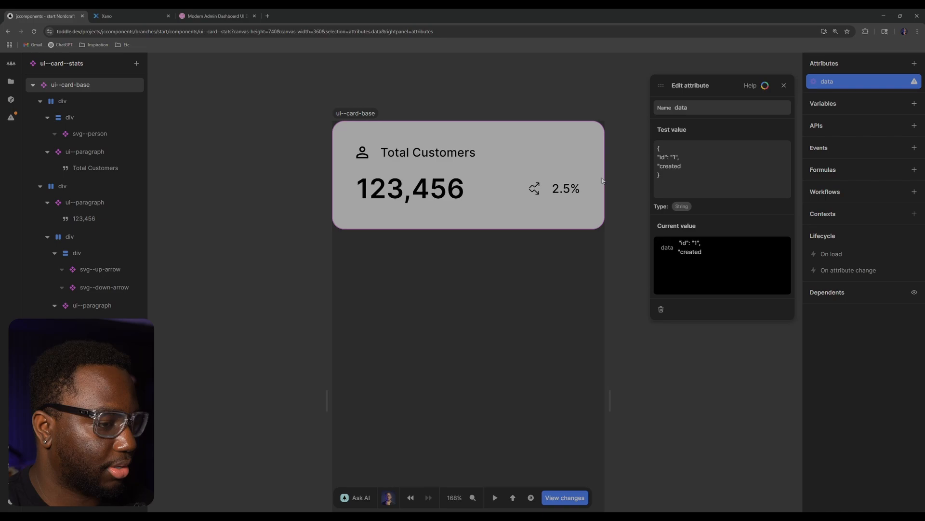
{"action": "left_click", "coordinate": [685, 162]}
{"action": "key", "text": "Right"}
{"action": "key", "text": "Left"}
{"action": "type", "text": "_at"}
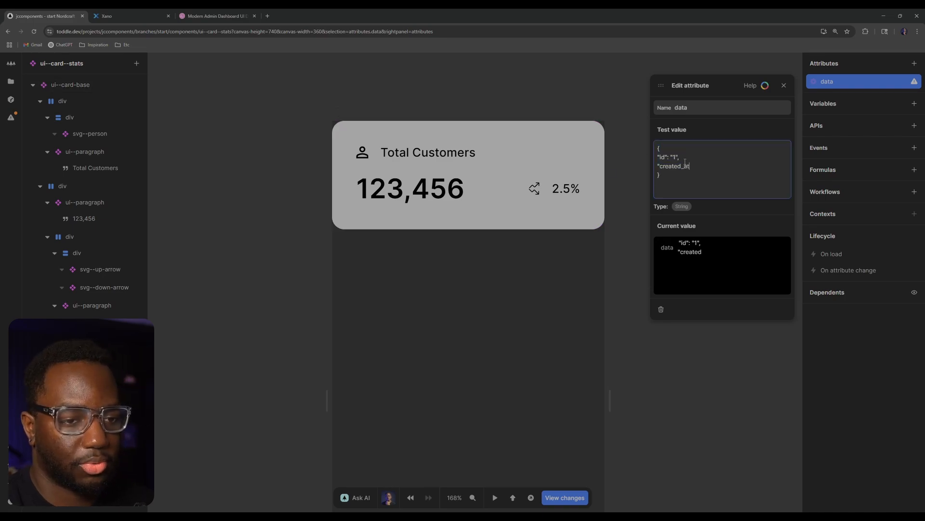
{"action": "type", "text": "\": \""}
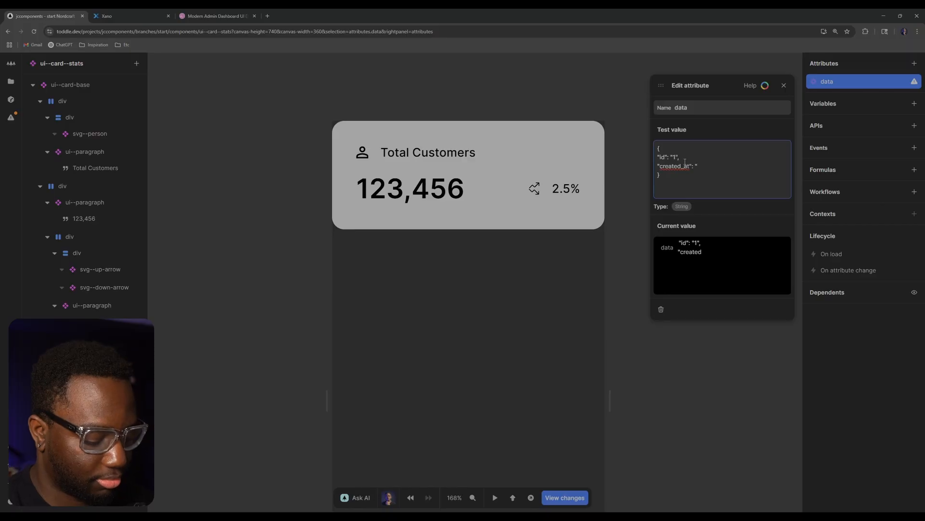
{"action": "type", "text": "Date\","}
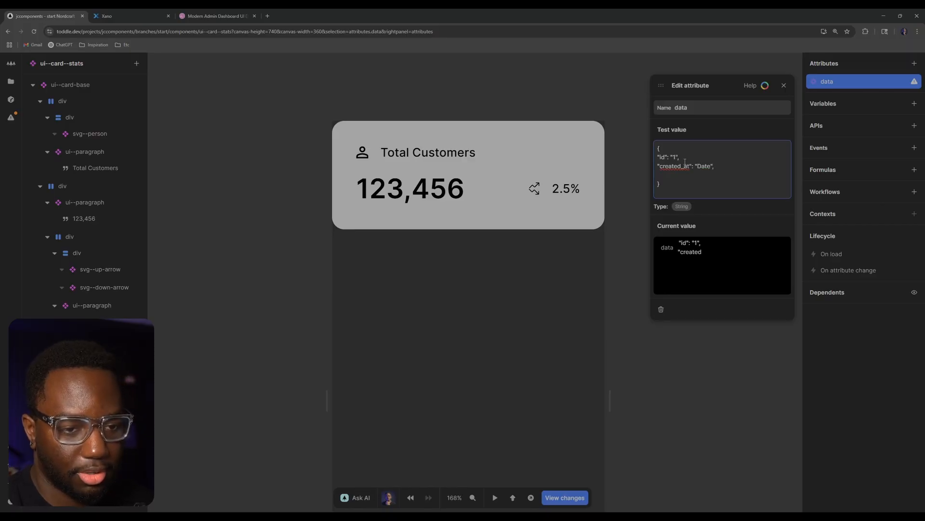
- Add a "records" array holding "12.13" and "41.21" to the test object, apply it, and reopen the data attribute
{"action": "left_click", "coordinate": [126, 16]}
{"action": "left_click", "coordinate": [46, 16]}
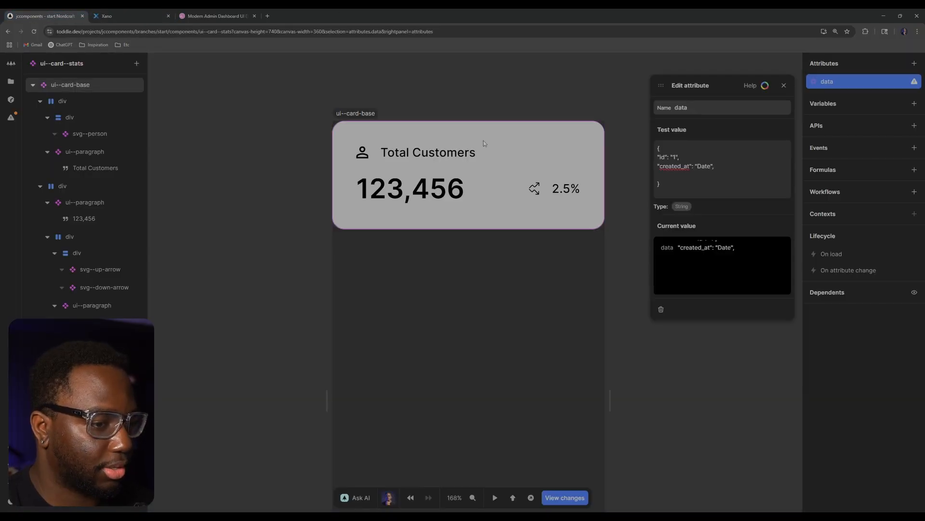
{"action": "left_click", "coordinate": [677, 174]}
{"action": "type", "text": "\""}
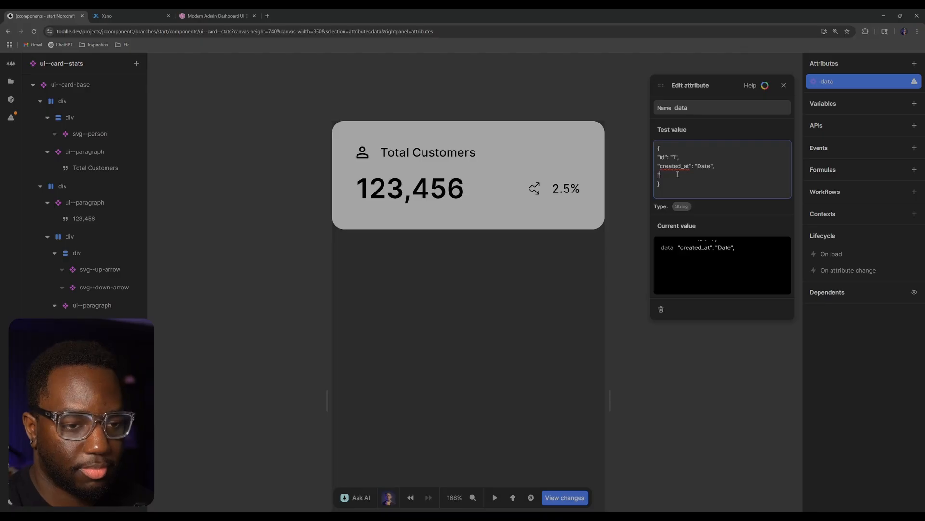
{"action": "type", "text": "records\":"}
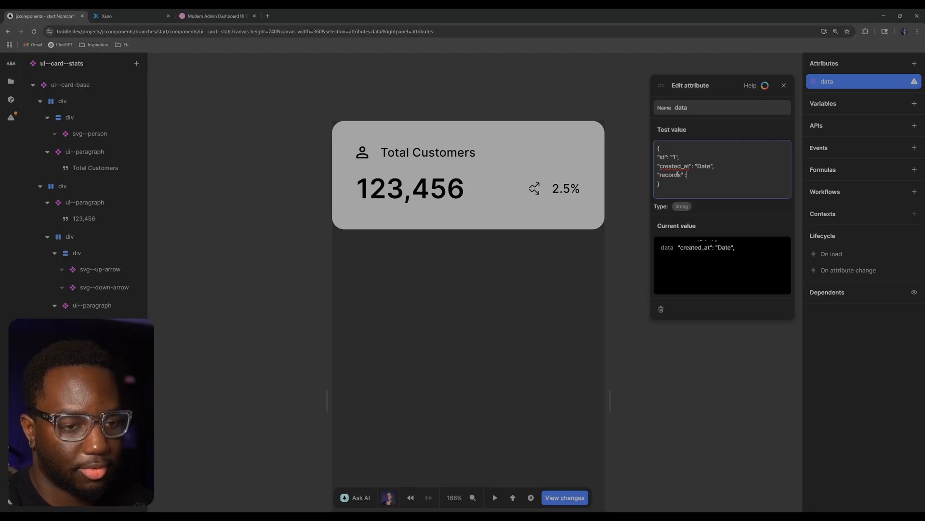
{"action": "type", "text": " ["}
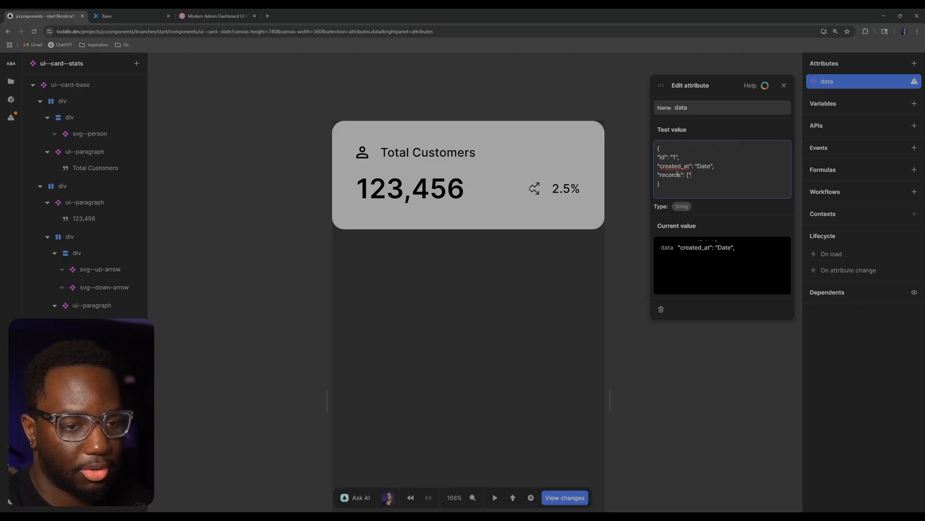
{"action": "type", "text": "\"12"}
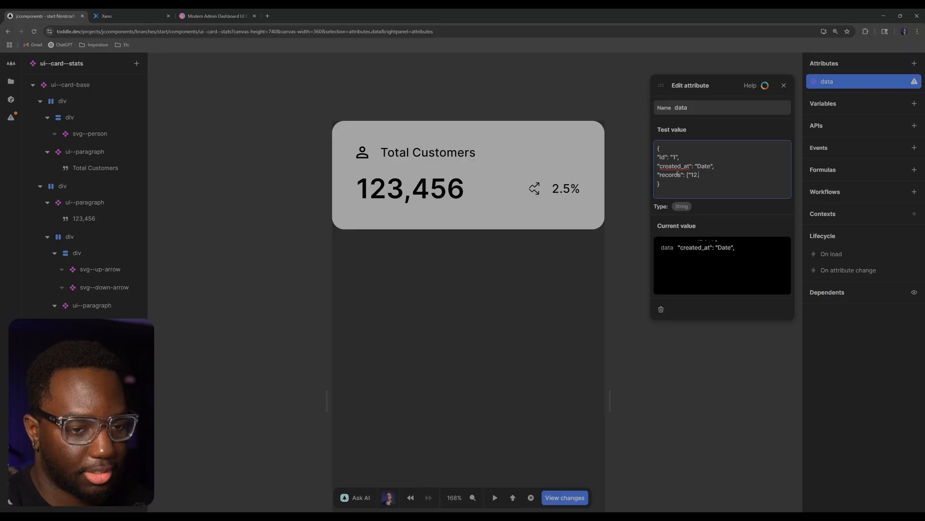
{"action": "type", "text": ".13"}
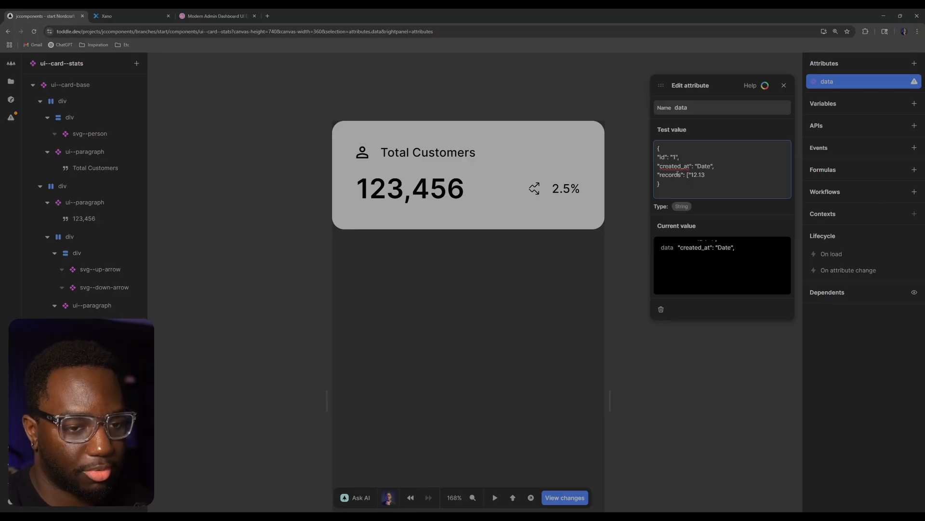
{"action": "type", "text": "\", \"41"}
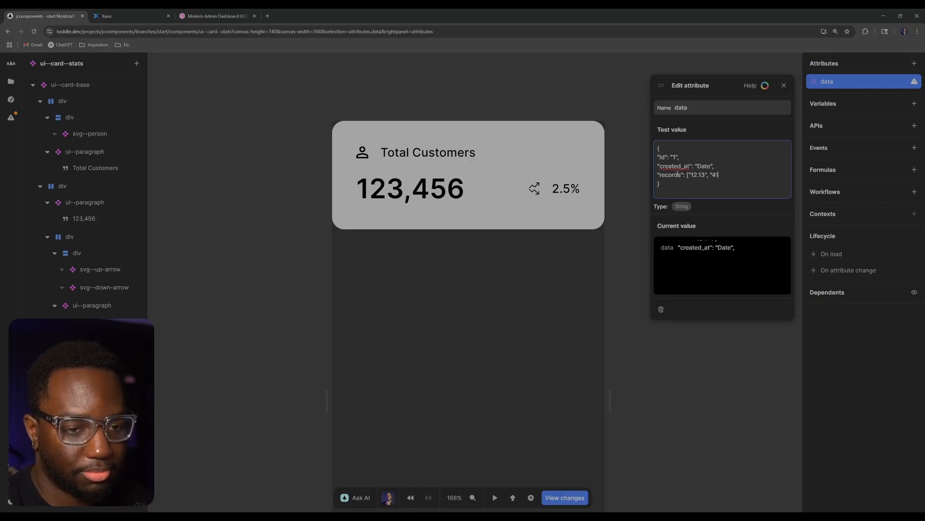
{"action": "type", "text": ".21\"]"}
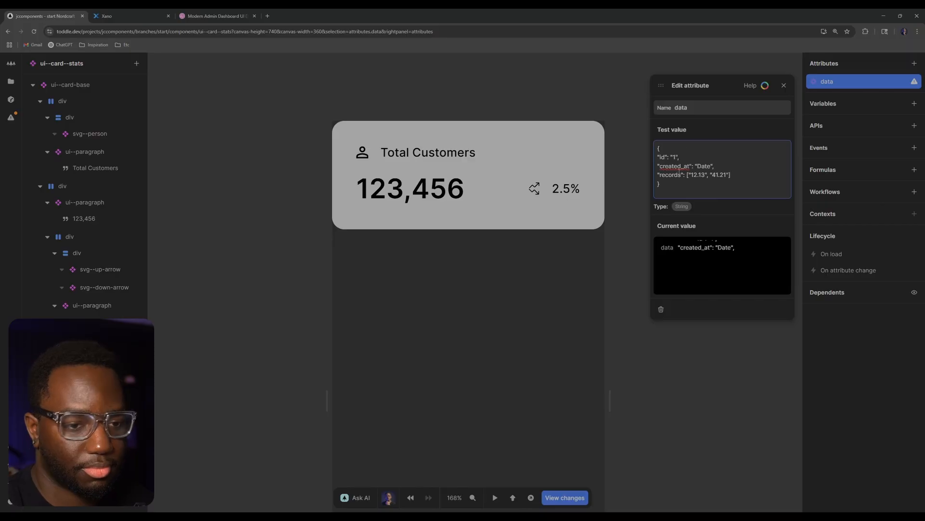
{"action": "left_click", "coordinate": [646, 191]}
{"action": "left_click", "coordinate": [841, 83]}
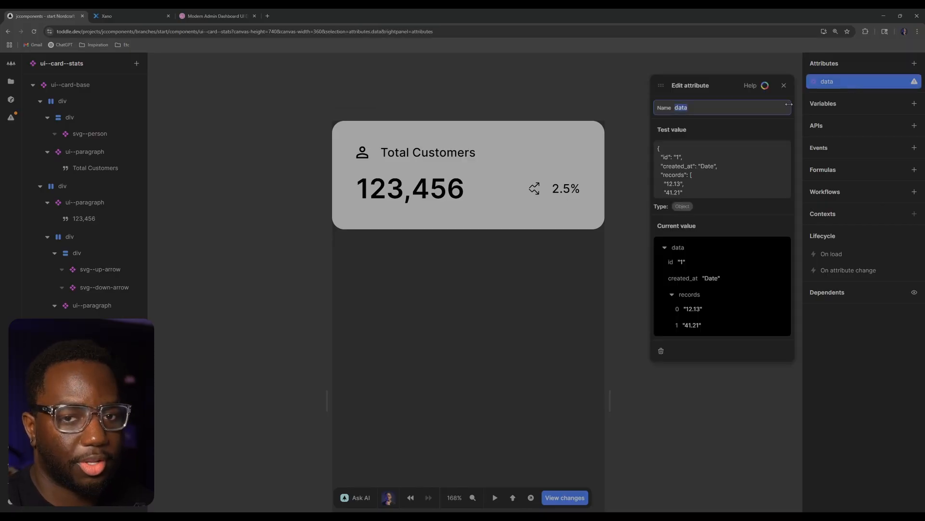
- Compare the data attribute's test value with the id, created_at and records fields in the Xano table, and close the attribute editor
{"action": "scroll", "coordinate": [714, 176], "scroll_direction": "down", "scroll_amount": 1}
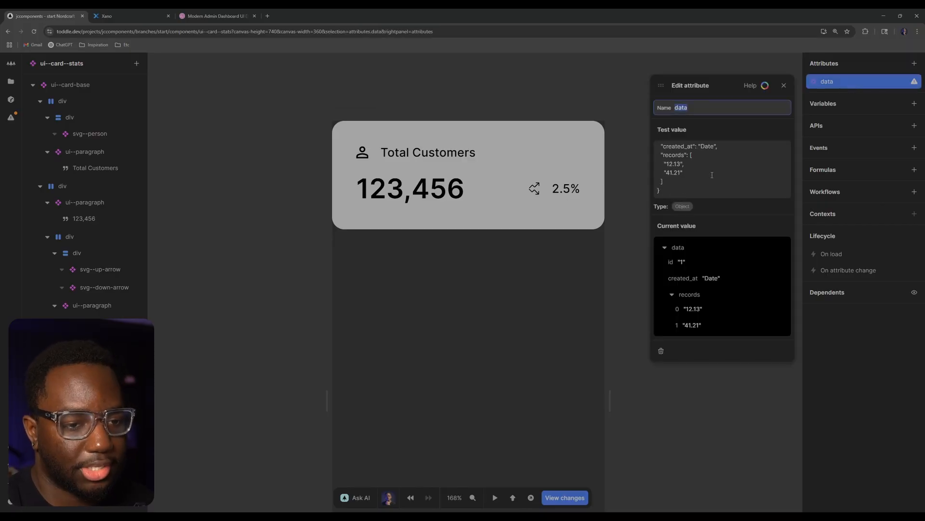
{"action": "scroll", "coordinate": [710, 171], "scroll_direction": "up", "scroll_amount": 1}
{"action": "scroll", "coordinate": [693, 152], "scroll_direction": "down", "scroll_amount": 1}
{"action": "scroll", "coordinate": [693, 164], "scroll_direction": "up", "scroll_amount": 1}
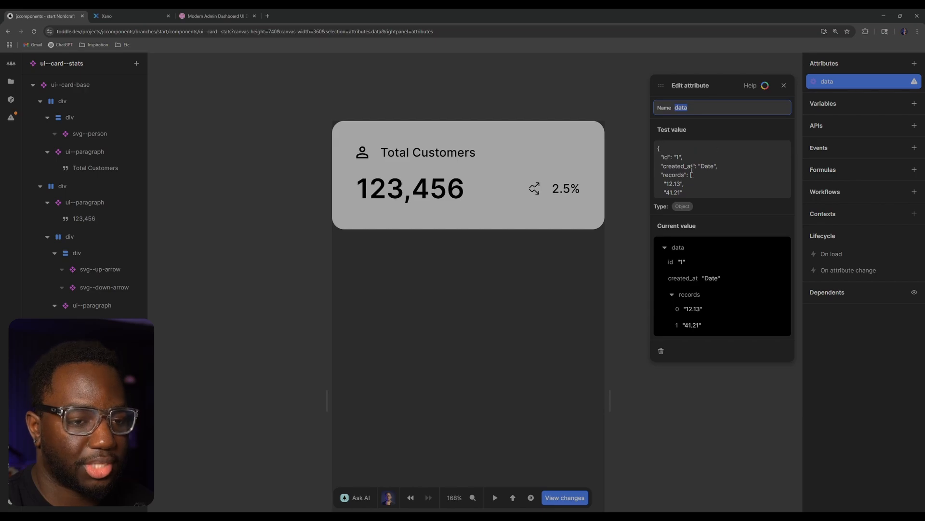
{"action": "scroll", "coordinate": [691, 170], "scroll_direction": "down", "scroll_amount": 1}
{"action": "scroll", "coordinate": [685, 167], "scroll_direction": "up", "scroll_amount": 1}
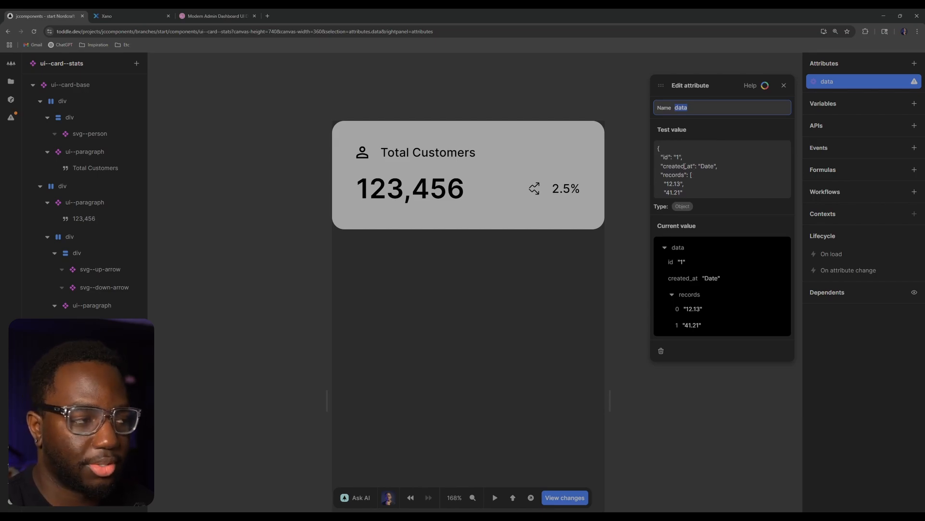
{"action": "scroll", "coordinate": [685, 167], "scroll_direction": "down", "scroll_amount": 1}
{"action": "scroll", "coordinate": [686, 167], "scroll_direction": "up", "scroll_amount": 1}
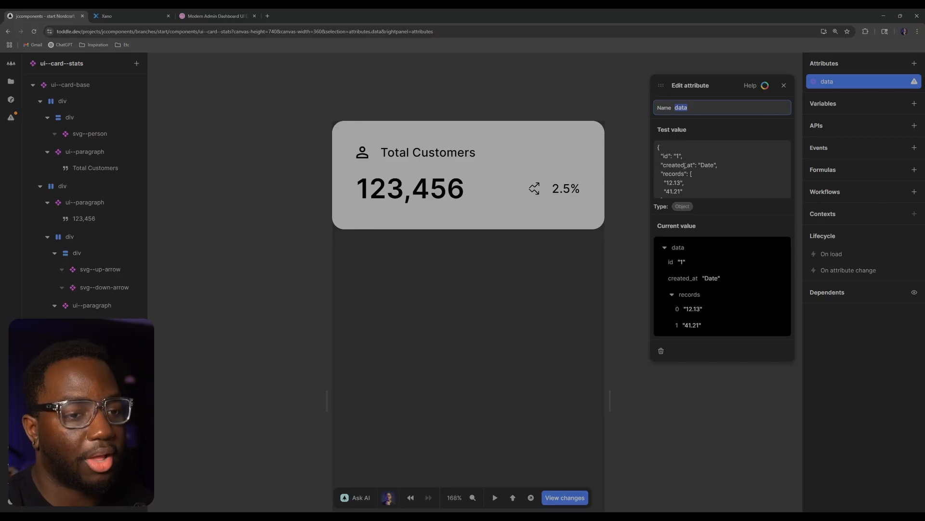
{"action": "left_click", "coordinate": [129, 16]}
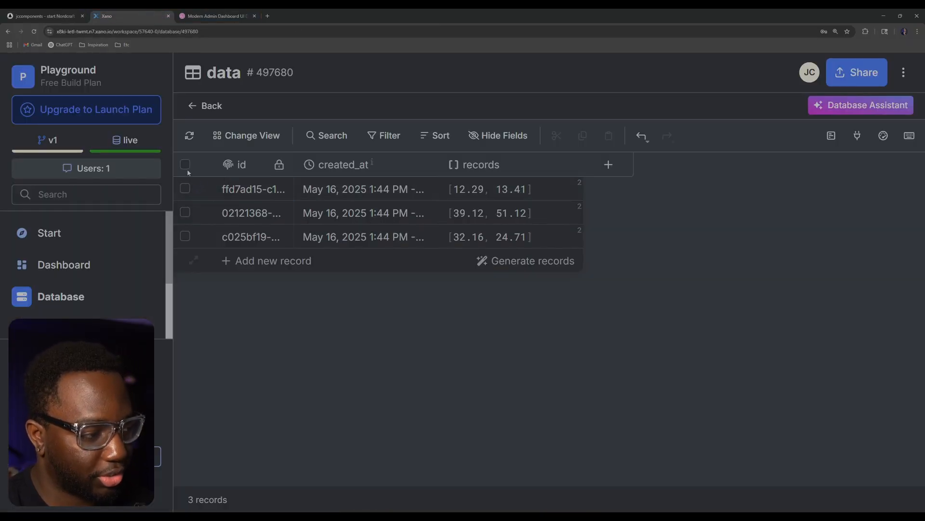
{"action": "left_click", "coordinate": [363, 217]}
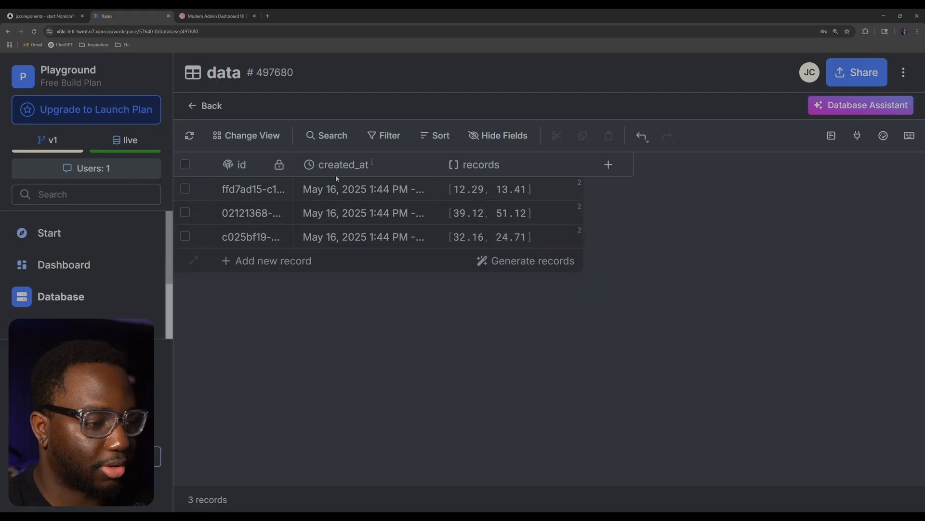
{"action": "left_click", "coordinate": [70, 13]}
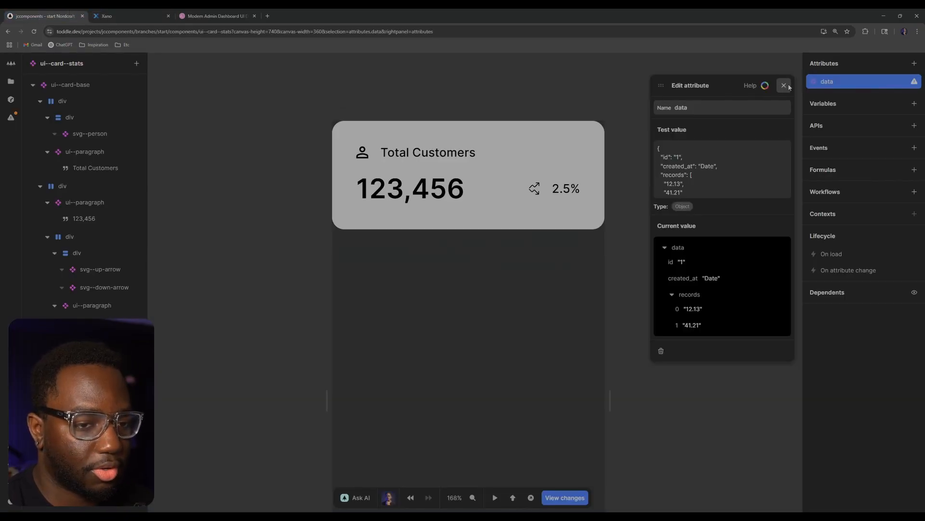
{"action": "left_click", "coordinate": [784, 86]}
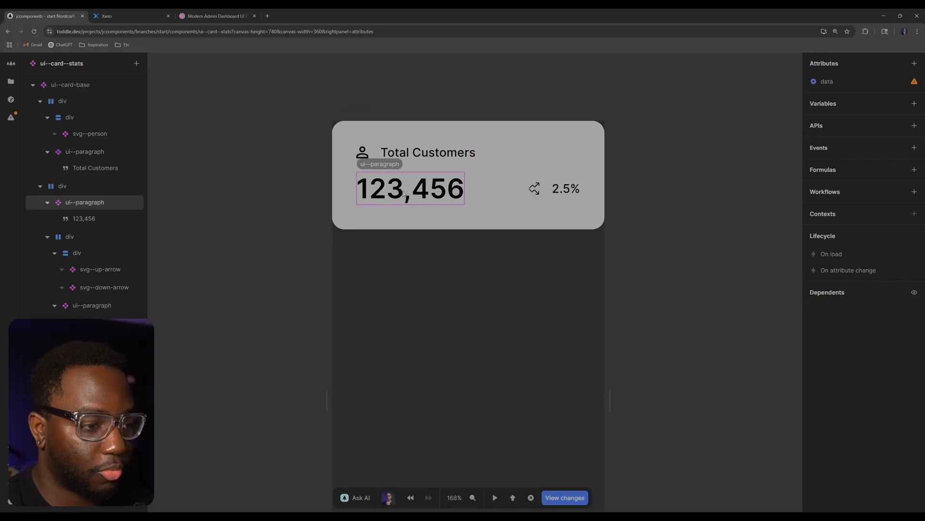
- Bind the card's 123,456 text to the records array of the data attribute through a formula
{"action": "left_click", "coordinate": [111, 217]}
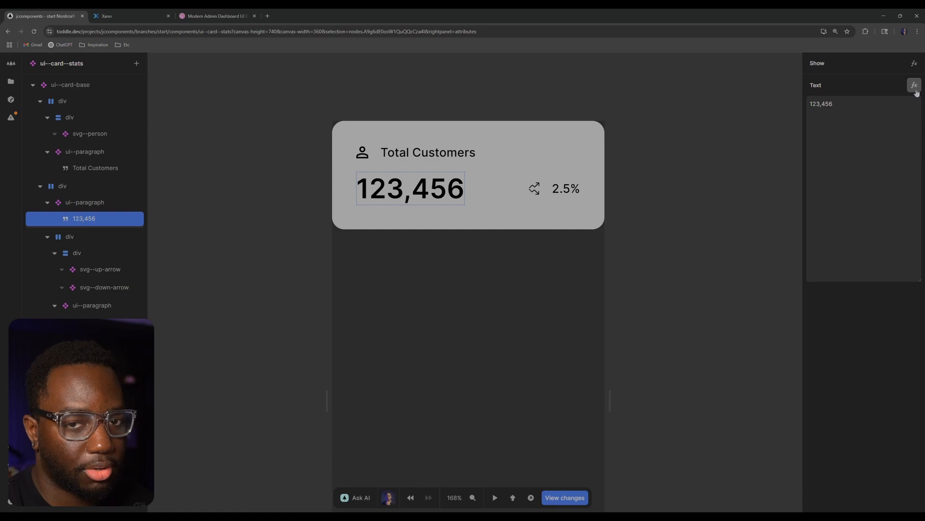
{"action": "left_click", "coordinate": [127, 16]}
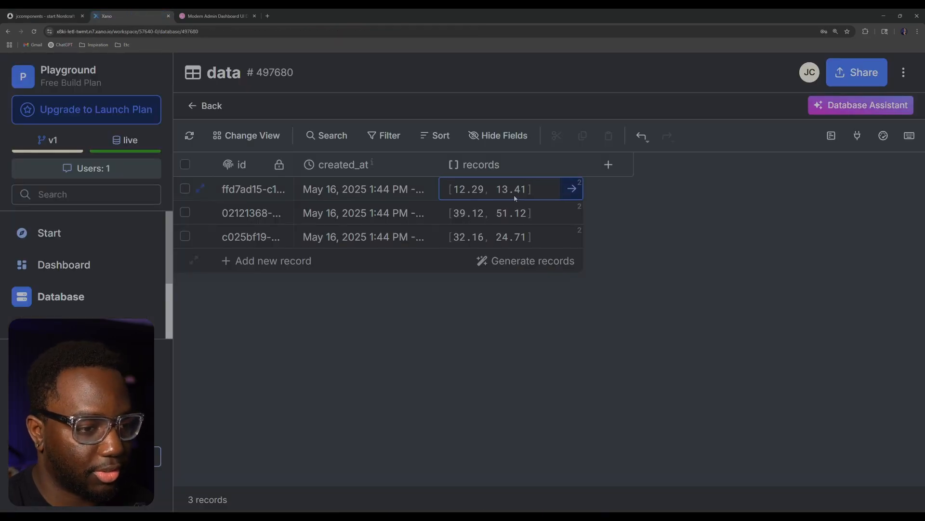
{"action": "left_click", "coordinate": [54, 15]}
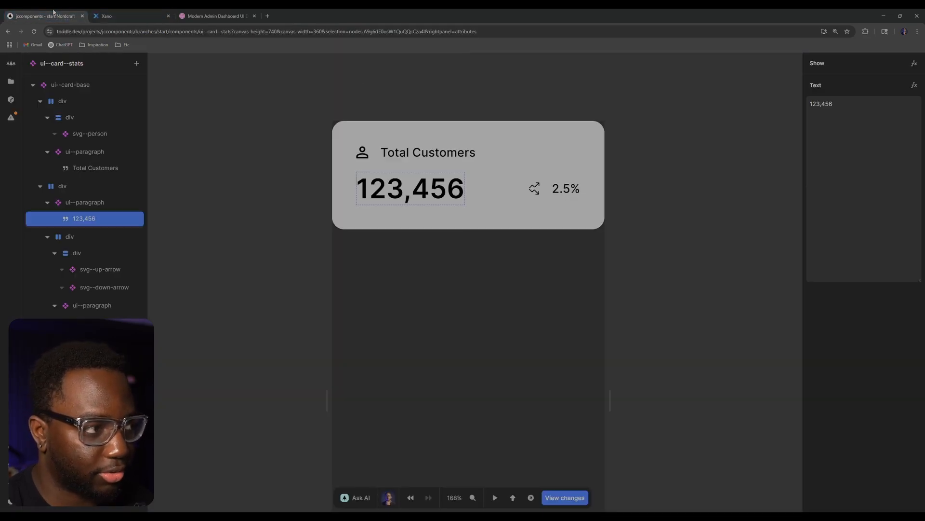
{"action": "left_click", "coordinate": [914, 85]}
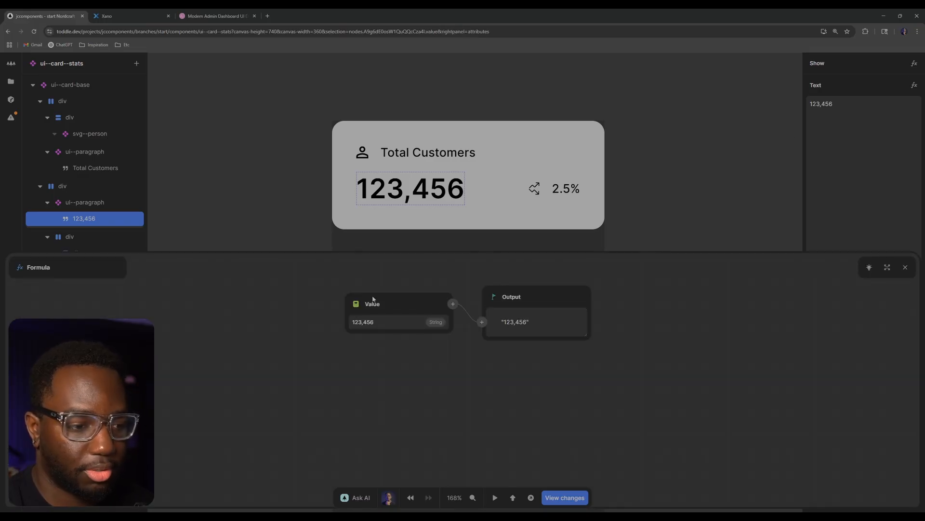
{"action": "left_click", "coordinate": [356, 306]}
{"action": "left_click", "coordinate": [391, 337]}
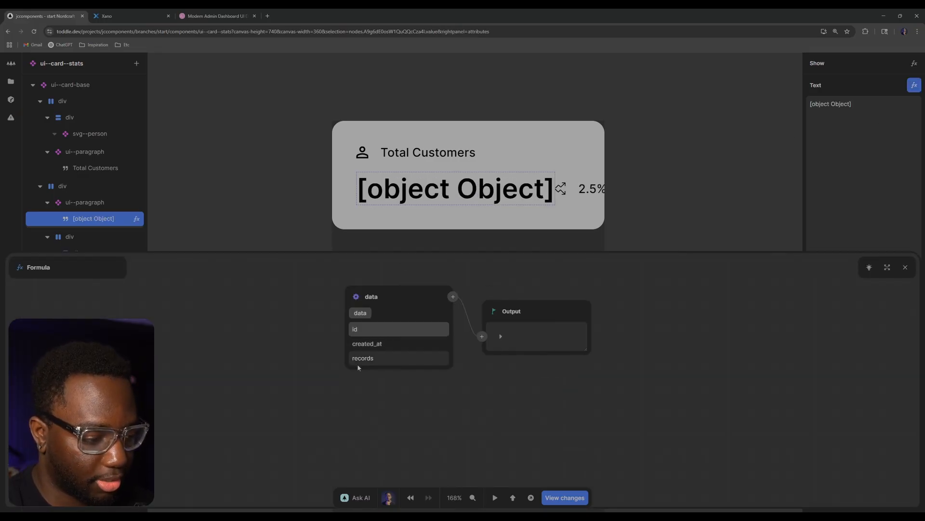
{"action": "left_click", "coordinate": [378, 360]}
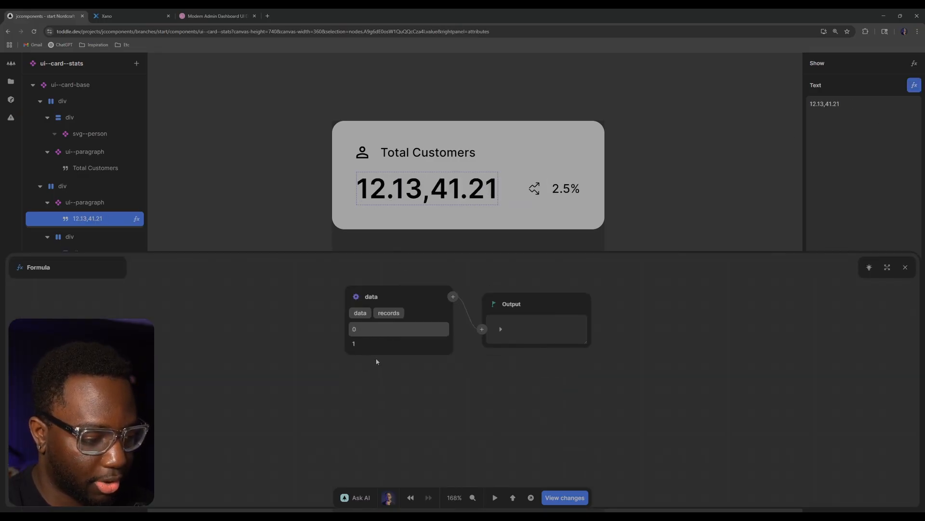
- Insert a Last formula between the records array and the output, and close the formula editor
{"action": "left_click", "coordinate": [453, 297]}
{"action": "type", "text": "last"}
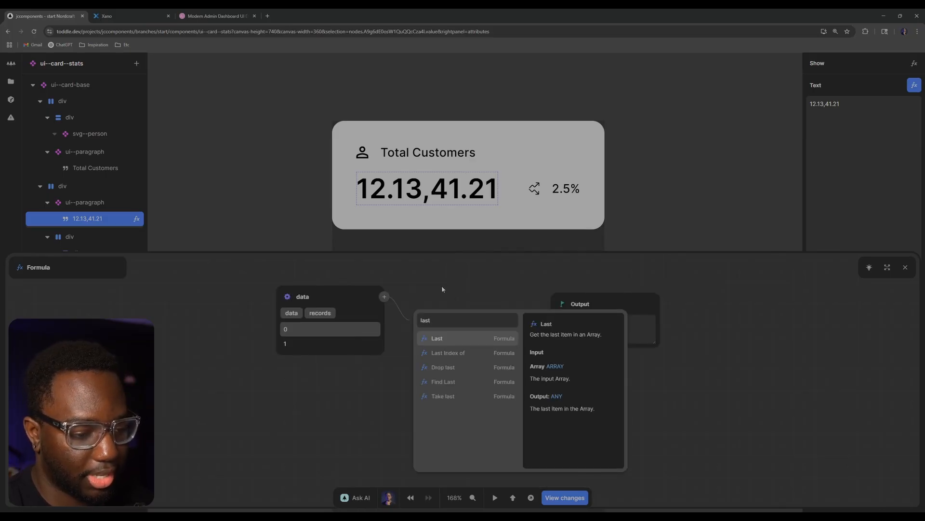
{"action": "key", "text": "Return"}
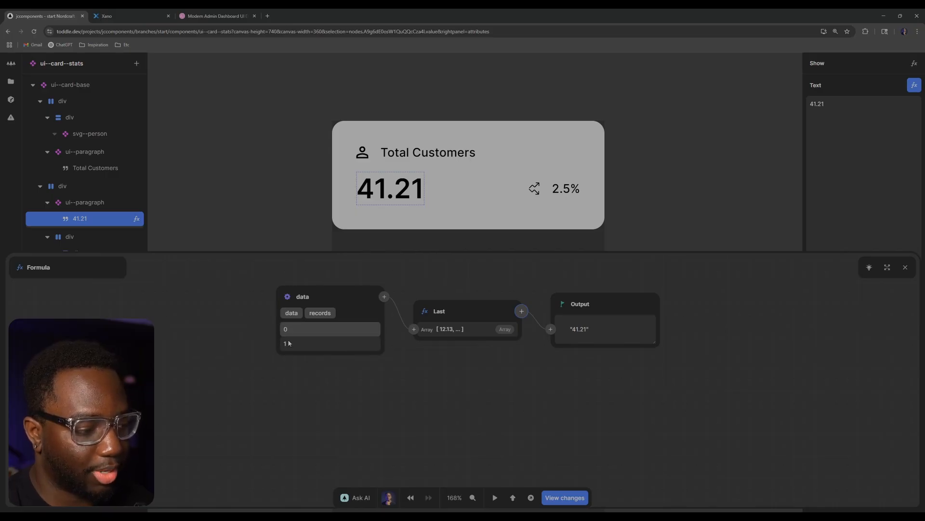
{"action": "left_click", "coordinate": [909, 268]}
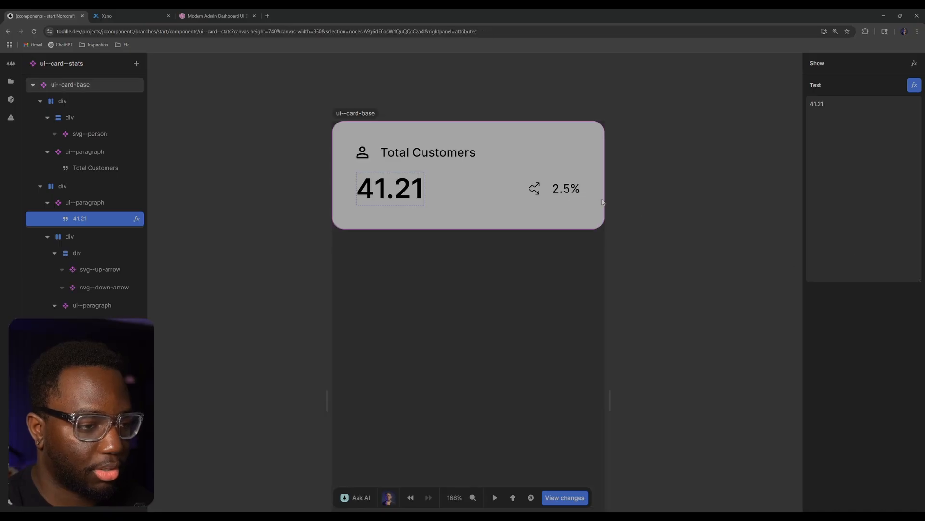
{"action": "left_click", "coordinate": [566, 191]}
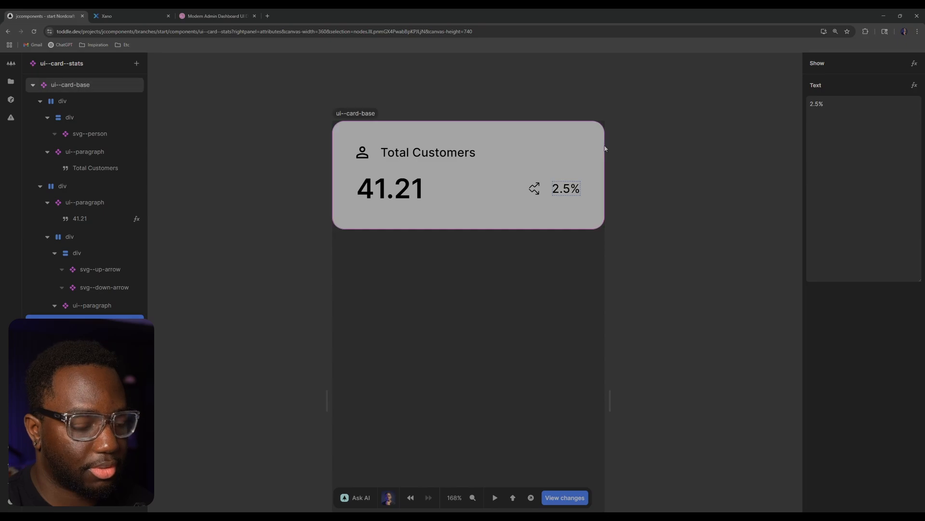
{"action": "left_click", "coordinate": [664, 117]}
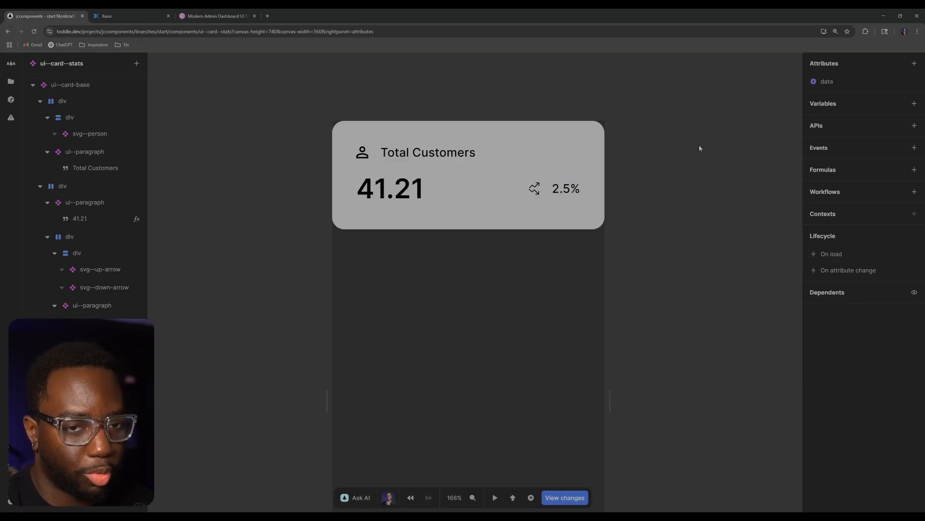
{"action": "left_click", "coordinate": [914, 170]}
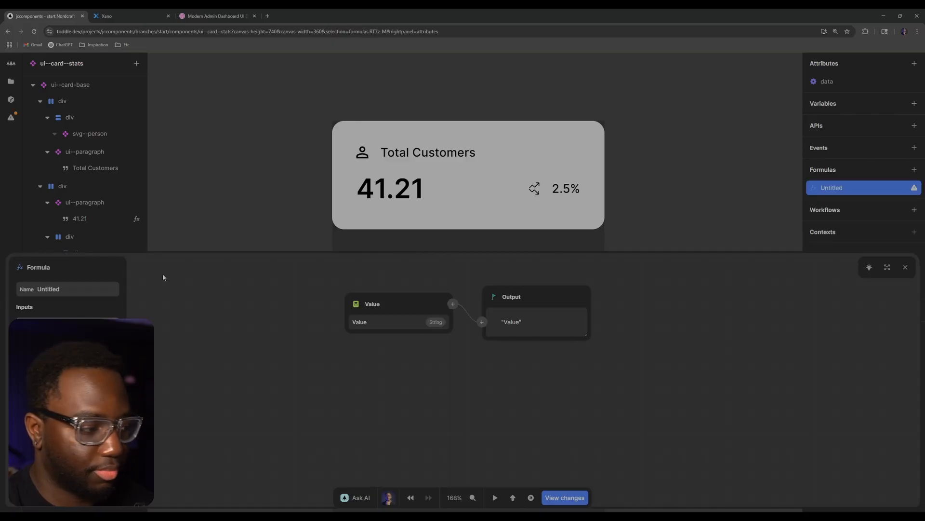
{"action": "left_click", "coordinate": [81, 289]}
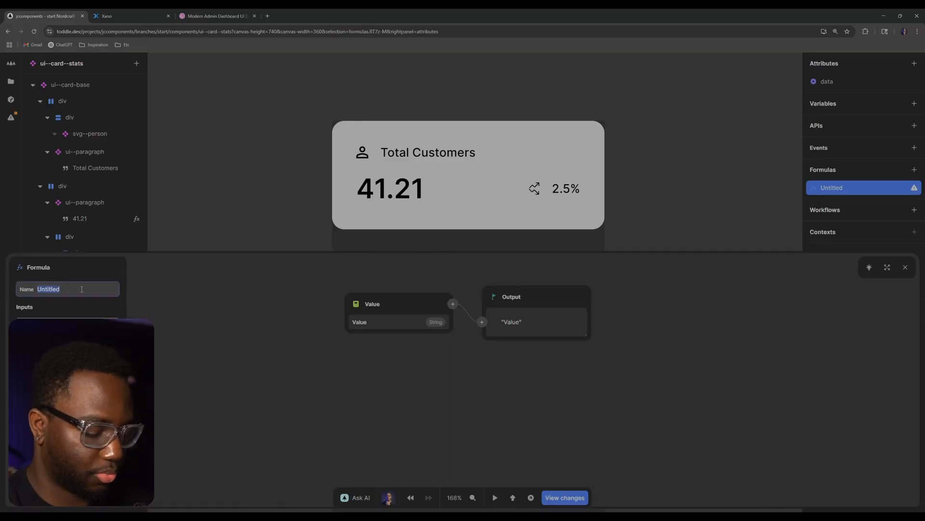
{"action": "type", "text": "calculate"}
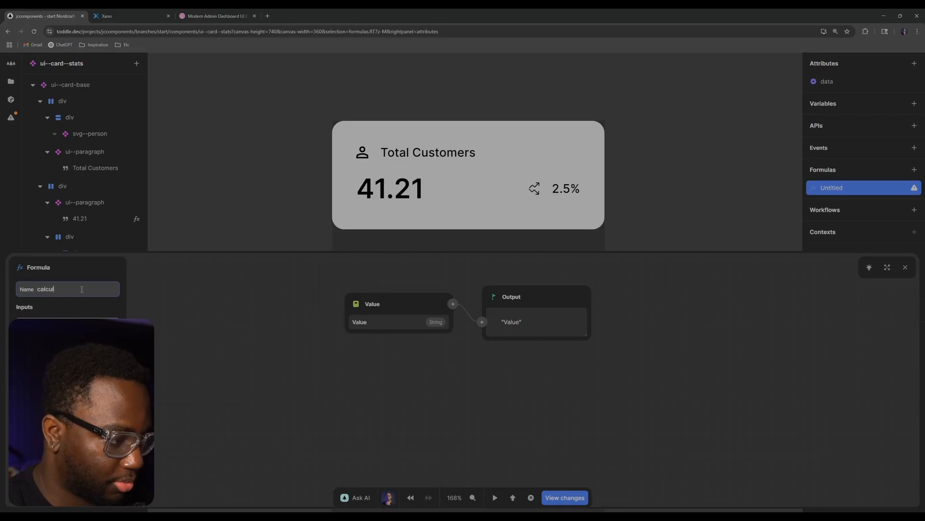
{"action": "key", "text": "ctrl+a"}
{"action": "type", "text": "ca"}
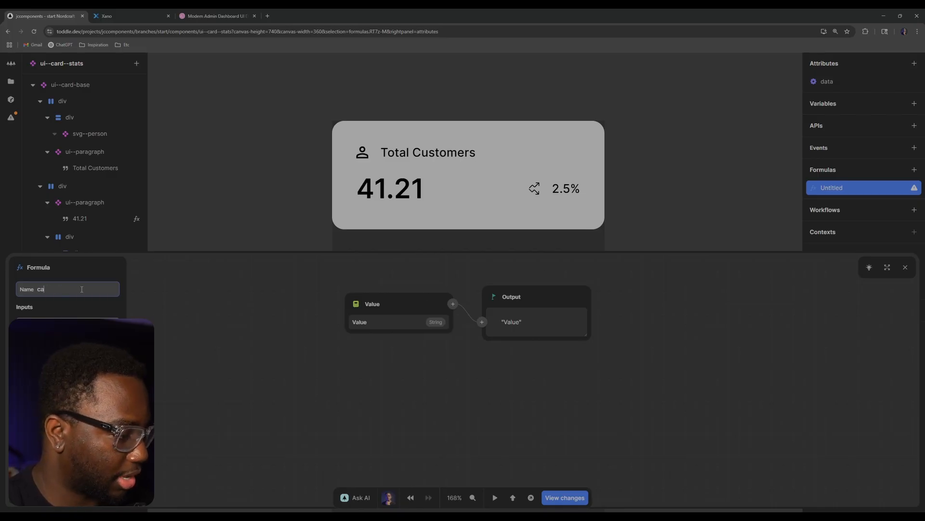
{"action": "type", "text": "lculateChange"}
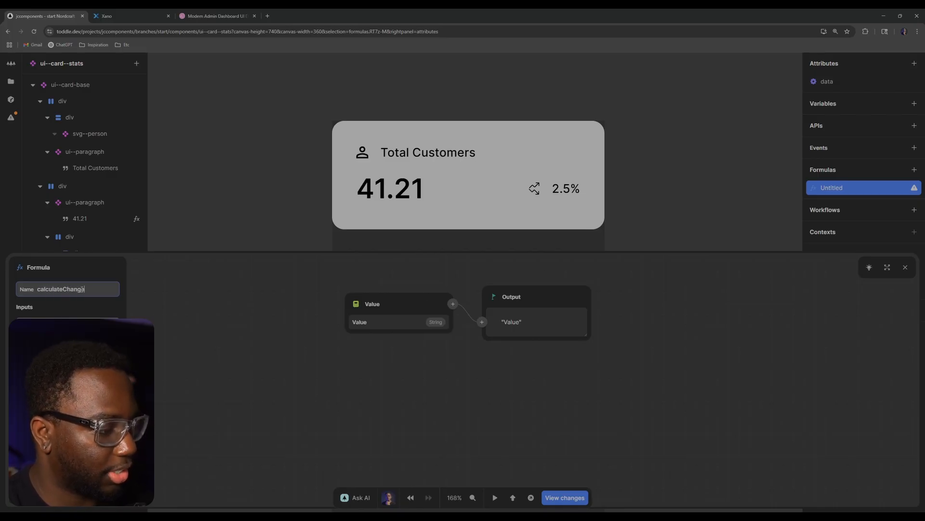
{"action": "left_click", "coordinate": [203, 312]}
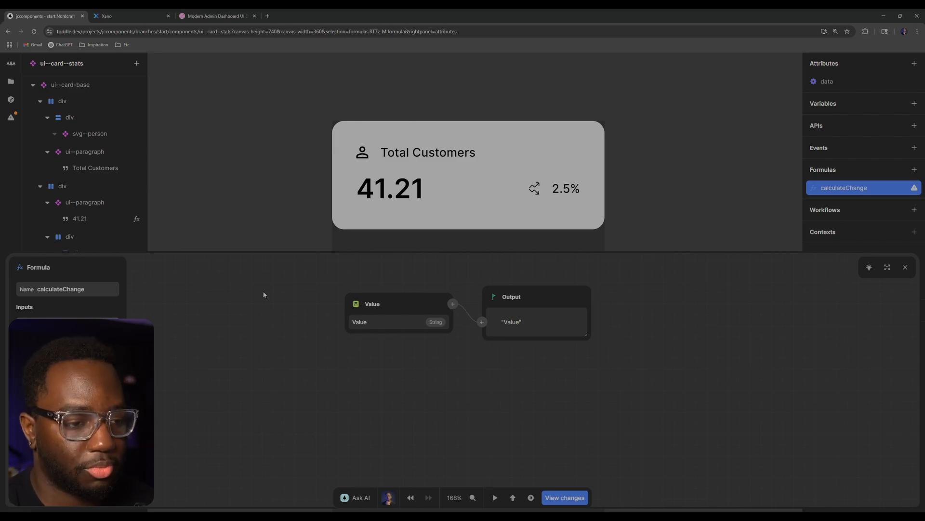
{"action": "left_click", "coordinate": [357, 304]}
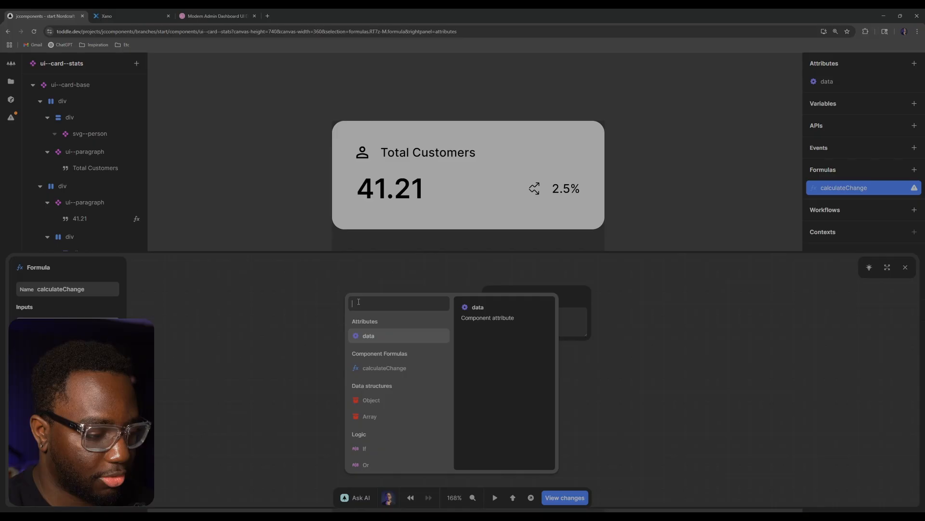
{"action": "left_click", "coordinate": [368, 335]}
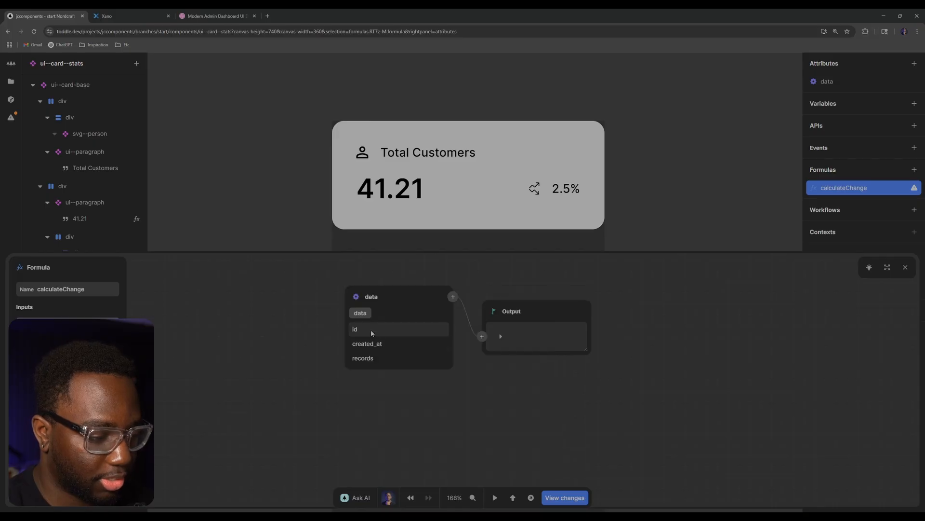
{"action": "left_click", "coordinate": [377, 358]}
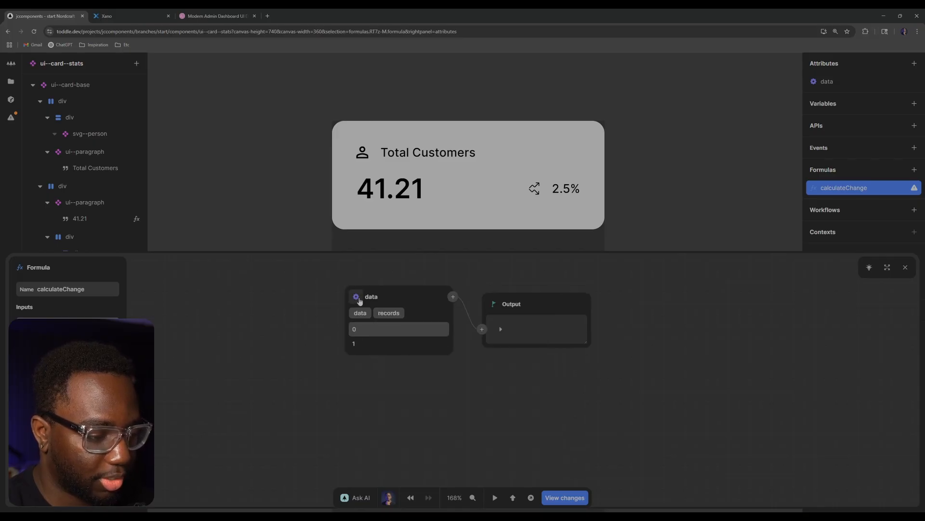
{"action": "right_click", "coordinate": [384, 299]}
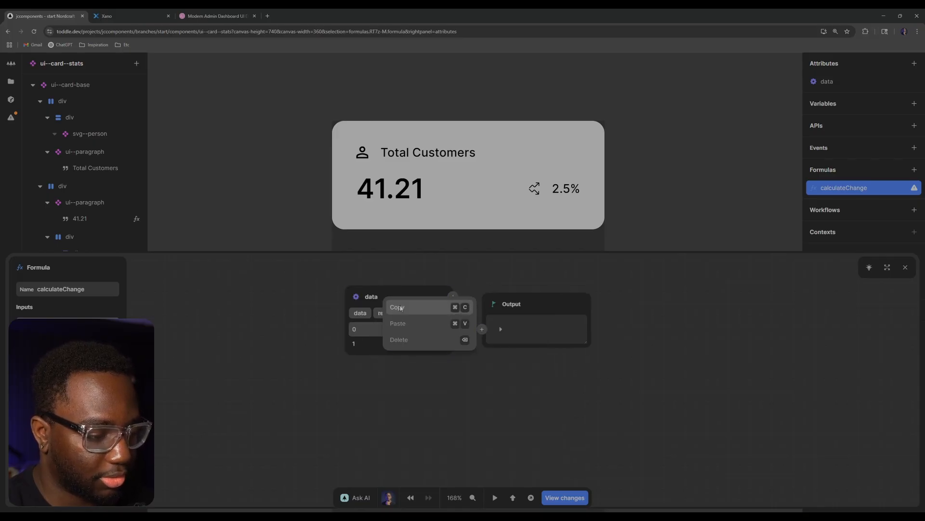
{"action": "left_click", "coordinate": [406, 340]}
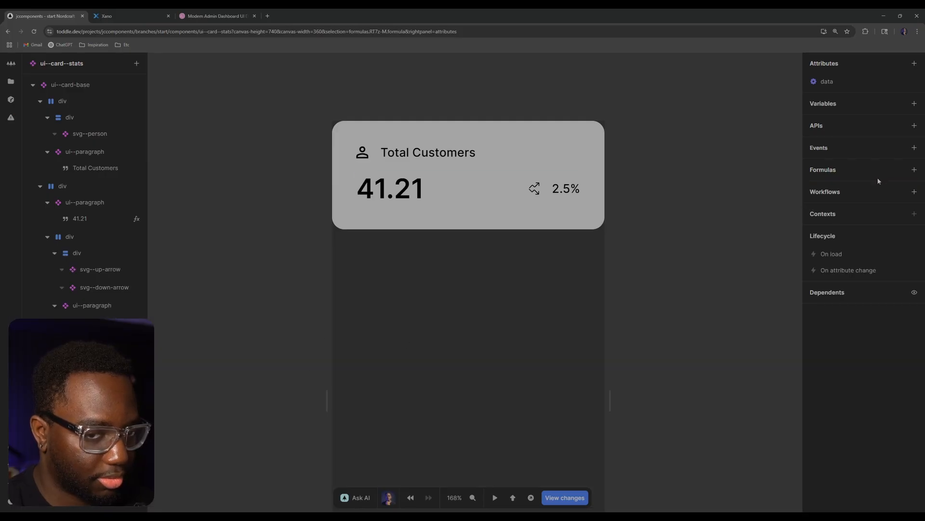
- Add a component formula named calculcateChange and close its editor
{"action": "left_click", "coordinate": [915, 169]}
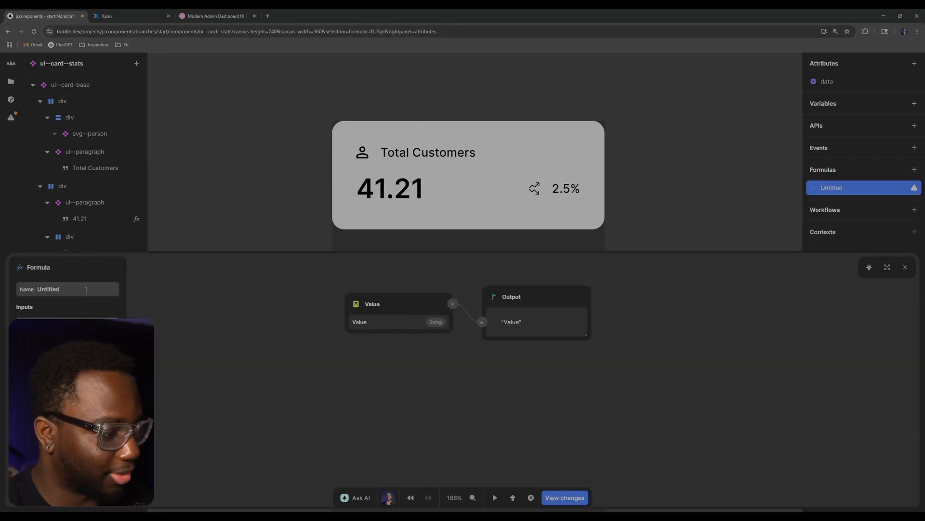
{"action": "left_click", "coordinate": [81, 288]}
{"action": "type", "text": "calculcate"}
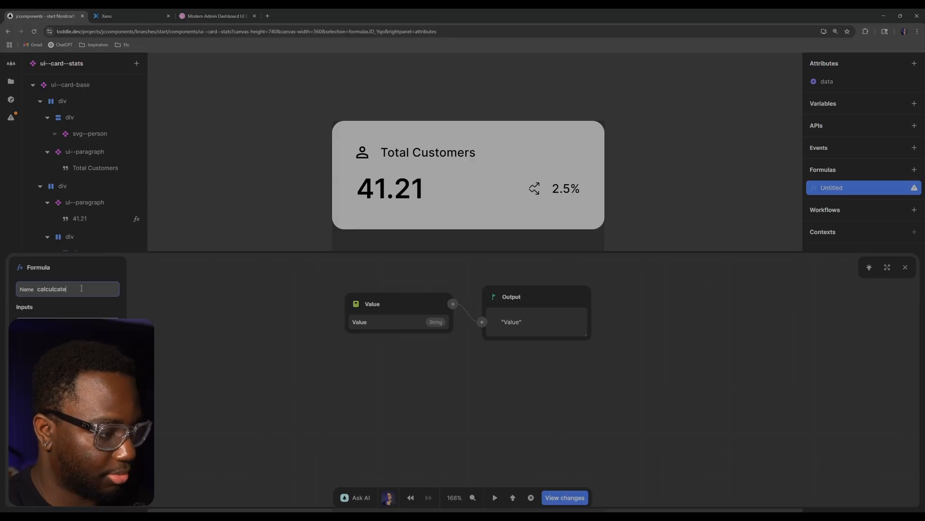
{"action": "type", "text": "Change"}
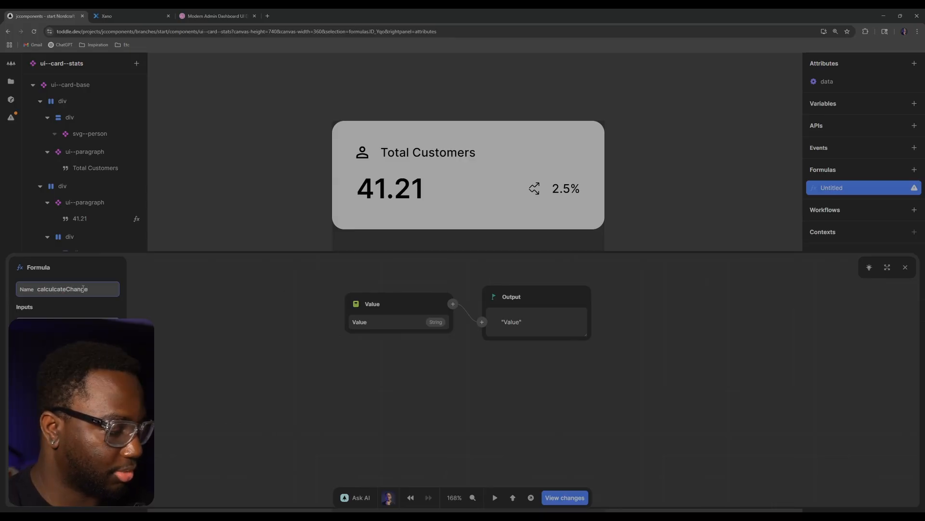
{"action": "key", "text": "Return"}
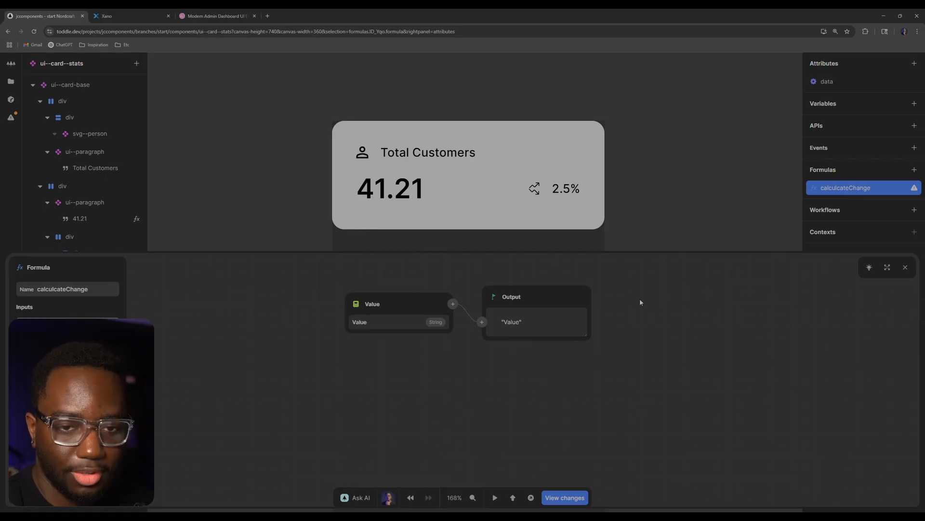
{"action": "left_click", "coordinate": [905, 267]}
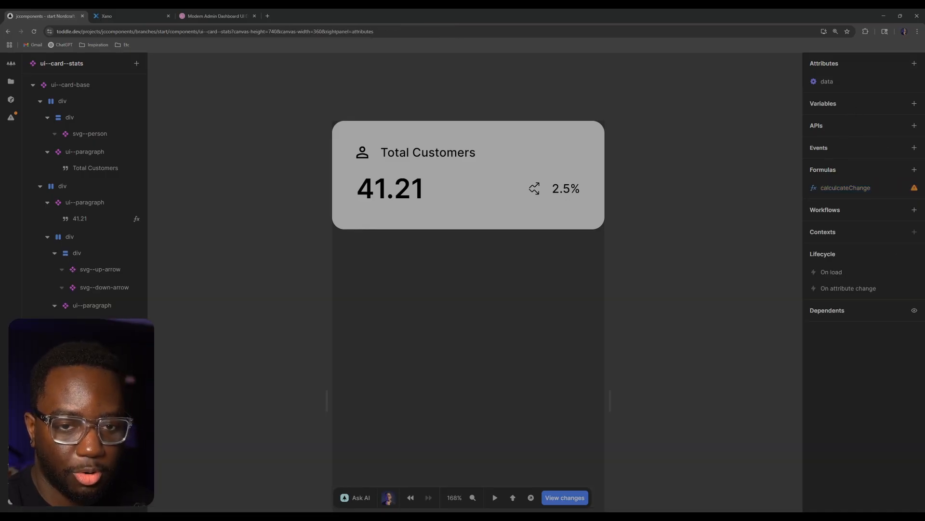
- Add a component variable named old and bind its initial value to the data attribute's records array through a formula
{"action": "left_click", "coordinate": [914, 104]}
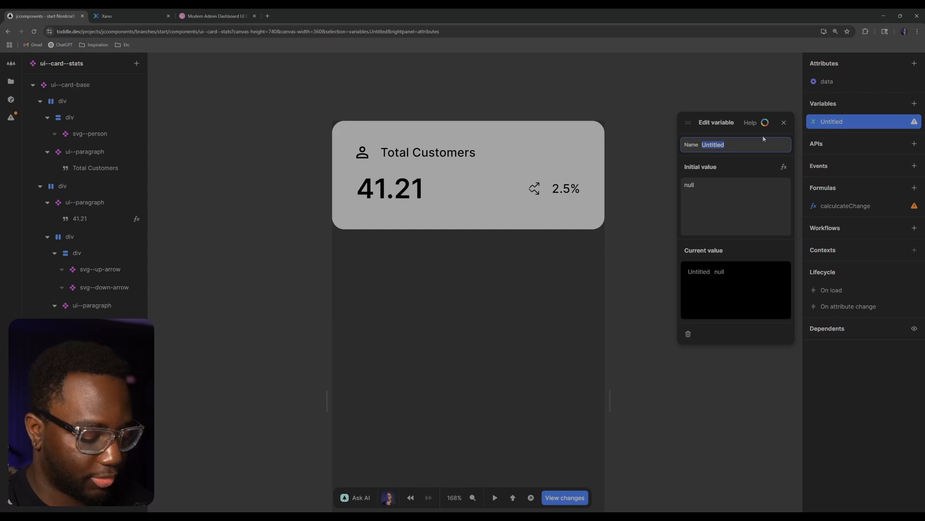
{"action": "type", "text": "old"}
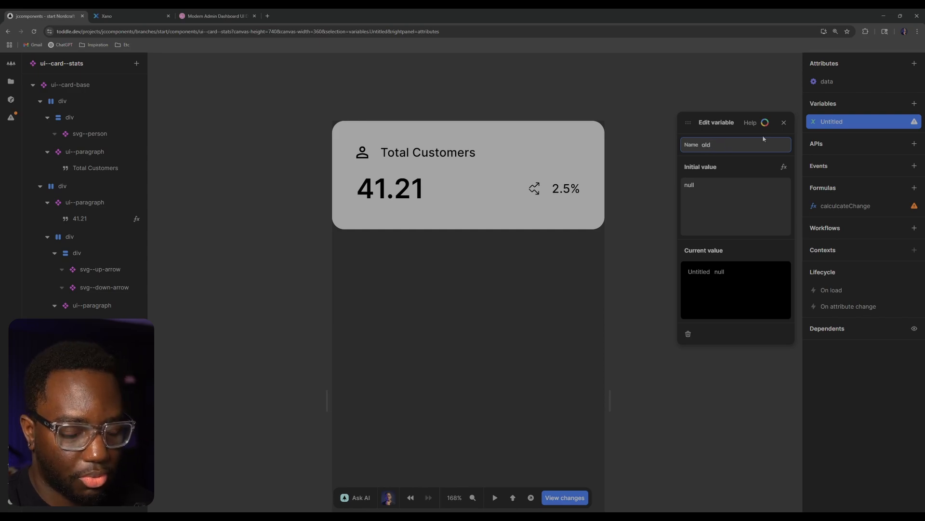
{"action": "left_click", "coordinate": [609, 251]}
{"action": "left_click", "coordinate": [781, 165]}
{"action": "left_click", "coordinate": [421, 330]}
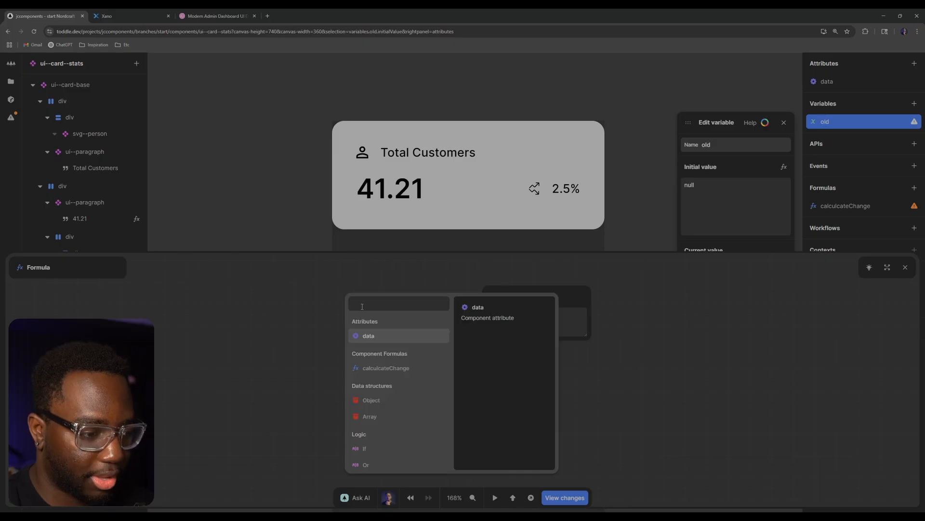
{"action": "left_click", "coordinate": [375, 334]}
{"action": "left_click", "coordinate": [375, 357]}
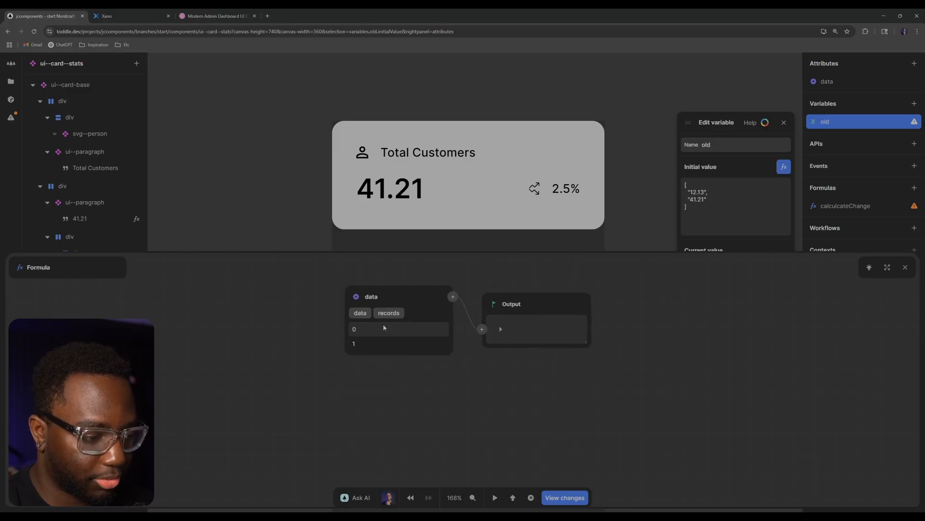
- Insert a First formula between the records array and the output of old's initial value, and close the formula and variable editors
{"action": "left_click", "coordinate": [453, 297]}
{"action": "type", "text": "first"}
{"action": "key", "text": "Return"}
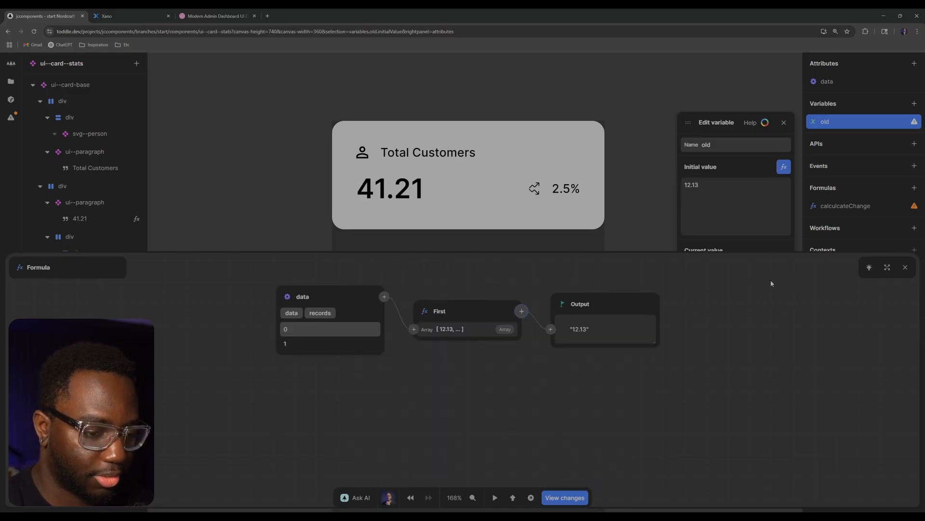
{"action": "left_click", "coordinate": [906, 267]}
{"action": "left_click", "coordinate": [784, 123]}
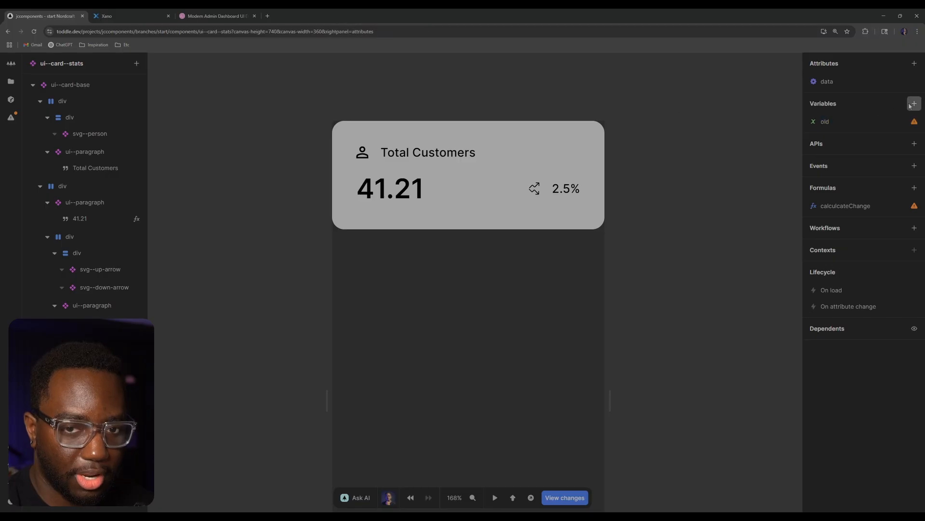
- Add a component variable named new and bind its initial value to the data attribute through a formula
{"action": "left_click", "coordinate": [914, 103]}
{"action": "type", "text": "new"}
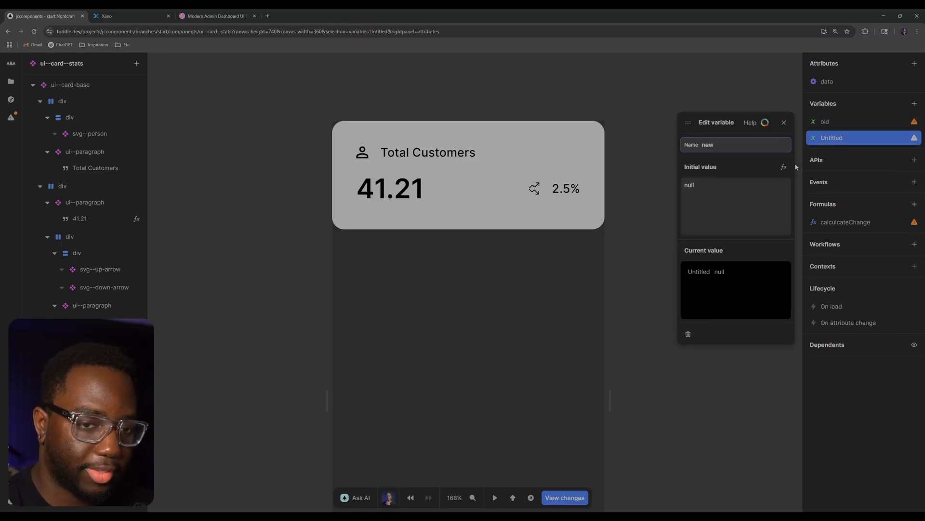
{"action": "left_click", "coordinate": [784, 166]}
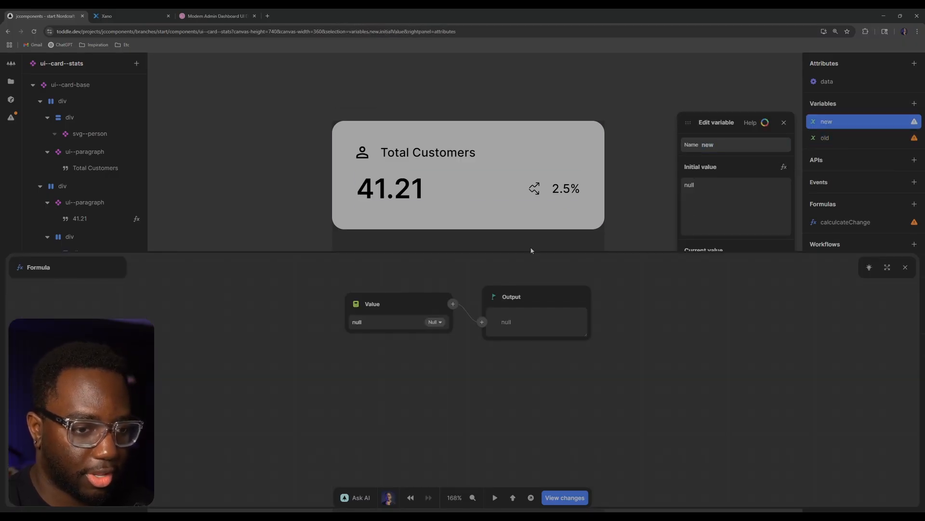
{"action": "left_click", "coordinate": [372, 304]}
{"action": "left_click", "coordinate": [383, 329]}
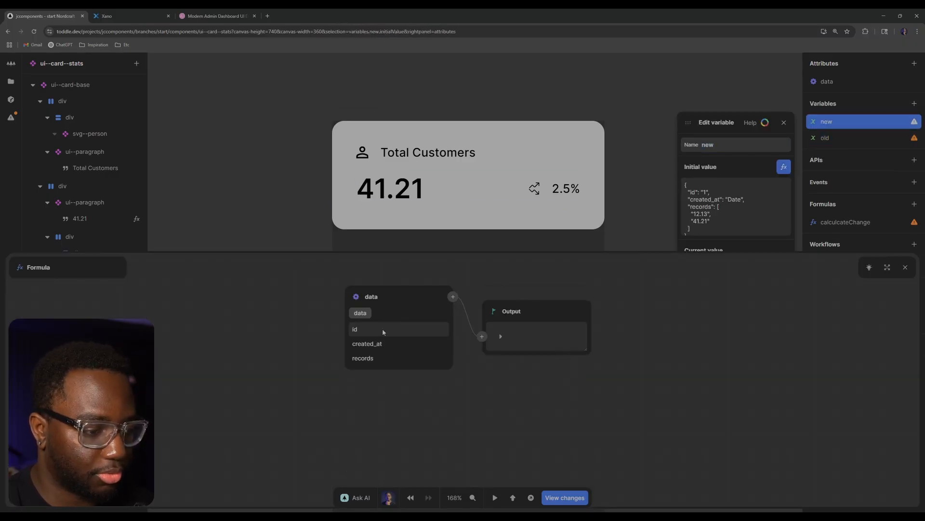
- Narrow the data attribute to its records array and insert a Last formula before the output of new's initial value
{"action": "left_click", "coordinate": [452, 297]}
{"action": "type", "text": "last"}
{"action": "key", "text": "Return"}
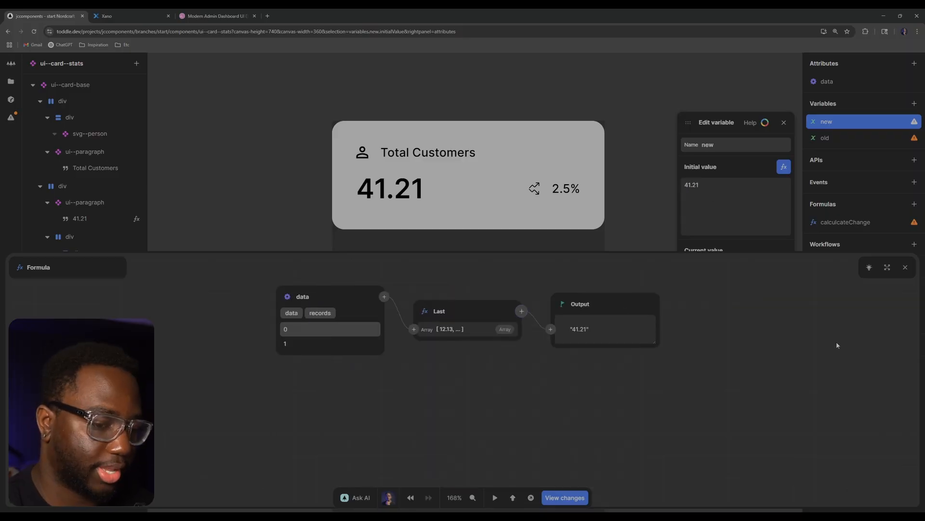
- Add a component formula named calculateChange and replace its default value with the new variable
{"action": "left_click", "coordinate": [915, 204]}
{"action": "type", "text": "calculateChange"}
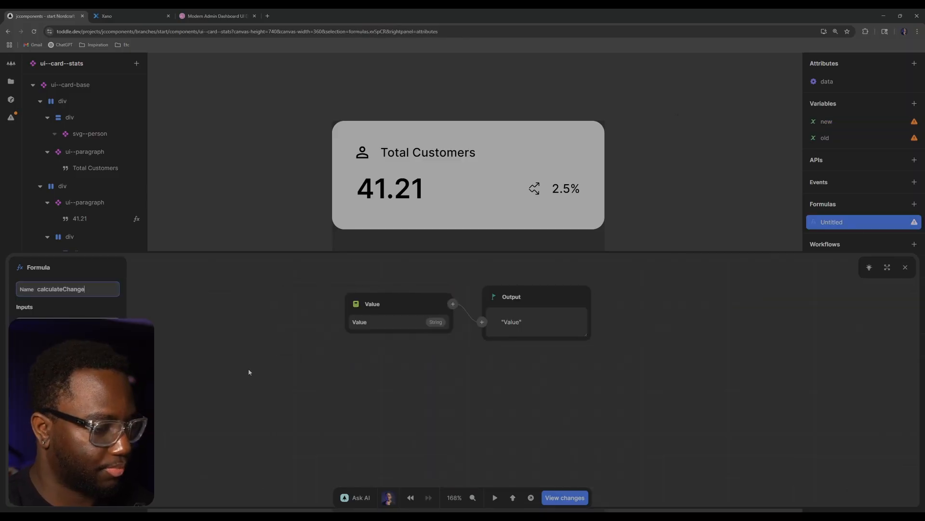
{"action": "key", "text": "Return"}
{"action": "left_click", "coordinate": [364, 324]}
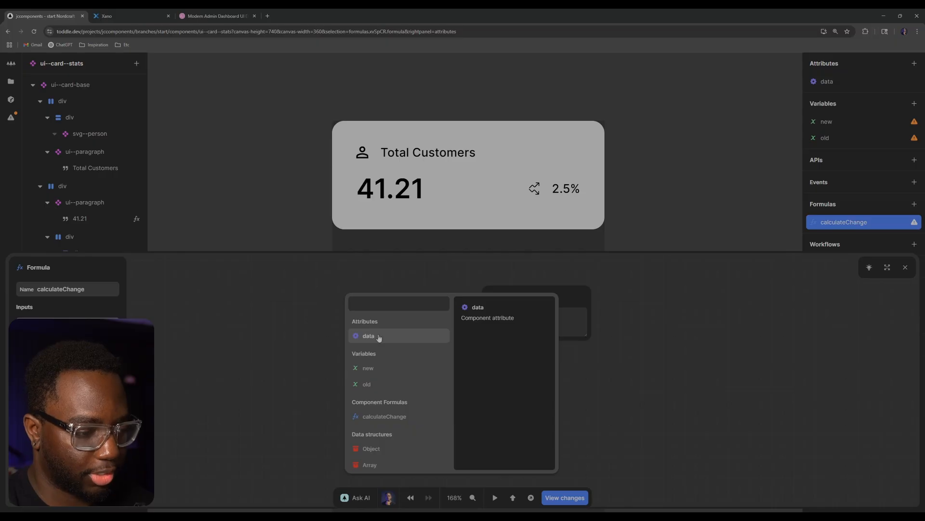
{"action": "left_click", "coordinate": [379, 370]}
- Insert a Minus formula after the new variable in calculateChange, with the old variable as its subtrahend
{"action": "left_click", "coordinate": [454, 297]}
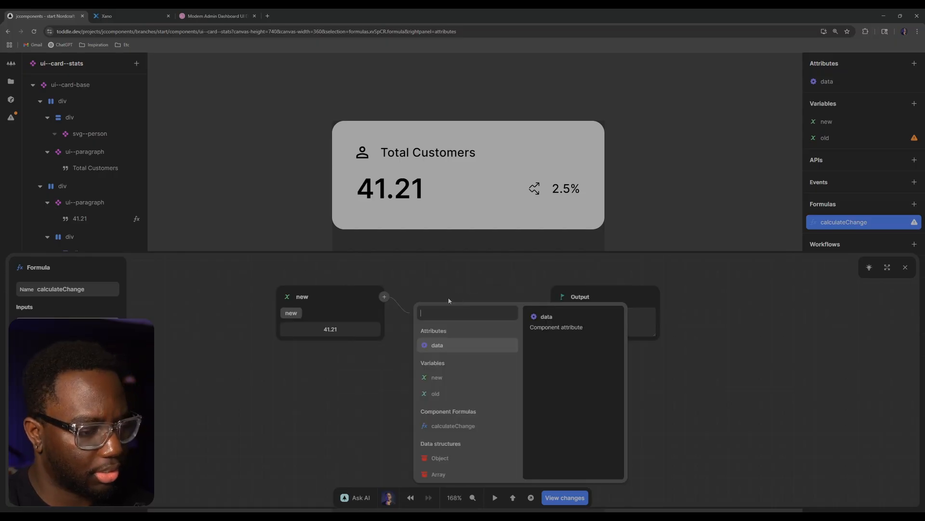
{"action": "type", "text": "min"}
{"action": "key", "text": "Down"}
{"action": "key", "text": "Return"}
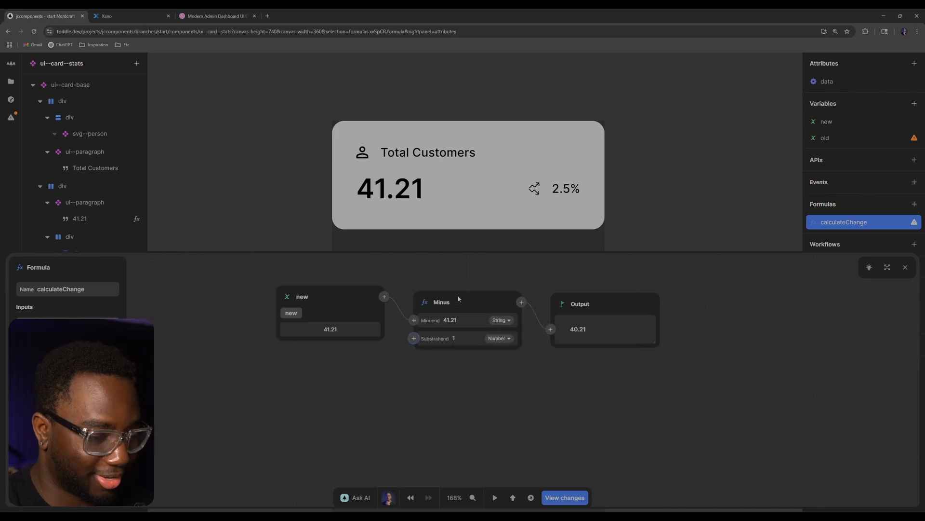
{"action": "left_click", "coordinate": [414, 338]}
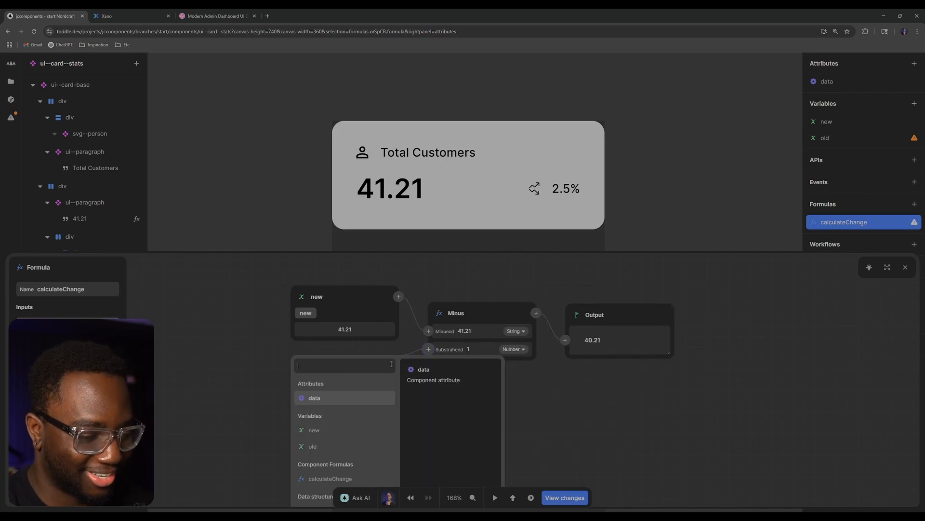
{"action": "left_click", "coordinate": [324, 448]}
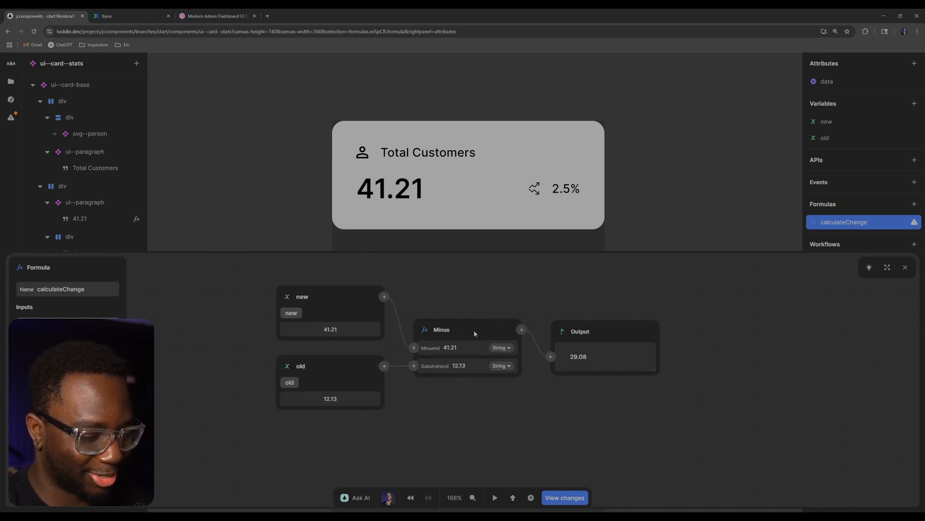
- Insert a Divide formula between Minus and the output of calculateChange, with the old variable as its divisor
{"action": "left_click", "coordinate": [522, 331]}
{"action": "type", "text": "div"}
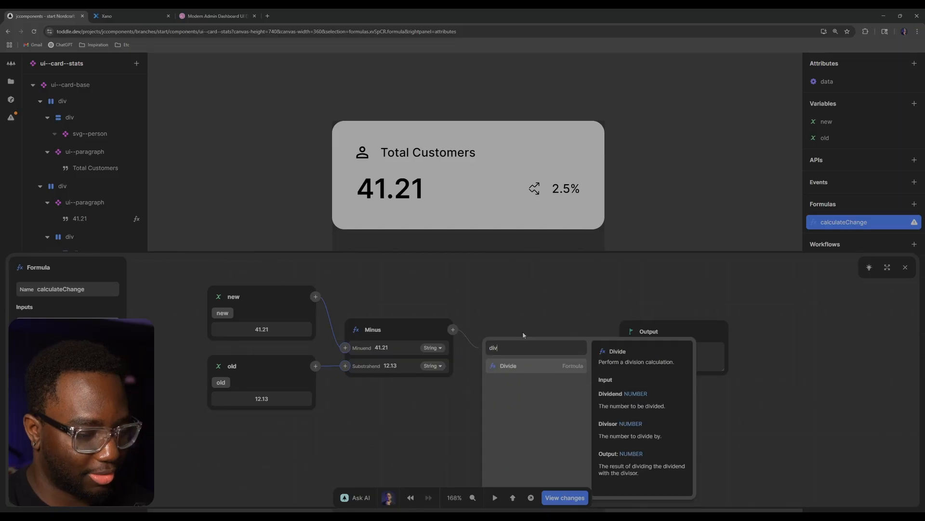
{"action": "key", "text": "Return"}
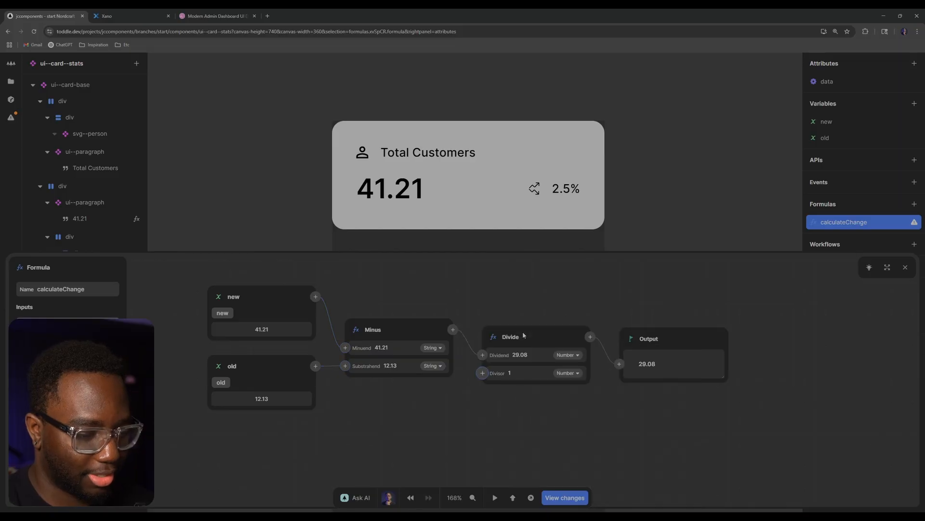
{"action": "left_click", "coordinate": [482, 372]}
{"action": "type", "text": "old"}
{"action": "key", "text": "Return"}
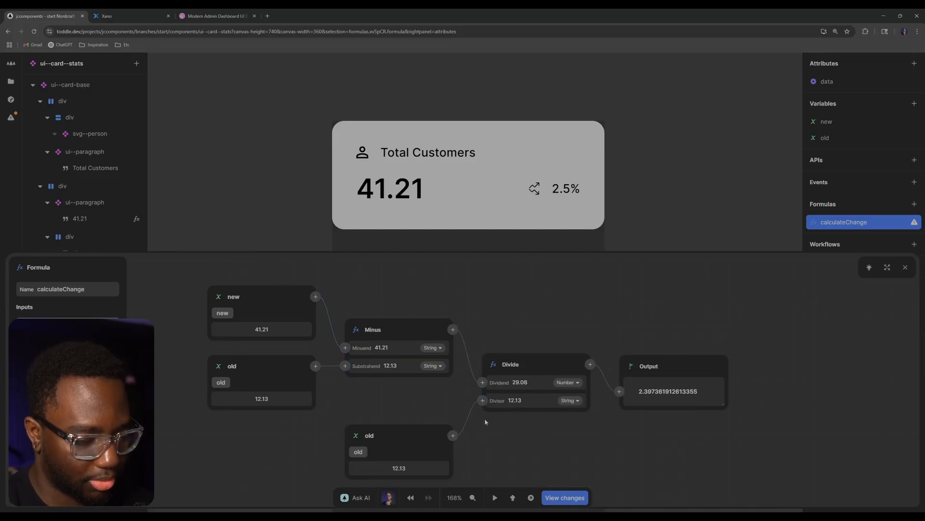
- Insert a Multiply formula between Divide and the output of calculateChange, with 100 as its second factor
{"action": "left_click", "coordinate": [585, 366]}
{"action": "type", "text": "mul"}
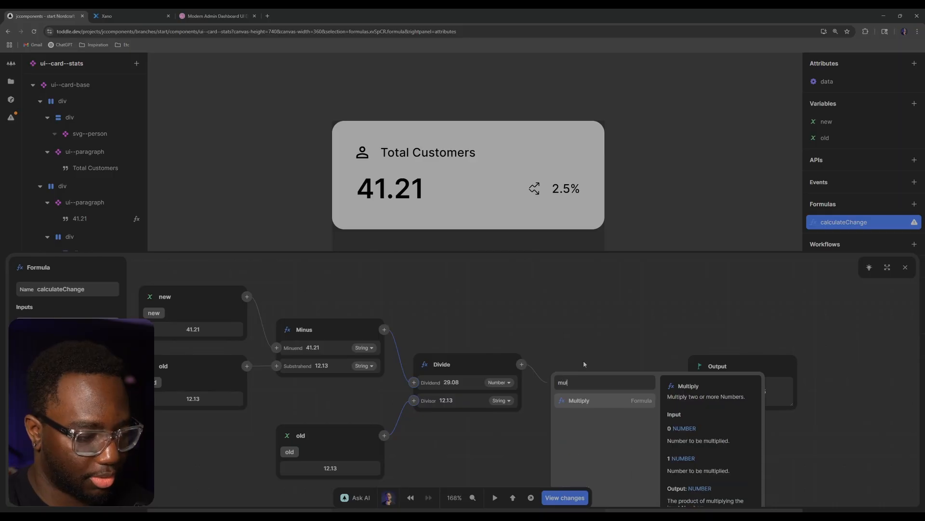
{"action": "key", "text": "Return"}
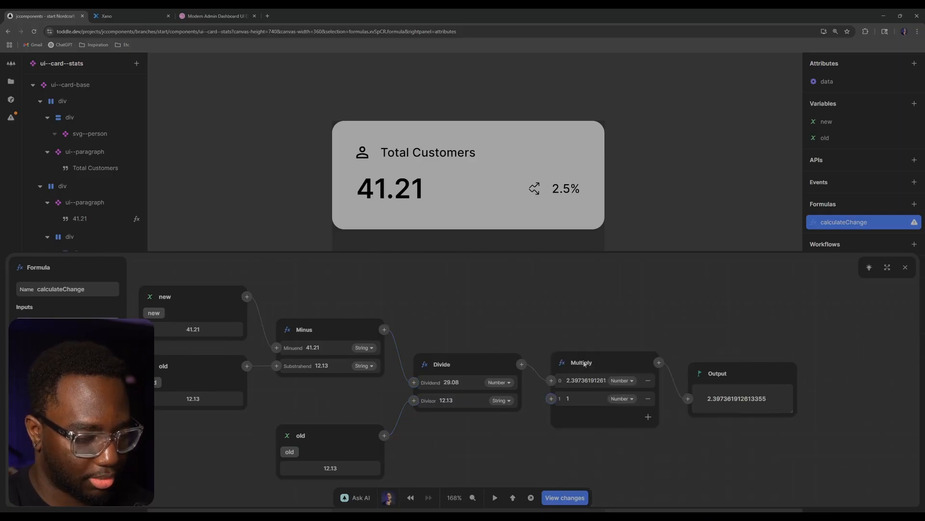
{"action": "left_click", "coordinate": [575, 397]}
{"action": "type", "text": "1"}
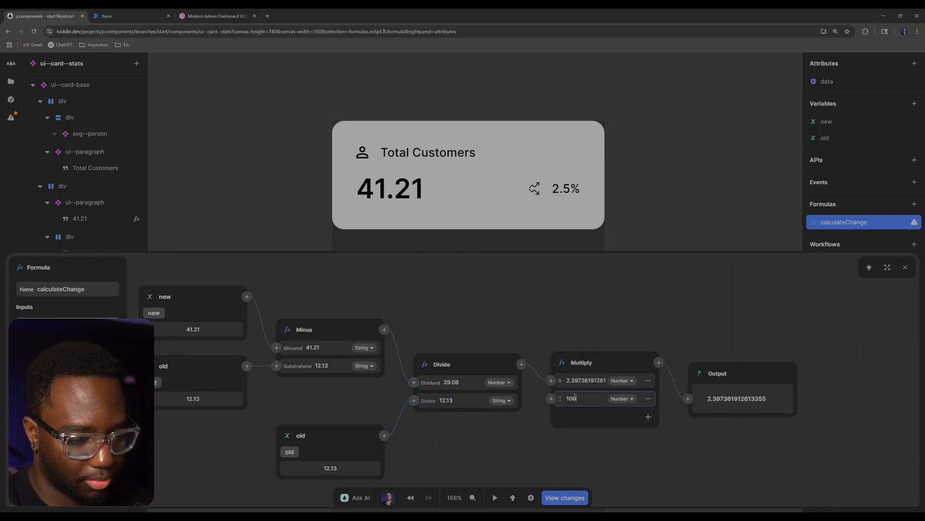
{"action": "left_click", "coordinate": [579, 412]}
{"action": "scroll", "coordinate": [593, 328], "scroll_direction": "down", "scroll_amount": 1}
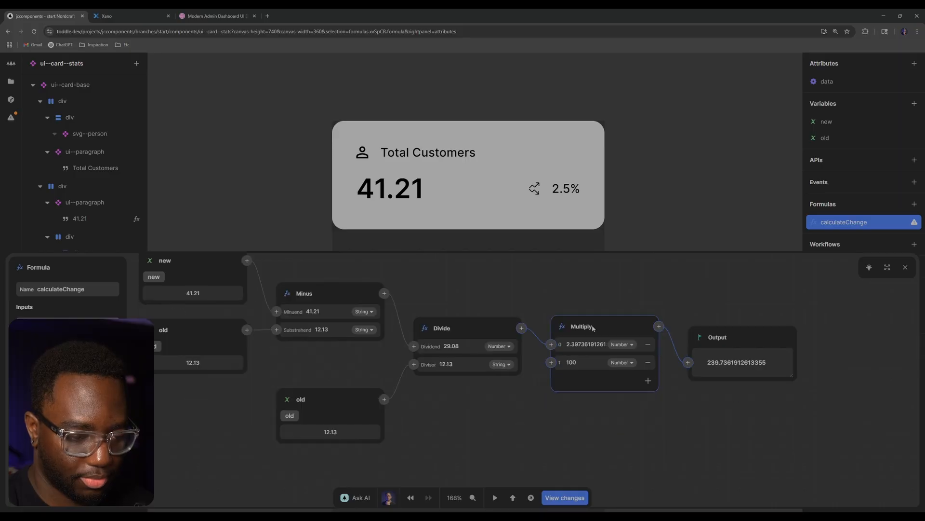
{"action": "scroll", "coordinate": [641, 321], "scroll_direction": "down", "scroll_amount": 1}
{"action": "scroll", "coordinate": [635, 339], "scroll_direction": "up", "scroll_amount": 1}
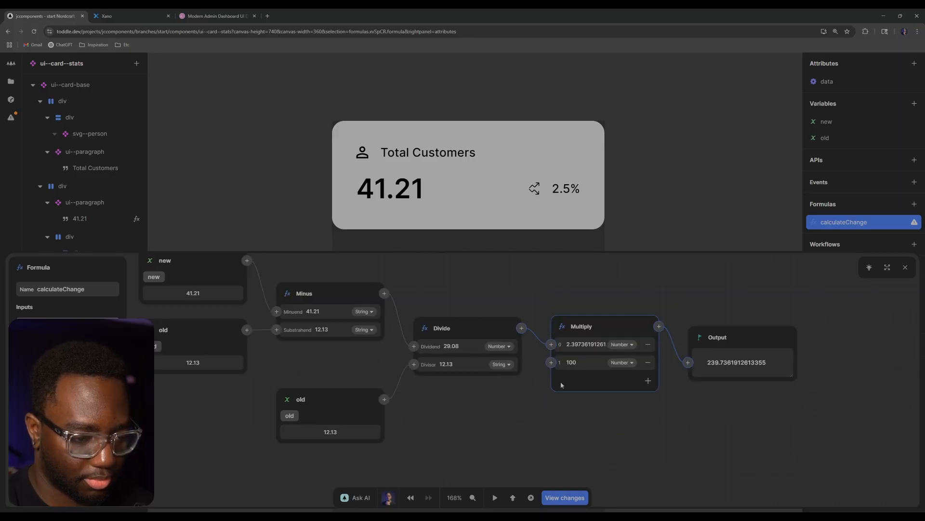
{"action": "left_click_drag", "start_coordinate": [472, 409], "coordinate": [514, 426]}
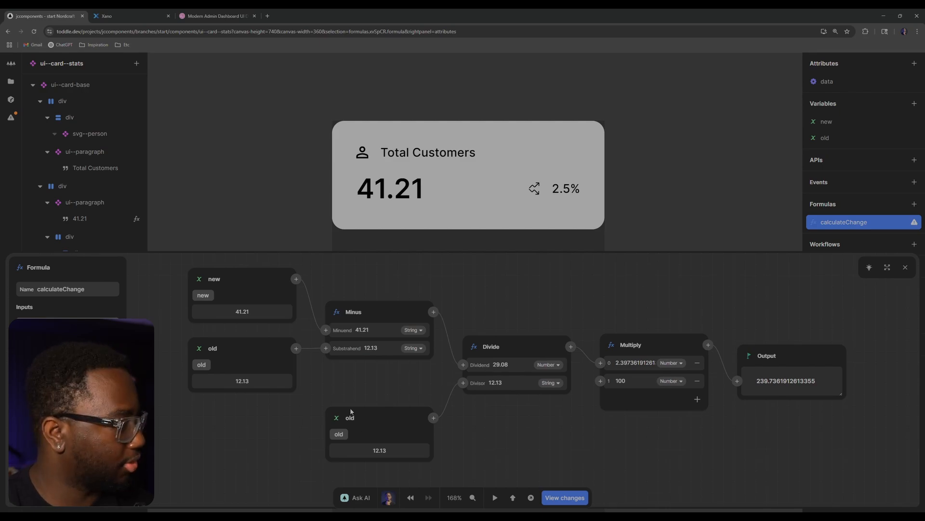
- Insert a Round formula with 2 decimals between Multiply and the output, and close the calculateChange formula
{"action": "left_click_drag", "start_coordinate": [569, 451], "coordinate": [548, 391]}
{"action": "left_click_drag", "start_coordinate": [416, 409], "coordinate": [323, 407]}
{"action": "left_click", "coordinate": [532, 320]}
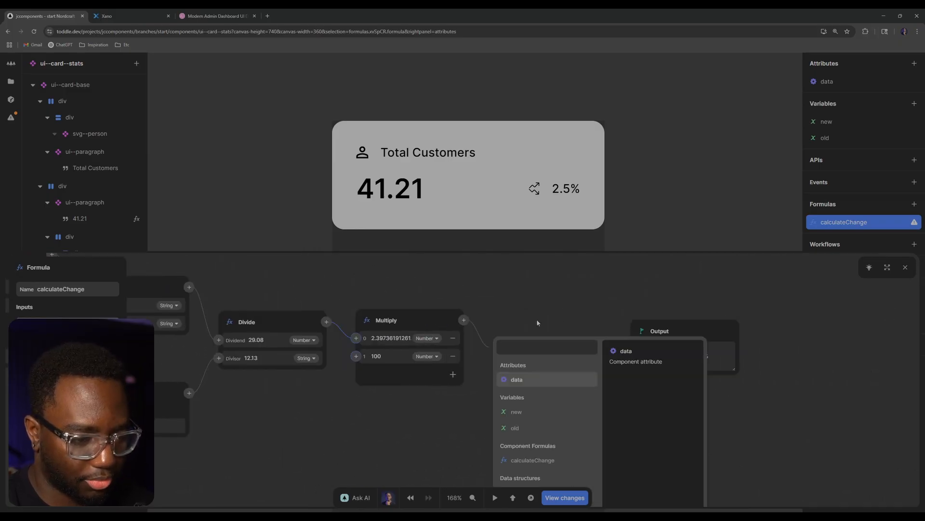
{"action": "type", "text": "round"}
{"action": "key", "text": "Return"}
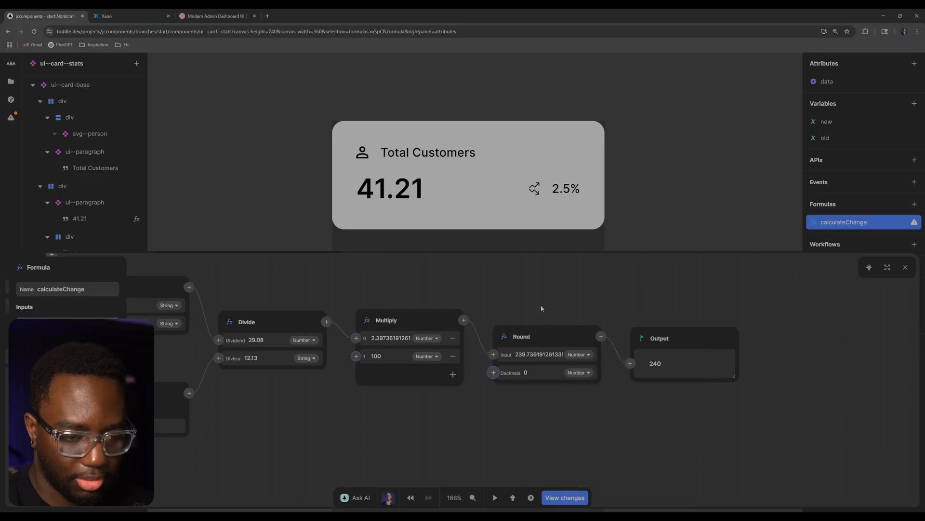
{"action": "left_click", "coordinate": [547, 369]}
{"action": "key", "text": "BackSpace"}
{"action": "type", "text": "2"}
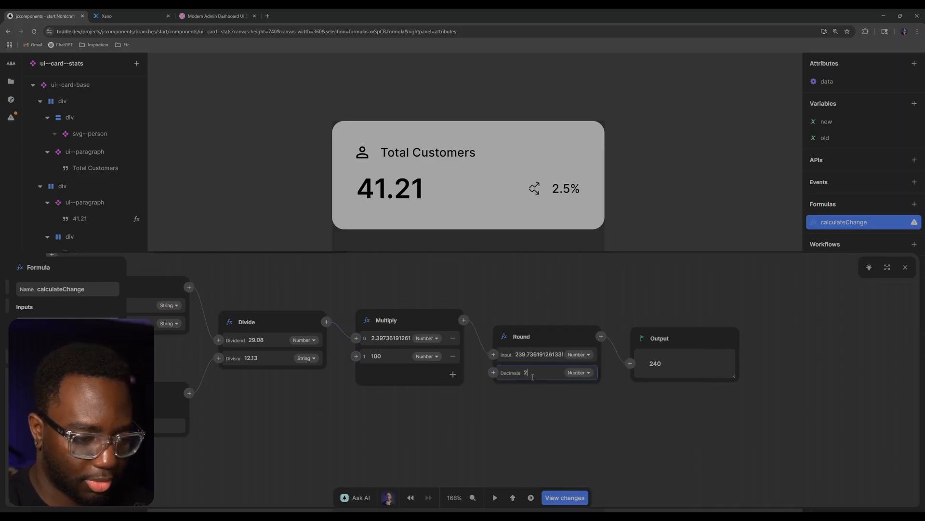
{"action": "left_click_drag", "start_coordinate": [503, 412], "coordinate": [596, 390]}
{"action": "left_click_drag", "start_coordinate": [479, 375], "coordinate": [587, 423]}
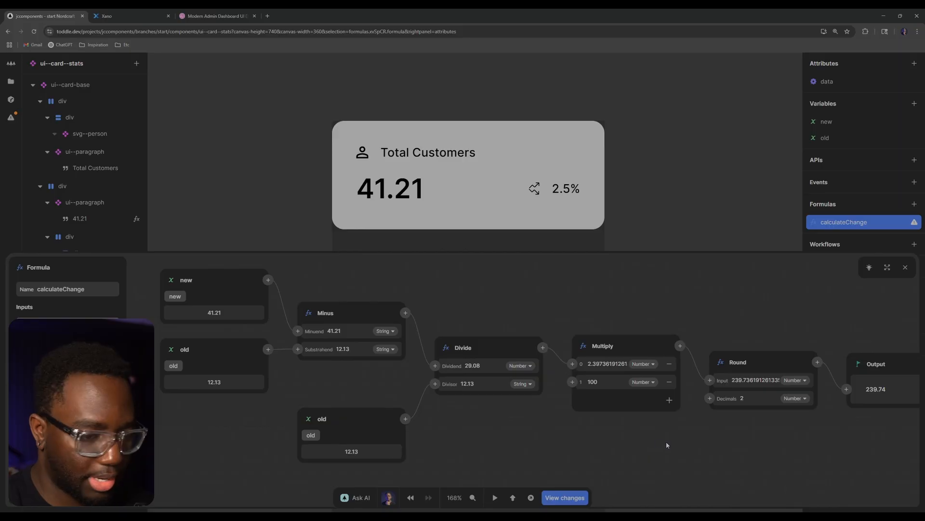
{"action": "left_click_drag", "start_coordinate": [735, 457], "coordinate": [628, 435]}
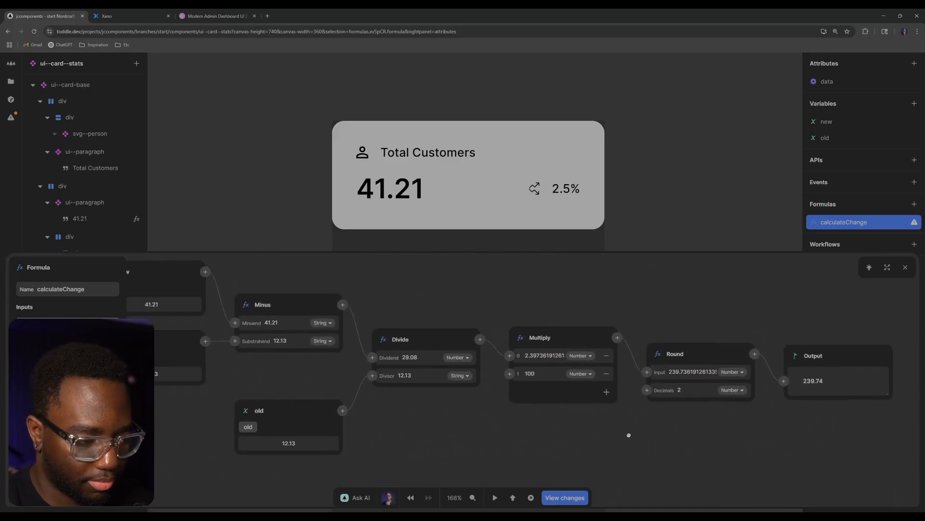
{"action": "left_click", "coordinate": [905, 272]}
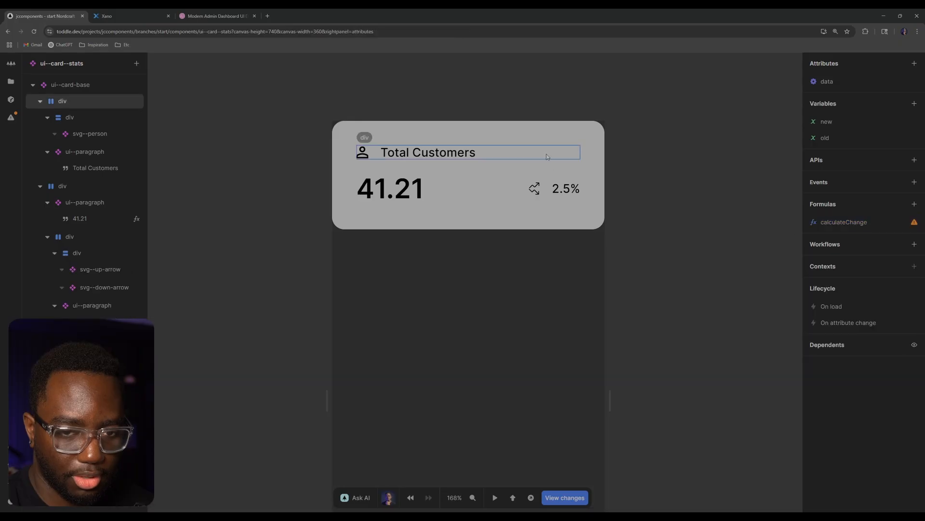
- Replace the 2.5% text's static value with a Concatenate formula
{"action": "left_click", "coordinate": [566, 188]}
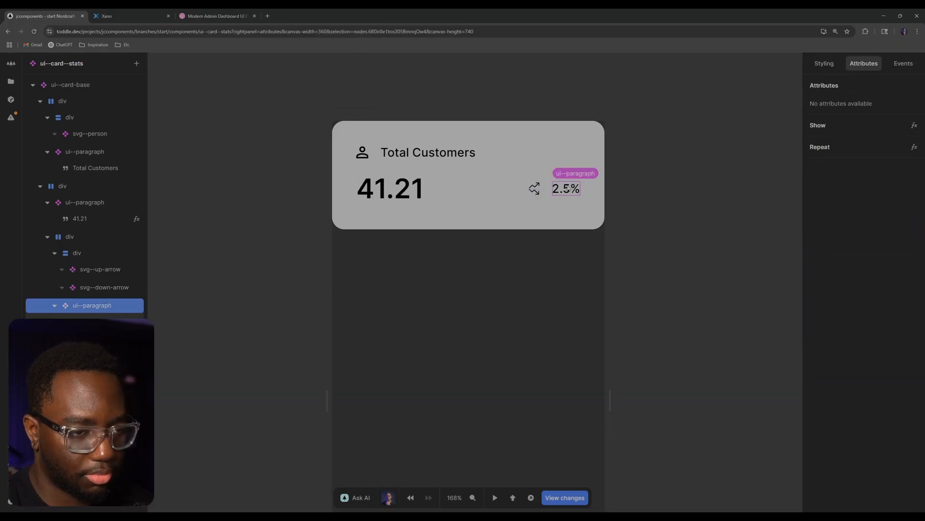
{"action": "double_click", "coordinate": [570, 188]}
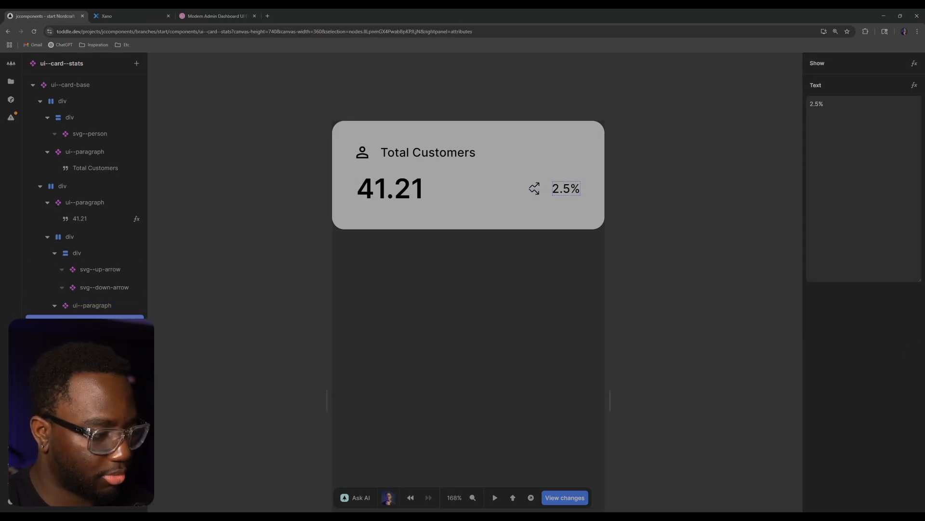
{"action": "left_click", "coordinate": [914, 84]}
{"action": "left_click", "coordinate": [369, 306]}
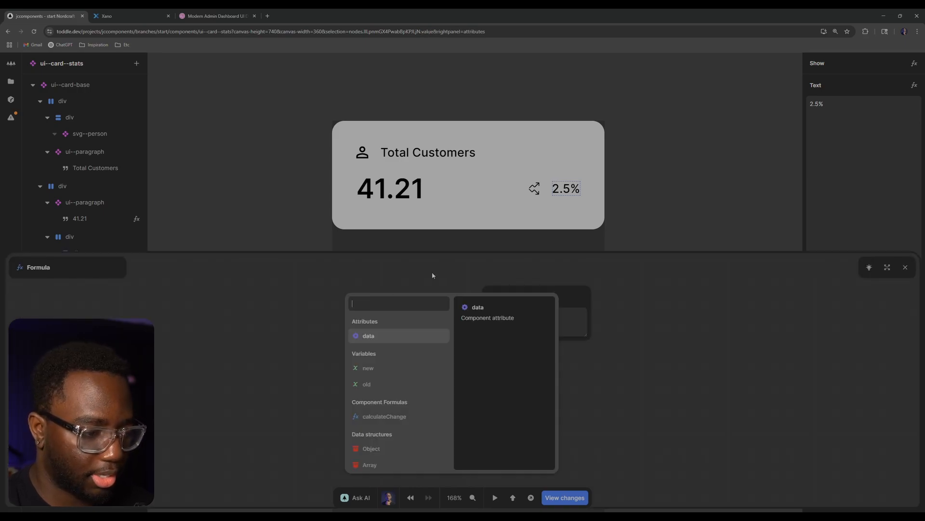
{"action": "type", "text": "con"}
{"action": "key", "text": "Return"}
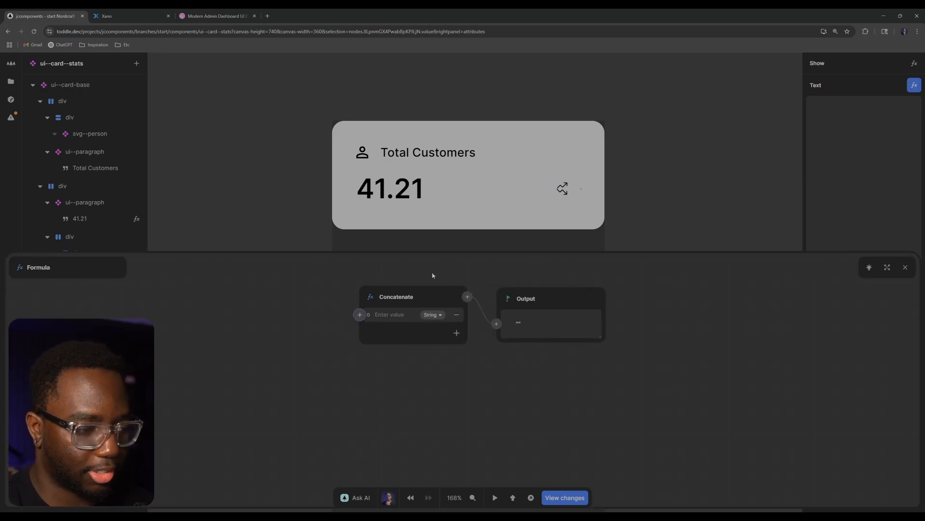
- Set calculateChange as Concatenate's first input and % as its second, and close the text formula
{"action": "left_click", "coordinate": [360, 315]}
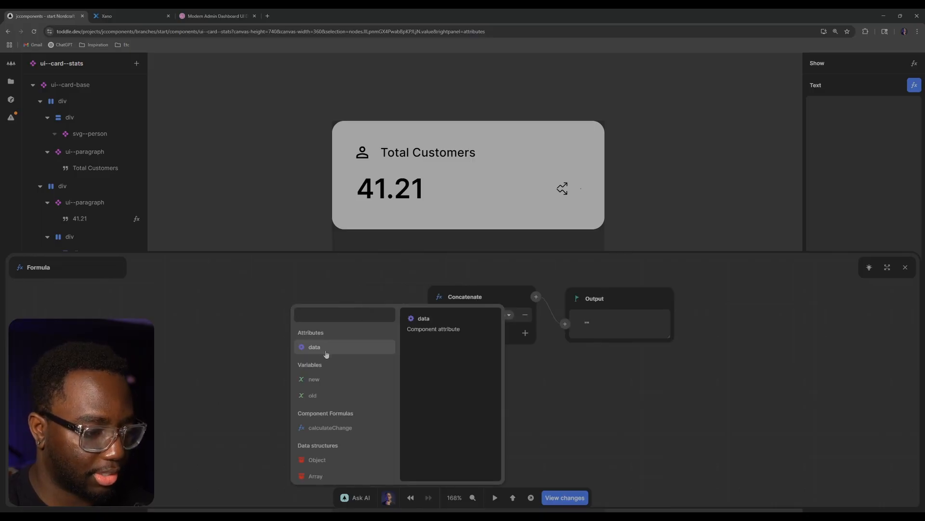
{"action": "left_click", "coordinate": [322, 433]}
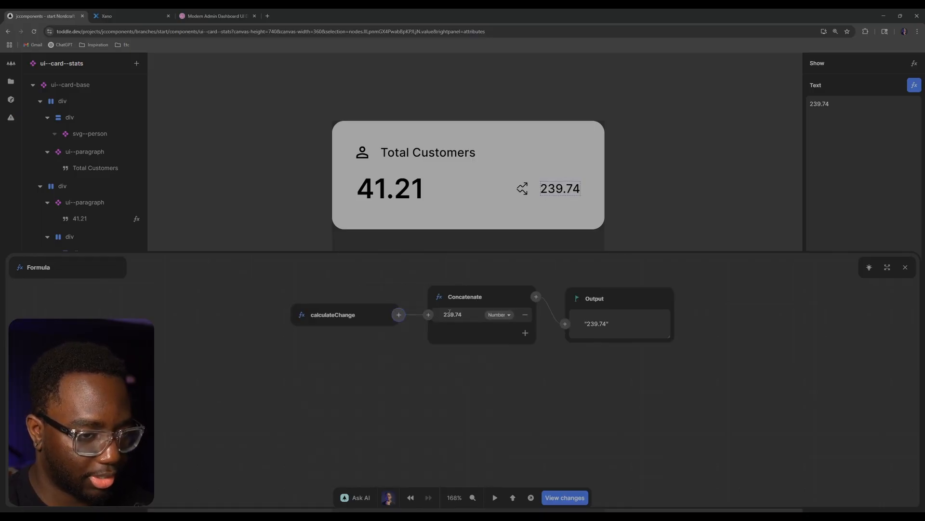
{"action": "left_click", "coordinate": [525, 332]}
{"action": "type", "text": "%"}
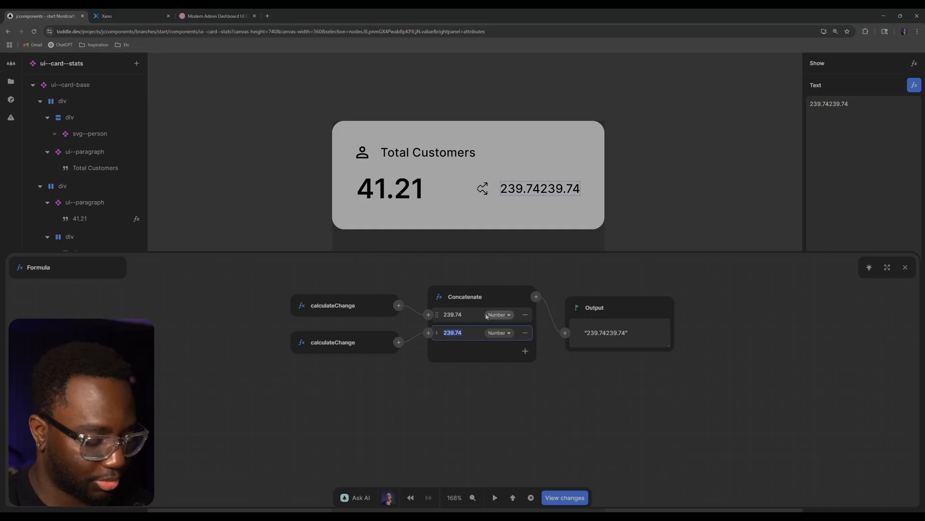
{"action": "left_click", "coordinate": [462, 356]}
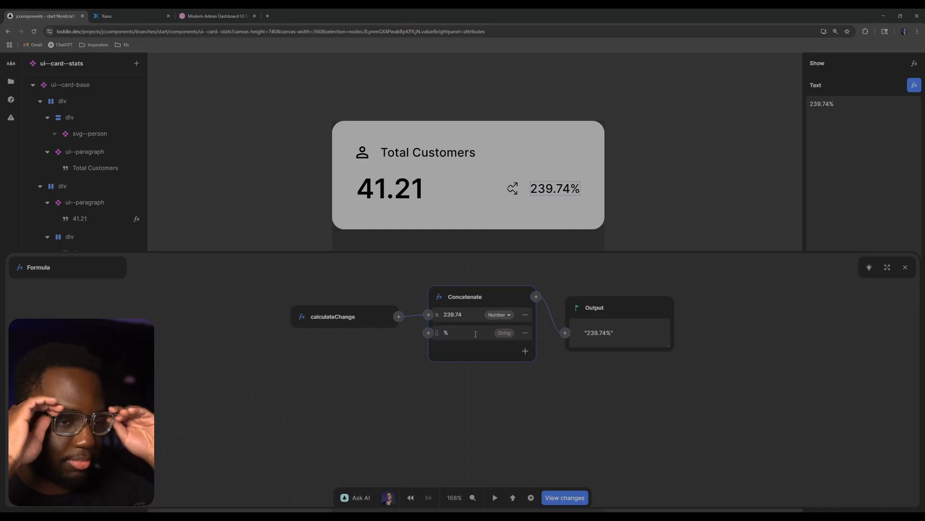
{"action": "left_click", "coordinate": [905, 267]}
- Switch to the Dribbble dashboard shot to examine its stats cards' trend arrows, and return to the ui--card--stats component in toddle
{"action": "left_click", "coordinate": [219, 12]}
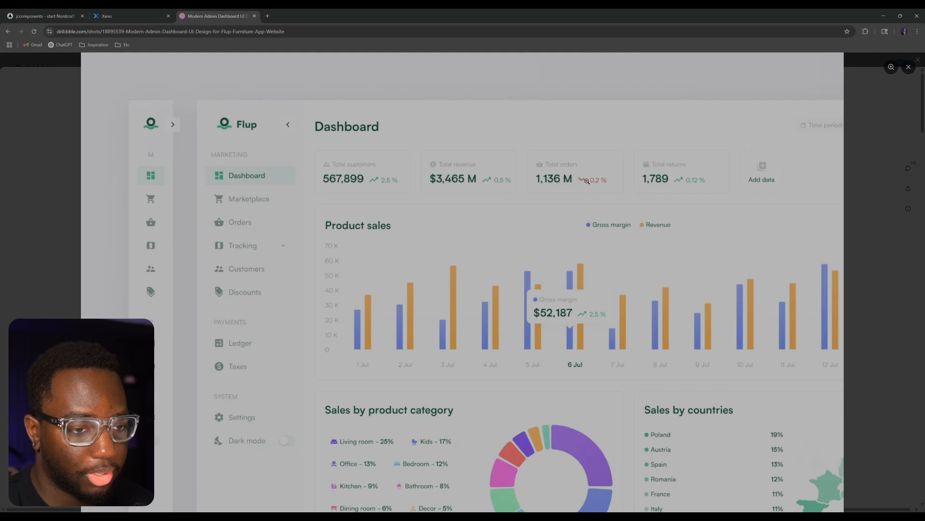
{"action": "left_click", "coordinate": [43, 16]}
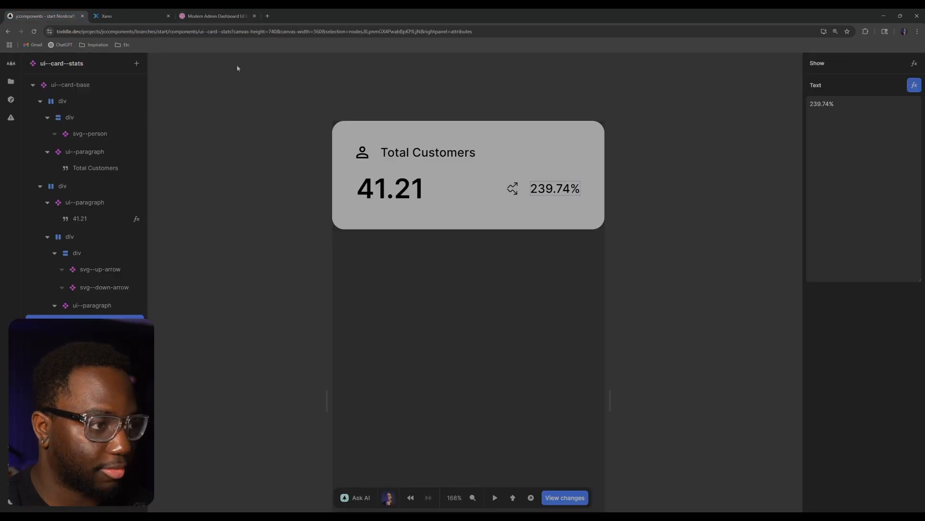
{"action": "left_click", "coordinate": [698, 195]}
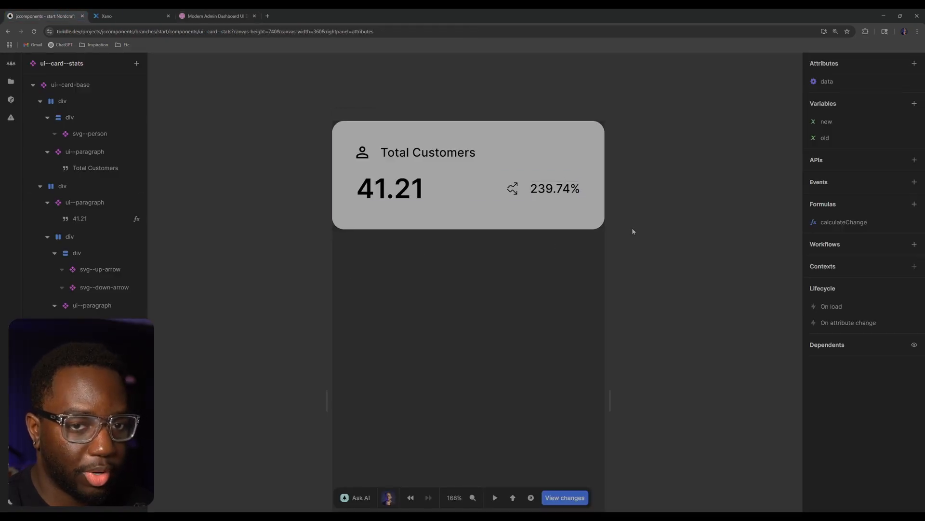
- Add a show formula to svg--up-arrow that feeds calculateChange into a Greater than comparison
{"action": "left_click", "coordinate": [105, 311]}
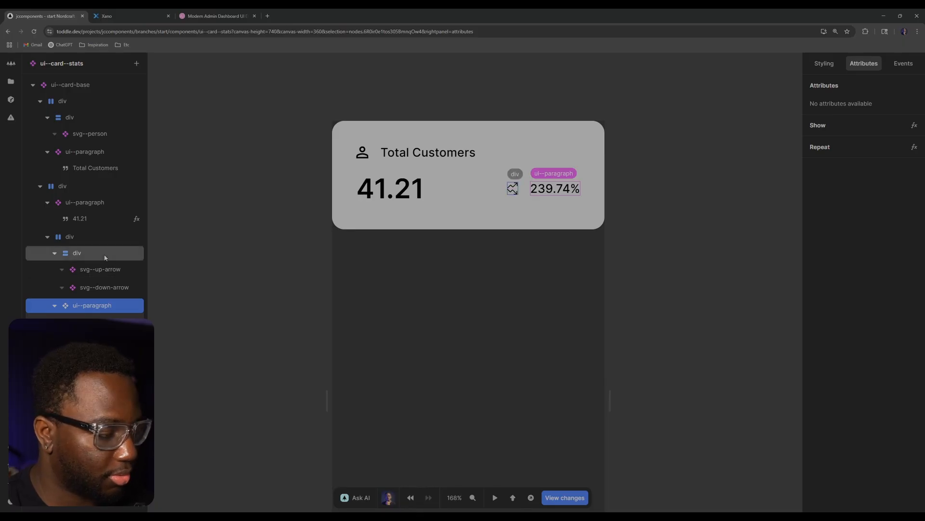
{"action": "left_click", "coordinate": [101, 269]}
{"action": "left_click", "coordinate": [77, 253]}
{"action": "left_click", "coordinate": [108, 270]}
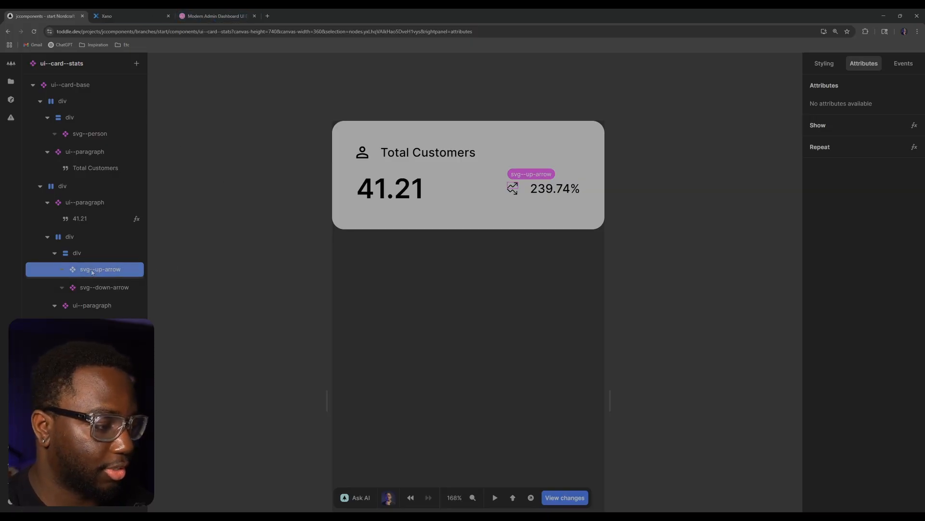
{"action": "right_click", "coordinate": [111, 274]}
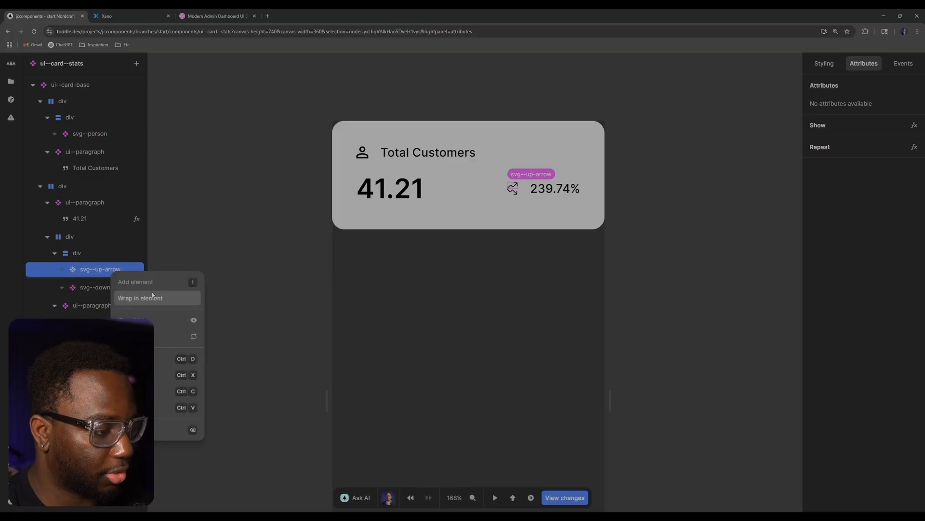
{"action": "left_click", "coordinate": [155, 320]}
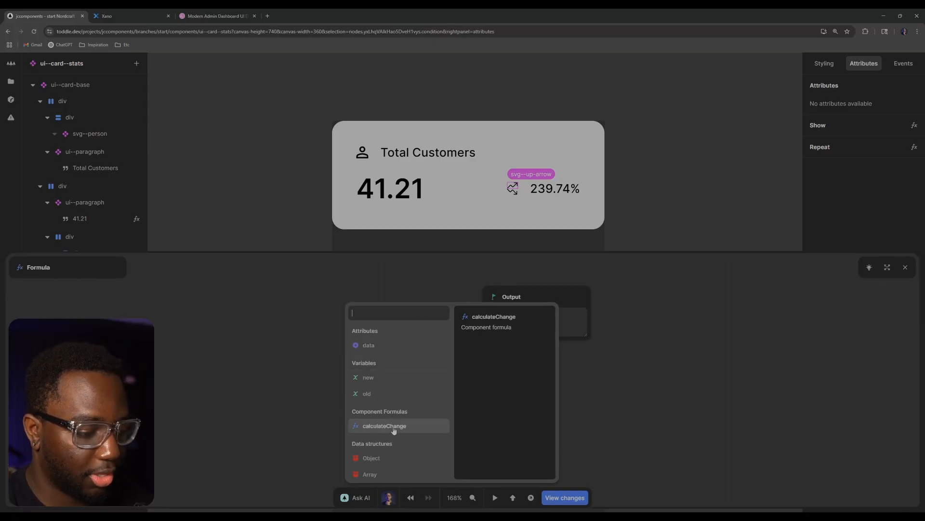
{"action": "left_click", "coordinate": [377, 427]}
{"action": "left_click", "coordinate": [467, 312]}
{"action": "type", "text": "great"}
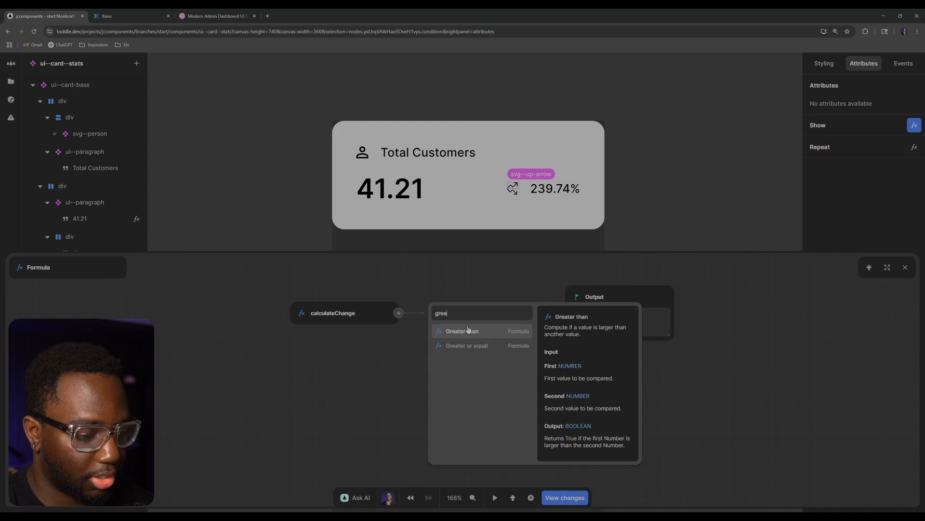
{"action": "left_click", "coordinate": [471, 332]}
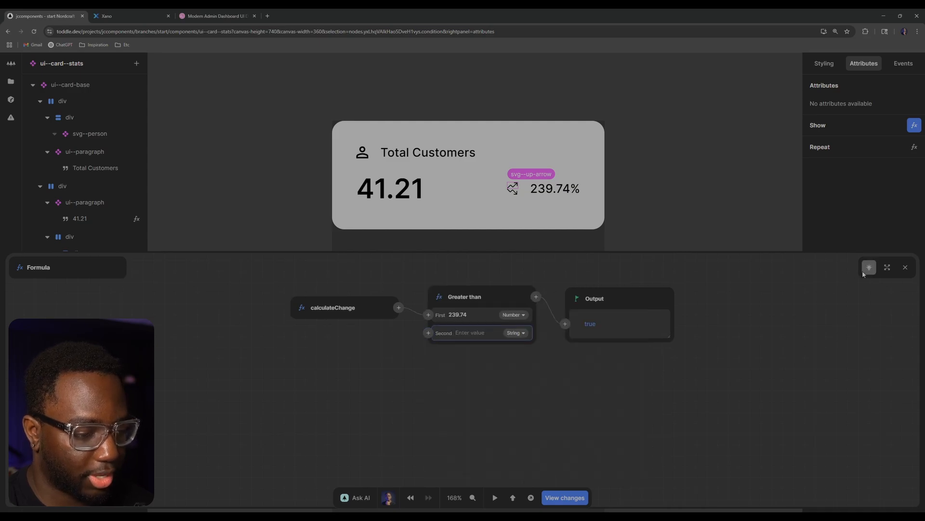
{"action": "left_click", "coordinate": [905, 267]}
- Add a show formula to svg--down-arrow that displays it only when calculateChange is Less than 0
{"action": "left_click", "coordinate": [123, 289]}
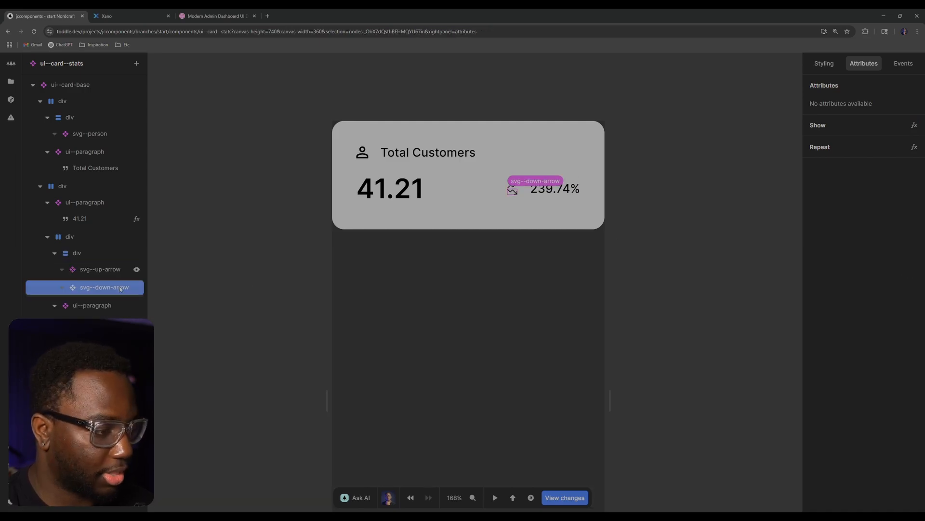
{"action": "right_click", "coordinate": [123, 289]}
{"action": "left_click", "coordinate": [181, 339]}
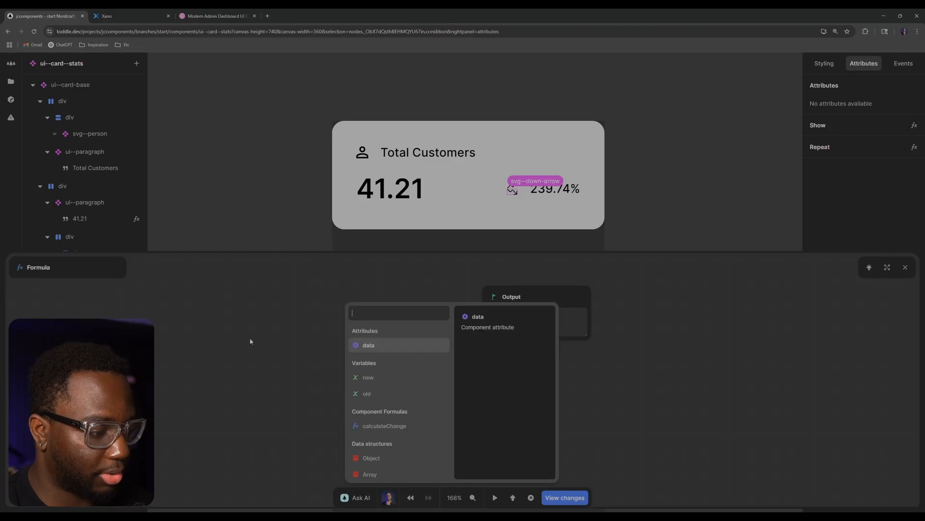
{"action": "left_click", "coordinate": [386, 426]}
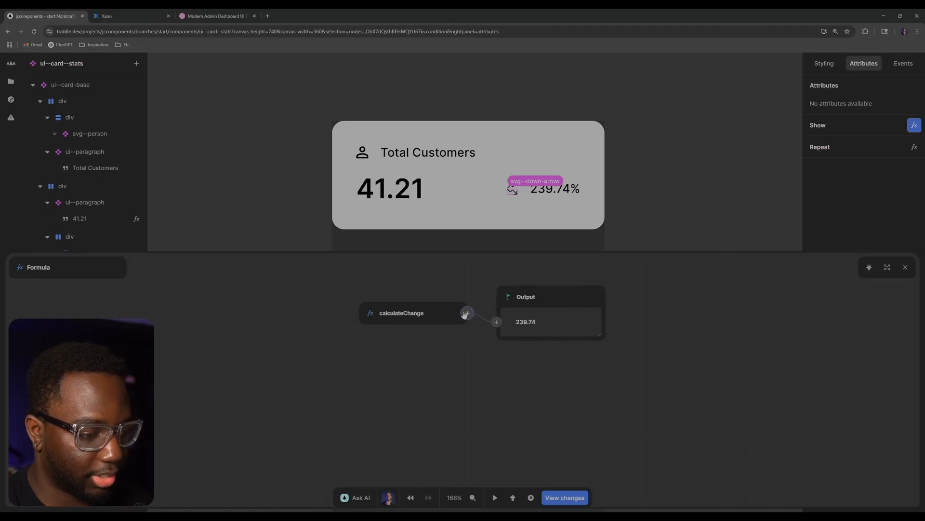
{"action": "left_click", "coordinate": [467, 313]}
{"action": "type", "text": "less"}
{"action": "key", "text": "Return"}
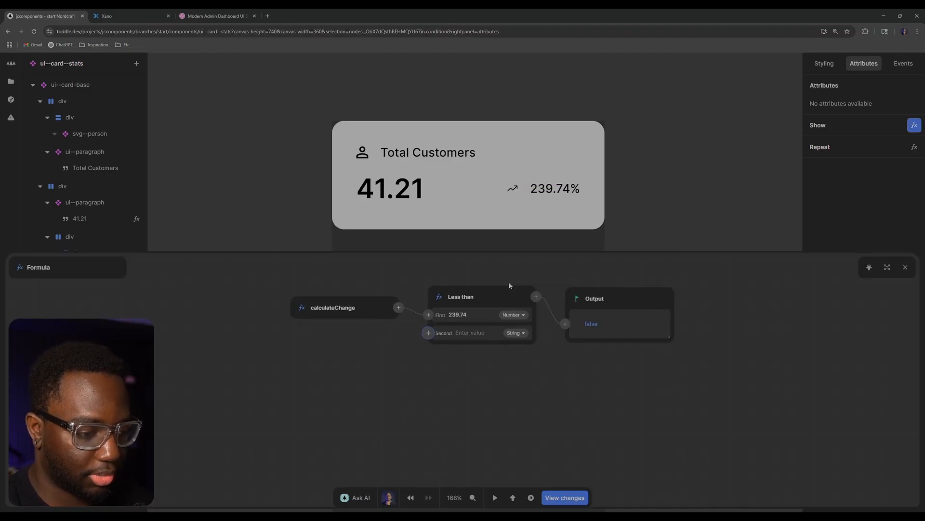
{"action": "left_click", "coordinate": [456, 332]}
{"action": "type", "text": "0"}
{"action": "left_click", "coordinate": [499, 398]}
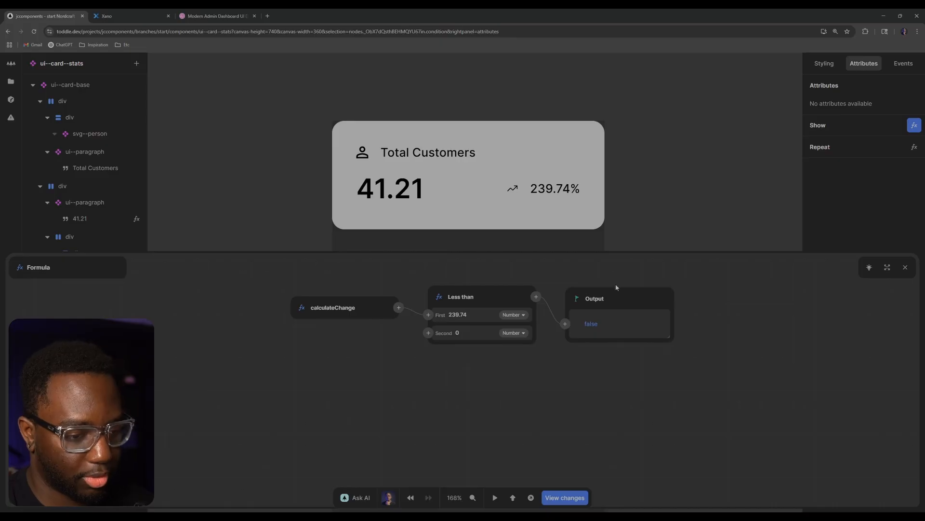
{"action": "left_click", "coordinate": [911, 268]}
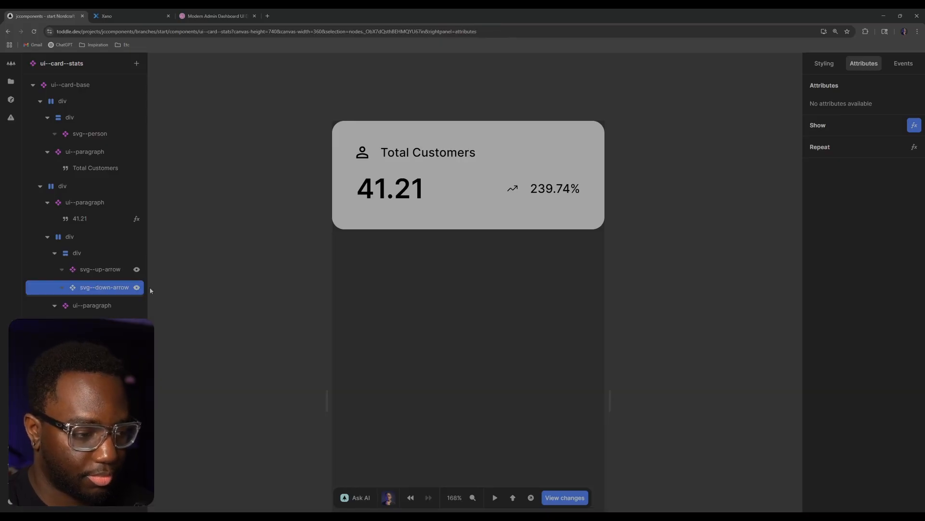
- Set the second value of svg--up-arrow's Greater than show formula to 0 and close the formula
{"action": "left_click", "coordinate": [140, 271]}
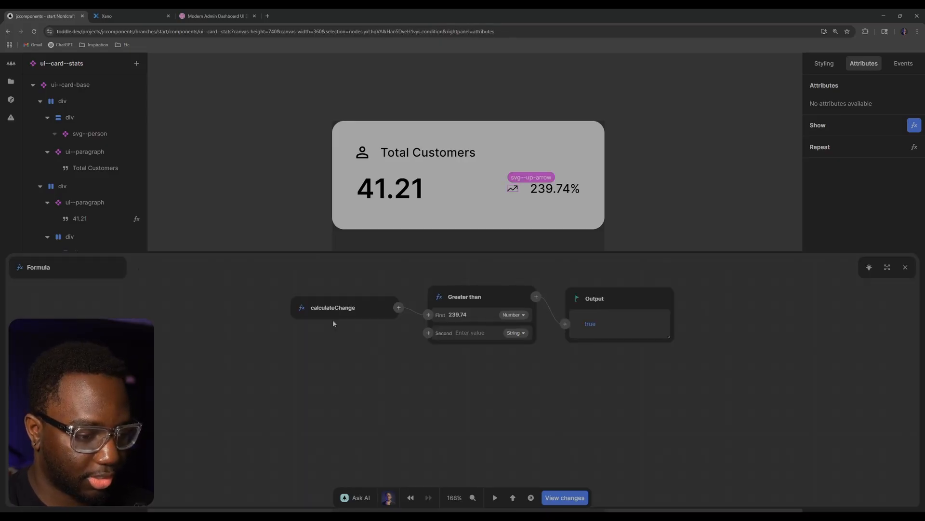
{"action": "left_click", "coordinate": [470, 333]}
{"action": "type", "text": "0"}
{"action": "left_click", "coordinate": [665, 377]}
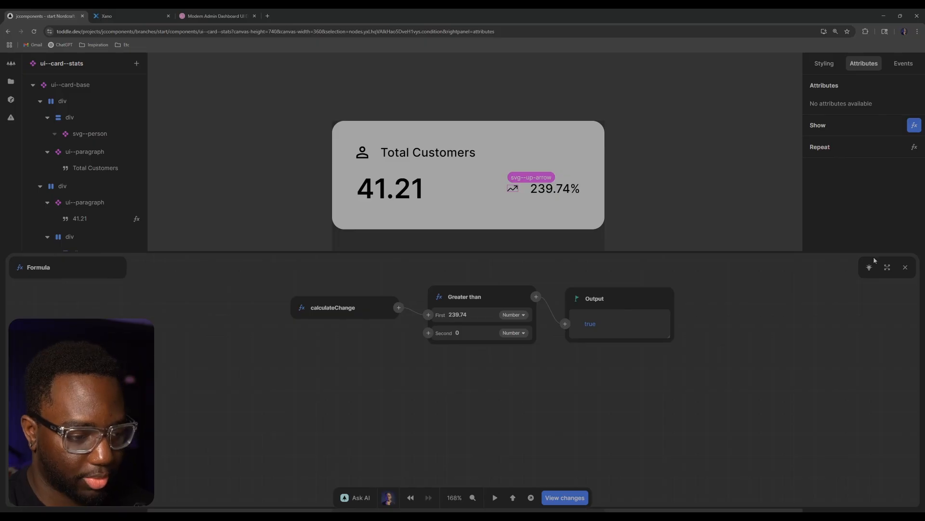
{"action": "left_click", "coordinate": [905, 267]}
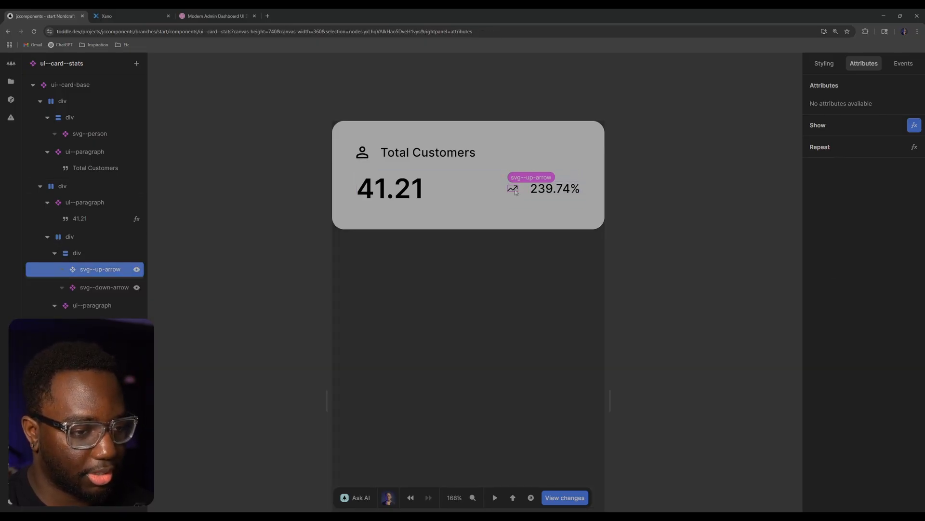
{"action": "left_click", "coordinate": [104, 255]}
{"action": "left_click", "coordinate": [54, 253]}
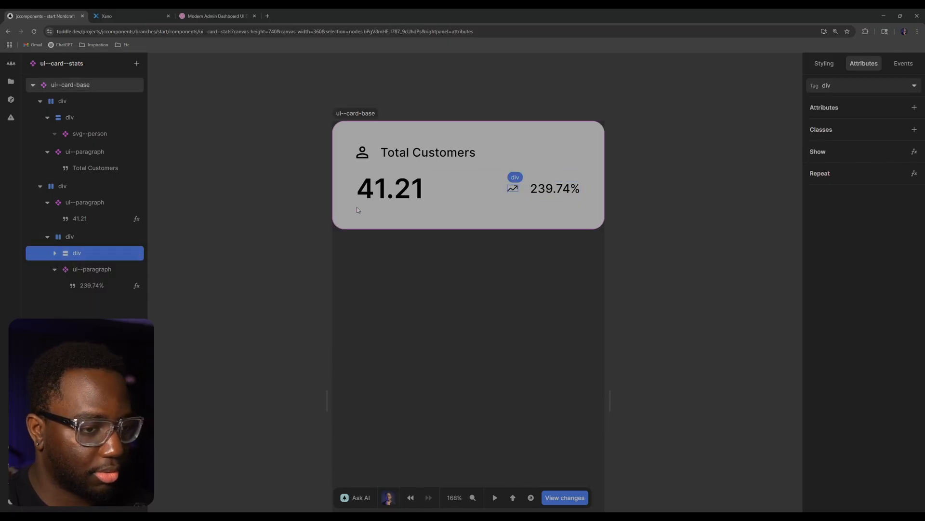
{"action": "left_click", "coordinate": [54, 252]}
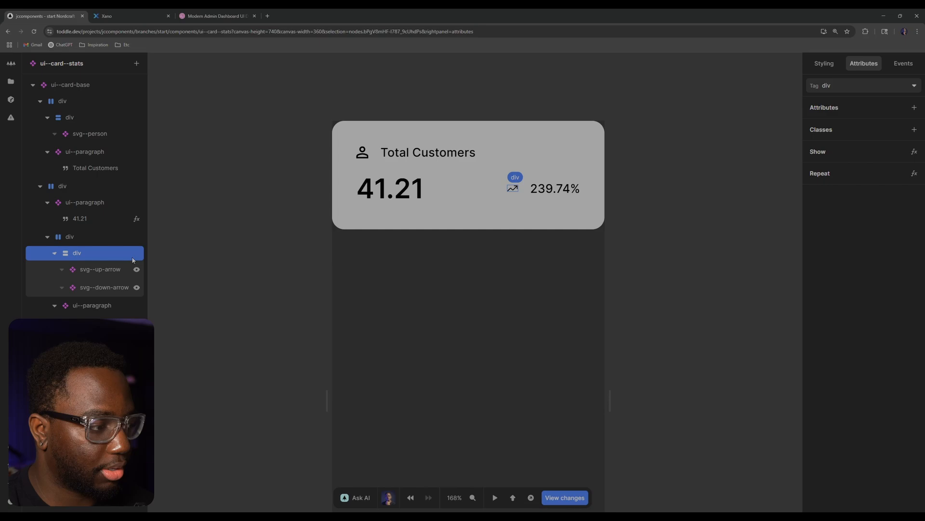
{"action": "left_click", "coordinate": [101, 305]}
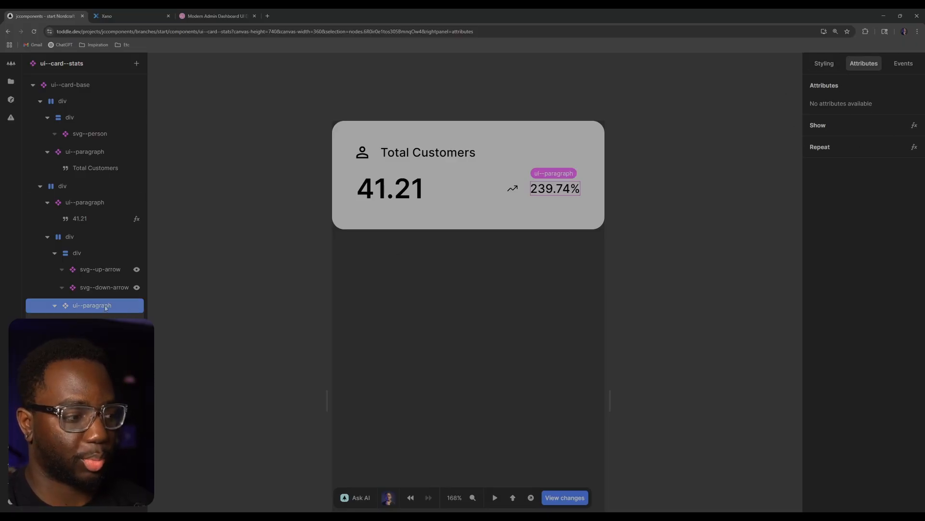
{"action": "left_click", "coordinate": [822, 64]}
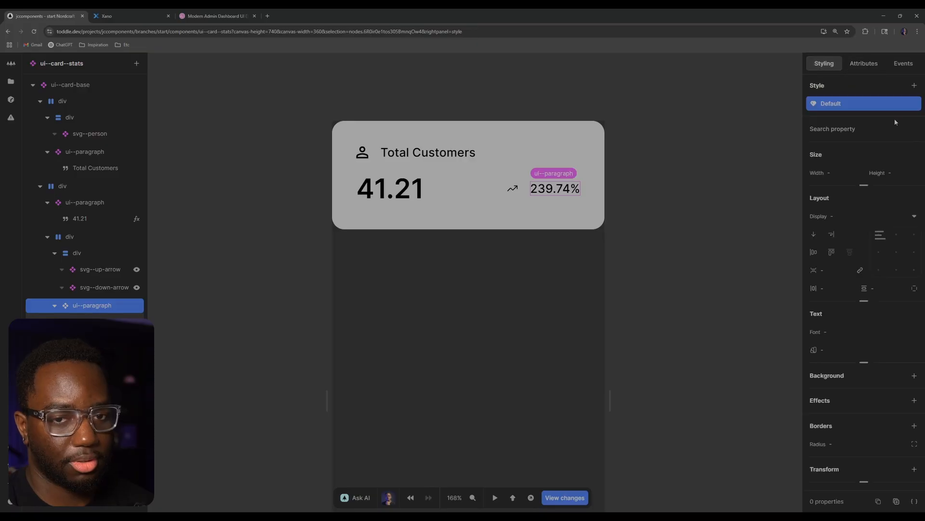
{"action": "left_click", "coordinate": [914, 85]}
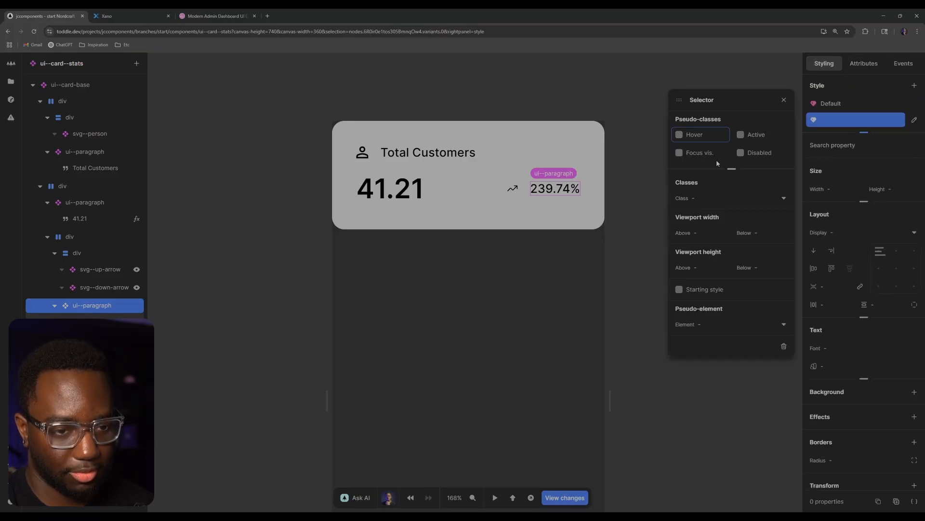
{"action": "left_click", "coordinate": [711, 201]}
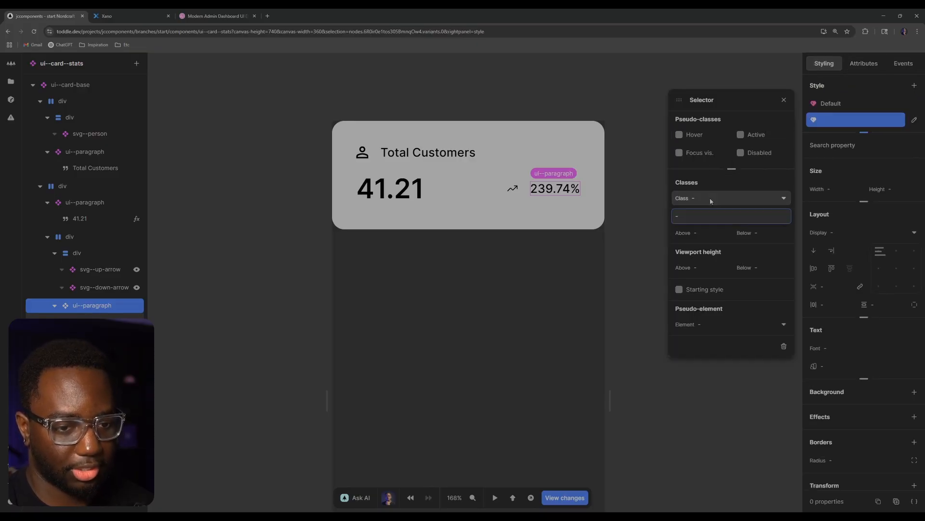
{"action": "left_click", "coordinate": [722, 193]}
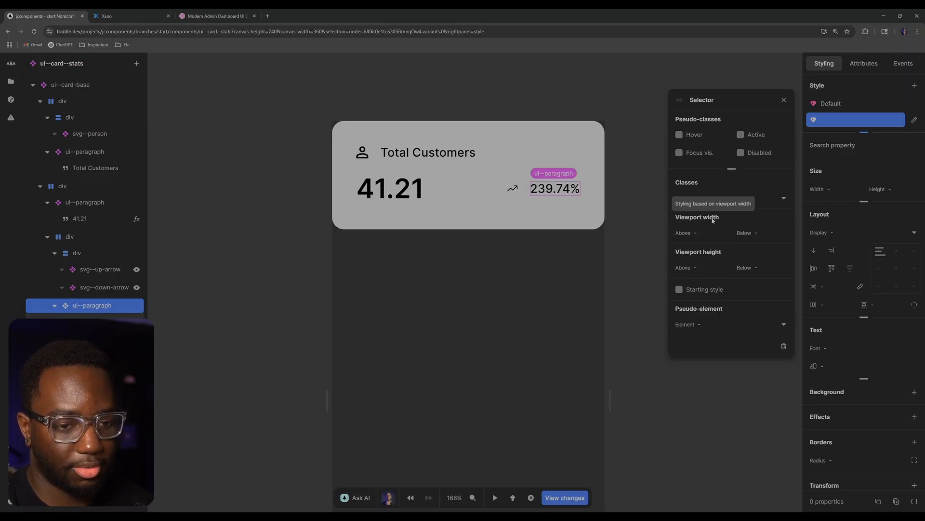
{"action": "left_click", "coordinate": [783, 101]}
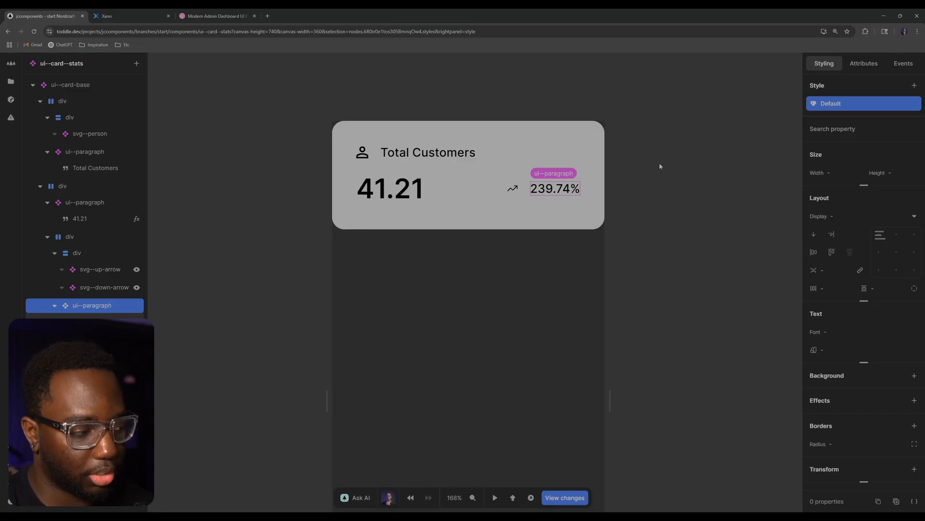
- Wrap the percentage's ui--paragraph, below the trend arrows, in a new div
{"action": "left_click", "coordinate": [55, 305]}
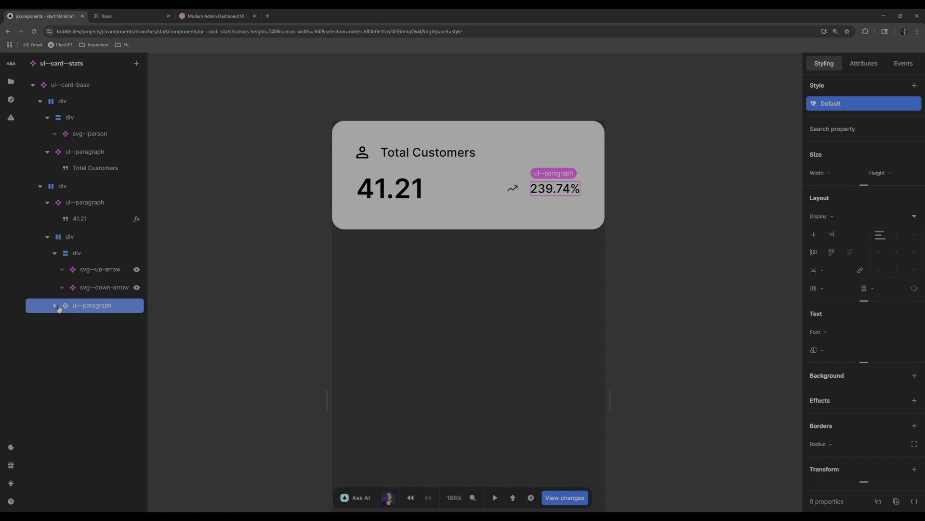
{"action": "right_click", "coordinate": [84, 307]}
{"action": "left_click", "coordinate": [116, 333]}
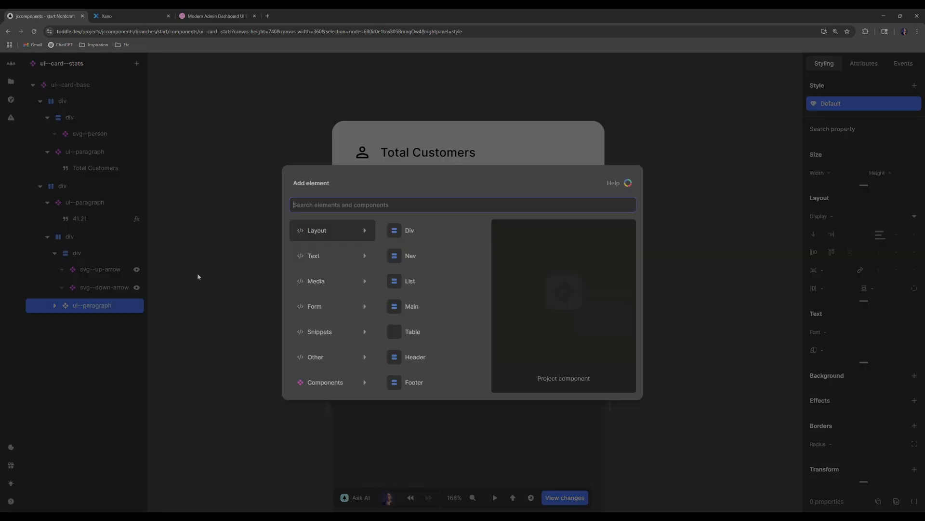
{"action": "type", "text": "div"}
{"action": "key", "text": "Return"}
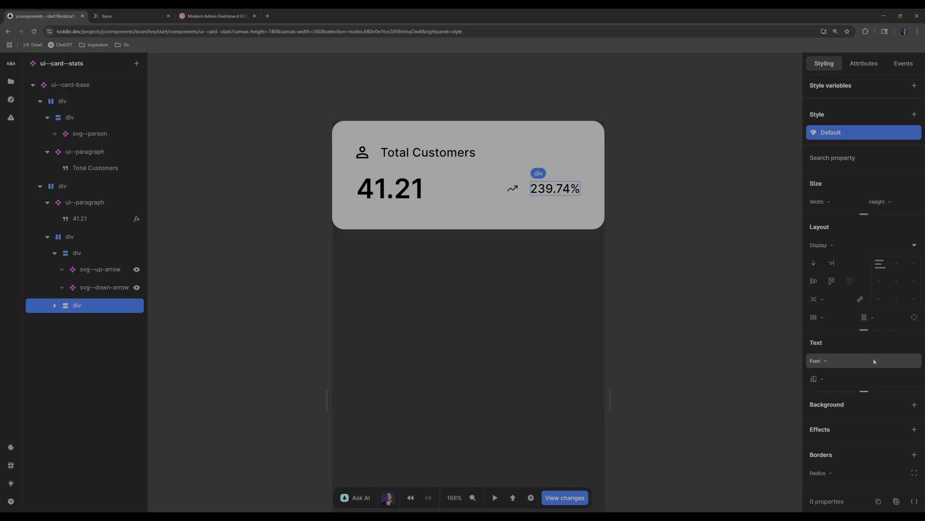
- Set the wrapper div's text colour to the teal green #269285
{"action": "left_click", "coordinate": [869, 378]}
{"action": "left_click", "coordinate": [720, 326]}
{"action": "left_click_drag", "start_coordinate": [721, 326], "coordinate": [736, 327]}
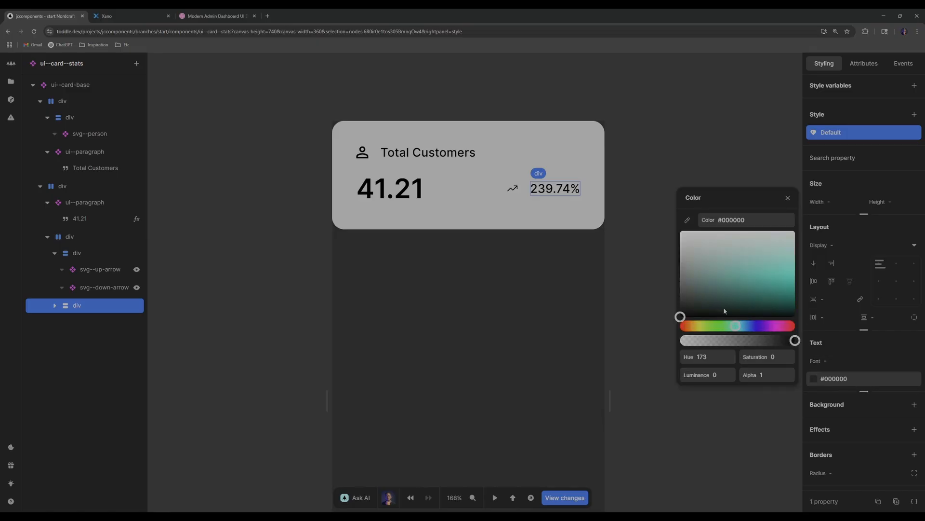
{"action": "left_click", "coordinate": [753, 337]}
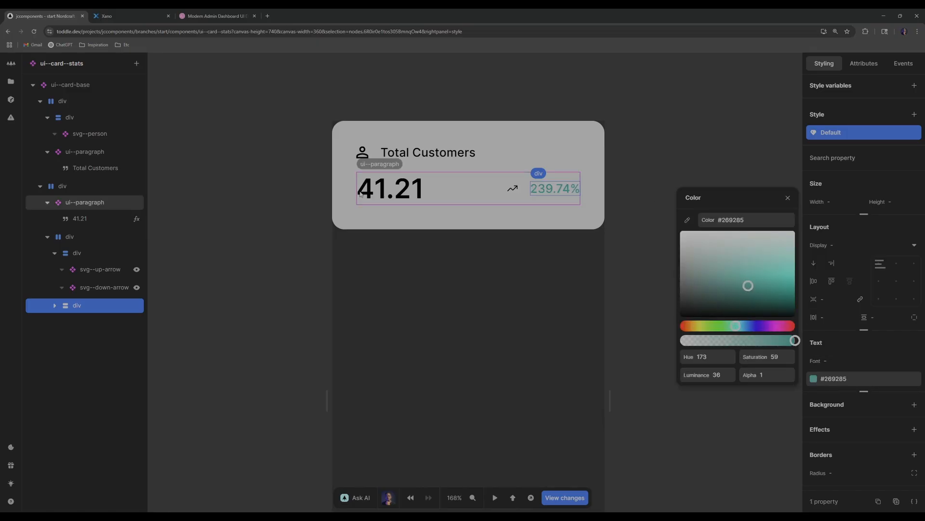
- Open the ui--paragraph component to check its root element's text colour setting, and return to ui--card--stats
{"action": "left_click", "coordinate": [55, 305]}
{"action": "left_click", "coordinate": [116, 323]}
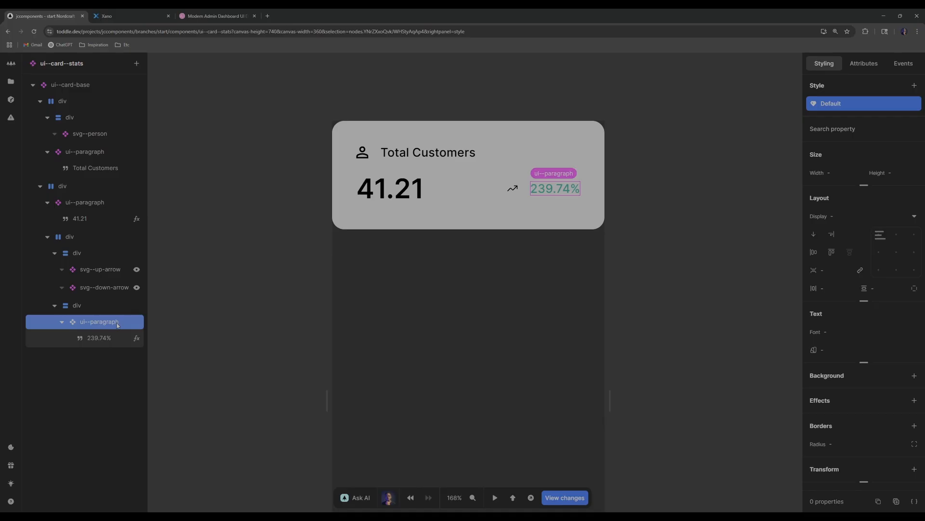
{"action": "double_click", "coordinate": [102, 324]}
{"action": "left_click", "coordinate": [91, 87]}
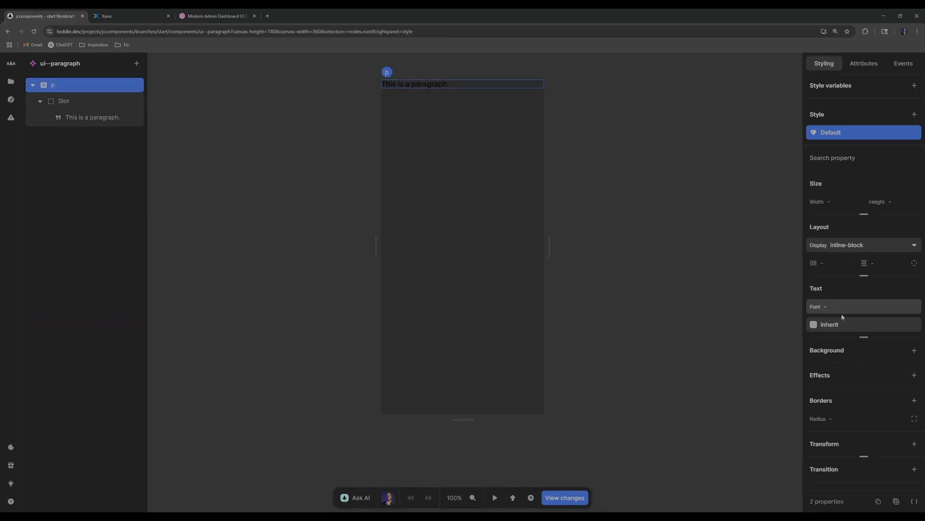
{"action": "left_click", "coordinate": [846, 324]}
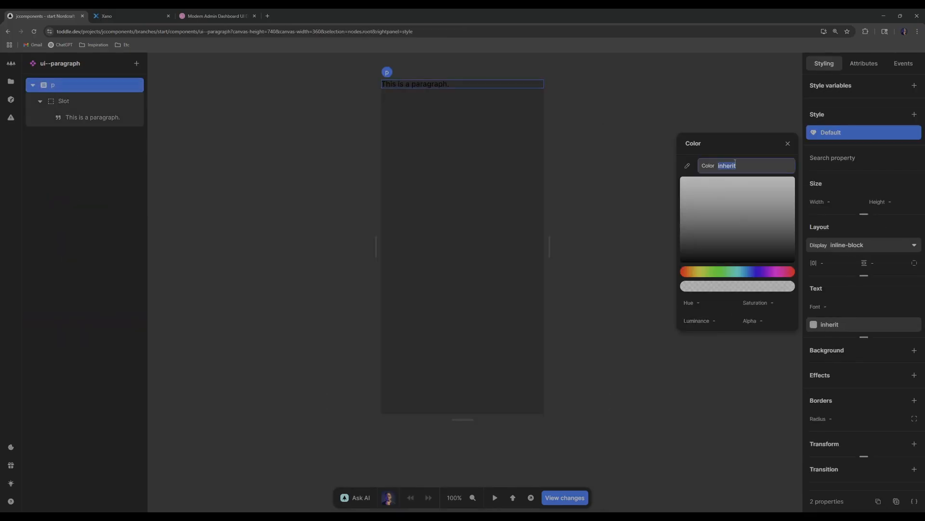
{"action": "left_click", "coordinate": [530, 124]}
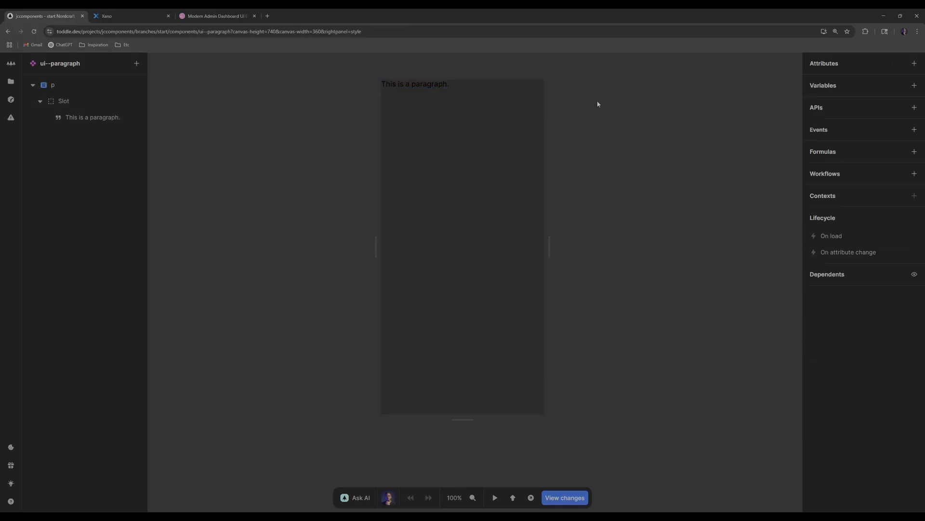
{"action": "key", "text": "alt+Left"}
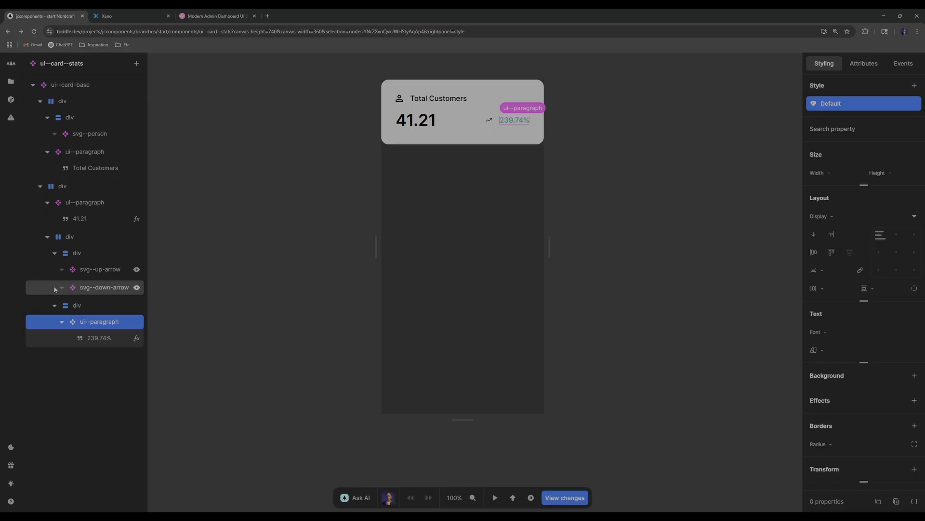
- Delete all style properties from the div wrapping the percentage paragraph, including its text colour
{"action": "left_click", "coordinate": [98, 307]}
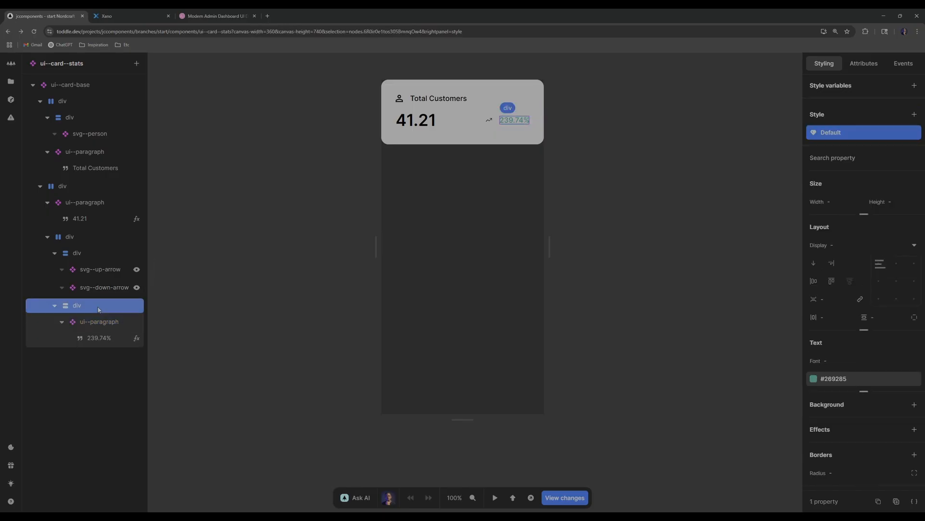
{"action": "left_click", "coordinate": [98, 321]}
{"action": "left_click", "coordinate": [101, 308]}
{"action": "left_click", "coordinate": [829, 378]}
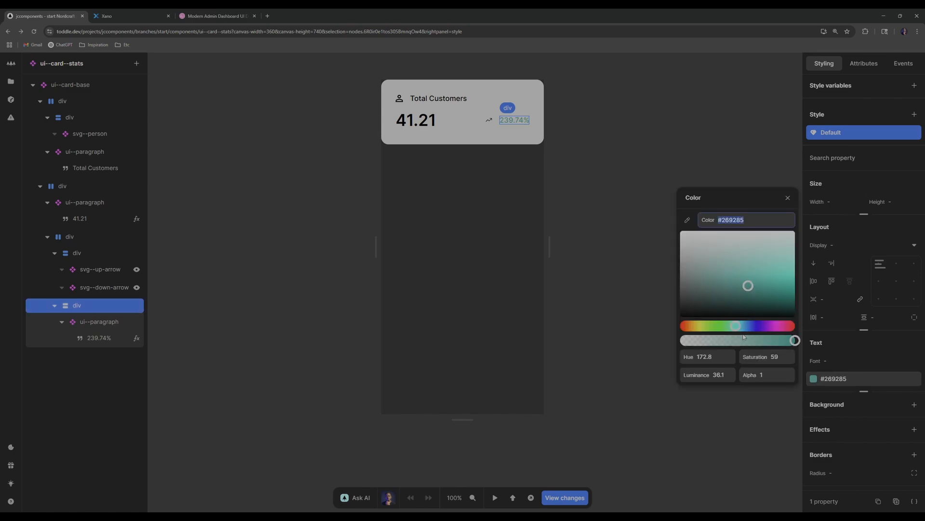
{"action": "left_click", "coordinate": [913, 501]}
{"action": "left_click", "coordinate": [903, 160]}
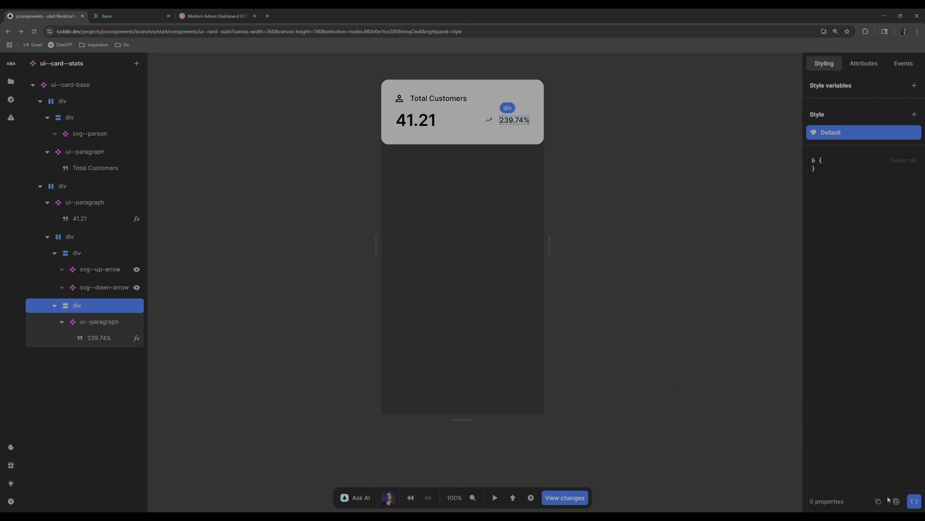
{"action": "left_click", "coordinate": [914, 502]}
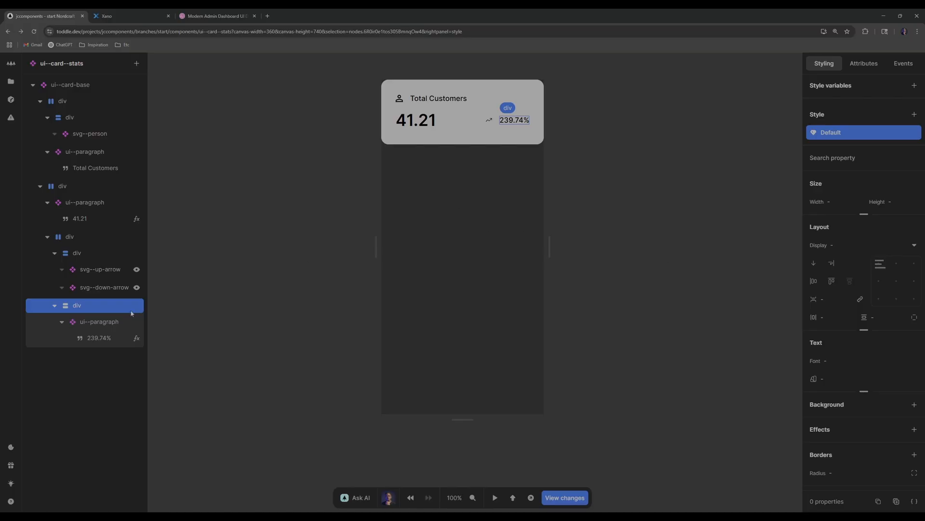
- Switch to the Dribbble dashboard shot to examine the colours of its trend percentages, and return to toddle
{"action": "left_click", "coordinate": [123, 15]}
{"action": "left_click", "coordinate": [213, 13]}
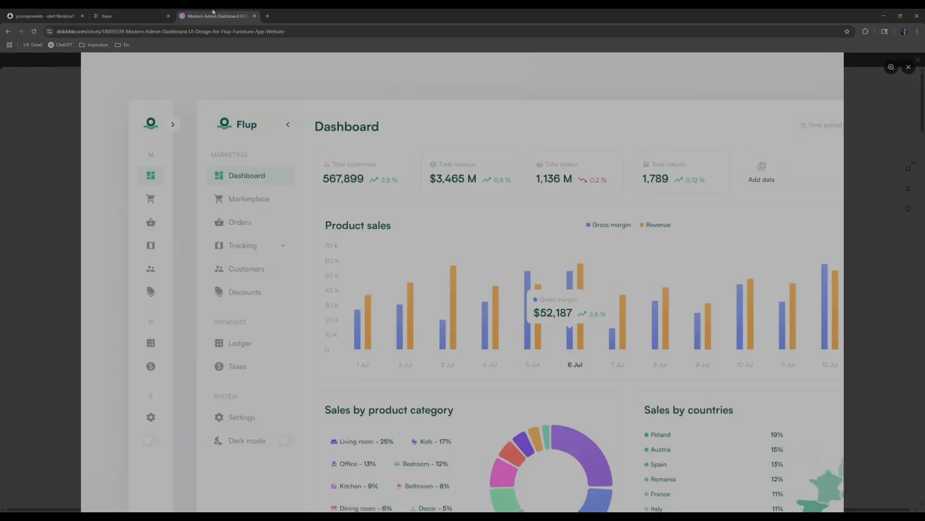
{"action": "left_click", "coordinate": [43, 16]}
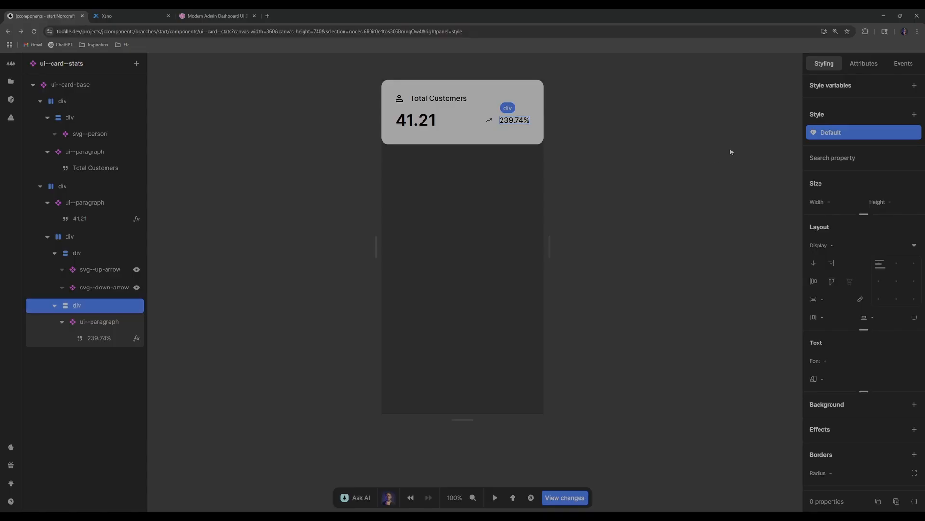
- Add a class named green to the div wrapping the percentage paragraph
{"action": "left_click", "coordinate": [863, 63]}
{"action": "left_click", "coordinate": [914, 130]}
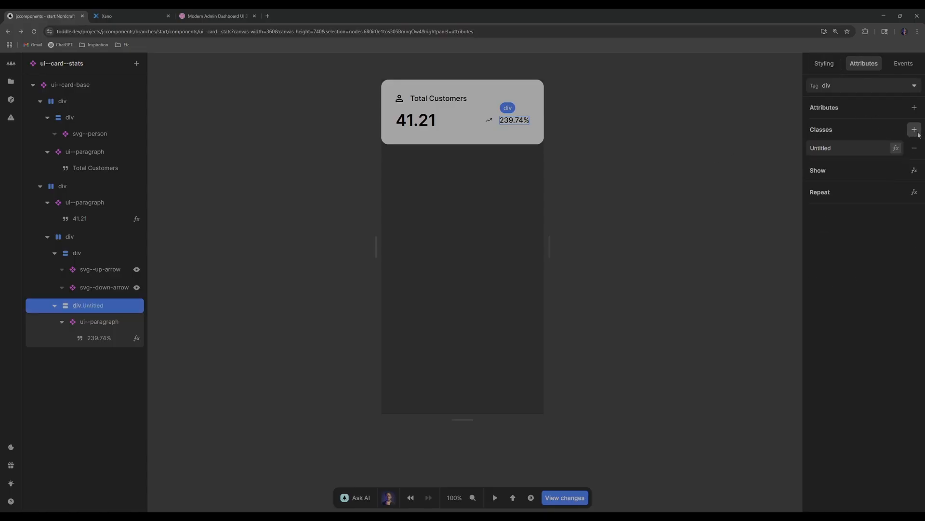
{"action": "double_click", "coordinate": [835, 146]}
{"action": "type", "text": "green"}
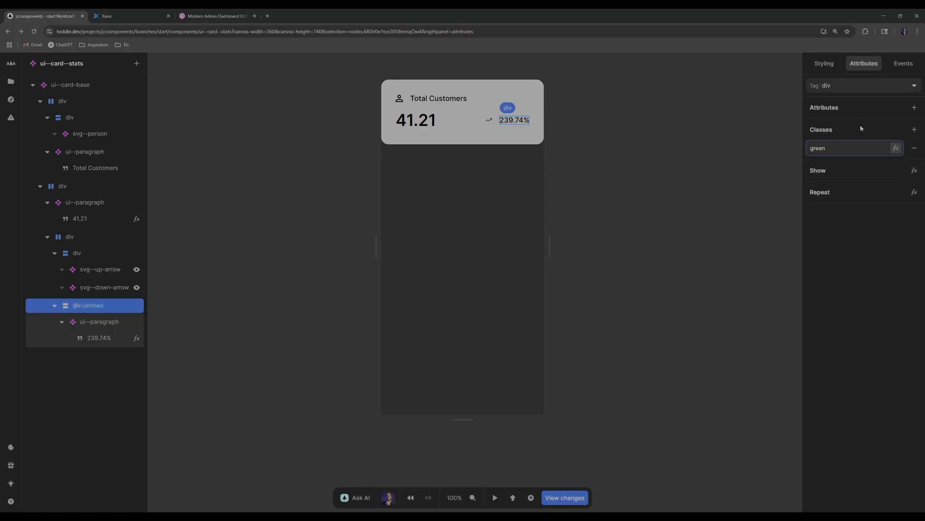
{"action": "key", "text": "Return"}
- Open the green class's formula without editing it, and review the Less than show formula on svg--down-arrow
{"action": "left_click", "coordinate": [896, 148]}
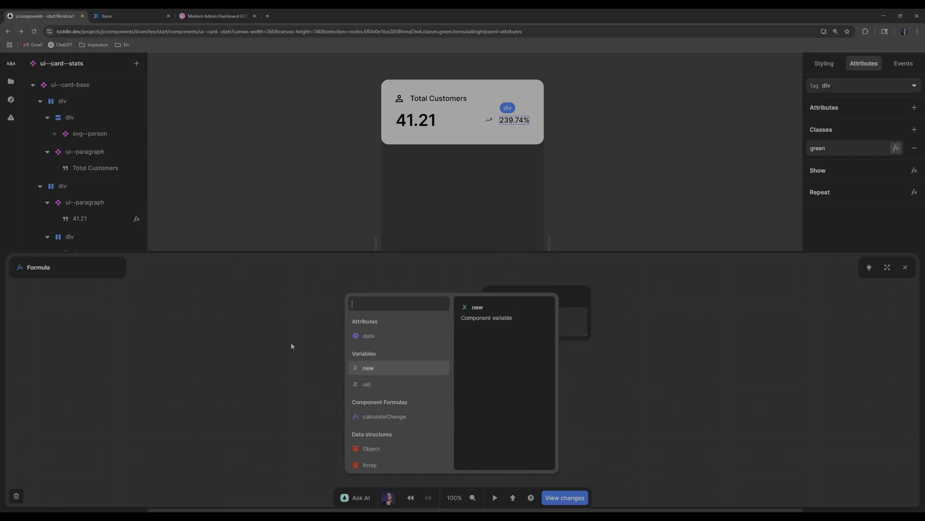
{"action": "left_click", "coordinate": [222, 232]}
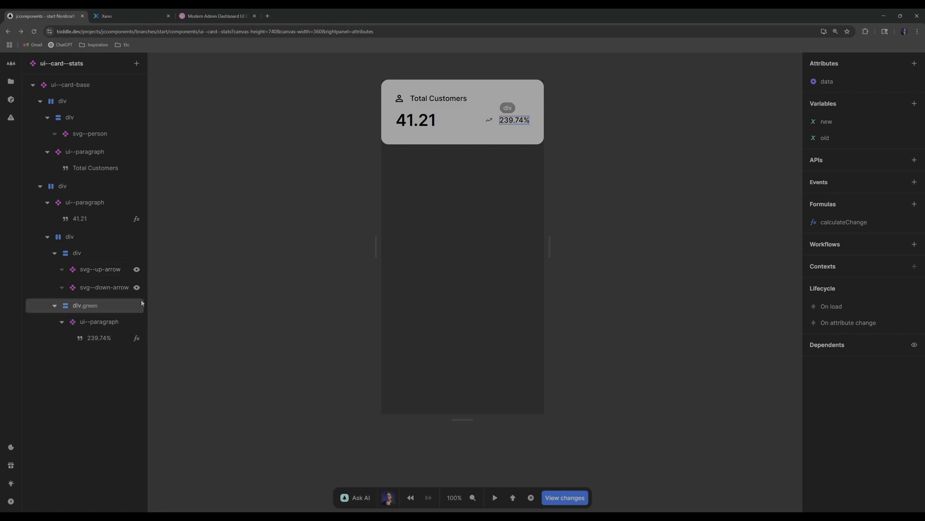
{"action": "left_click", "coordinate": [136, 288]}
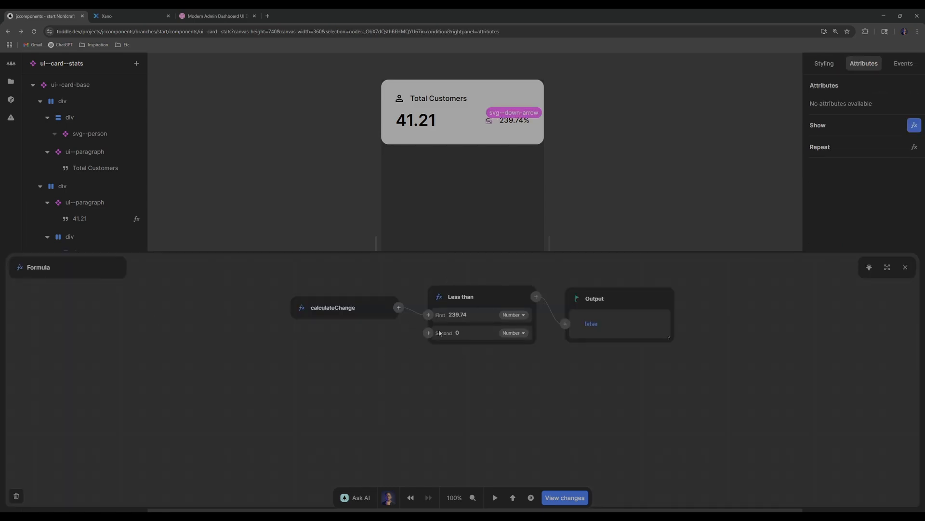
{"action": "left_click", "coordinate": [297, 157]}
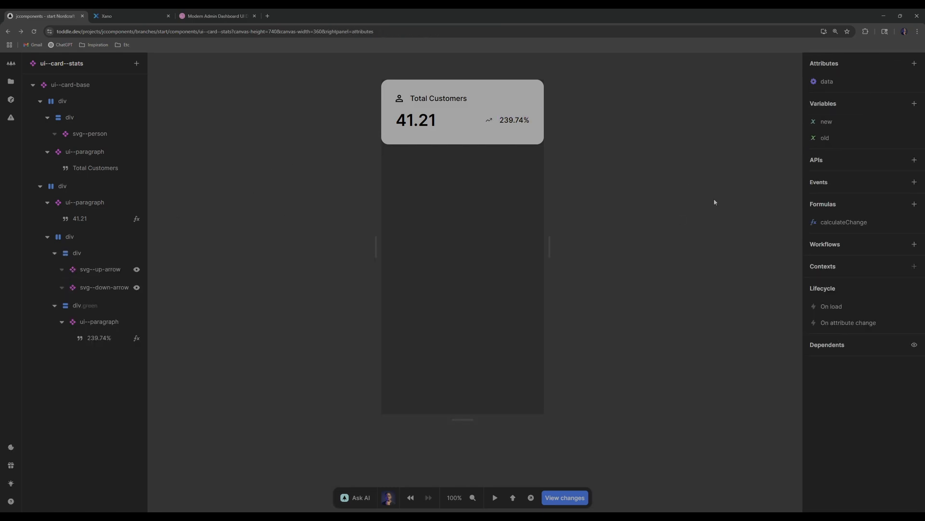
- Create a new component formula named isPositive
{"action": "left_click", "coordinate": [915, 204]}
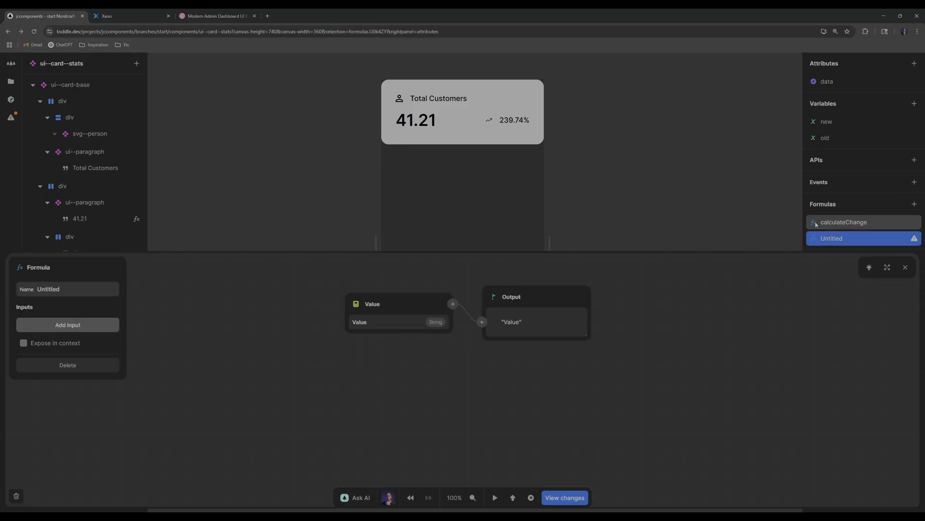
{"action": "left_click", "coordinate": [80, 286]}
{"action": "key", "text": "BackSpace"}
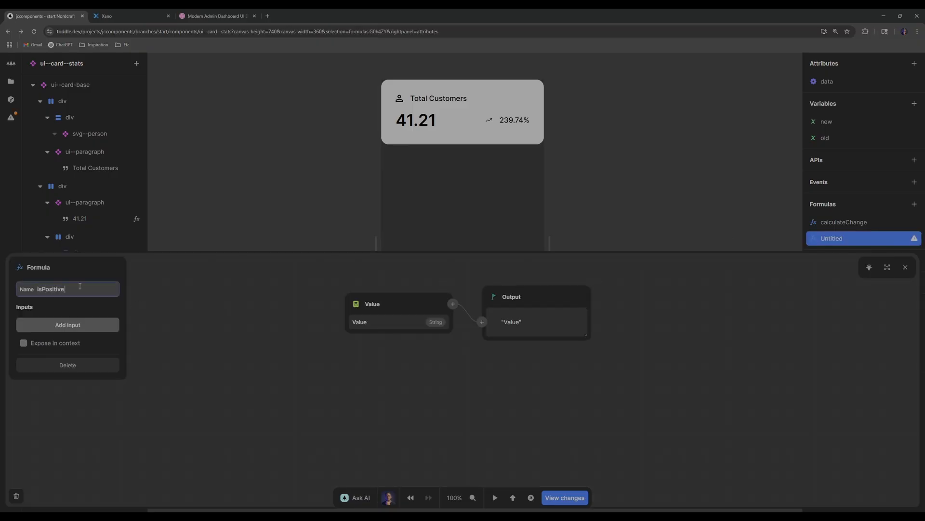
{"action": "key", "text": "Return"}
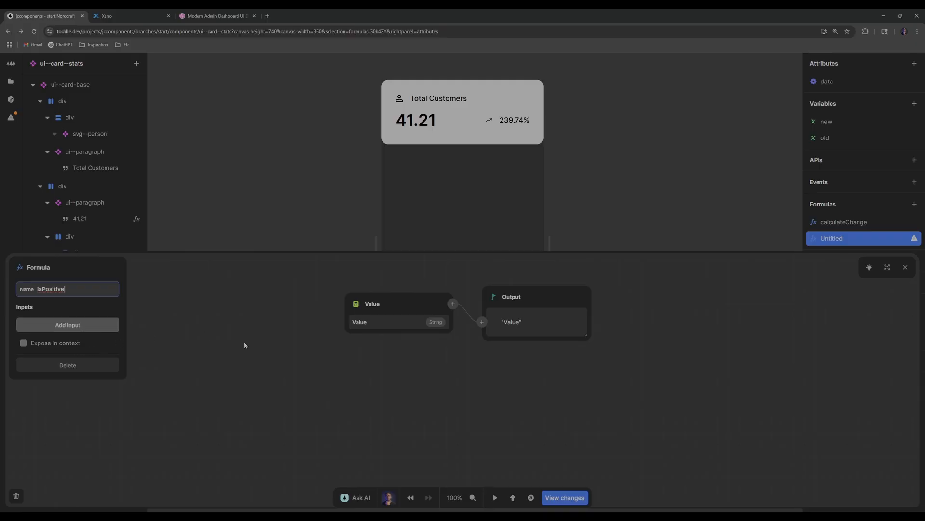
- Make isPositive check whether calculateChange is Greater than 0
{"action": "left_click", "coordinate": [356, 306]}
{"action": "type", "text": "cal"}
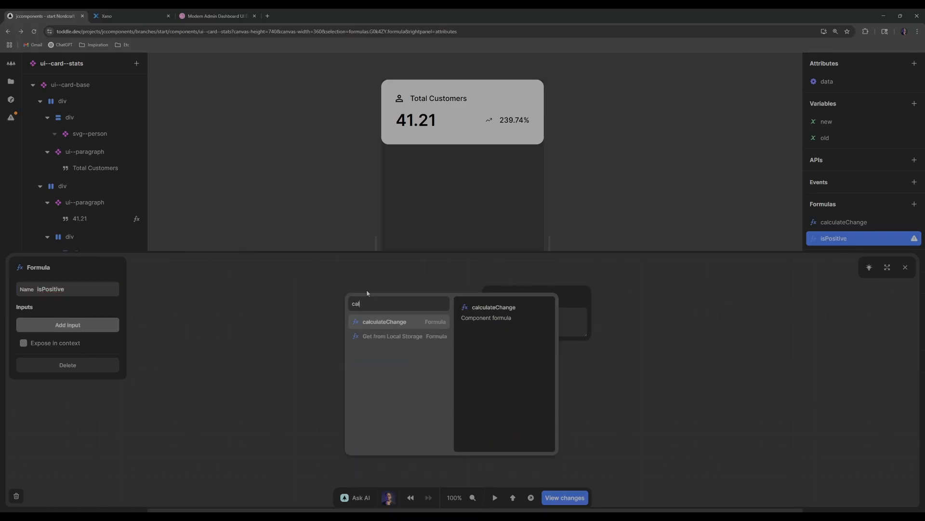
{"action": "key", "text": "Return"}
{"action": "left_click", "coordinate": [472, 312]}
{"action": "type", "text": "grea"}
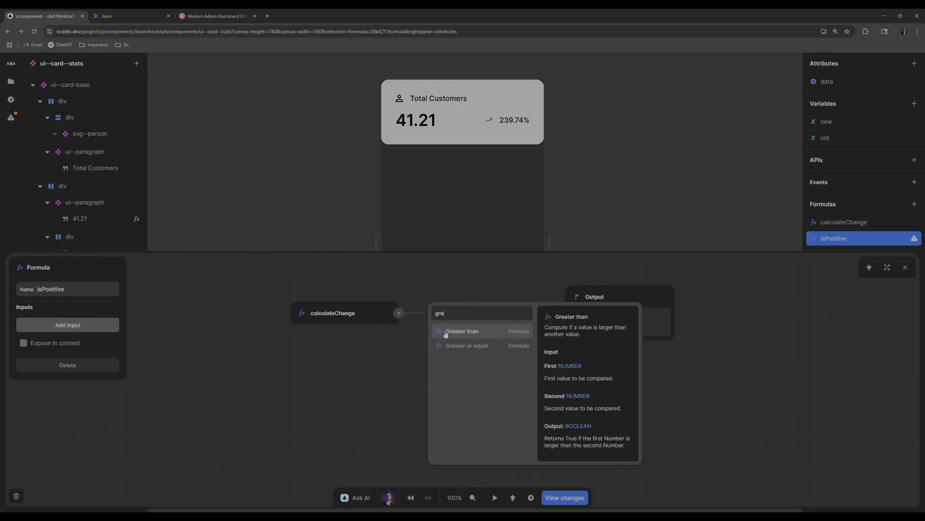
{"action": "left_click", "coordinate": [464, 334]}
{"action": "type", "text": "0"}
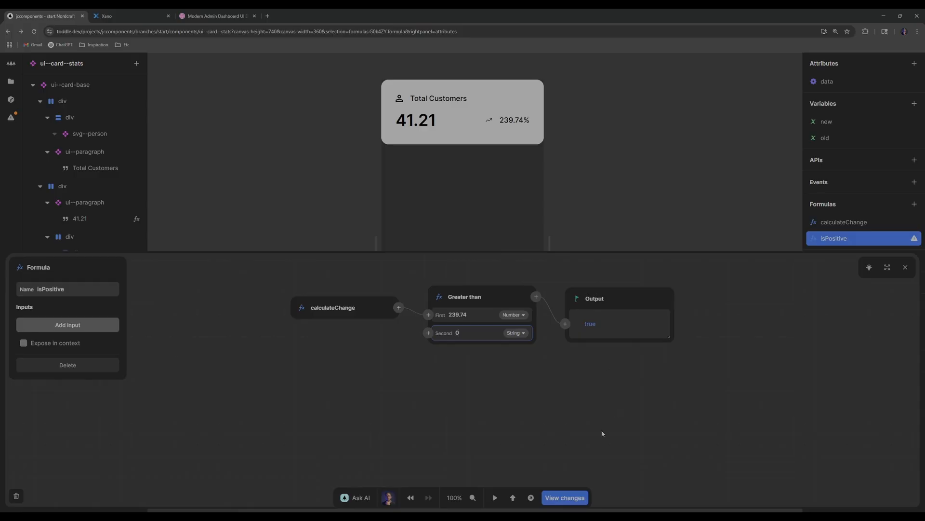
{"action": "left_click", "coordinate": [905, 268]}
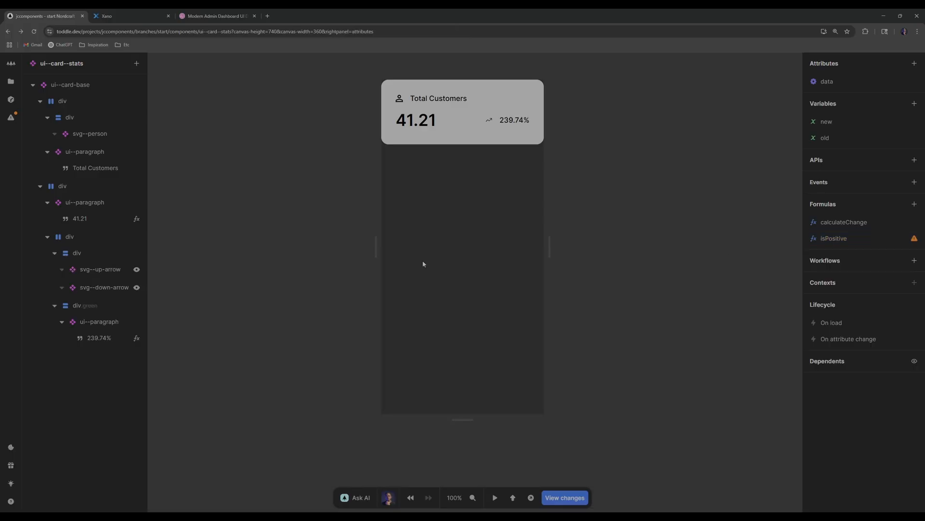
- Replace the Greater than logic in svg--up-arrow's Show formula with the isPositive formula
{"action": "left_click", "coordinate": [136, 268]}
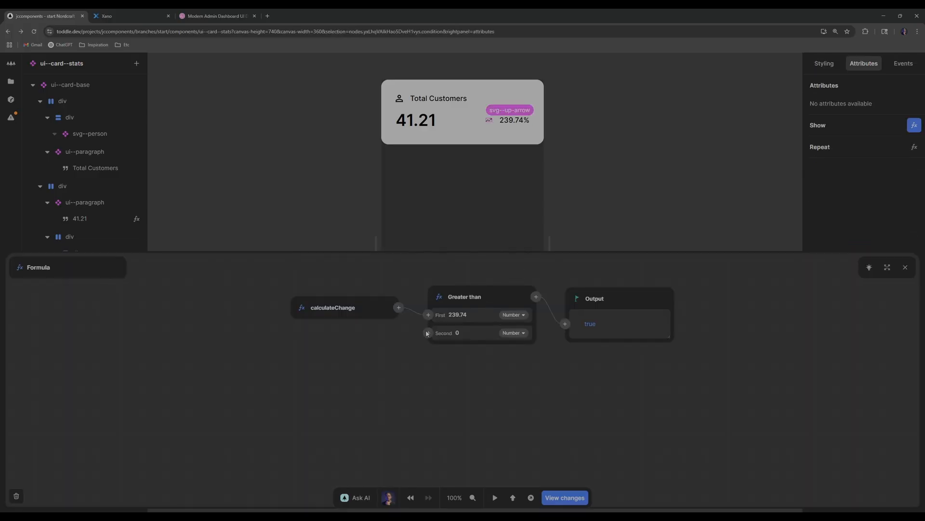
{"action": "right_click", "coordinate": [471, 296]}
{"action": "left_click", "coordinate": [514, 348]}
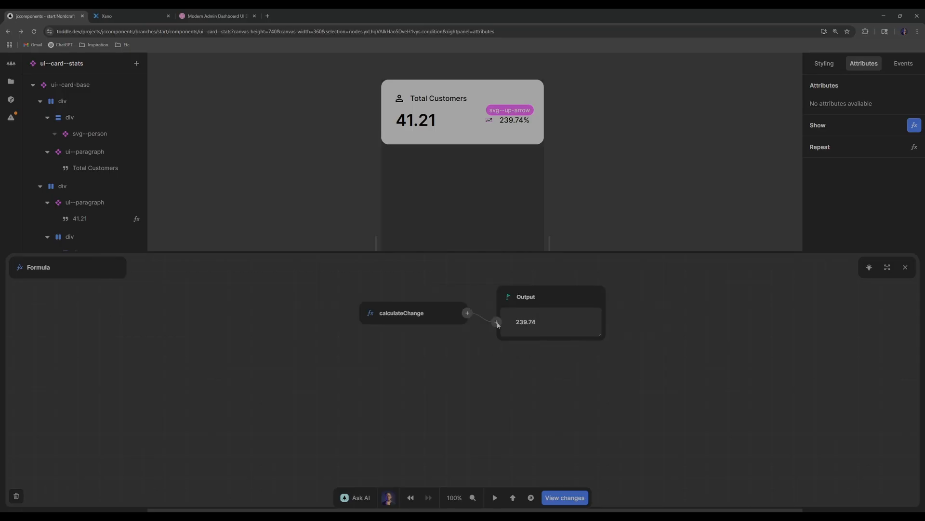
{"action": "left_click", "coordinate": [370, 313]}
{"action": "type", "text": "isp"}
{"action": "key", "text": "Return"}
{"action": "left_click", "coordinate": [905, 267]}
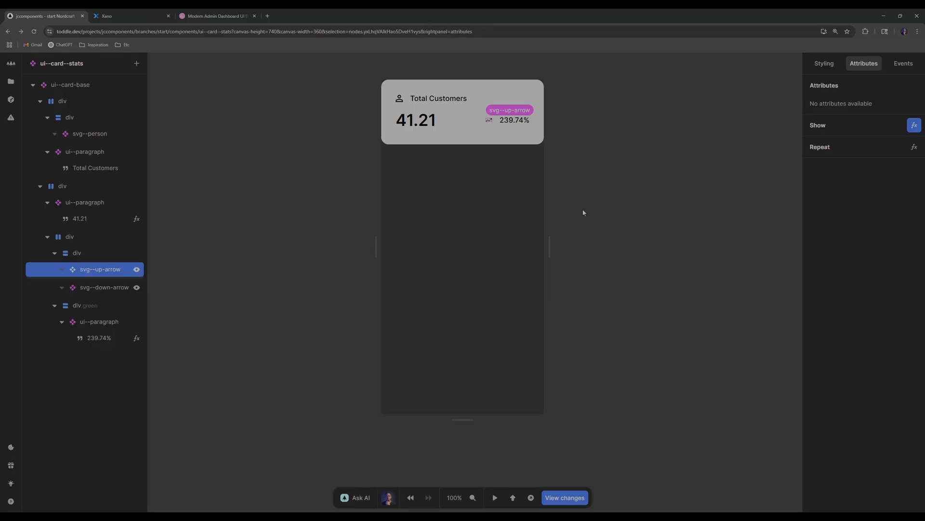
- Remove the Less than comparison from svg--down-arrow's Show formula and use isPositive in place of calculateChange
{"action": "left_click", "coordinate": [137, 288]}
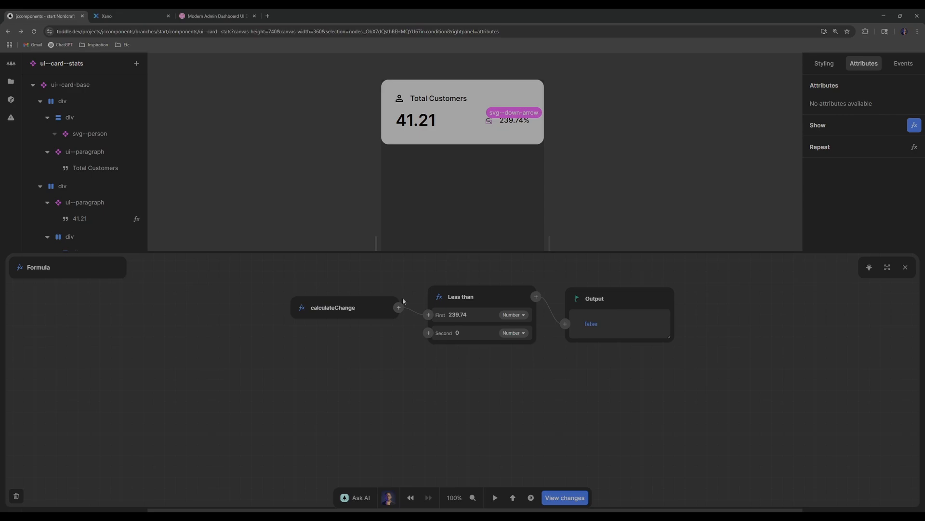
{"action": "right_click", "coordinate": [366, 305]}
{"action": "right_click", "coordinate": [487, 294]}
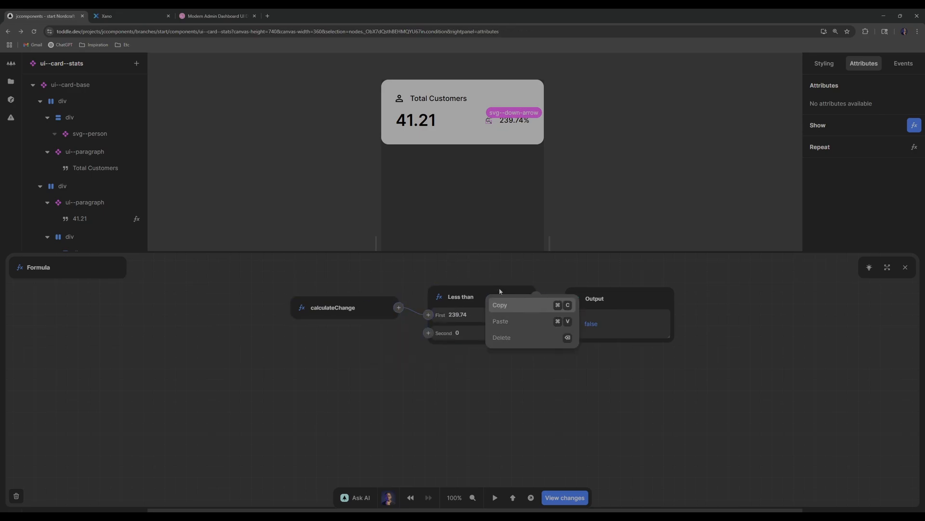
{"action": "right_click", "coordinate": [499, 288]}
{"action": "left_click", "coordinate": [528, 332]}
{"action": "left_click", "coordinate": [382, 313]}
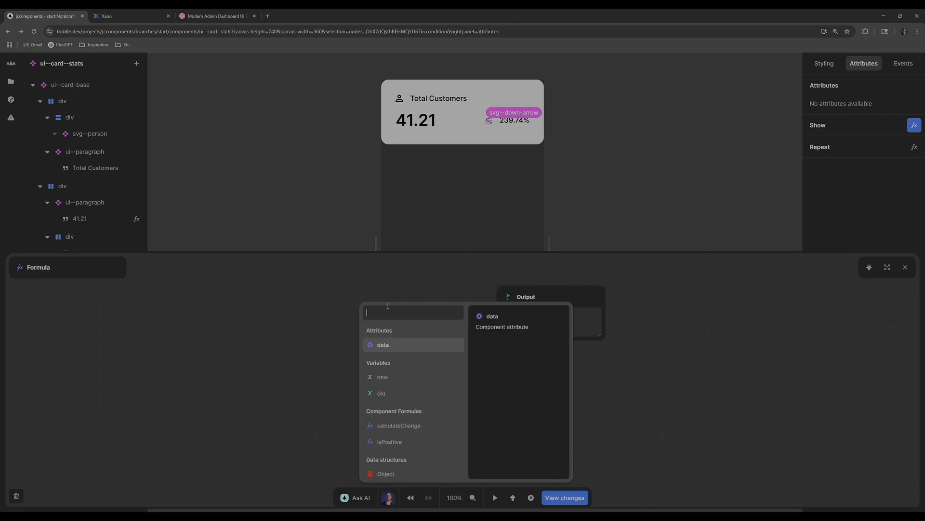
{"action": "type", "text": "isp"}
{"action": "key", "text": "Return"}
- Wrap isPositive in svg--down-arrow's Show formula with an Equals comparison against false
{"action": "left_click", "coordinate": [467, 313]}
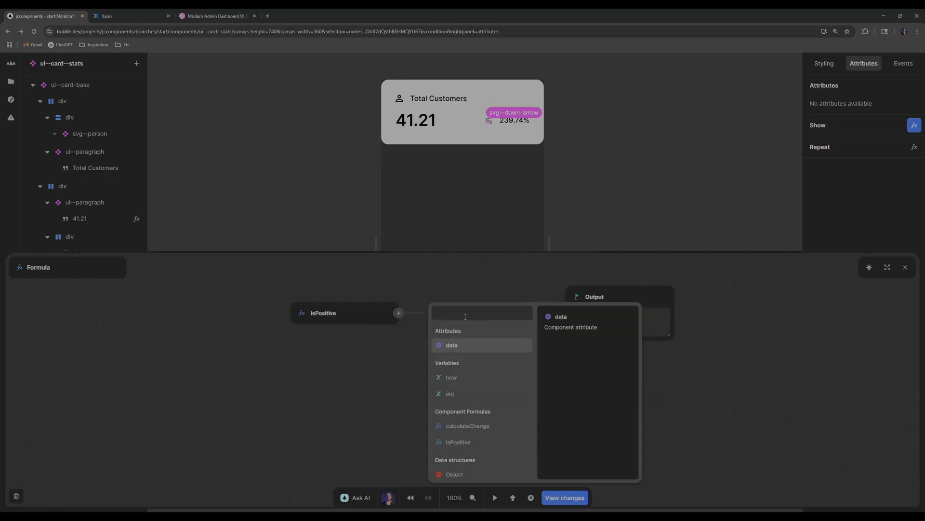
{"action": "type", "text": "eq"}
{"action": "key", "text": "Return"}
{"action": "left_click", "coordinate": [461, 336]}
{"action": "type", "text": "false"}
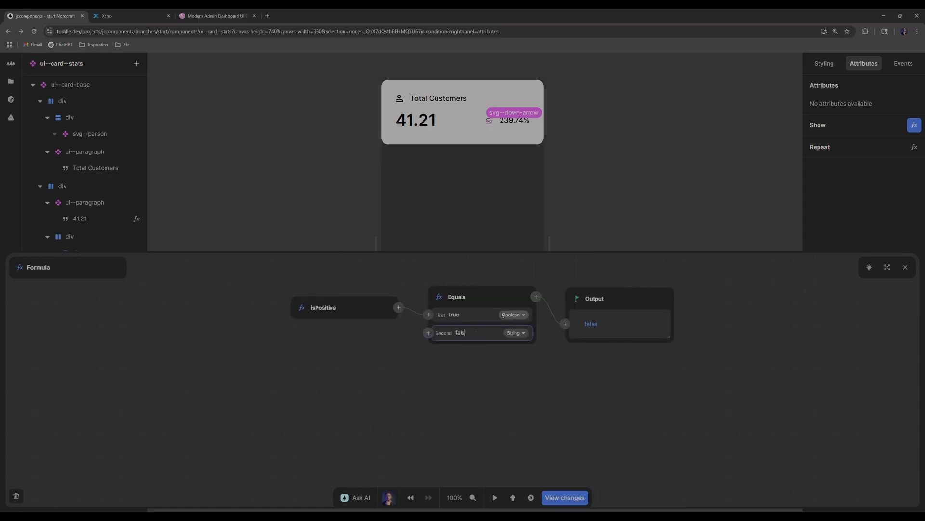
{"action": "left_click", "coordinate": [905, 268]}
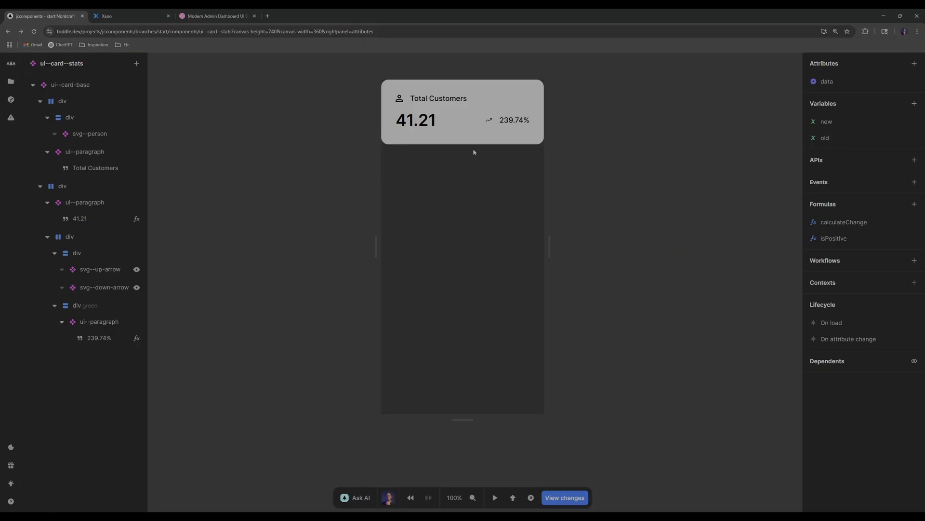
- Set the green class's formula on the div around the percentage paragraph to isPositive
{"action": "left_click", "coordinate": [100, 307]}
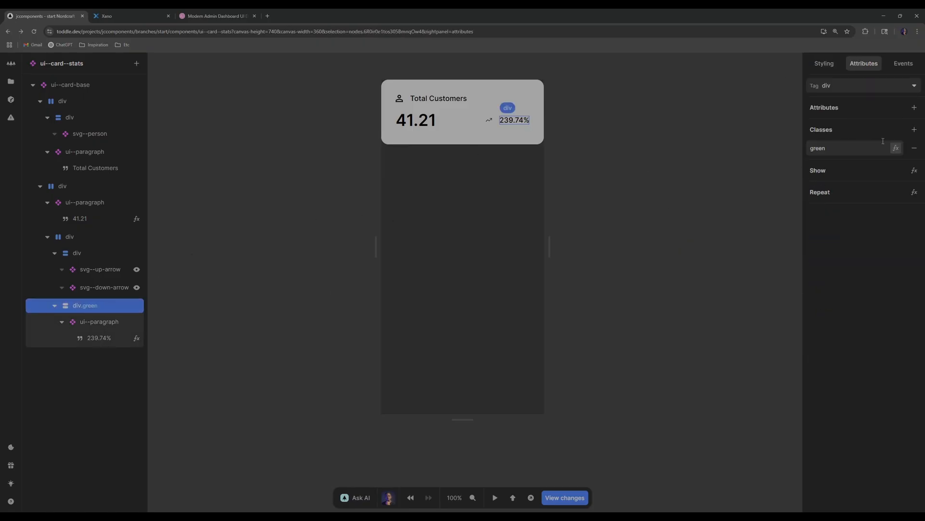
{"action": "left_click", "coordinate": [896, 149]}
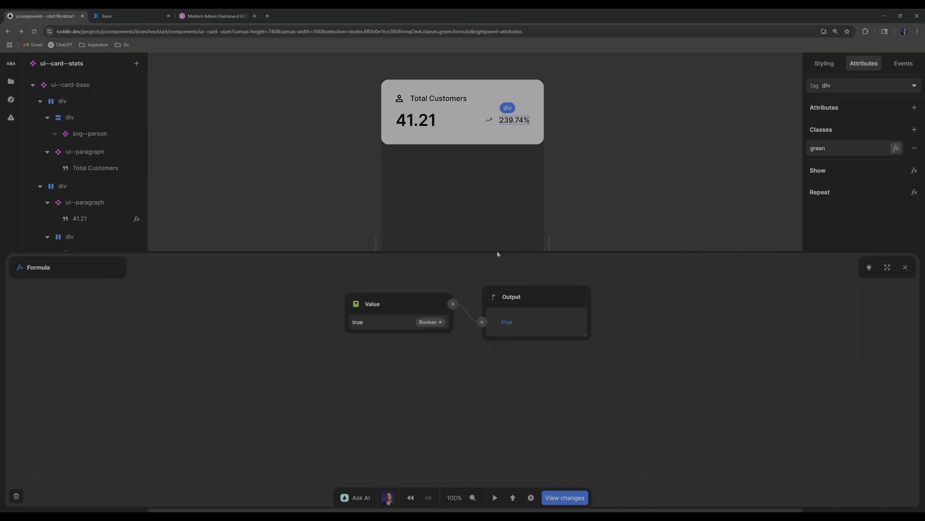
{"action": "left_click", "coordinate": [362, 305]}
{"action": "type", "text": "isP"}
{"action": "key", "text": "Return"}
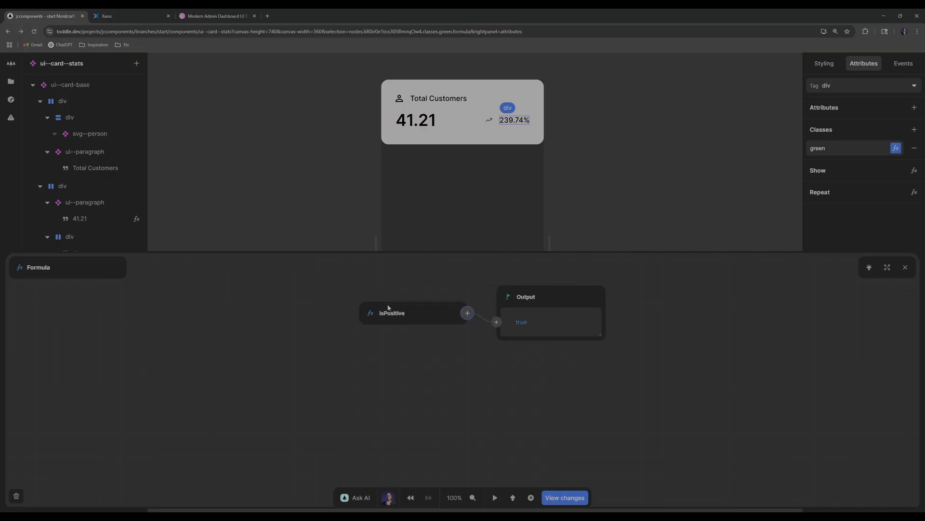
{"action": "left_click", "coordinate": [905, 267]}
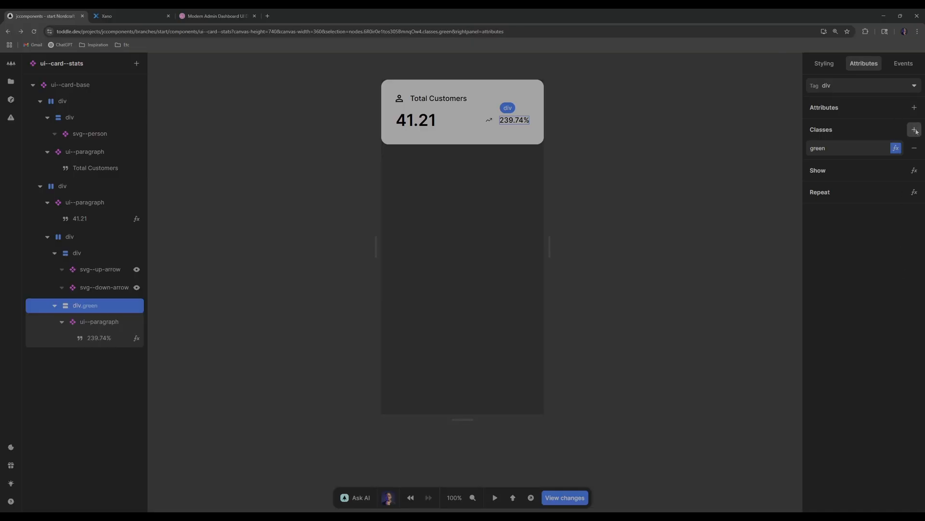
- Add a second class named red to the percentage div
{"action": "left_click", "coordinate": [914, 129]}
{"action": "double_click", "coordinate": [826, 166]}
{"action": "type", "text": "red"}
- Set the red class's formula to isPositive Equals false
{"action": "left_click", "coordinate": [896, 167]}
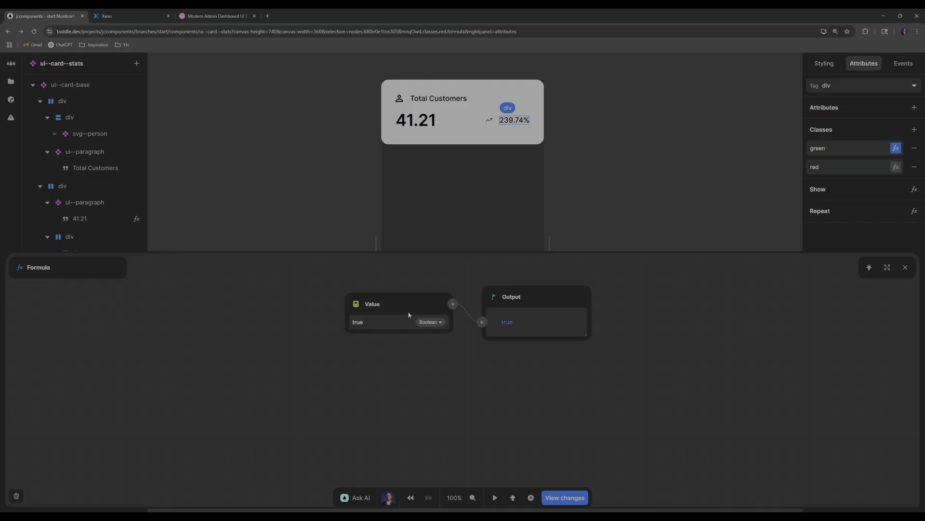
{"action": "left_click", "coordinate": [362, 309]}
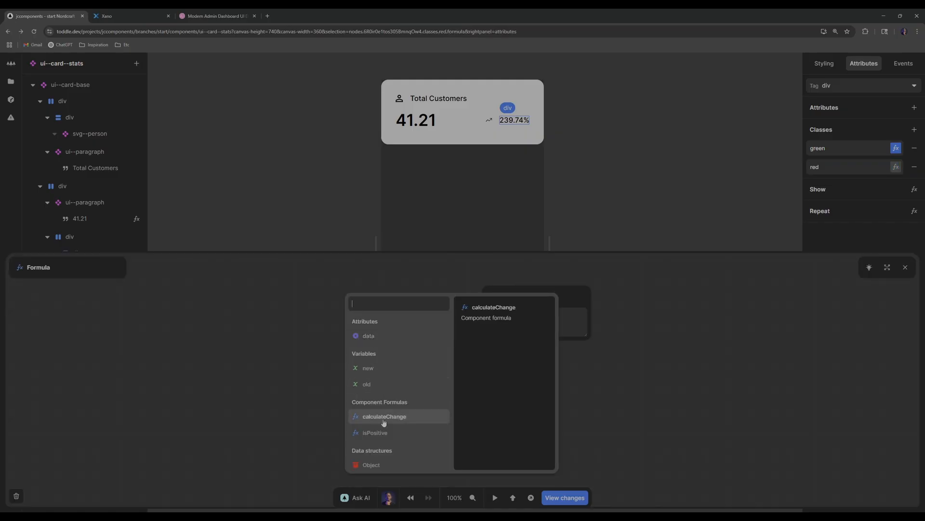
{"action": "left_click", "coordinate": [386, 435]}
{"action": "left_click", "coordinate": [467, 313]}
{"action": "type", "text": "eq"}
{"action": "key", "text": "Return"}
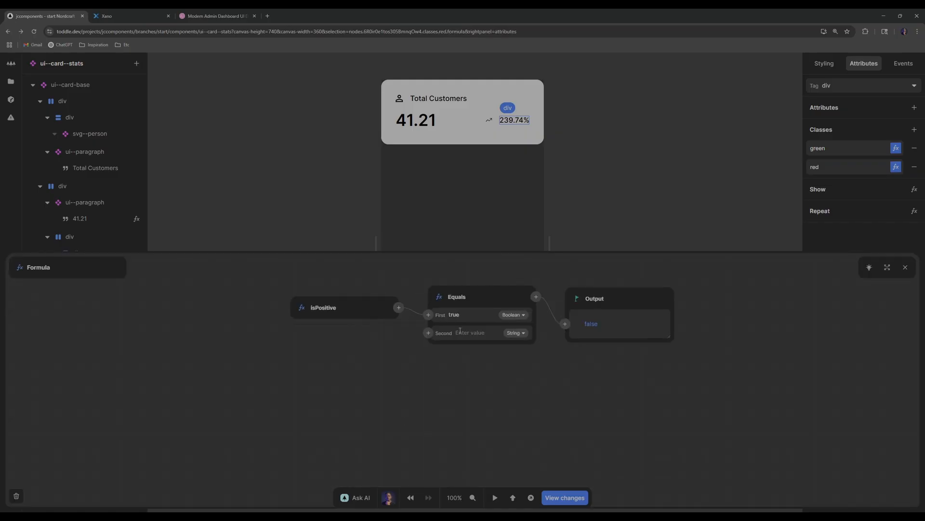
{"action": "left_click", "coordinate": [477, 333]}
{"action": "type", "text": "false"}
{"action": "left_click", "coordinate": [485, 379]}
{"action": "left_click", "coordinate": [905, 267]}
- Add a style variant to the percentage div that targets the green class
{"action": "left_click", "coordinate": [834, 67]}
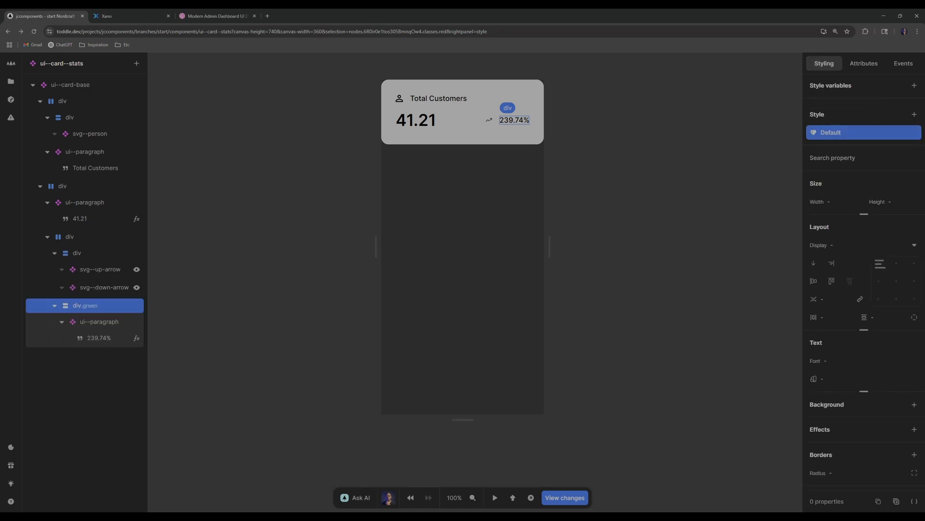
{"action": "left_click", "coordinate": [914, 114]}
{"action": "left_click", "coordinate": [709, 225]}
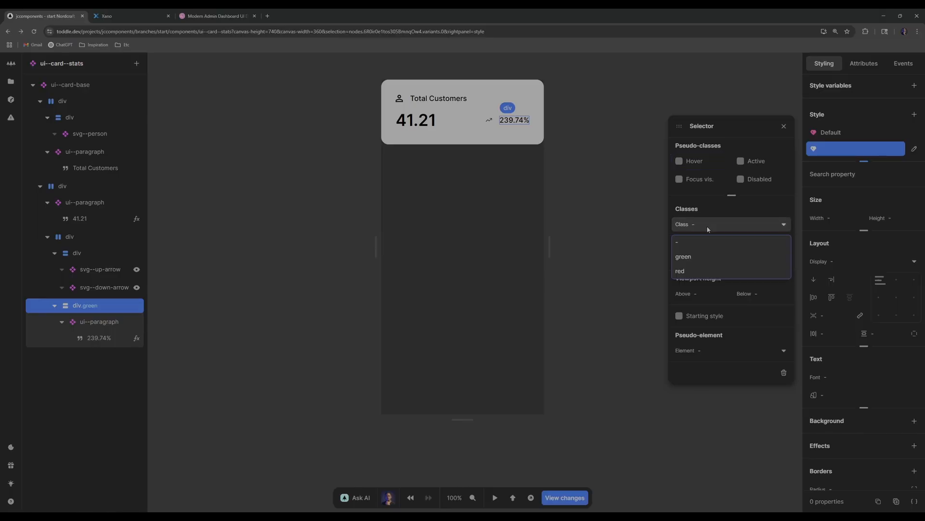
{"action": "left_click", "coordinate": [716, 255]}
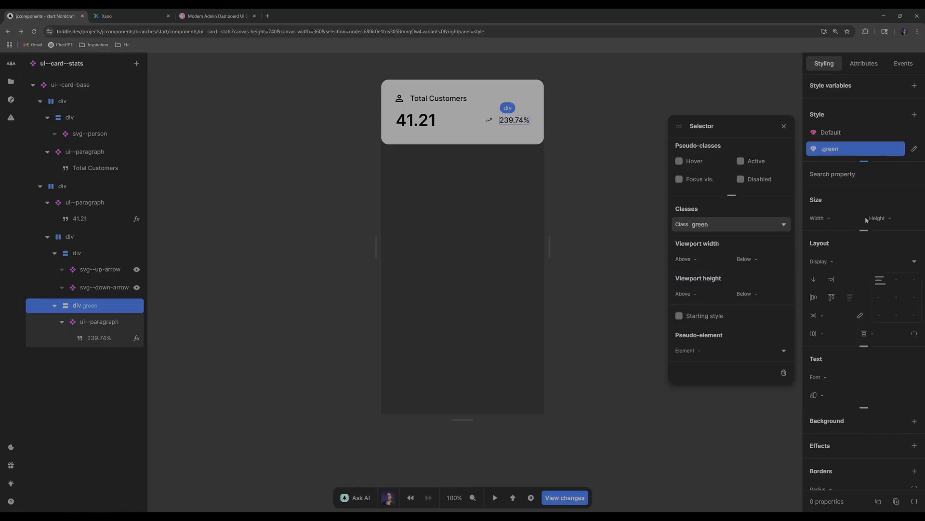
- Set the .green variant's text colour to --green-400
{"action": "scroll", "coordinate": [865, 337], "scroll_direction": "down", "scroll_amount": 1}
{"action": "left_click", "coordinate": [842, 151]}
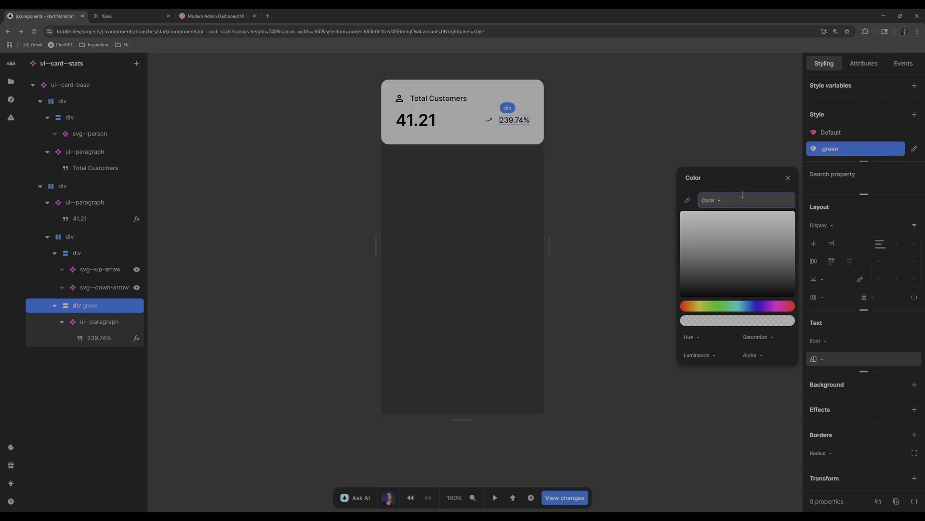
{"action": "type", "text": "-gree"}
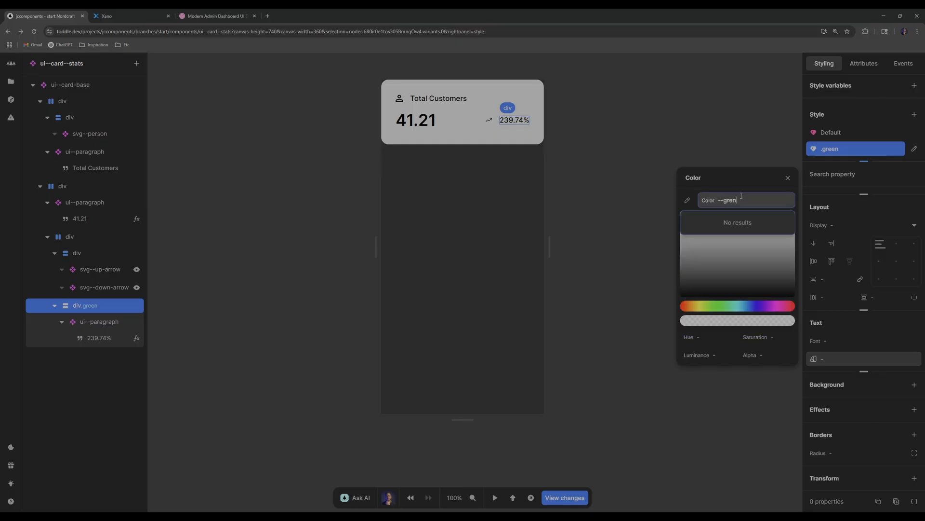
{"action": "type", "text": "n"}
{"action": "key", "text": "Down"}
{"action": "key", "text": "Down"}
{"action": "key", "text": "Down"}
{"action": "key", "text": "Down"}
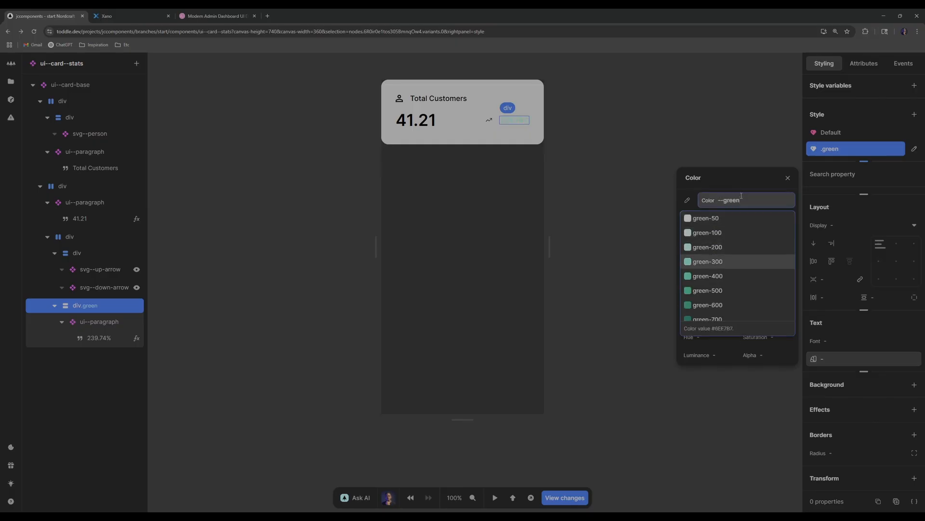
{"action": "key", "text": "Return"}
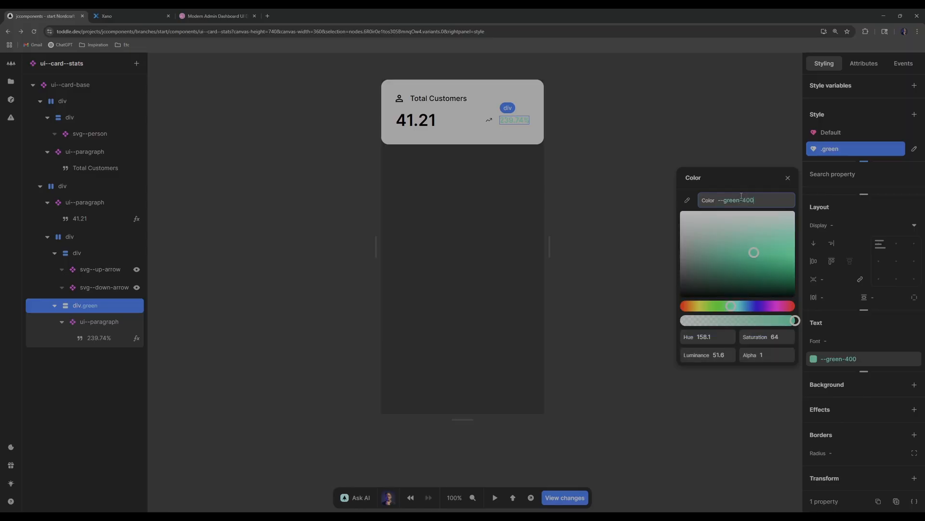
{"action": "key", "text": "Escape"}
- Add another style variant to the percentage div that targets the red class
{"action": "left_click", "coordinate": [914, 115]}
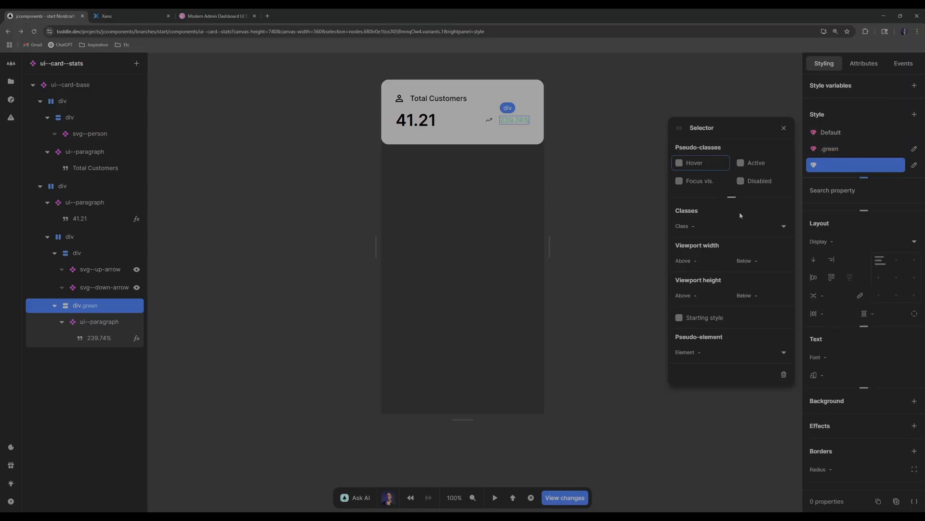
{"action": "left_click", "coordinate": [723, 226]}
{"action": "type", "text": "red"}
{"action": "key", "text": "Return"}
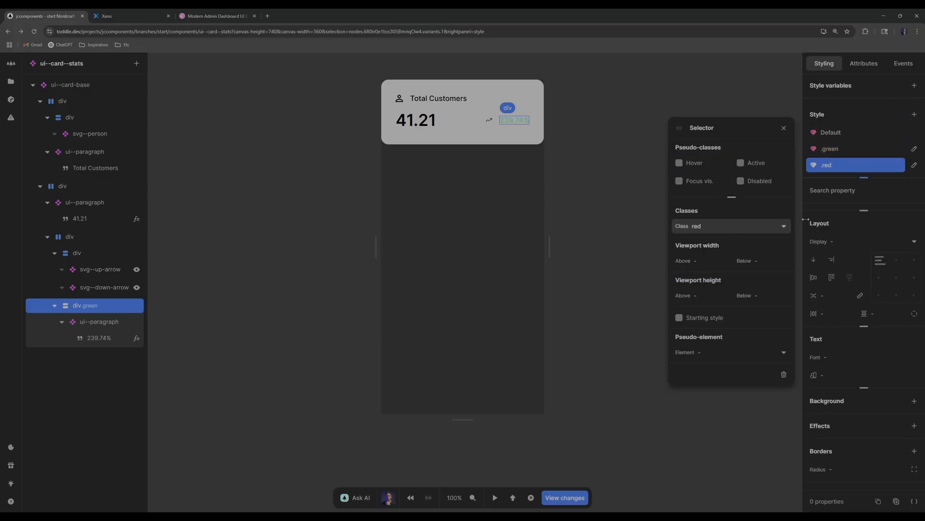
- Set the .red variant's text colour to --red-500 on the percentage div
{"action": "left_click", "coordinate": [829, 356]}
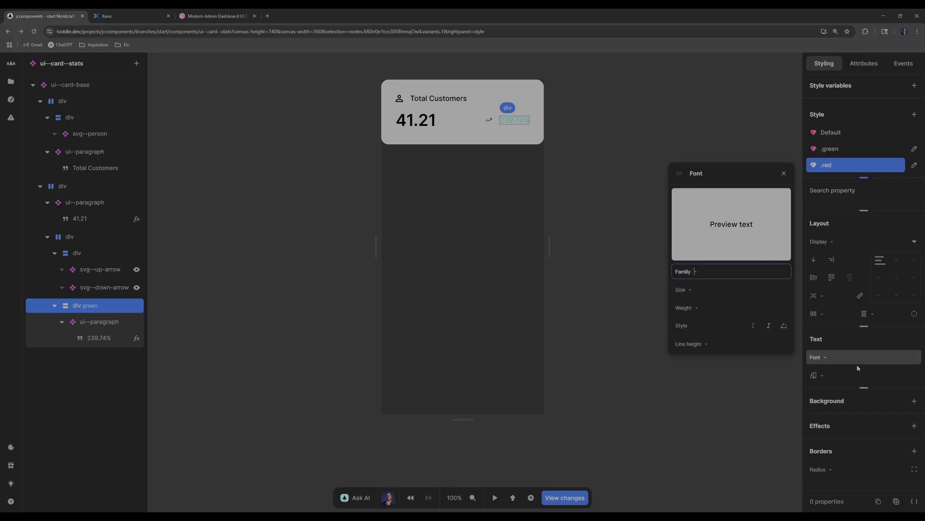
{"action": "left_click", "coordinate": [829, 375]}
{"action": "type", "text": "--red"}
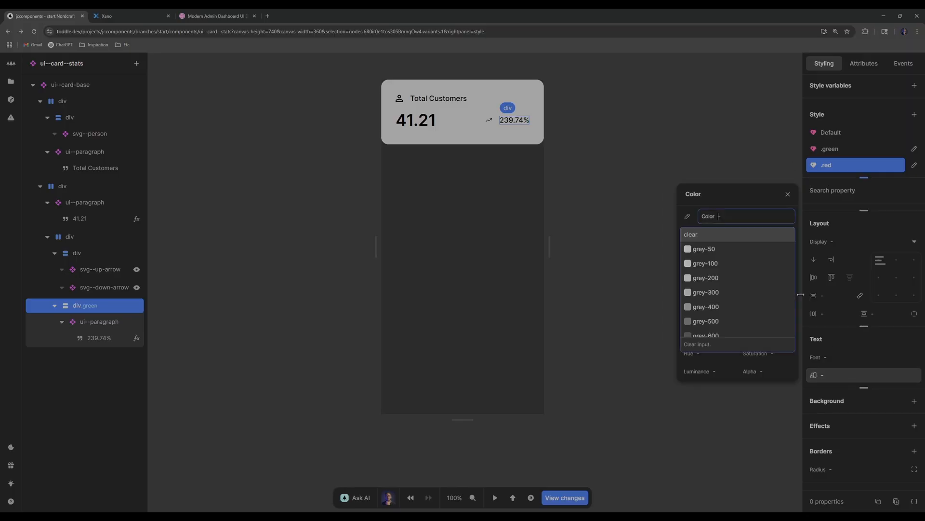
{"action": "key", "text": "Down"}
{"action": "key", "text": "Down"}
{"action": "key", "text": "Down"}
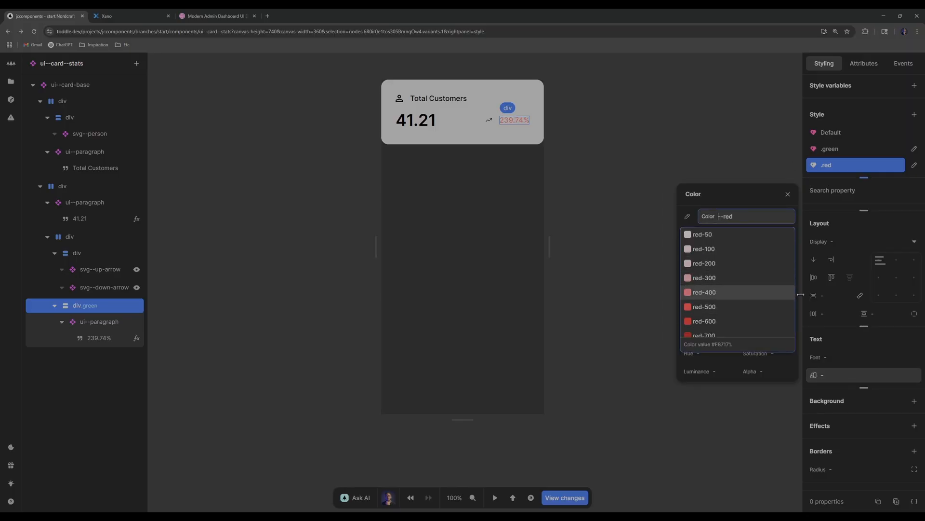
{"action": "key", "text": "Return"}
{"action": "left_click", "coordinate": [635, 148]}
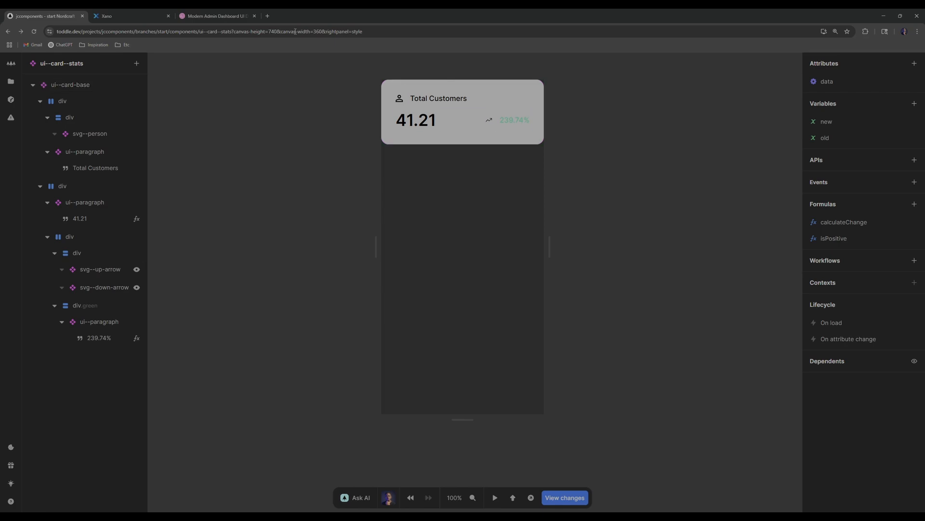
- Check the trend arrow colouring in the Dribbble dashboard reference, and review the percentage div's style variants and classes in the component
{"action": "left_click", "coordinate": [158, 13]}
{"action": "left_click", "coordinate": [250, 11]}
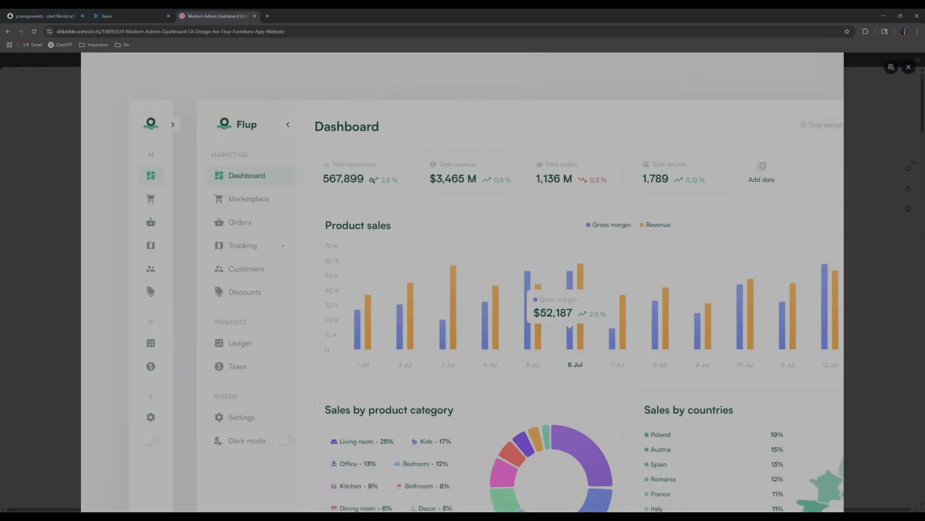
{"action": "left_click", "coordinate": [46, 16]}
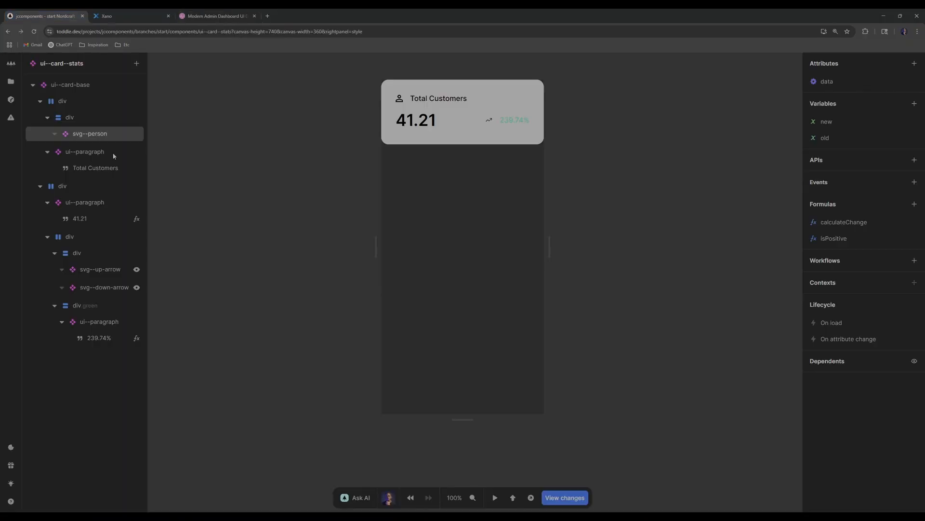
{"action": "left_click", "coordinate": [93, 241]}
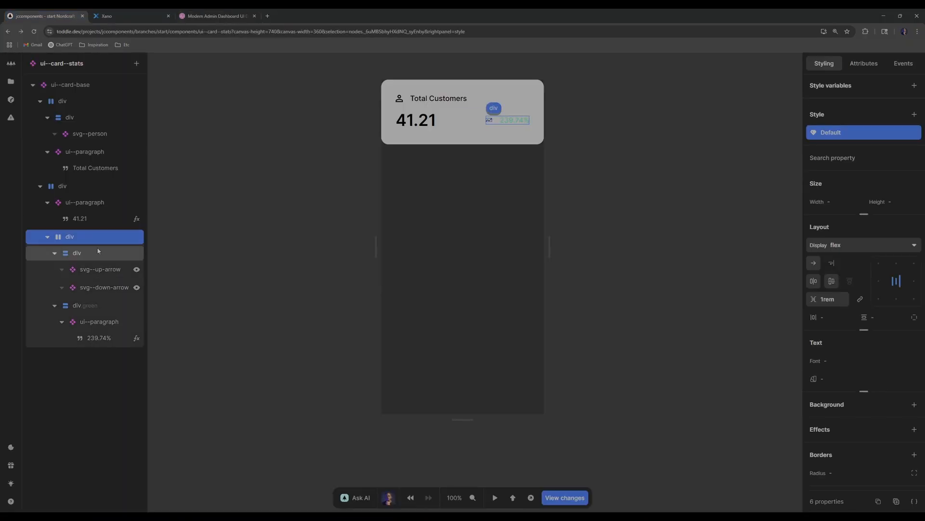
{"action": "left_click", "coordinate": [55, 254]}
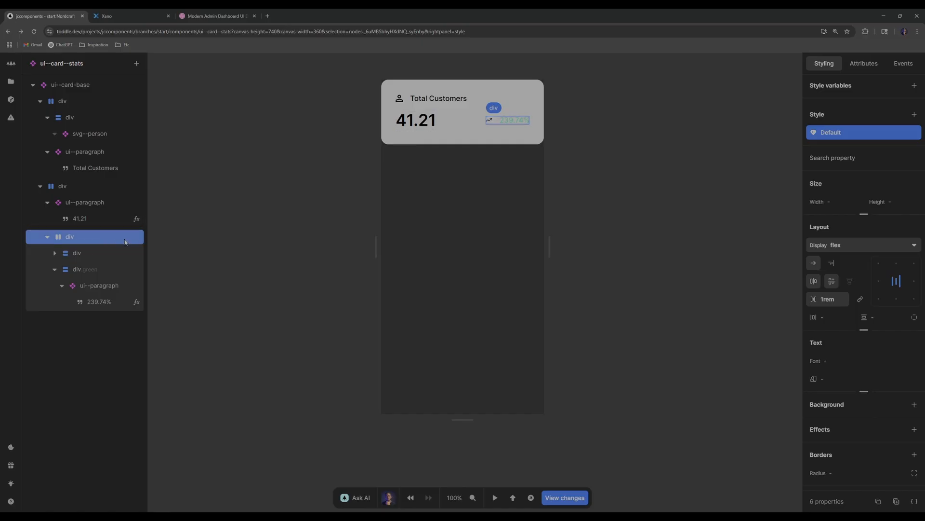
{"action": "left_click", "coordinate": [106, 270]}
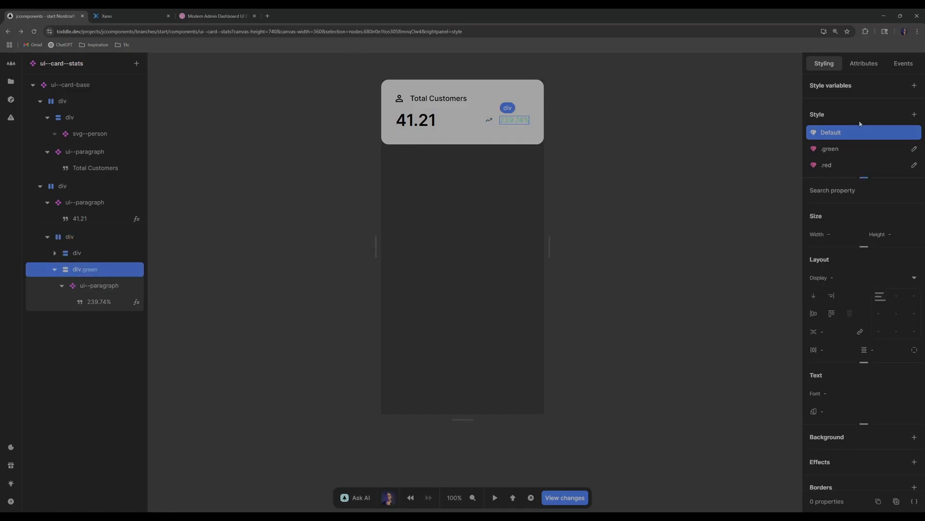
{"action": "left_click", "coordinate": [865, 62]}
{"action": "left_click", "coordinate": [832, 67]}
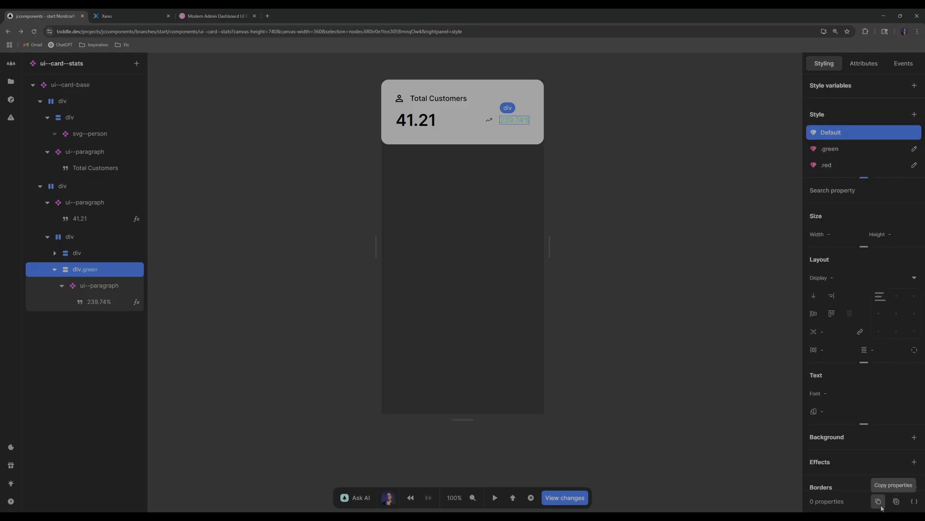
- Add a class named green to the flex div that wraps the trend arrows and the percentage
{"action": "left_click", "coordinate": [94, 234]}
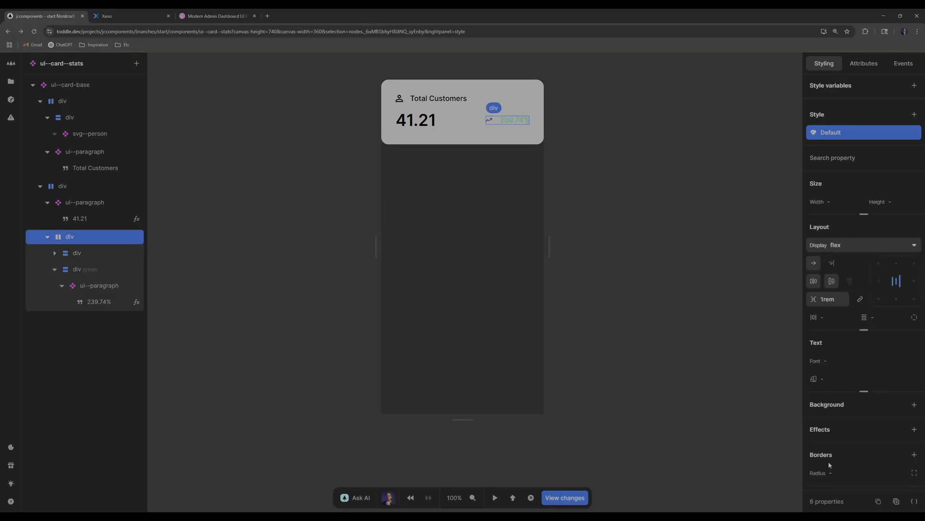
{"action": "left_click", "coordinate": [899, 506]}
{"action": "left_click", "coordinate": [861, 67]}
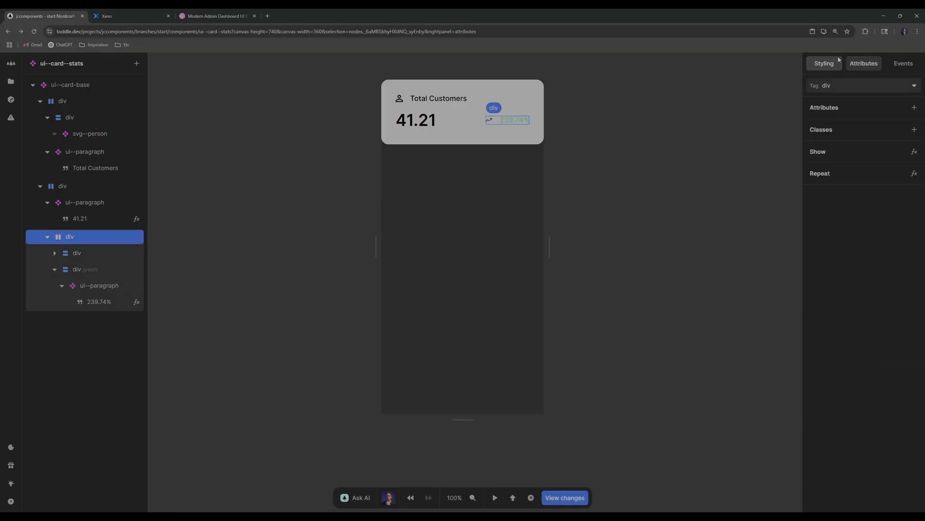
{"action": "left_click", "coordinate": [824, 63]}
{"action": "left_click", "coordinate": [851, 61]}
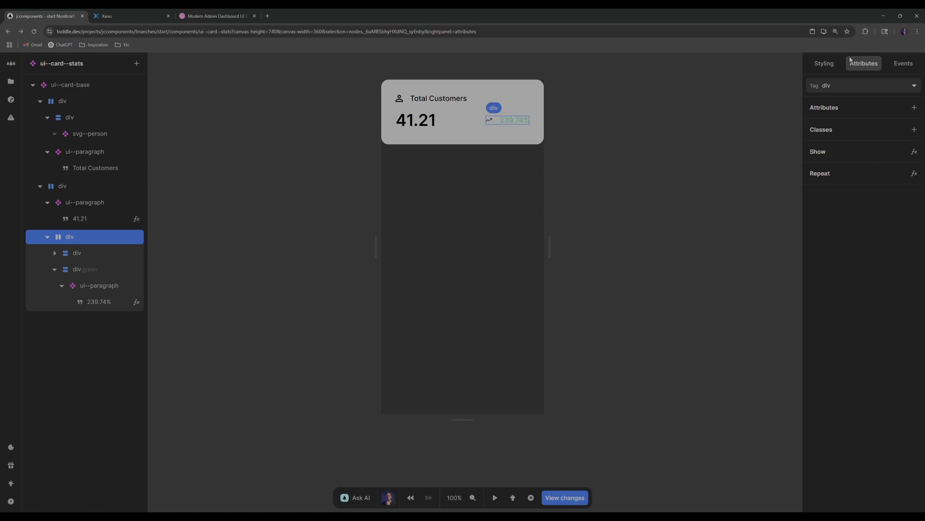
{"action": "left_click", "coordinate": [914, 129]}
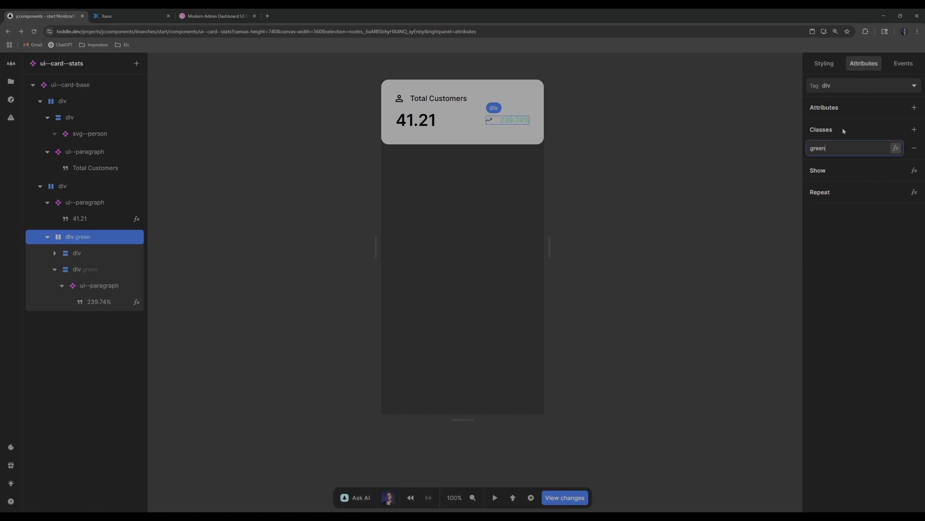
- Set the wrapping div's green class formula to isPositive
{"action": "left_click", "coordinate": [897, 148]}
{"action": "left_click", "coordinate": [355, 305]}
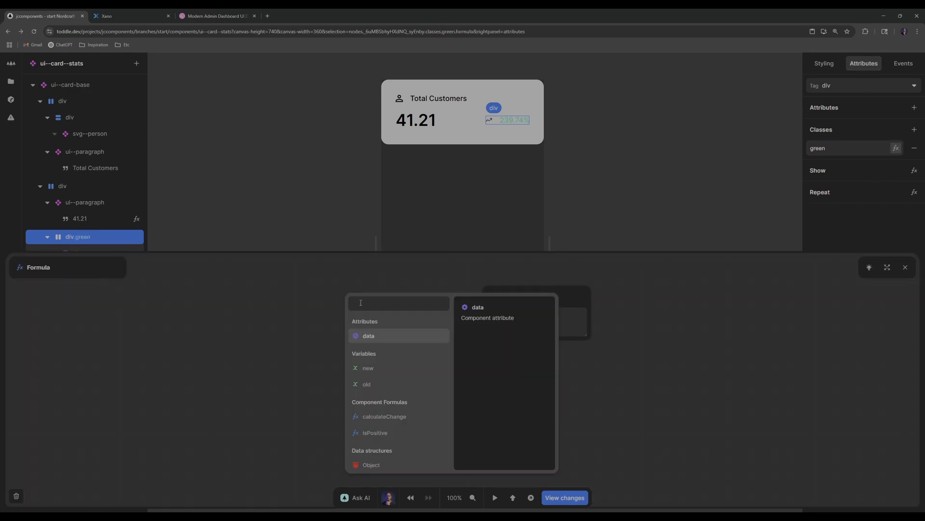
{"action": "type", "text": "isp"}
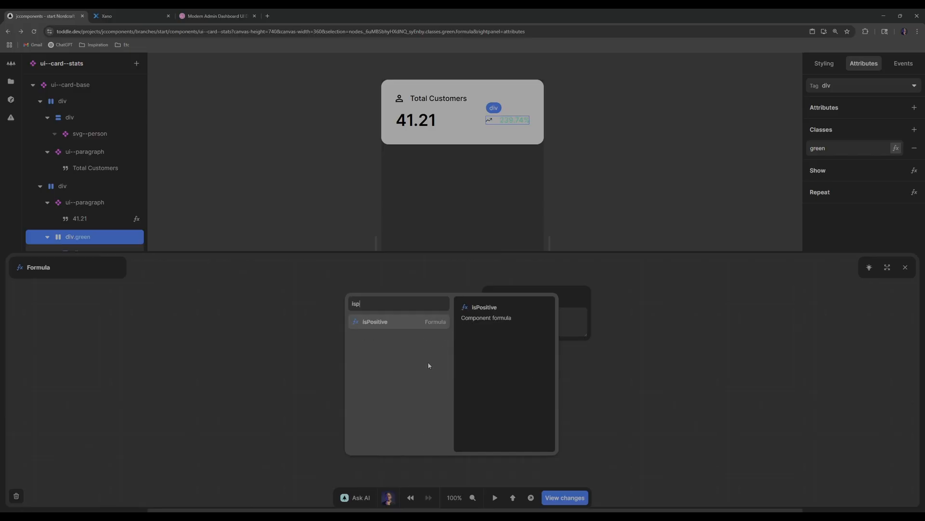
{"action": "key", "text": "Return"}
{"action": "left_click", "coordinate": [905, 267]}
- Add a second class named red to the wrapping div
{"action": "left_click", "coordinate": [915, 129]}
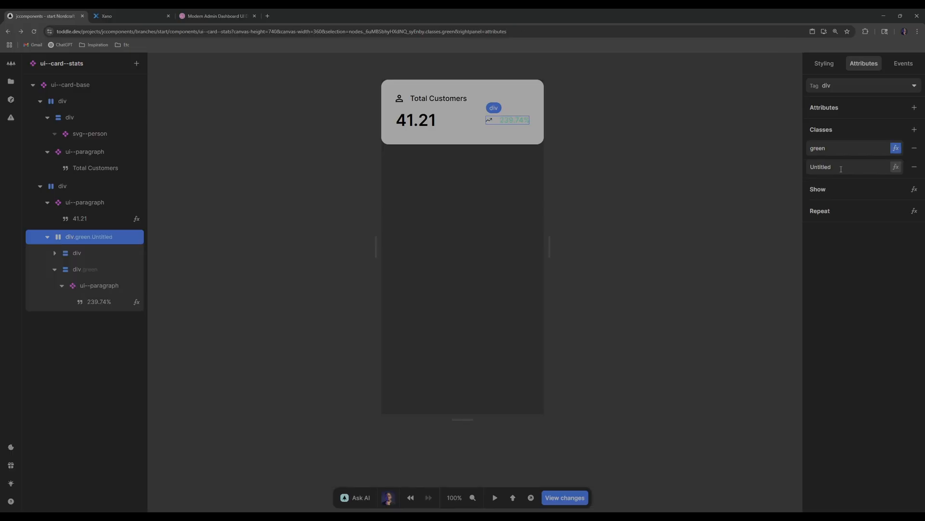
{"action": "double_click", "coordinate": [822, 167]}
{"action": "type", "text": "red"}
- Set the wrapping div's red class formula to isPositive Equals false
{"action": "left_click", "coordinate": [896, 166]}
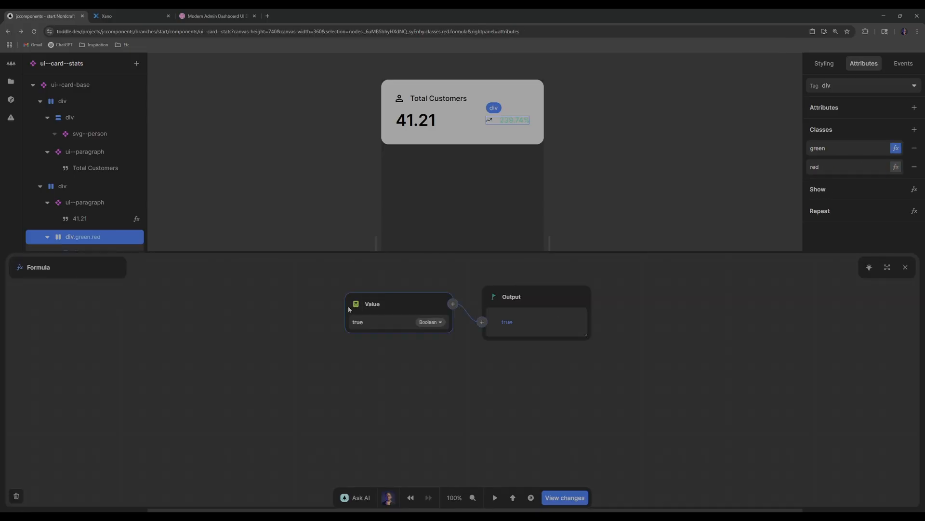
{"action": "left_click", "coordinate": [366, 295]}
{"action": "type", "text": "is"}
{"action": "key", "text": "Return"}
{"action": "left_click", "coordinate": [366, 296]}
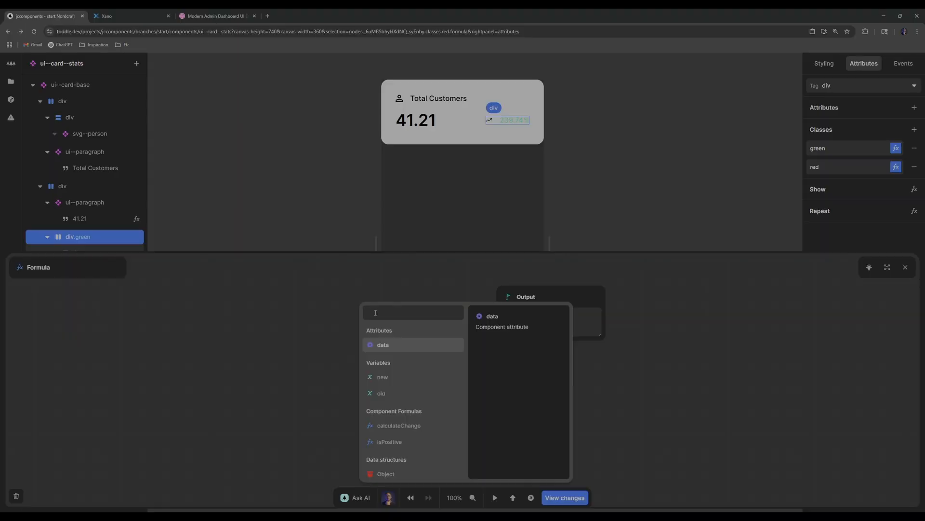
{"action": "type", "text": "isPo"}
{"action": "key", "text": "Return"}
{"action": "left_click", "coordinate": [467, 313]}
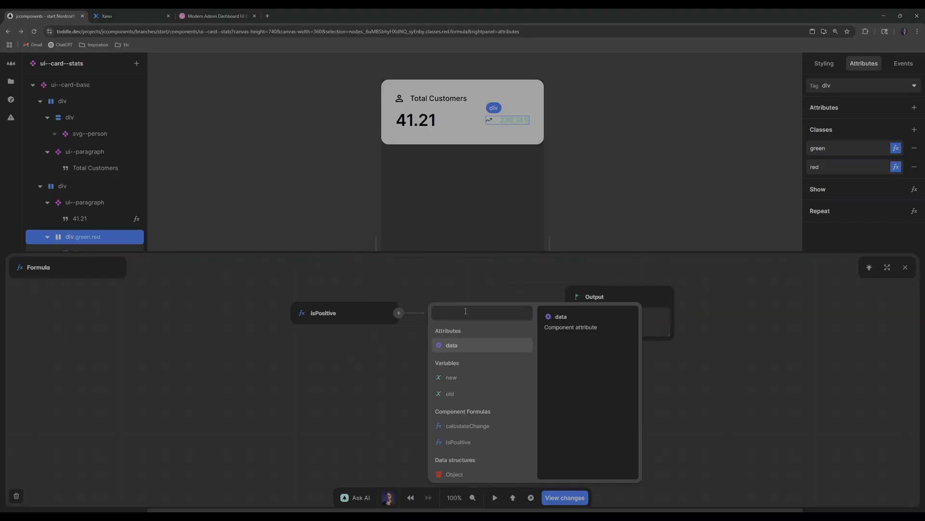
{"action": "type", "text": "eq"}
{"action": "left_click", "coordinate": [470, 337]}
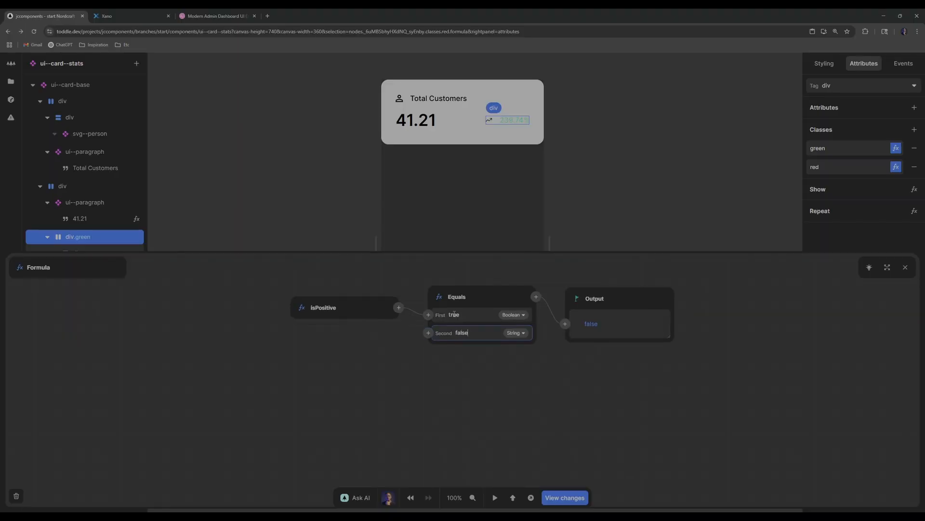
{"action": "left_click", "coordinate": [616, 357]}
{"action": "left_click", "coordinate": [905, 267]}
- Add a style variant for the green class to the wrapping div, with text colour --green-400
{"action": "left_click", "coordinate": [838, 66]}
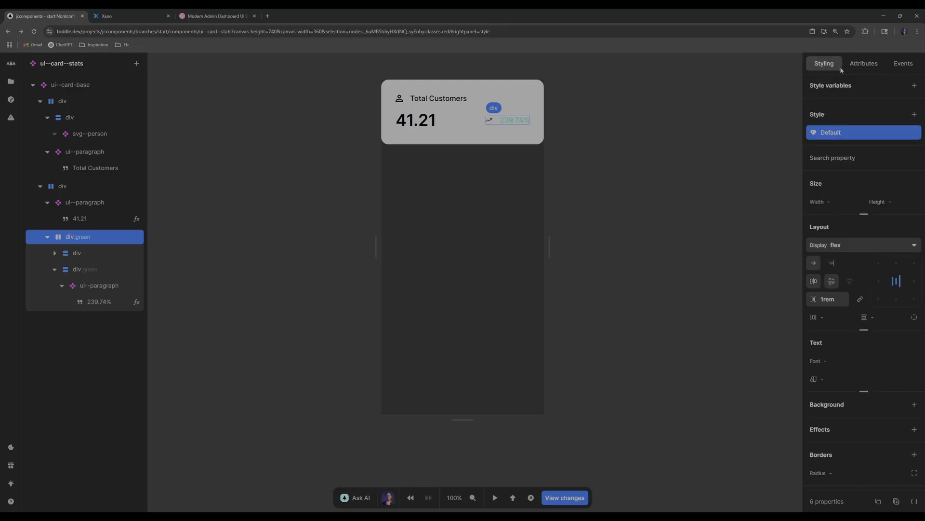
{"action": "left_click", "coordinate": [913, 114]}
{"action": "left_click", "coordinate": [731, 221]}
{"action": "left_click", "coordinate": [694, 252]}
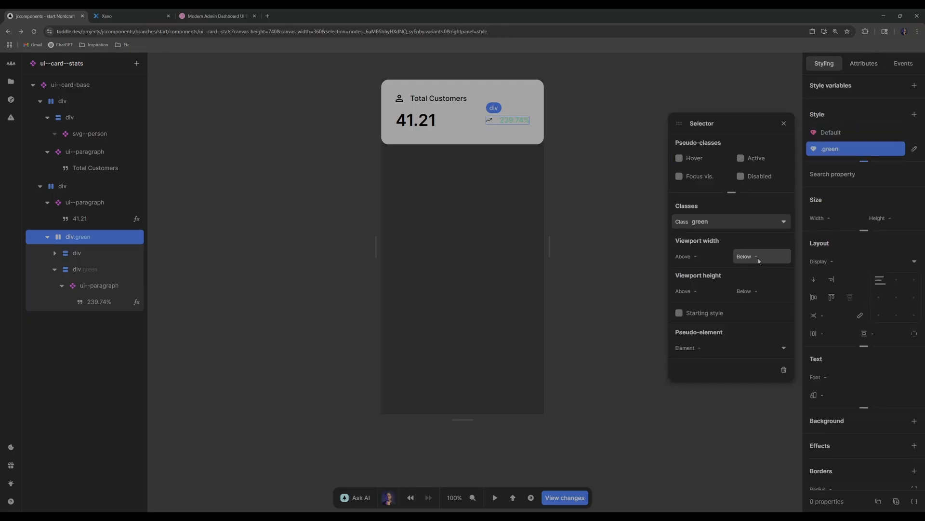
{"action": "left_click", "coordinate": [819, 395]}
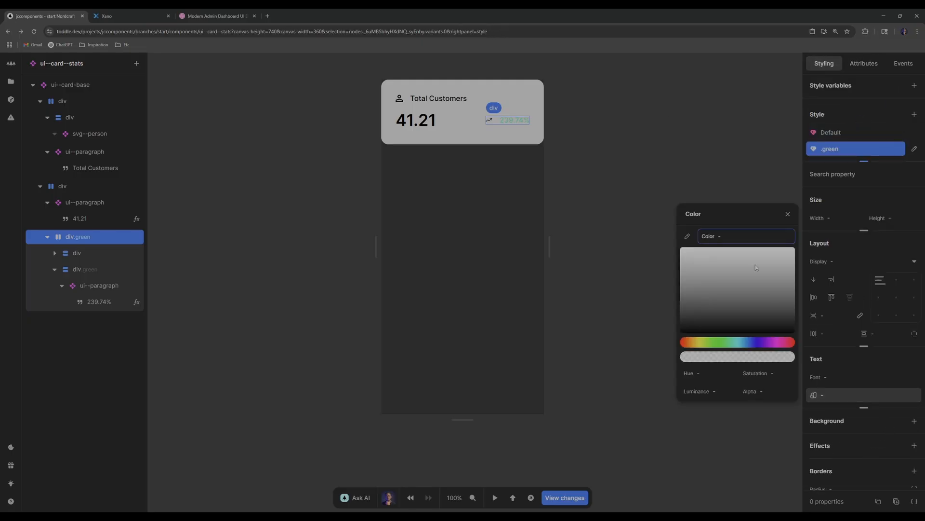
{"action": "type", "text": "--green"}
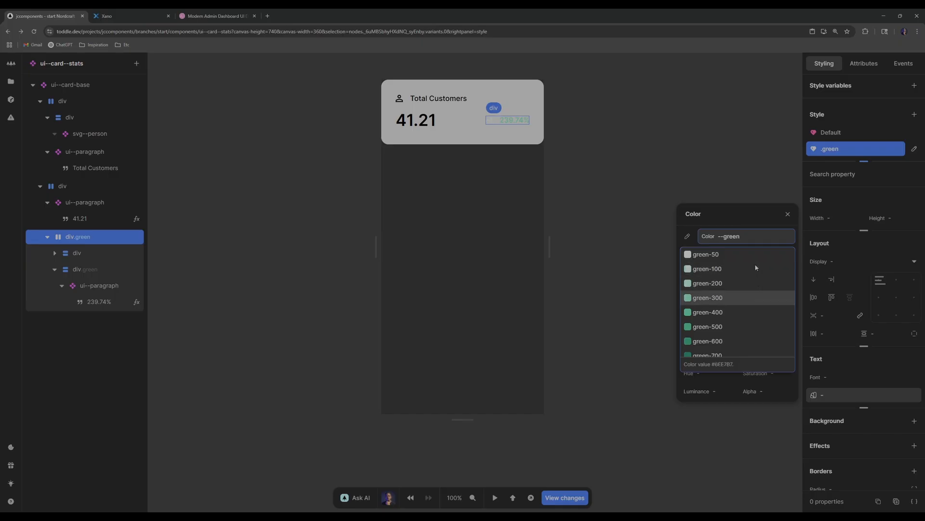
{"action": "key", "text": "Return"}
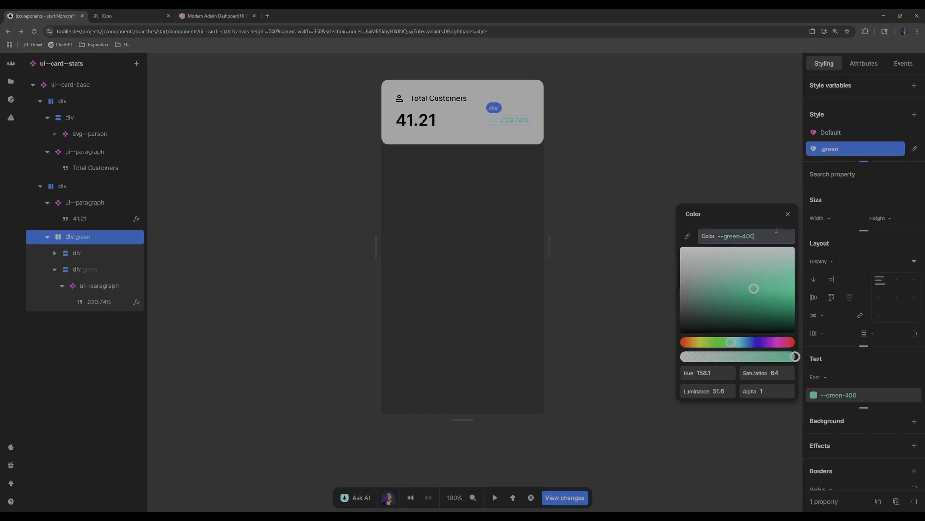
- Add another style variant to the wrapping div that targets the red class
{"action": "left_click", "coordinate": [914, 115]}
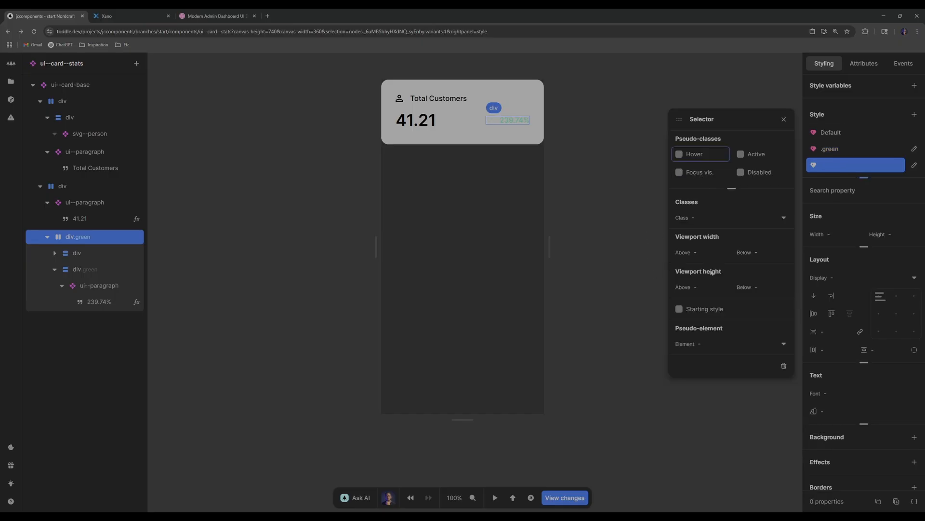
{"action": "left_click", "coordinate": [725, 217]}
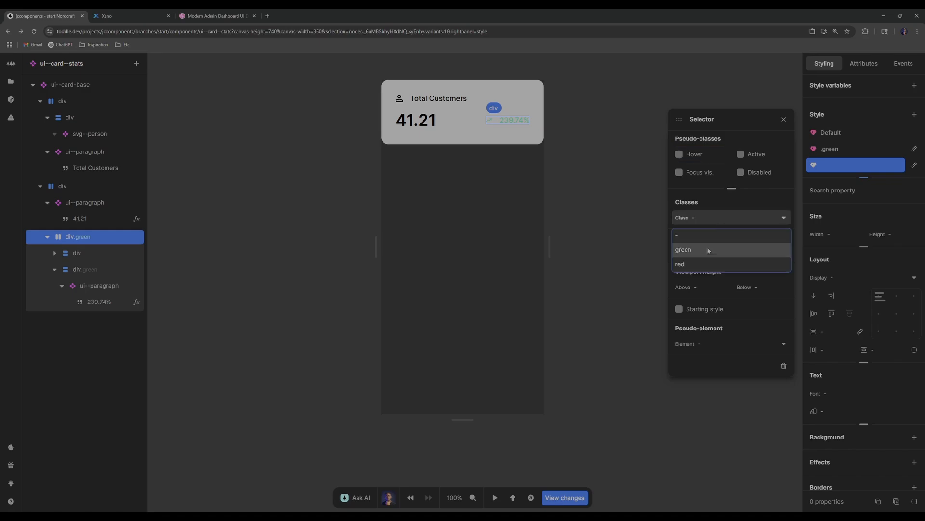
{"action": "left_click", "coordinate": [709, 251]}
- Set the text colour of the wrapping div's .red variant to --red-500
{"action": "left_click", "coordinate": [854, 414]}
{"action": "left_click", "coordinate": [760, 247]}
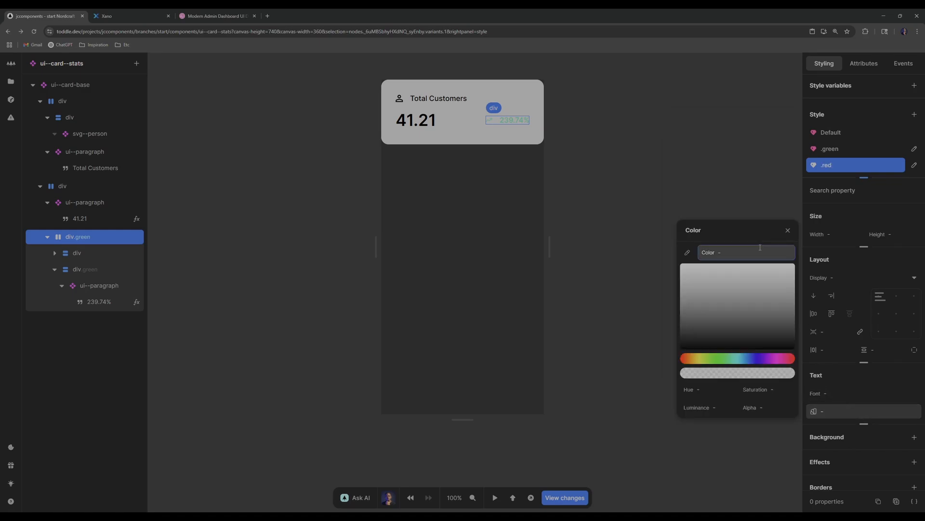
{"action": "type", "text": "--red"}
{"action": "key", "text": "Down"}
{"action": "key", "text": "Down"}
{"action": "key", "text": "Up"}
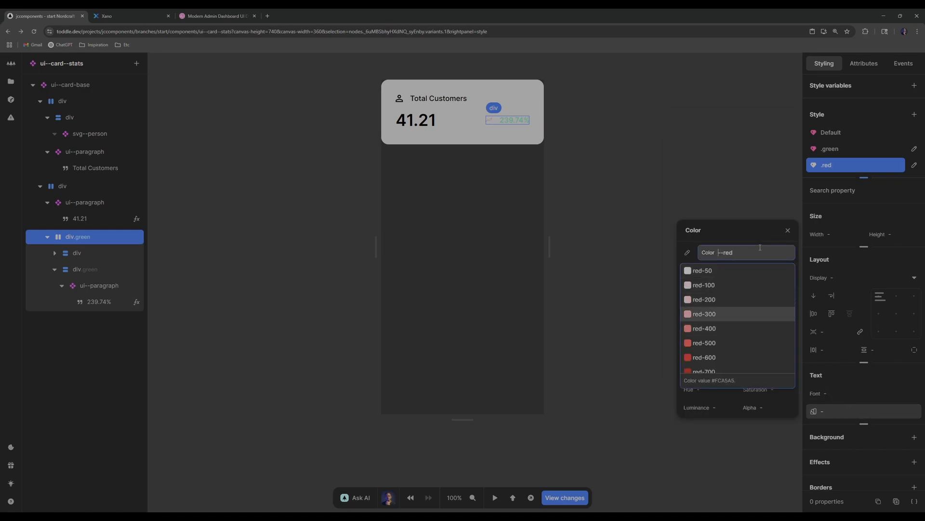
{"action": "key", "text": "Down"}
{"action": "key", "text": "Down"}
{"action": "key", "text": "Return"}
{"action": "left_click", "coordinate": [729, 169]}
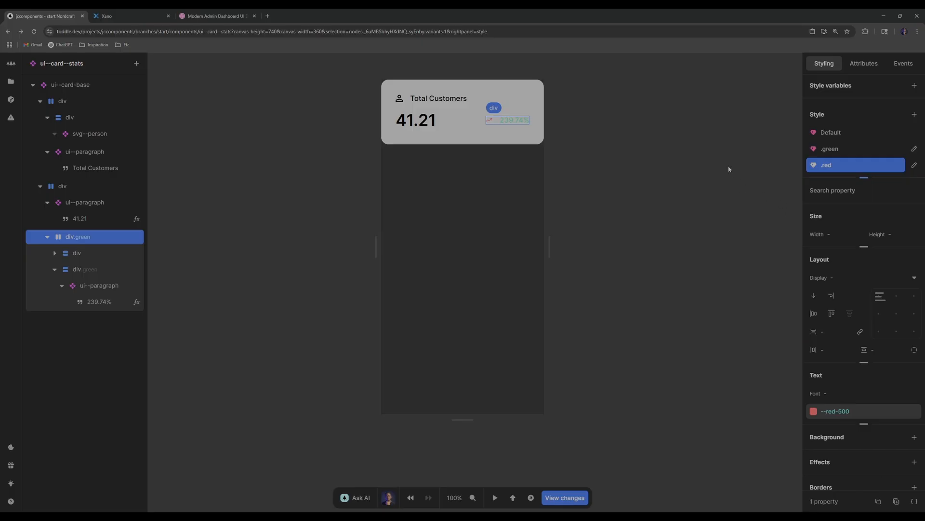
{"action": "left_click", "coordinate": [729, 169]}
- Remove the green and red classes from the inner percentage div
{"action": "left_click", "coordinate": [80, 268]}
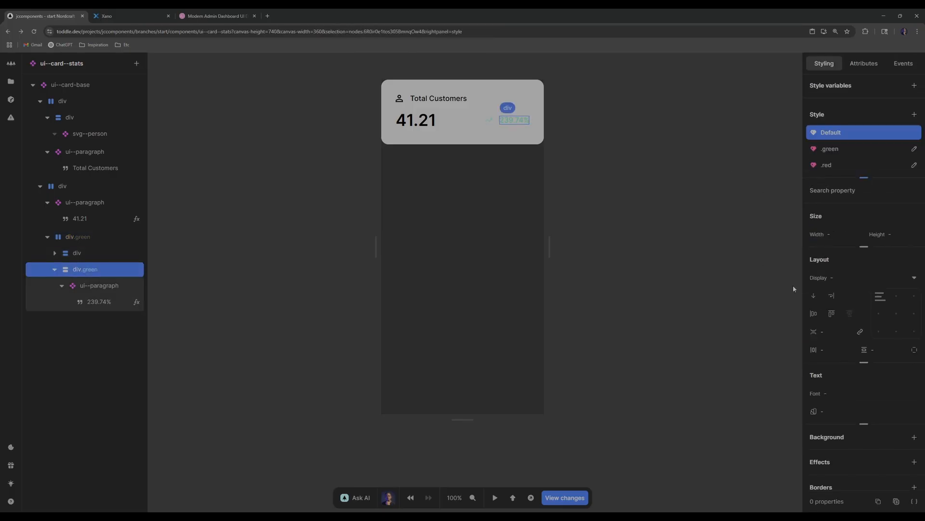
{"action": "left_click", "coordinate": [864, 63]}
{"action": "left_click", "coordinate": [911, 148]}
{"action": "left_click", "coordinate": [911, 148]}
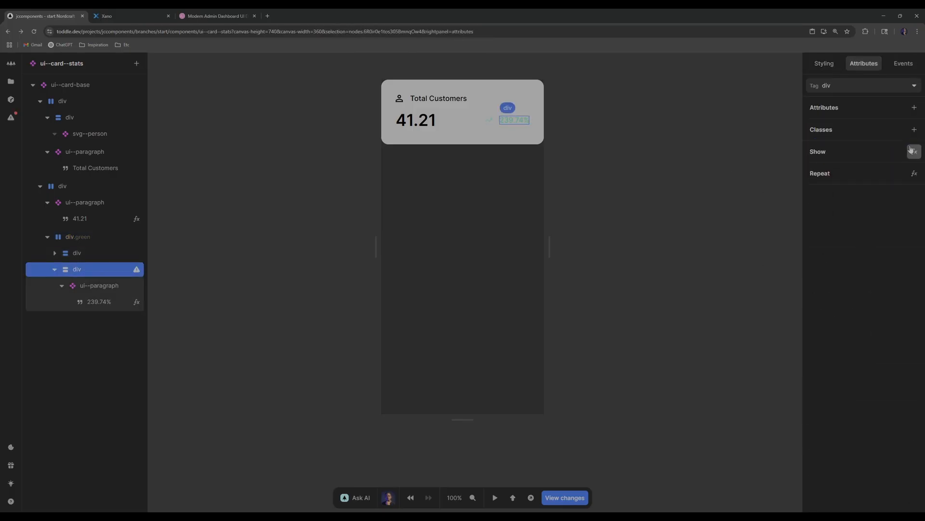
- Delete the .green and .red style variants from the inner percentage div and check that div's remaining styles
{"action": "left_click", "coordinate": [825, 64]}
{"action": "left_click", "coordinate": [917, 502]}
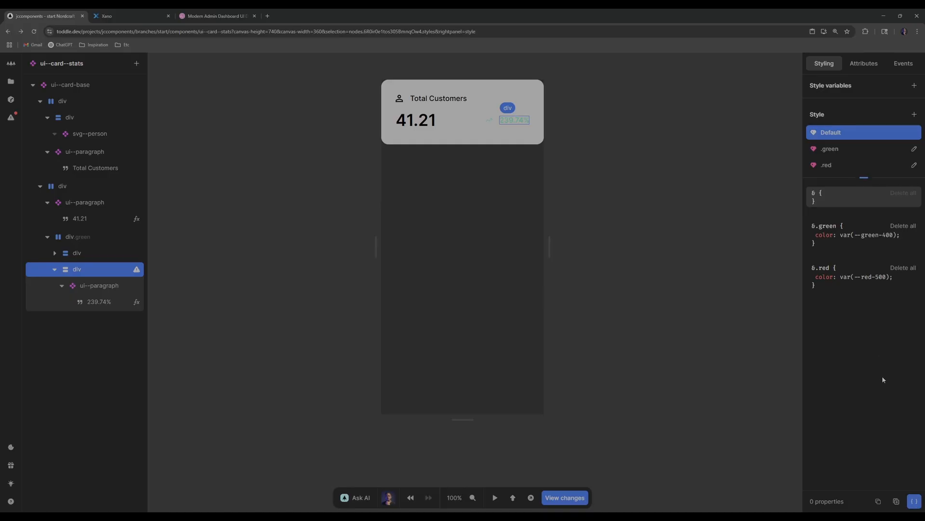
{"action": "left_click", "coordinate": [914, 501]}
{"action": "left_click", "coordinate": [914, 149]}
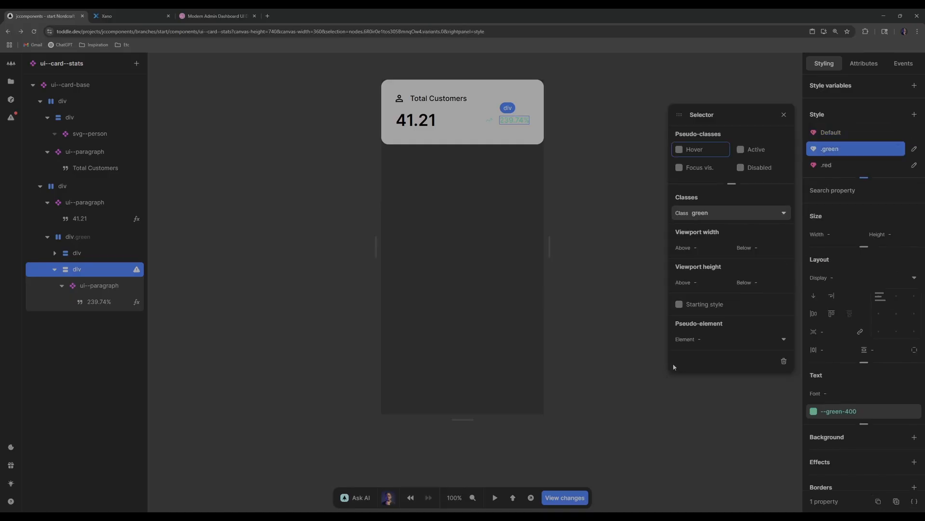
{"action": "left_click", "coordinate": [784, 361]}
{"action": "left_click", "coordinate": [915, 149]}
{"action": "left_click", "coordinate": [784, 361]}
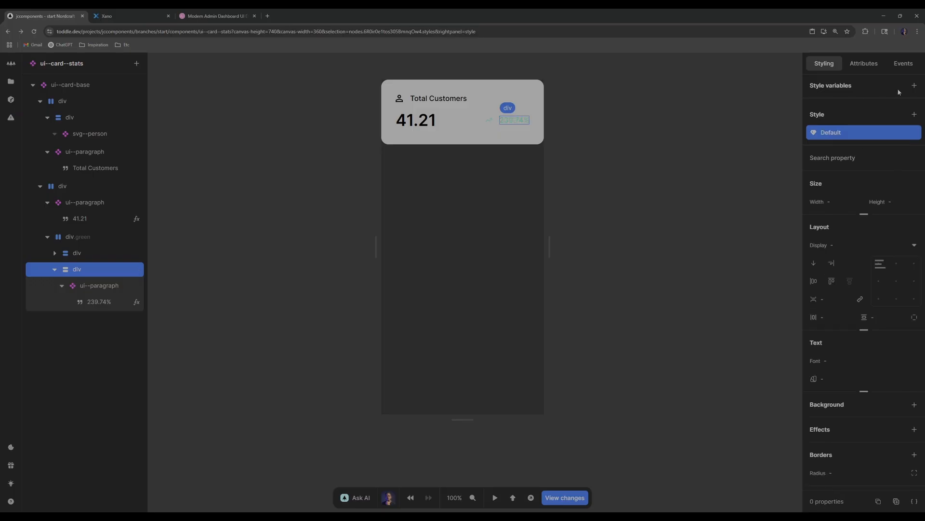
{"action": "left_click", "coordinate": [864, 63]}
{"action": "left_click", "coordinate": [825, 63]}
{"action": "left_click", "coordinate": [914, 501]}
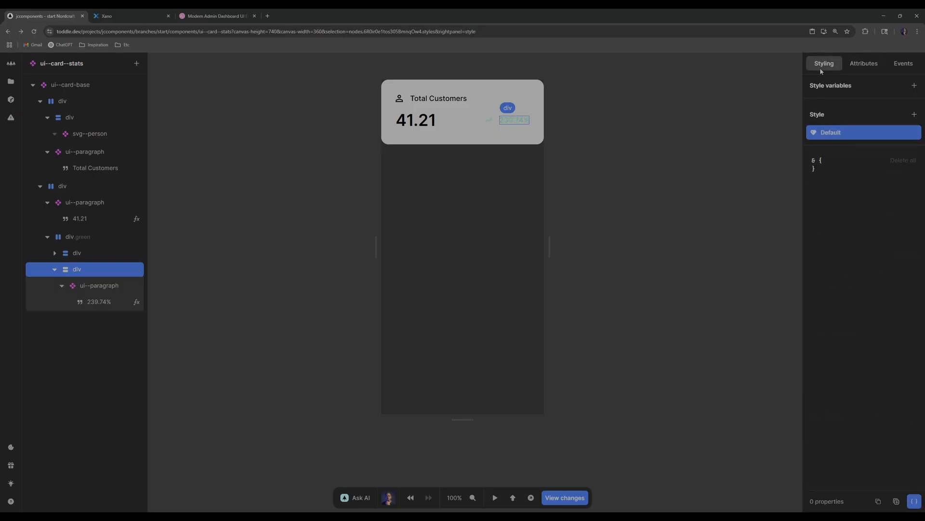
{"action": "key", "text": "Escape"}
- Examine the stat cards in the reference dashboard design and the records in the Xano data table
{"action": "left_click", "coordinate": [91, 249]}
{"action": "left_click", "coordinate": [90, 241]}
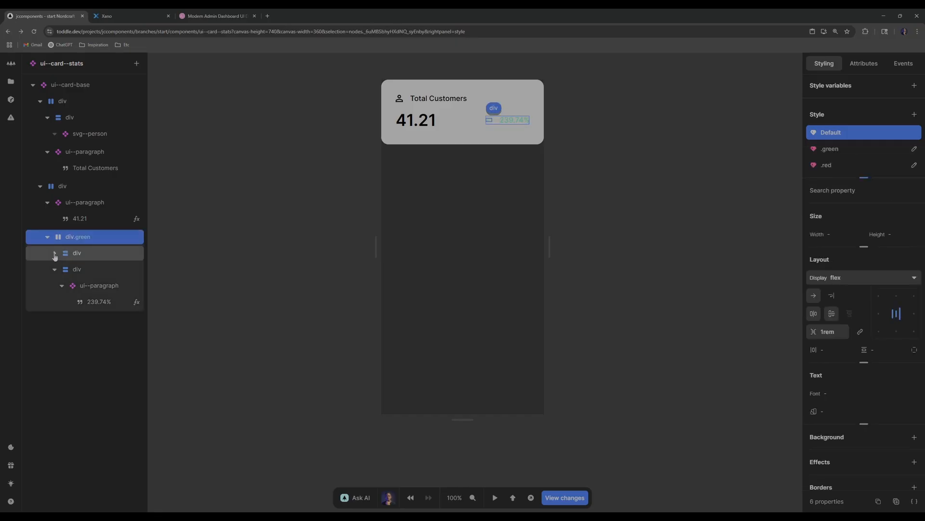
{"action": "left_click", "coordinate": [55, 269]}
{"action": "left_click", "coordinate": [205, 201]}
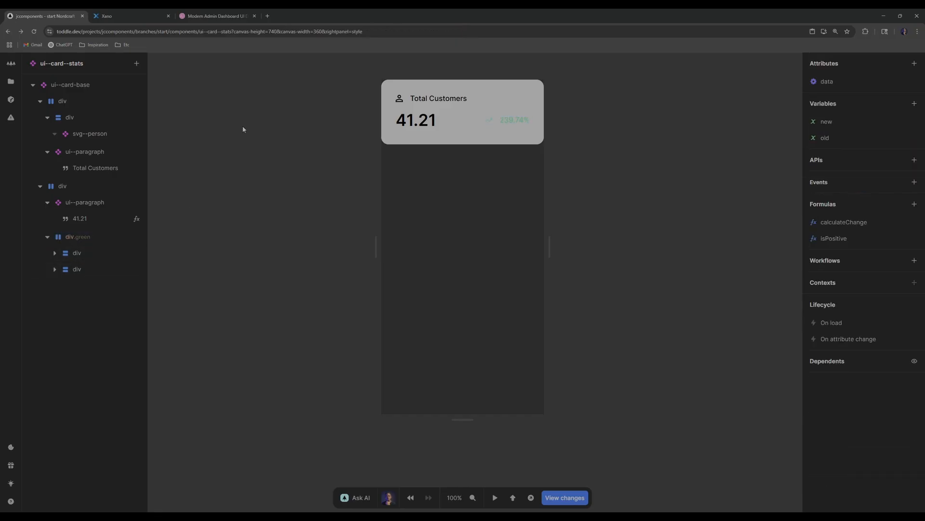
{"action": "left_click", "coordinate": [212, 13]}
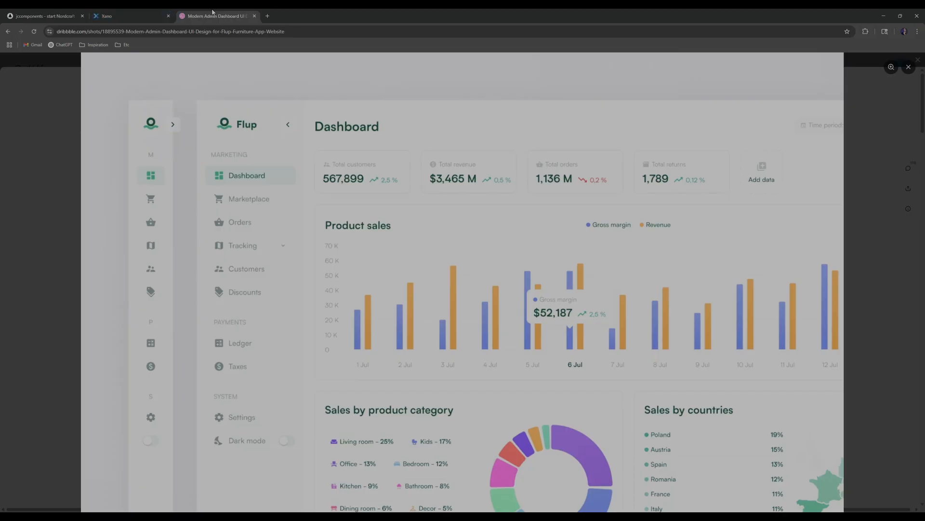
{"action": "left_click", "coordinate": [113, 13]}
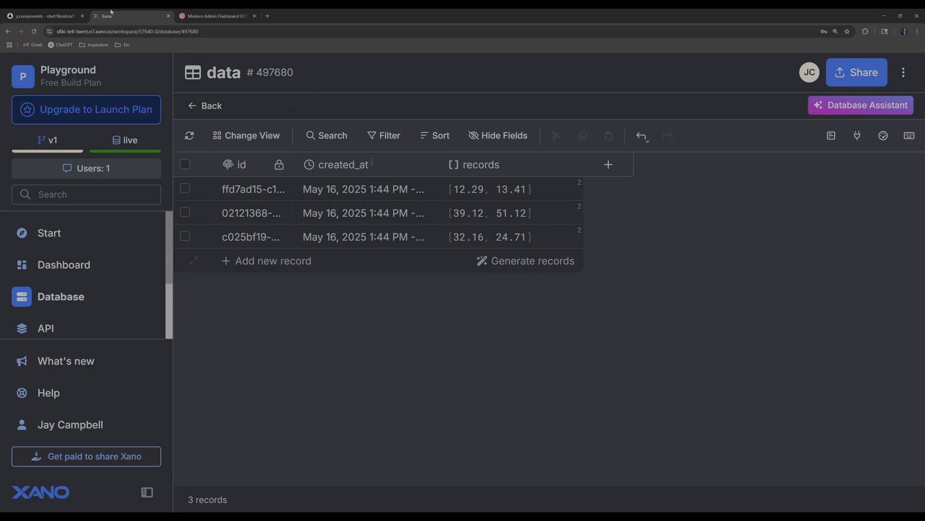
{"action": "left_click", "coordinate": [44, 16]}
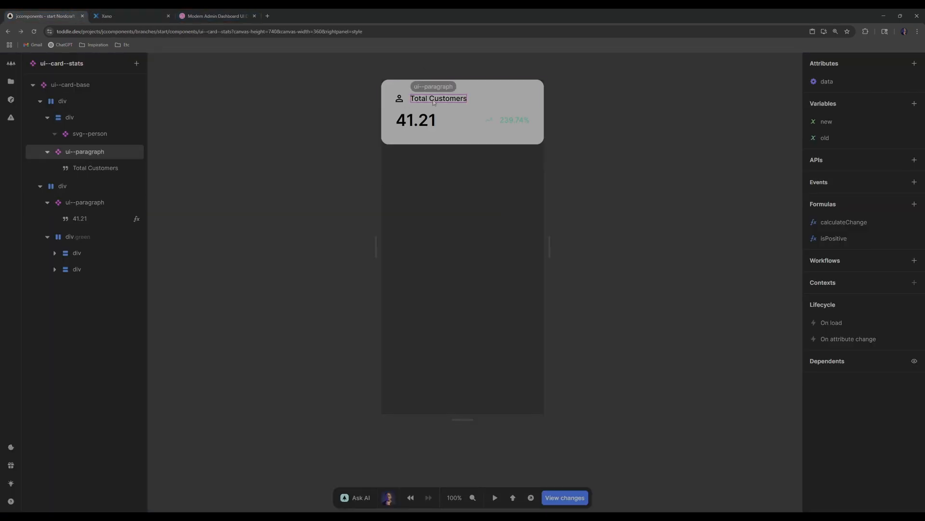
- Set the width and height of the div holding the up and down arrow icons to 2rem
{"action": "left_click", "coordinate": [490, 120]}
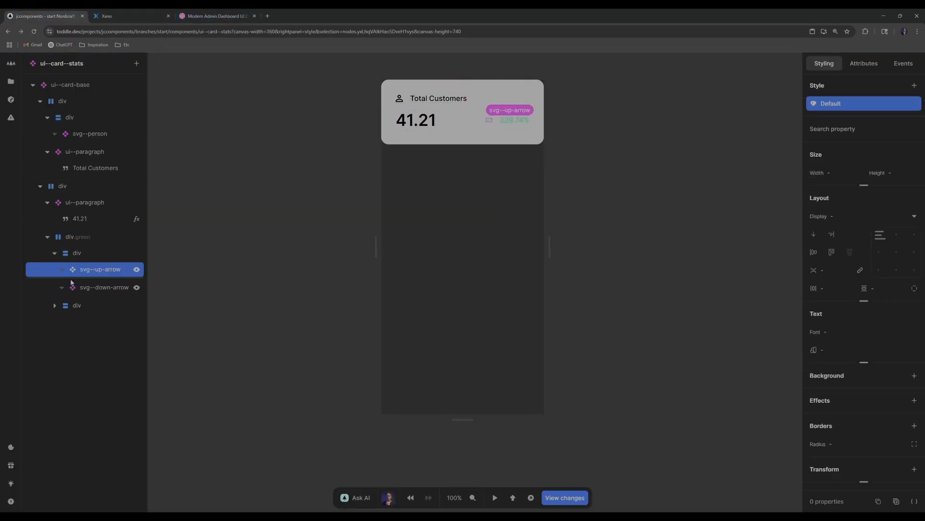
{"action": "left_click", "coordinate": [109, 255]}
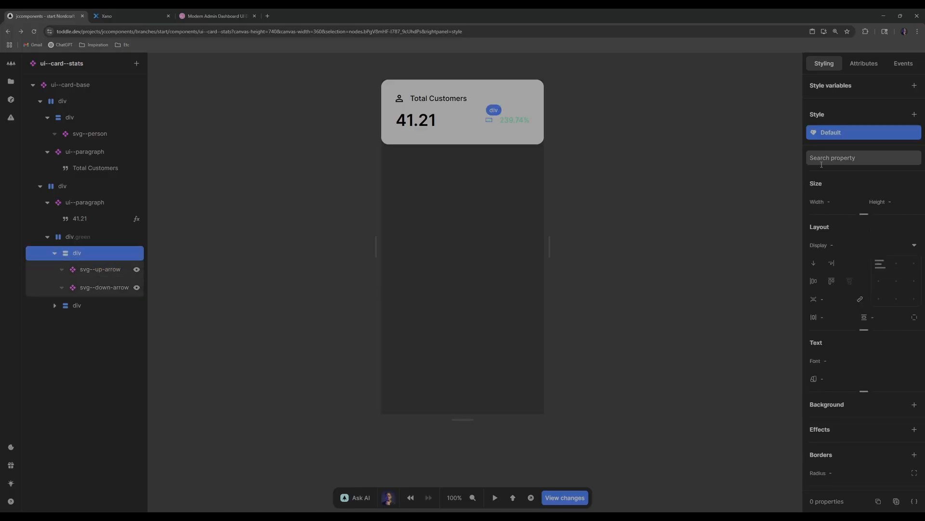
{"action": "left_click", "coordinate": [842, 198]}
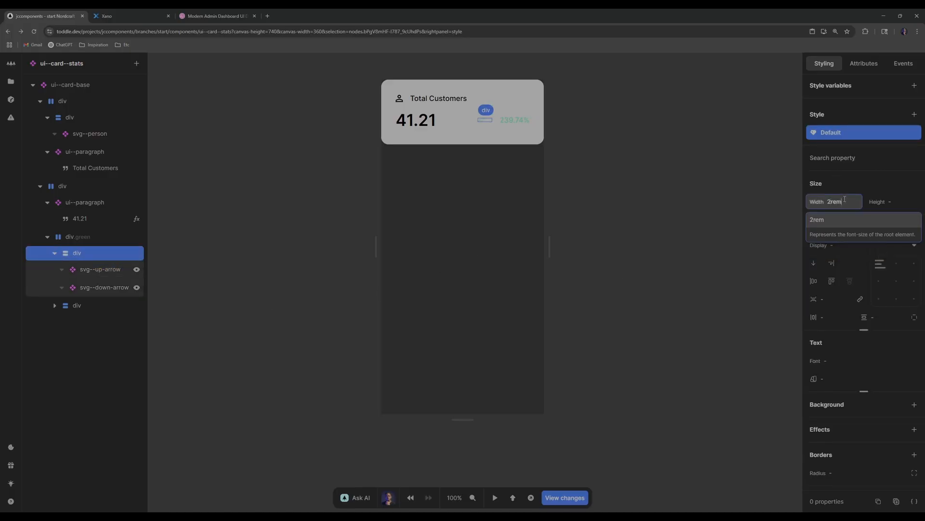
{"action": "type", "text": "2"}
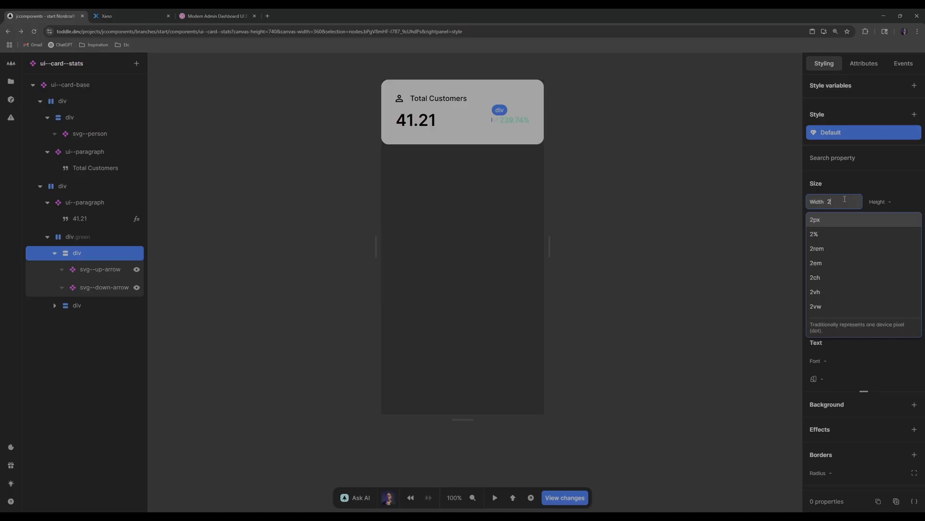
{"action": "type", "text": "rem"}
{"action": "key", "text": "Tab"}
{"action": "type", "text": "2rem"}
{"action": "key", "text": "Return"}
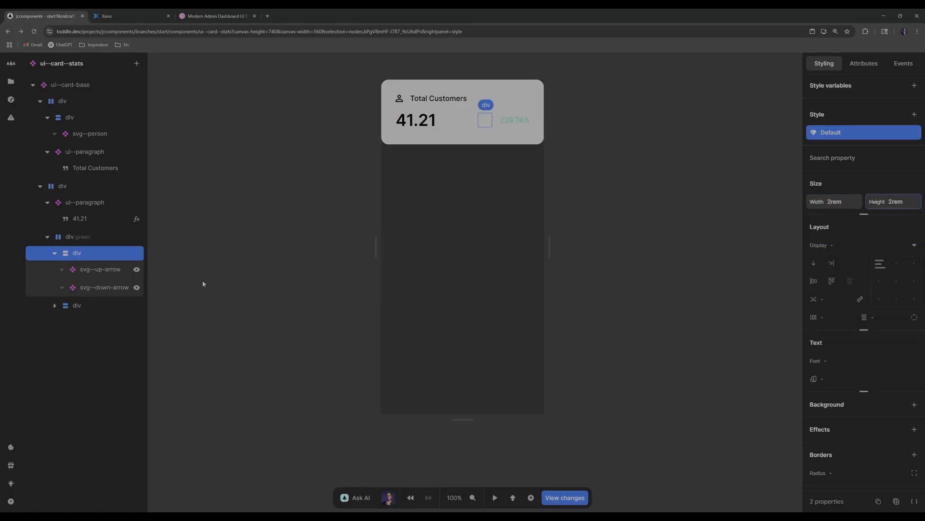
- Open the svg--up-arrow component and set its root svg to 100% width and 100% height
{"action": "double_click", "coordinate": [108, 270]}
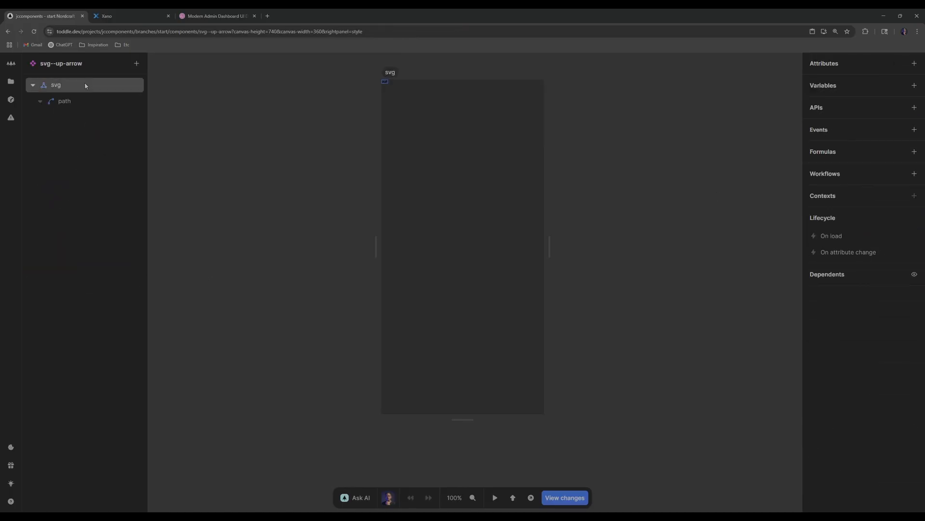
{"action": "left_click", "coordinate": [837, 202]}
{"action": "type", "text": "100%"}
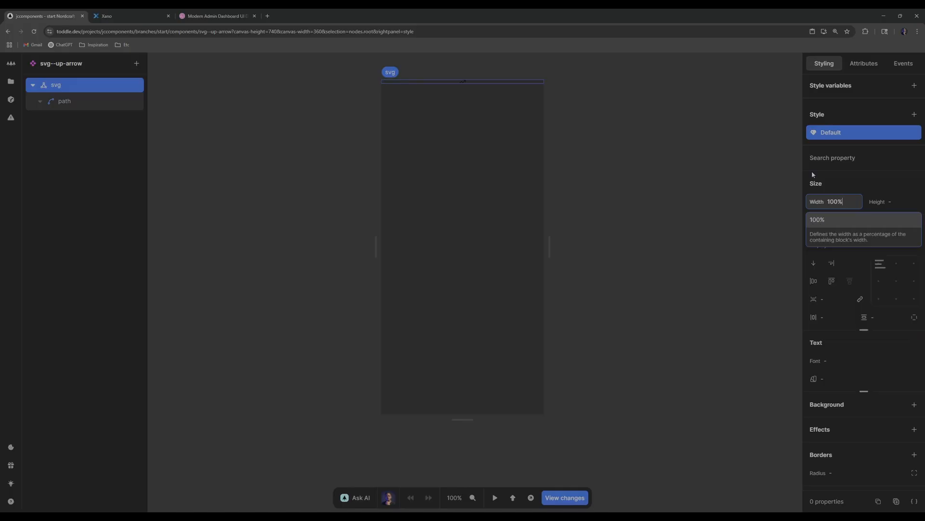
{"action": "key", "text": "Tab"}
{"action": "type", "text": "100%"}
{"action": "key", "text": "Return"}
{"action": "left_click", "coordinate": [677, 139]}
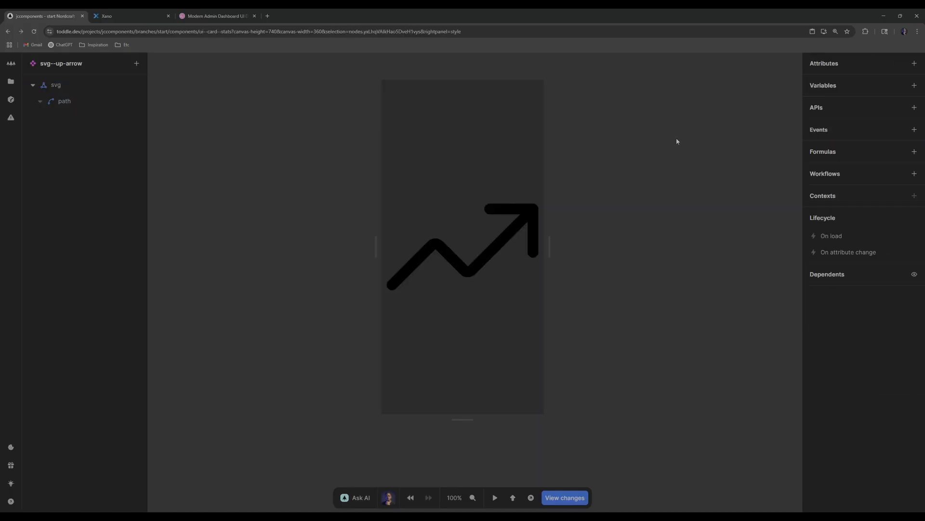
- Open the svg--down-arrow component and set its root svg to 100% width and 100% height
{"action": "key", "text": "alt+Left"}
{"action": "double_click", "coordinate": [88, 288]}
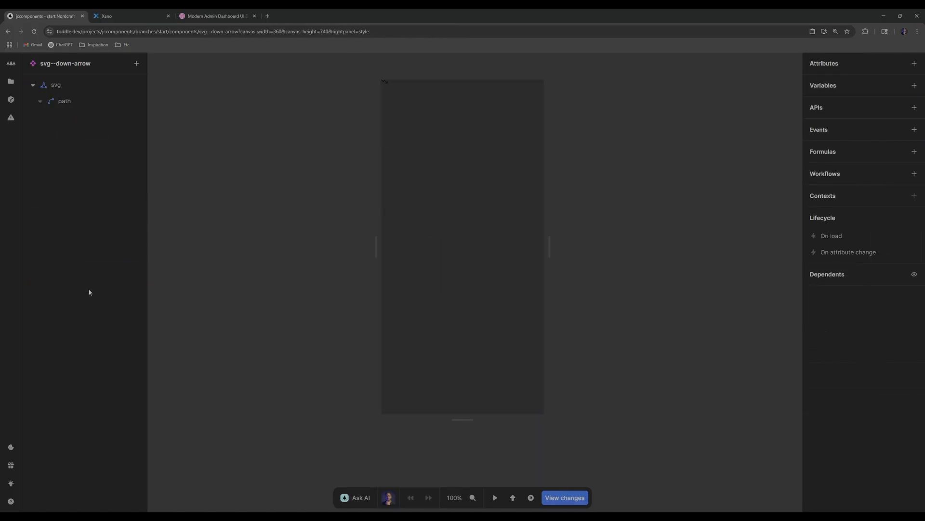
{"action": "left_click", "coordinate": [830, 201]}
{"action": "type", "text": "100%"}
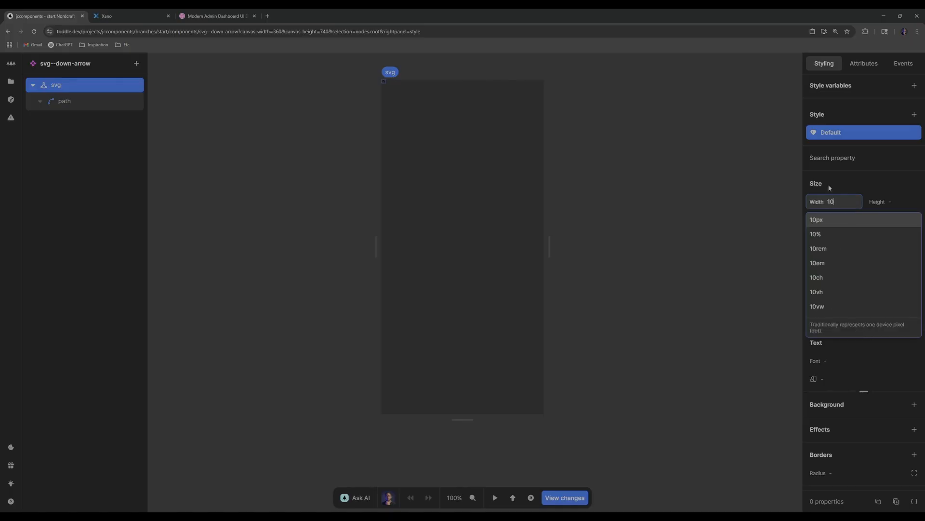
{"action": "key", "text": "Tab"}
{"action": "type", "text": "100%"}
{"action": "key", "text": "Return"}
{"action": "left_click", "coordinate": [635, 137]}
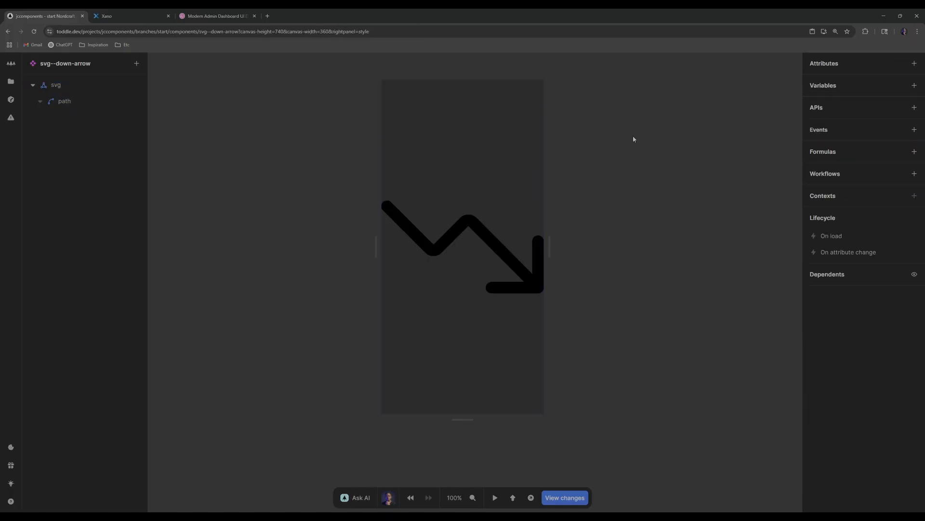
- Return to ui--card--stats and set the arrow icons' parent div to 1rem width and 1rem height
{"action": "key", "text": "alt+Left"}
{"action": "left_click", "coordinate": [559, 210]}
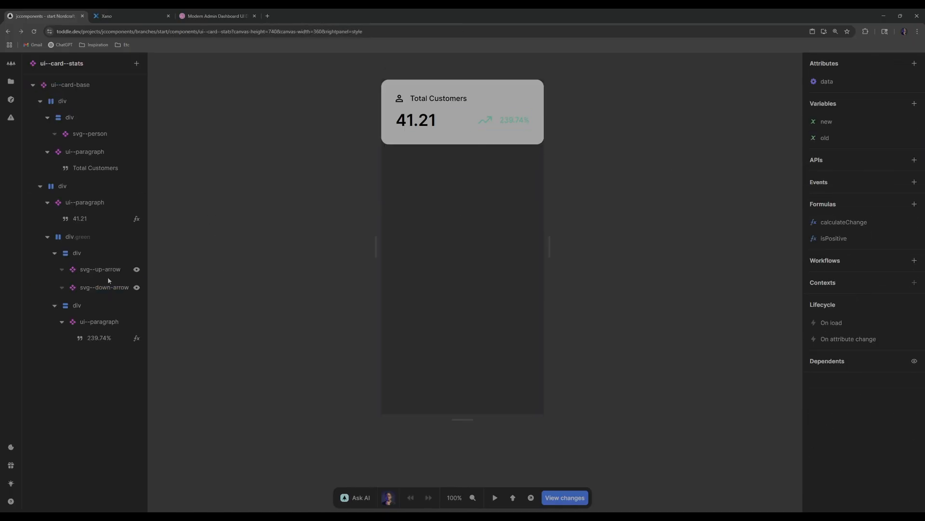
{"action": "left_click", "coordinate": [110, 251]}
{"action": "left_click", "coordinate": [810, 201]}
{"action": "key", "text": "Tab"}
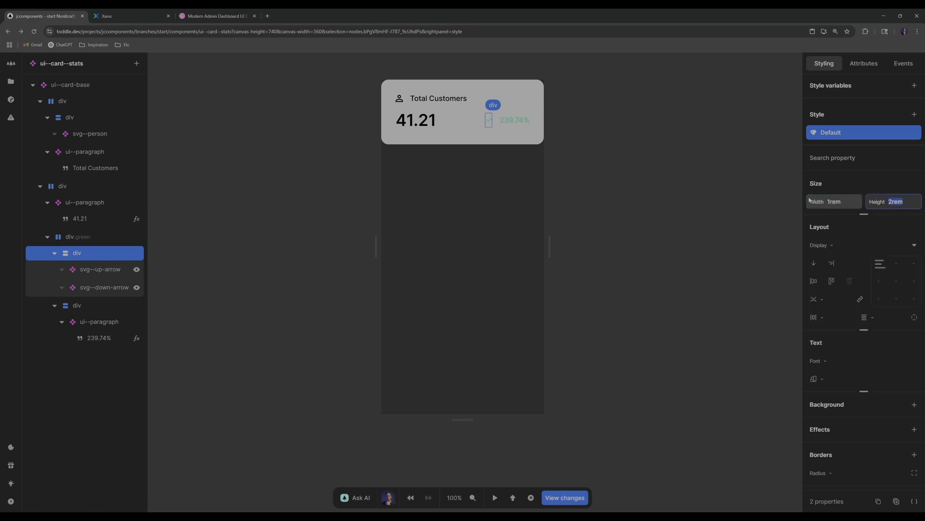
{"action": "type", "text": "1rem"}
{"action": "left_click", "coordinate": [575, 130]}
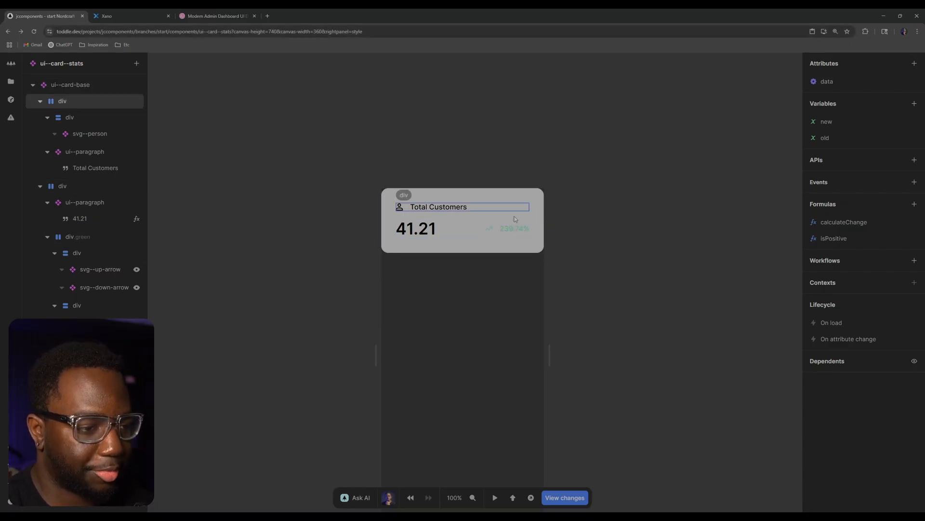
- Open the Homepage and check how ui--card--stats renders inside the grid
{"action": "left_click", "coordinate": [75, 102]}
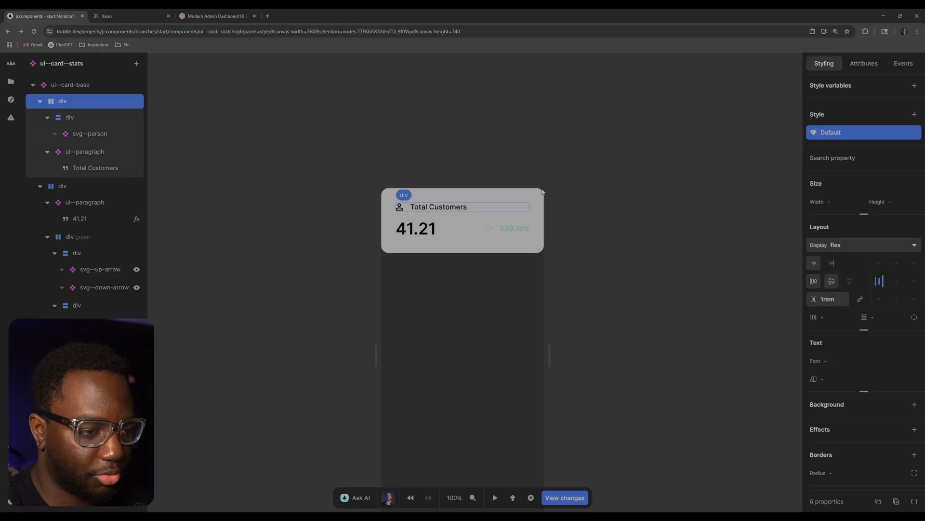
{"action": "left_click", "coordinate": [73, 88]}
{"action": "key", "text": "Escape"}
{"action": "left_click", "coordinate": [13, 81]}
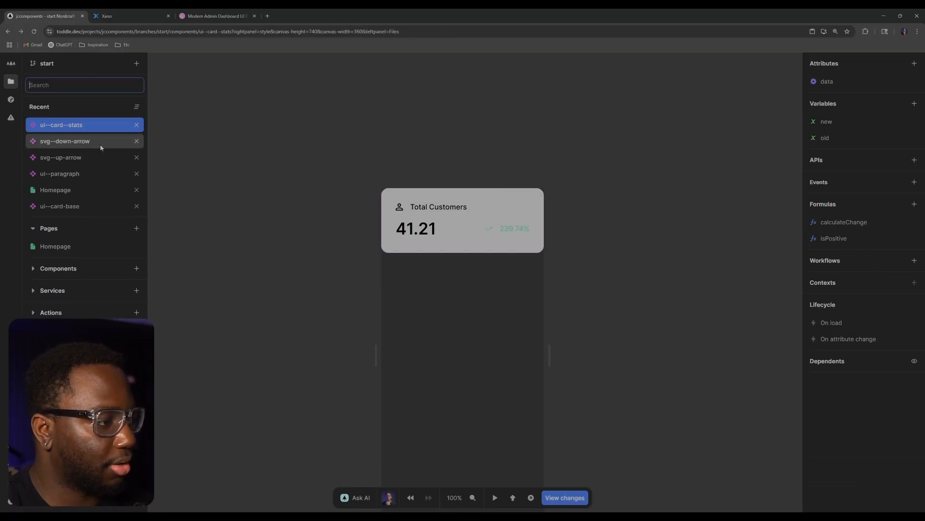
{"action": "left_click", "coordinate": [77, 193]}
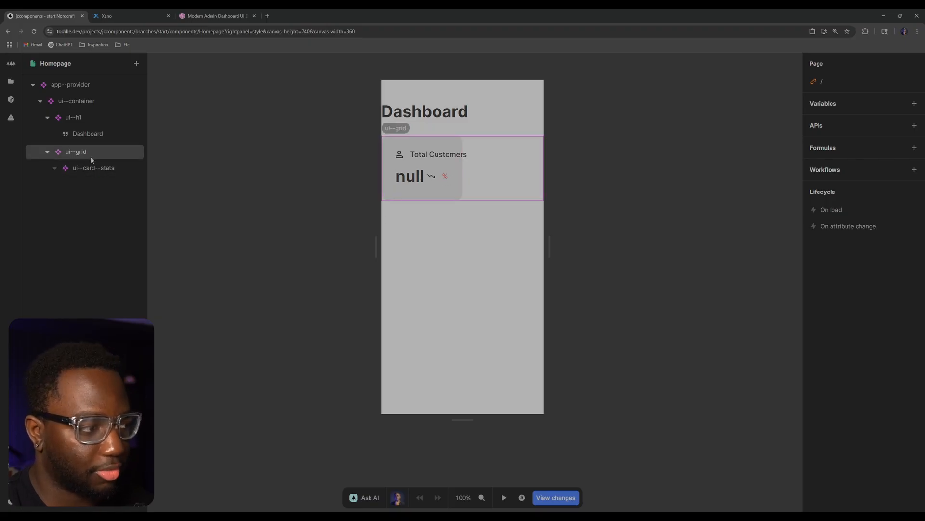
{"action": "left_click", "coordinate": [105, 169]}
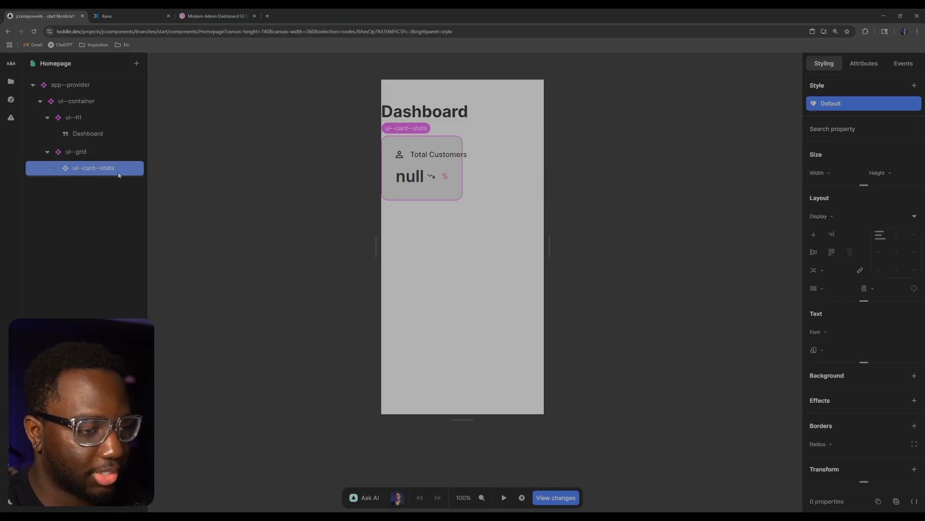
- In ui--card--stats, add a Default to function after Last in the large figure's text formula, with 1.1 as fallback
{"action": "double_click", "coordinate": [89, 171]}
{"action": "left_click", "coordinate": [91, 202]}
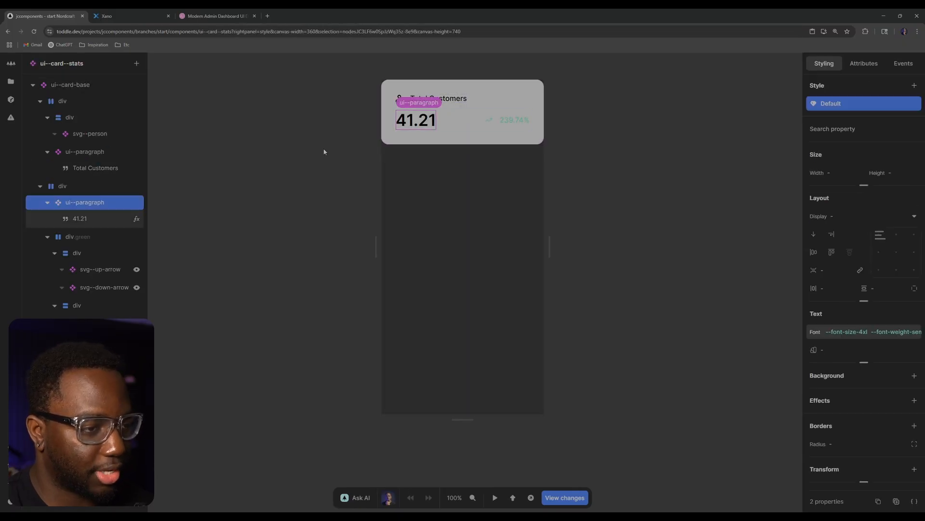
{"action": "left_click", "coordinate": [101, 218]}
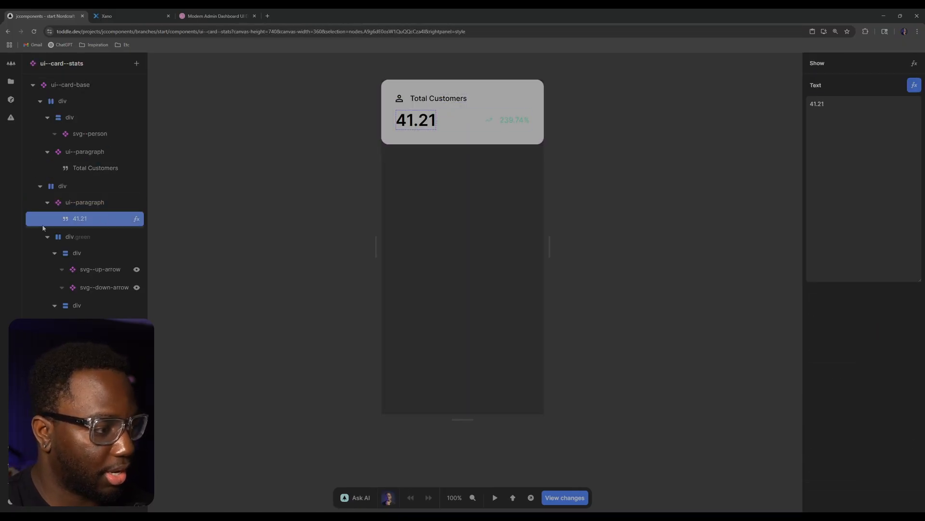
{"action": "left_click", "coordinate": [914, 87]}
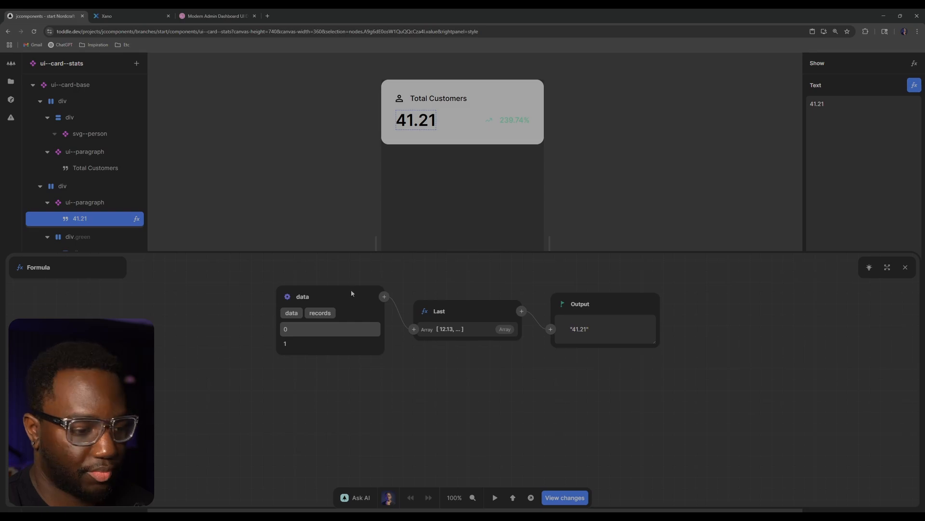
{"action": "left_click", "coordinate": [521, 312]}
{"action": "left_click", "coordinate": [506, 337]}
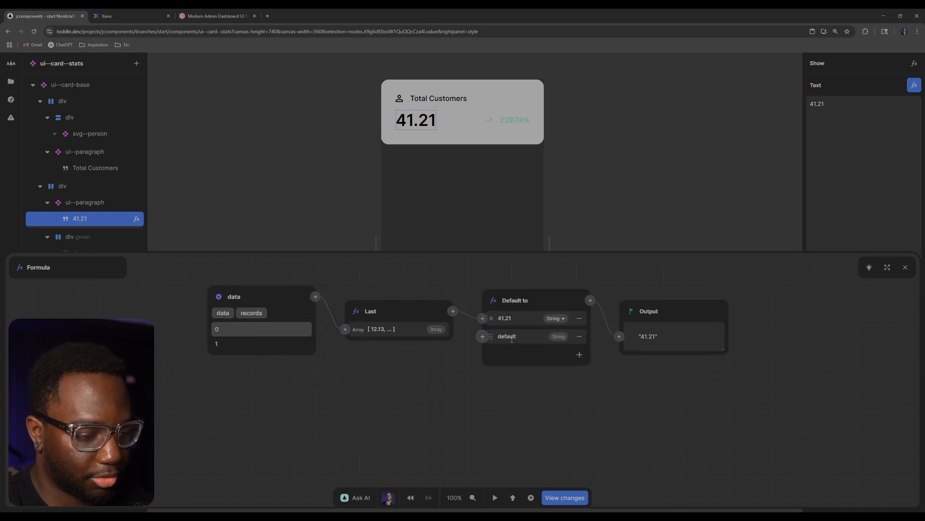
{"action": "left_click", "coordinate": [522, 336]}
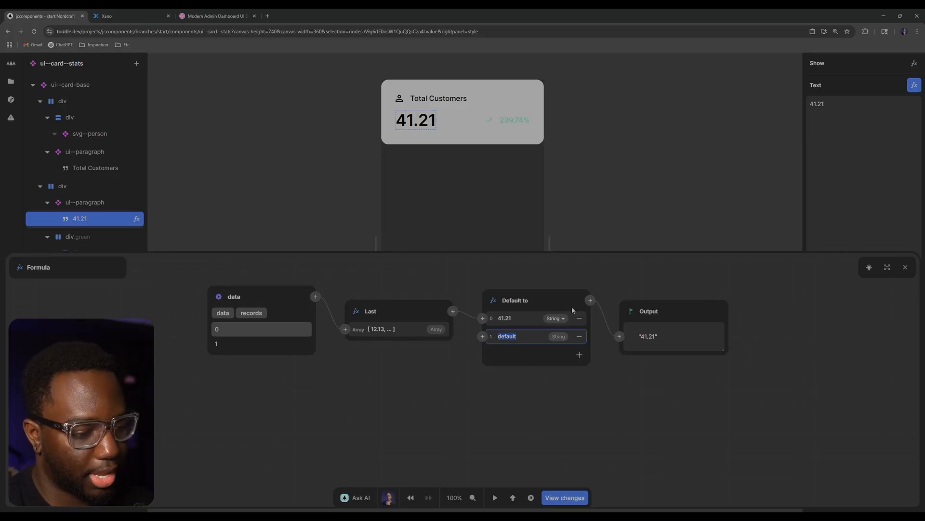
{"action": "type", "text": "1.1"}
{"action": "key", "text": "Return"}
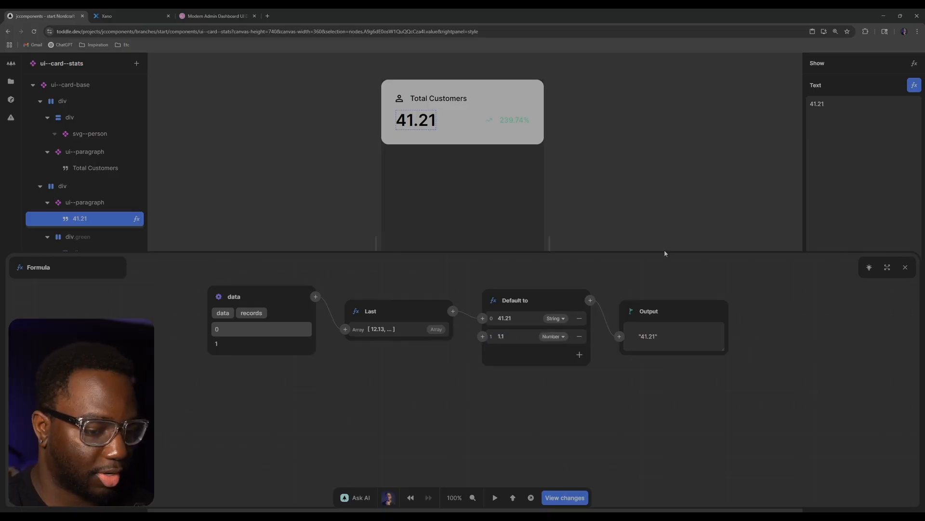
{"action": "left_click", "coordinate": [905, 267]}
- Open the text formula of the percentage change figure in ui--card--stats
{"action": "left_click", "coordinate": [514, 120]}
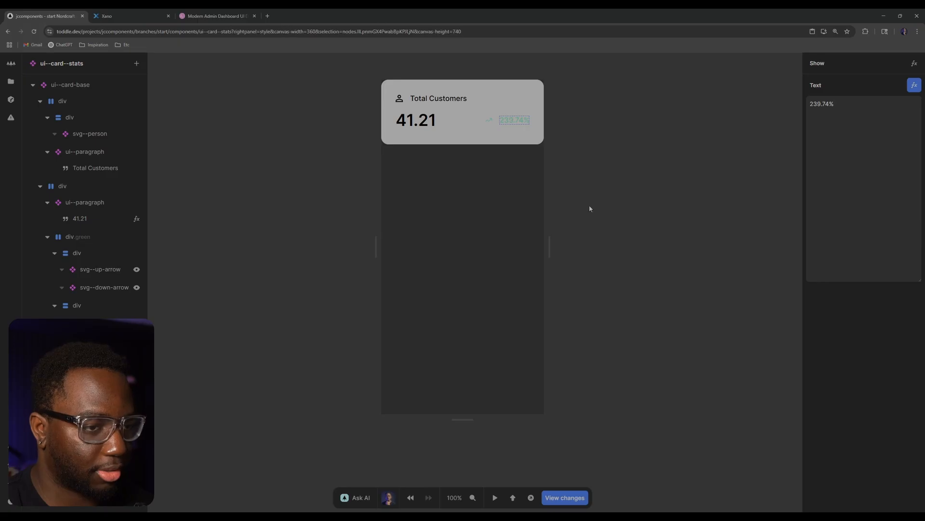
{"action": "left_click", "coordinate": [915, 85]}
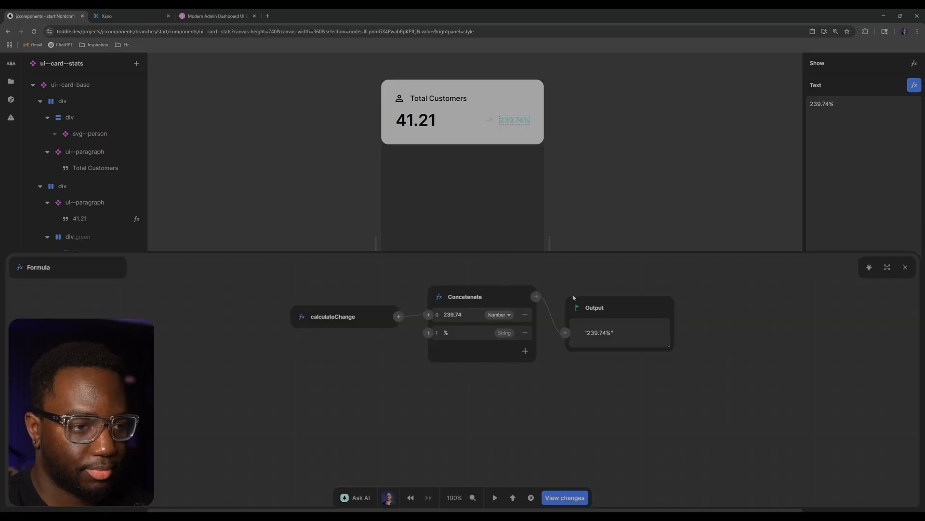
{"action": "left_click", "coordinate": [535, 297]}
{"action": "type", "text": "def"}
{"action": "left_click", "coordinate": [529, 342]}
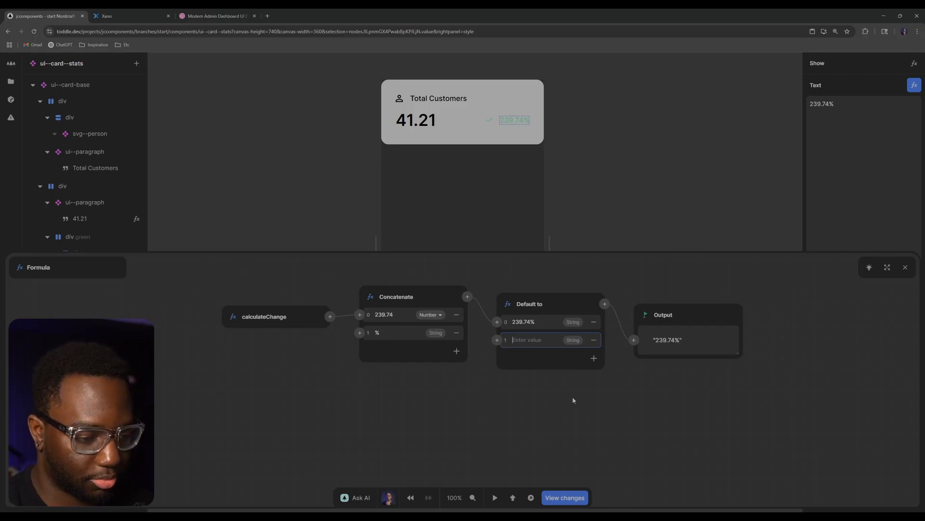
{"action": "double_click", "coordinate": [539, 304]}
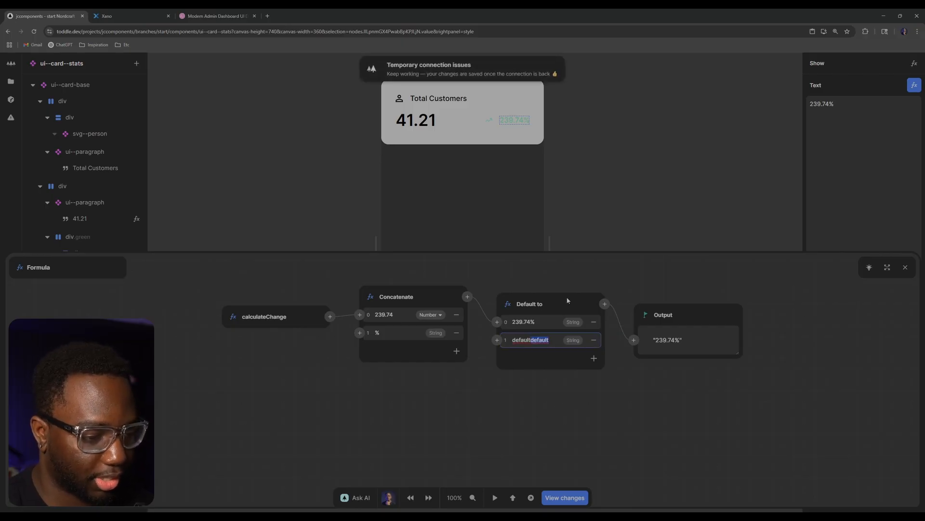
{"action": "right_click", "coordinate": [569, 302]}
{"action": "left_click", "coordinate": [600, 346]}
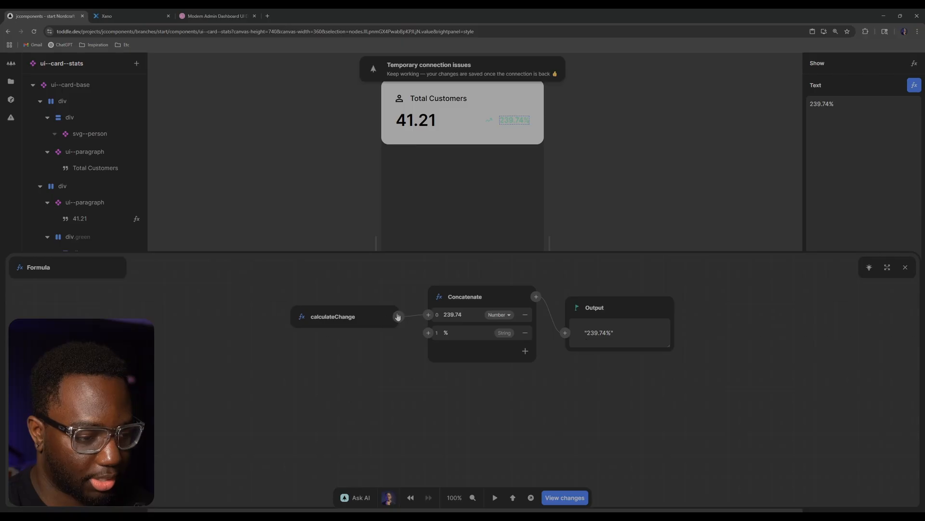
- Add a Default to function between calculateChange and Concatenate in the percentage formula, with 5.5 as fallback
{"action": "left_click", "coordinate": [399, 316]}
{"action": "type", "text": "default"}
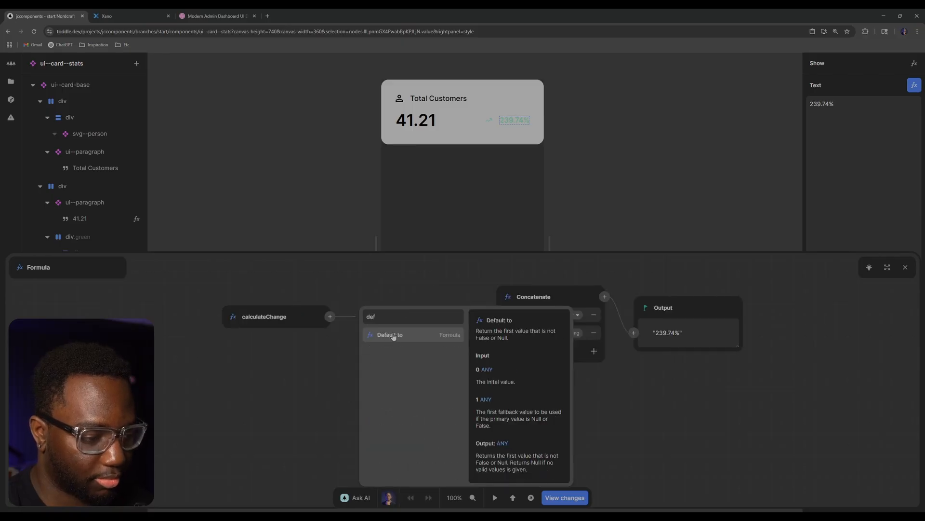
{"action": "left_click", "coordinate": [393, 334]}
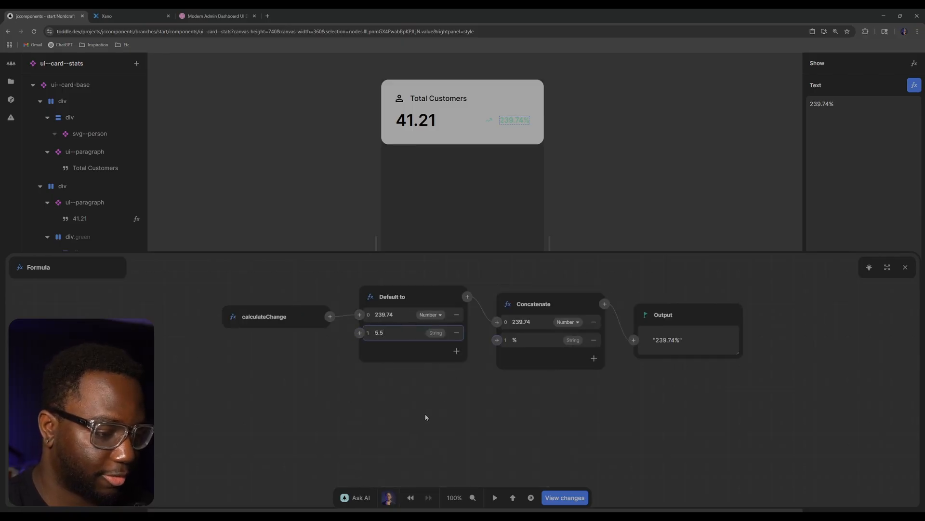
{"action": "left_click", "coordinate": [426, 417]}
{"action": "left_click", "coordinate": [905, 268]}
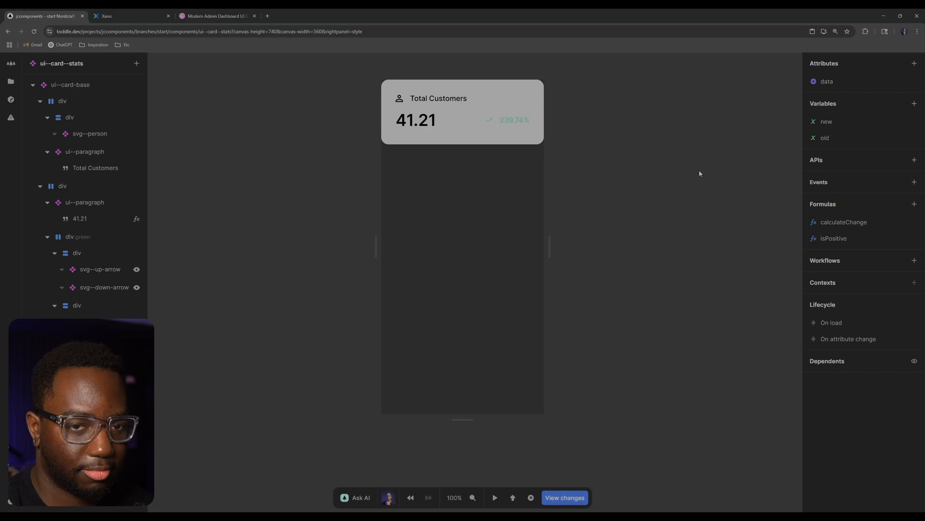
- Open the Homepage and check the ui--card--stats fallback values in the grid at a 1920 px canvas width
{"action": "left_click", "coordinate": [10, 81]}
{"action": "left_click", "coordinate": [73, 141]}
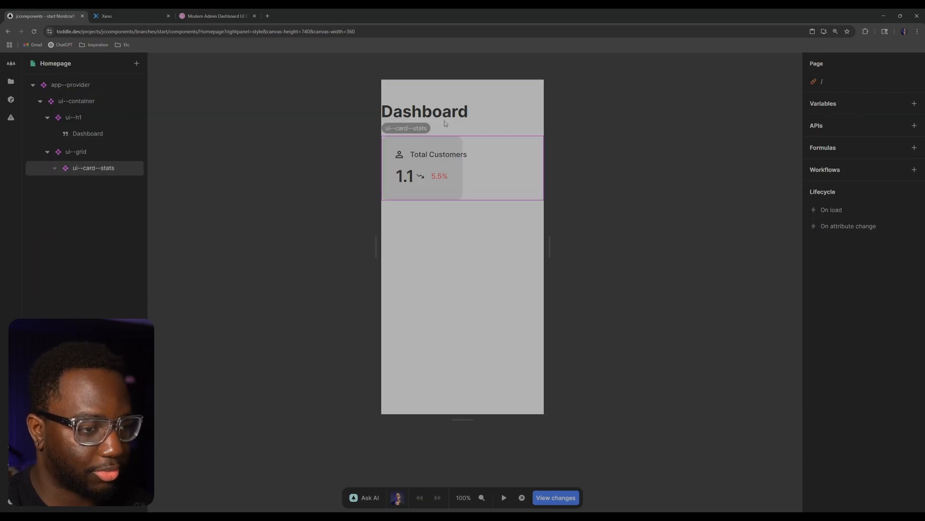
{"action": "key", "text": "4"}
{"action": "left_click_drag", "start_coordinate": [455, 253], "coordinate": [375, 228]}
{"action": "scroll", "coordinate": [515, 237], "scroll_direction": "down", "scroll_amount": 2}
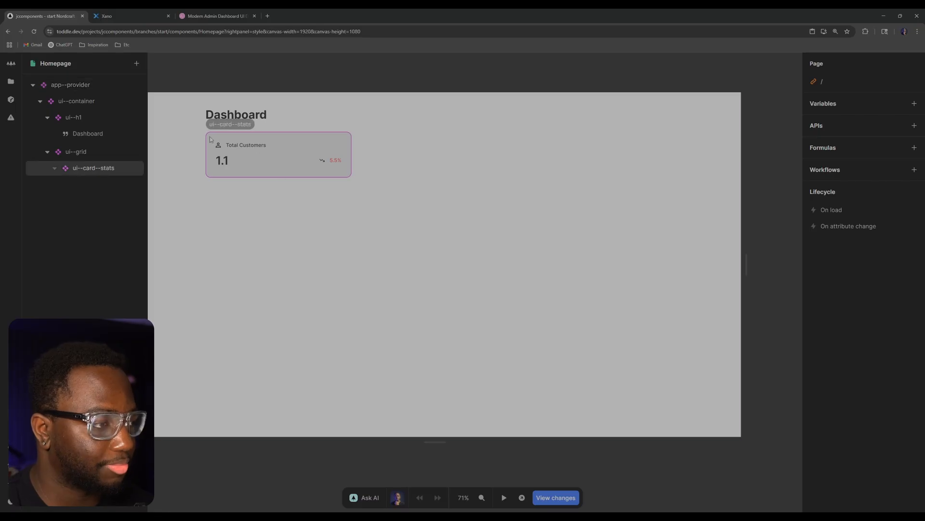
{"action": "left_click", "coordinate": [67, 172]}
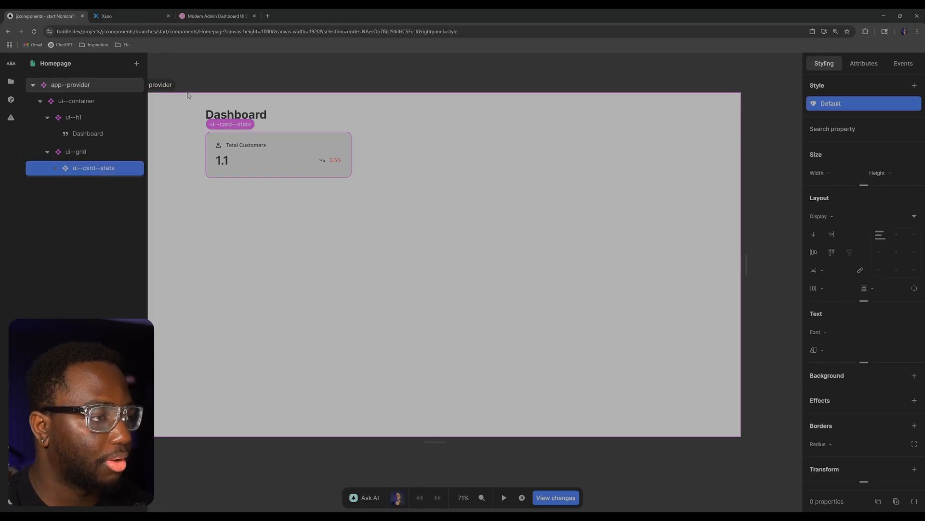
{"action": "left_click_drag", "start_coordinate": [204, 73], "coordinate": [265, 74]}
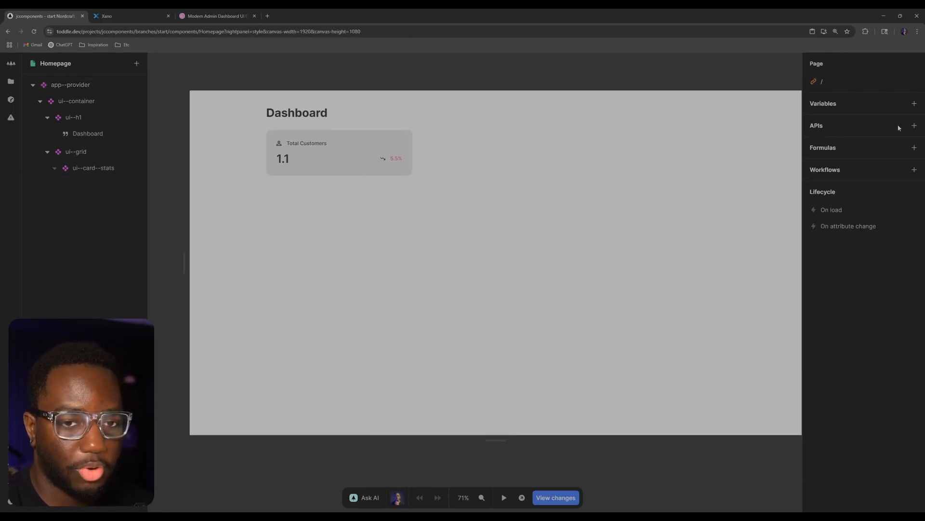
- Add the Xano GET /data endpoint that queries all data records as a Homepage API and review its response
{"action": "left_click", "coordinate": [915, 126]}
{"action": "left_click", "coordinate": [623, 196]}
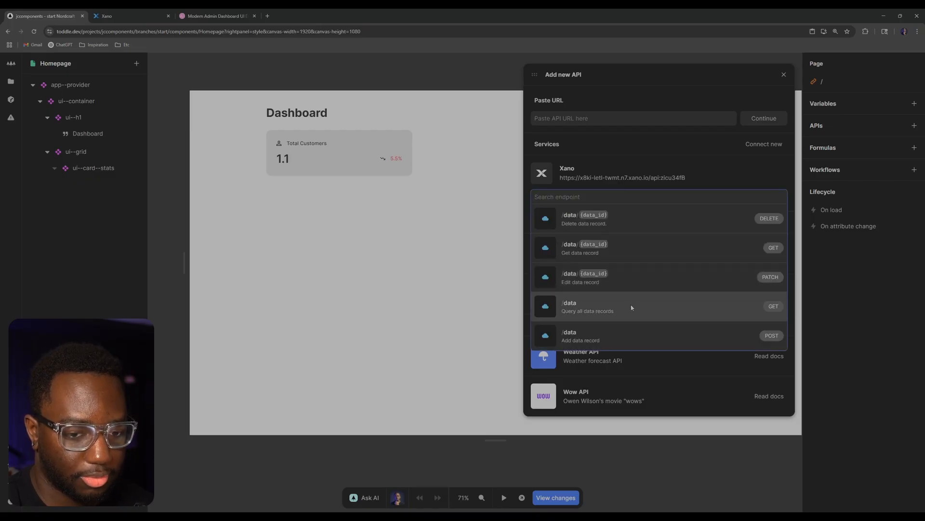
{"action": "left_click", "coordinate": [631, 308]}
{"action": "left_click", "coordinate": [702, 320]}
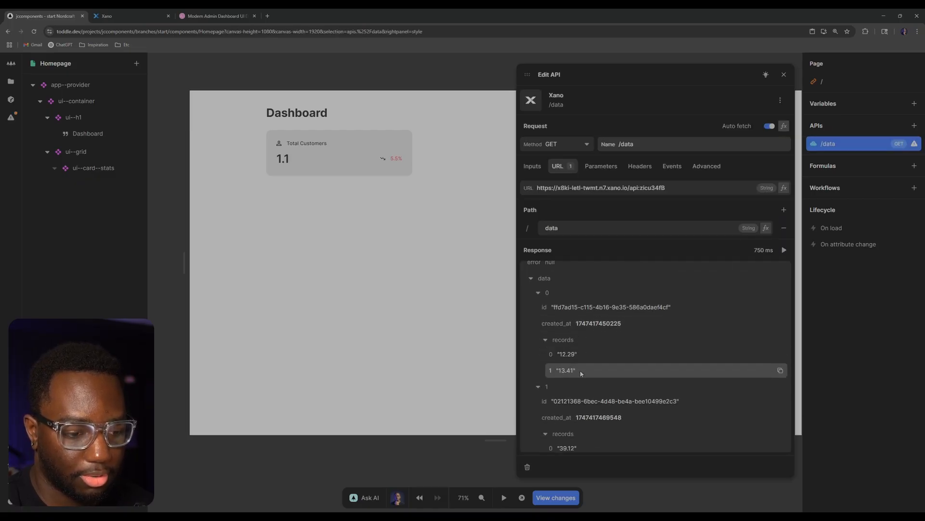
{"action": "scroll", "coordinate": [581, 373], "scroll_direction": "down", "scroll_amount": 5}
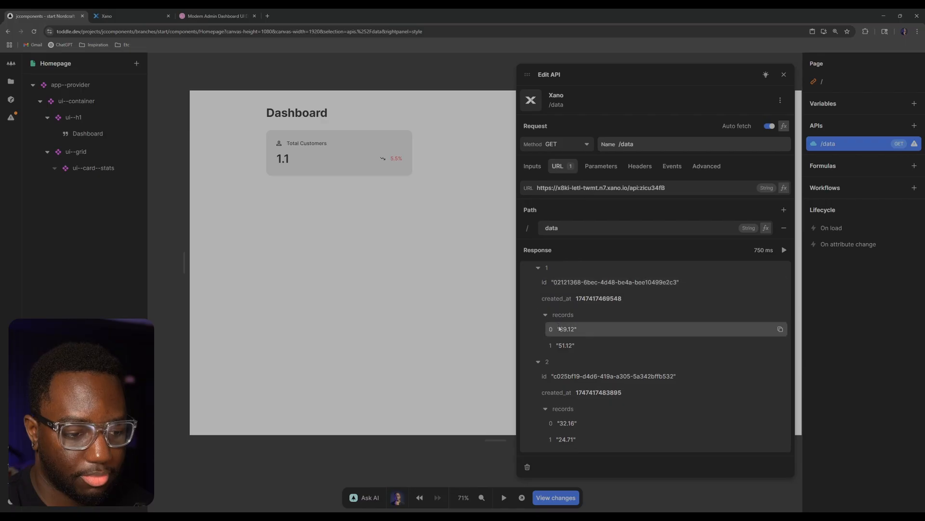
- Rename the new API as Xano: Get Records and close its settings
{"action": "left_click", "coordinate": [626, 144]}
{"action": "key", "text": "ctrl+a"}
{"action": "type", "text": "Xan"}
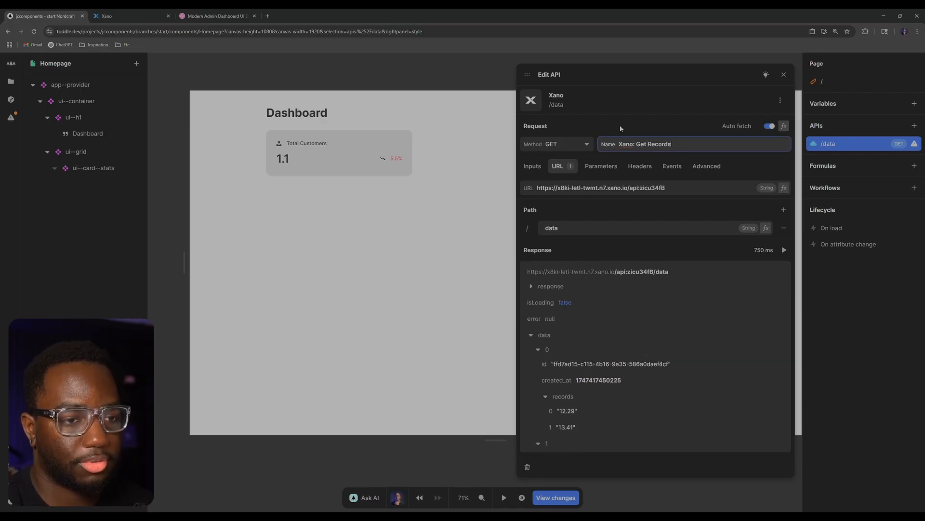
{"action": "left_click", "coordinate": [783, 74]}
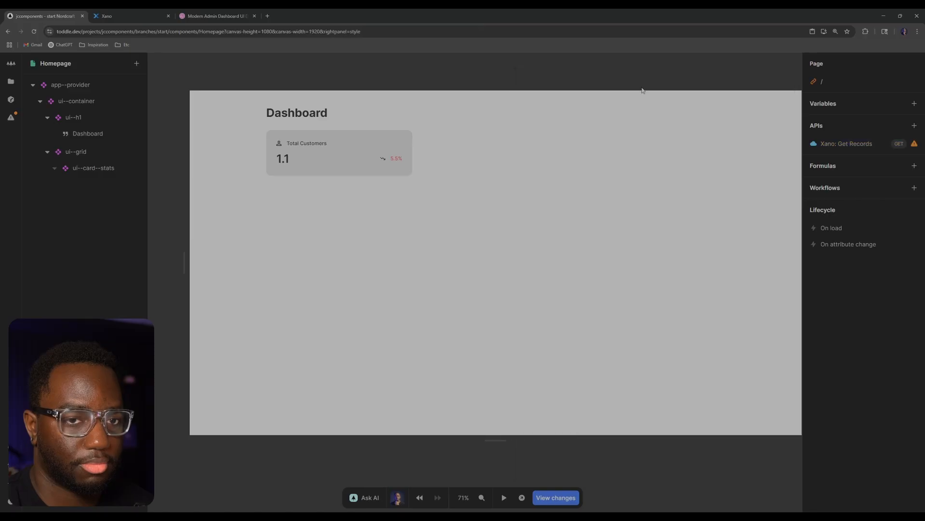
- Repeat ui--card--stats in the grid over the data array of the Xano: Get Records API
{"action": "left_click", "coordinate": [83, 169]}
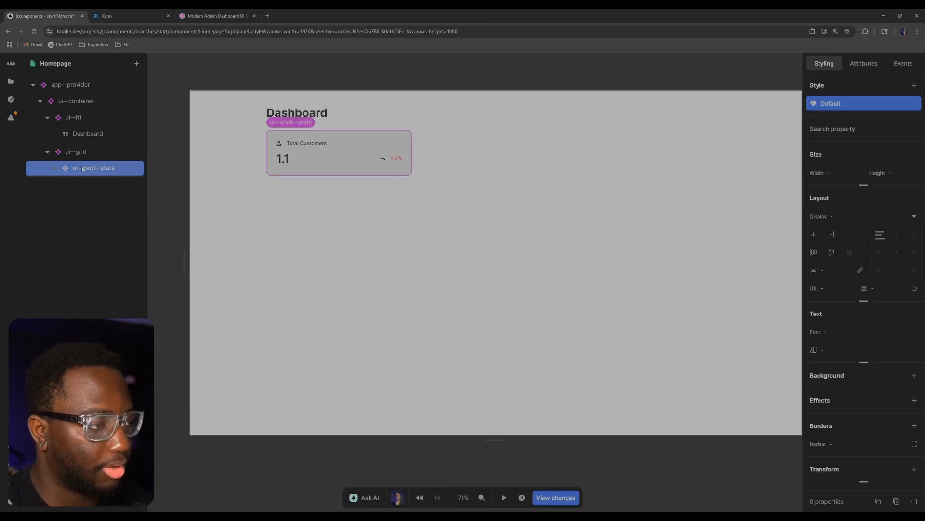
{"action": "right_click", "coordinate": [109, 166]}
{"action": "left_click", "coordinate": [139, 232]}
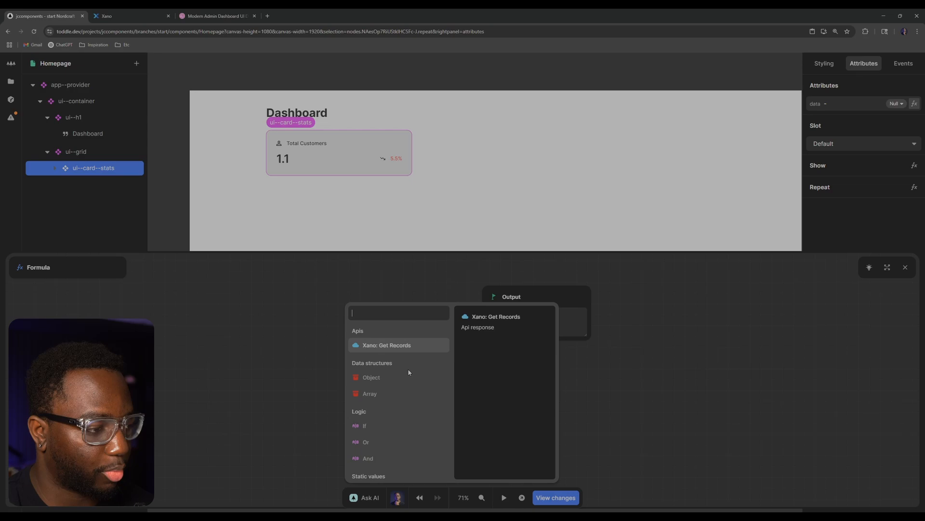
{"action": "left_click", "coordinate": [396, 346]}
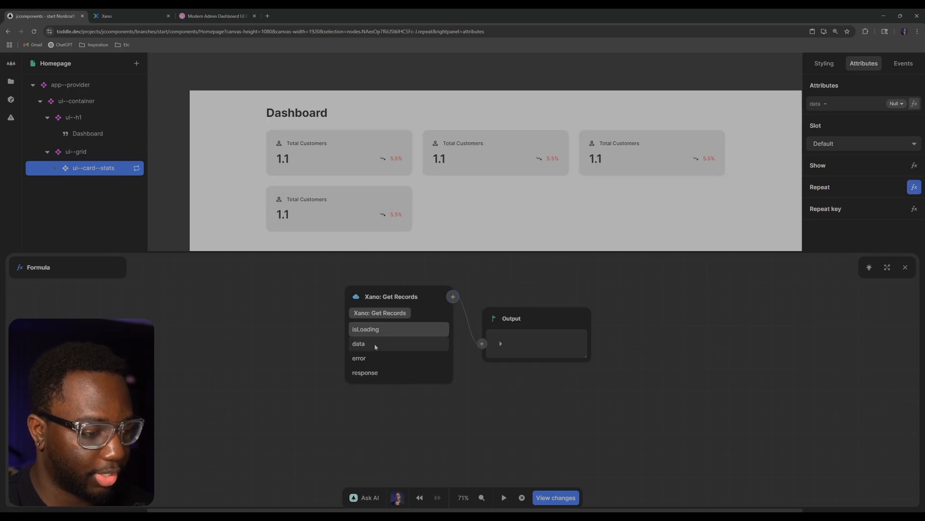
{"action": "left_click", "coordinate": [375, 346]}
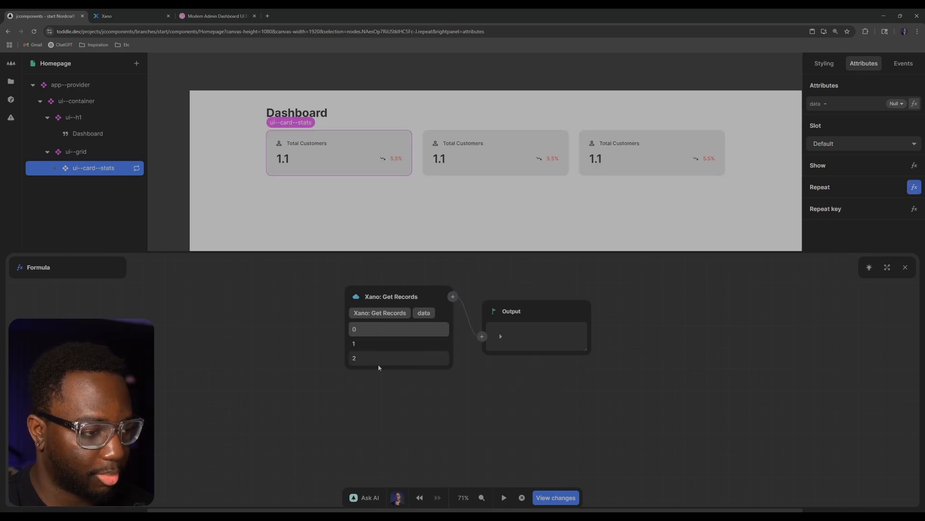
{"action": "left_click", "coordinate": [905, 268]}
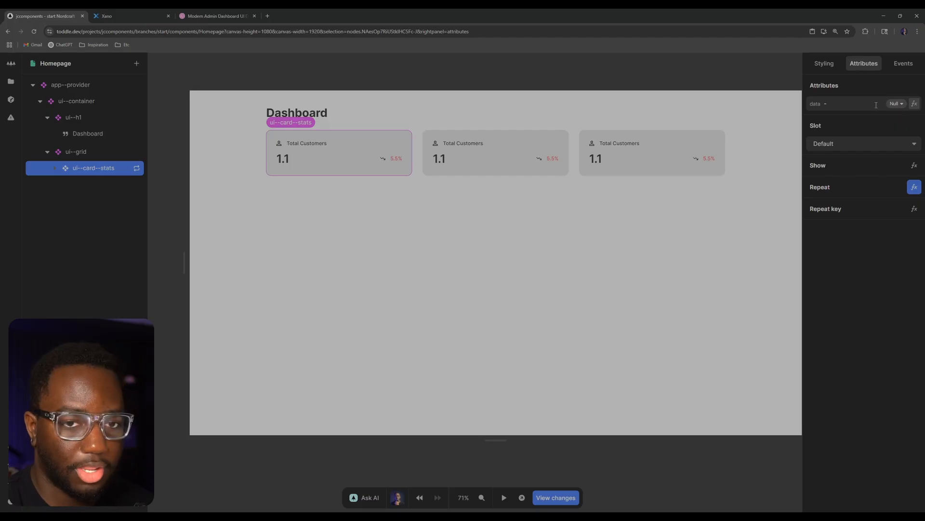
- Bind the data attribute of the repeated ui--card--stats to the repeat Item
{"action": "left_click", "coordinate": [914, 103]}
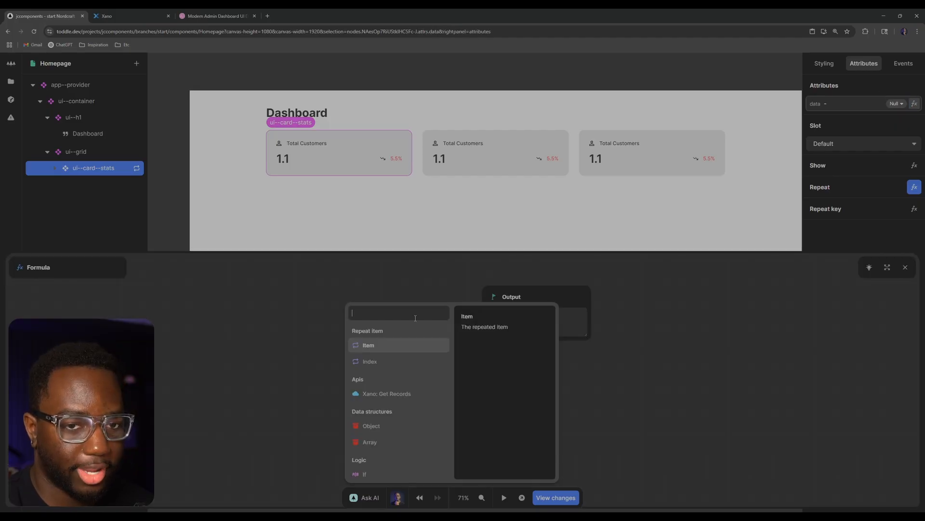
{"action": "left_click", "coordinate": [374, 346]}
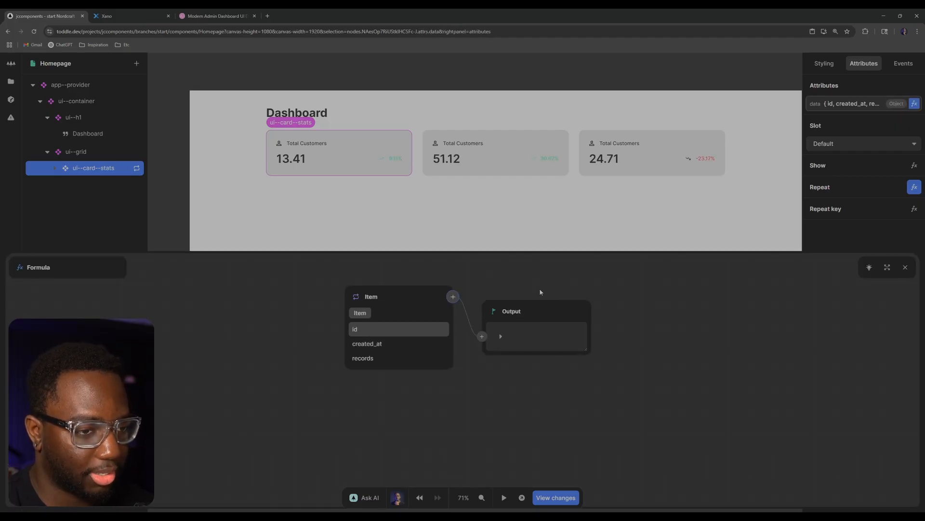
{"action": "left_click", "coordinate": [905, 267]}
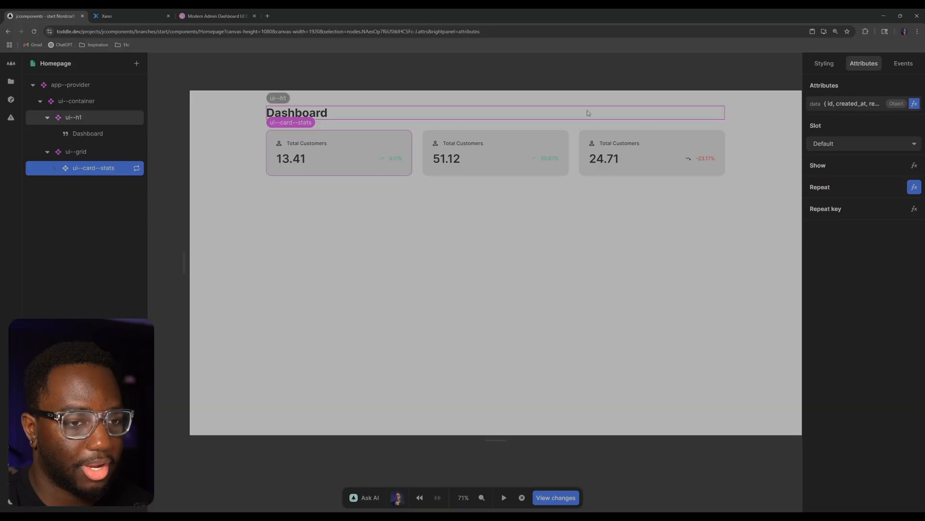
{"action": "left_click", "coordinate": [611, 86]}
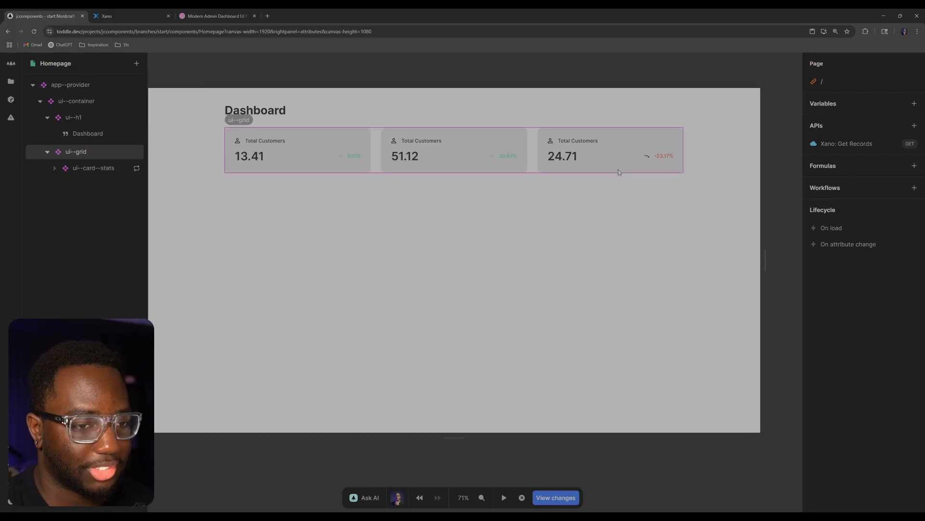
{"action": "left_click", "coordinate": [636, 132]}
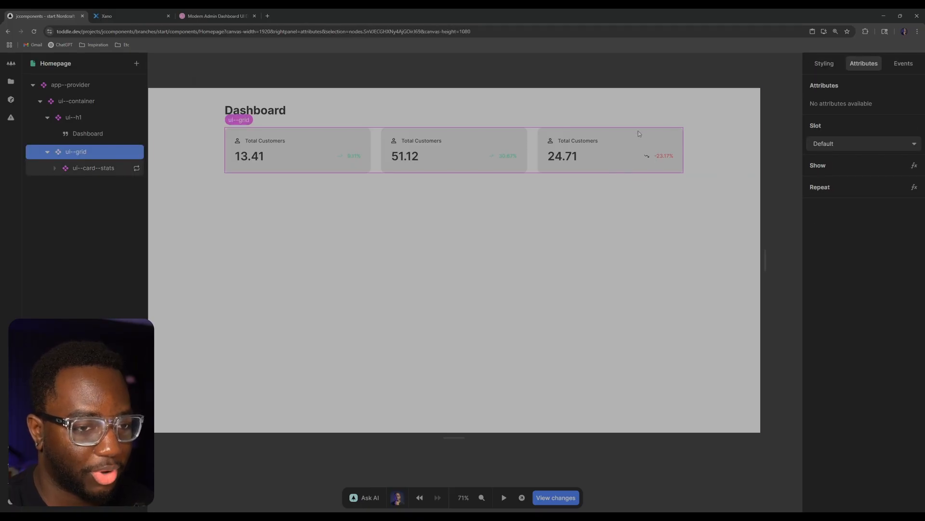
{"action": "double_click", "coordinate": [641, 139]}
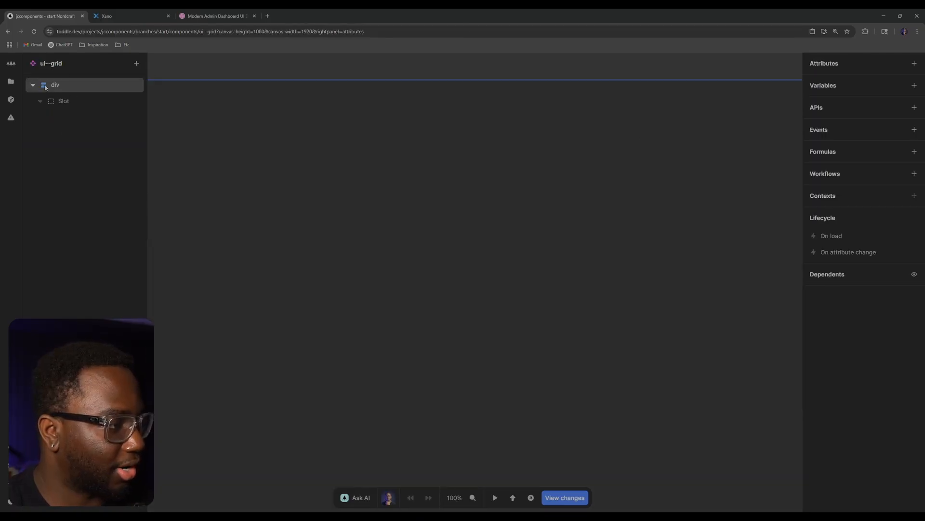
{"action": "key", "text": "alt+Left"}
- Open svg--down-arrow through ui--card--stats, set its path's stroke attribute to currentColor, and go back to ui--card--stats
{"action": "double_click", "coordinate": [93, 168]}
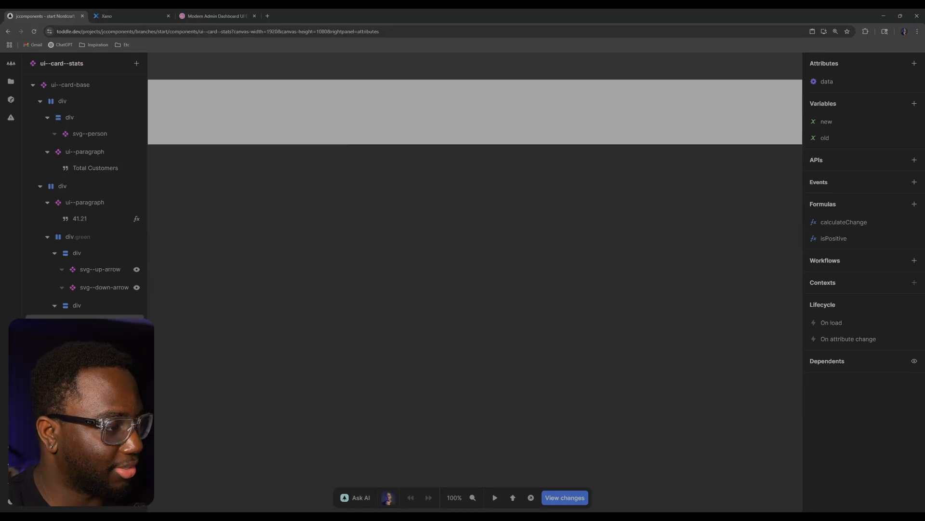
{"action": "left_click", "coordinate": [80, 288]}
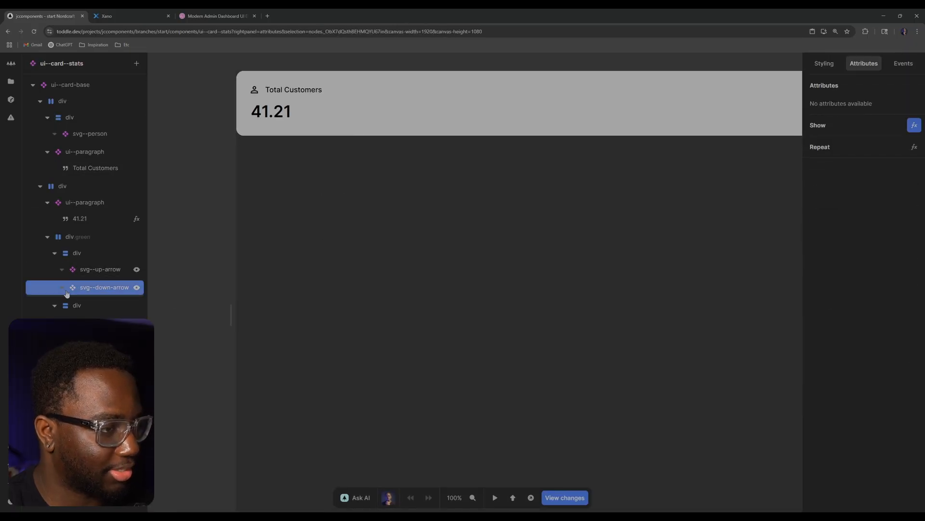
{"action": "double_click", "coordinate": [112, 288]}
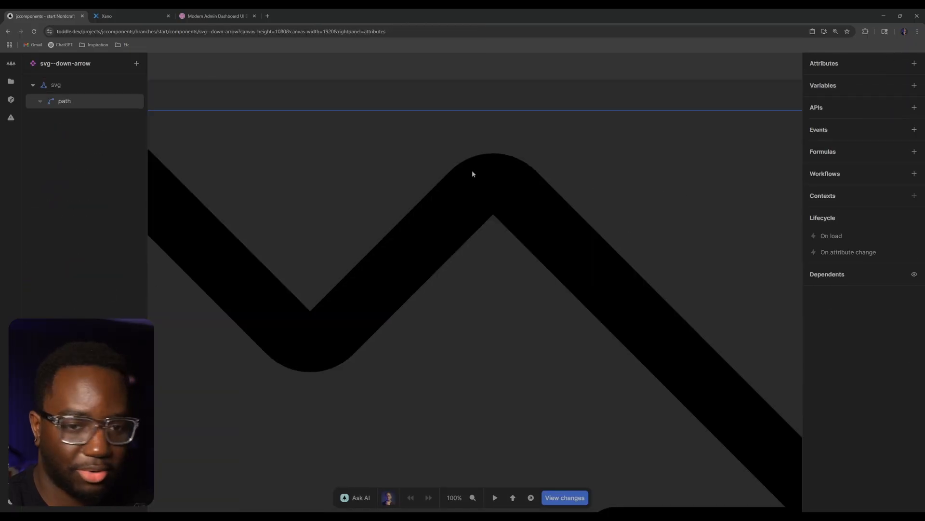
{"action": "left_click", "coordinate": [89, 102]}
{"action": "left_click", "coordinate": [844, 144]}
{"action": "type", "text": "c"}
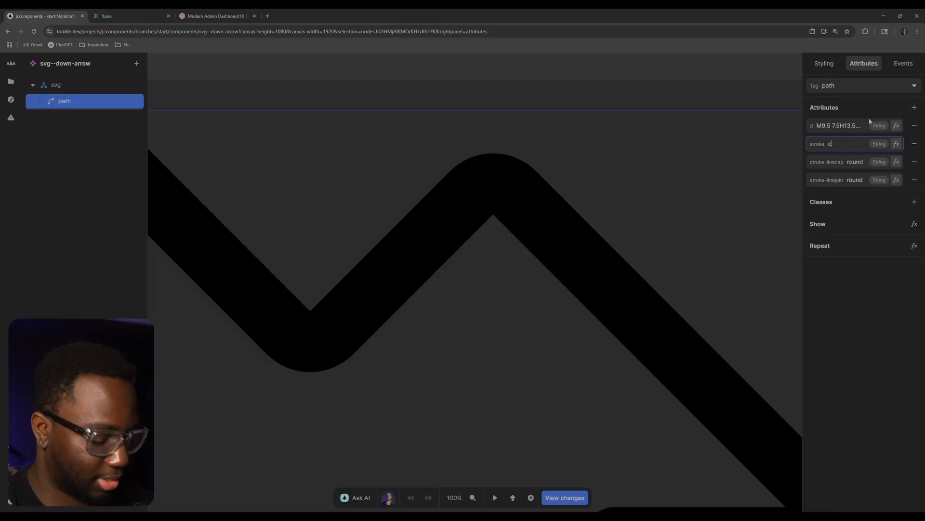
{"action": "type", "text": "urrentColor"}
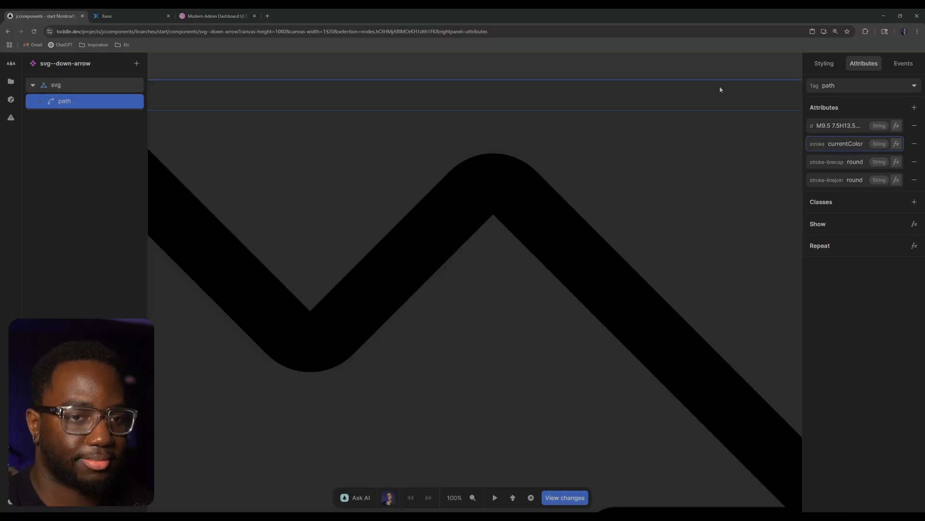
{"action": "left_click", "coordinate": [715, 74]}
{"action": "key", "text": "alt+Left"}
{"action": "key", "text": "alt+Left"}
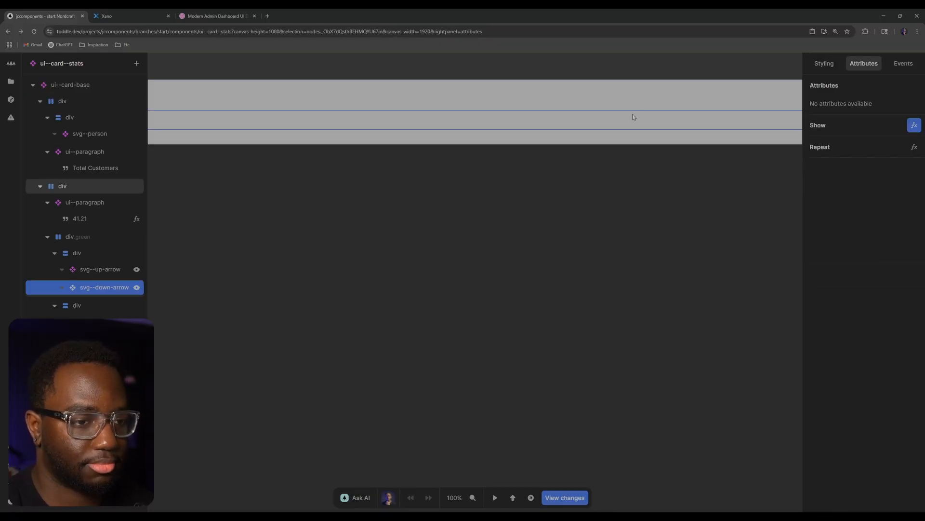